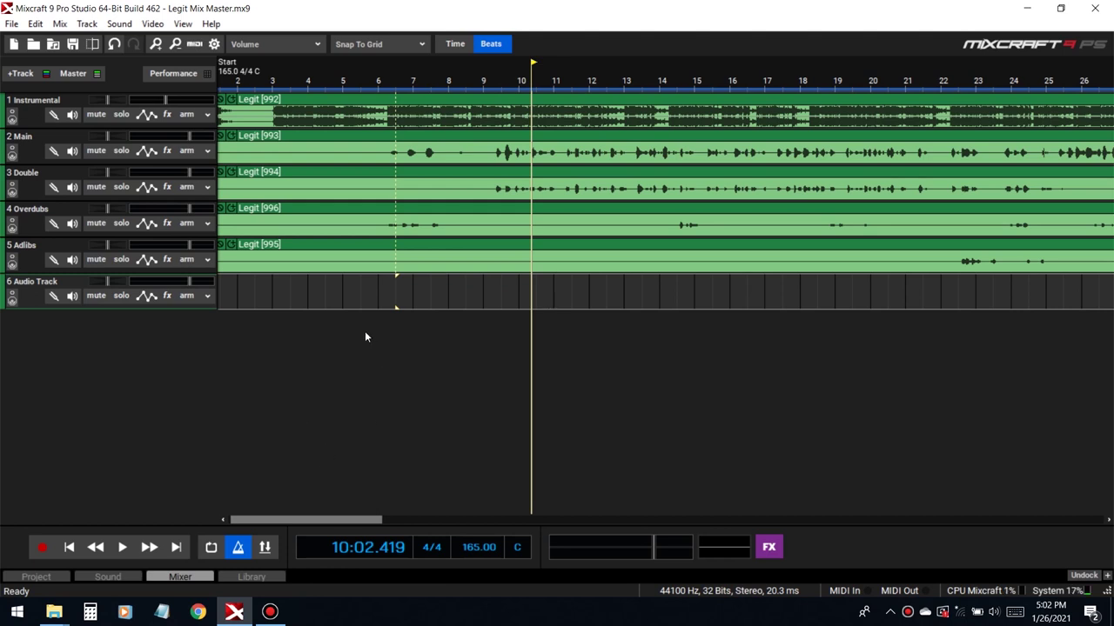
Play the full mix from bar 9 to hear the unprocessed vocals against the instrumental
scroll(368, 341, "down", 2)
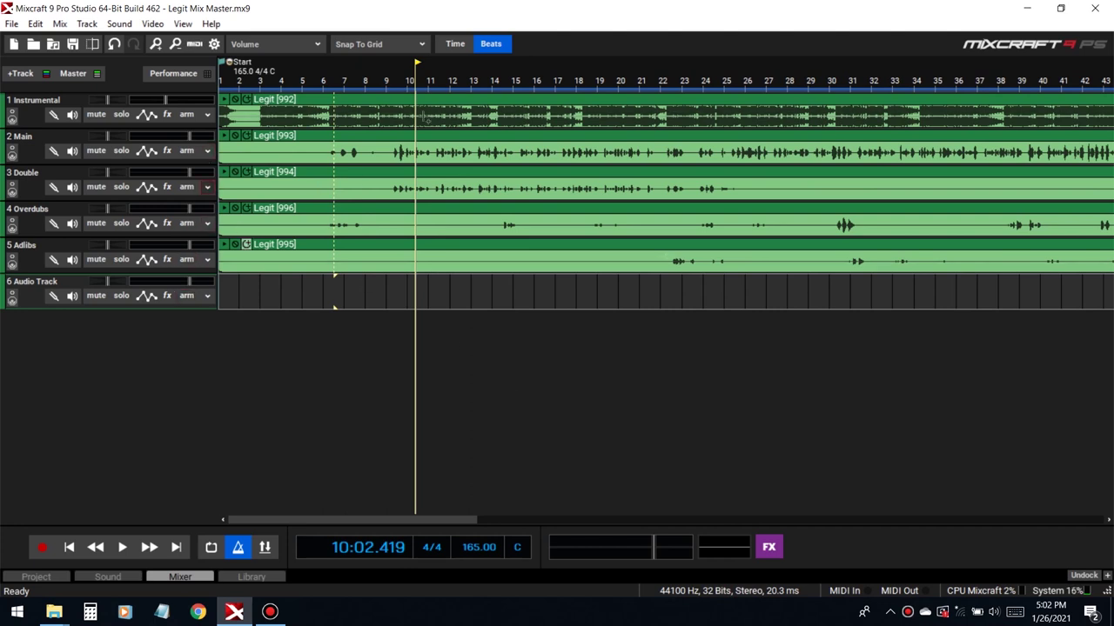
scroll(535, 249, "down", 3)
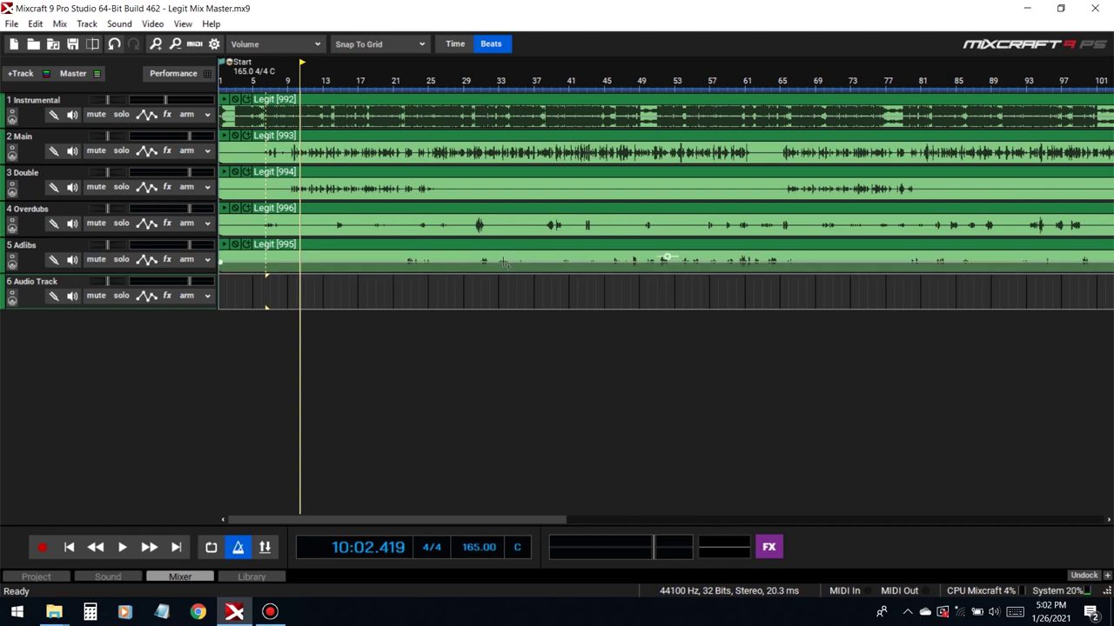
scroll(505, 262, "down", 1)
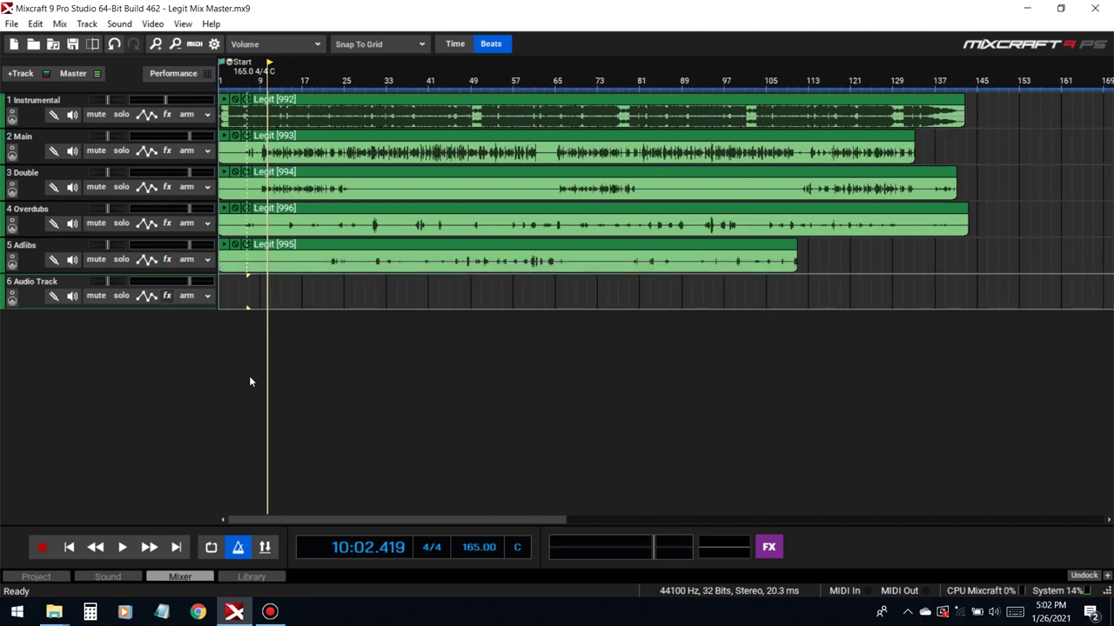
scroll(434, 250, "up", 2)
scroll(434, 250, "up", 1)
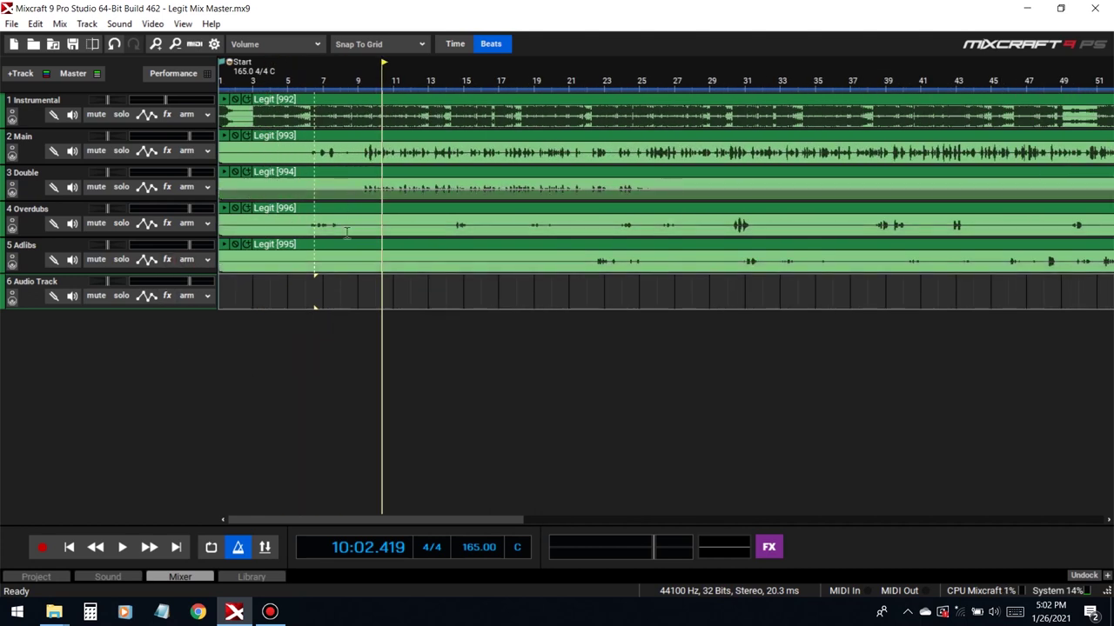
left_click(357, 79)
key("space")
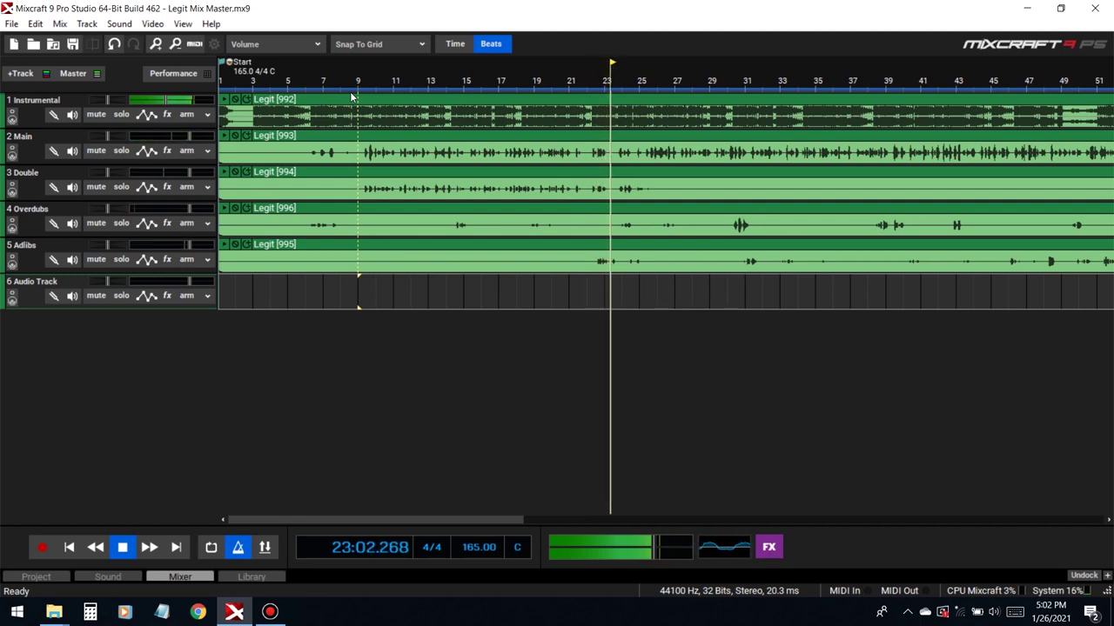
key("space")
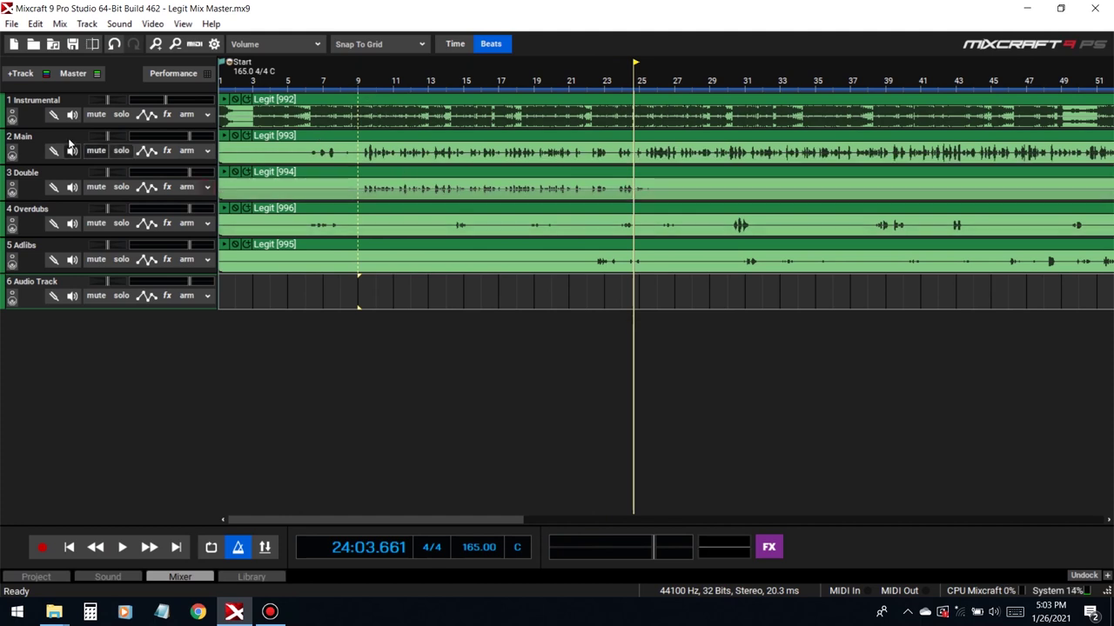
Solo the Main and Instrumental tracks and return the playback position to bar 9
left_click(121, 150)
left_click(121, 115)
left_click(359, 84)
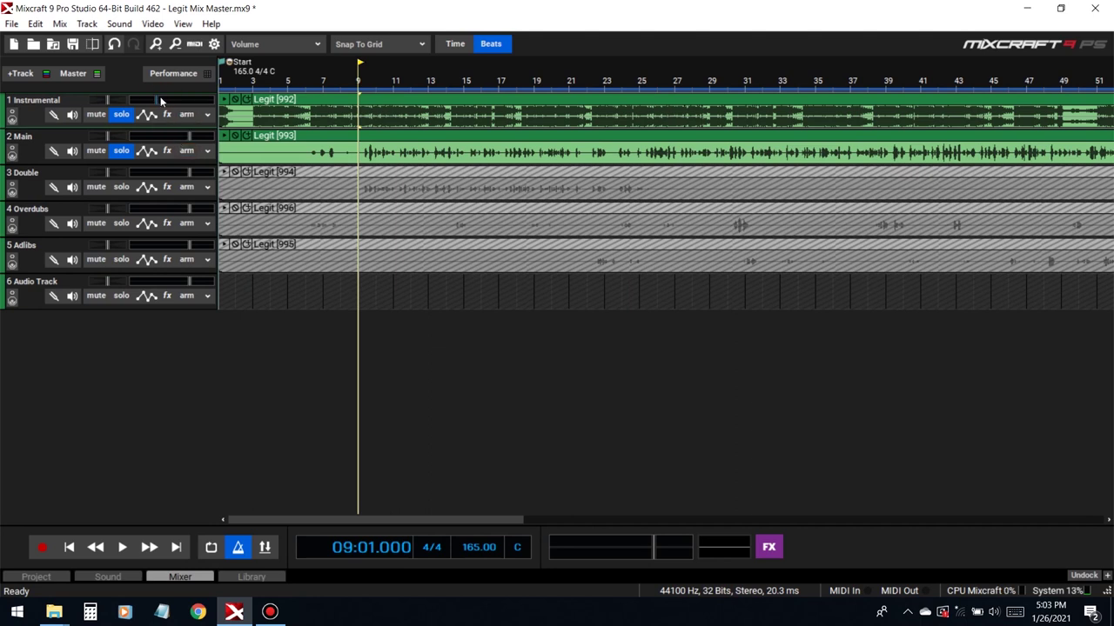
Play the soloed tracks briefly and add the TR5 Black 76 compressor to the Main track's effect list
left_click(167, 150)
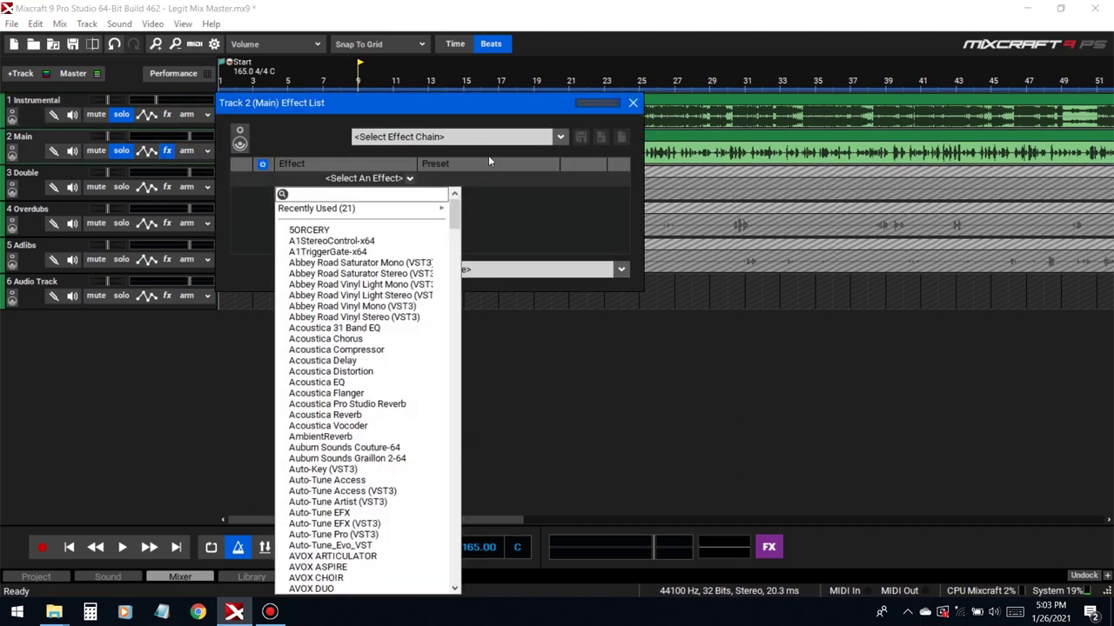
left_click(470, 137)
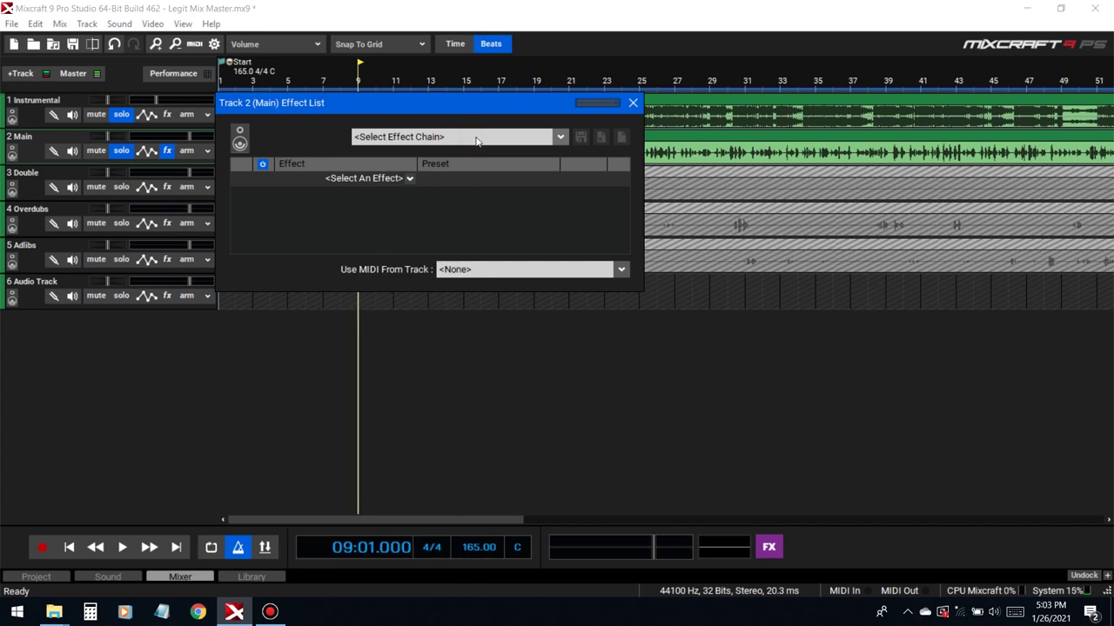
left_click_drag(487, 103, 607, 210)
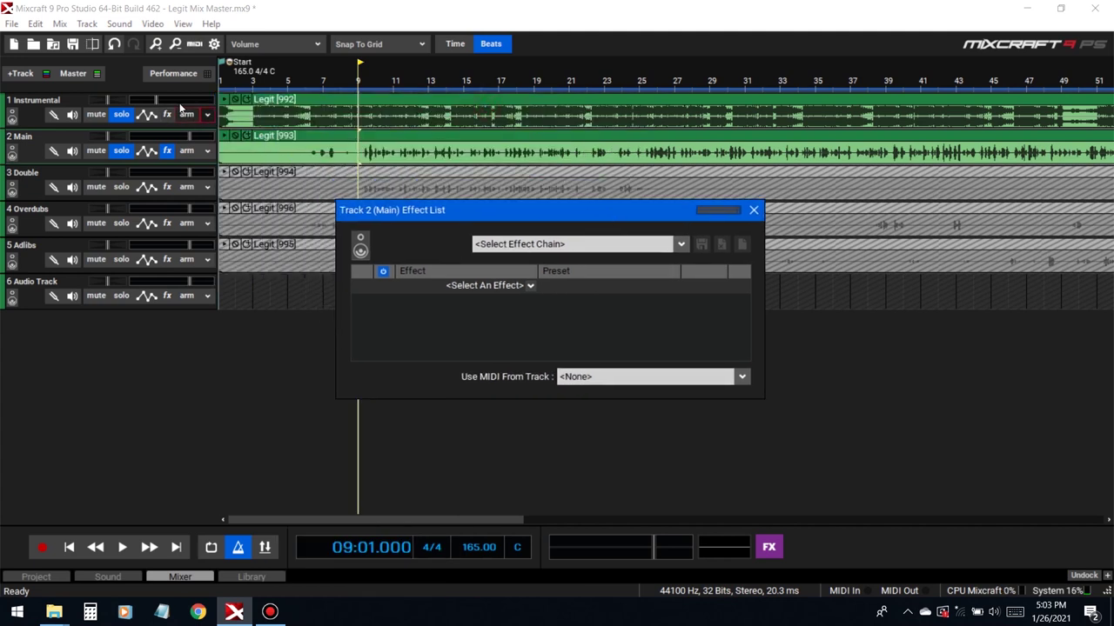
key("space")
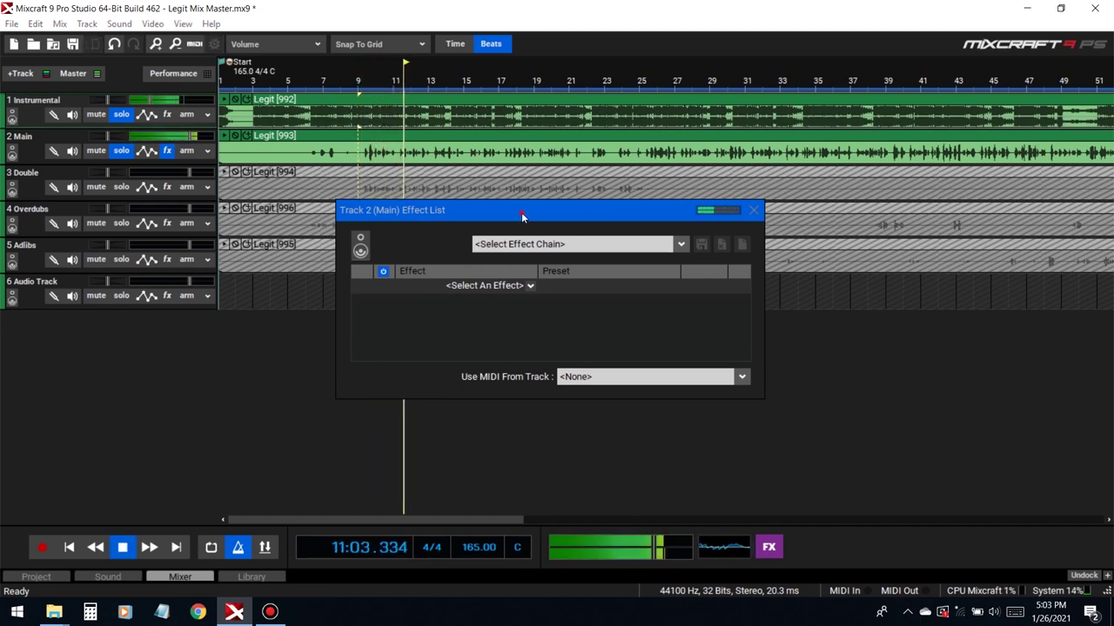
left_click_drag(524, 214, 461, 187)
left_click(456, 260)
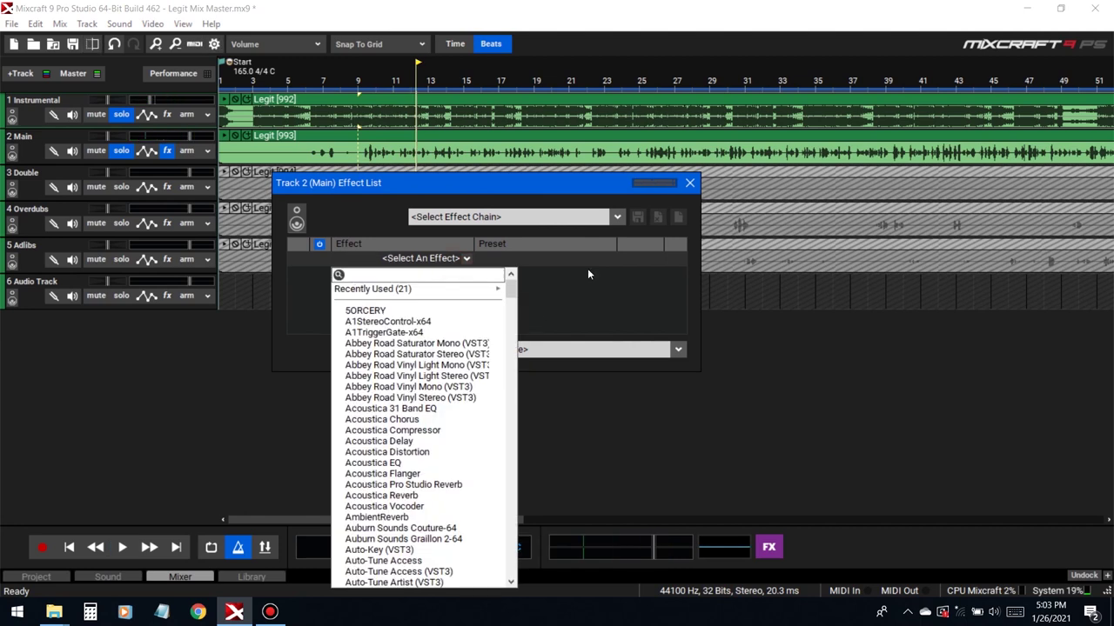
type("76")
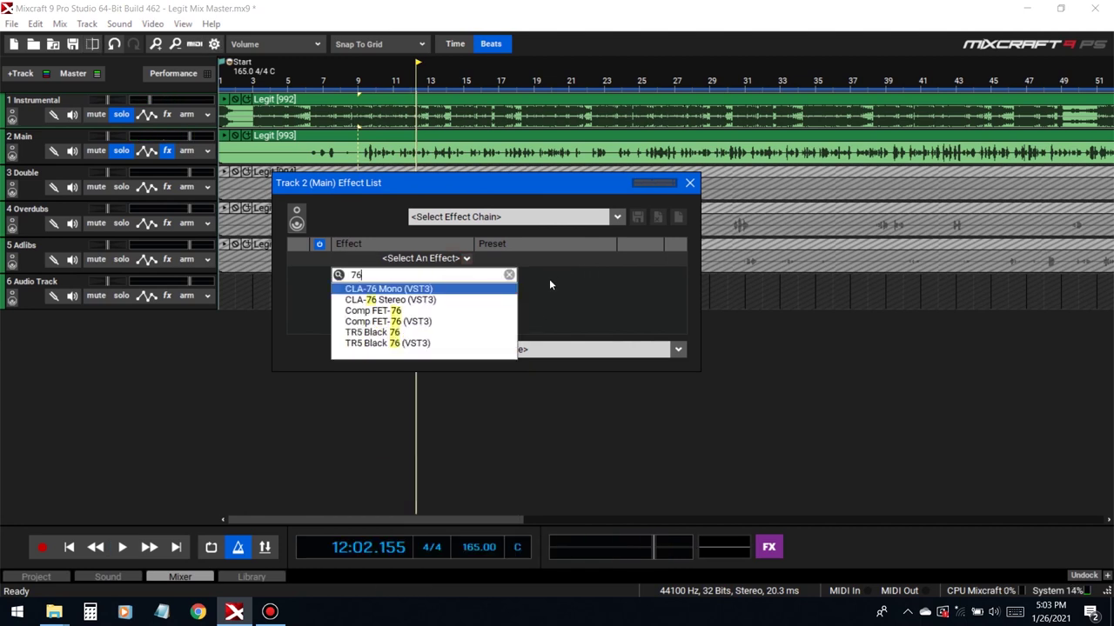
left_click(383, 333)
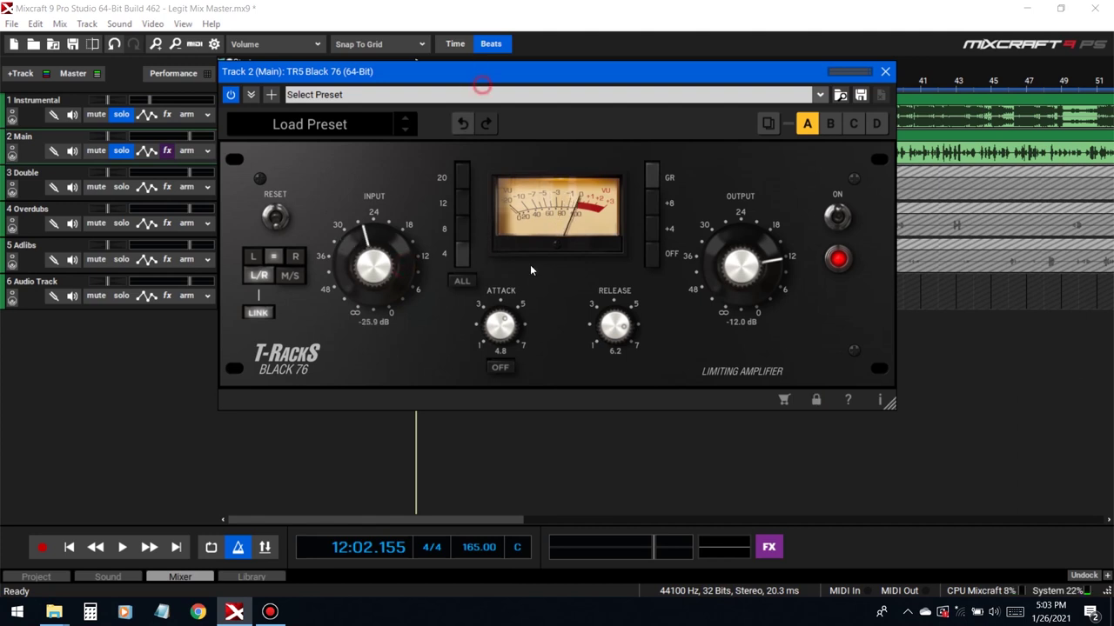
Close the effect list and, during playback, set the Black 76's input to -14.6 dB and its output to -20.0 dB
left_click_drag(550, 90, 520, 285)
left_click(688, 181)
left_click(667, 111)
key("space")
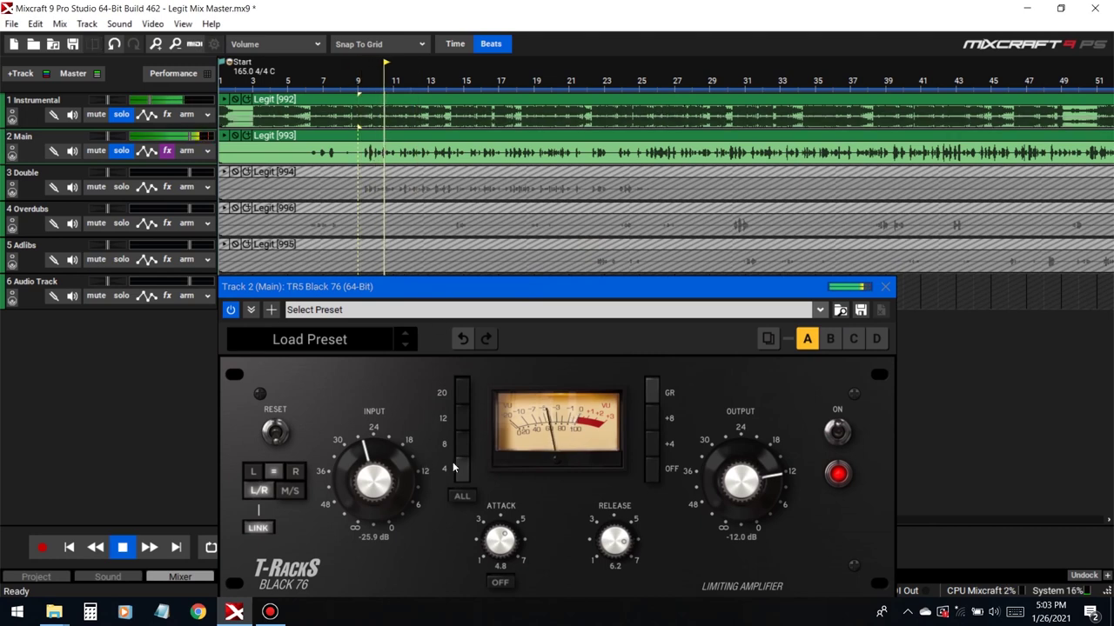
left_click_drag(372, 497, 376, 454)
left_click_drag(739, 477, 736, 527)
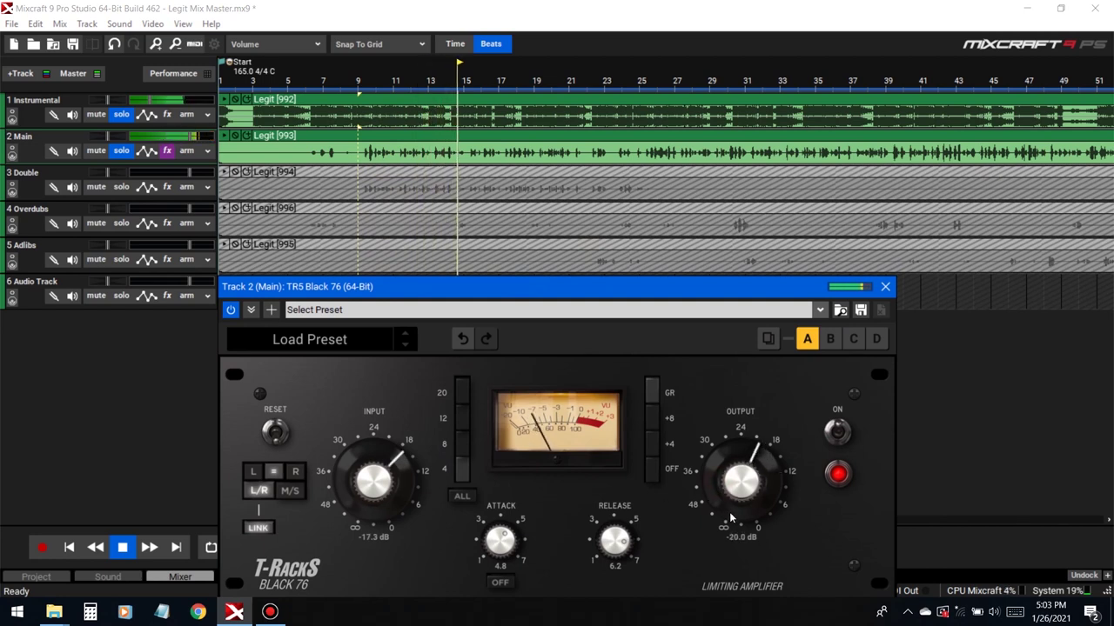
left_click_drag(374, 481, 375, 469)
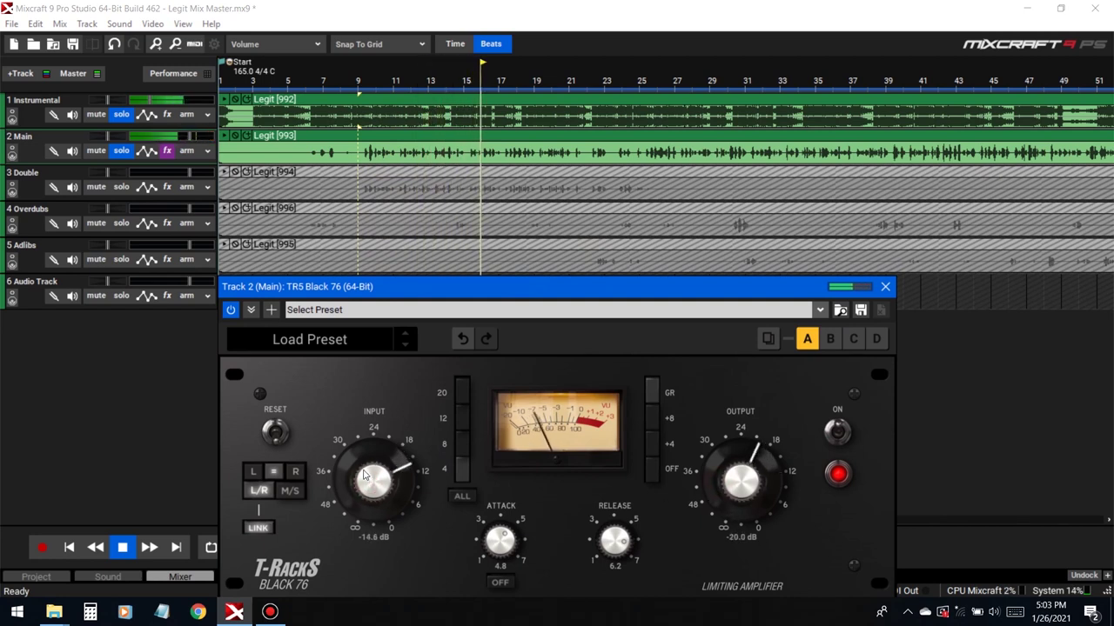
Replay from bar 9 and set the Black 76's input to -28.9 dB and its output to -21.3 dB
left_click(358, 83)
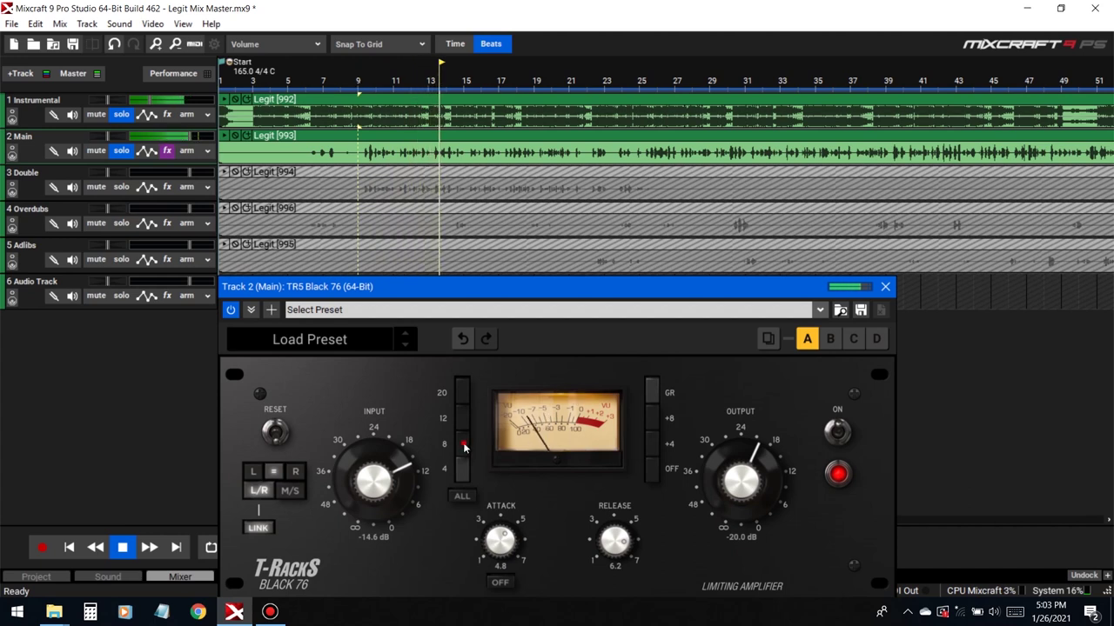
left_click_drag(491, 288, 436, 220)
left_click_drag(321, 416, 350, 454)
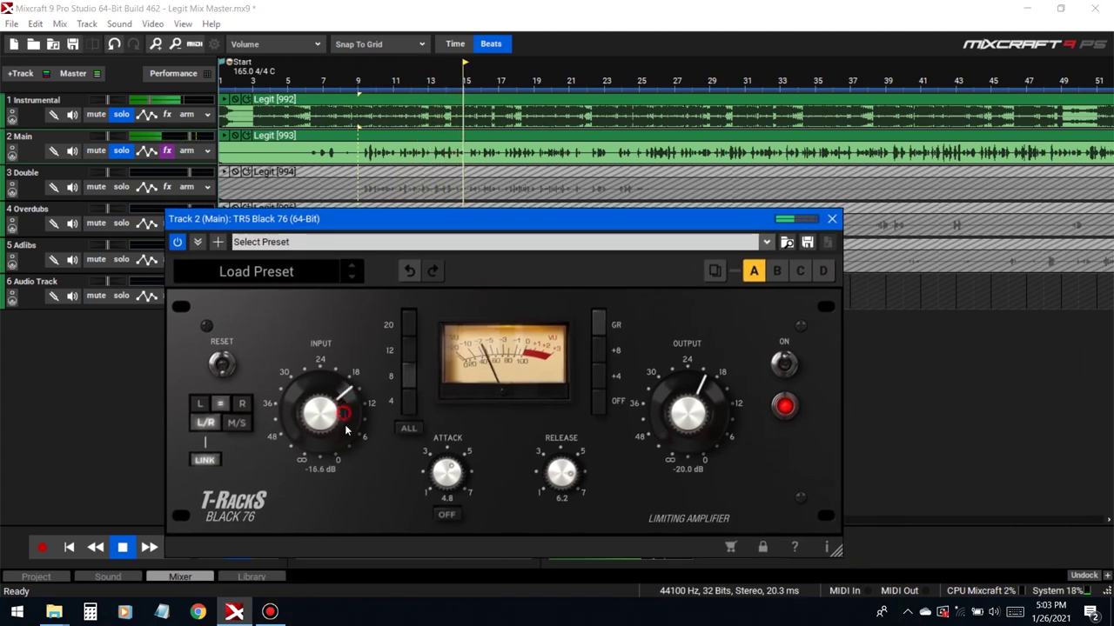
mouse_move(351, 467)
left_mouse_down()
mouse_move(356, 476)
mouse_move(336, 390)
mouse_move(352, 455)
left_mouse_up()
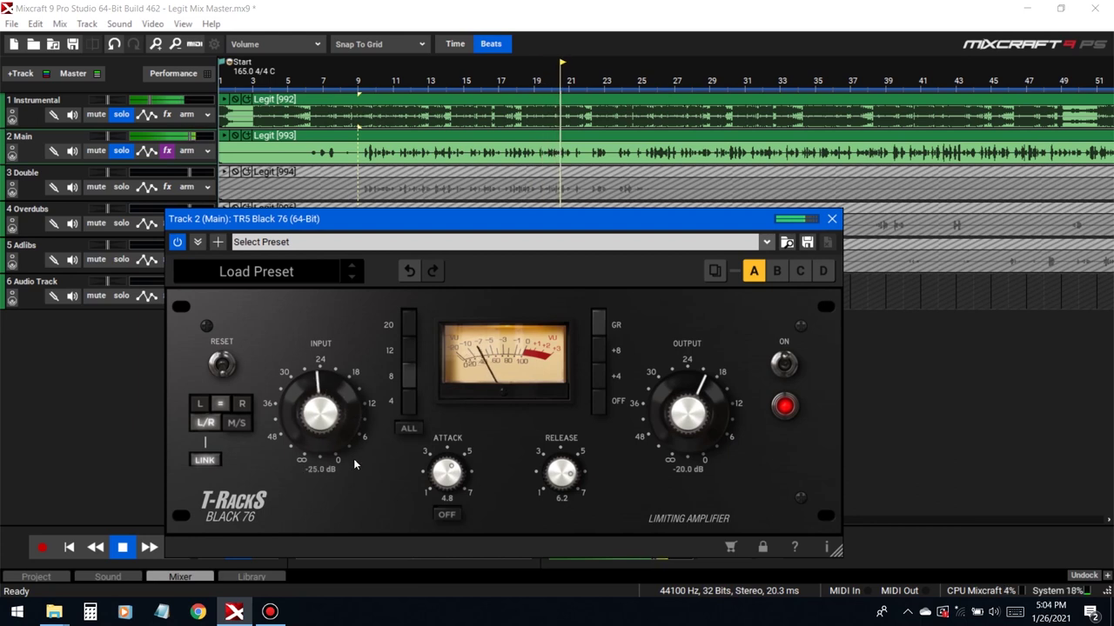
left_click_drag(355, 470, 356, 466)
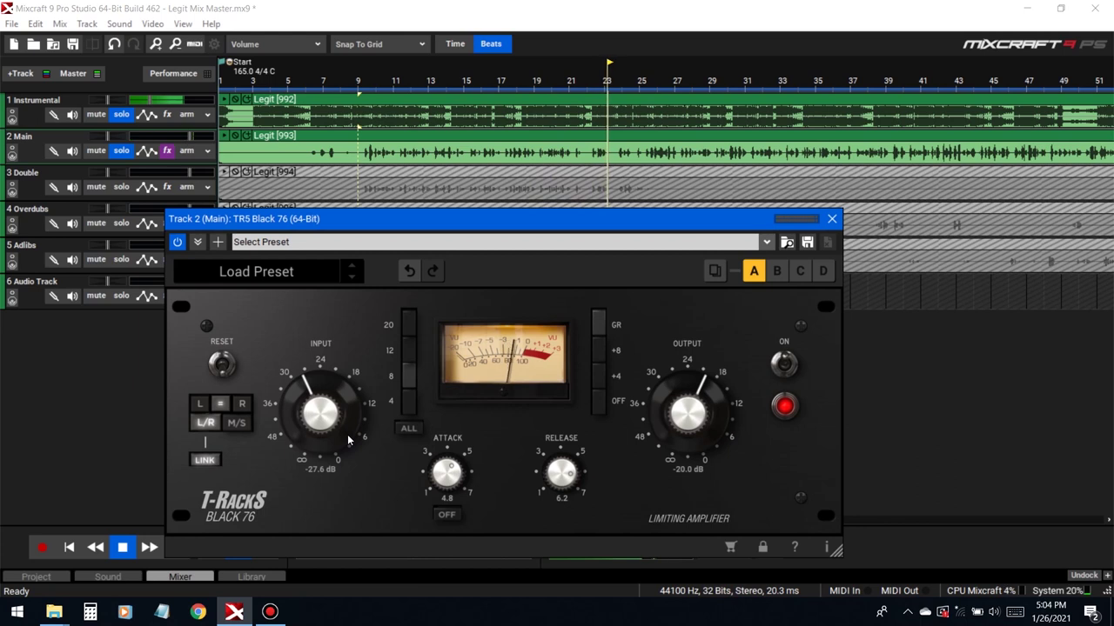
mouse_move(670, 424)
left_mouse_down()
mouse_move(668, 411)
mouse_move(685, 430)
left_mouse_up()
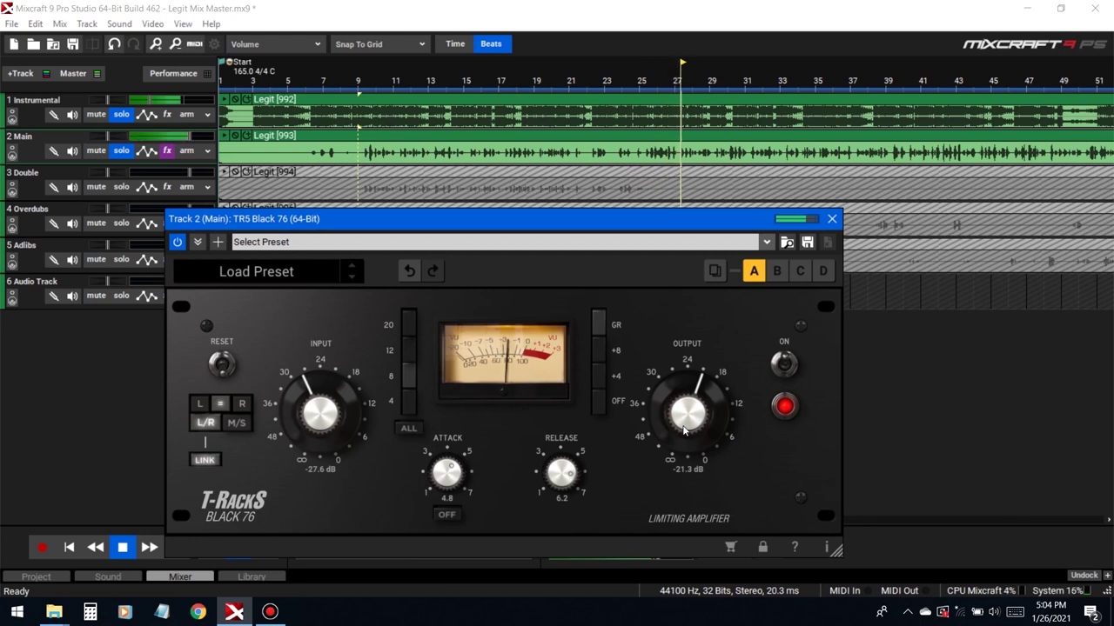
left_click_drag(360, 407, 357, 415)
Compare the Main vocal with the Black 76 bypassed and active, taking the Instrumental track out of solo
left_click(179, 244)
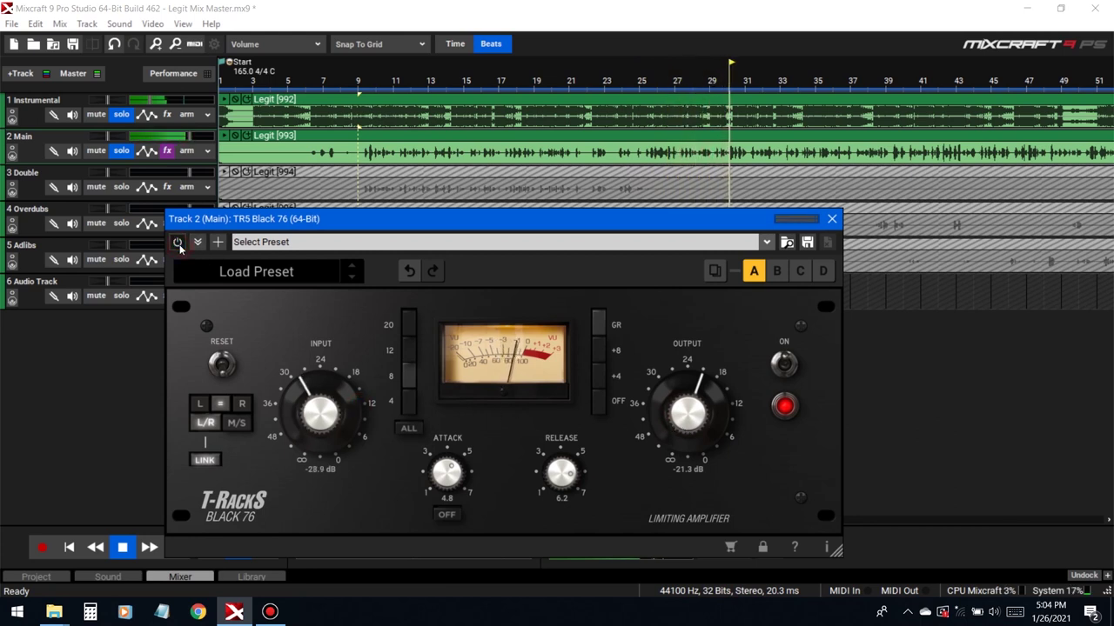
left_click(178, 245)
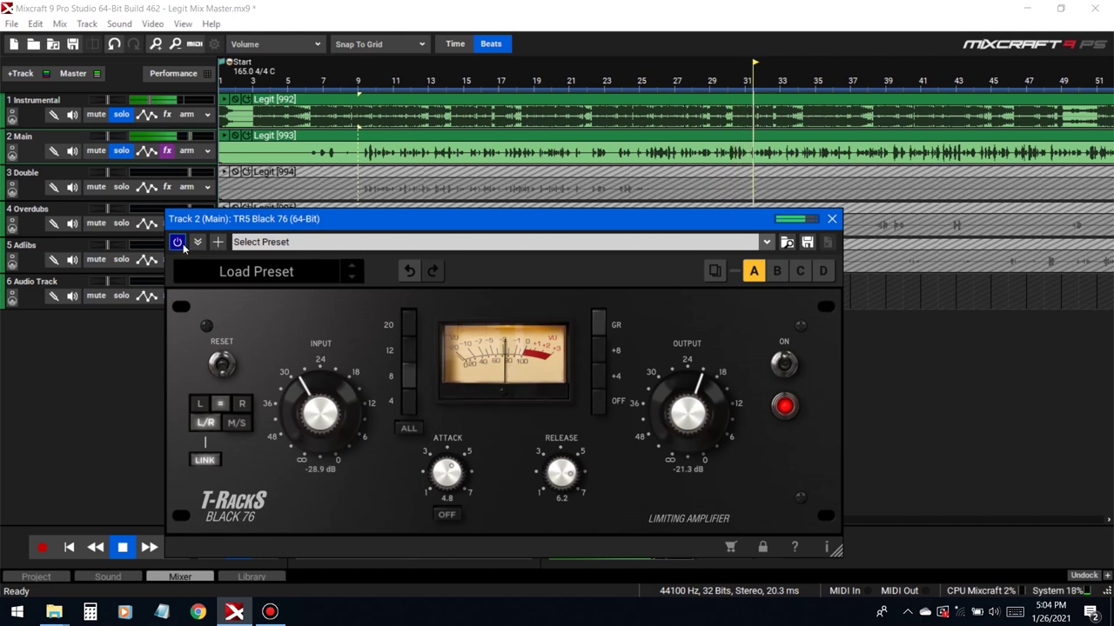
left_click(120, 114)
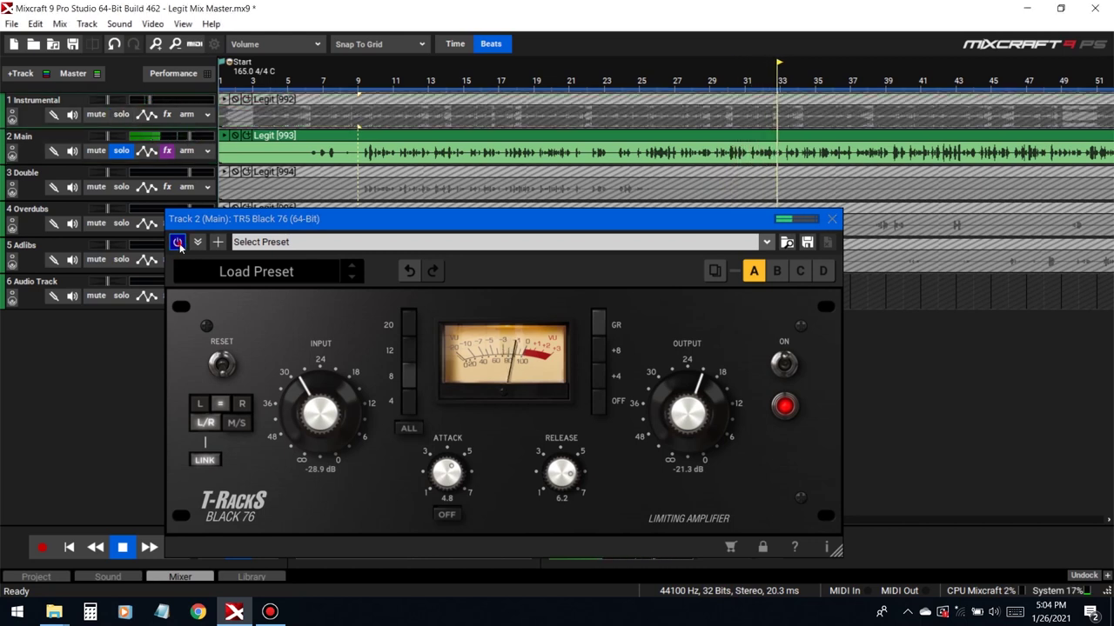
left_click(178, 244)
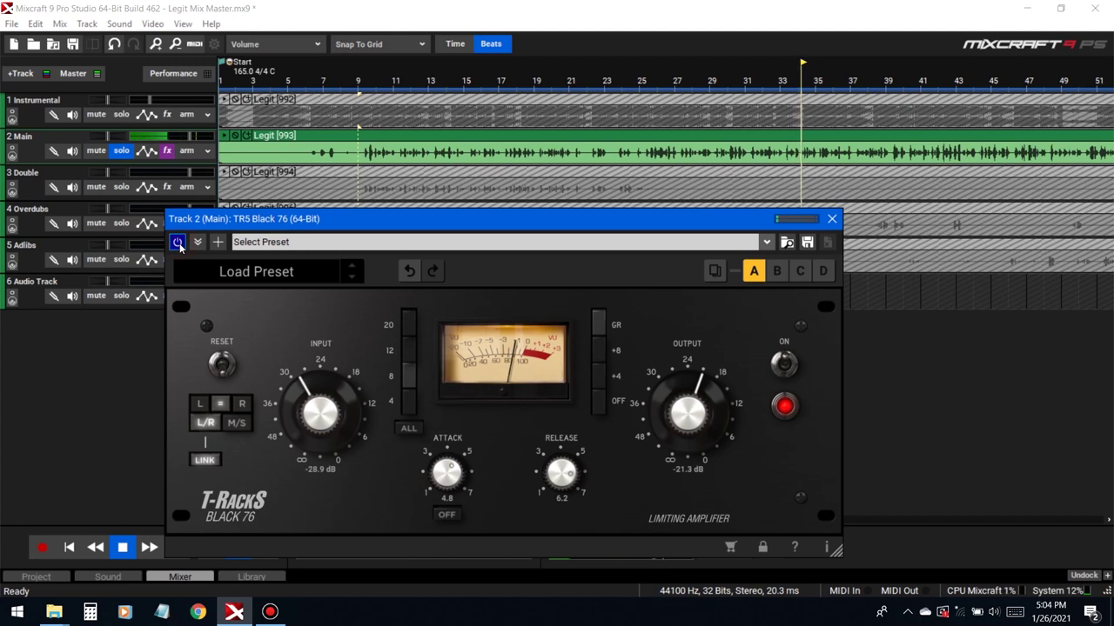
Set the Black 76's output to -17.0 dB, compare it with the bypassed vocal, then stop playback and close the compressor
left_click_drag(710, 411, 703, 394)
left_click(181, 245)
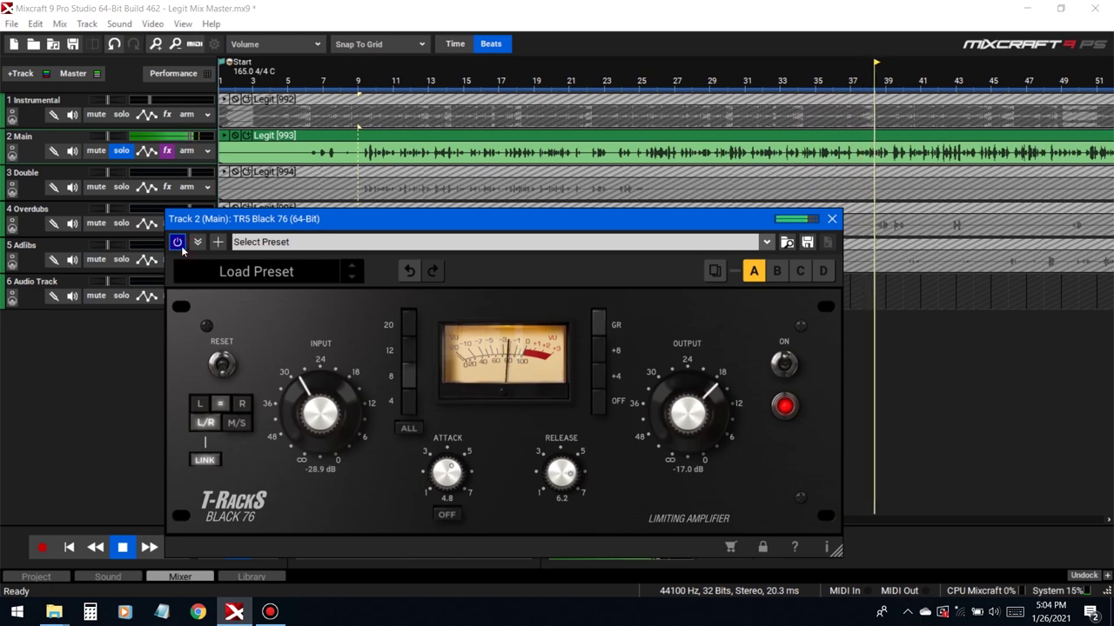
left_click(181, 245)
key("space")
left_click(831, 219)
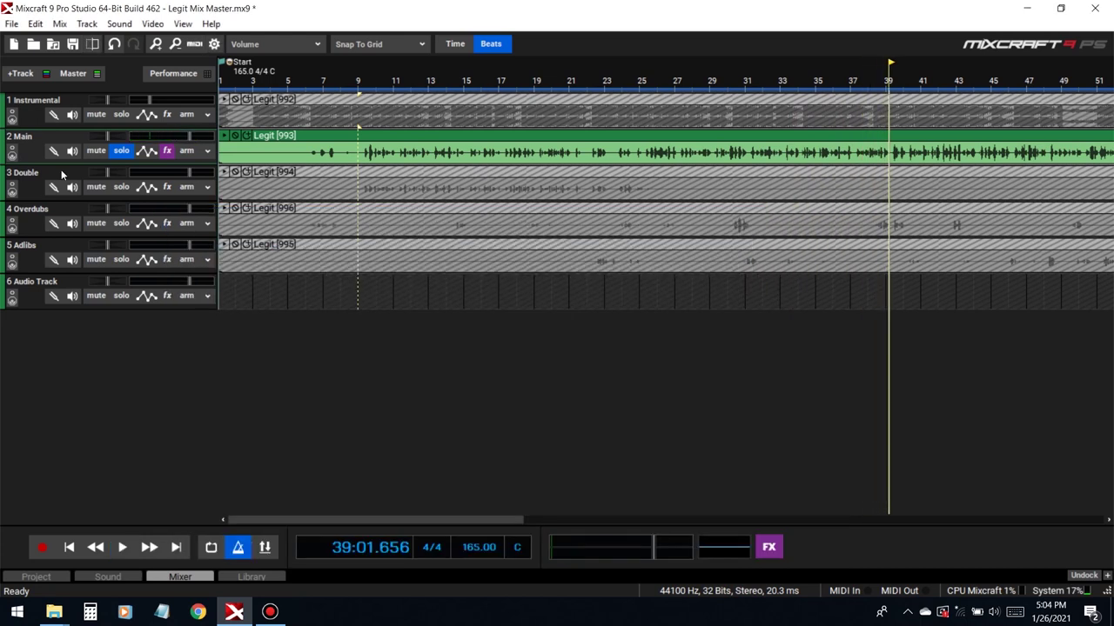
Replace the TR5 Black 76 in the Main track's effect list with LevelingTool_64
left_click(168, 151)
left_click(439, 258)
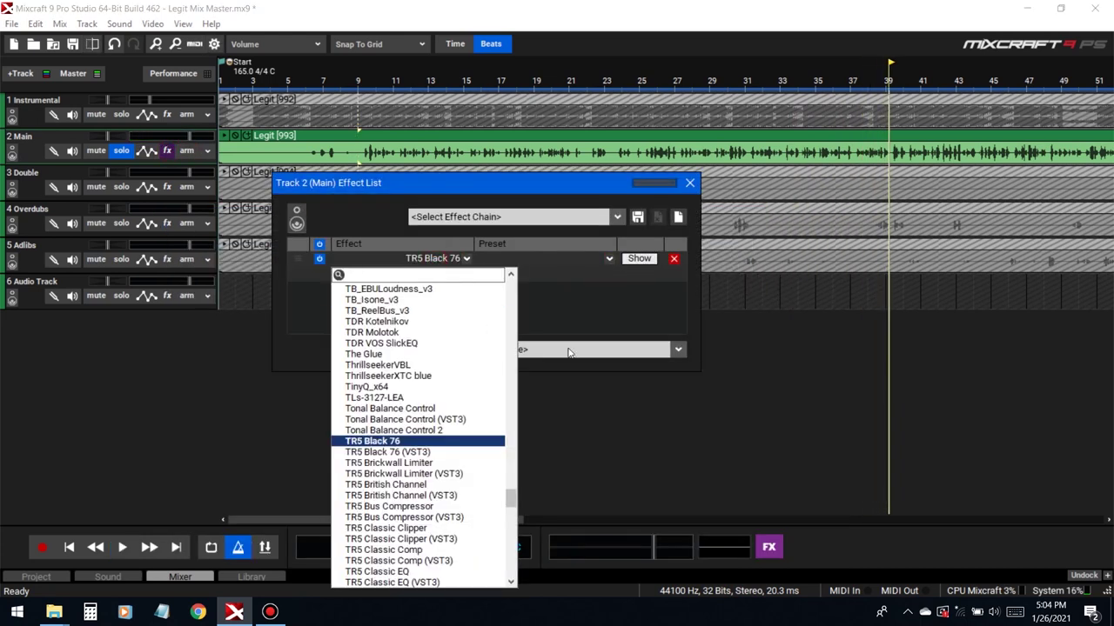
scroll(490, 443, "down", 9)
scroll(490, 443, "up", 5)
scroll(489, 443, "up", 8)
scroll(490, 443, "down", 1)
scroll(483, 430, "up", 3)
scroll(480, 426, "up", 12)
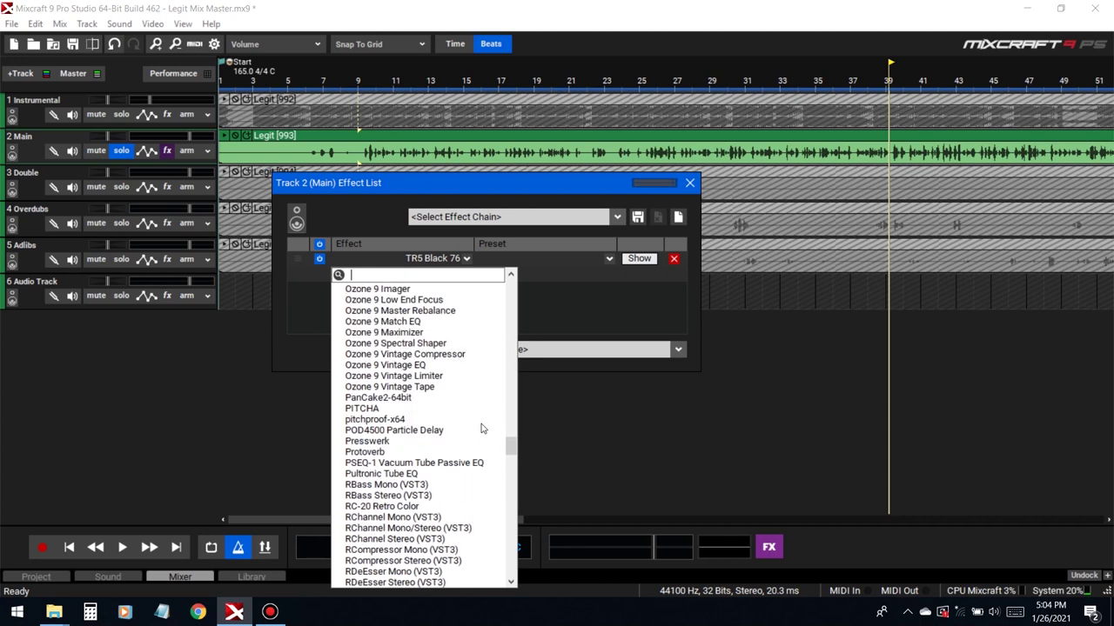
type("leve")
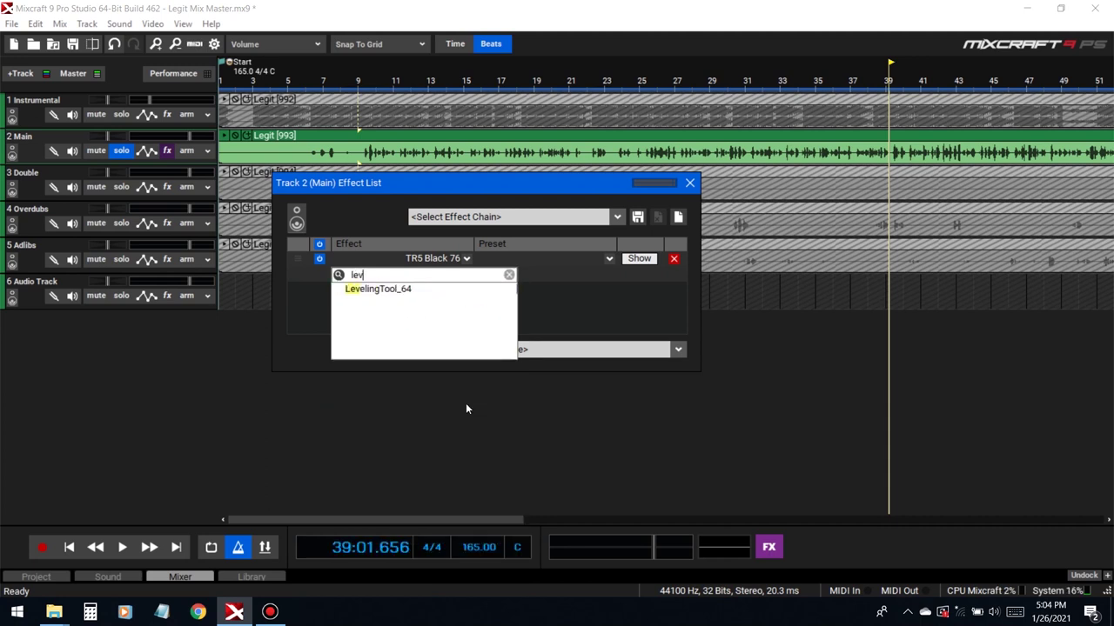
left_click(391, 290)
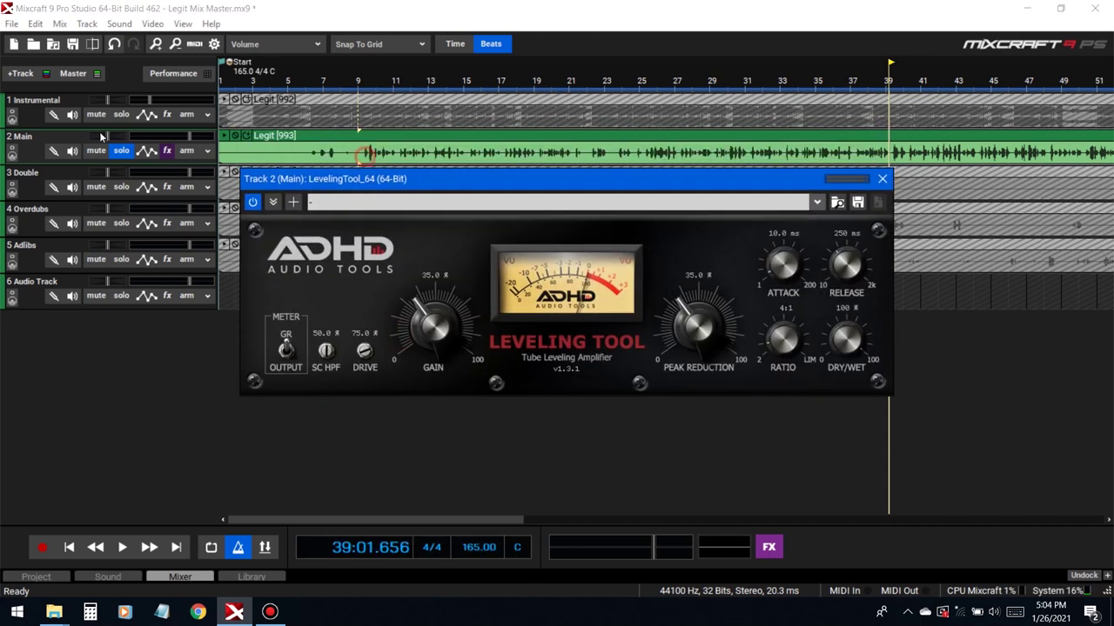
Set the Leveling Tool's peak reduction to 52.5 % and drive to 0 %, and play the song from about bar 10
key("space")
left_click_drag(697, 323, 719, 262)
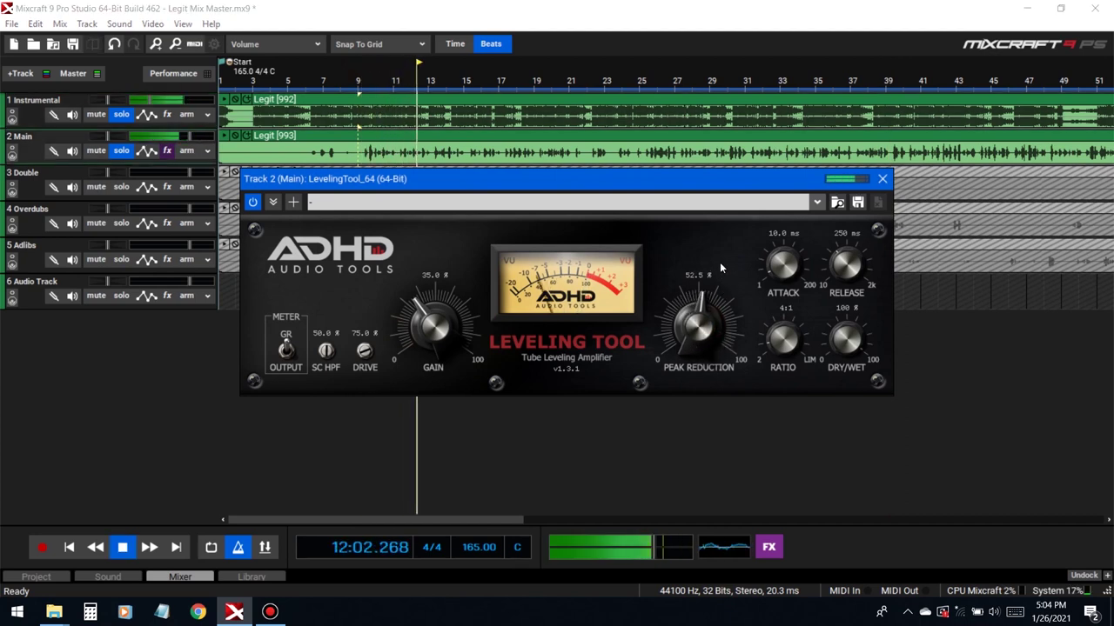
key("space")
double_click(374, 355)
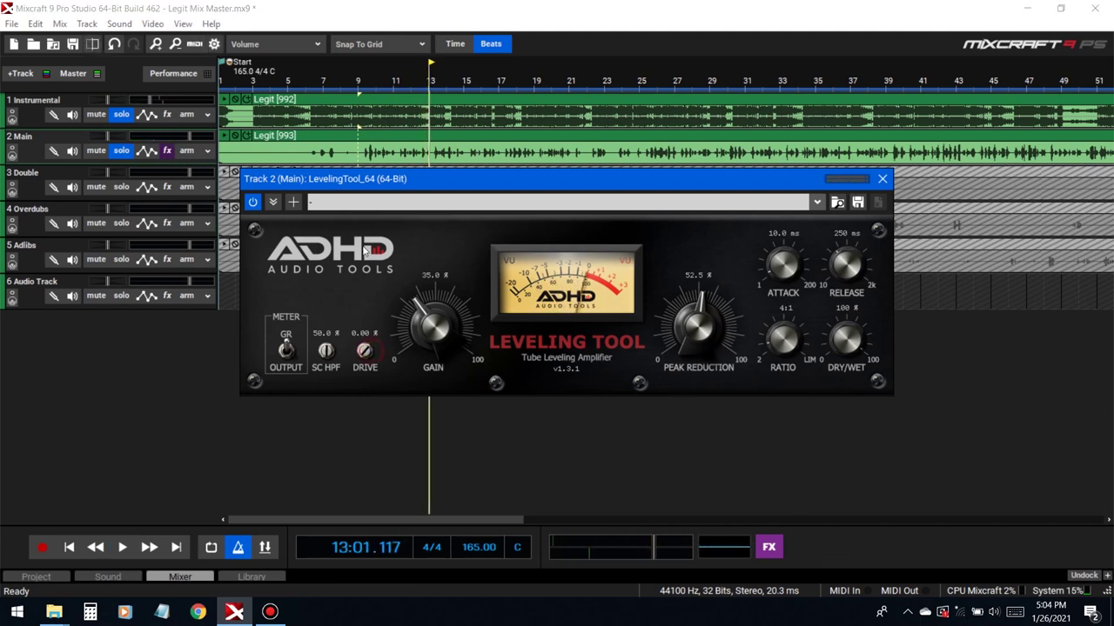
left_click(375, 69)
key("space")
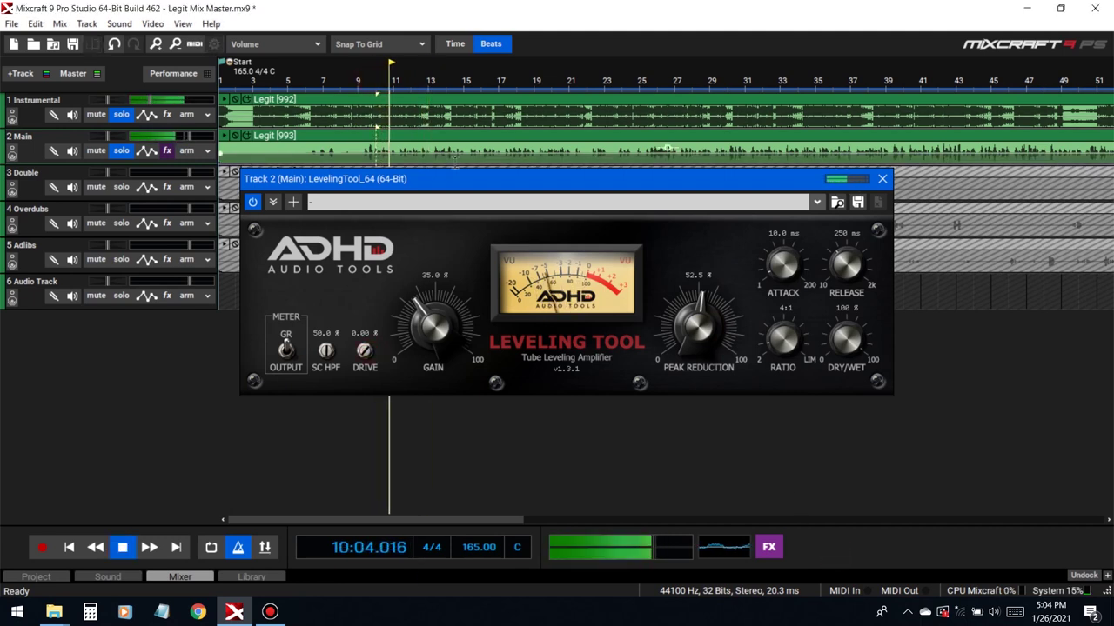
Raise the Leveling Tool's attack to 24.9 ms, stopping playback to make the adjustment
mouse_move(785, 280)
left_mouse_down()
mouse_move(806, 263)
mouse_move(777, 260)
left_mouse_up()
key("space")
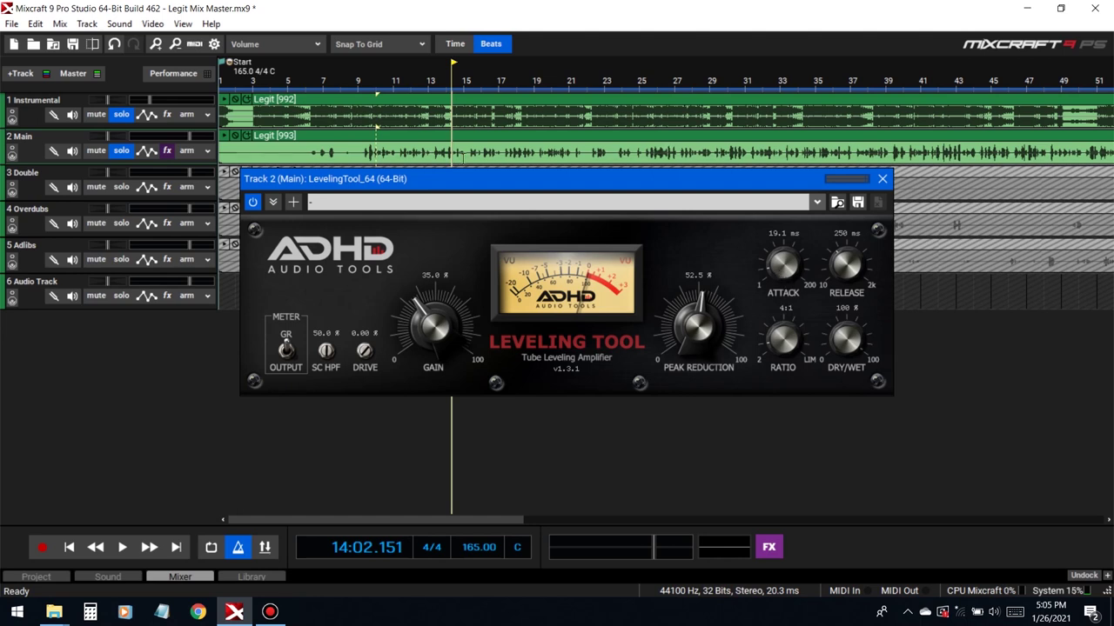
left_click(794, 279)
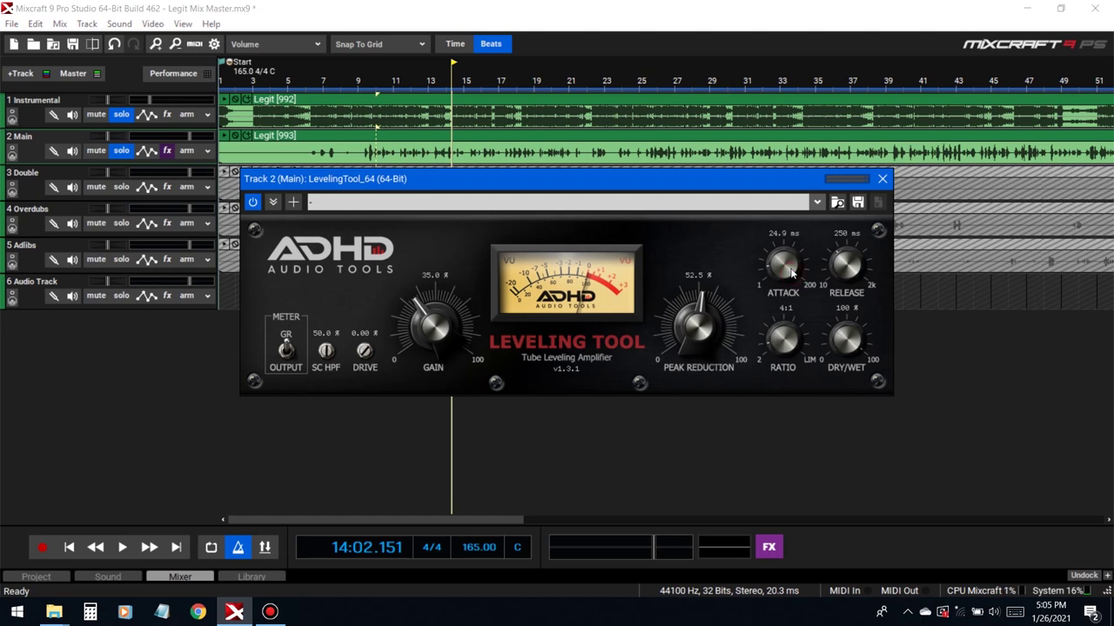
Lower the Leveling Tool's attack to 6.68 ms and audition the vocal from bar 9
left_click(478, 150)
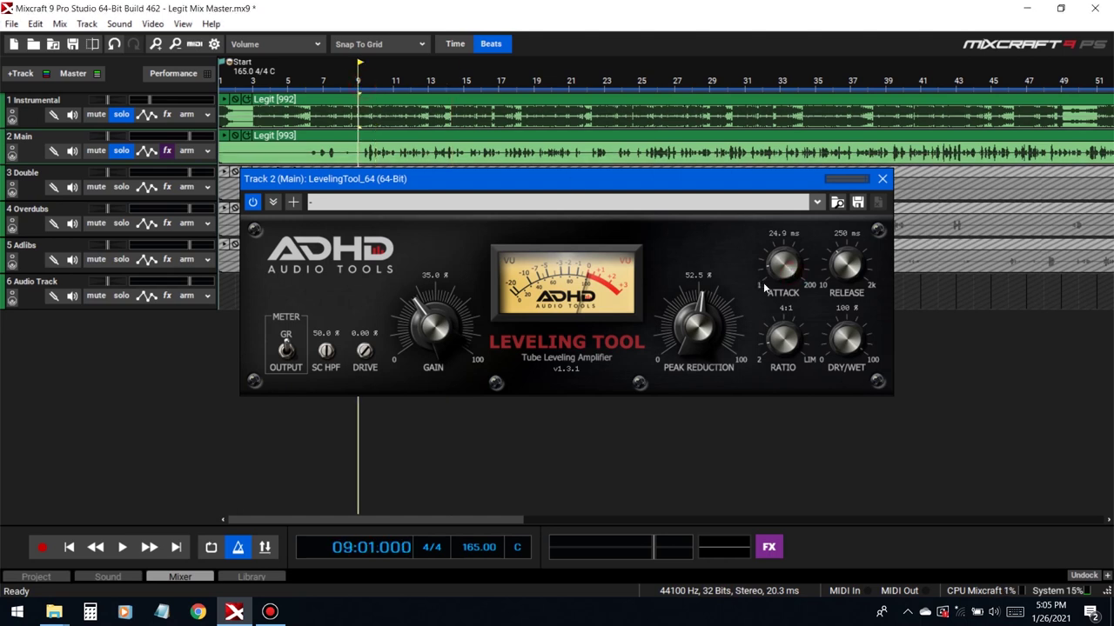
left_click_drag(788, 281, 793, 295)
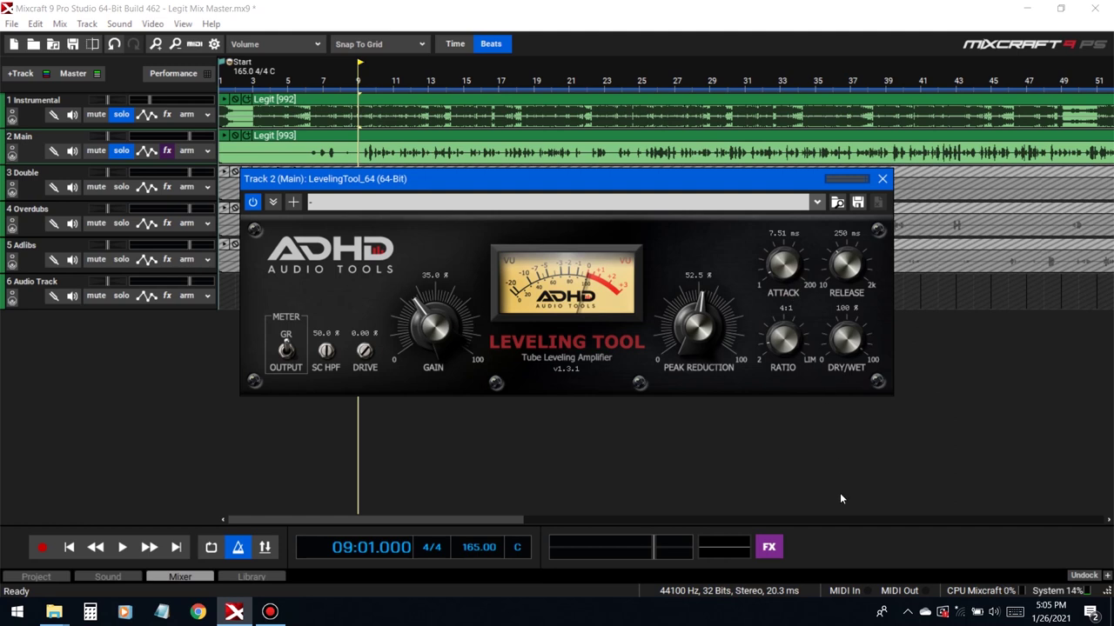
key("space")
left_click_drag(787, 276, 789, 284)
key("space")
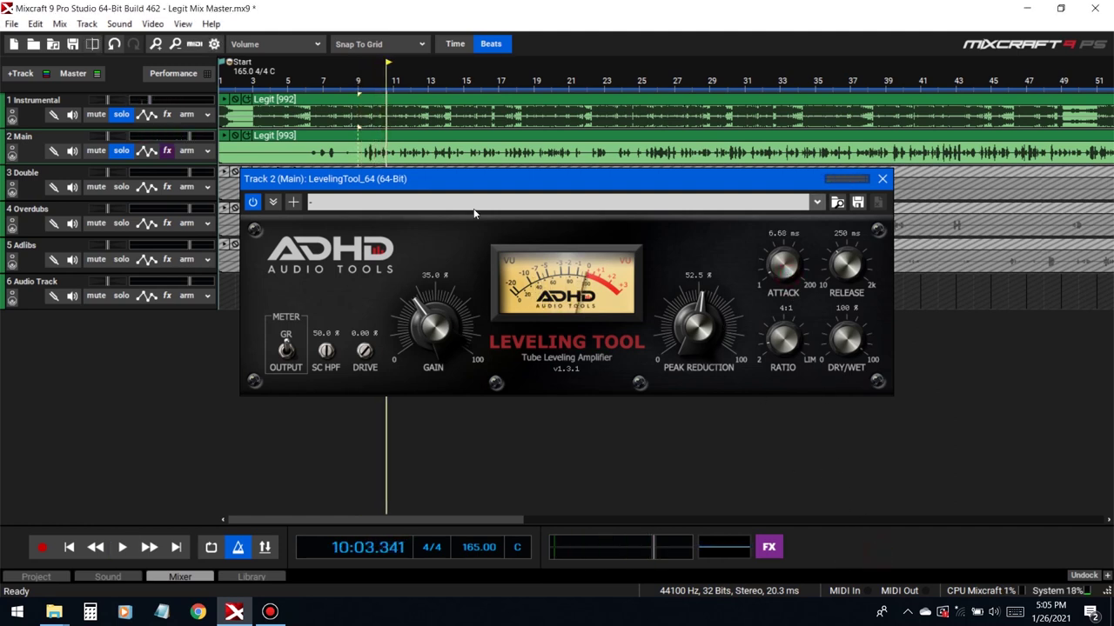
Set the Leveling Tool's attack to 12.5 ms while playing from bar 9, then stop playback
left_click(357, 83)
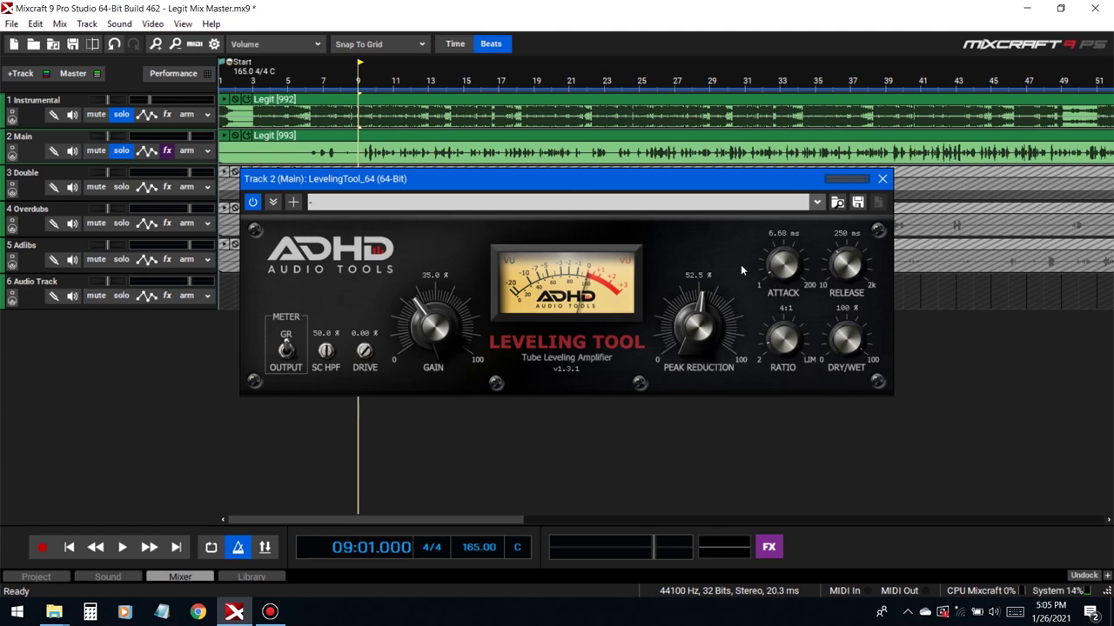
key("space")
left_click_drag(790, 274, 811, 276)
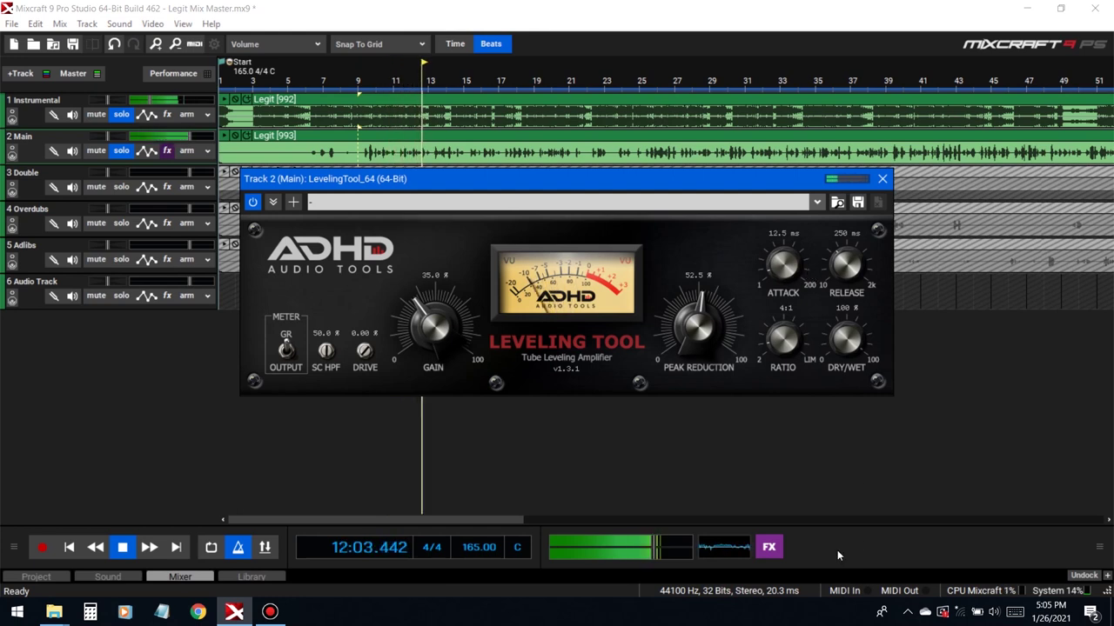
key("space")
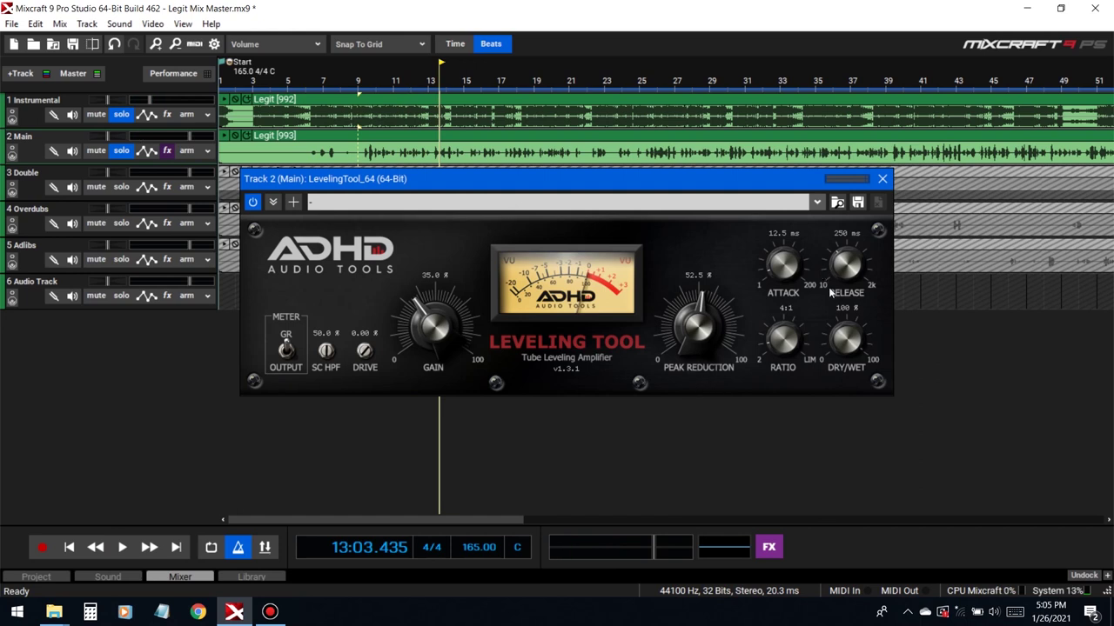
Try the Leveling Tool's release at 124 ms, then raise it to 244 ms while playing from bar 9
left_click_drag(854, 250, 861, 267)
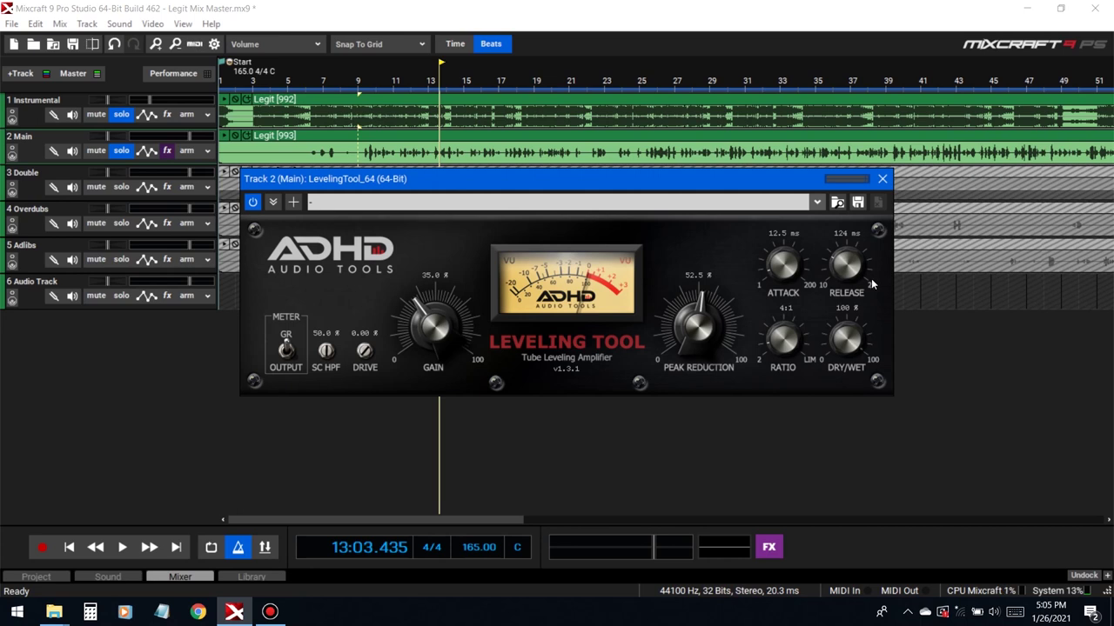
left_click(362, 86)
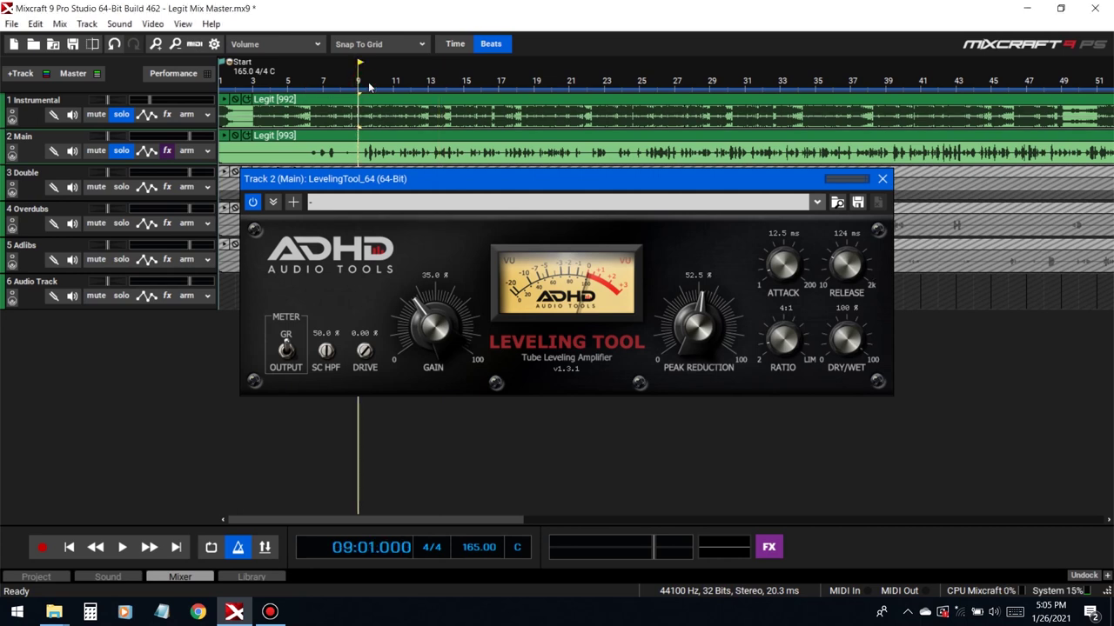
key("space")
left_click_drag(847, 262, 854, 270)
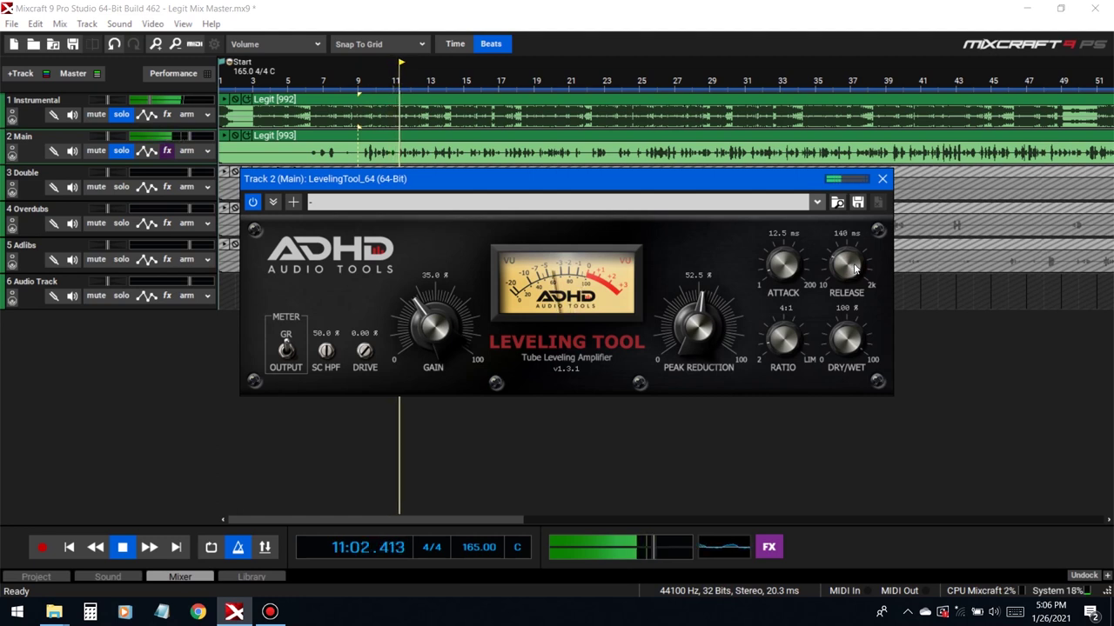
Set the Leveling Tool's gain to 53.5 % and release to 217 ms, and play the song from bar 11
left_click_drag(435, 335, 444, 313)
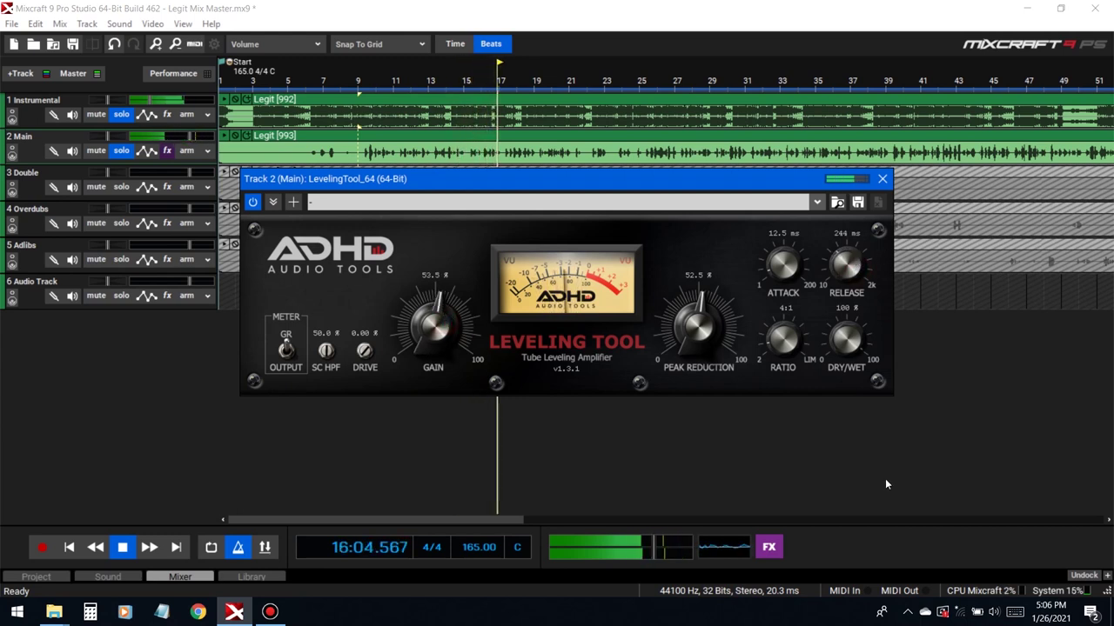
key("space")
left_click_drag(842, 266, 841, 272)
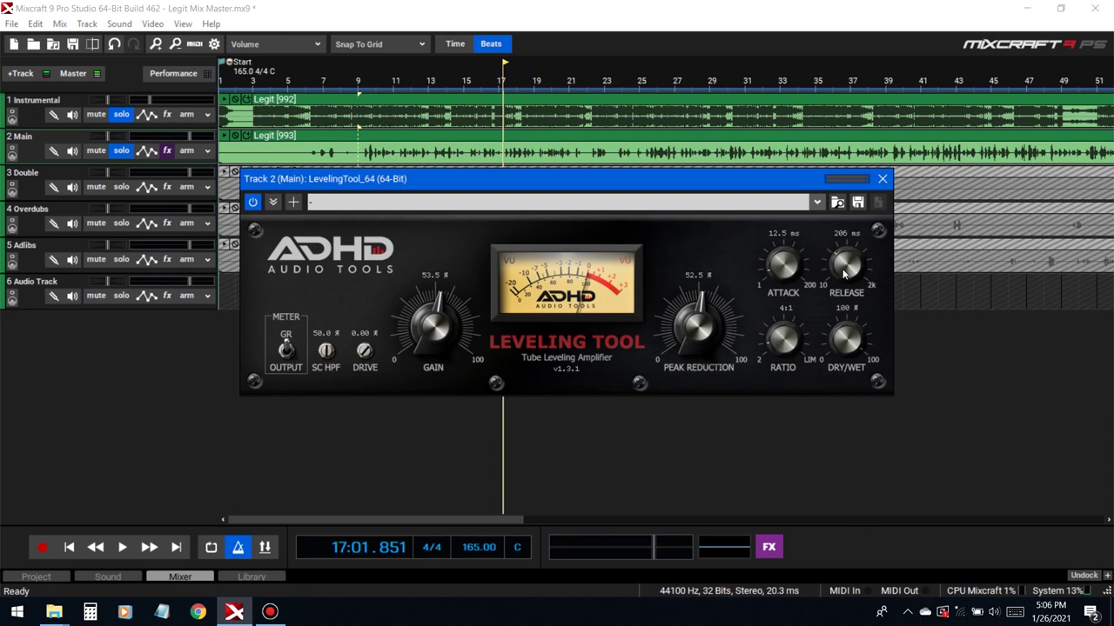
left_click(398, 77)
key("space")
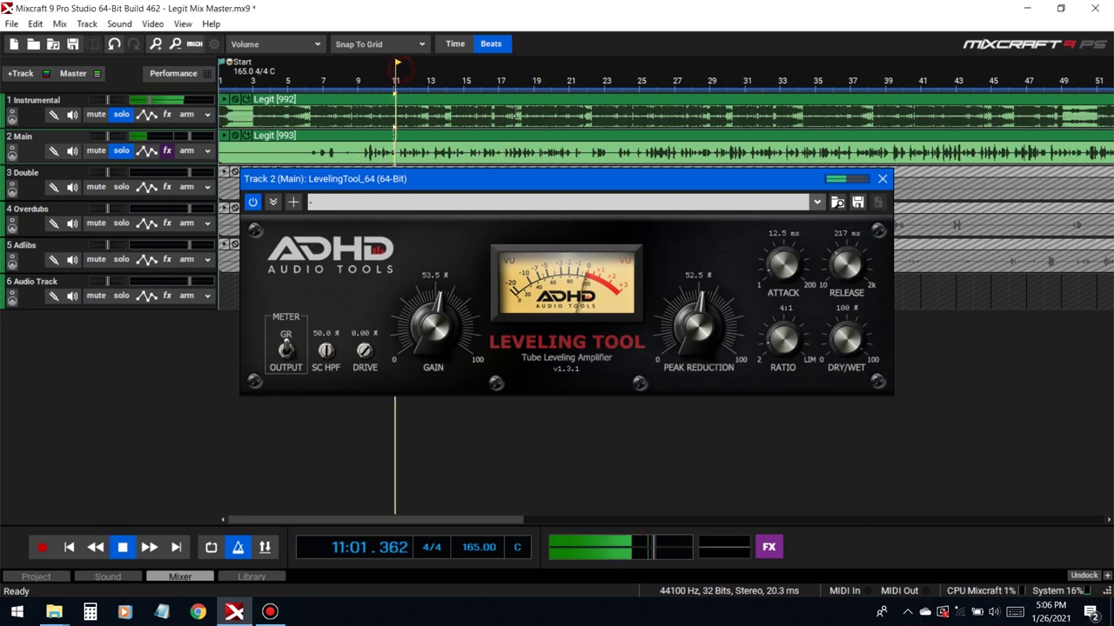
Raise the peak reduction to 58.1 % and on to 63.3 %, auditioning each setting from bar 13
key("space")
left_click_drag(711, 331, 707, 315)
left_click(429, 80)
key("space")
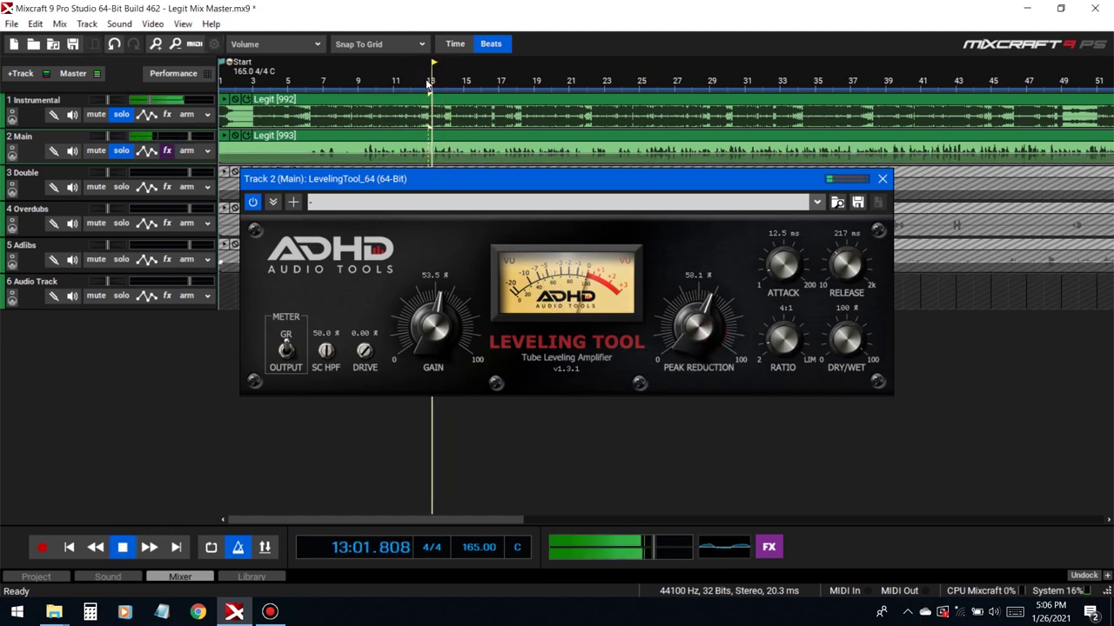
key("space")
left_click_drag(710, 332, 710, 324)
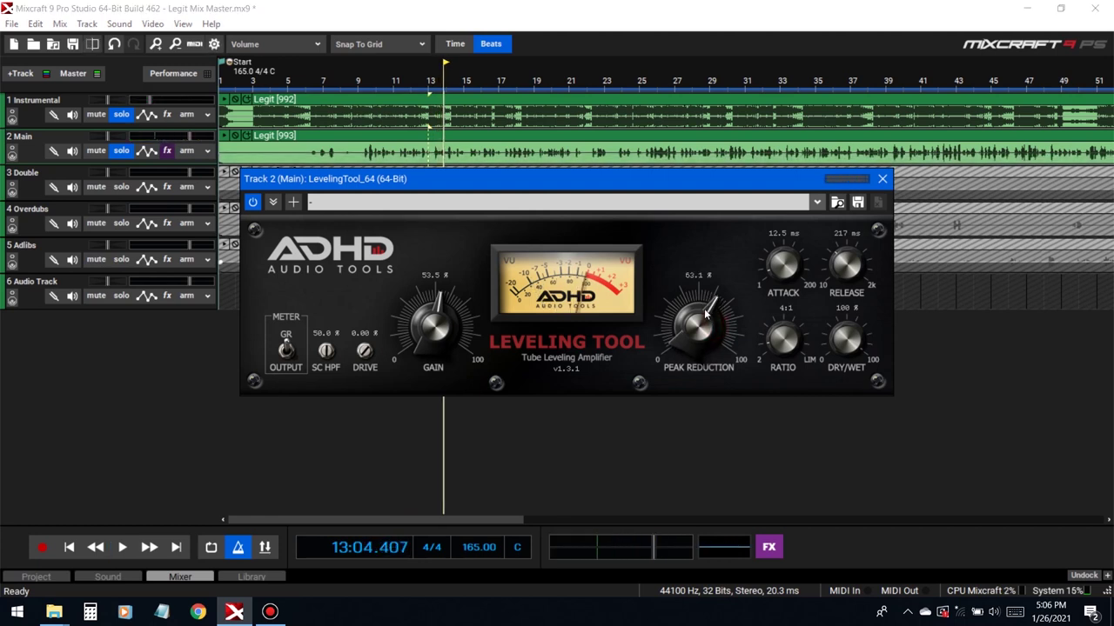
left_click(429, 83)
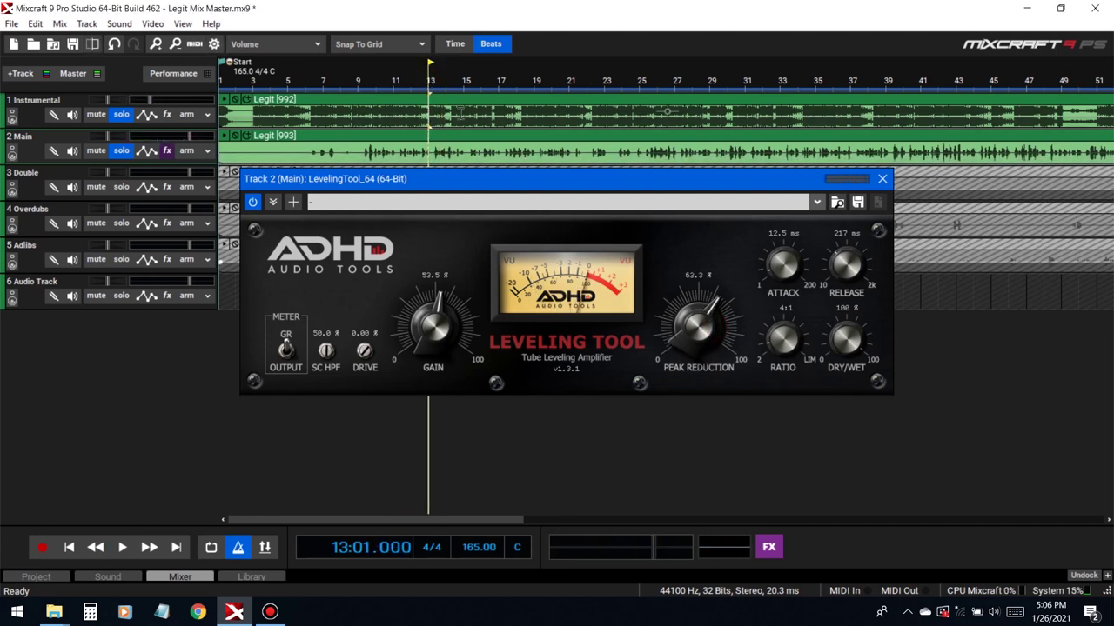
key("space")
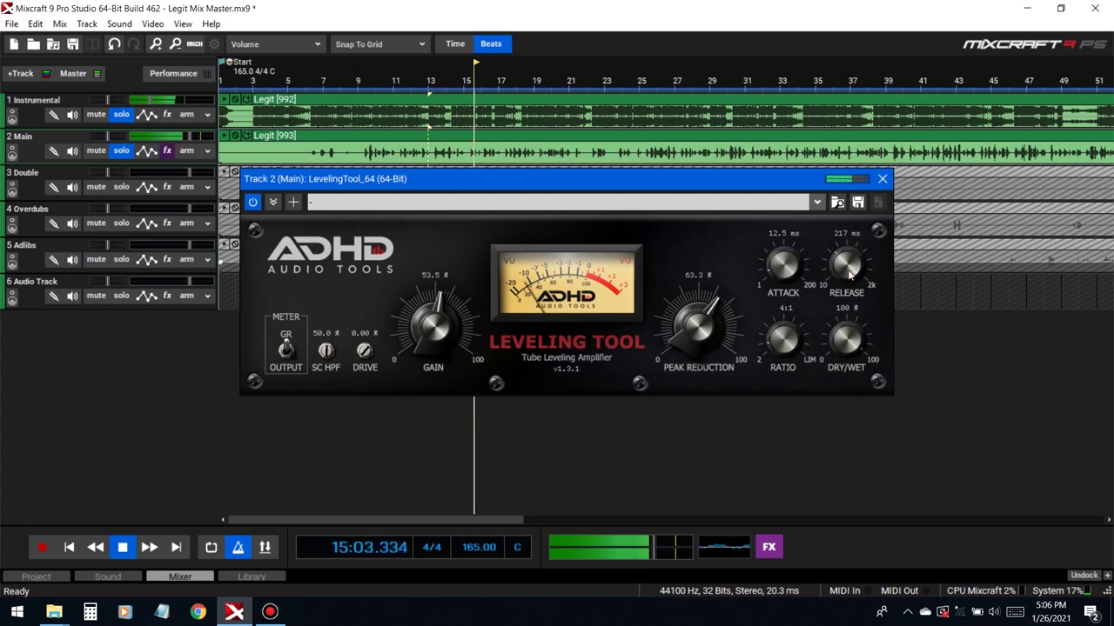
Set the Leveling Tool's release to 233 ms, gain to 63.1 % and ratio to 5:1 while replaying from bar 13
scroll(850, 272, "up", 2)
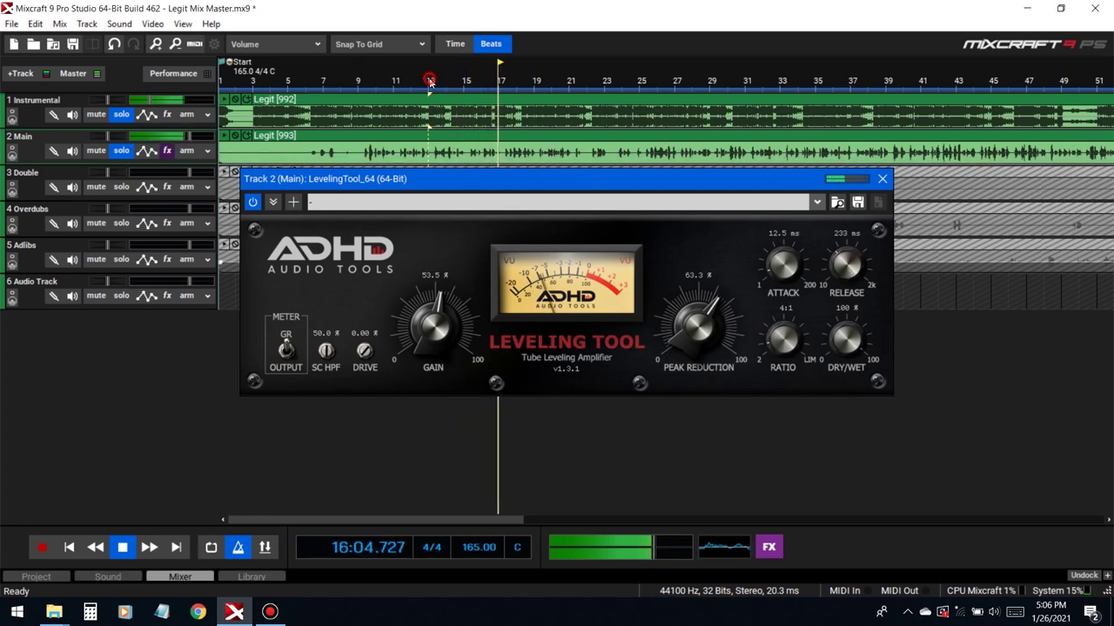
left_click_drag(431, 298, 425, 282)
left_click(446, 108)
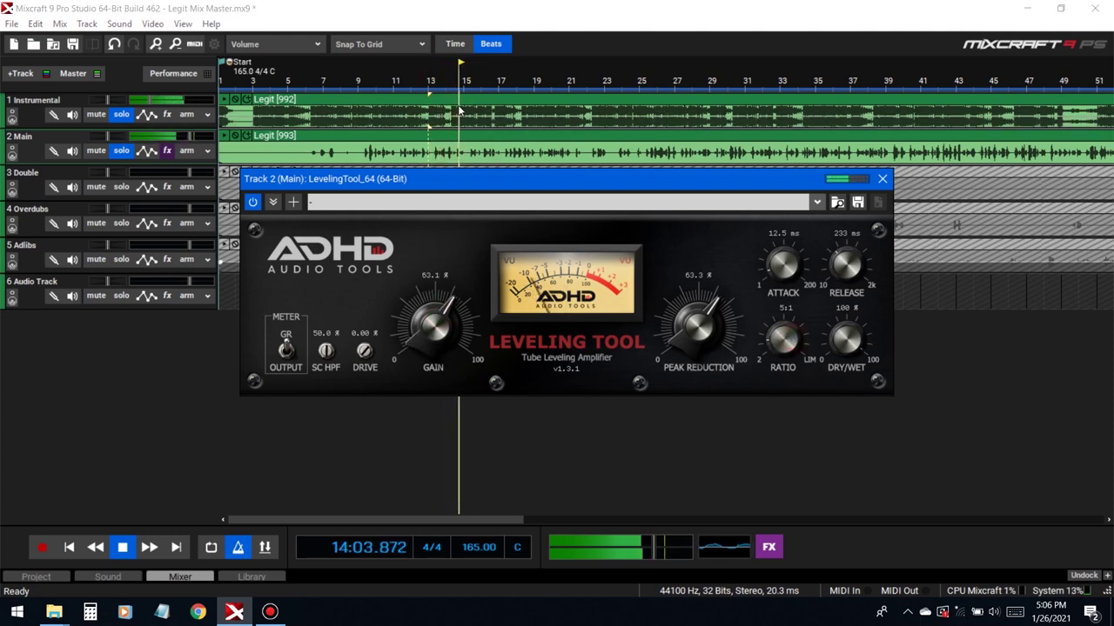
left_click(429, 80)
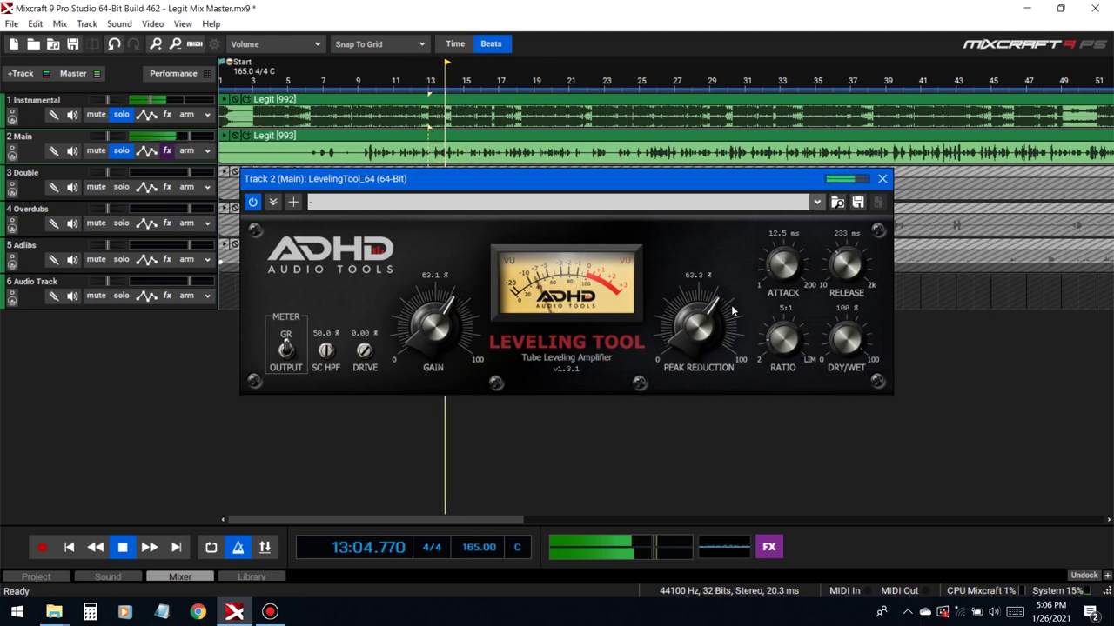
Set the peak reduction to 68.5 % and the gain to 64.8 %, and play from bar 13 again
left_click_drag(733, 310, 720, 297)
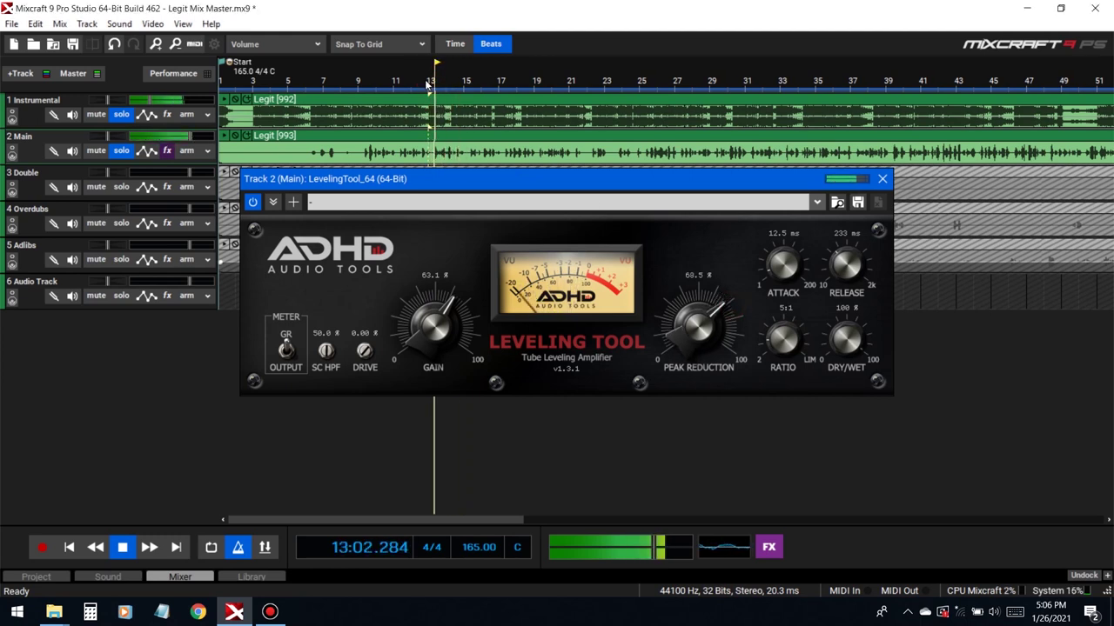
key("space")
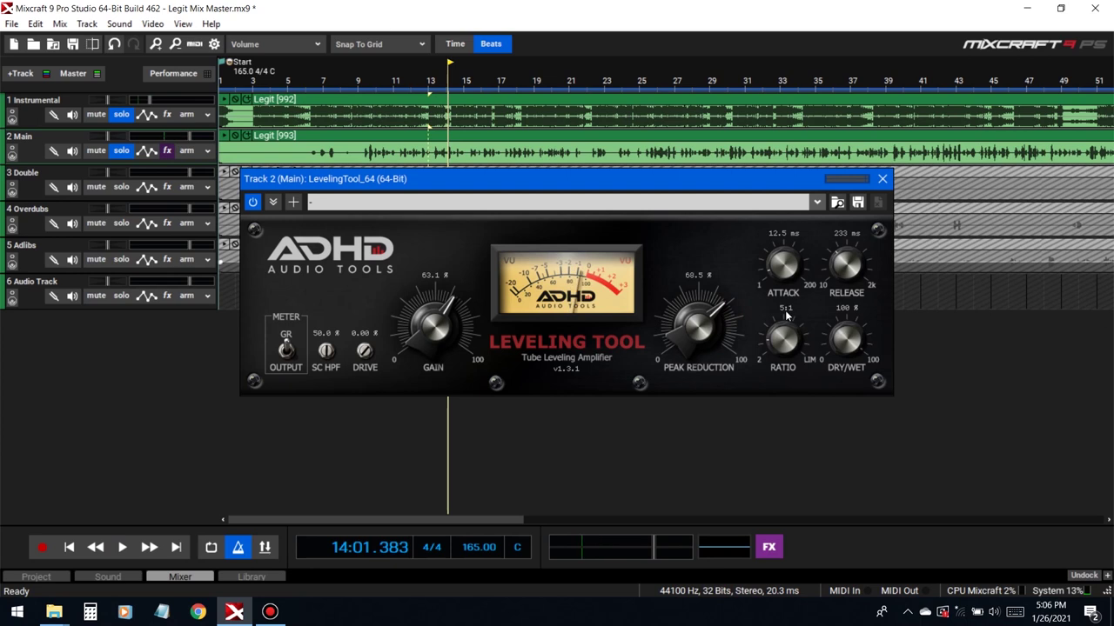
left_click_drag(450, 342, 450, 336)
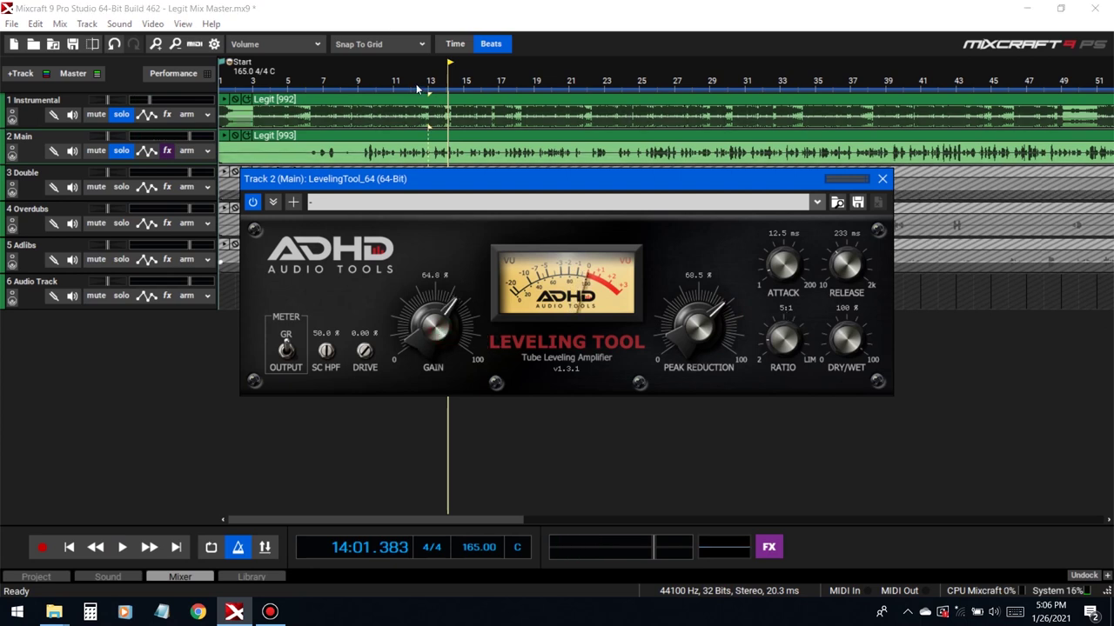
left_click(425, 106)
key("space")
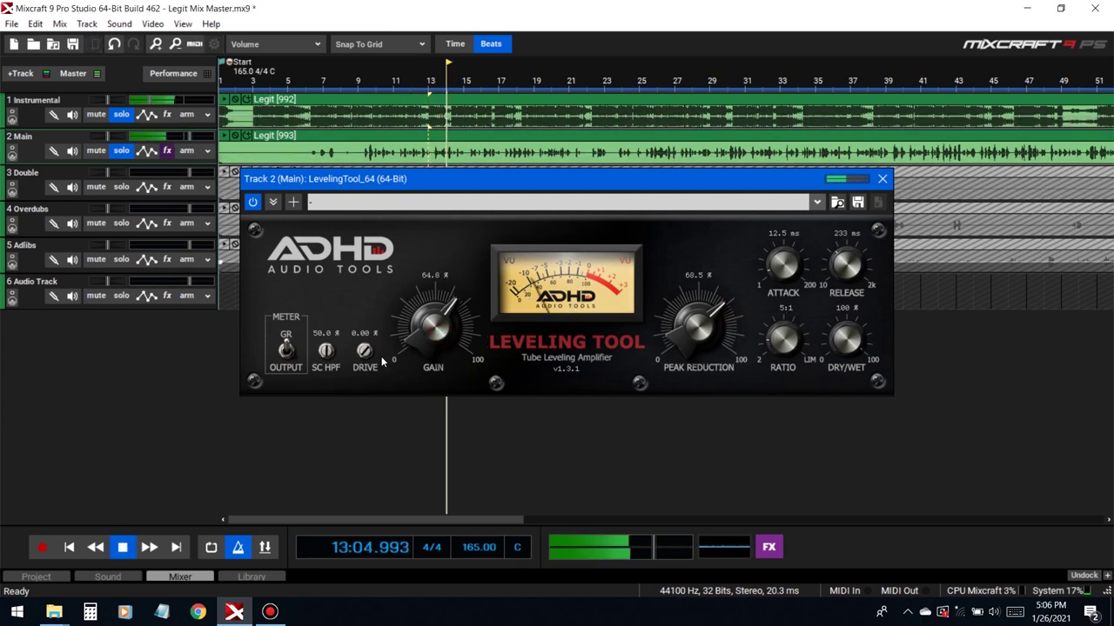
Try the Leveling Tool's drive at 32.3 %, then settle on 25.0 % while playing from bar 13
key("space")
left_click_drag(383, 322, 381, 306)
left_click(430, 80)
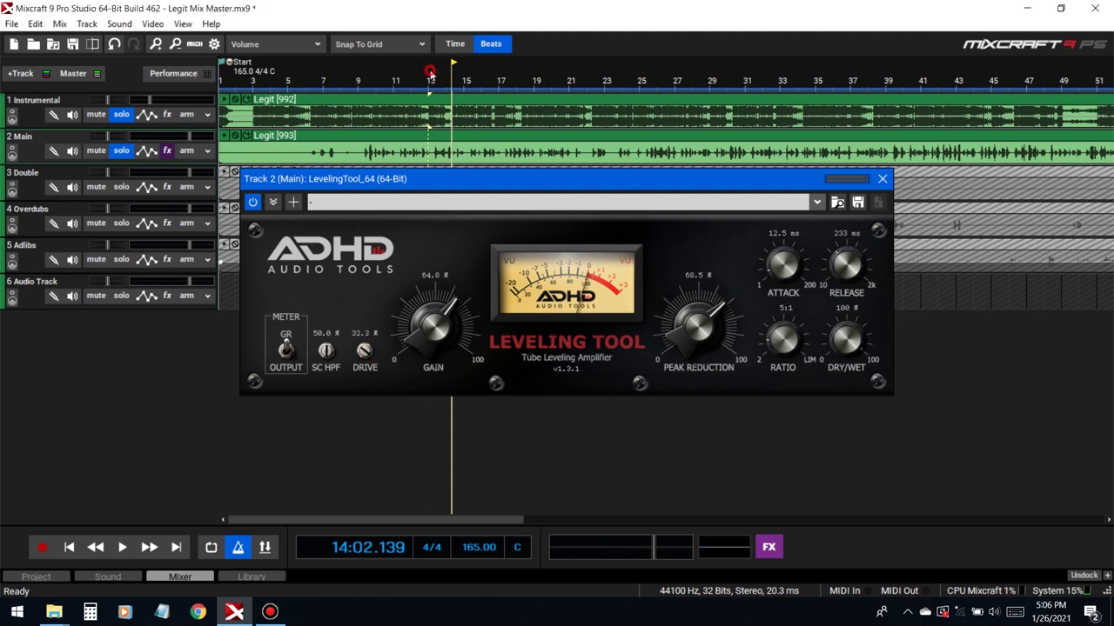
key("space")
left_click_drag(377, 342, 400, 364)
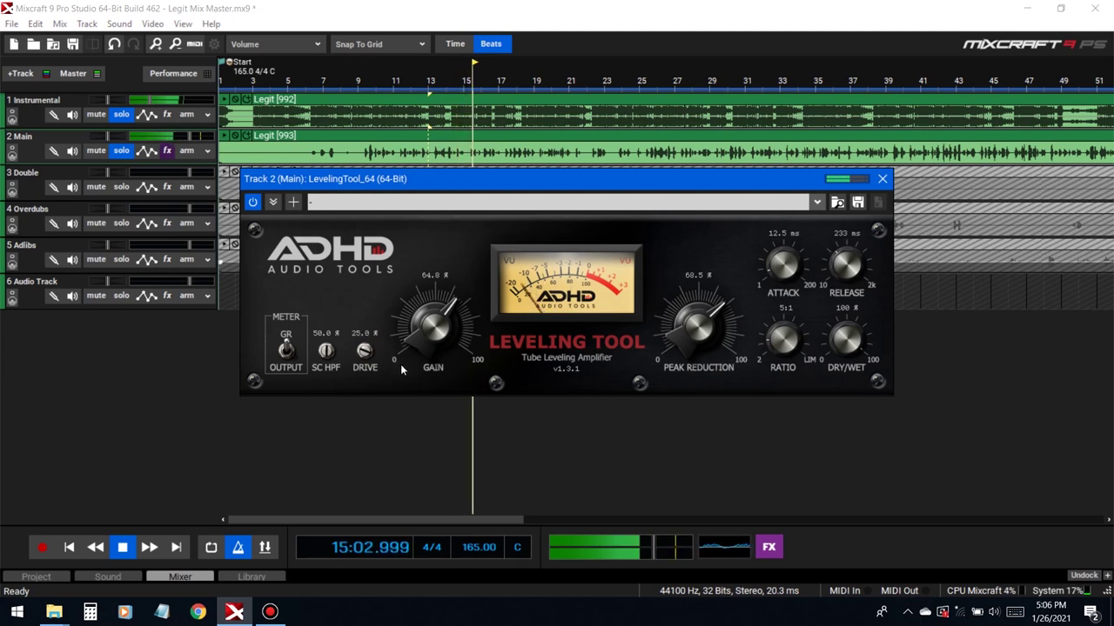
key("space")
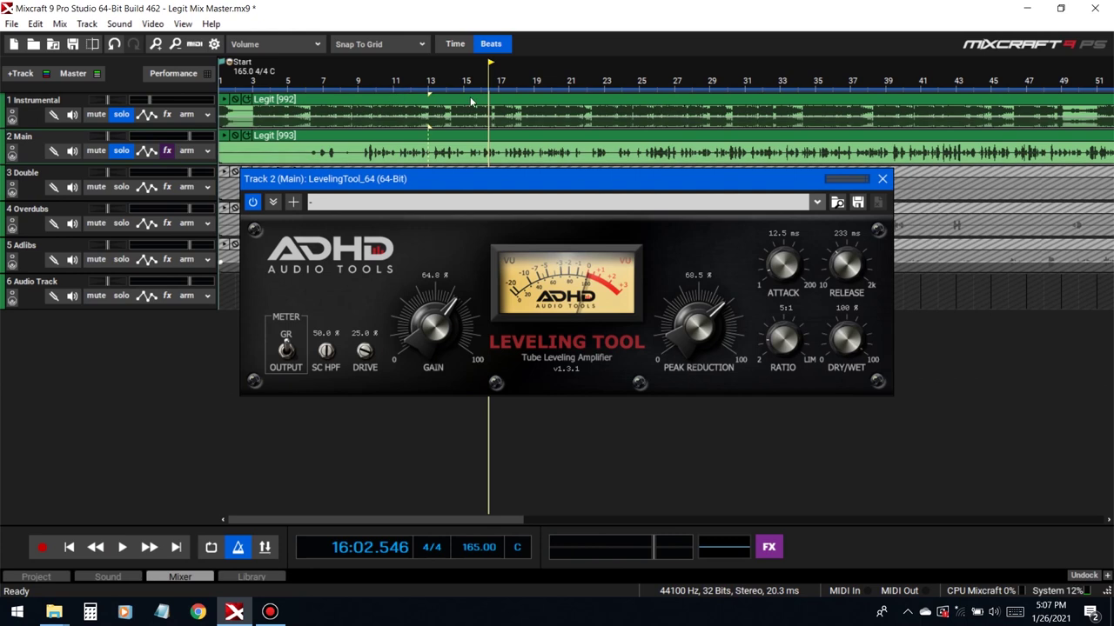
Drop the dry/wet mix to 0 %, play from bar 9, and blend it up to 57.9 %
left_click(360, 80)
left_click_drag(849, 344, 860, 435)
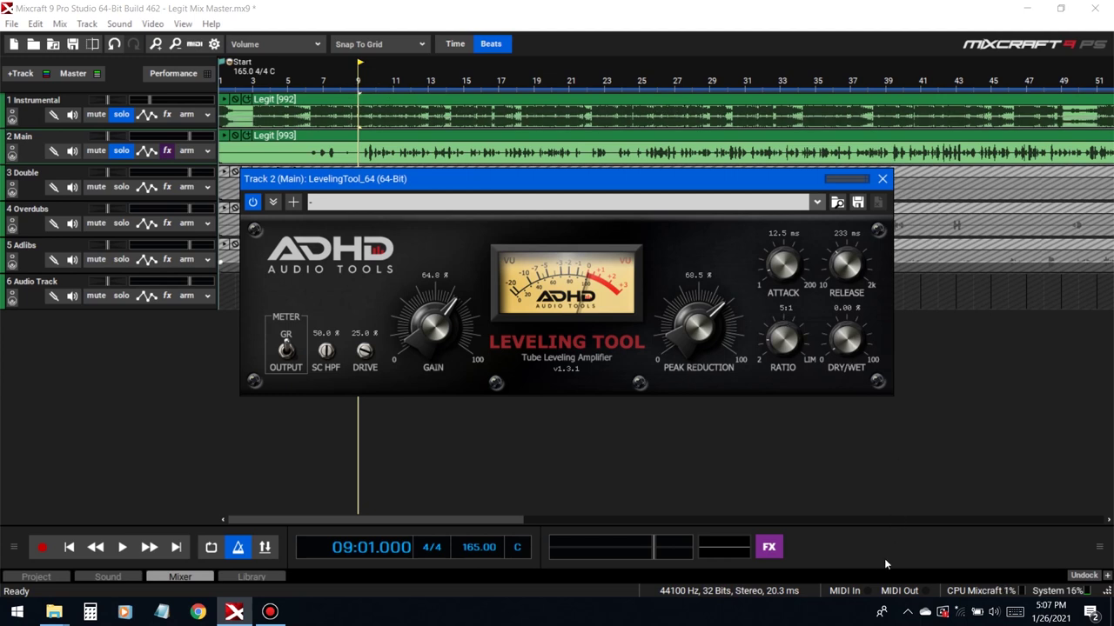
key("space")
scroll(854, 323, "up", 2)
left_click_drag(854, 323, 876, 239)
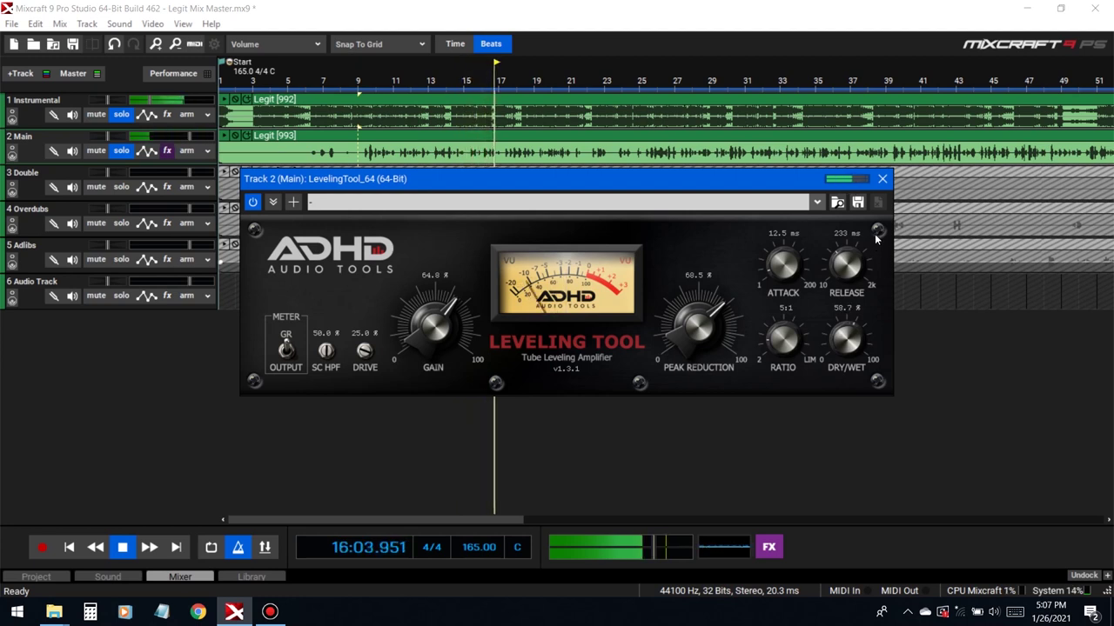
left_click_drag(876, 239, 877, 238)
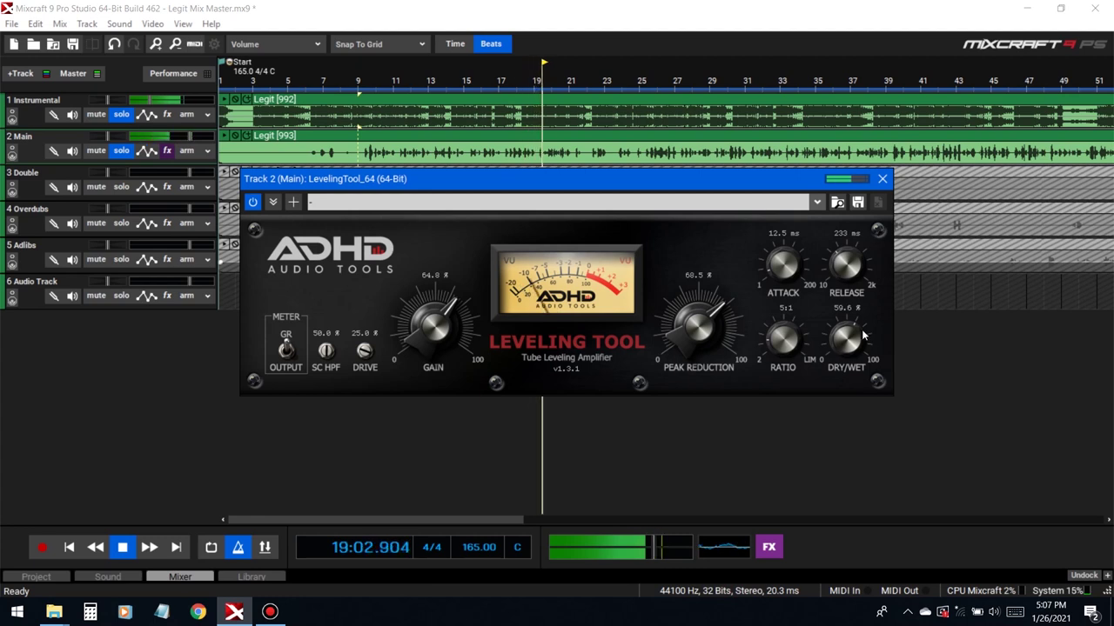
left_click(847, 356)
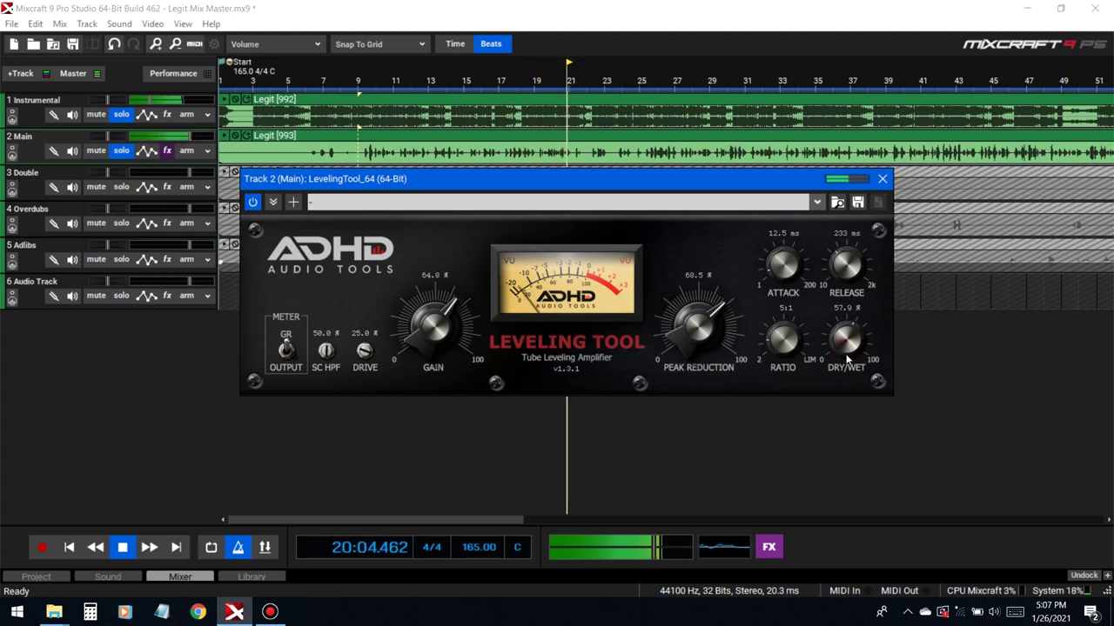
Close the Leveling Tool, add the TB Parametric Equalizer after it on the Main track, and set its section 1 filter to Low cut
left_click(883, 178)
left_click(465, 273)
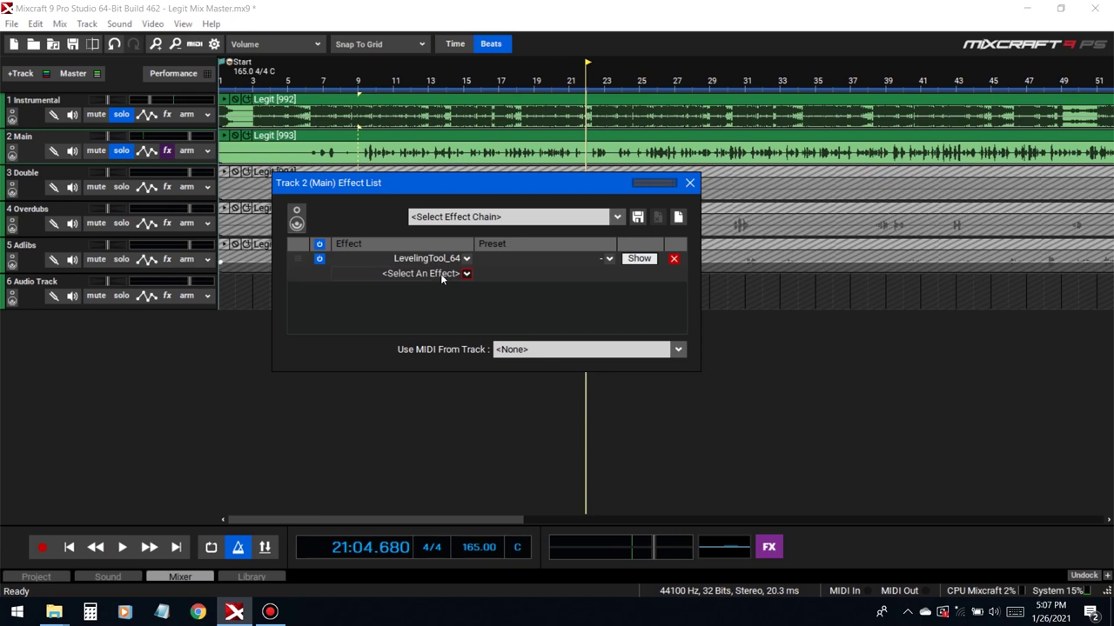
type("tb")
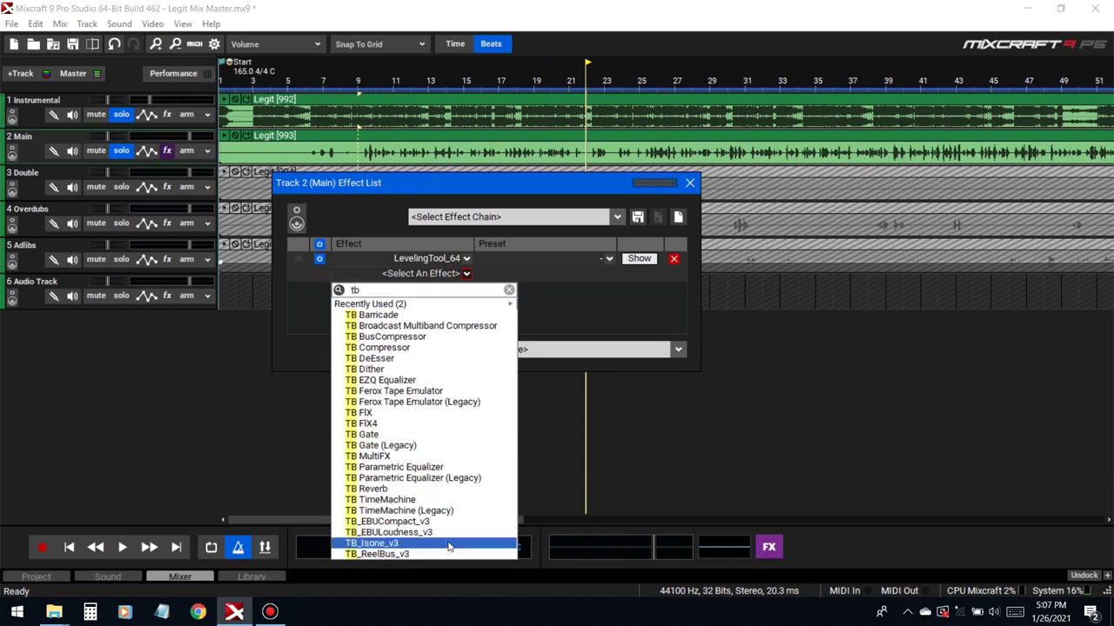
left_click(440, 467)
left_click(425, 397)
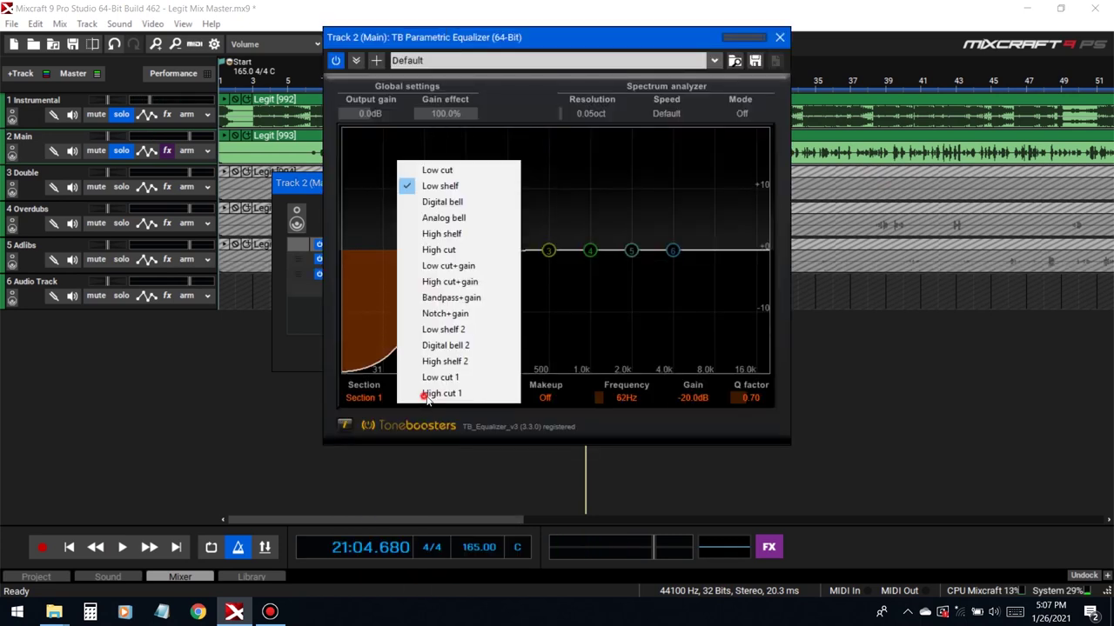
left_click(435, 168)
While playing from around bar 9, sweep the low cut up to 434 Hz, then settle on 119 Hz with a Q factor of 0.63
left_click(371, 68)
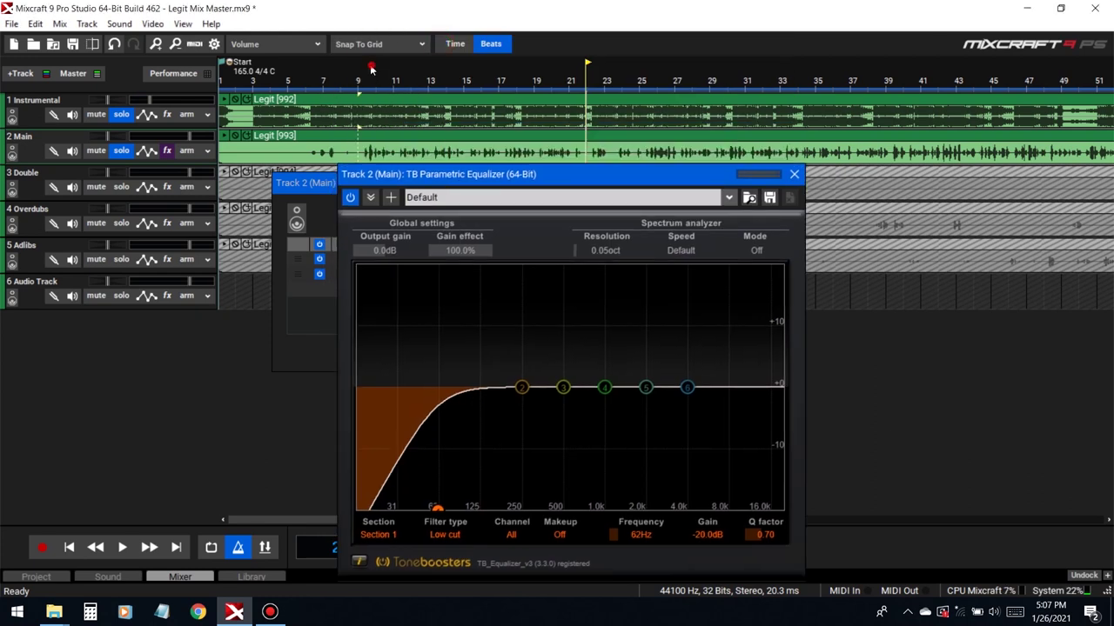
key("space")
left_click_drag(436, 509, 459, 509)
left_click_drag(762, 541, 747, 538)
left_click_drag(625, 540, 813, 559)
key("space")
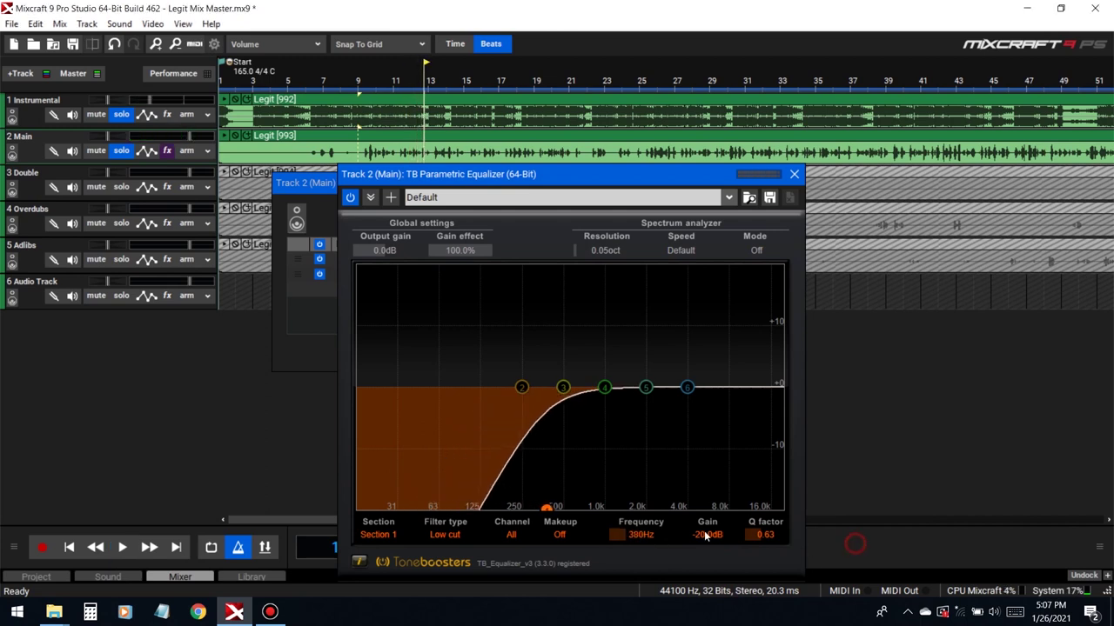
left_click_drag(630, 534, 642, 535)
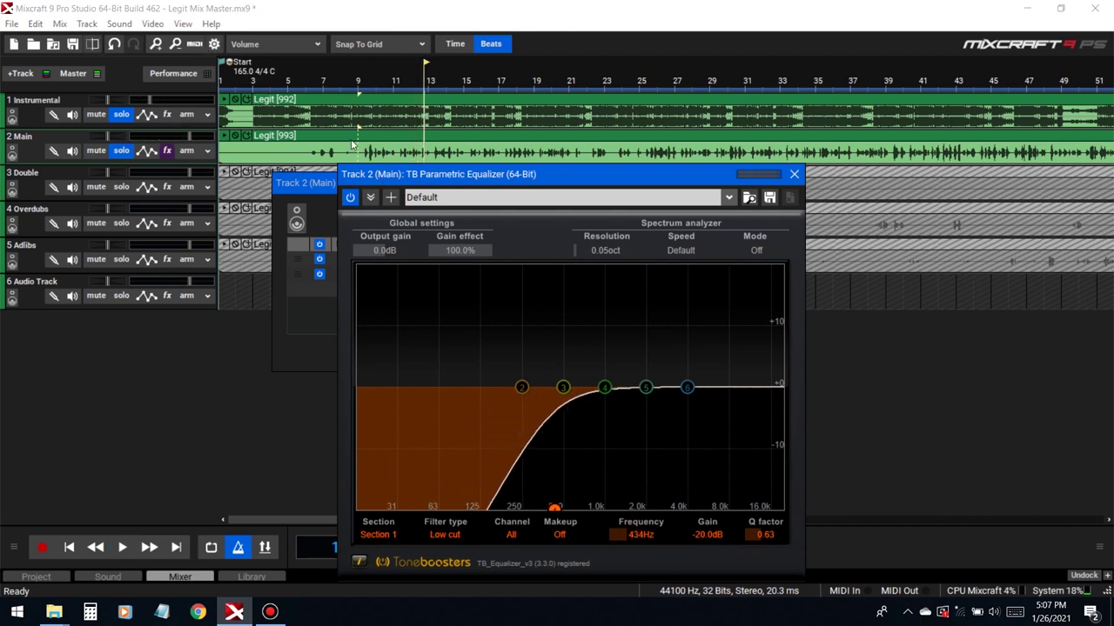
key("space")
left_click_drag(643, 535, 613, 537)
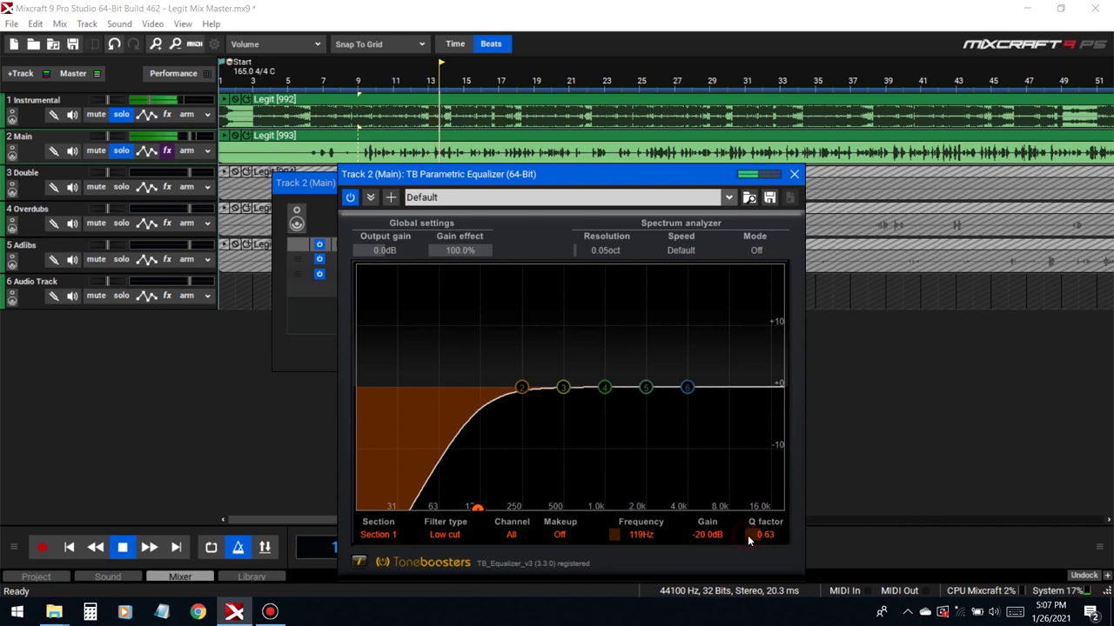
Sweep section 3 for resonances, boosting it to 9.4 dB around 340 Hz with a Q factor of 2.50
left_click_drag(563, 388, 540, 346)
scroll(537, 341, "up", 8)
mouse_move(535, 336)
left_mouse_down()
mouse_move(558, 336)
mouse_move(520, 336)
mouse_move(547, 339)
left_mouse_up()
key("space")
scroll(546, 339, "down", 5)
scroll(555, 335, "up", 5)
left_click_drag(559, 374, 539, 328)
While replaying from bar 9, turn section 3 into a cut of -3.1 dB at 324 Hz with a Q factor of 2.86
left_click(359, 80)
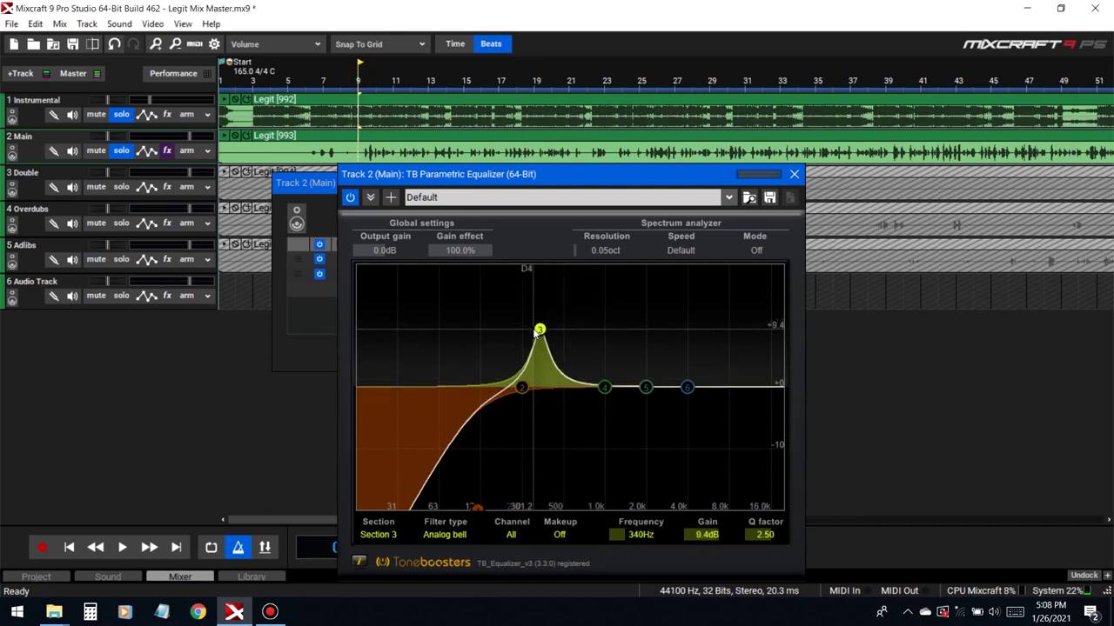
key("space")
mouse_move(538, 332)
left_mouse_down()
mouse_move(518, 336)
mouse_move(537, 339)
left_mouse_up()
left_click_drag(712, 541, 679, 585)
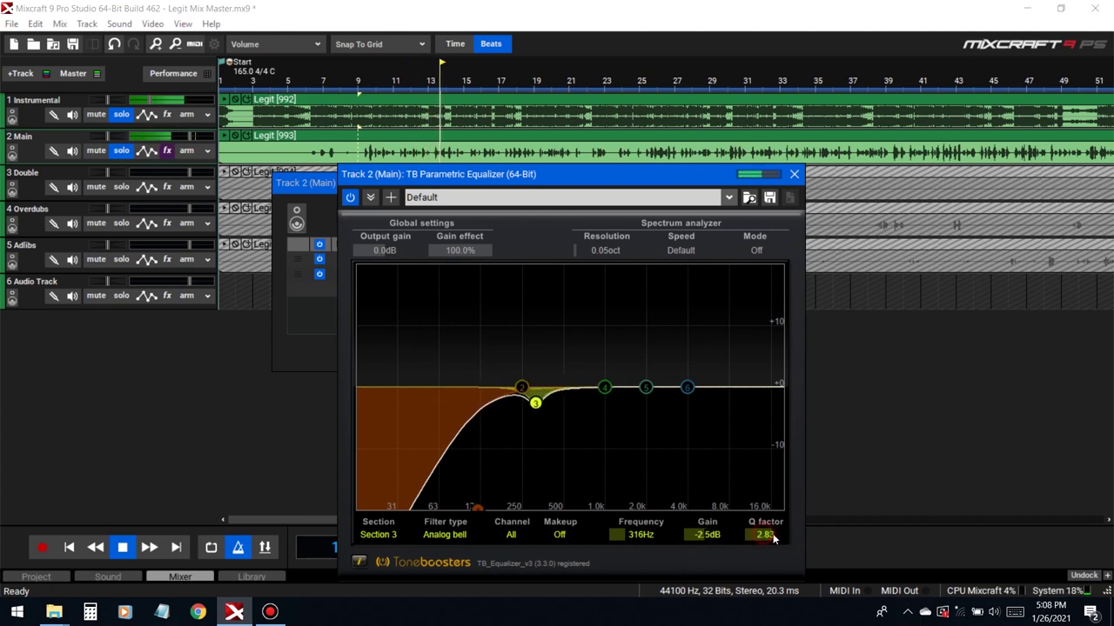
mouse_move(535, 402)
left_mouse_down()
mouse_move(538, 449)
mouse_move(535, 409)
left_mouse_up()
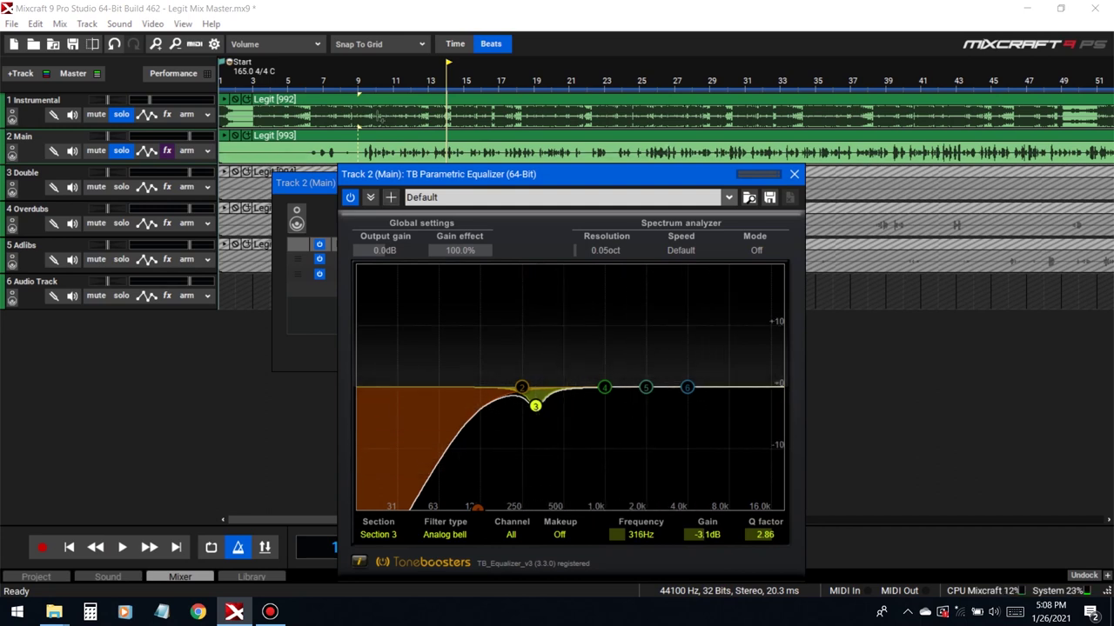
key("space")
left_click_drag(534, 404, 537, 356)
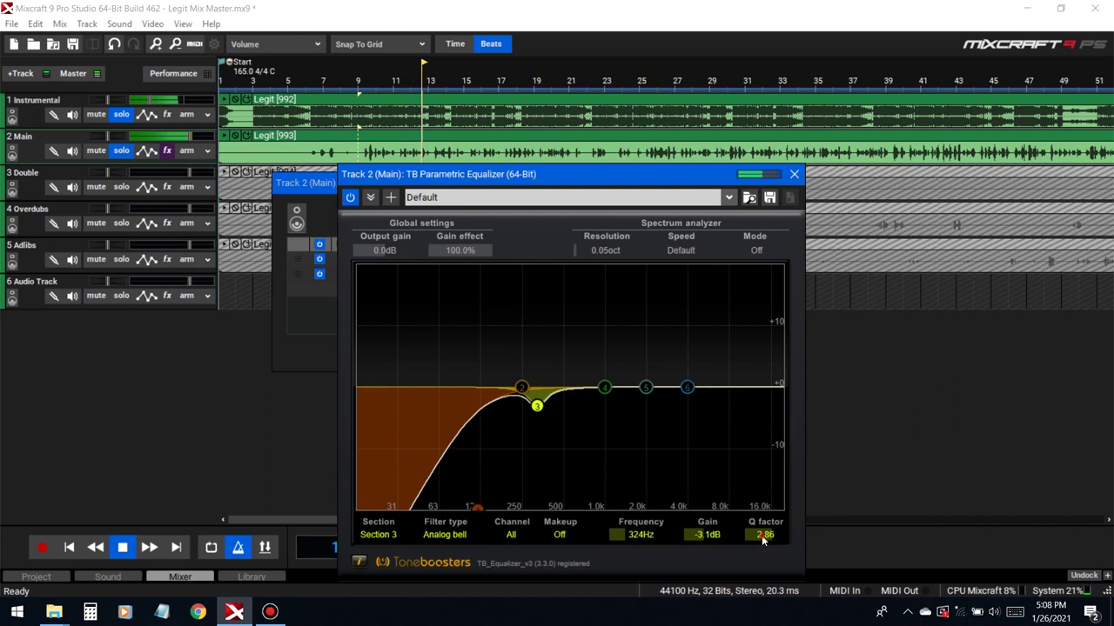
Cut section 4 to -5.0 dB at 566 Hz with Q 4.37 and section 5 to -3.1 dB at 1306 Hz with Q 4.04
left_click_drag(603, 387, 569, 405)
scroll(570, 334, "up", 3)
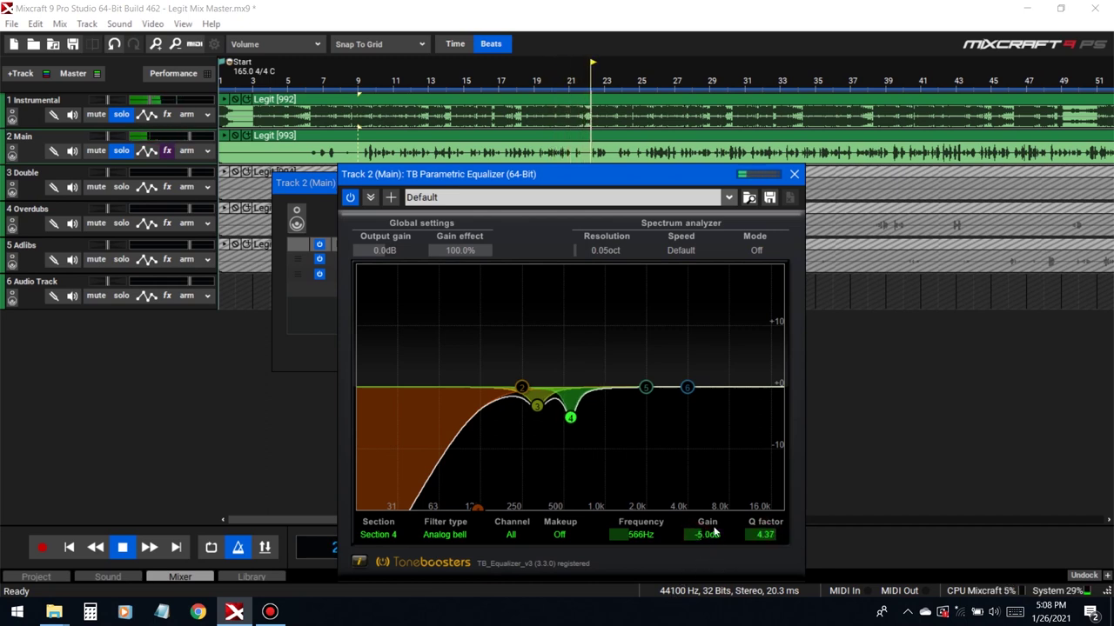
scroll(621, 355, "up", 3)
mouse_move(611, 342)
left_mouse_down()
mouse_move(594, 328)
mouse_move(636, 328)
mouse_move(593, 332)
mouse_move(638, 338)
mouse_move(621, 339)
left_mouse_up()
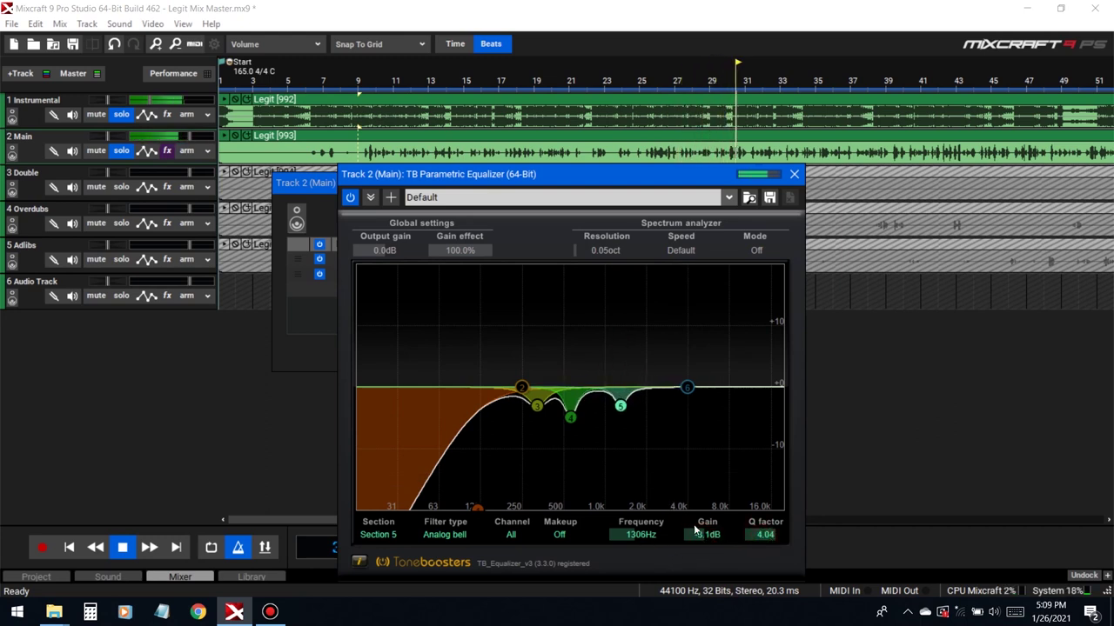
Sweep section 2 with a 10.5 dB boost, then settle on a -1.9 dB cut at 229 Hz with a Q factor of 1.89
left_click_drag(520, 387, 507, 326)
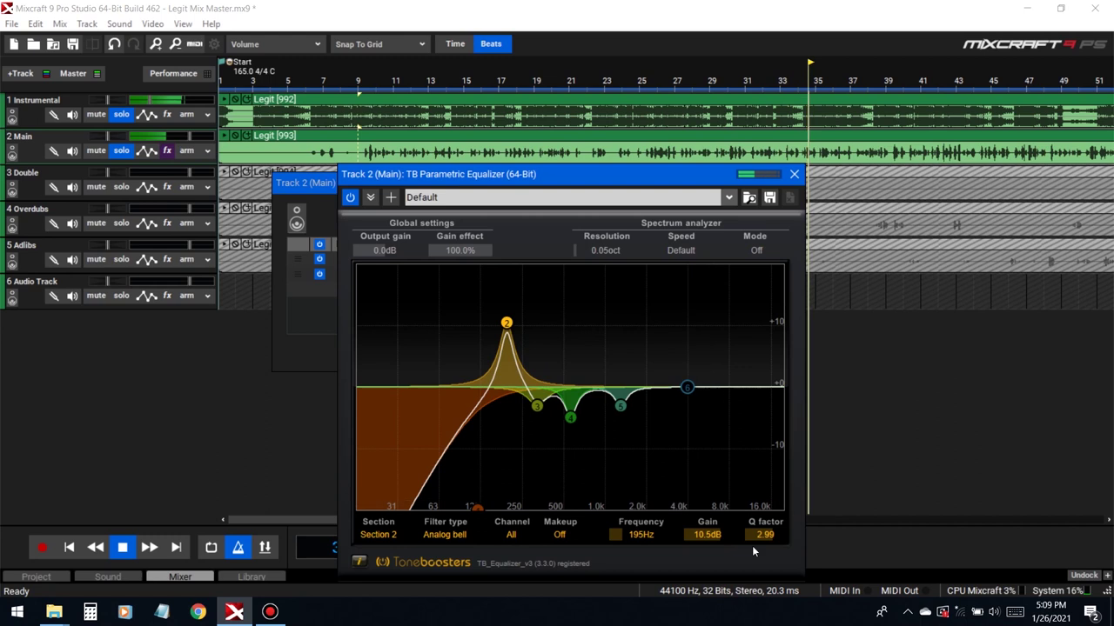
mouse_move(712, 536)
left_mouse_down()
mouse_move(717, 576)
mouse_move(718, 565)
mouse_move(664, 553)
mouse_move(656, 539)
mouse_move(696, 578)
mouse_move(726, 540)
left_mouse_up()
left_click_drag(648, 542, 687, 561)
left_click_drag(764, 534, 702, 540)
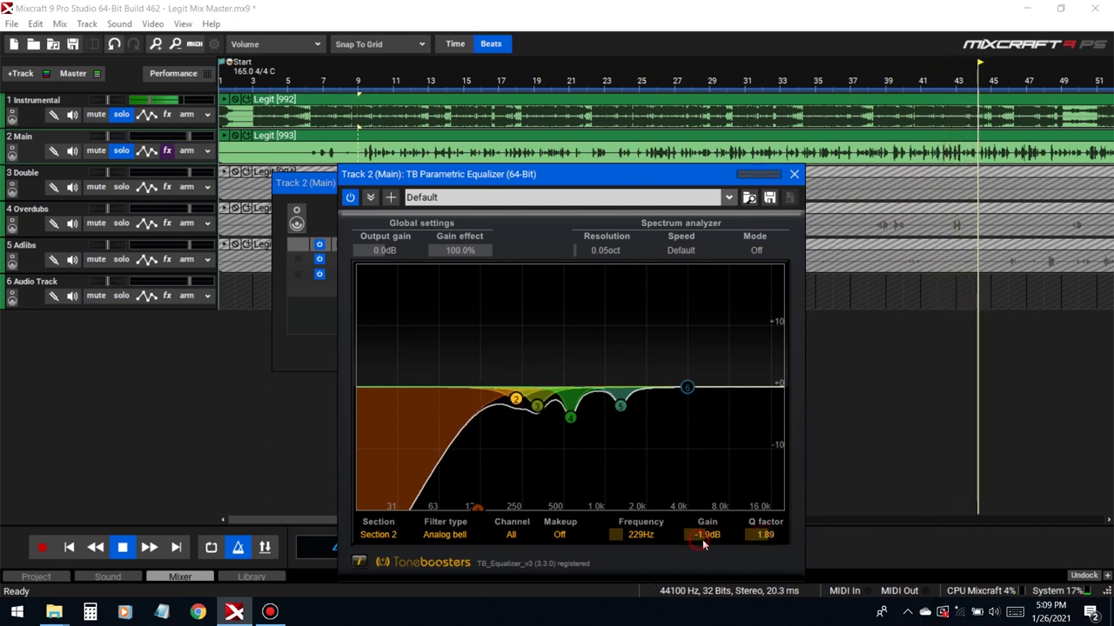
Move section 6 to 17502 Hz at -15.5 dB and make it a High cut filter with a Q factor of 0.61
left_click_drag(687, 386, 775, 483)
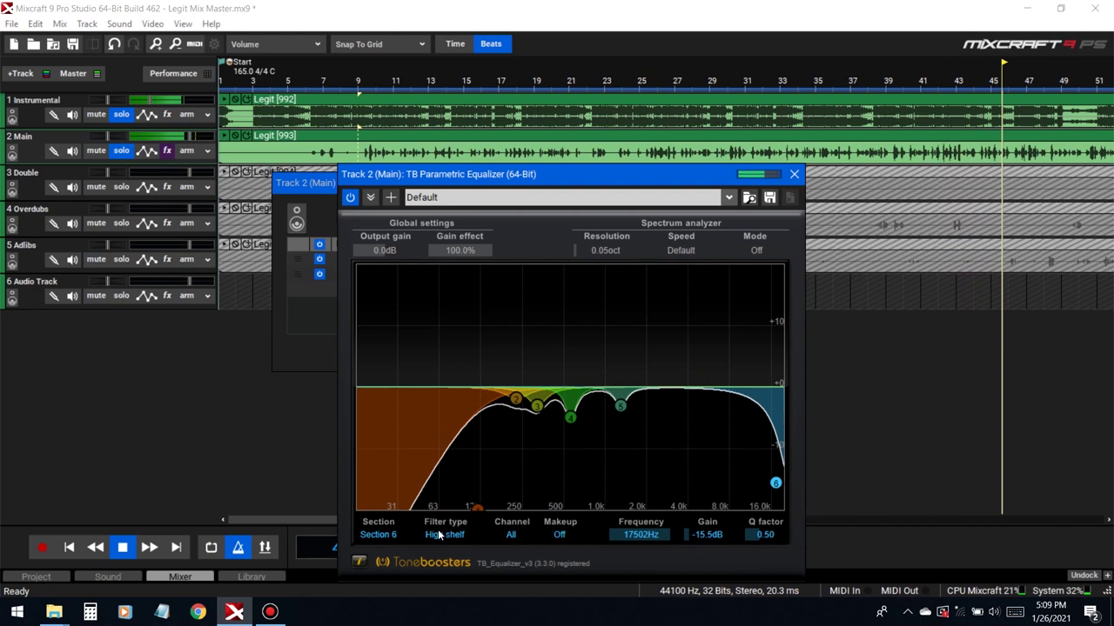
left_click(441, 534)
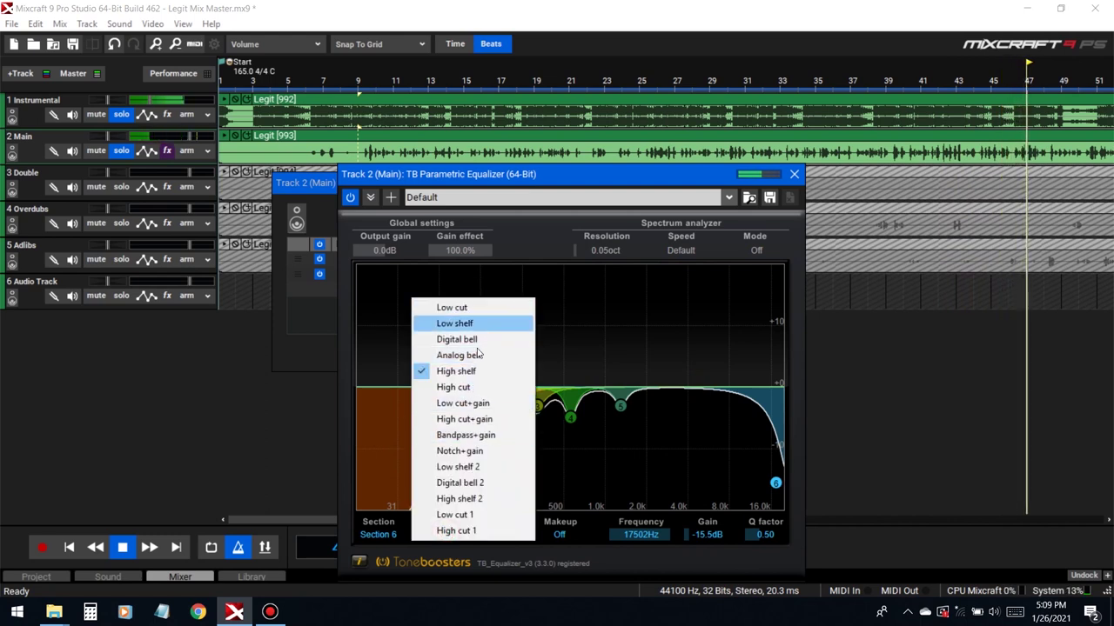
left_click(470, 401)
left_click(458, 535)
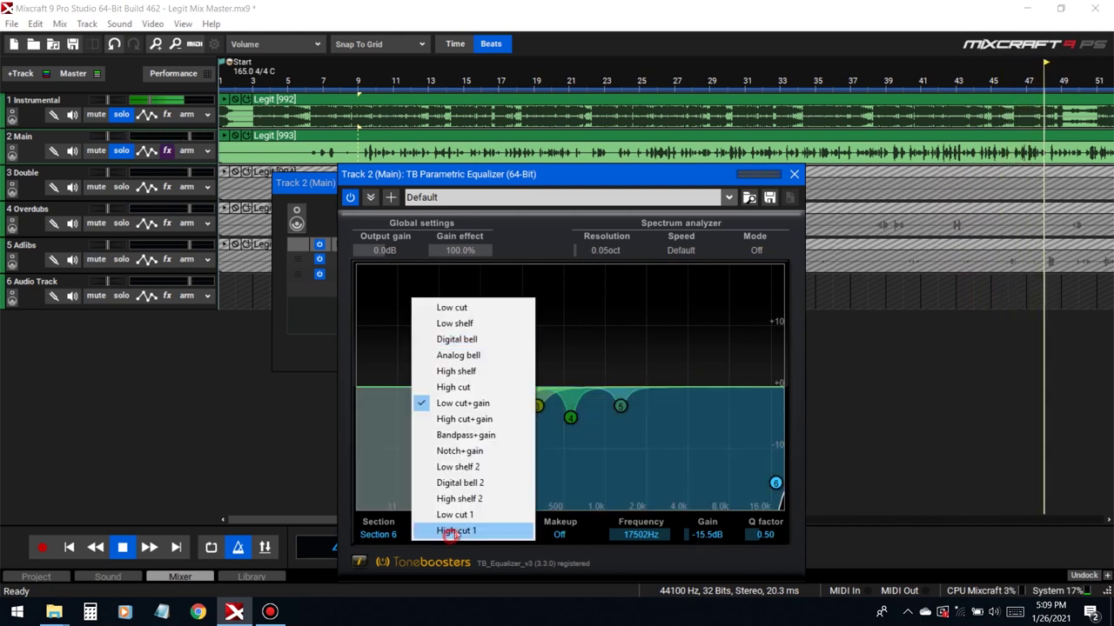
left_click(466, 387)
left_click_drag(759, 536, 871, 539)
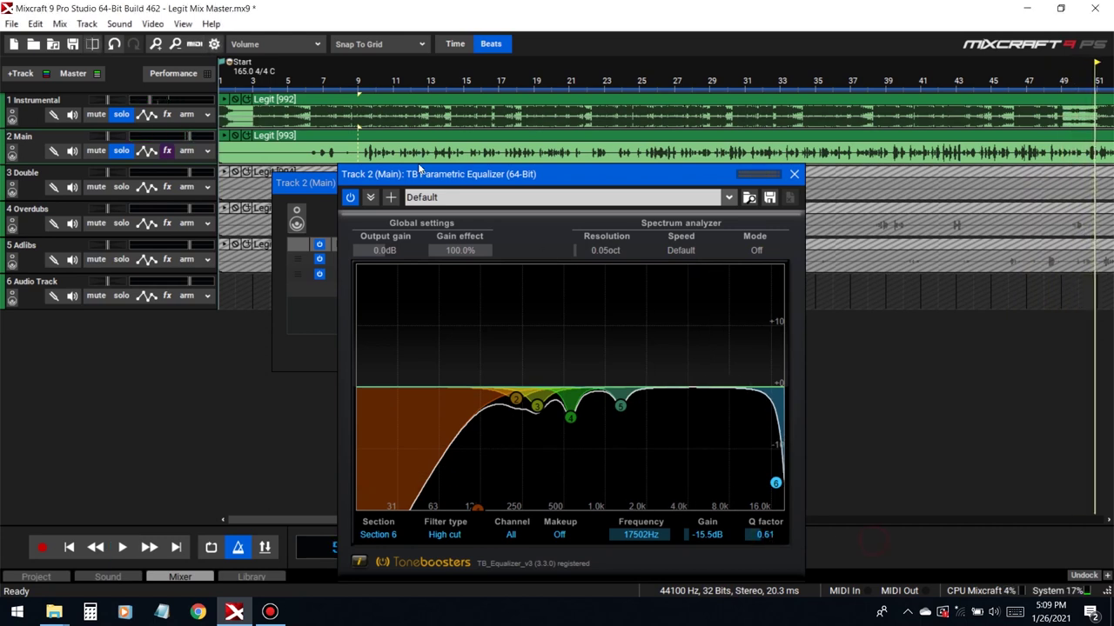
Play from bar 9 and compare the Main vocal with the equalizer bypassed and enabled, with the Instrumental lowered and then unsoloed
left_click(328, 203)
left_click(690, 187)
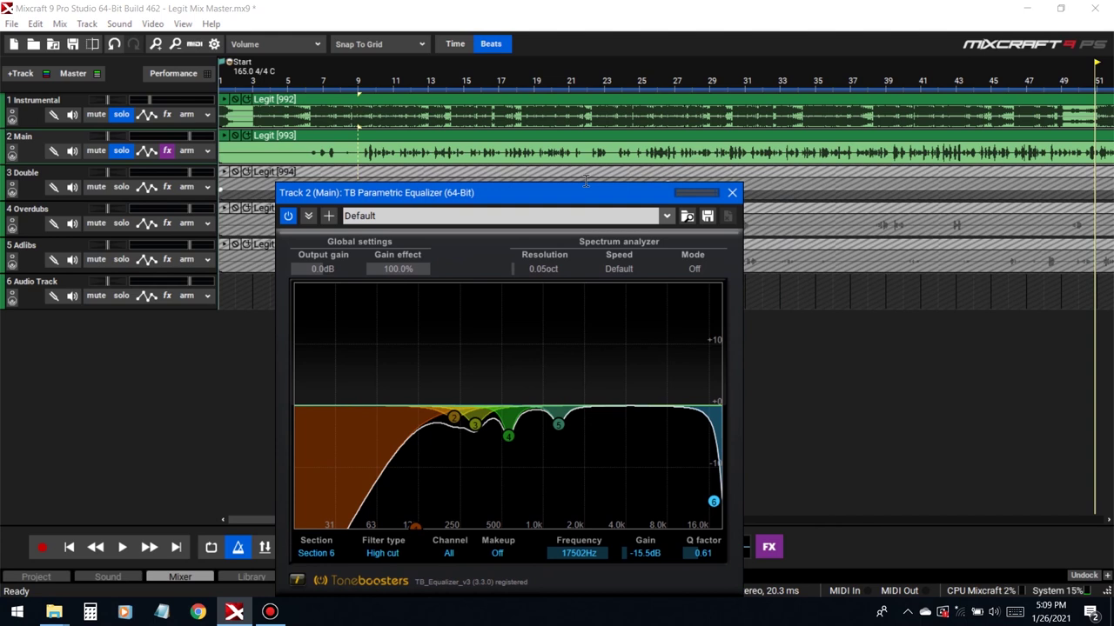
left_click(361, 83)
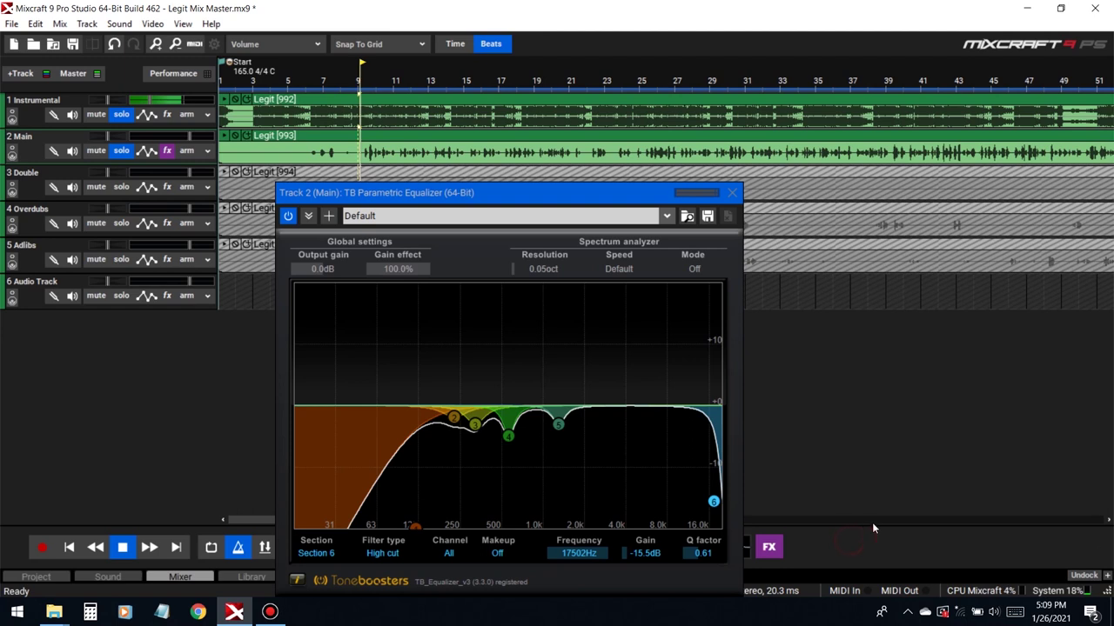
left_click_drag(345, 207, 321, 135)
left_click(265, 145)
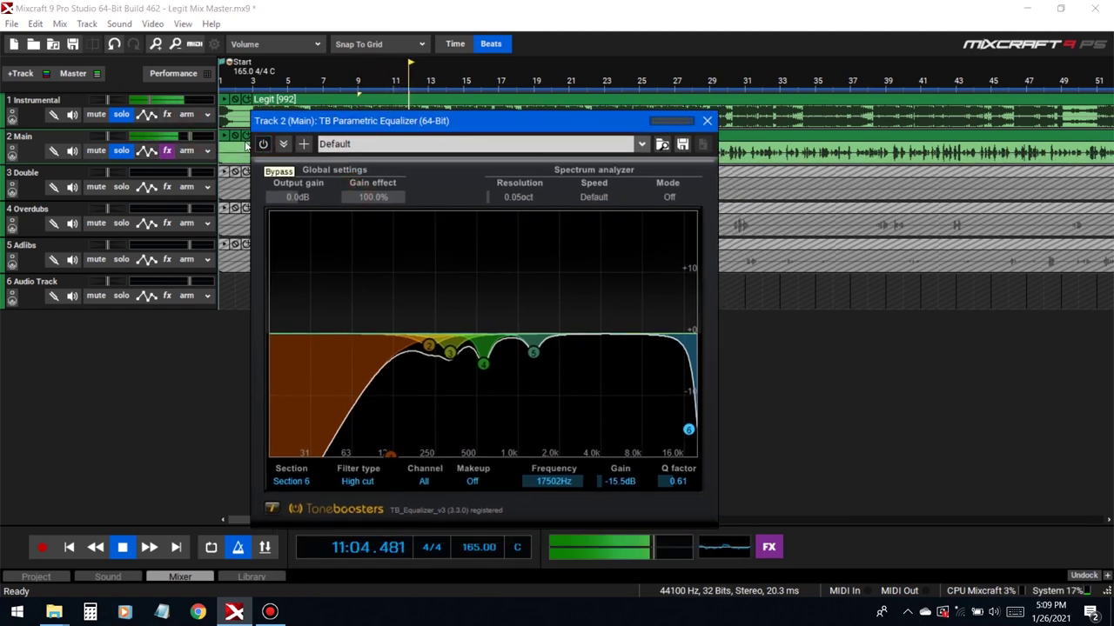
left_click(140, 99)
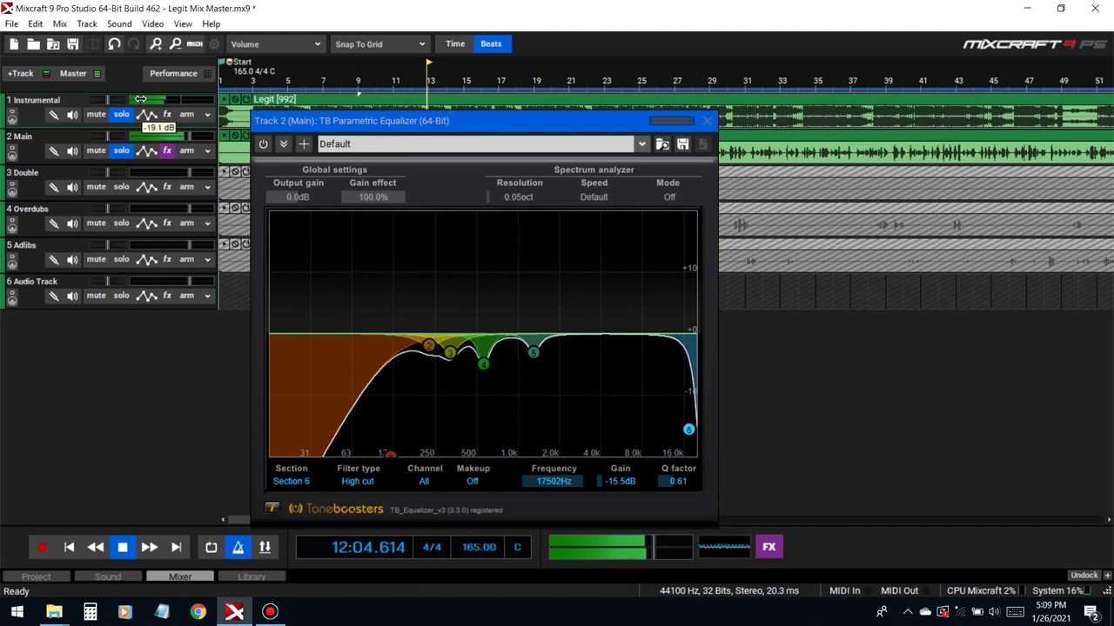
left_click(265, 145)
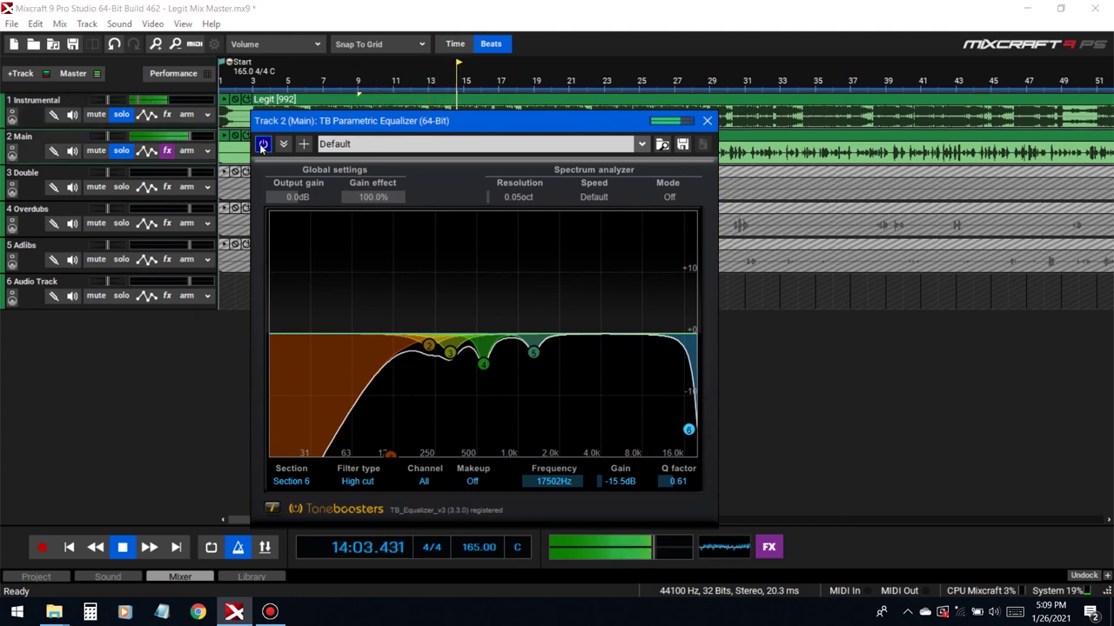
left_click(120, 114)
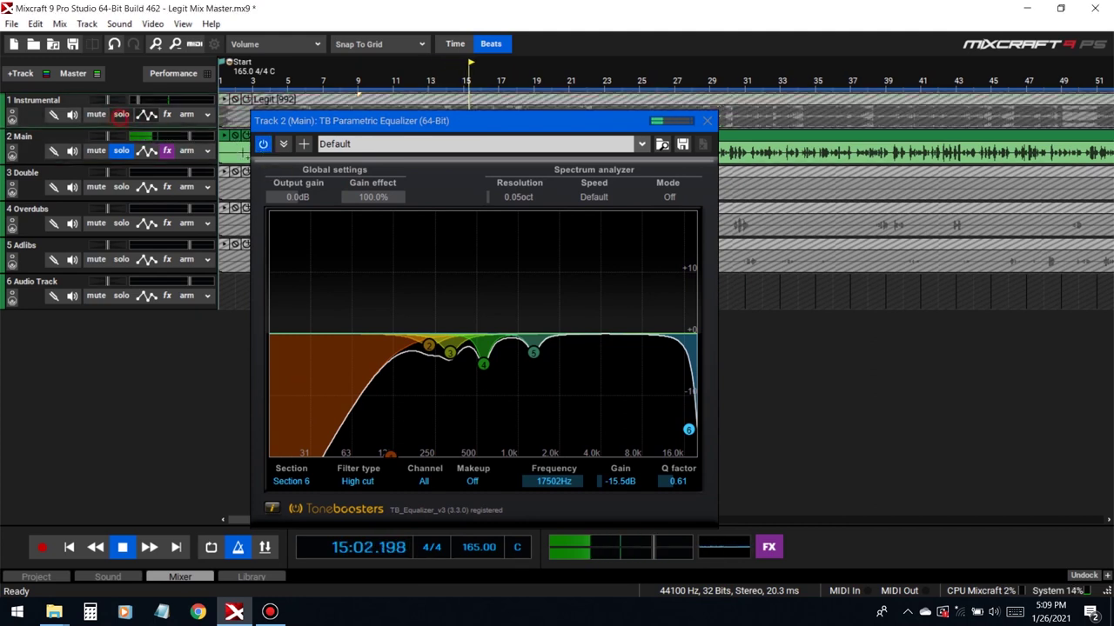
left_click(264, 146)
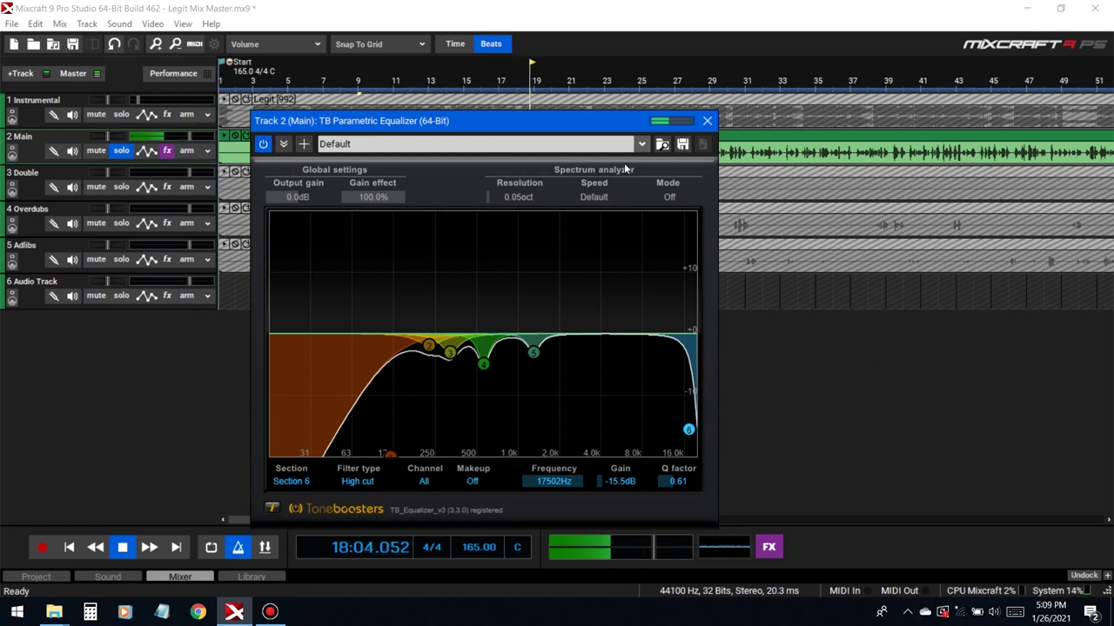
Close the equalizer, stop playback and raise the Instrumental track's volume slightly
left_click(706, 120)
key("space")
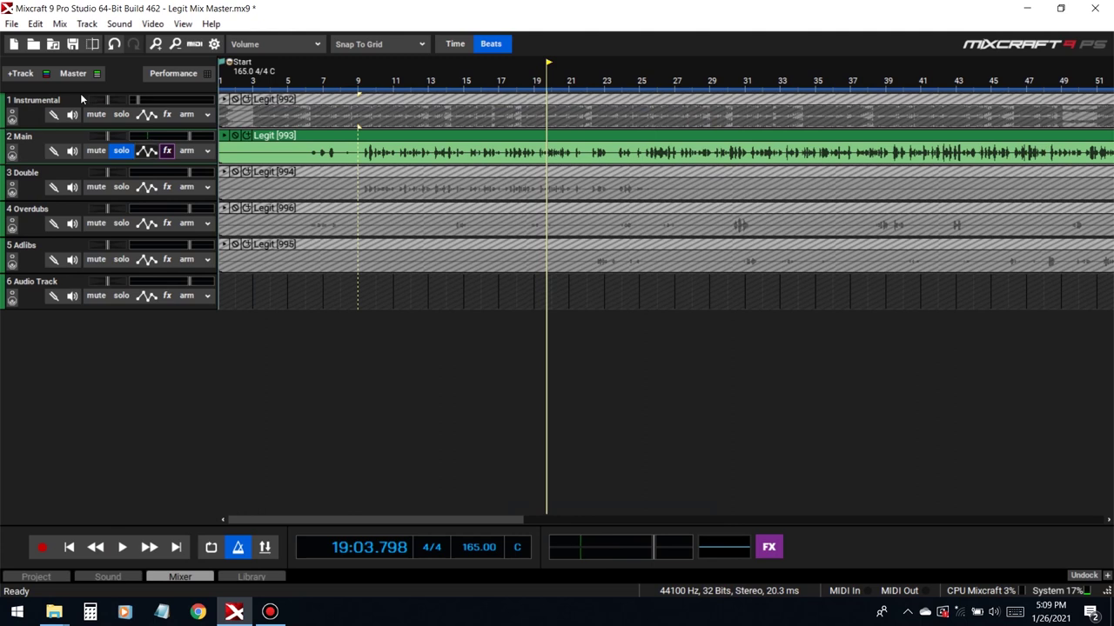
left_click_drag(136, 99, 139, 100)
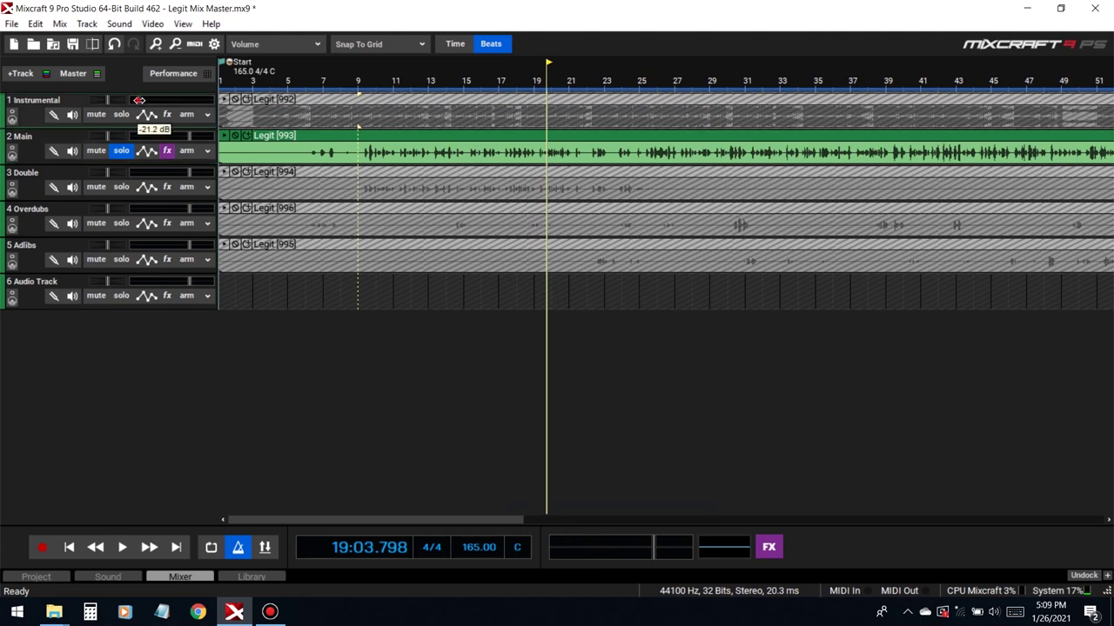
Add a second TB Parametric Equalizer to the Main track's effect list and solo the Instrumental track again
left_click(168, 151)
left_click(431, 292)
mouse_move(374, 319)
left_click(557, 321)
left_click(116, 115)
left_click_drag(501, 37, 544, 206)
left_click(689, 184)
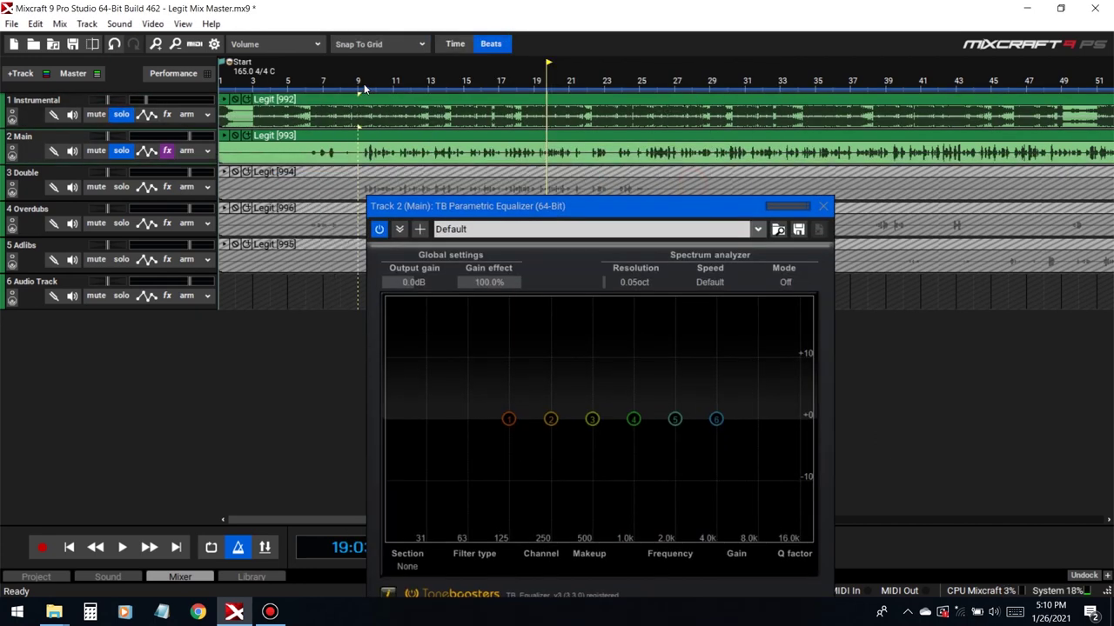
While playing from bar 9, boost the highs gently with section 6's shelf and section 5's bell at 3283 Hz, Q 1.87
key("space")
left_click_drag(715, 420, 711, 379)
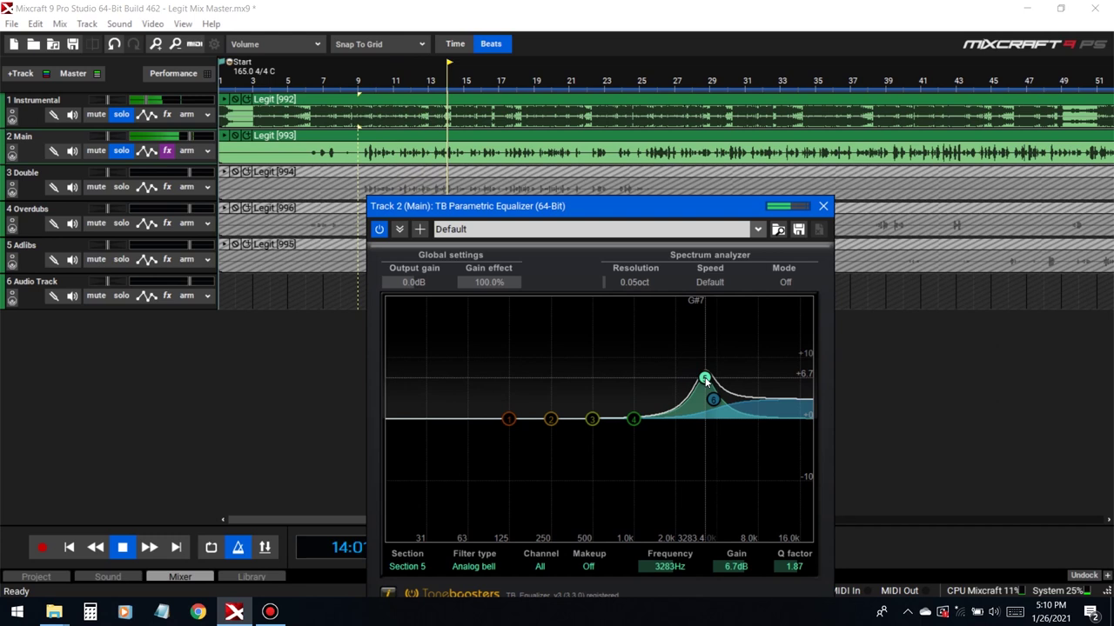
left_click_drag(734, 570, 707, 564)
Sweep sections 4 and 3, keeping a slight boost at 539 Hz with Q 2.27 and a -1.6 dB cut at 361 Hz
left_click_drag(634, 419, 595, 360)
scroll(605, 381, "up", 5)
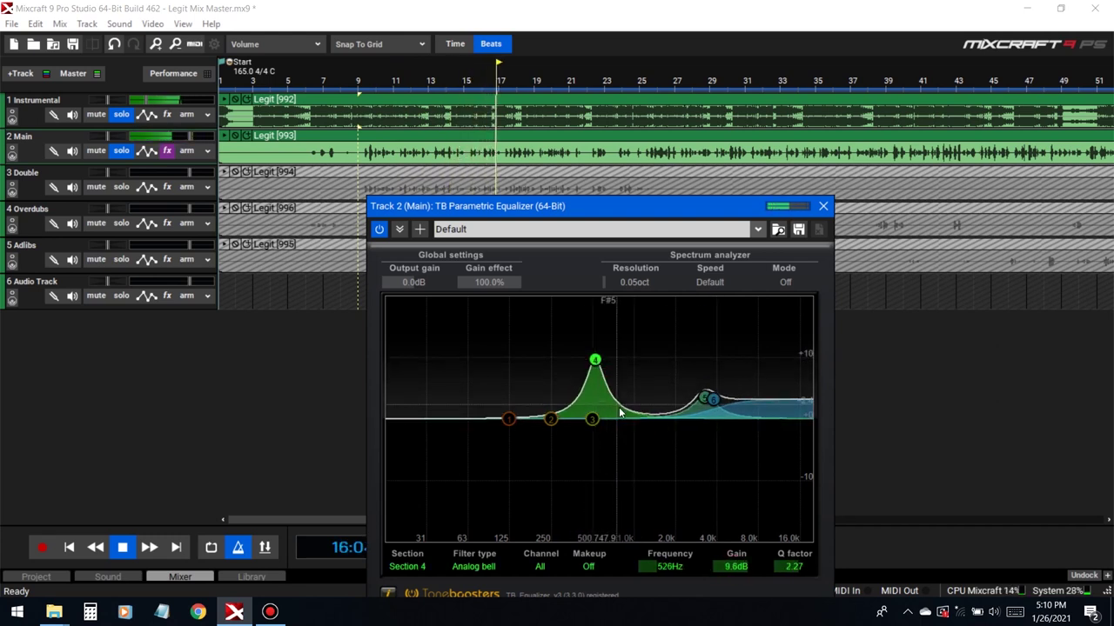
left_click_drag(658, 569, 675, 585)
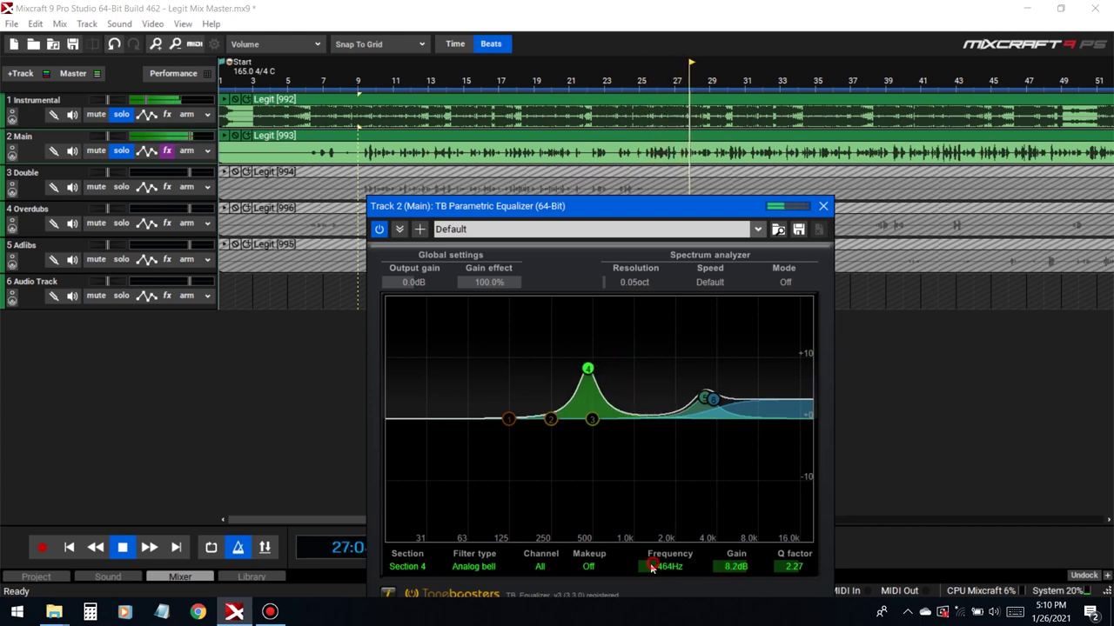
left_click_drag(650, 568, 657, 570)
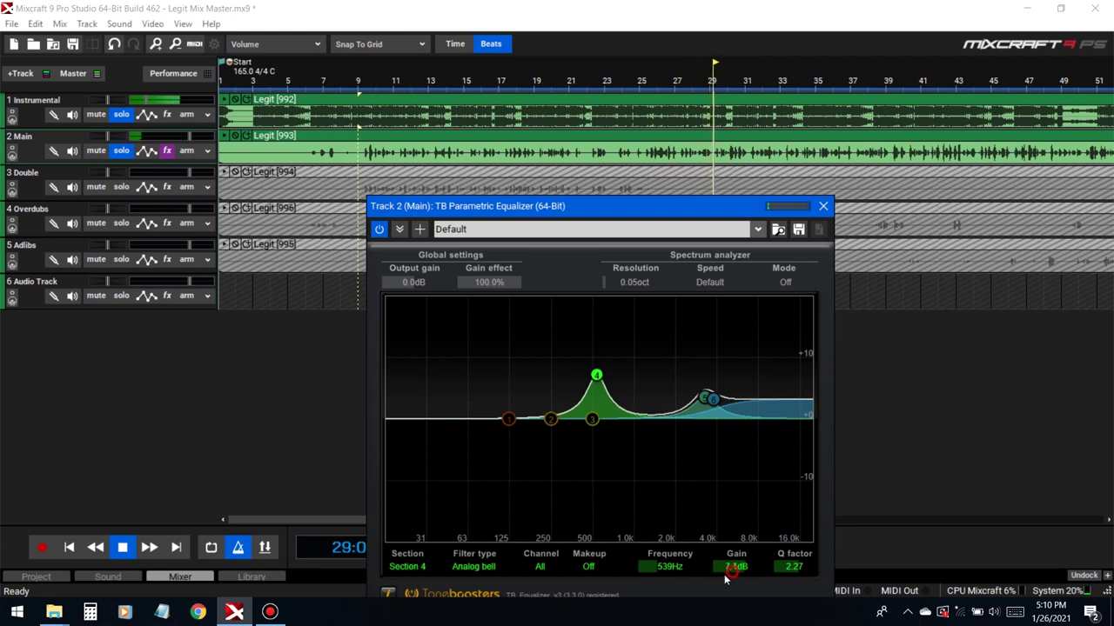
left_click_drag(592, 419, 572, 355)
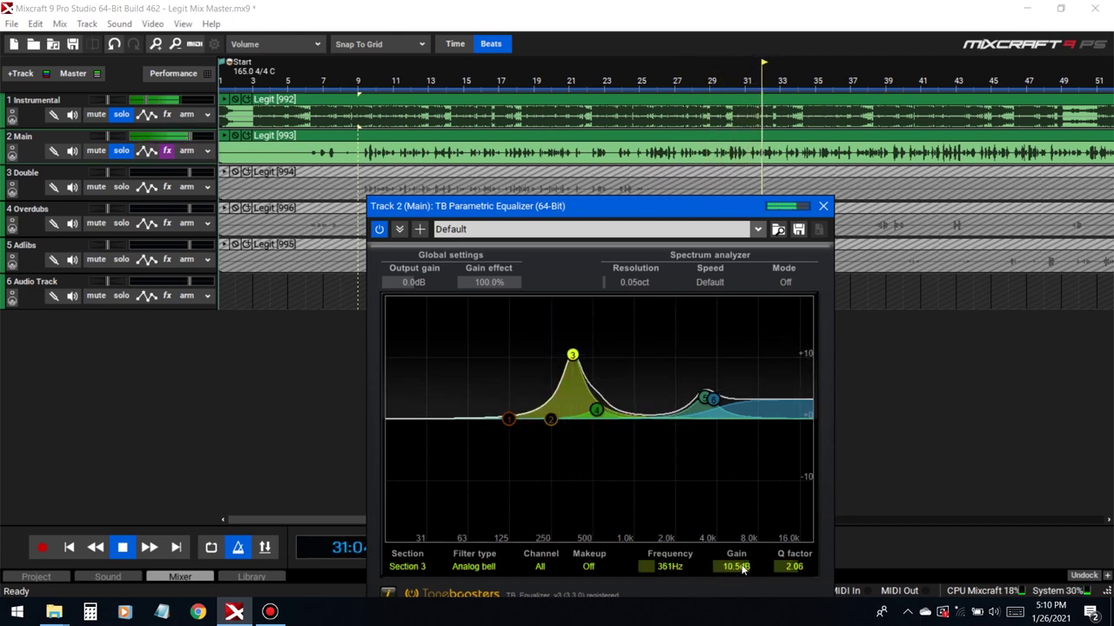
left_click_drag(735, 567, 719, 593)
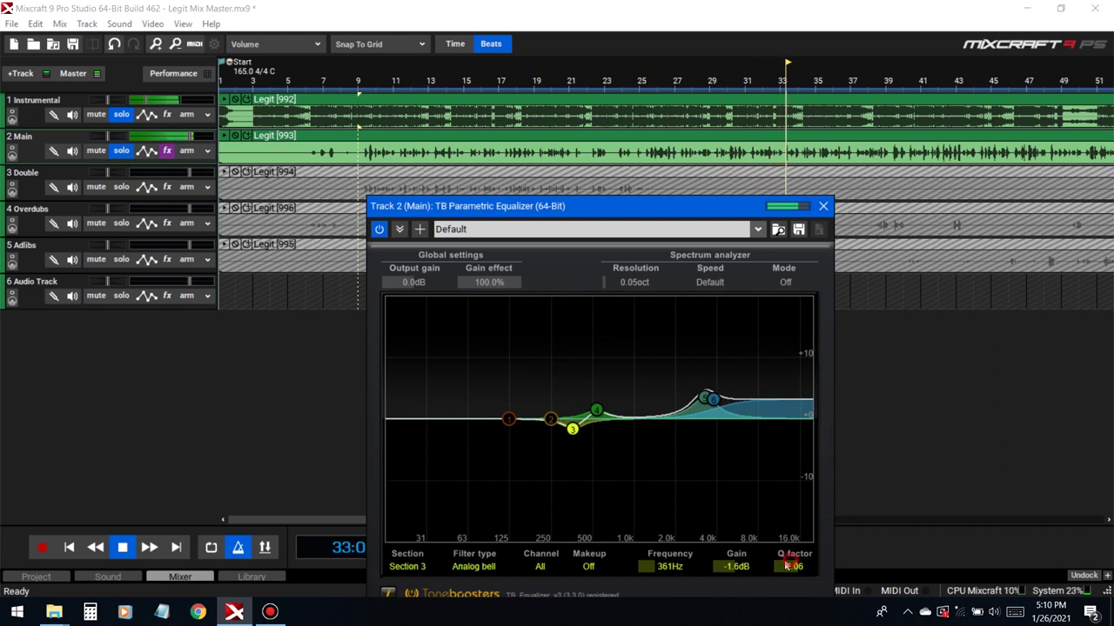
Turn the equalizer's section 1 into a low cut at 96 Hz with Q 0.62 and compare against the bypassed equalizer
left_click(520, 430)
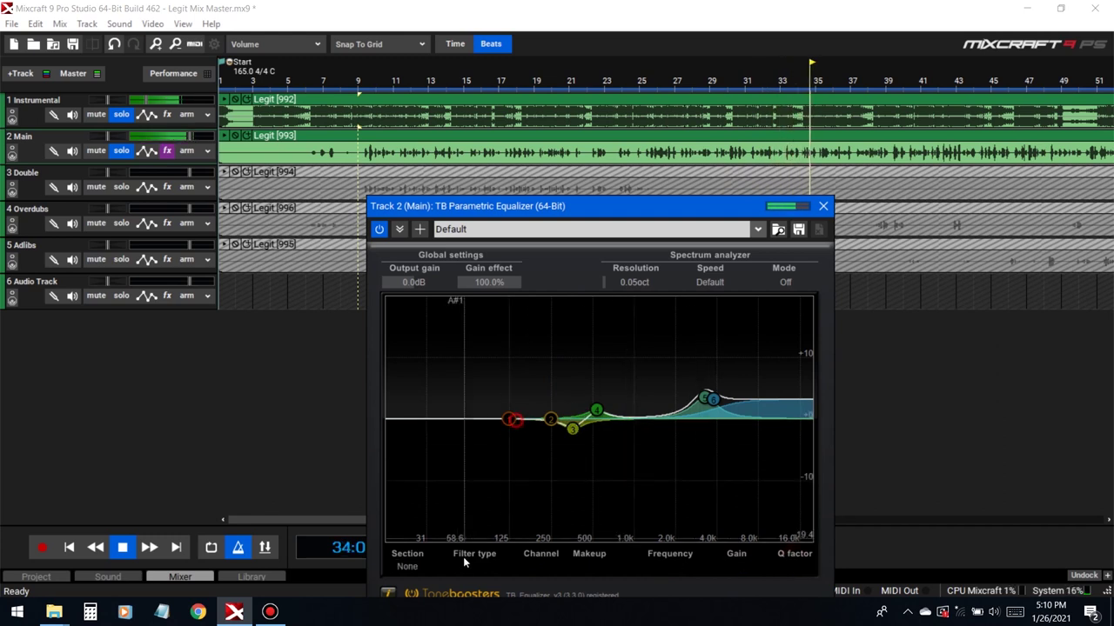
left_click_drag(513, 427, 493, 541)
left_click(474, 566)
left_click(474, 339)
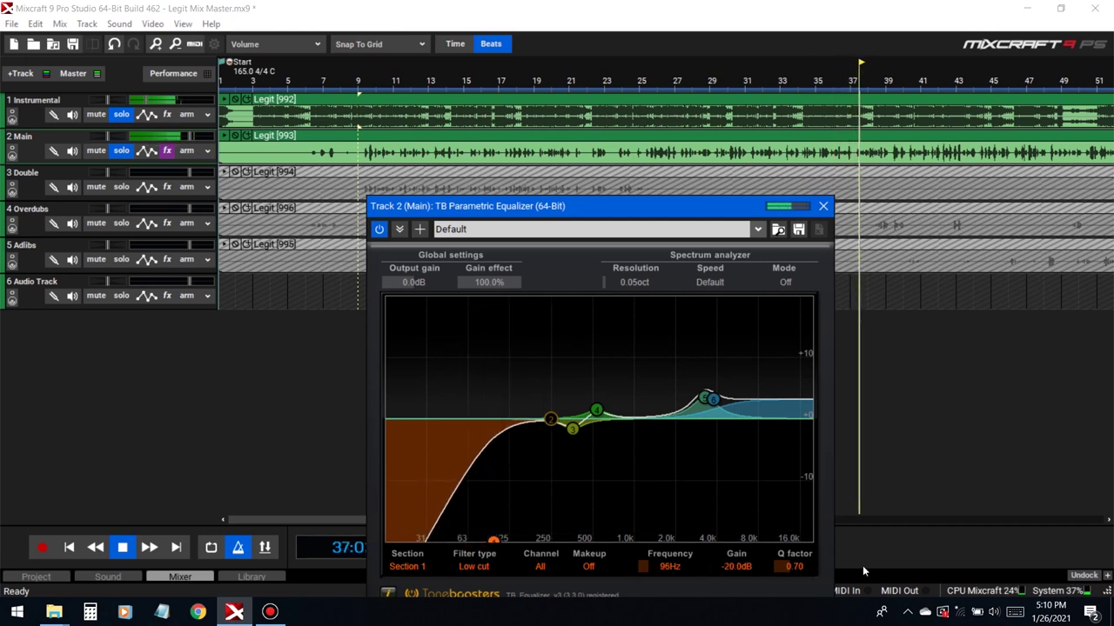
scroll(783, 569, "down", 2)
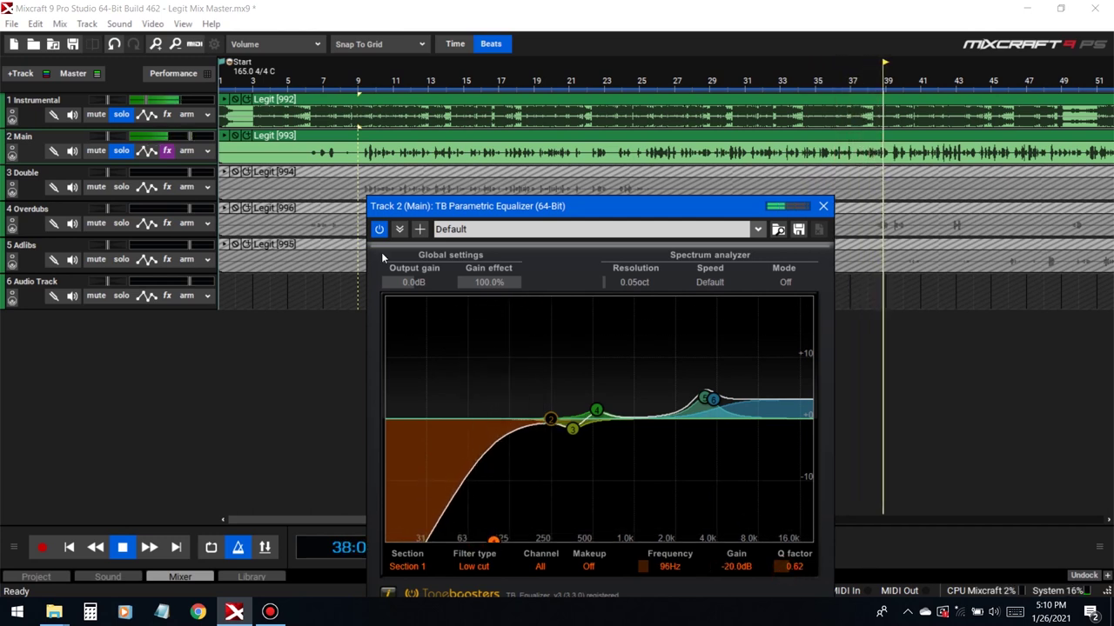
left_click(379, 229)
left_click(379, 229)
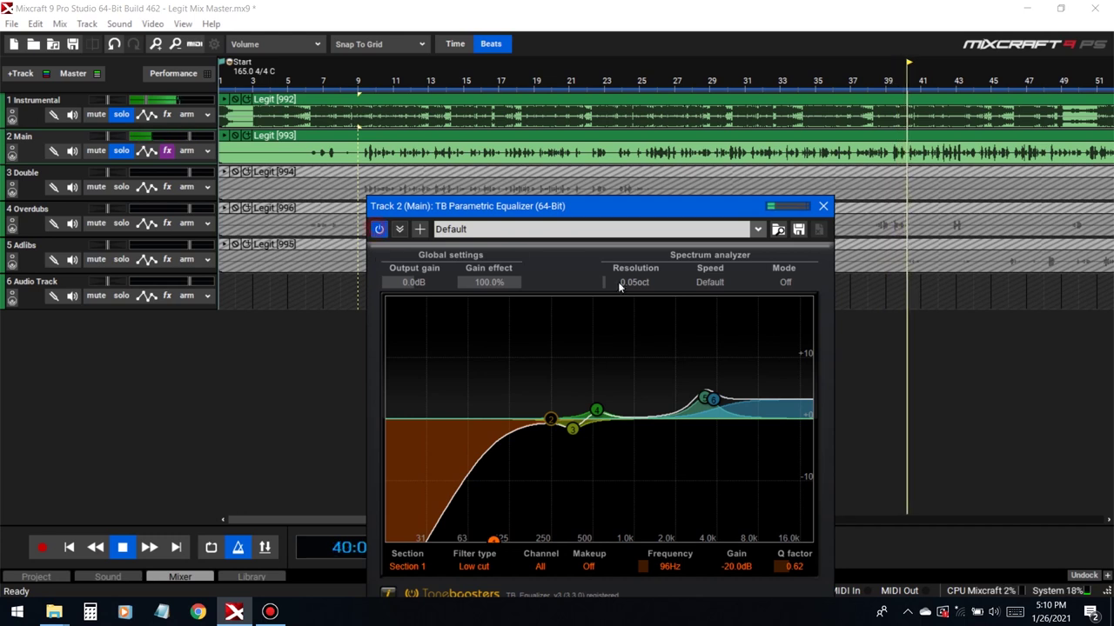
Sweep section 3 with a boost and deepen its cut at 379 Hz to about -2.5 dB
left_click_drag(572, 429, 568, 362)
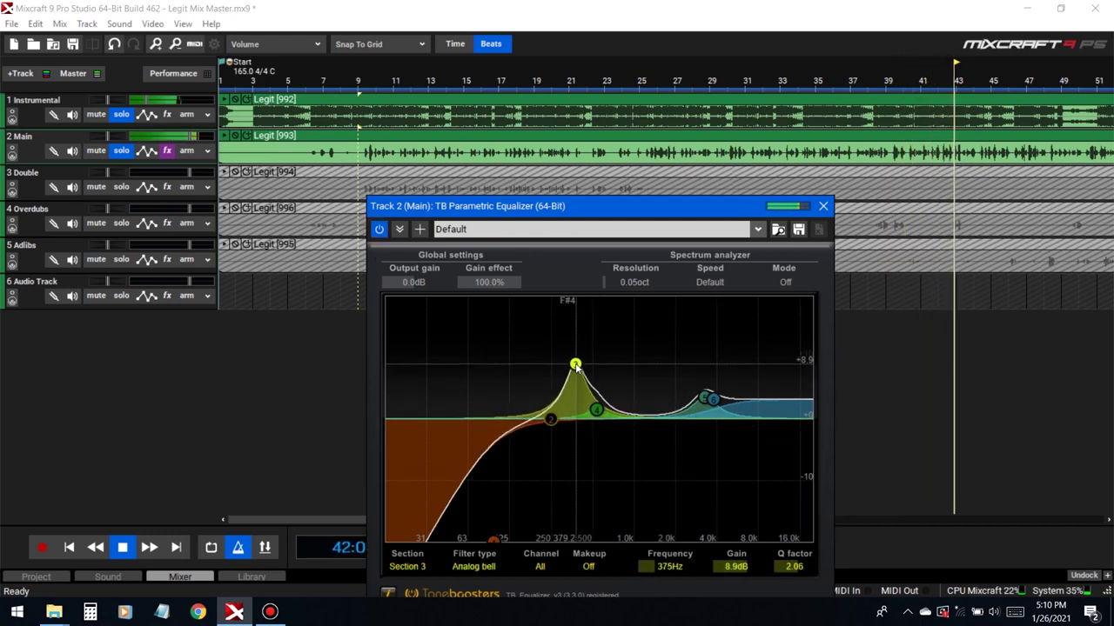
left_click_drag(736, 567, 695, 606)
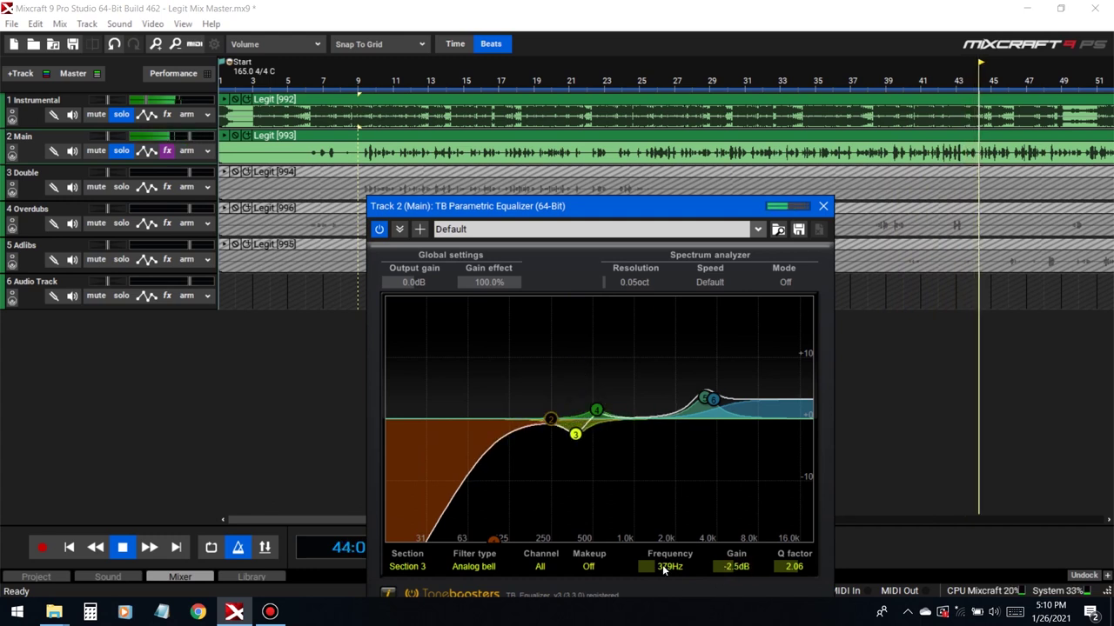
scroll(719, 570, "down", 6)
Sweep section 2, keep a 1.7 dB boost at 139 Hz with Q 0.98, and close the equalizer
left_click_drag(549, 419, 545, 366)
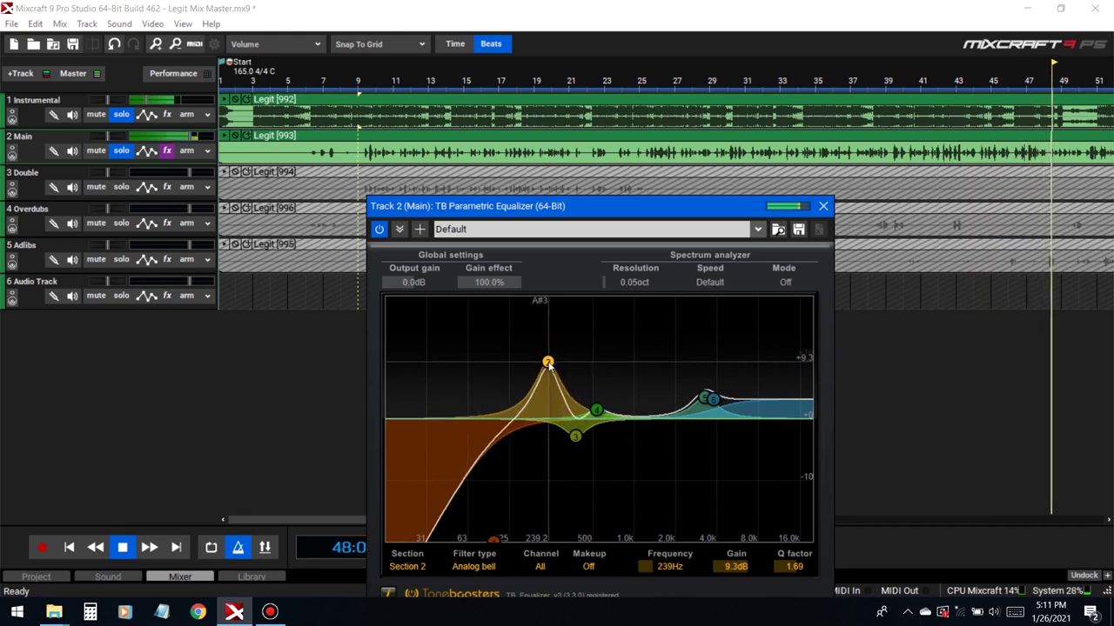
mouse_move(727, 575)
left_mouse_down()
mouse_move(698, 614)
mouse_move(722, 572)
mouse_move(651, 576)
mouse_move(732, 569)
left_mouse_up()
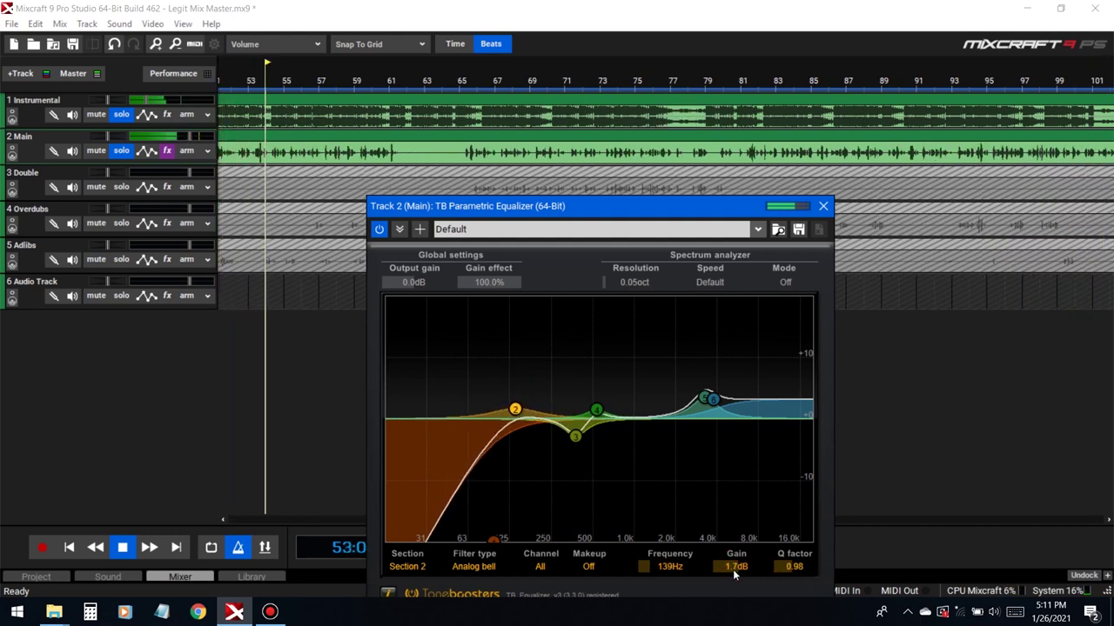
left_click(379, 230)
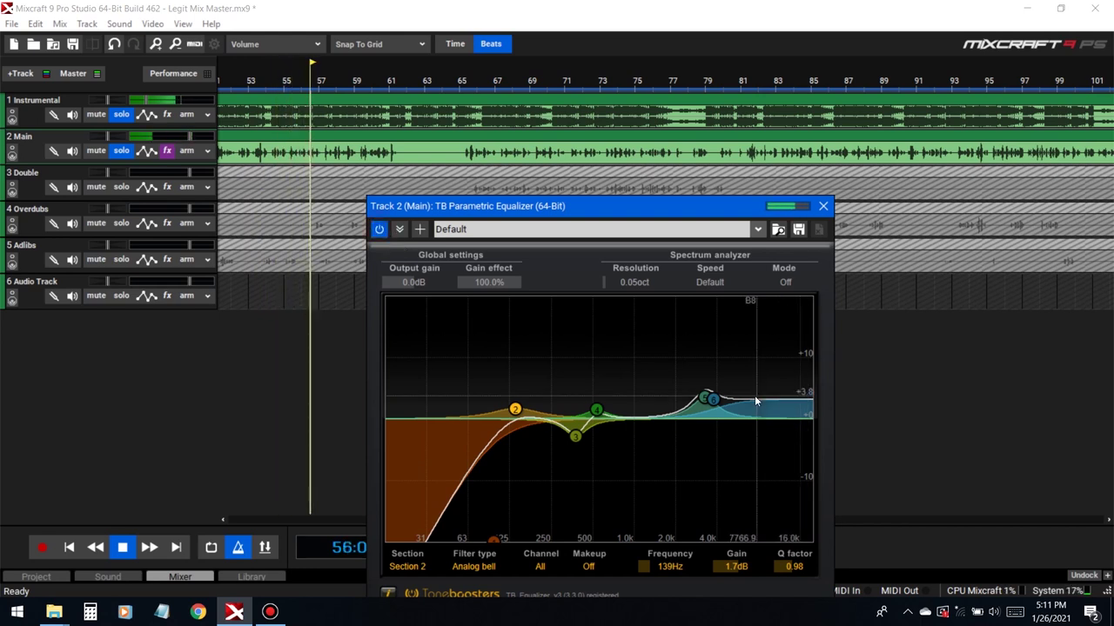
left_click(823, 206)
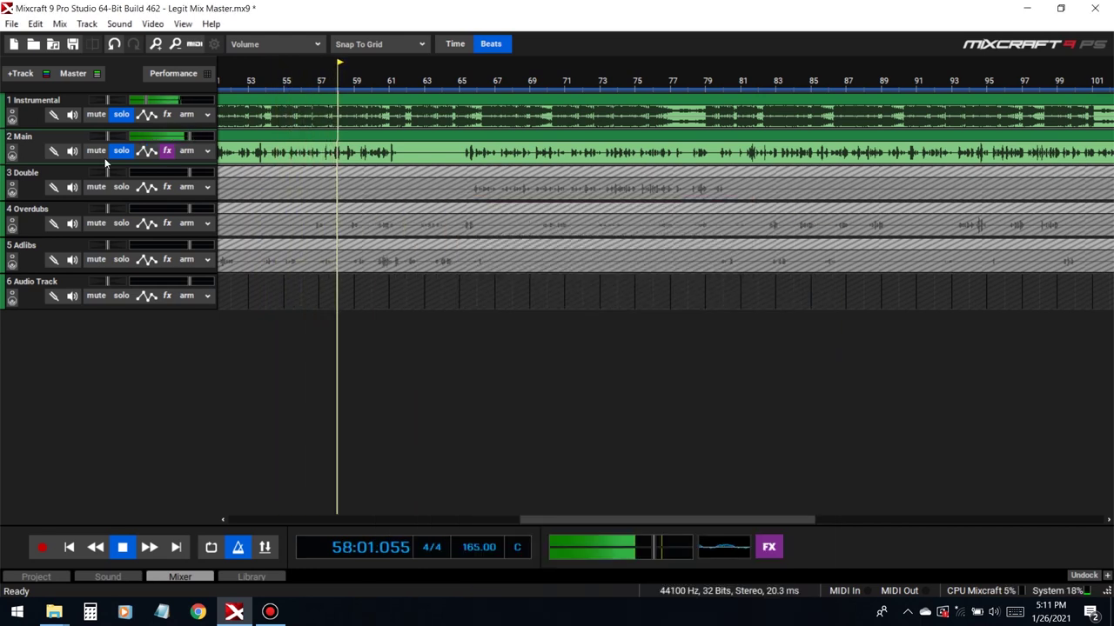
key("space")
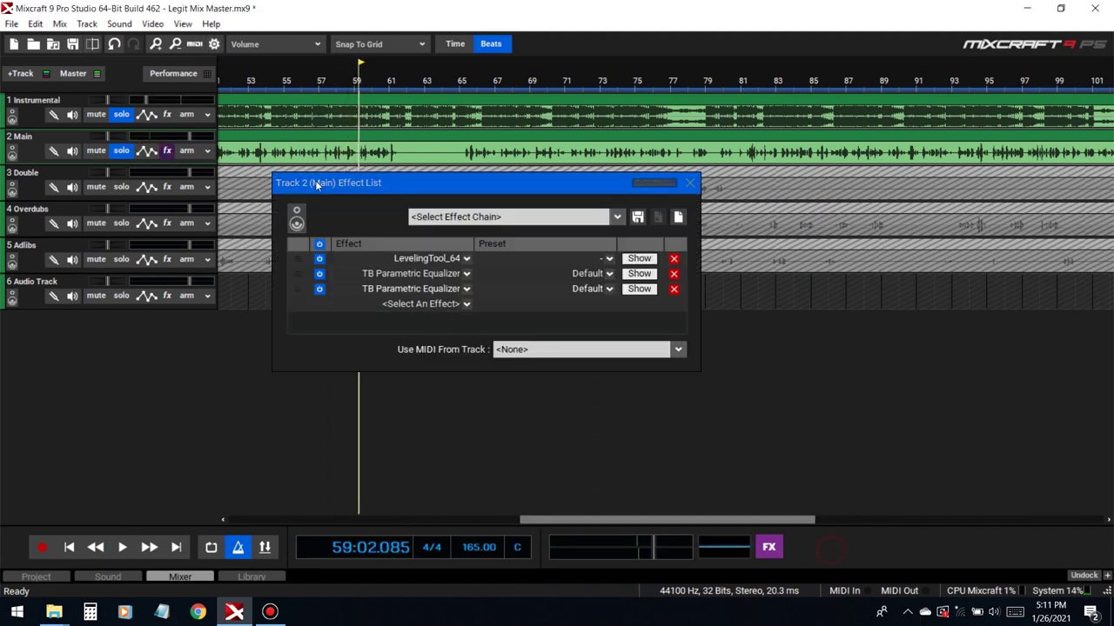
Play from bar 9 and compare the Main vocal with all its effects bypassed and enabled
scroll(274, 321, "down", 3)
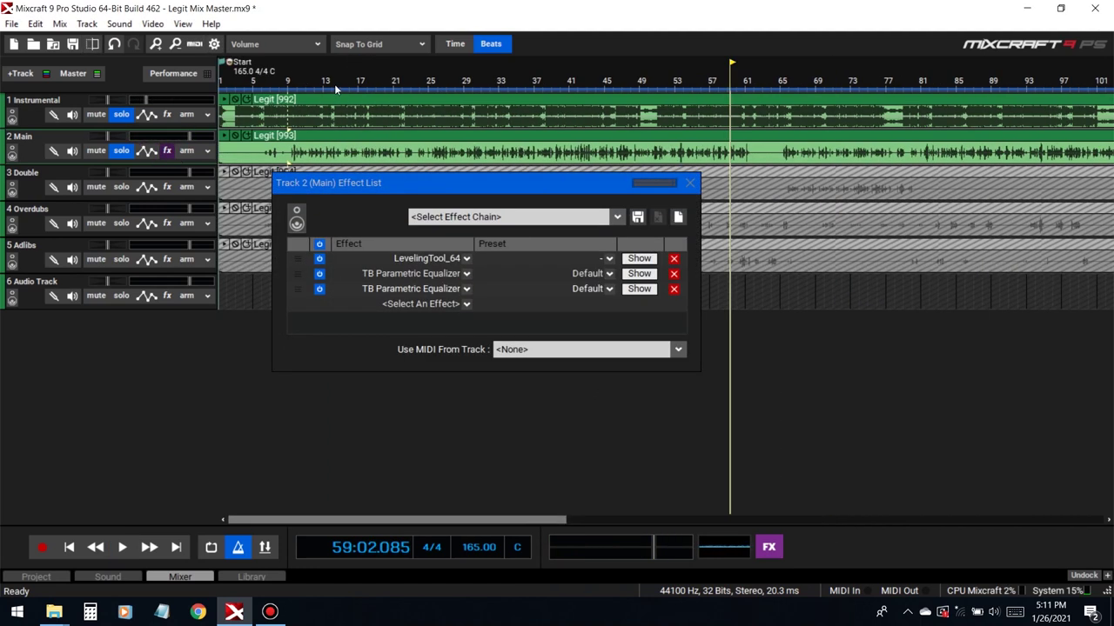
key("space")
left_click(319, 245)
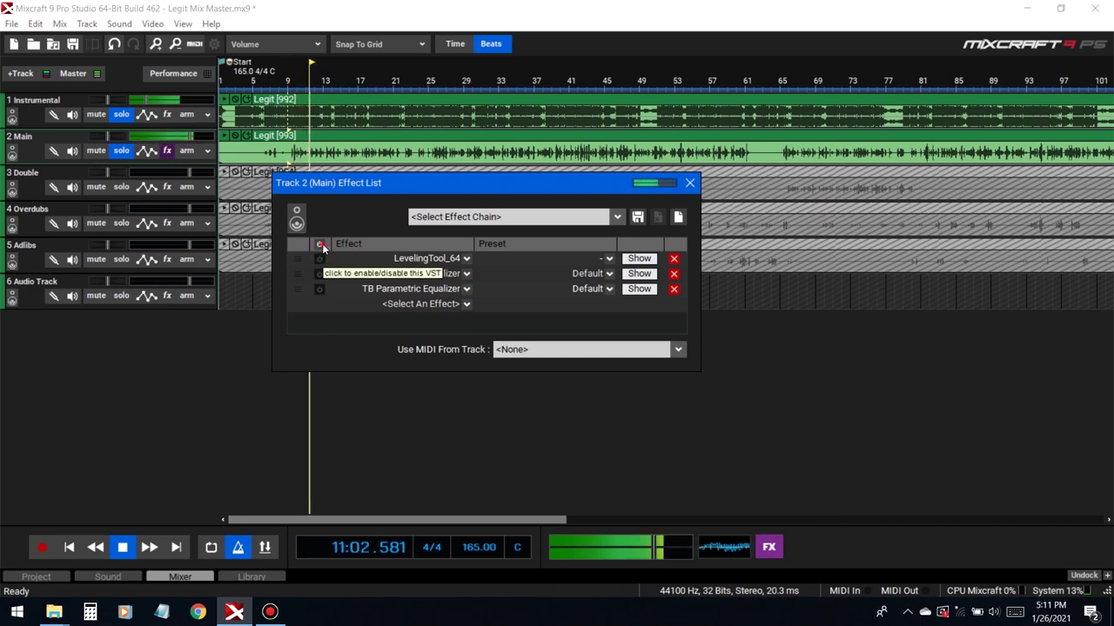
left_click(319, 244)
left_click(320, 245)
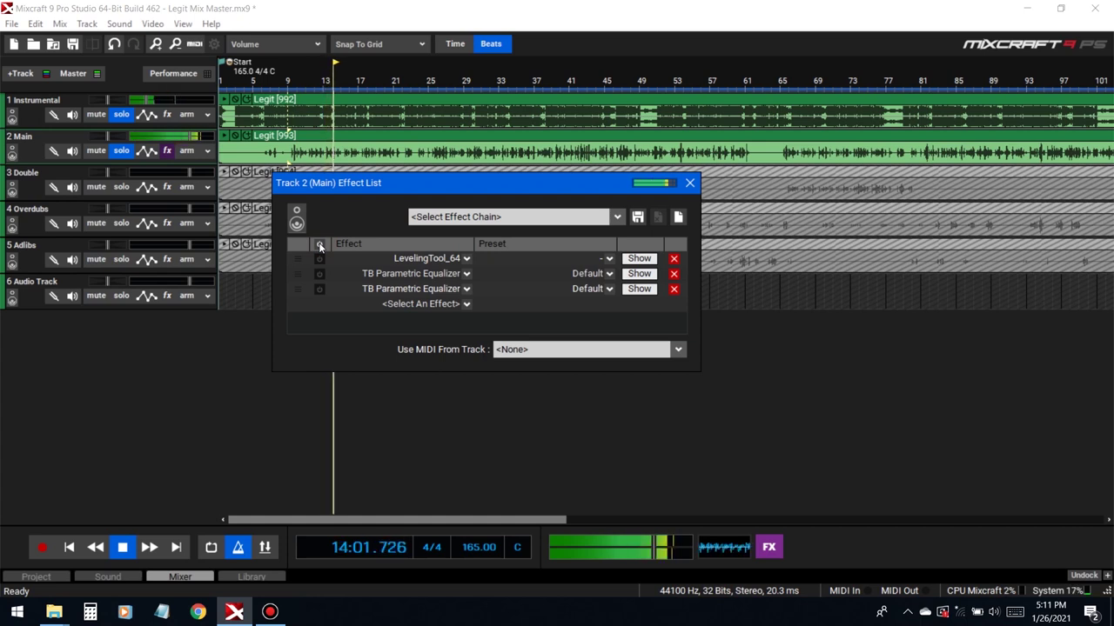
left_click(319, 245)
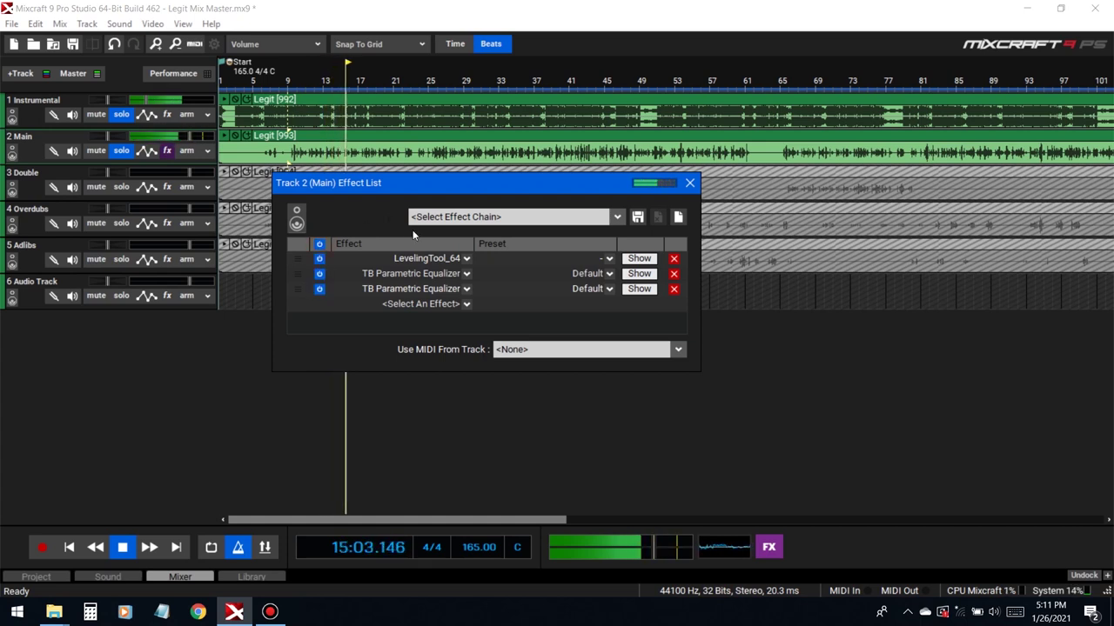
left_click(874, 542)
key("space")
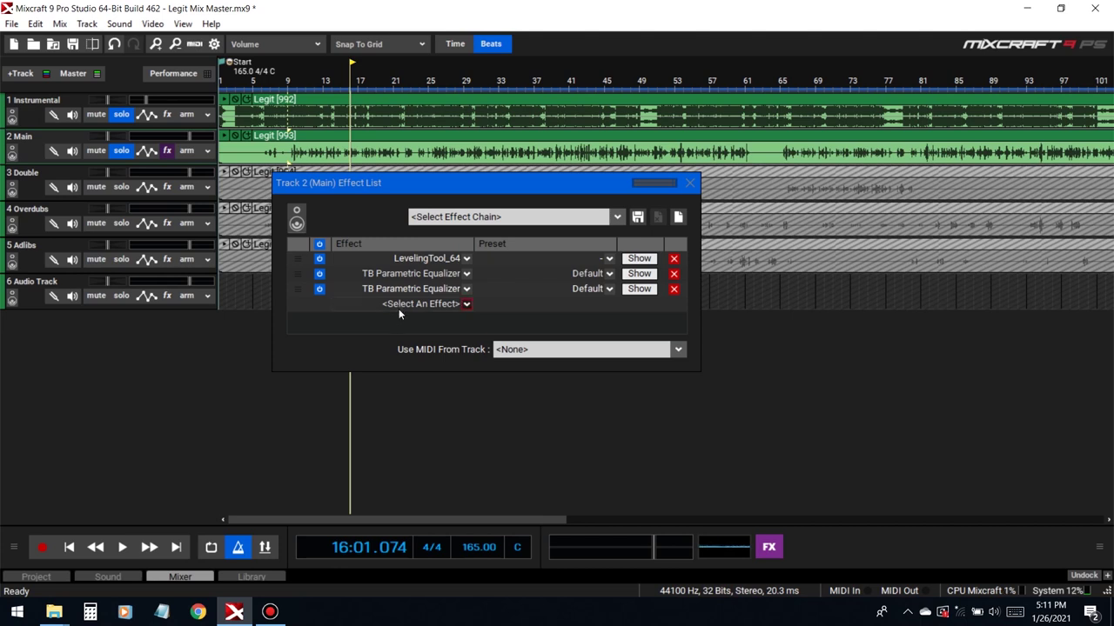
Unsolo the Instrumental track and listen to the Main vocal alone from around bar 8 and bar 23
left_click(310, 83)
key("space")
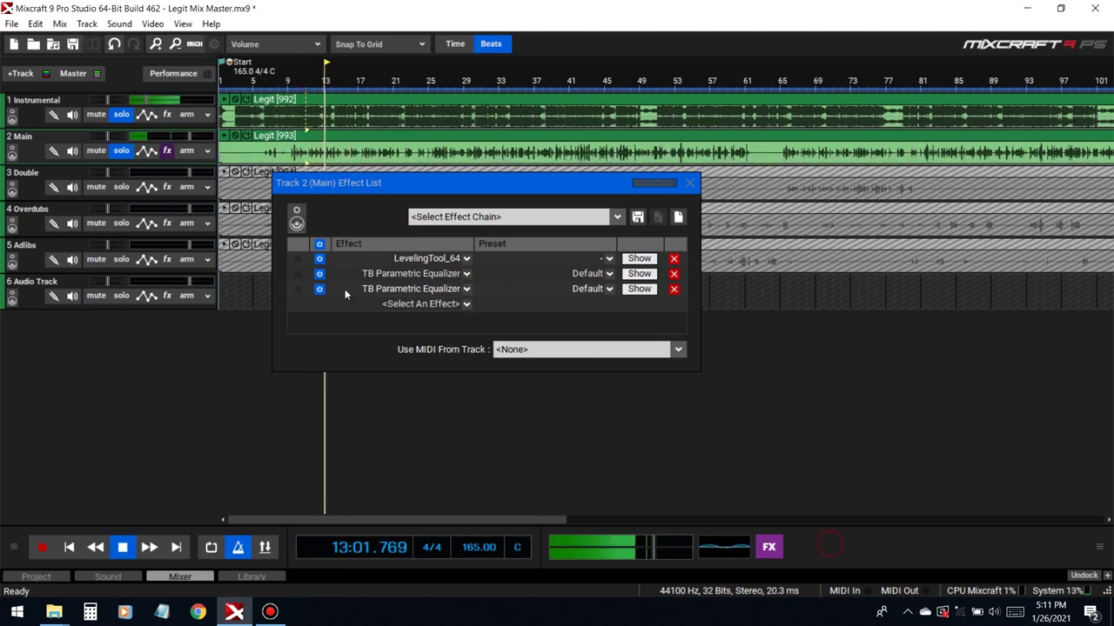
key("space")
left_click(121, 114)
left_click(280, 89)
key("space")
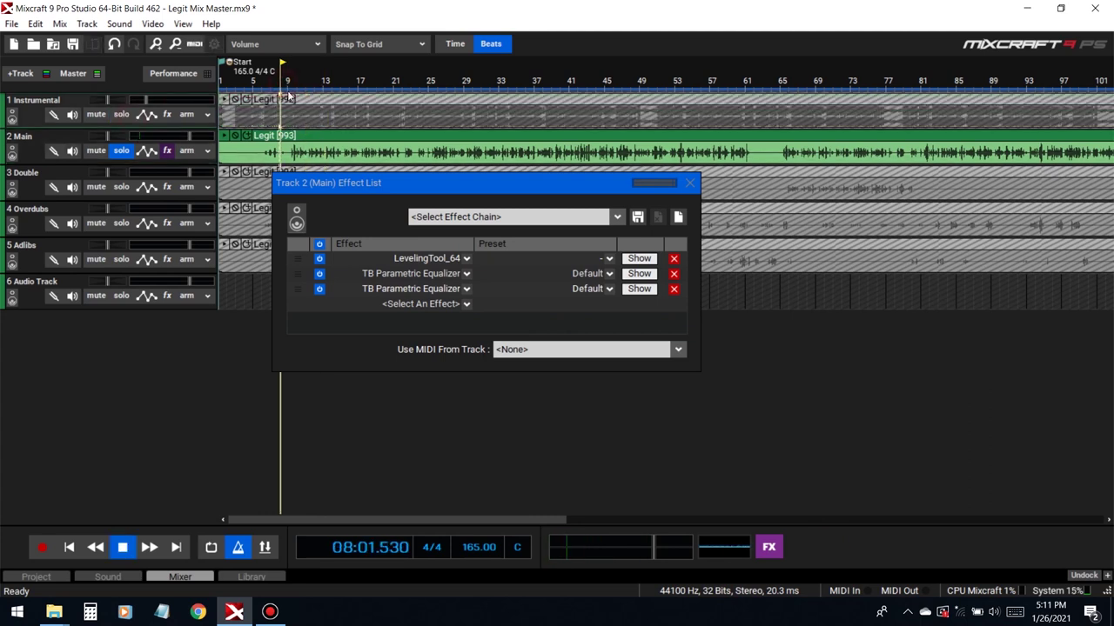
left_click(411, 104)
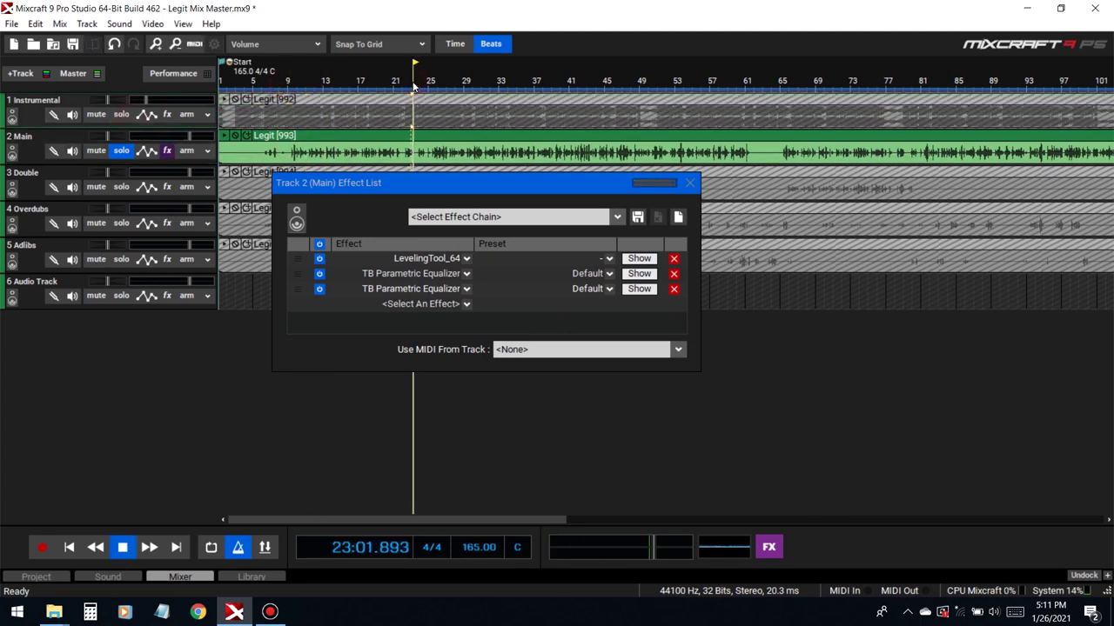
Add a DD Gate to the Main track's effects and move its window clear of the vocal's earlier bars
left_click(432, 305)
type("dd g")
left_click(415, 347)
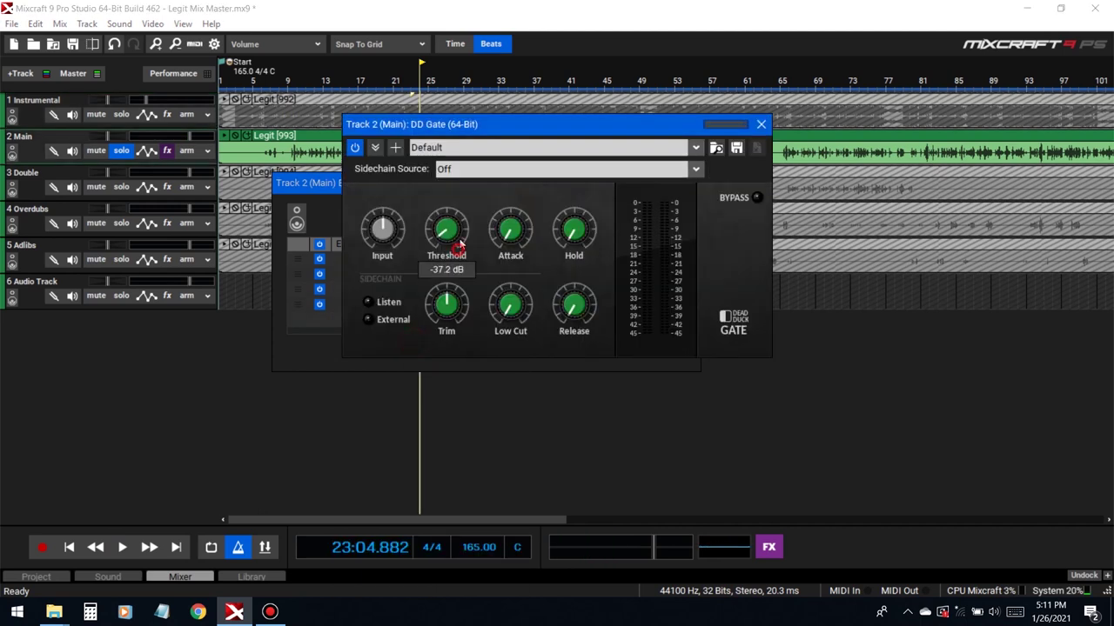
left_click(331, 187)
left_click(687, 183)
left_click_drag(487, 124, 670, 153)
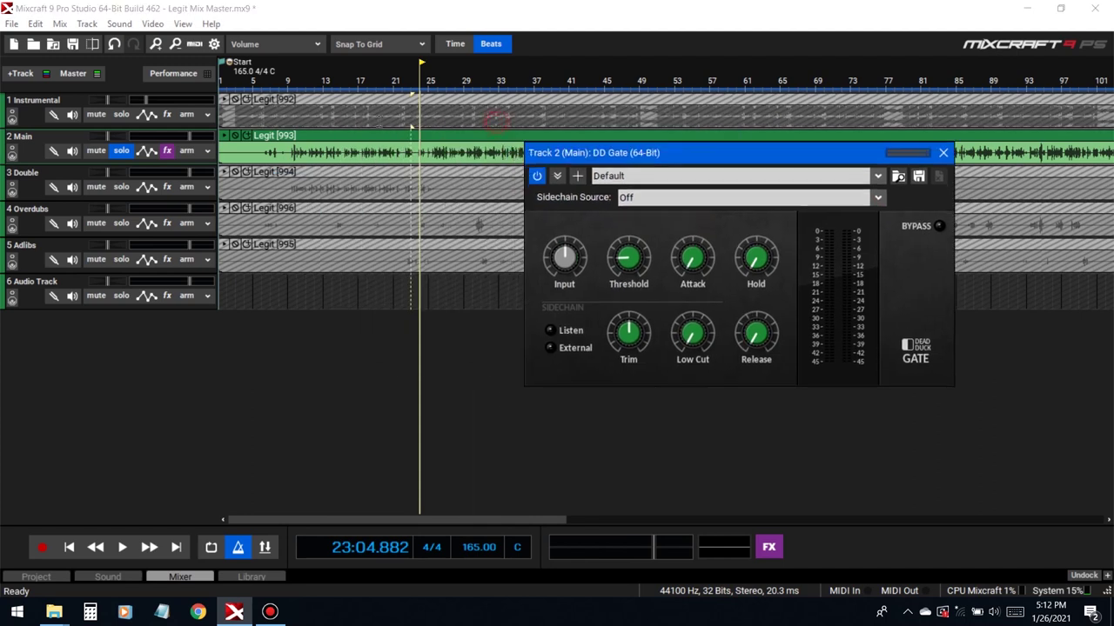
While playing from about bar 22, raise the gate's threshold and attack and set its trim to -2.0 dB
left_click(401, 80)
key("space")
mouse_move(634, 275)
left_mouse_down()
mouse_move(634, 263)
mouse_move(640, 274)
left_mouse_up()
left_click_drag(638, 340, 646, 353)
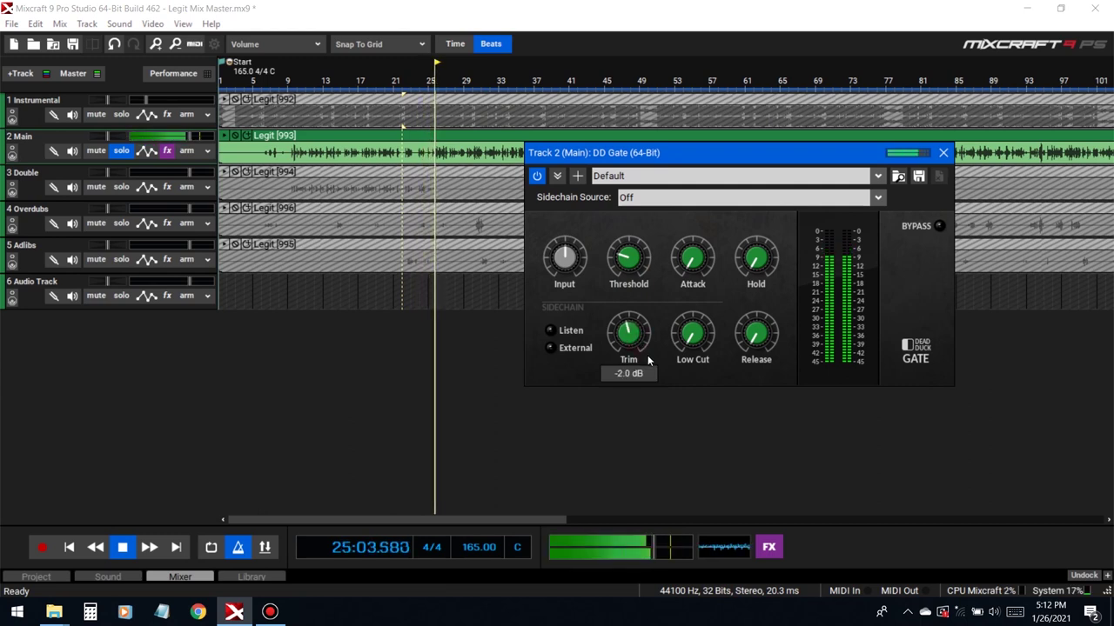
left_click(701, 272)
left_click_drag(700, 272, 712, 270)
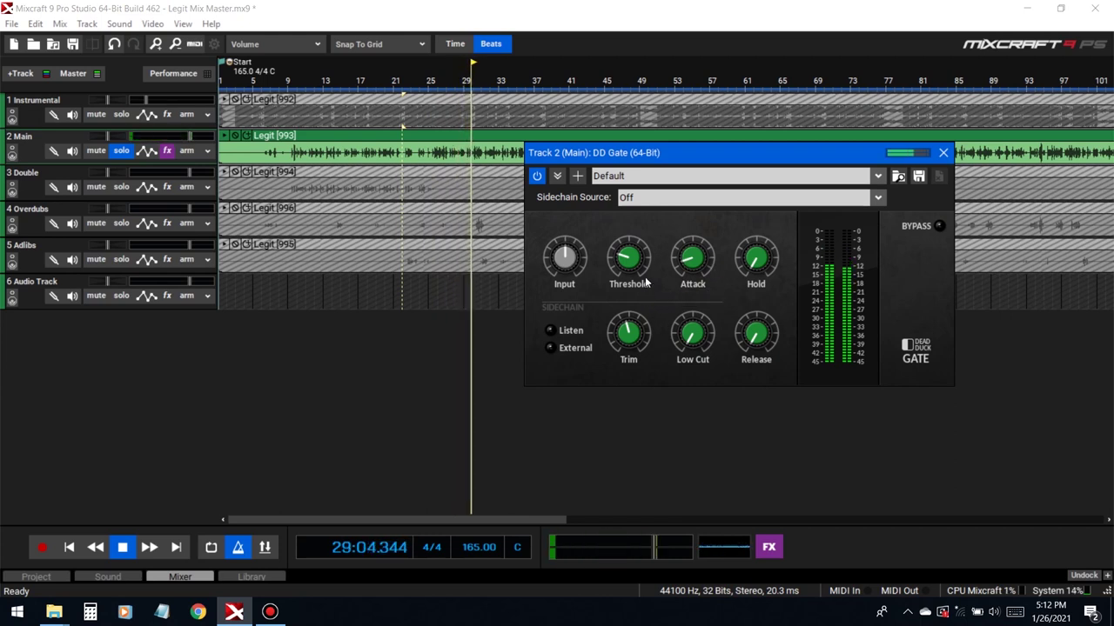
Replay from about bar 20 and refine the gate with a threshold of about -32.2 dB and higher attack, hold and release
key("space")
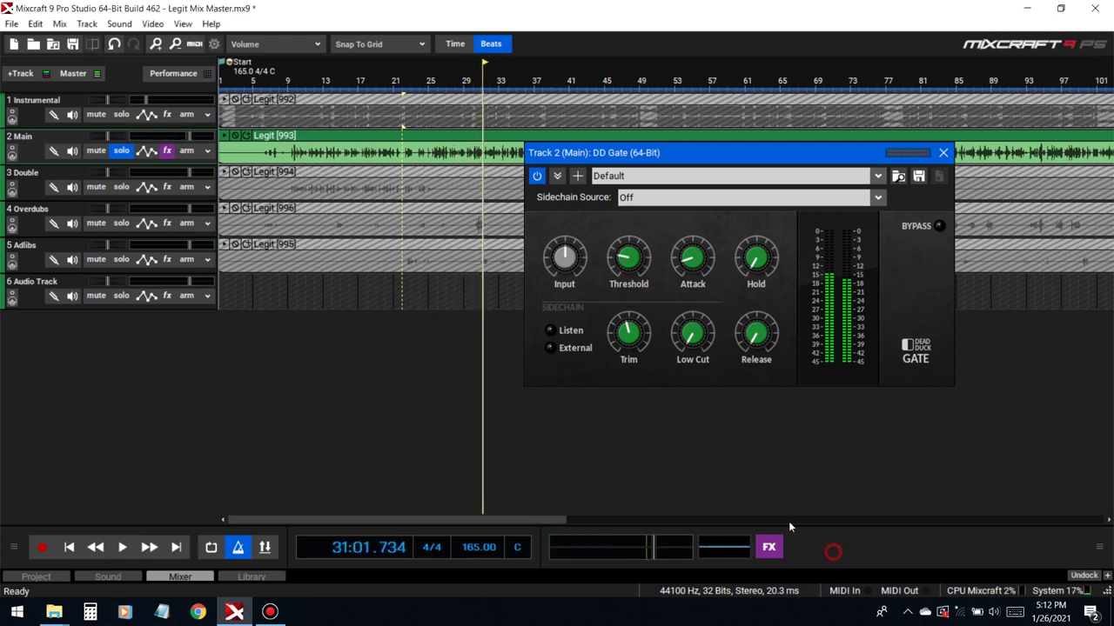
left_click_drag(631, 271, 633, 269)
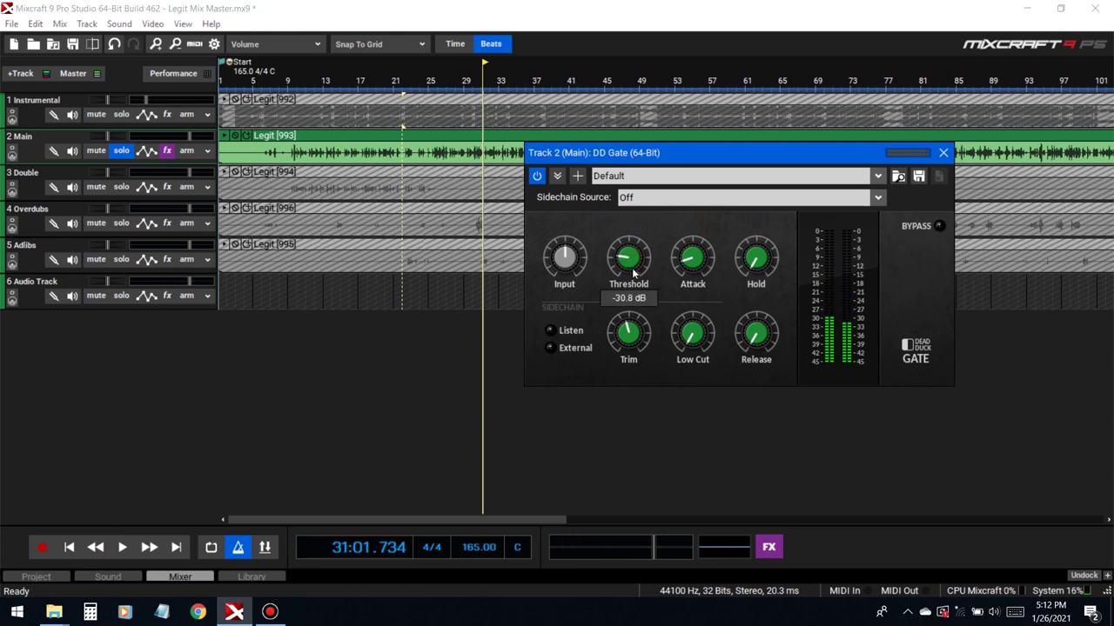
left_click(386, 80)
key("space")
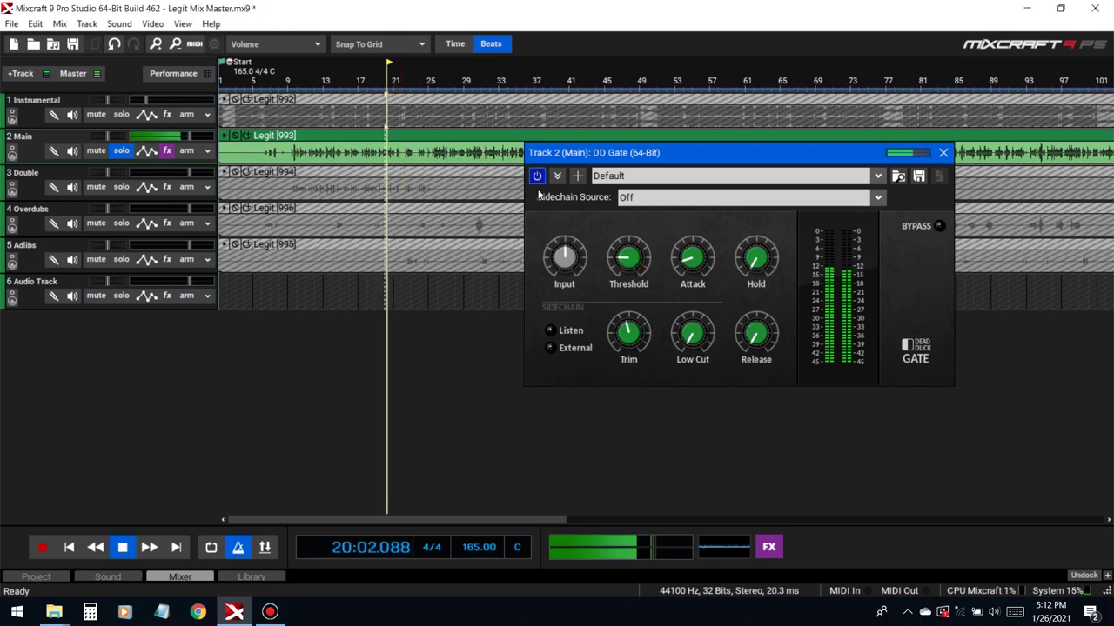
left_click_drag(632, 271, 633, 270)
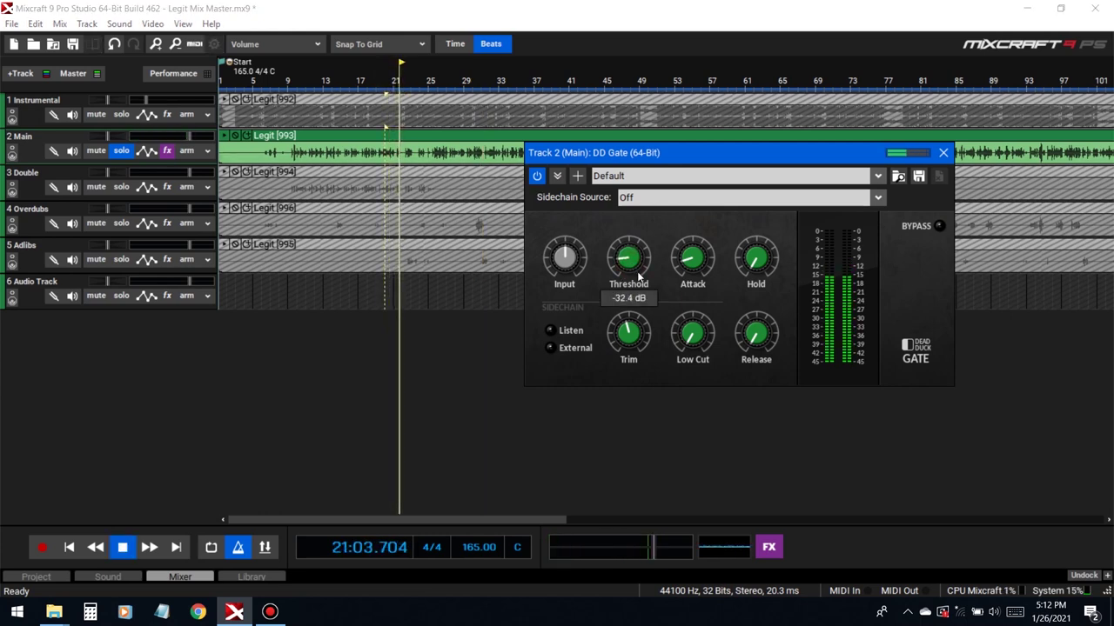
left_click_drag(766, 259, 777, 256)
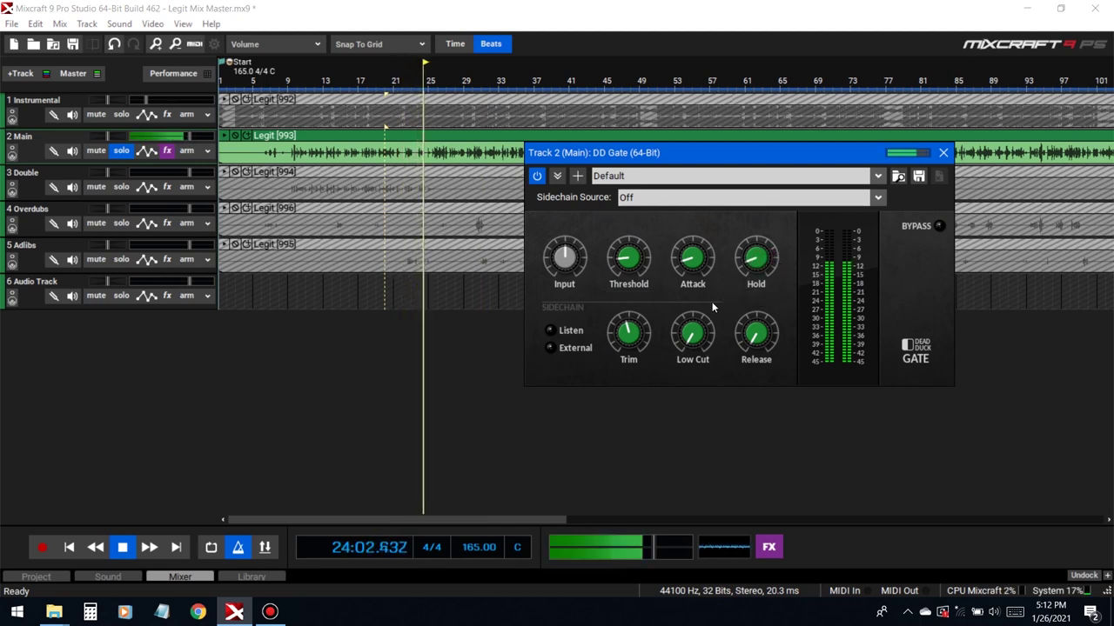
left_click_drag(644, 264, 671, 297)
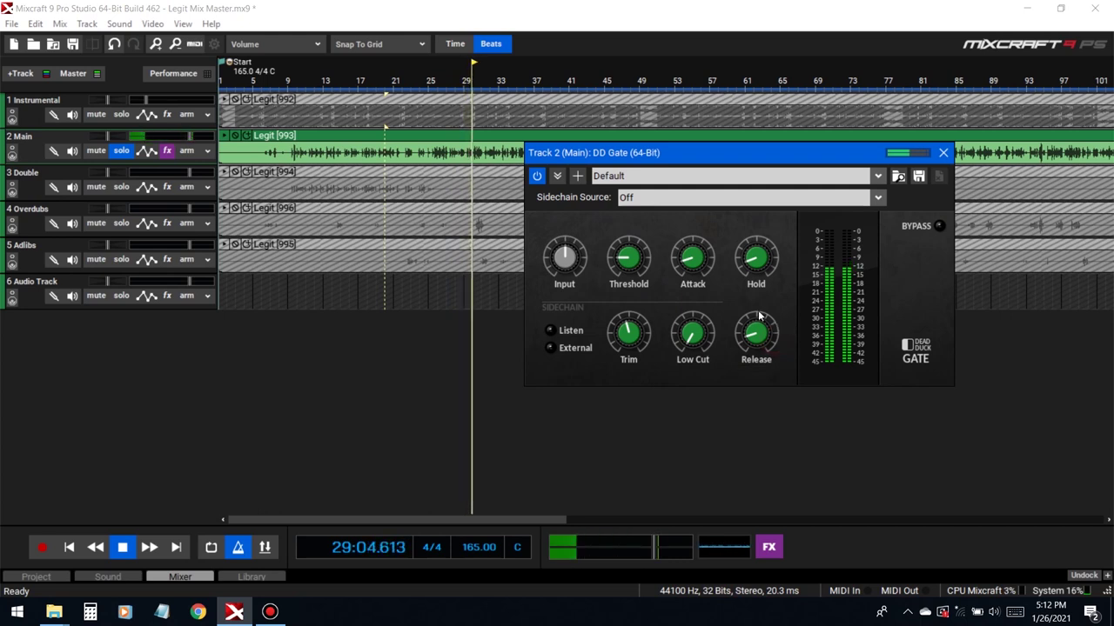
left_click_drag(688, 250, 689, 253)
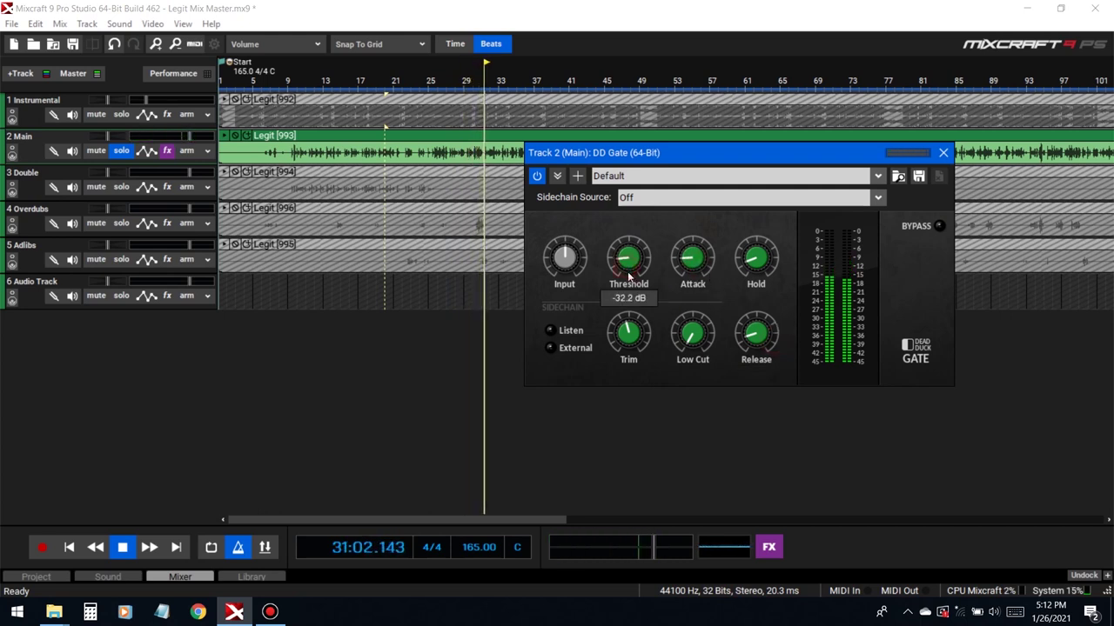
Compare the Main vocal with the gate bypassed and enabled, then close the gate and stop playback
left_click(538, 180)
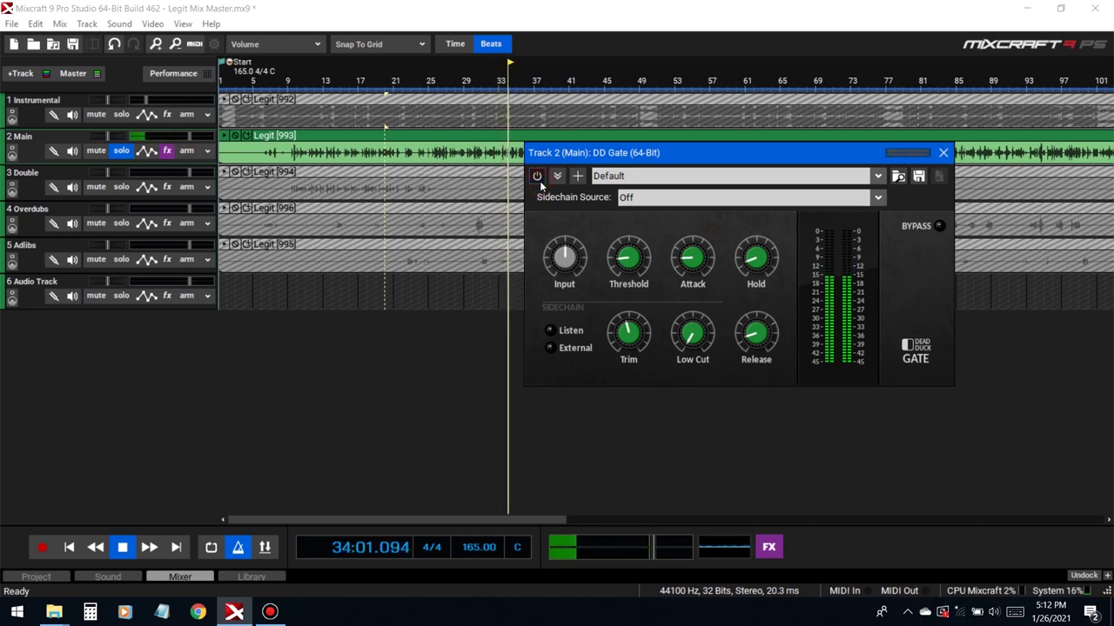
left_click(538, 177)
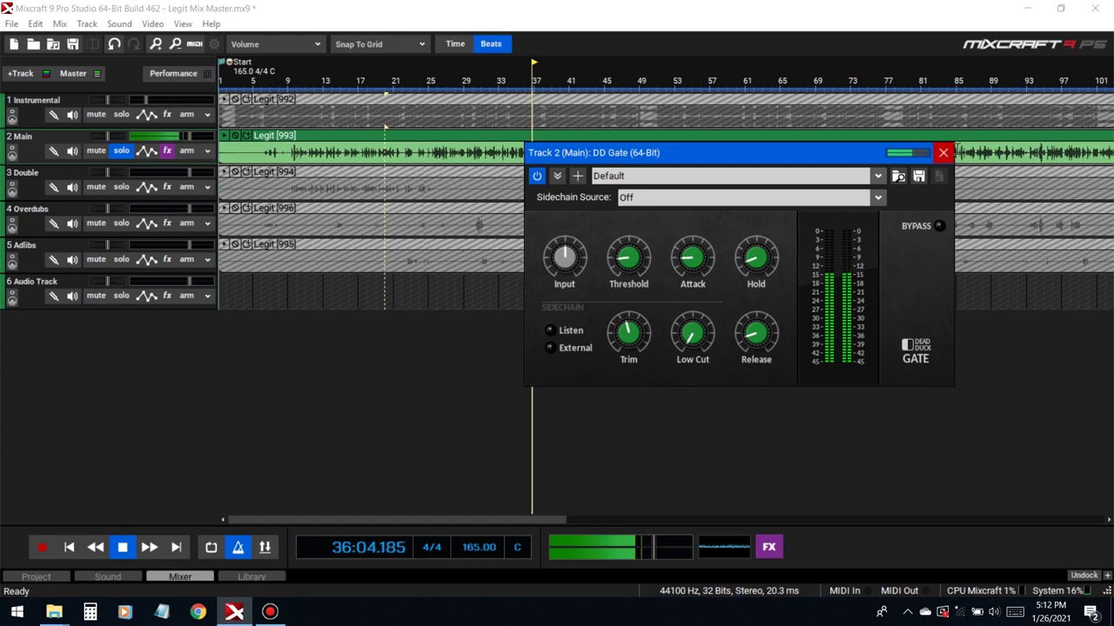
left_click(943, 153)
key("space")
Solo the Instrumental alongside the Main vocal, add FabFilter Pro-DS x64 to Main's effects, move its window aside and enlarge the effect list
left_click(121, 115)
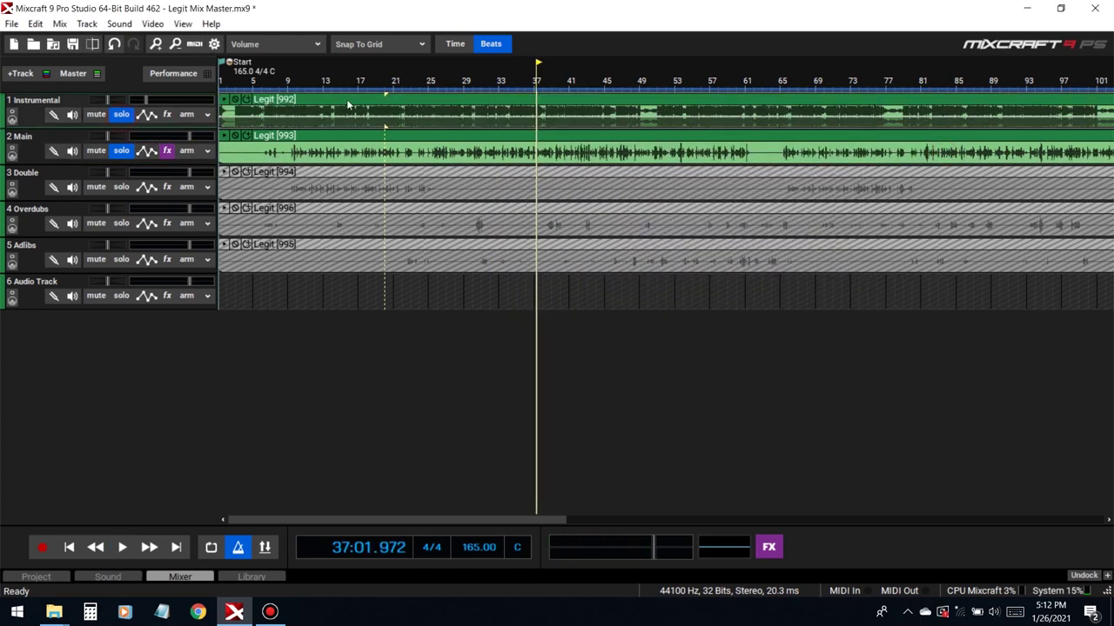
left_click(167, 153)
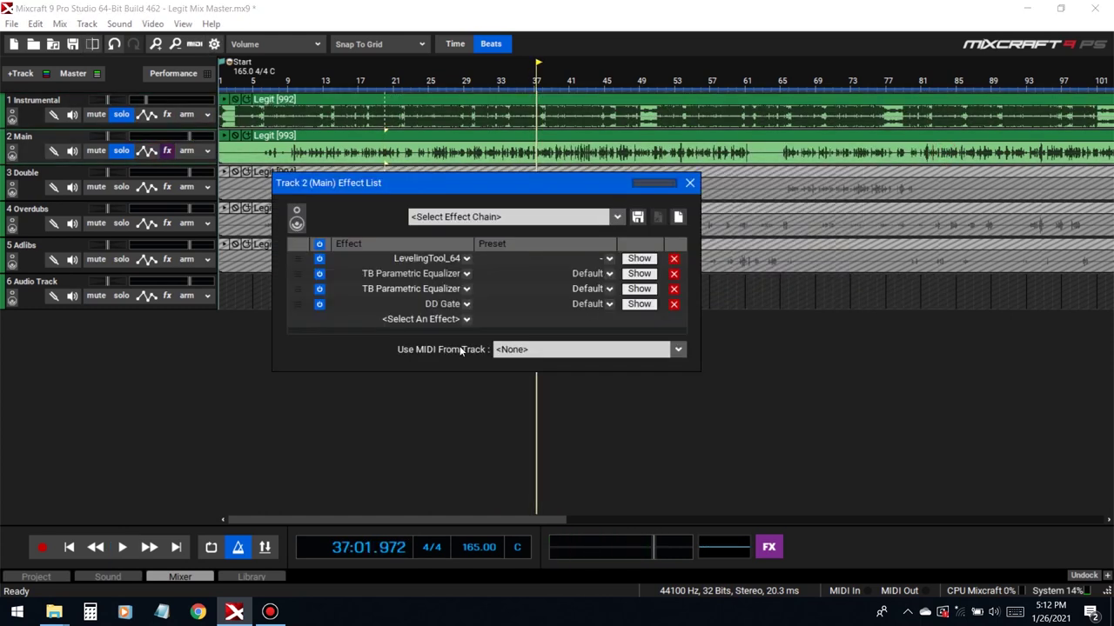
left_click(442, 320)
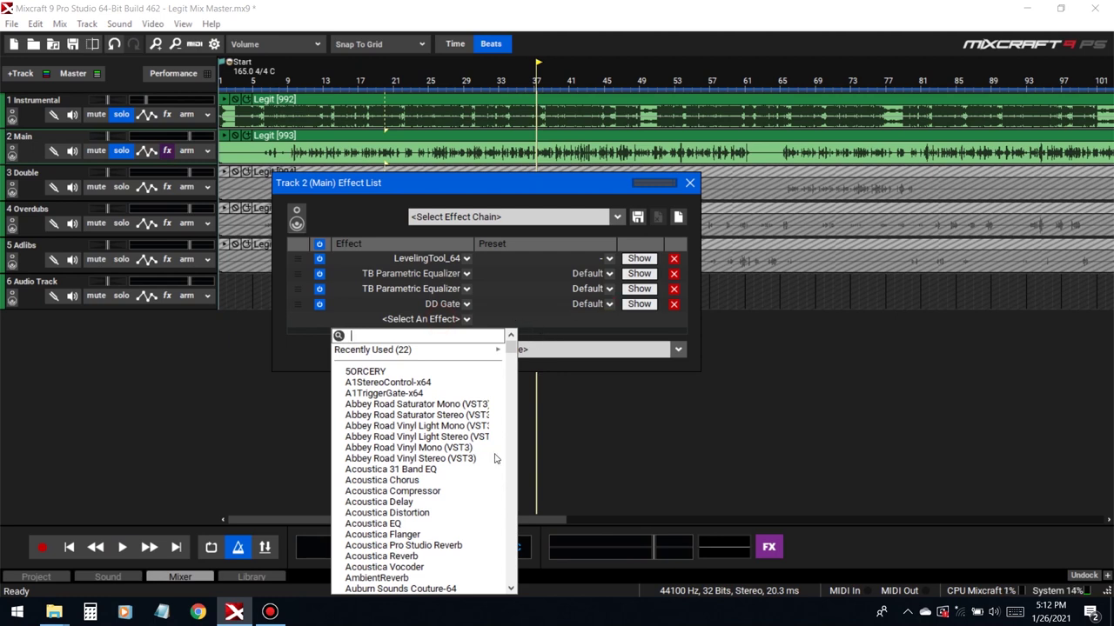
left_click(568, 325)
left_click(448, 325)
type("d")
left_click(554, 309)
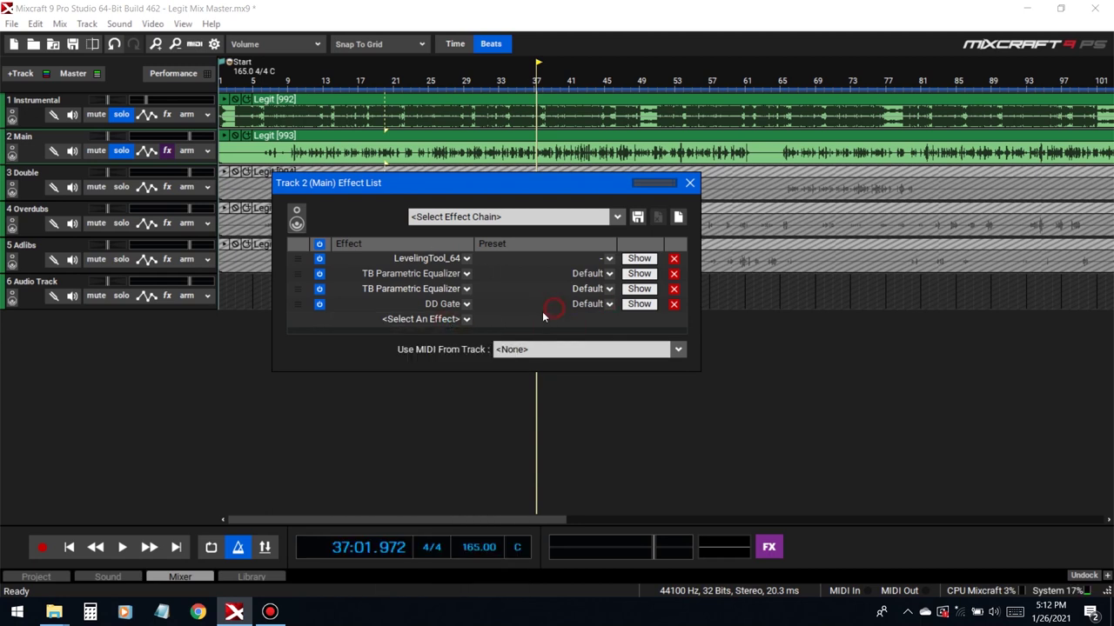
key("ctrl+s")
left_click(432, 318)
type("ab")
left_click(401, 368)
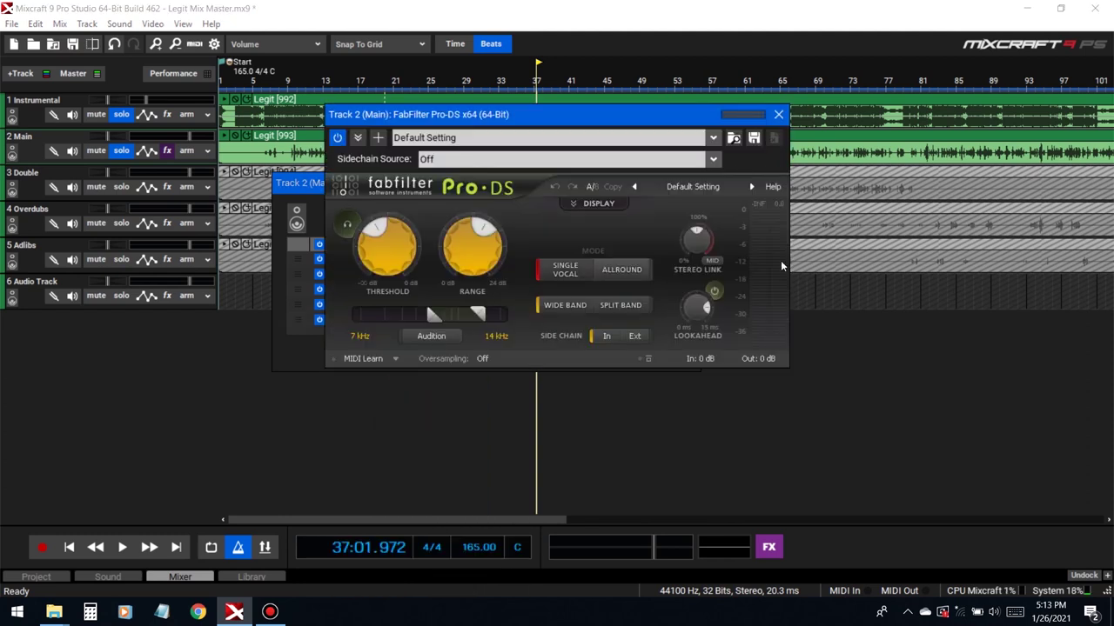
left_click_drag(613, 114, 873, 141)
left_click_drag(452, 377, 462, 459)
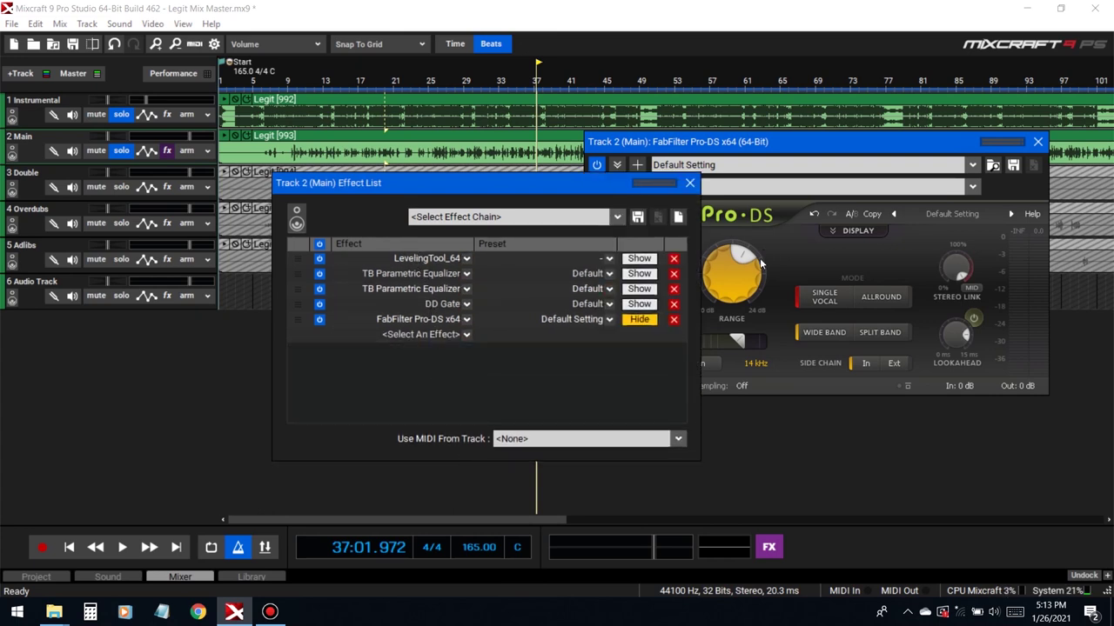
Add a DD DeEsser to the Main track's effects, then close its window and remove it from the effect list
left_click(388, 335)
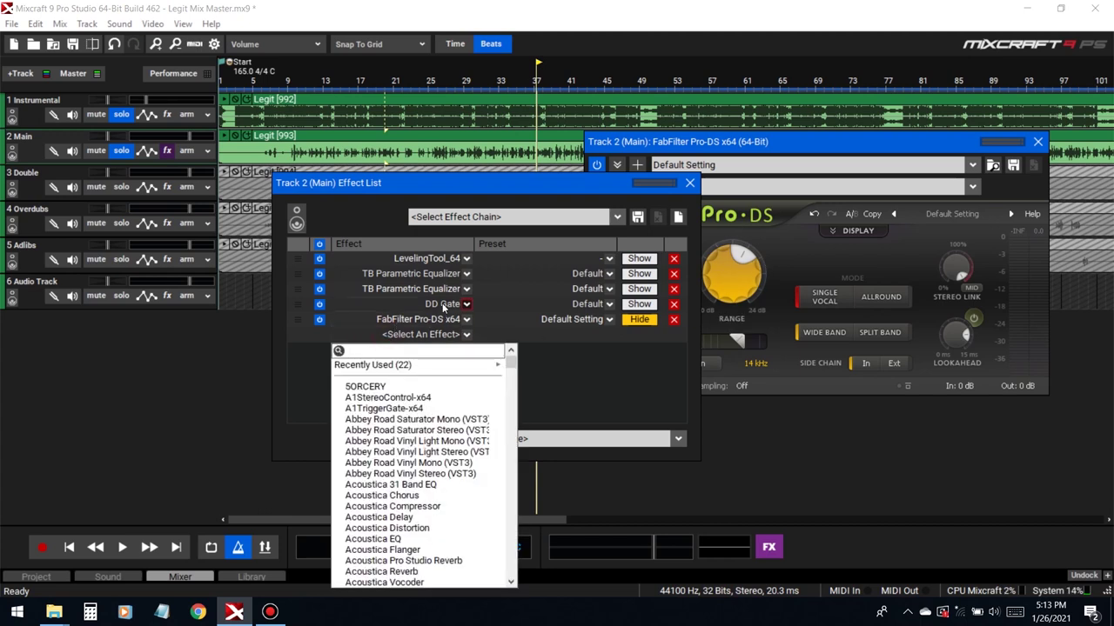
scroll(449, 506, "down", 20)
scroll(448, 507, "down", 3)
scroll(448, 507, "up", 3)
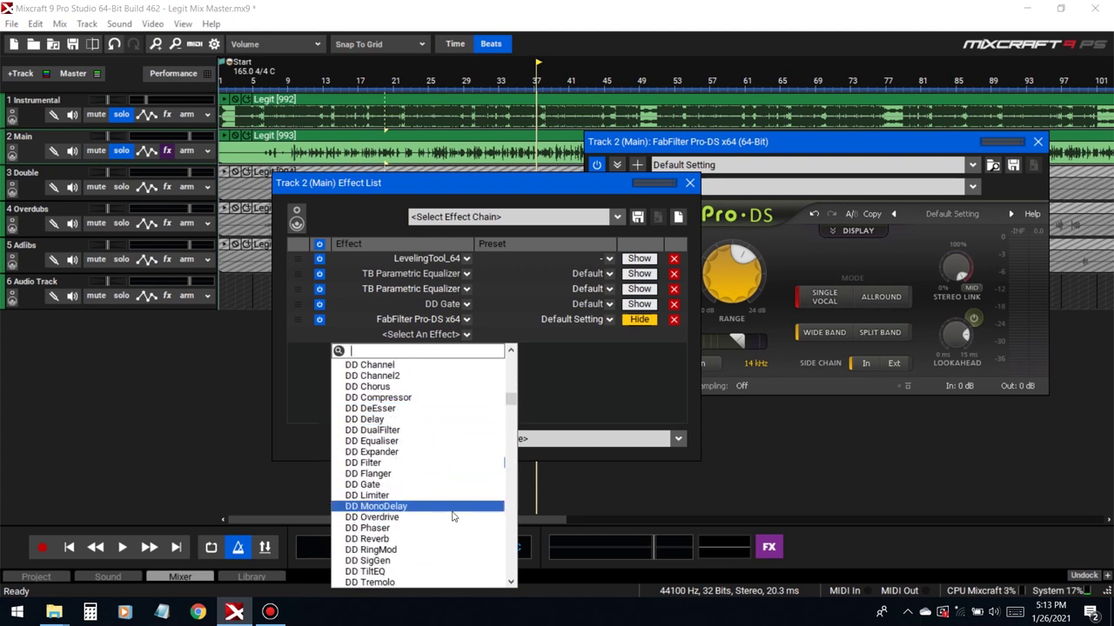
scroll(447, 513, "down", 3)
scroll(439, 487, "up", 3)
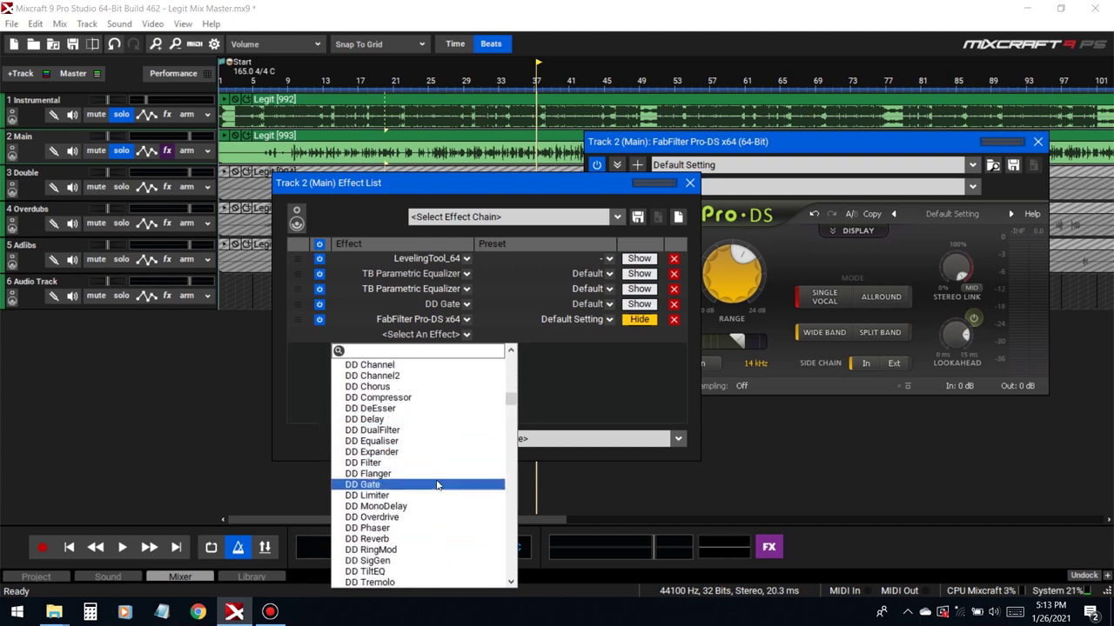
left_click(433, 409)
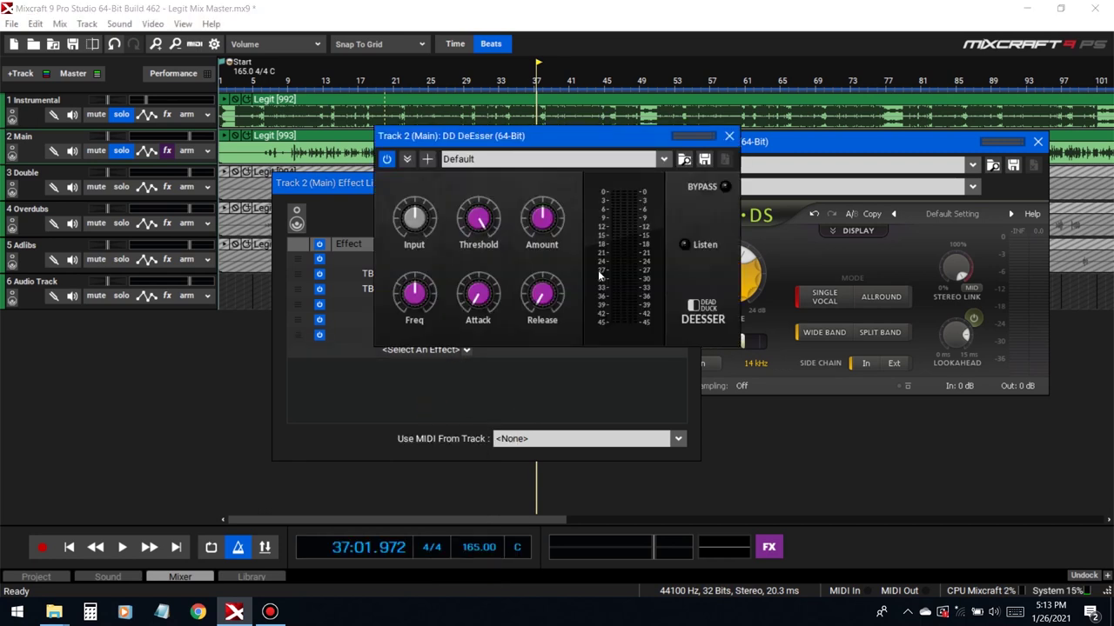
left_click(729, 138)
left_click(674, 336)
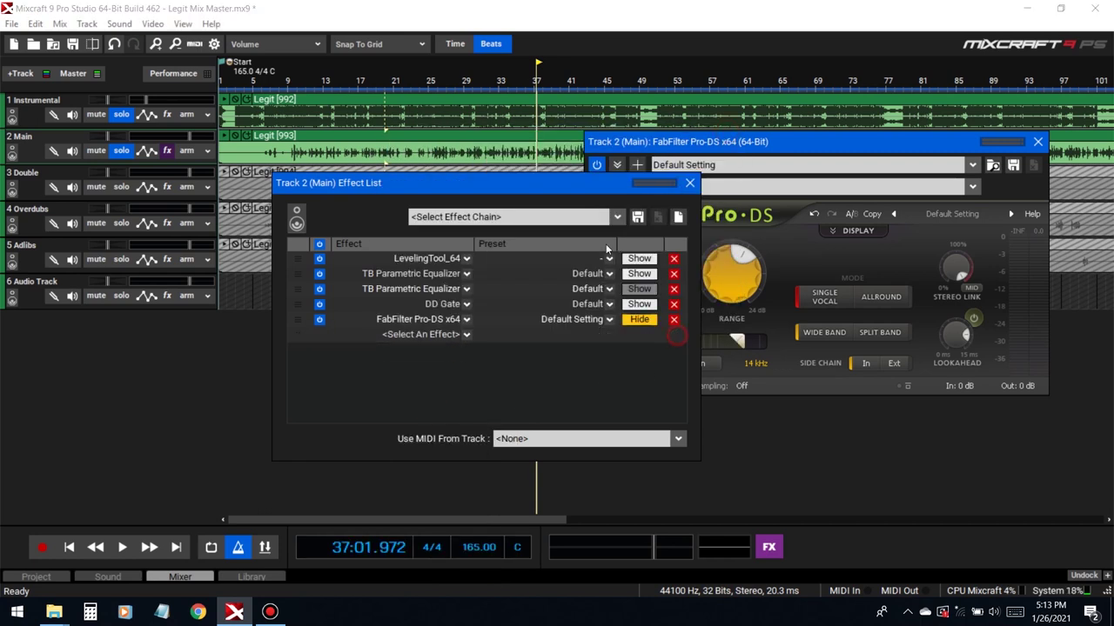
Move the effect list clear of Pro-DS and, during playback, audition its detection band and raise the upper frequency to 18.84 kHz
left_click_drag(608, 185, 573, 261)
key("space")
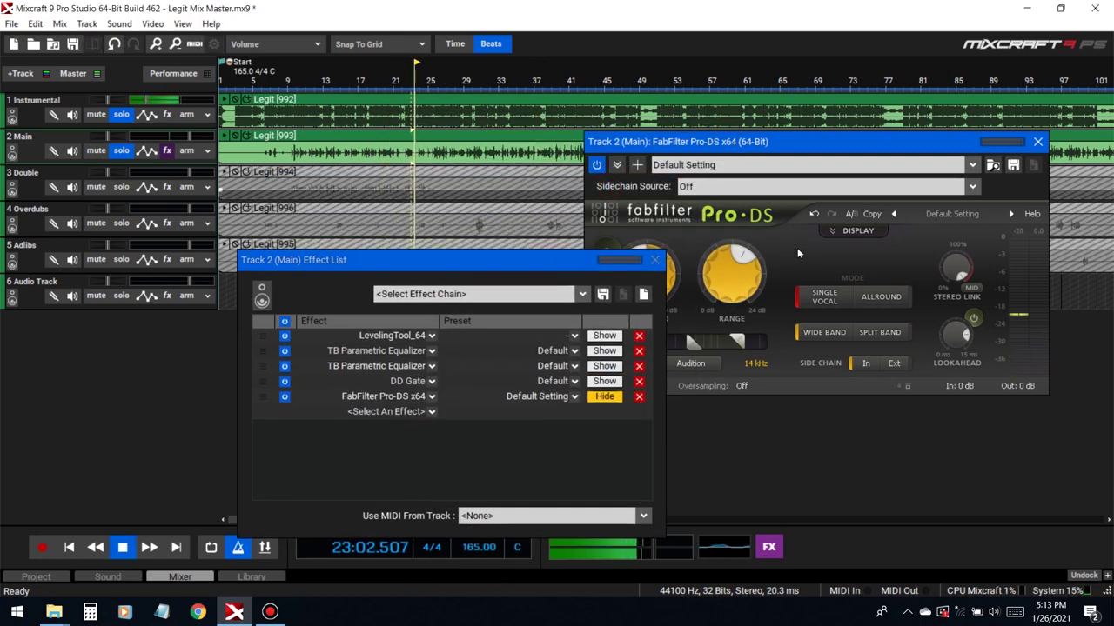
left_click(704, 365)
left_click_drag(737, 341, 756, 341)
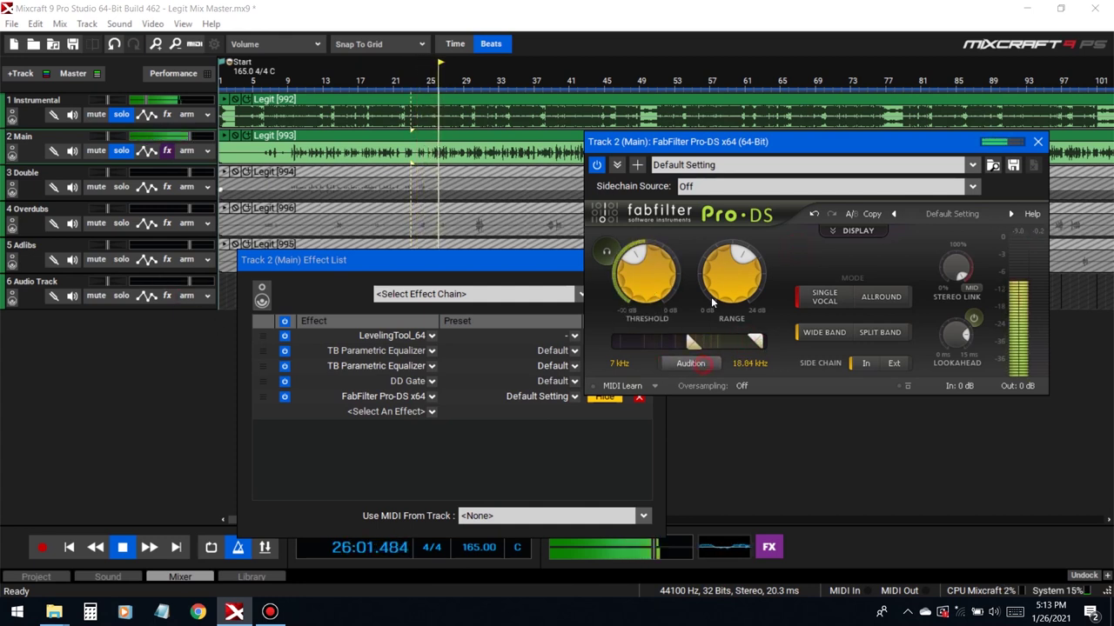
key("space")
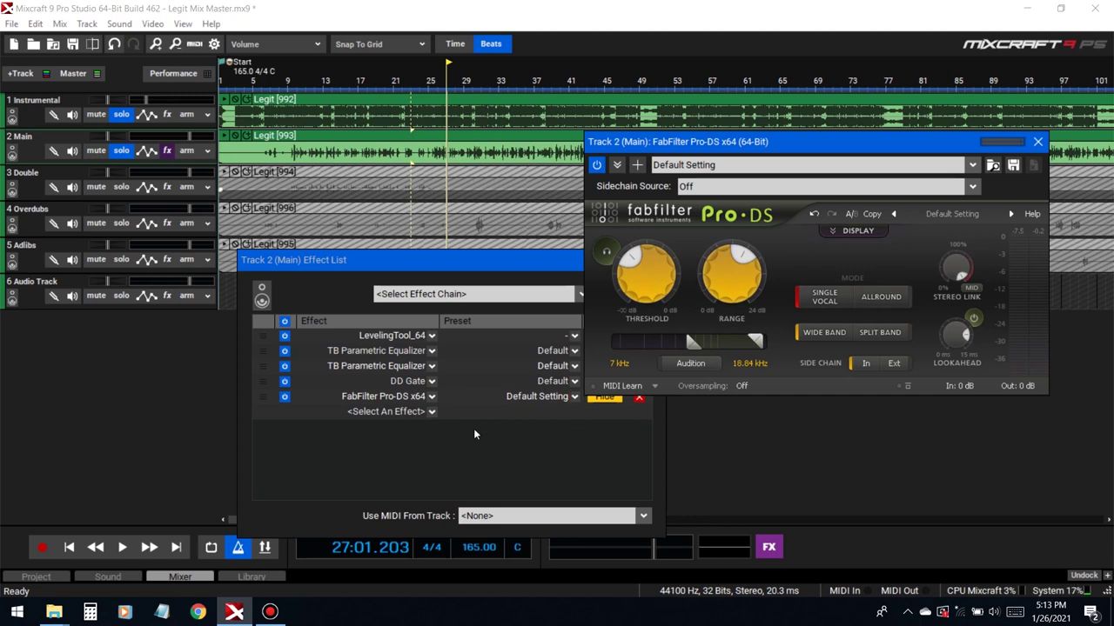
Close the Main track's effect list and start playback from bar 10
left_click(374, 277)
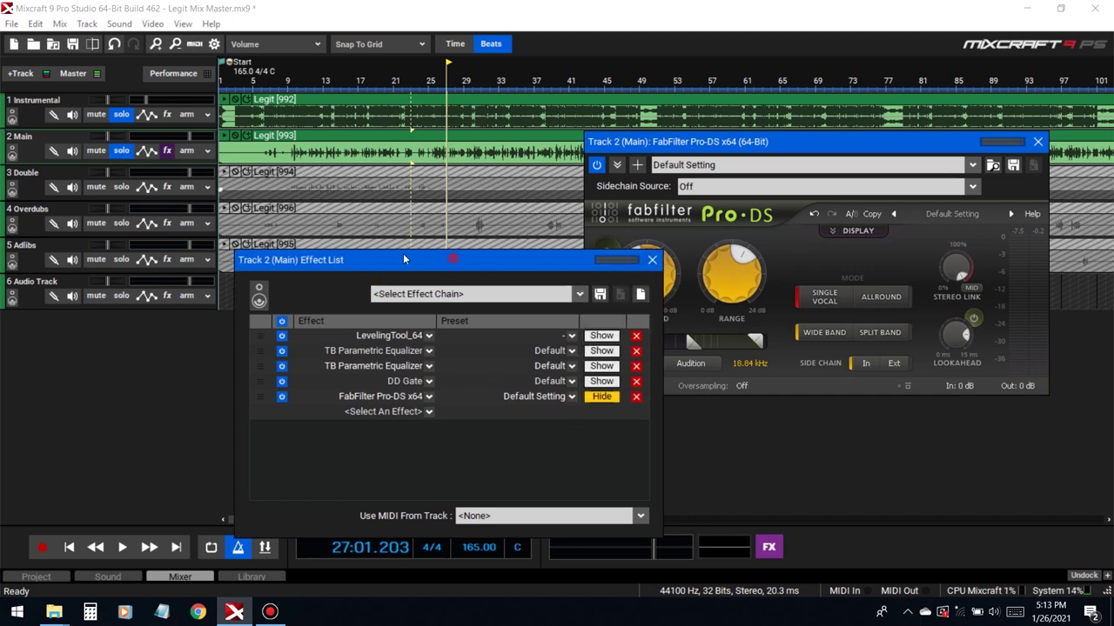
left_click_drag(641, 261, 474, 254)
left_click(487, 248)
left_click(298, 84)
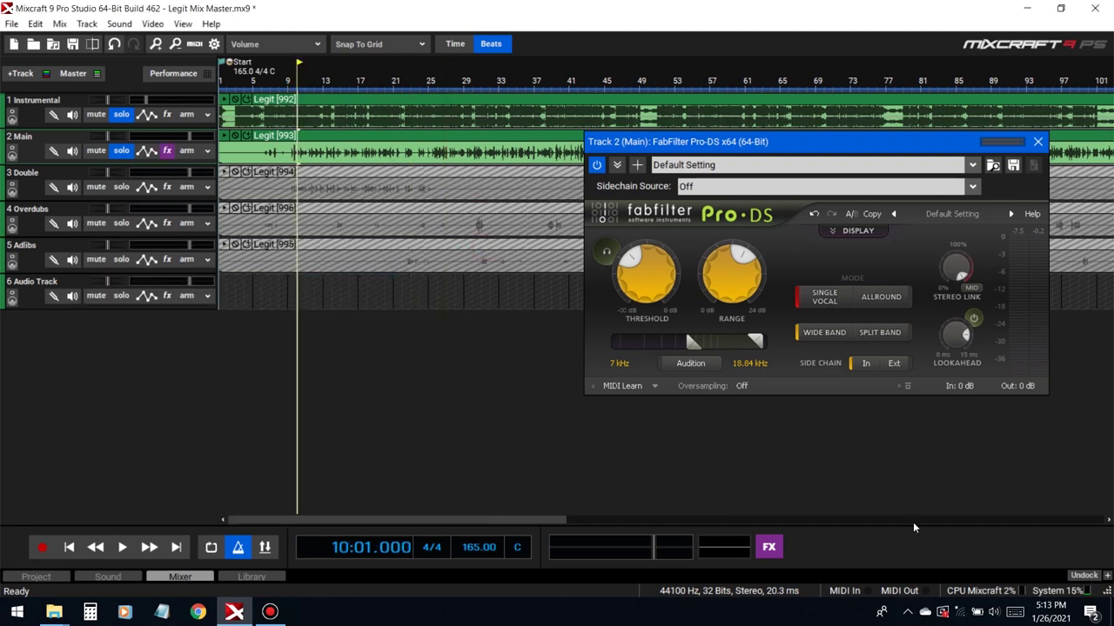
key("space")
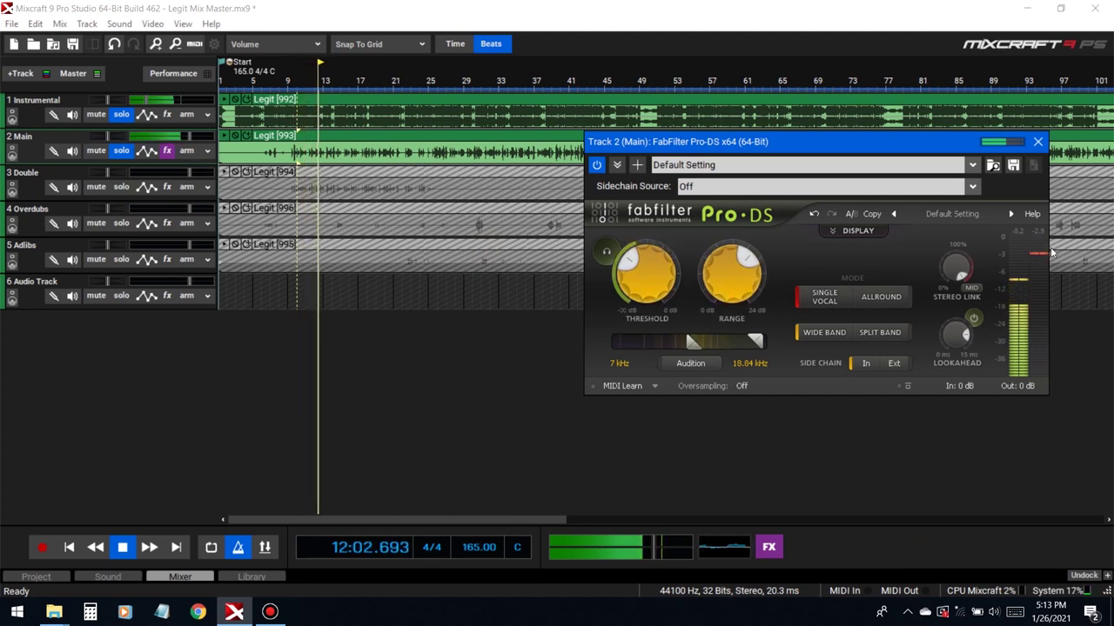
Set Pro-DS to a -40.40 dB threshold, 7.85 dB range and 6.635 to 15.55 kHz band, re-solo the Instrumental and close the plug-in
left_click_drag(714, 287, 726, 287)
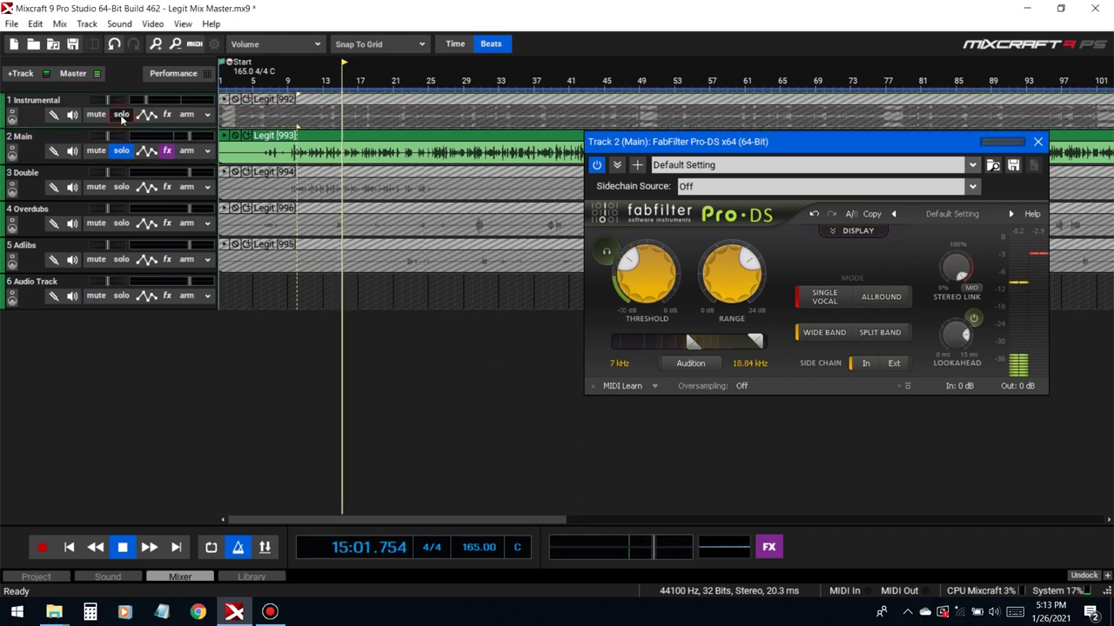
left_click_drag(719, 296, 726, 296)
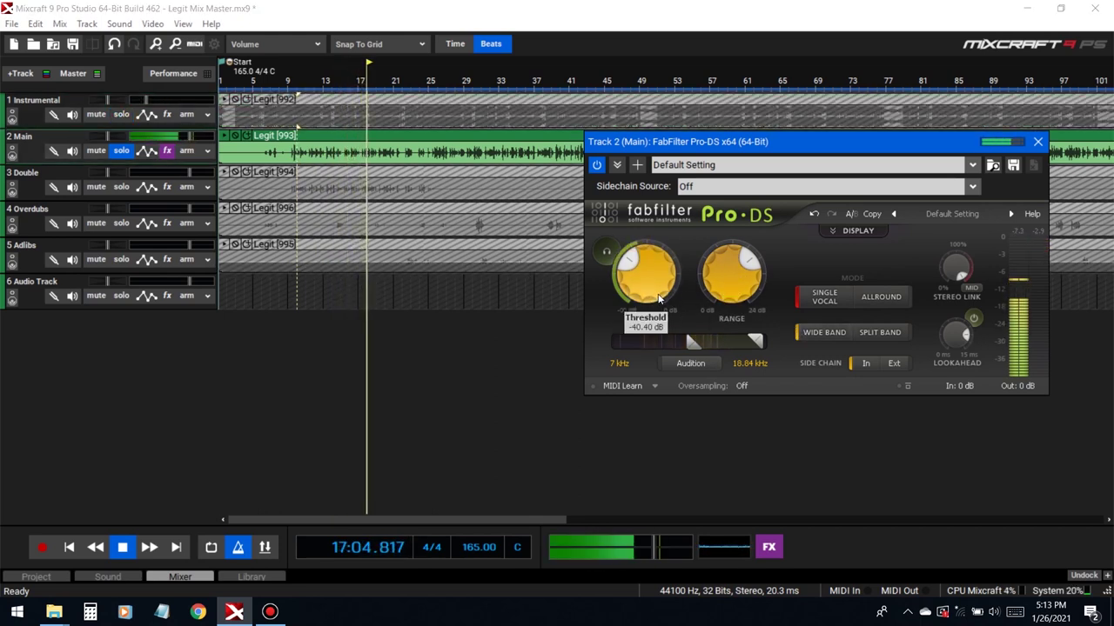
mouse_move(721, 348)
left_mouse_down()
mouse_move(685, 329)
mouse_move(683, 343)
mouse_move(739, 359)
left_mouse_up()
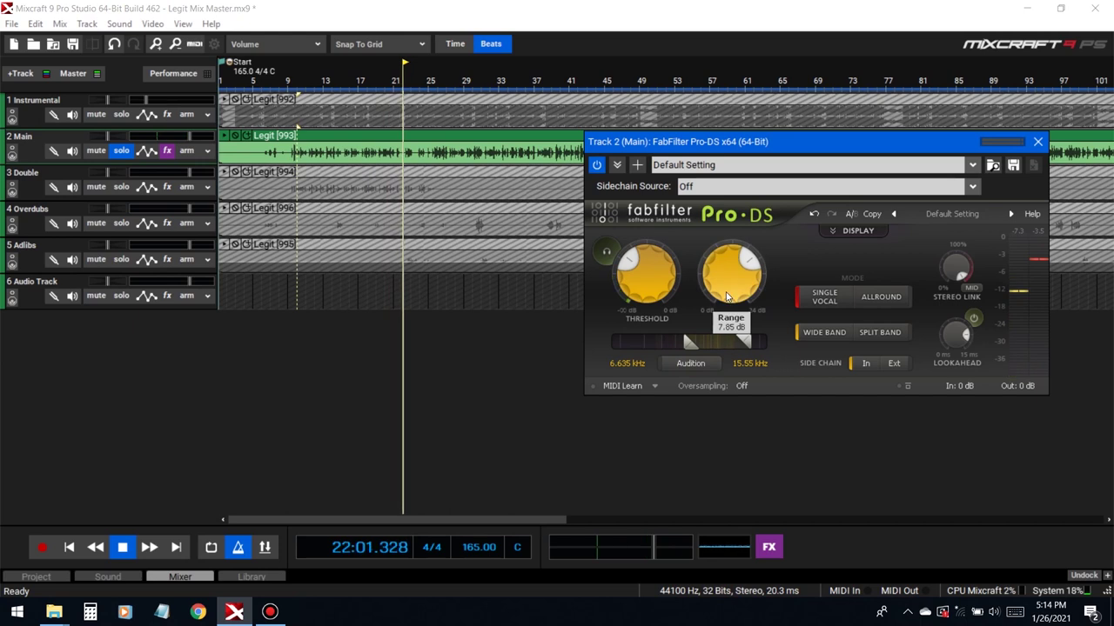
left_click(121, 114)
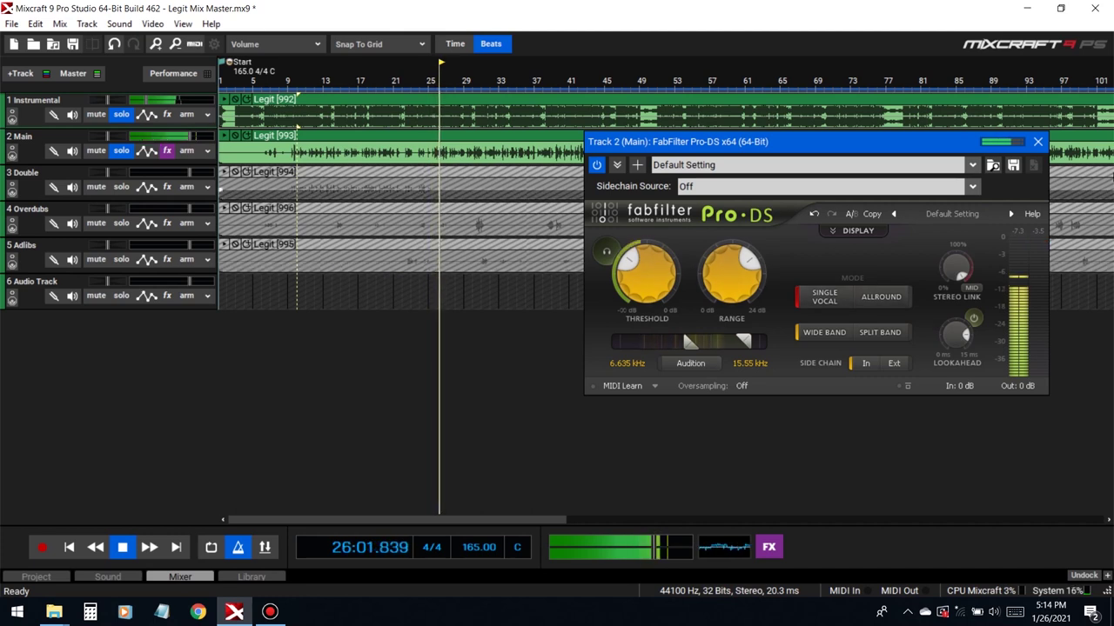
left_click(1037, 141)
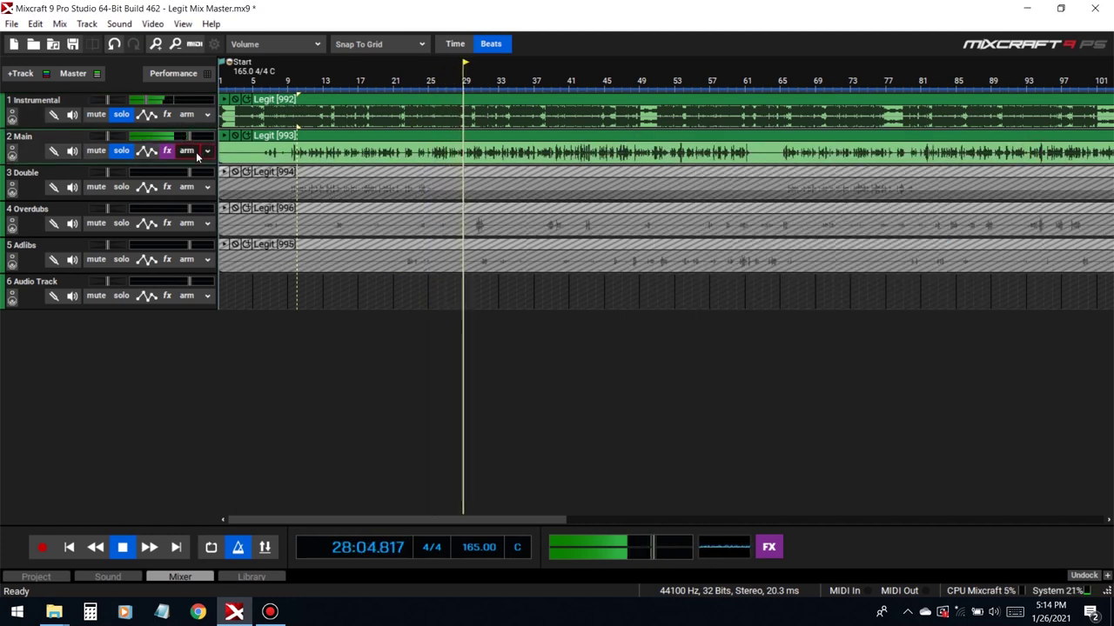
Stop playback and add Abbey Road Saturator Mono (VST3) to the Main track's effects after Pro-DS
left_click(167, 151)
left_click(249, 401)
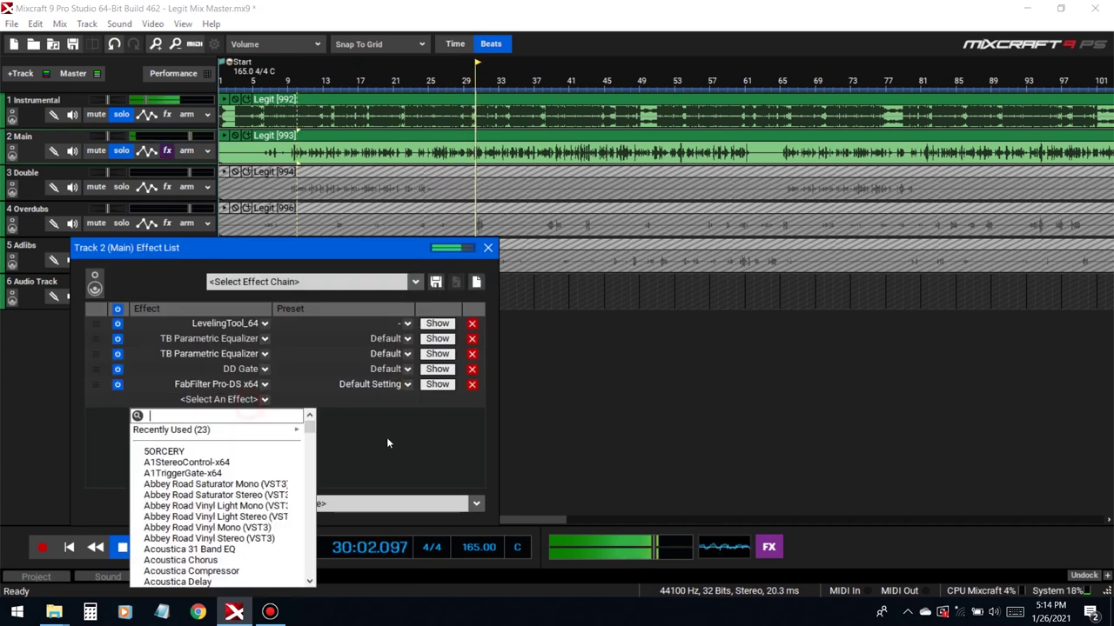
key("space")
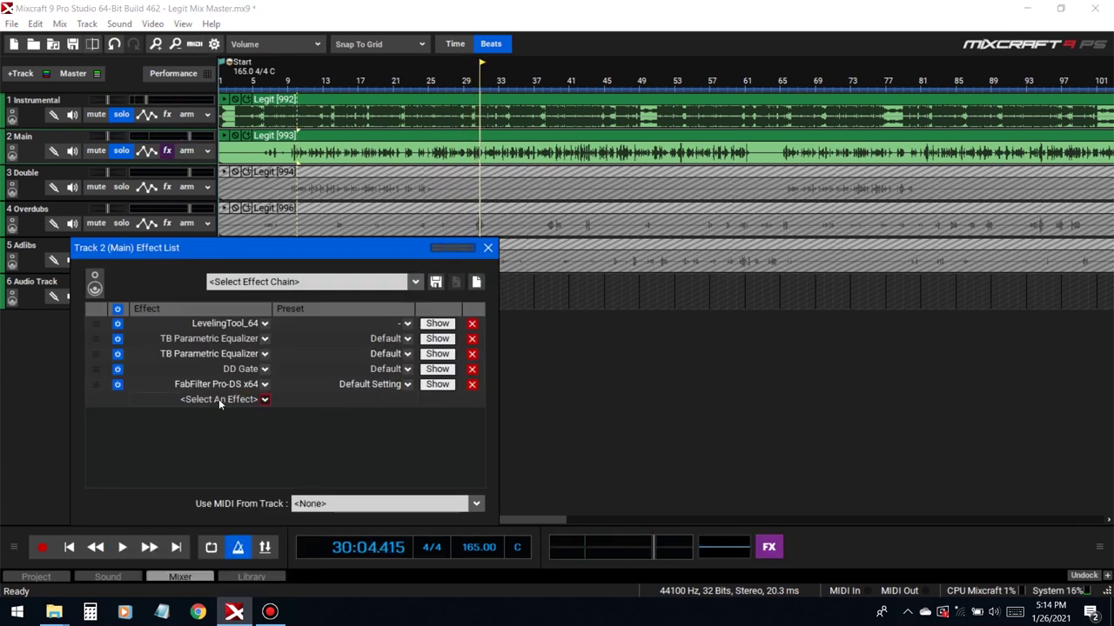
left_click(219, 399)
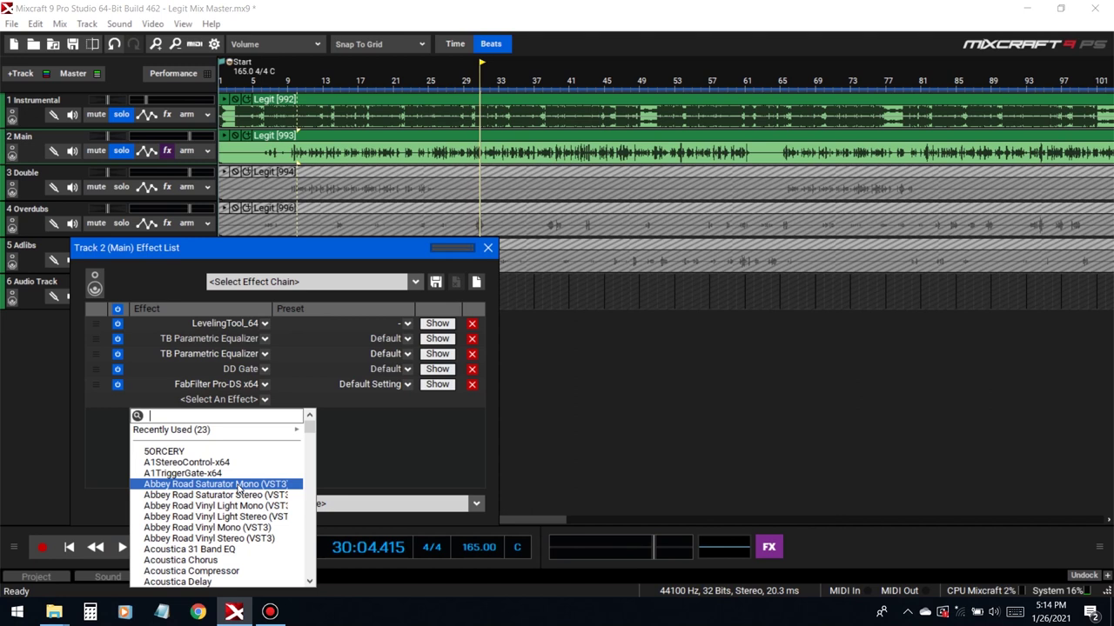
left_click(239, 484)
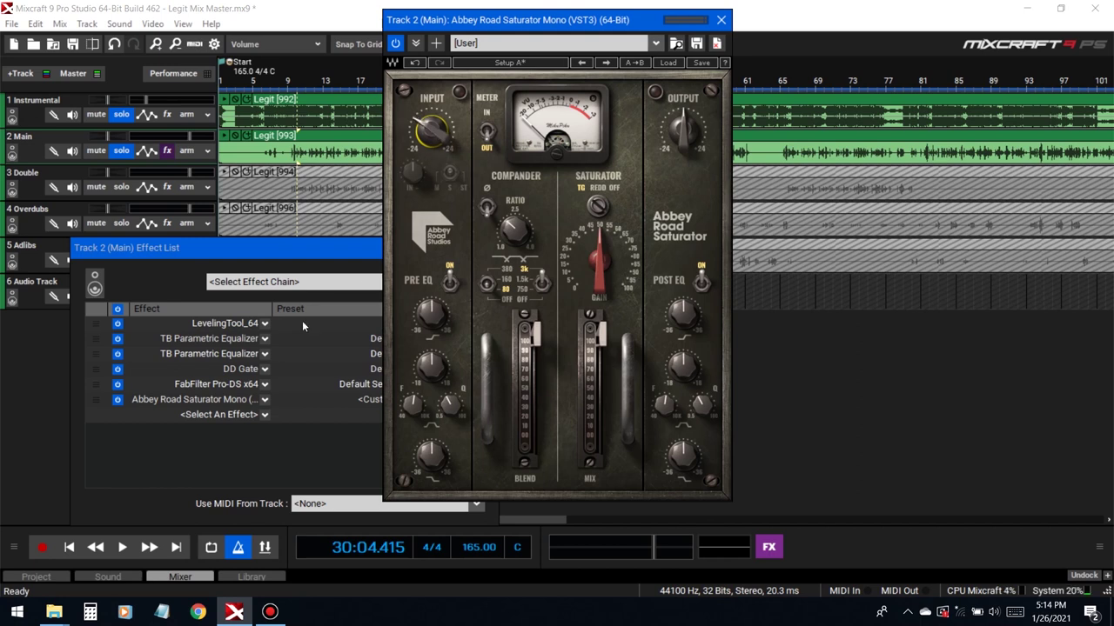
Search the effects available for the Main track, filter them by "fat" and clear the filter
left_click(243, 416)
scroll(282, 511, "down", 10)
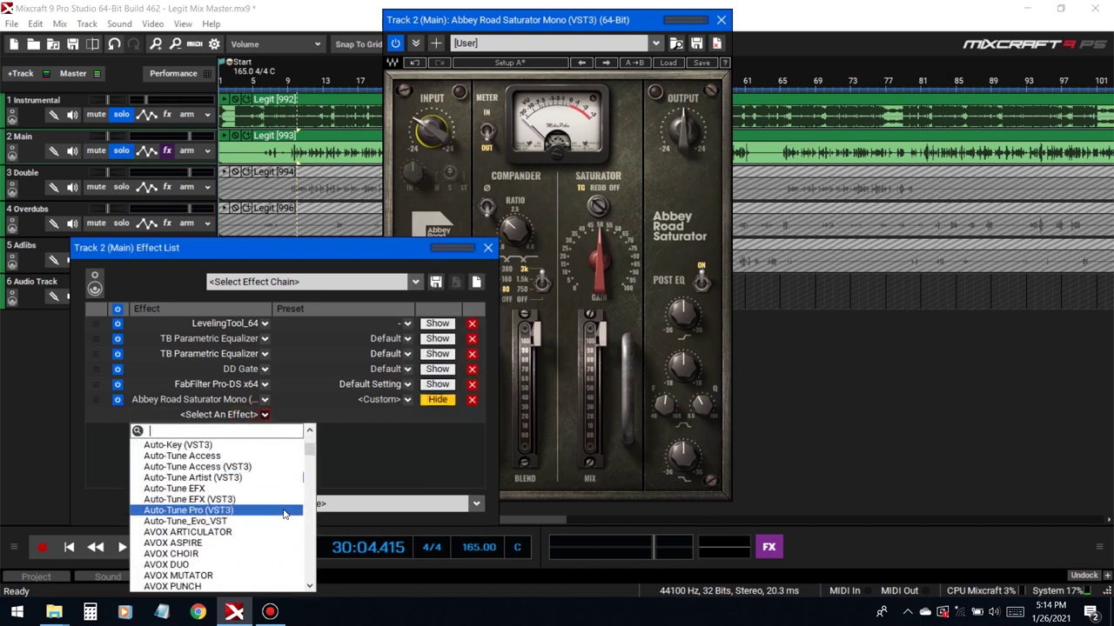
scroll(282, 511, "down", 10)
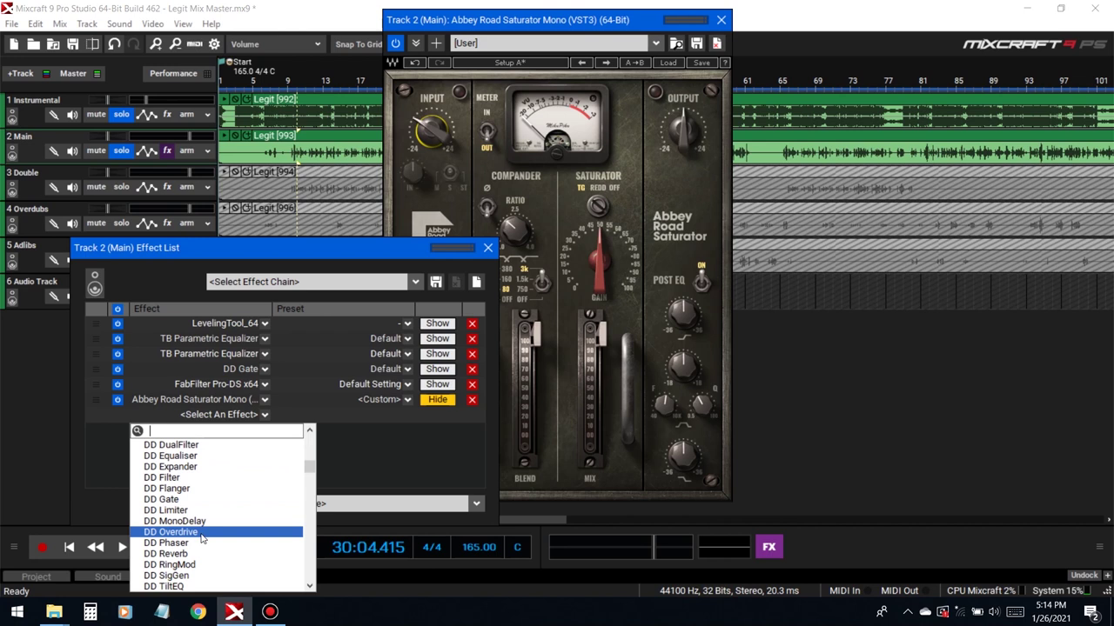
scroll(201, 538, "down", 10)
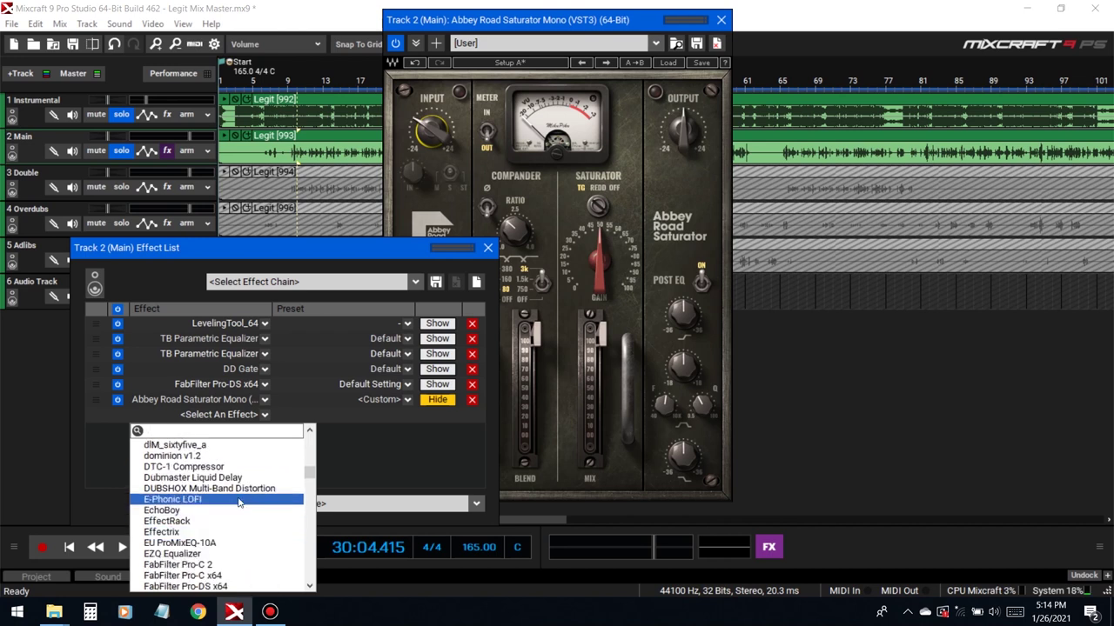
scroll(251, 511, "down", 11)
scroll(252, 512, "up", 5)
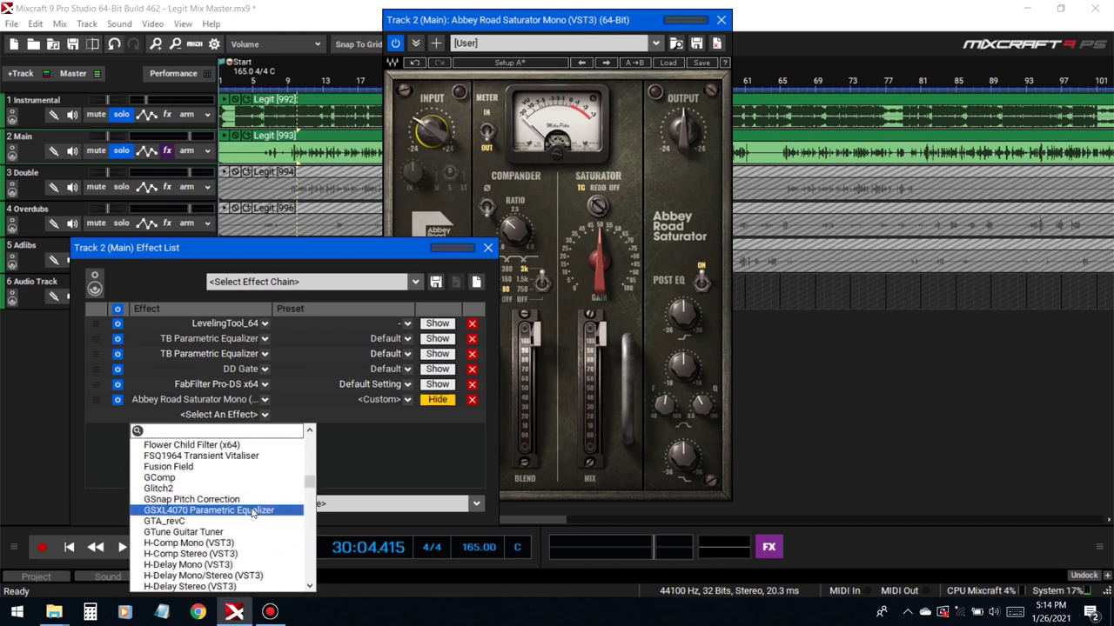
scroll(254, 515, "down", 20)
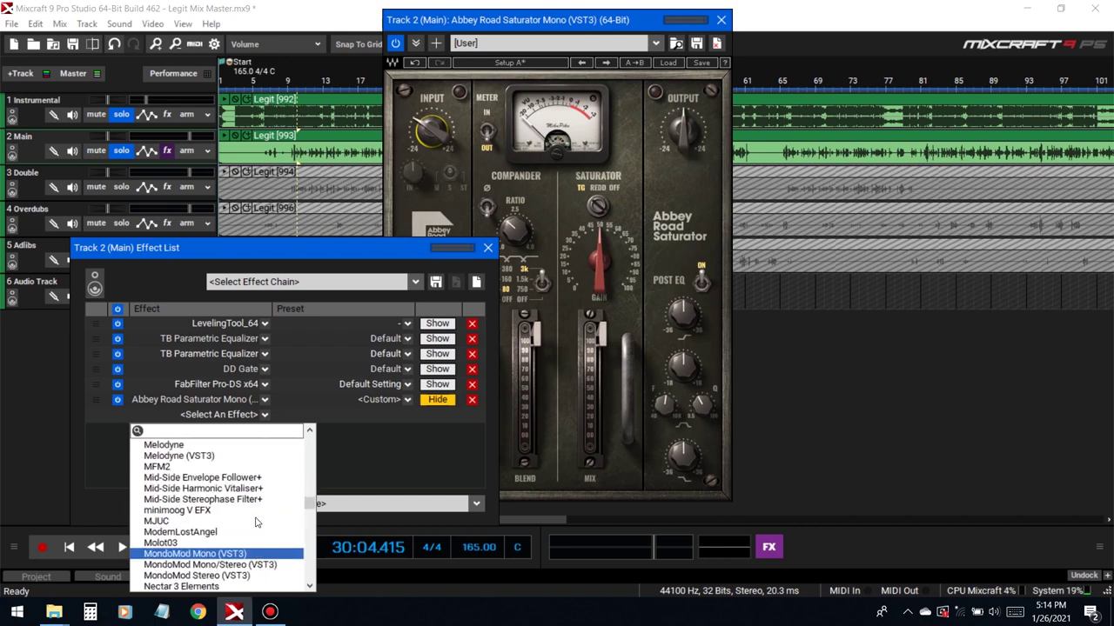
scroll(258, 520, "up", 12)
type("fat")
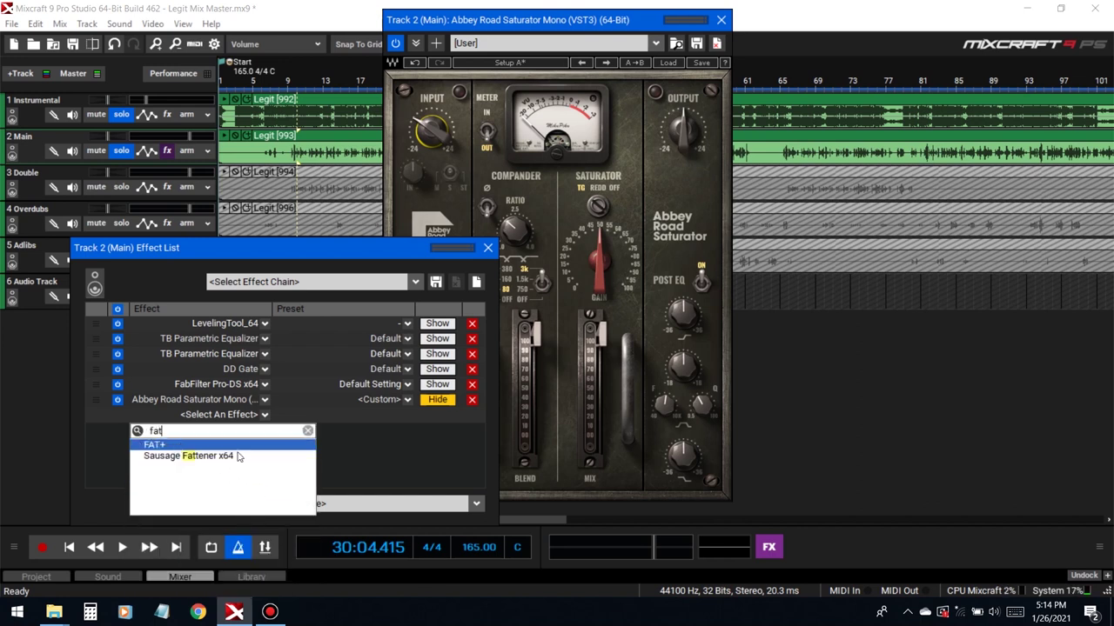
left_click(308, 432)
Try ThrillseekerVBL after the Abbey Road Saturator on the Main track, close its window and remove it from the effects
scroll(307, 505, "down", 5)
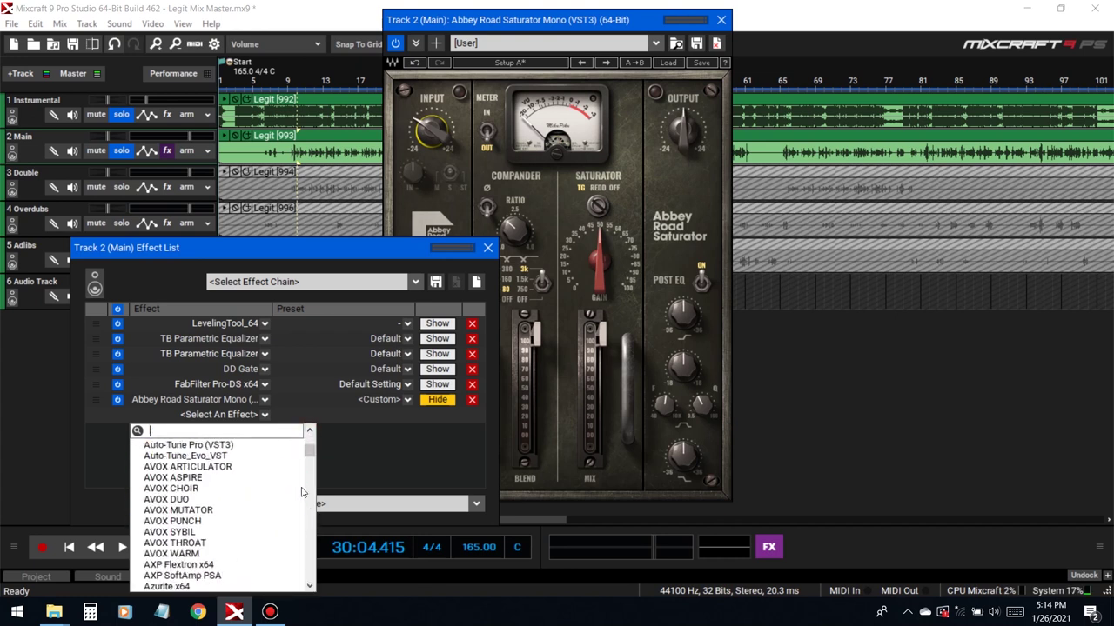
left_click_drag(310, 457, 288, 530)
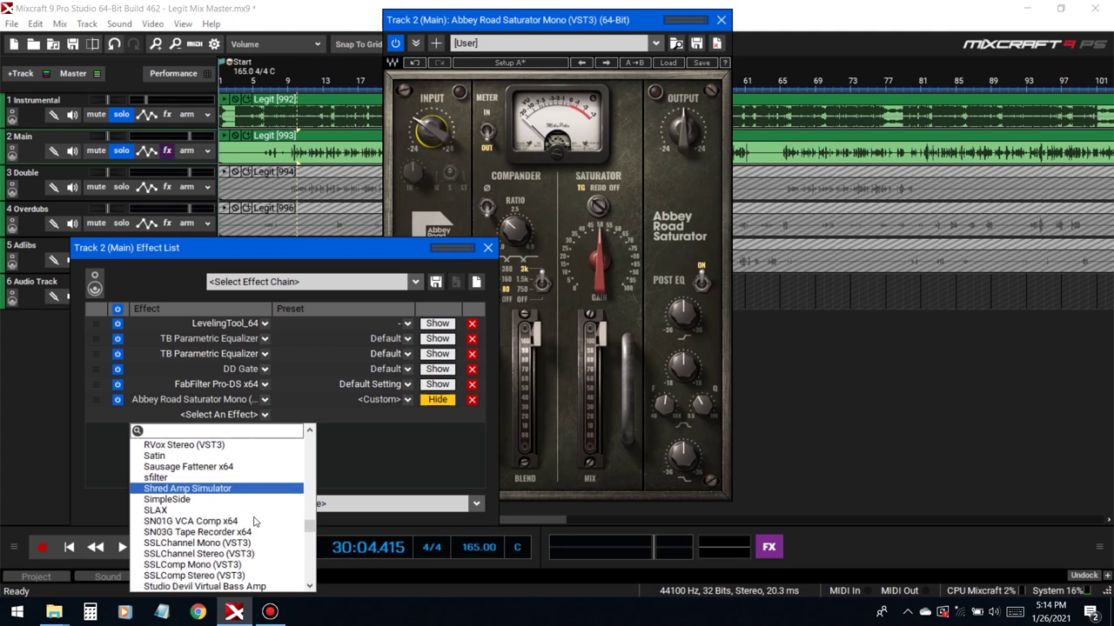
scroll(246, 525, "up", 1)
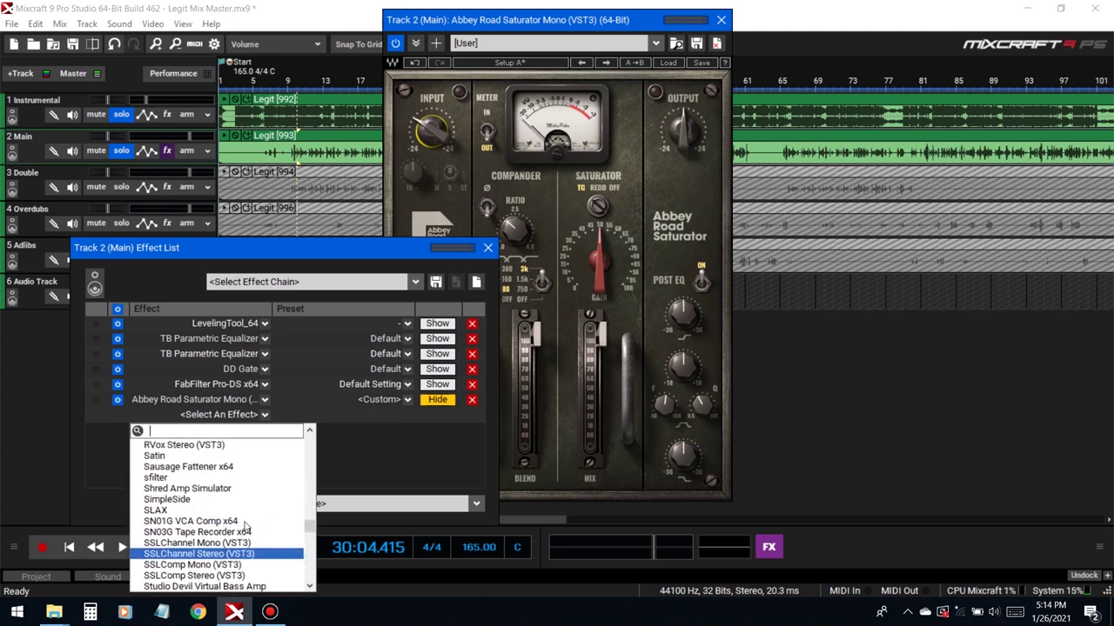
scroll(230, 522, "down", 3)
scroll(239, 524, "down", 6)
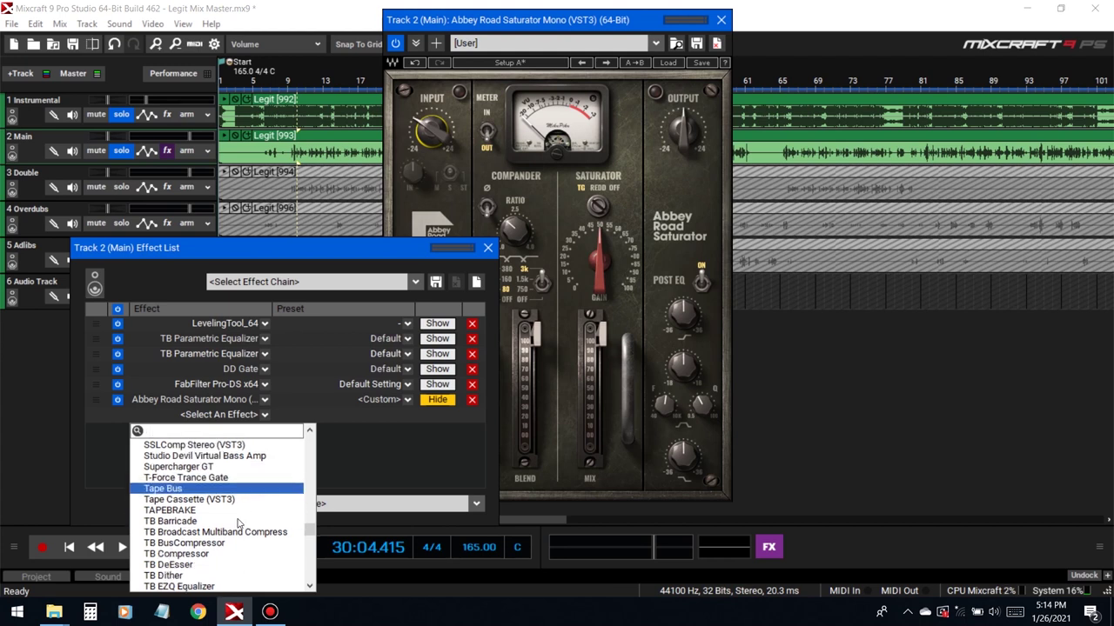
scroll(243, 520, "down", 8)
scroll(226, 548, "up", 2)
scroll(220, 561, "up", 1)
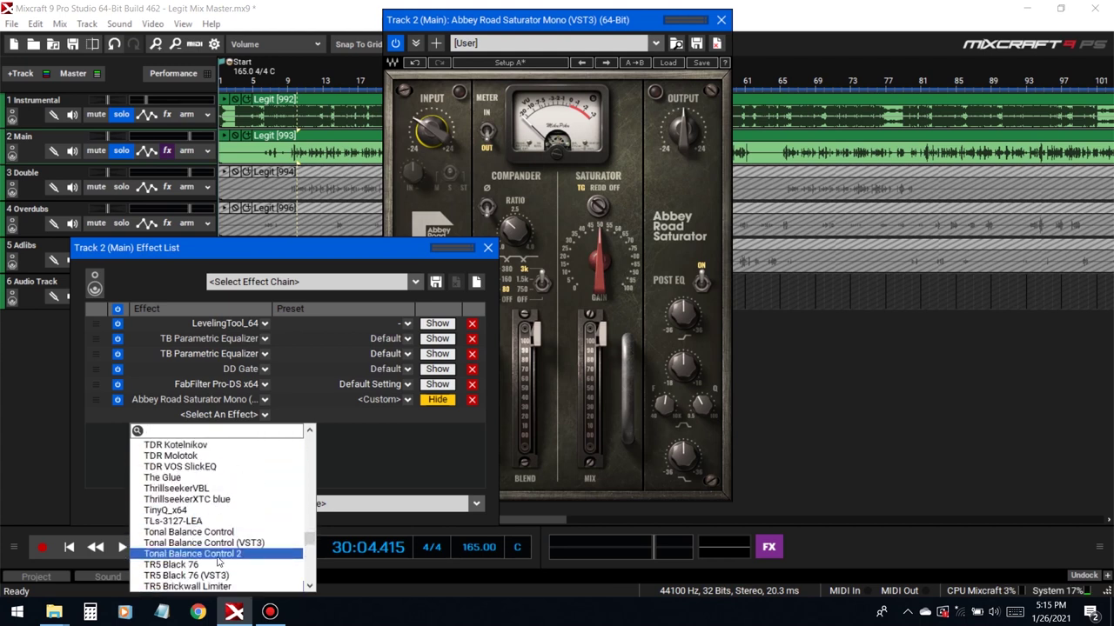
left_click(207, 492)
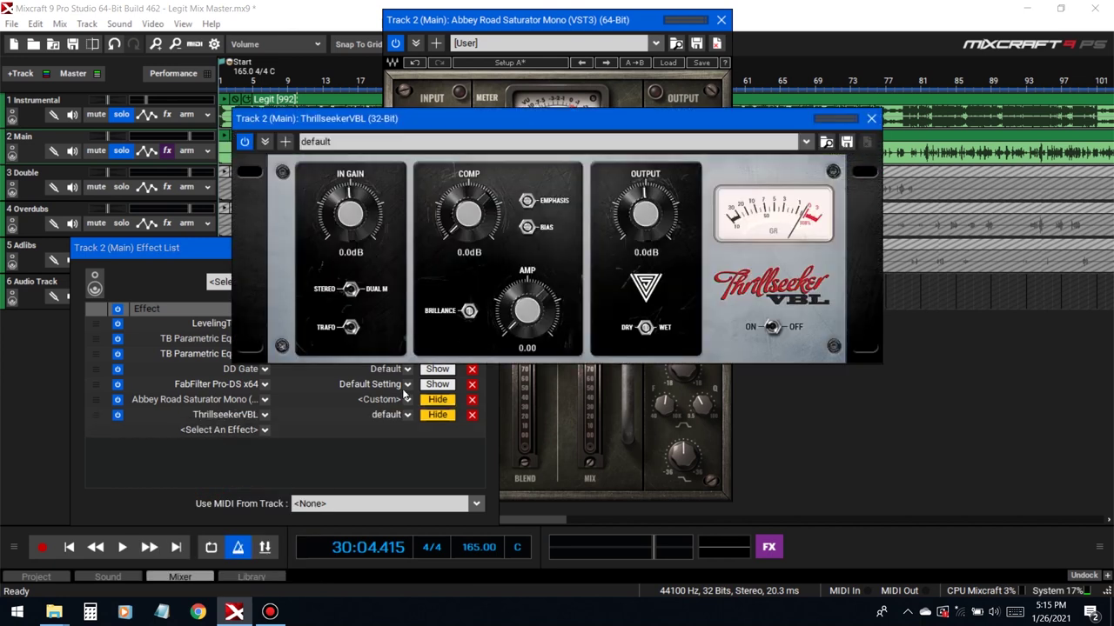
left_click(873, 120)
left_click(471, 415)
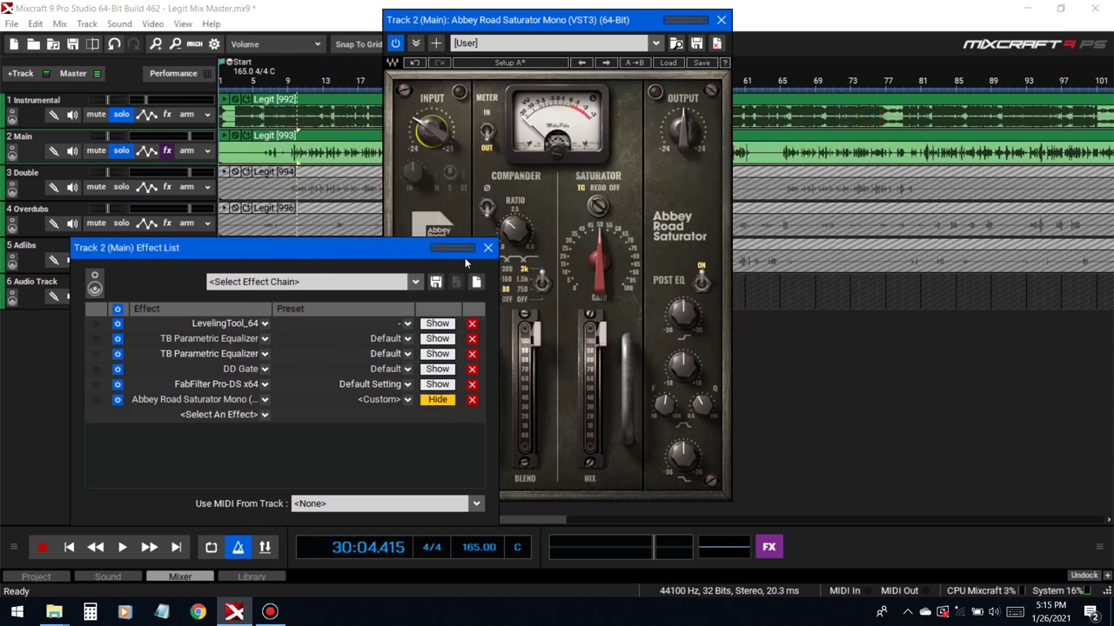
While playing from bar 15, set the saturator's gain to about 40 and mix to about 50, adjust its output, close it and stop playback
left_click(487, 247)
left_click(343, 81)
key("space")
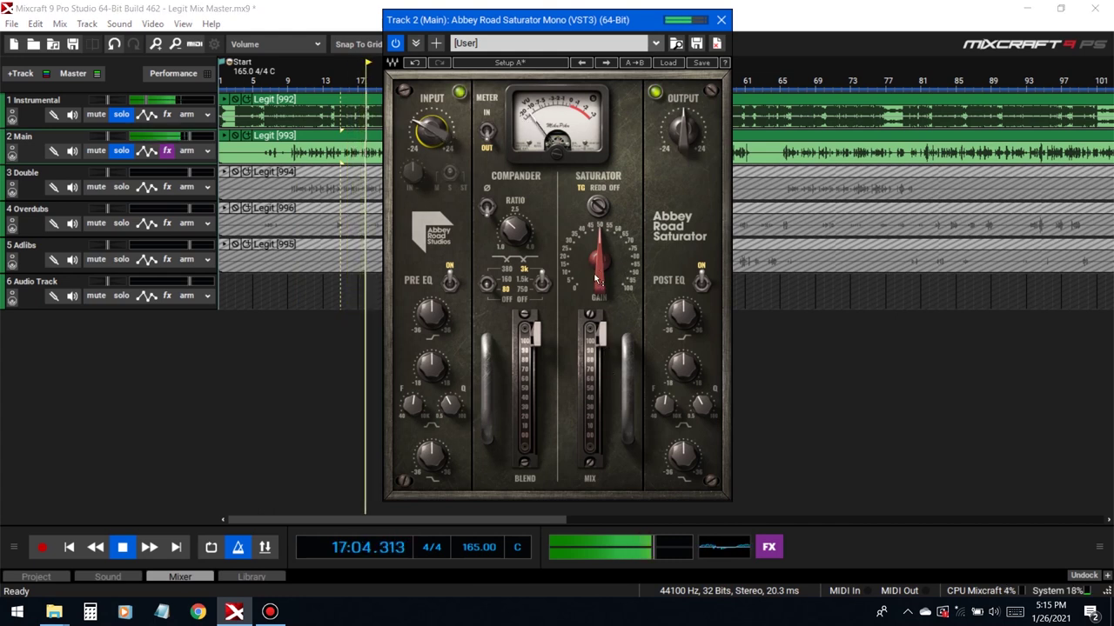
left_click_drag(599, 265, 600, 253)
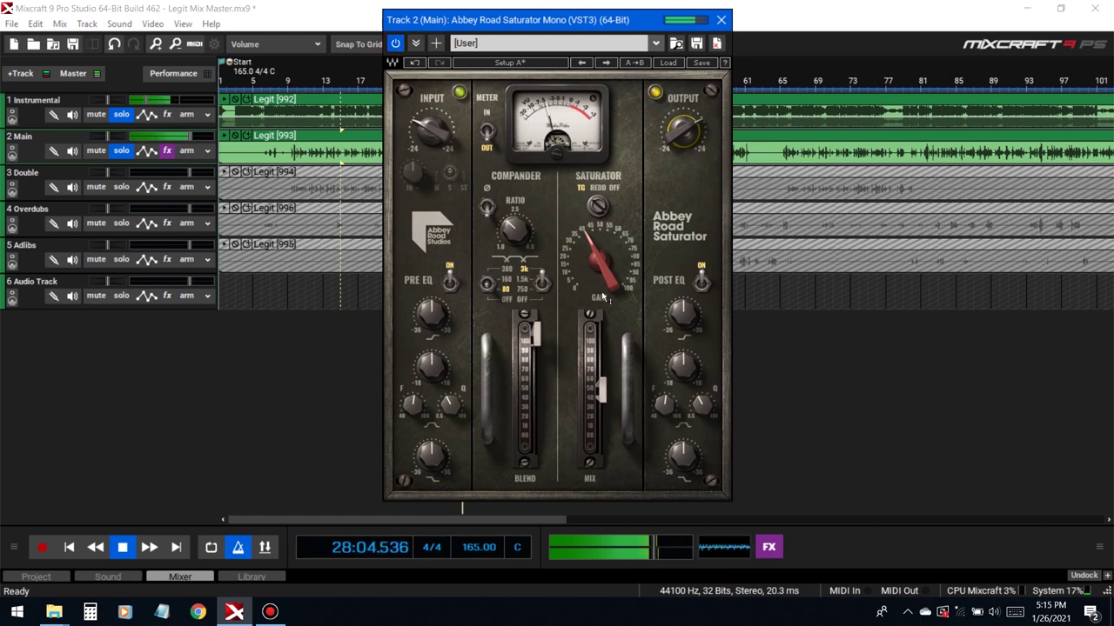
left_click(721, 20)
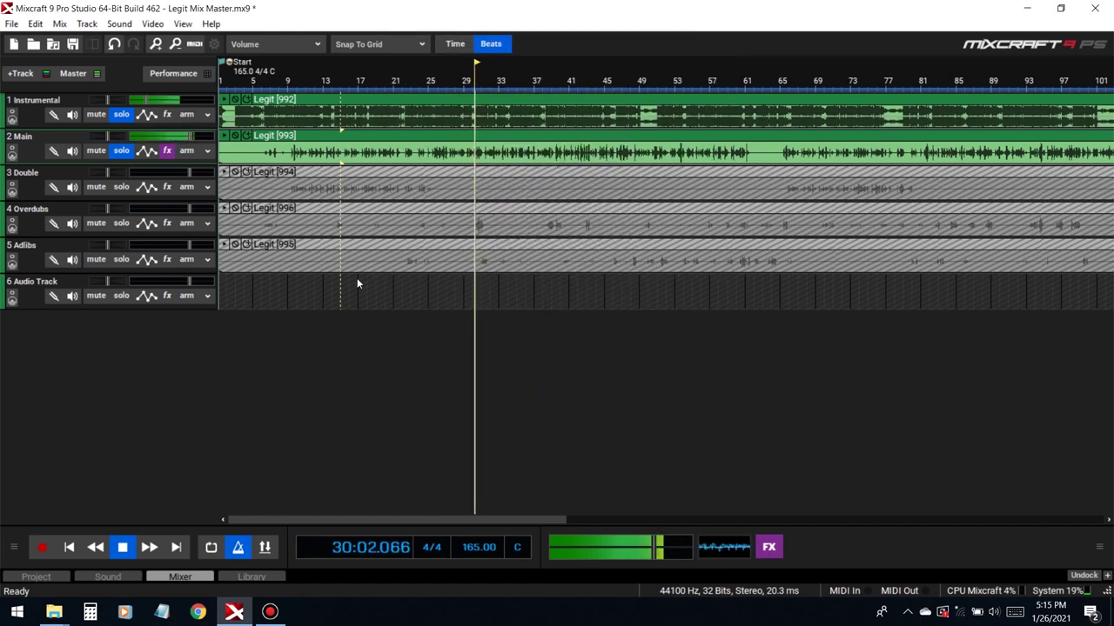
key("space")
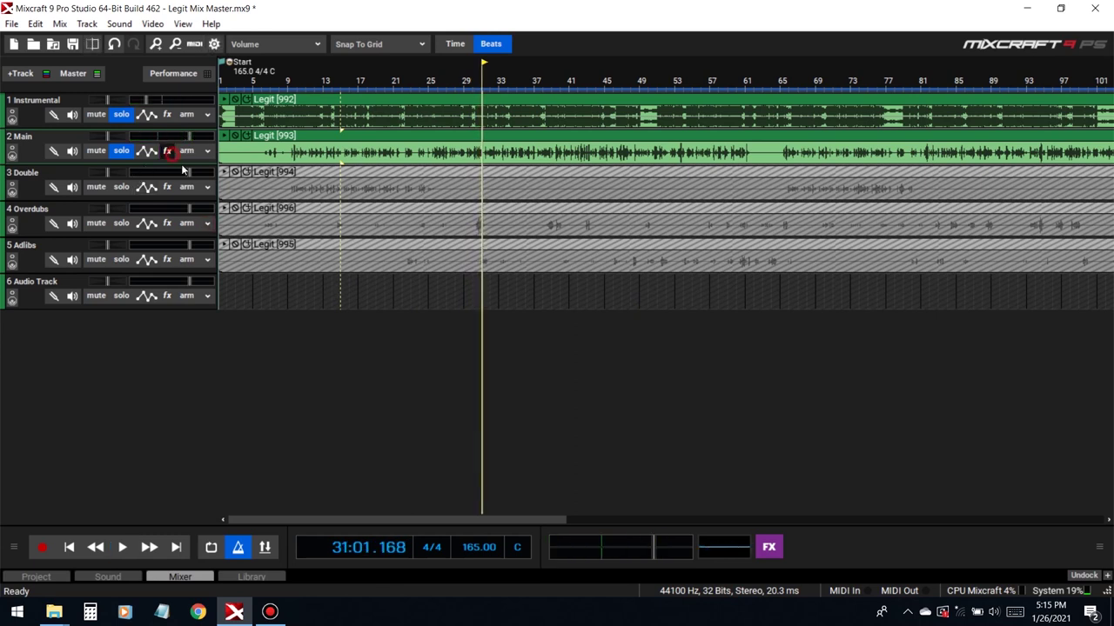
Reopen the Main track's effect list, add GComp after the Abbey Road Saturator and close the GComp window
left_click(170, 153)
left_click(221, 416)
key("Escape")
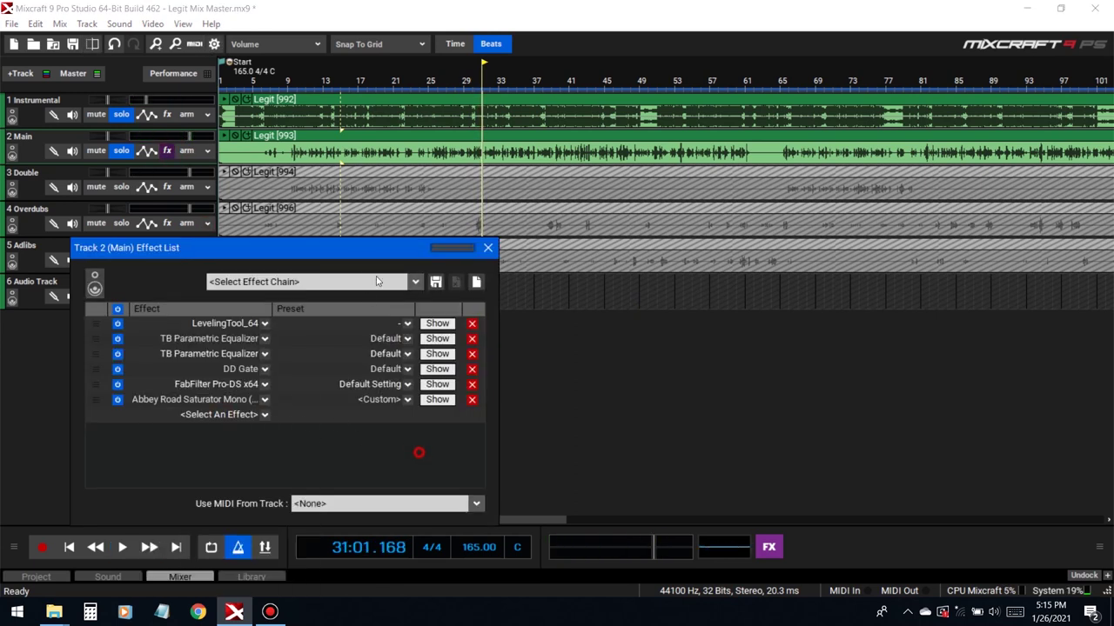
left_click_drag(368, 250, 522, 199)
left_click(381, 364)
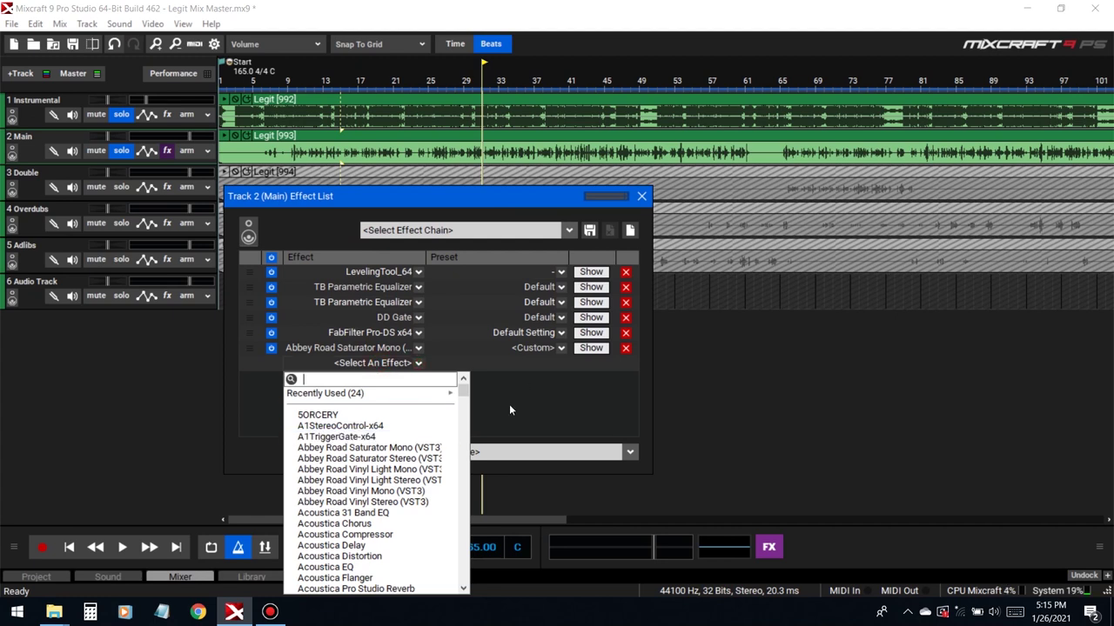
type("gc")
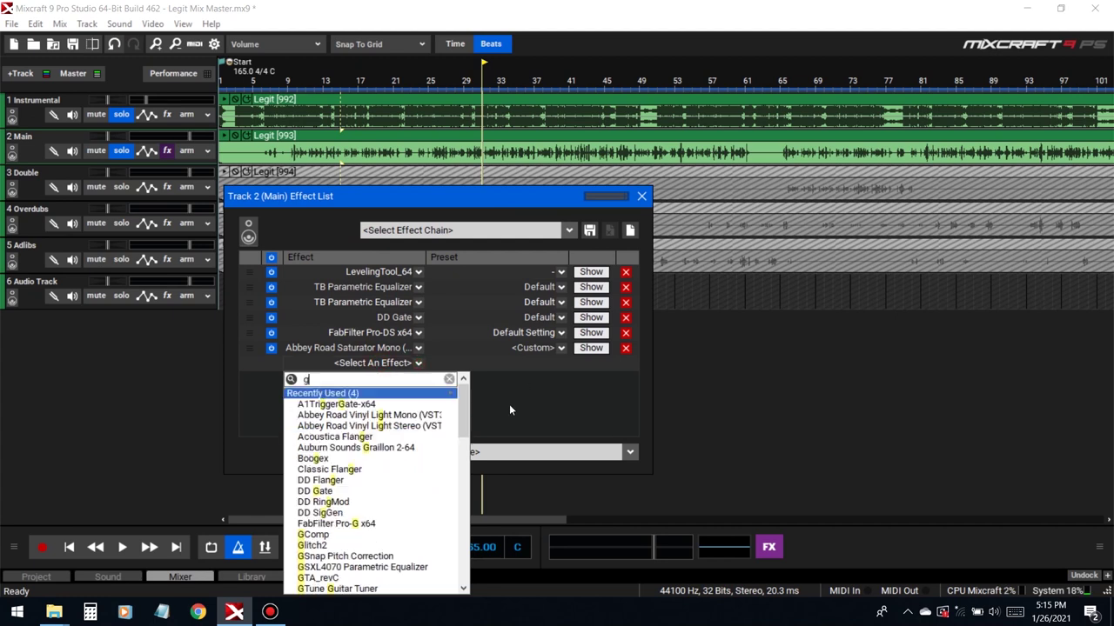
left_click(342, 395)
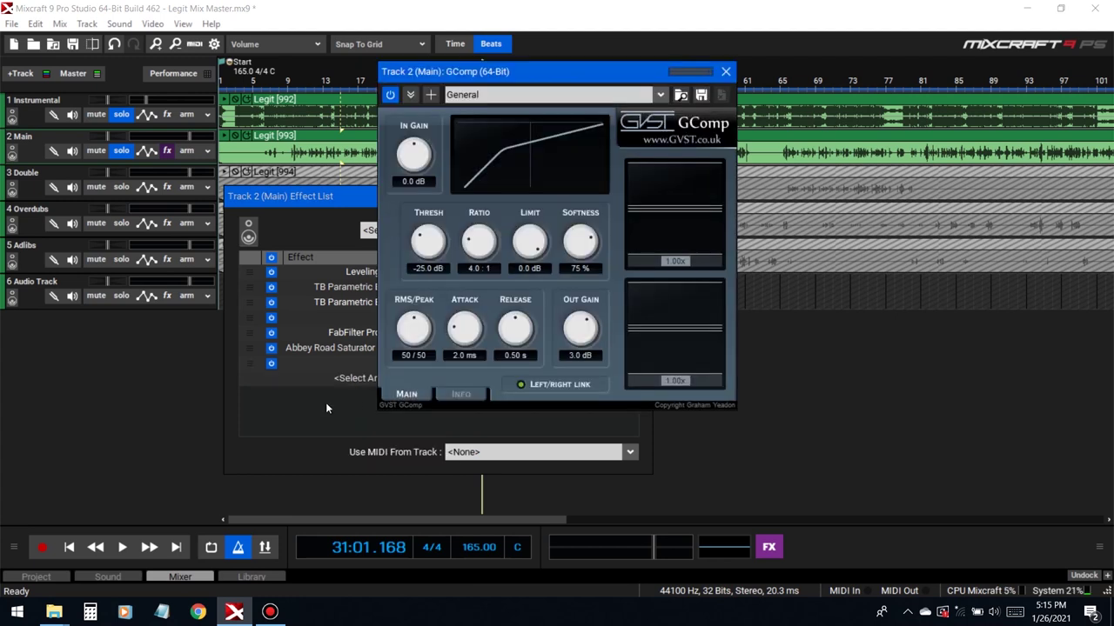
left_click(726, 71)
Add Wider to the Main track at 6% width, place it before GComp and close its window
left_click(394, 378)
type("wide")
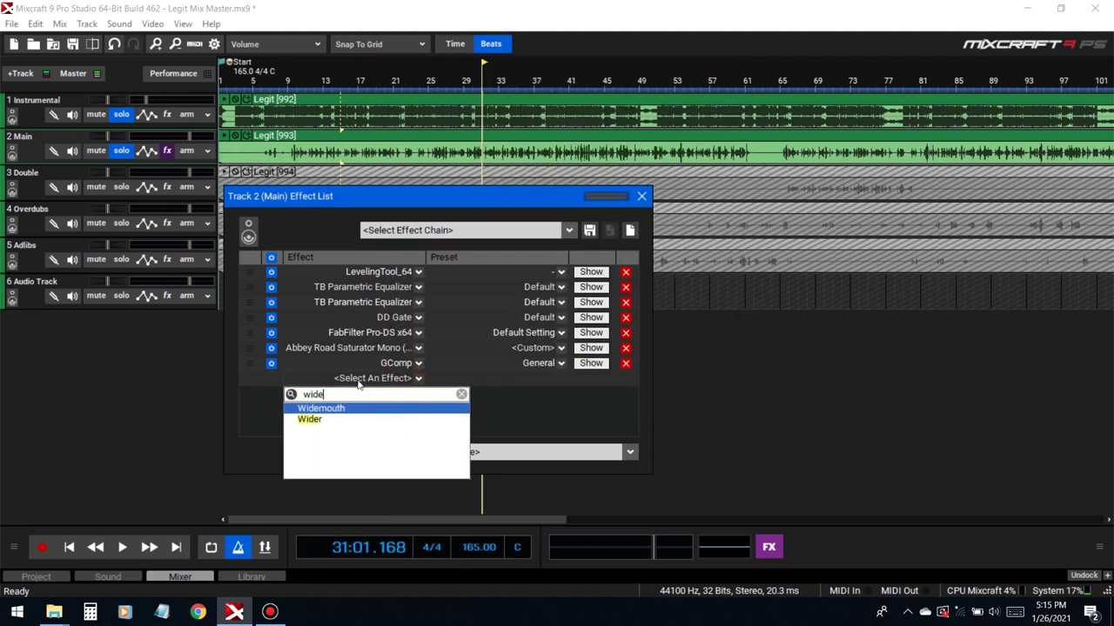
left_click(334, 419)
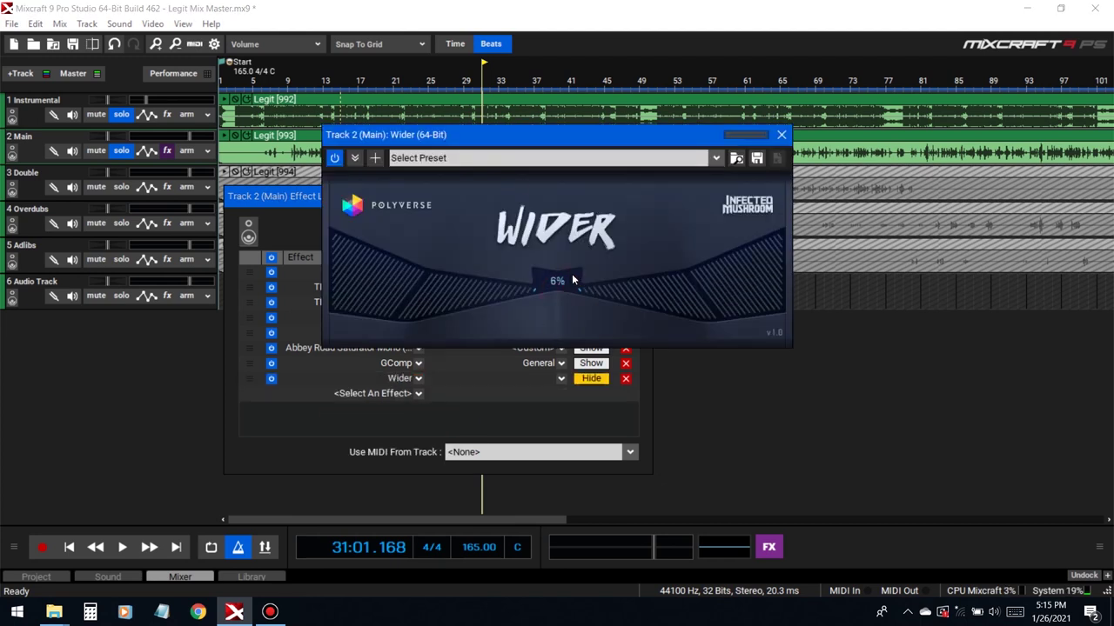
left_click_drag(496, 144, 506, 163)
left_click_drag(271, 379, 271, 350)
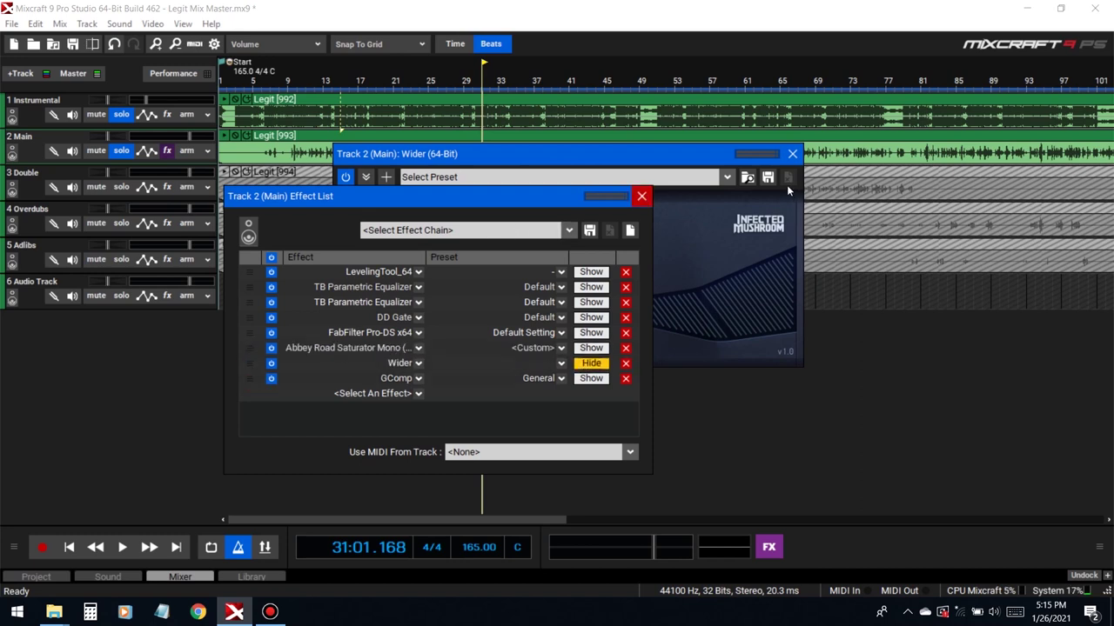
left_click(792, 154)
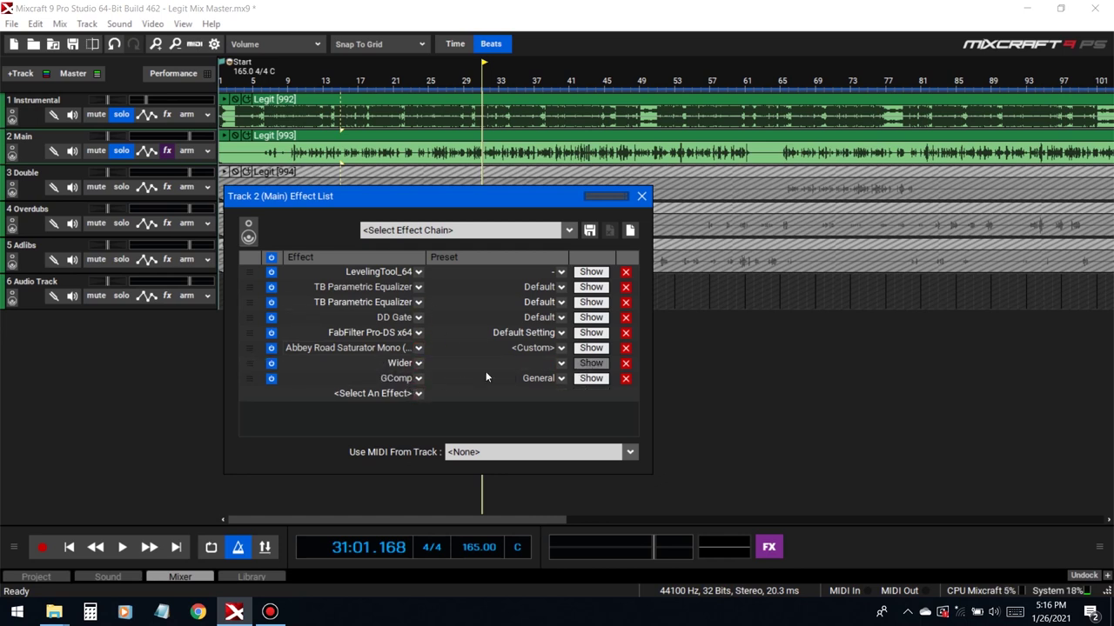
Try Wider ahead of the Abbey Road Saturator, return it to after the saturator and briefly play from bar 27
left_click_drag(249, 363, 250, 349)
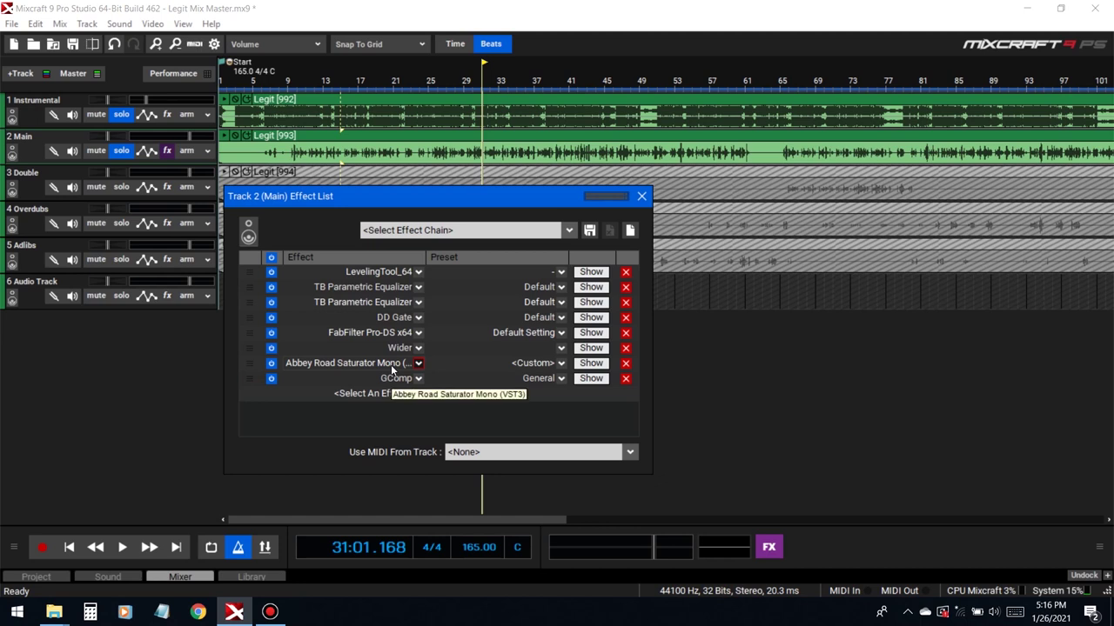
left_click_drag(250, 348, 254, 376)
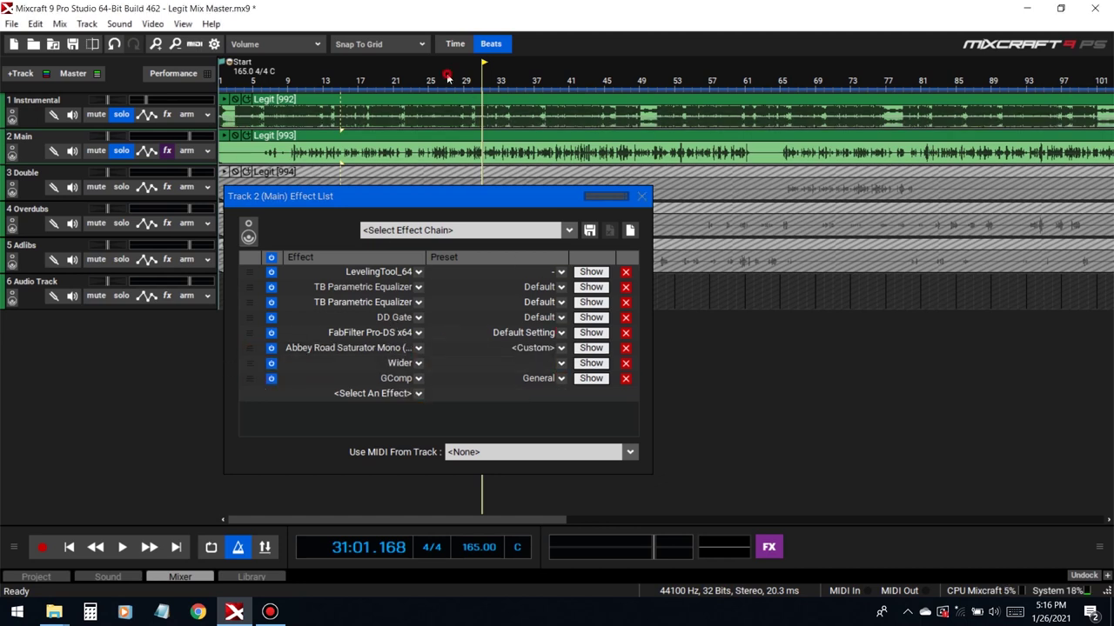
key("space")
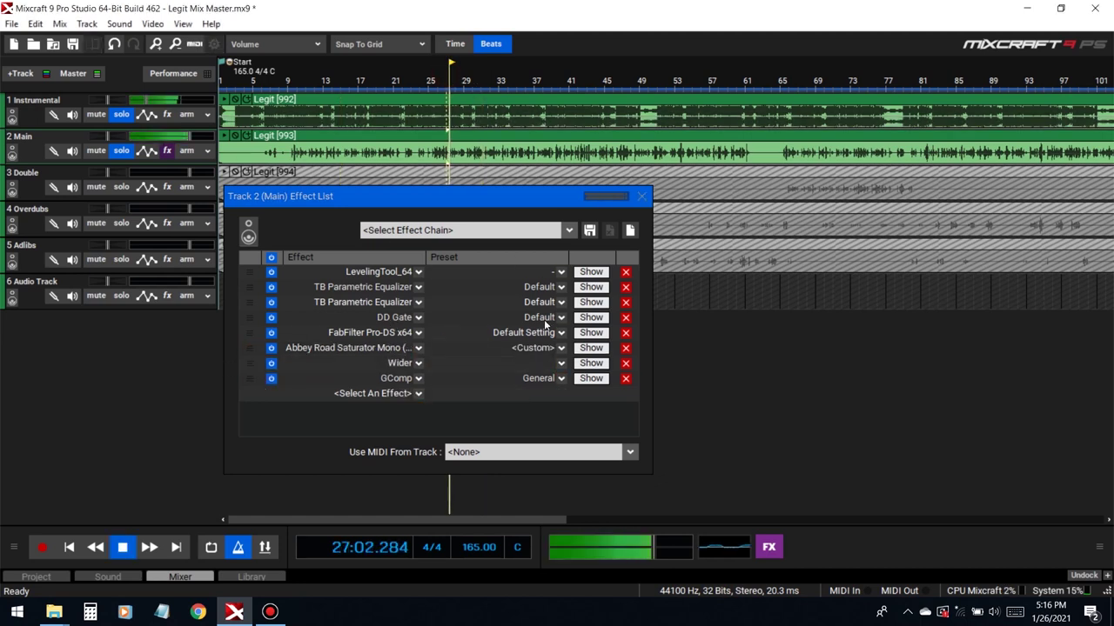
key("space")
In GComp, set the threshold to -18 dB, the ratio to 2:1 and the limit to -1 dB
left_click(582, 383)
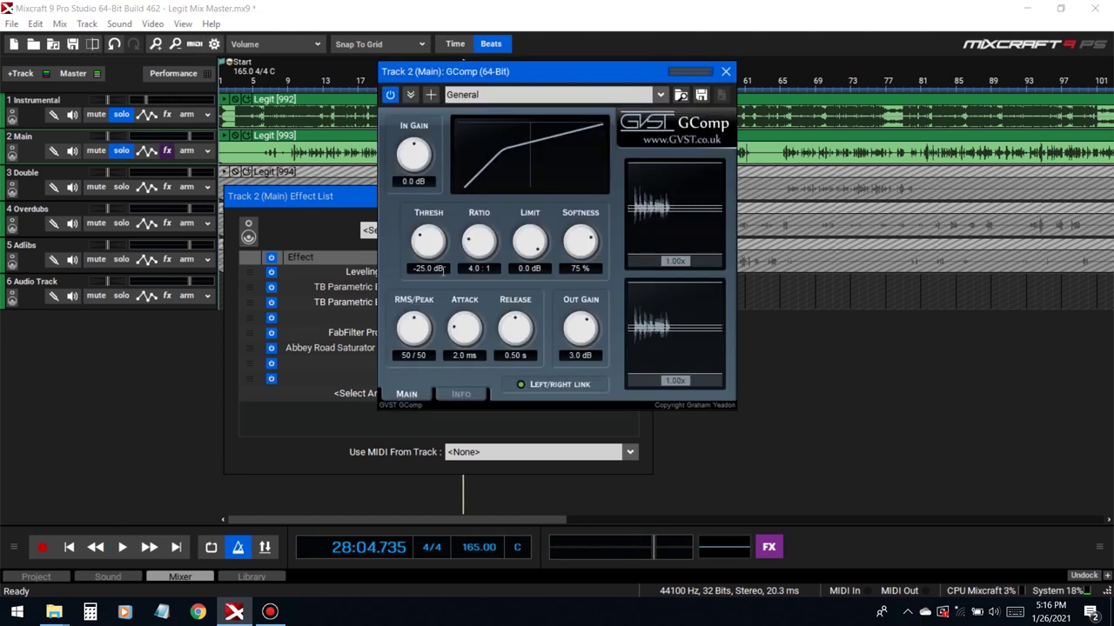
left_click(443, 269)
type("-18")
key("Tab")
type("3")
left_click(495, 302)
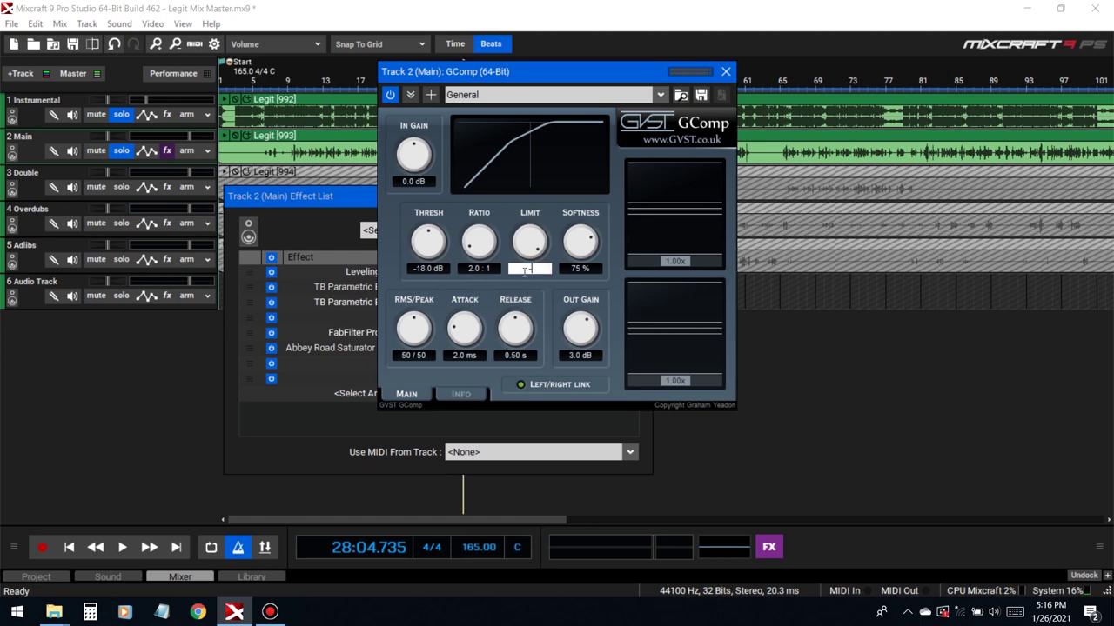
left_click(532, 287)
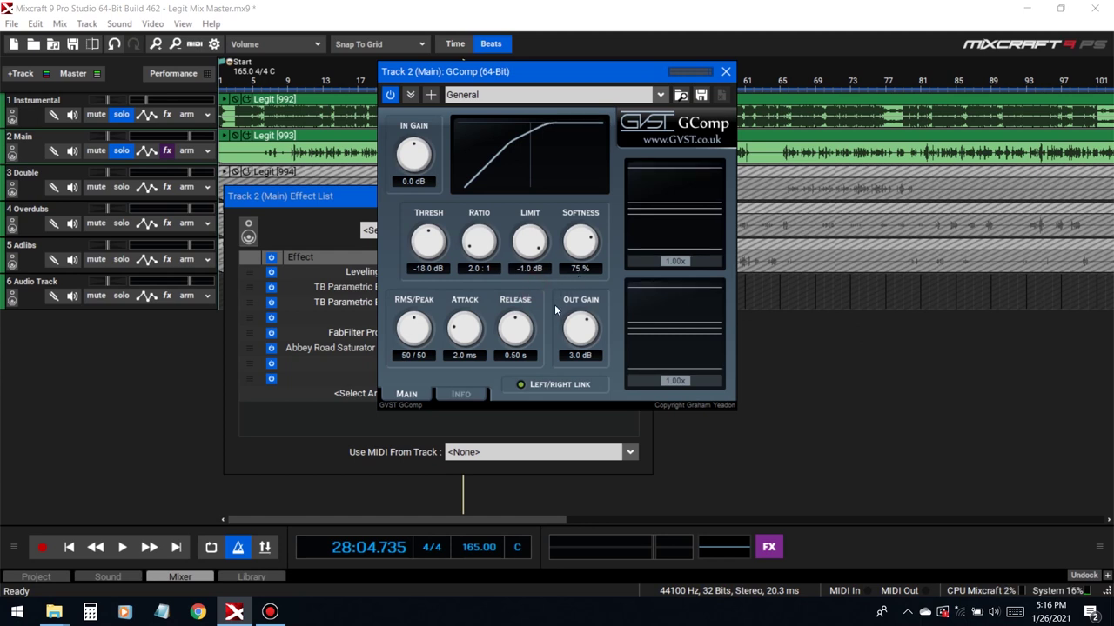
Close the Main track's effect list, move the GComp window clear of the tracks and set its softness to 80%
left_click(334, 215)
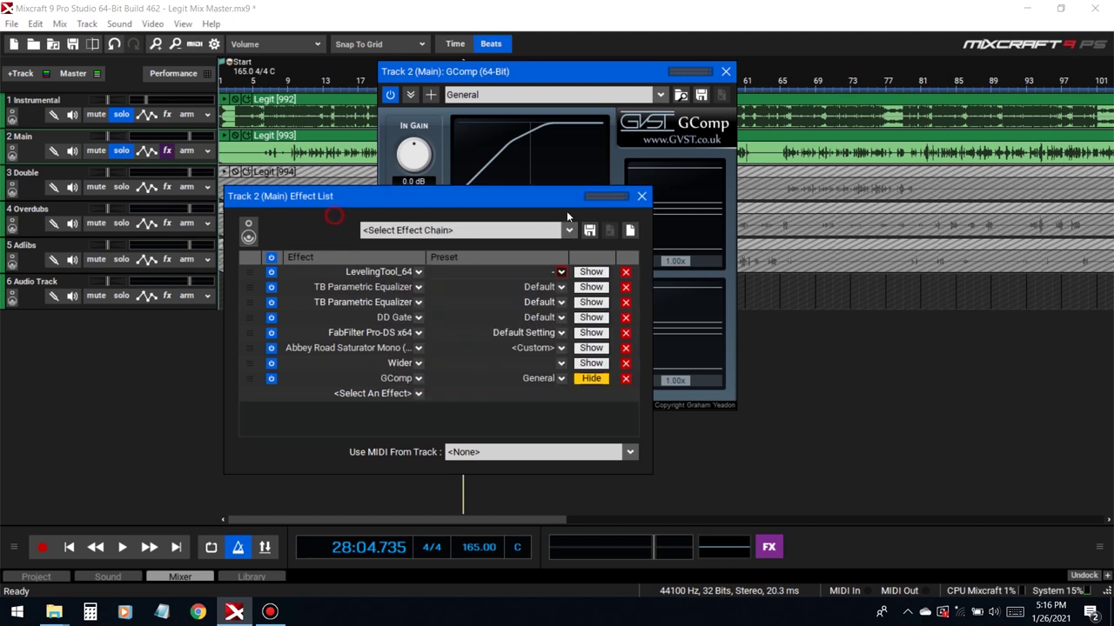
left_click(640, 195)
left_click_drag(561, 73, 766, 95)
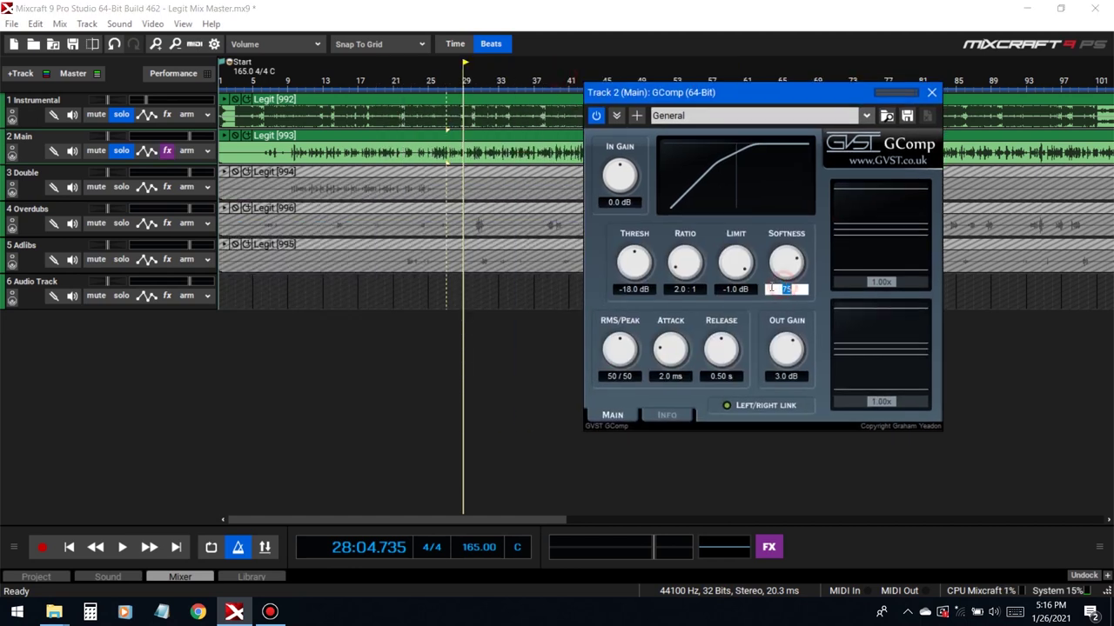
type("80")
key("Return")
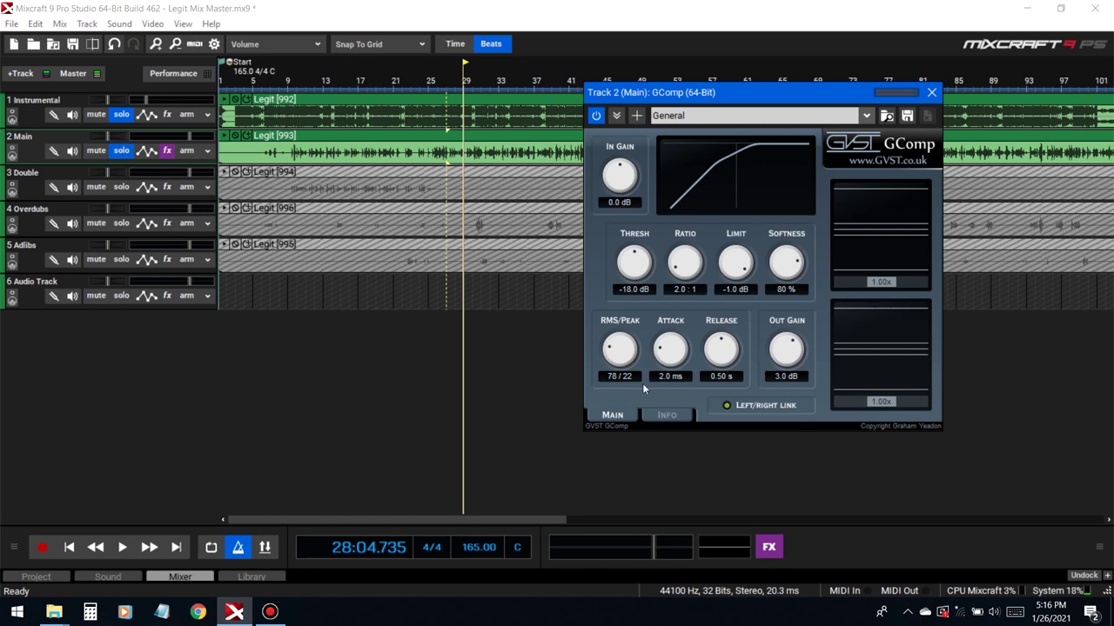
Set GComp's RMS/Peak balance to 80/20 and start playback from bar 13
double_click(639, 388)
type("80/20")
left_click(323, 83)
key("space")
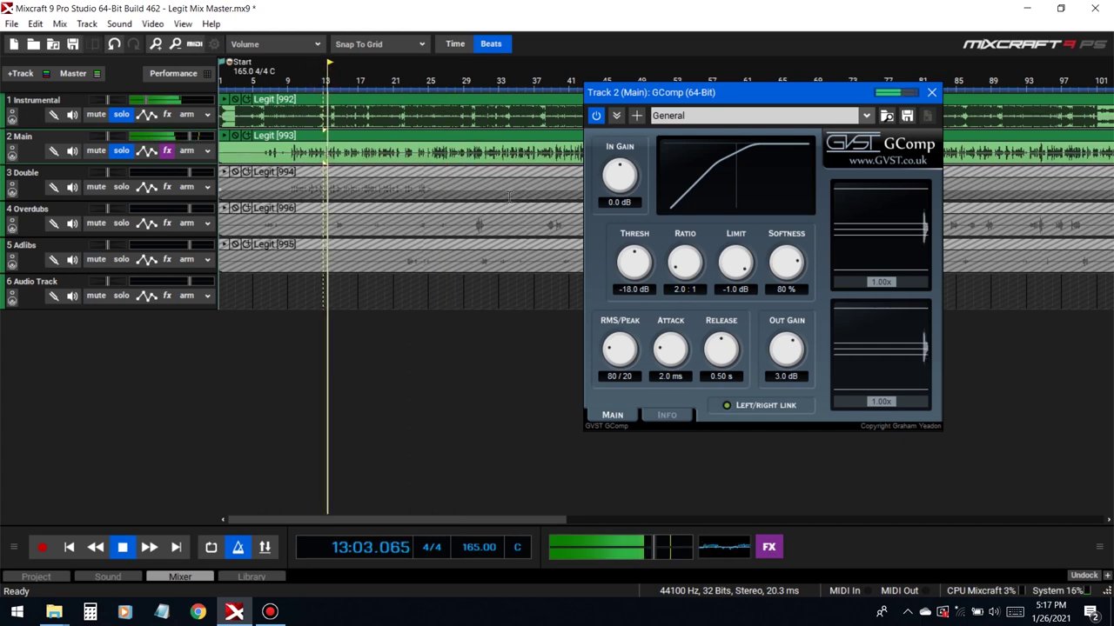
Reposition the GComp window, pause playback to set the threshold to -22 dB and resume playing
left_click_drag(653, 97, 612, 107)
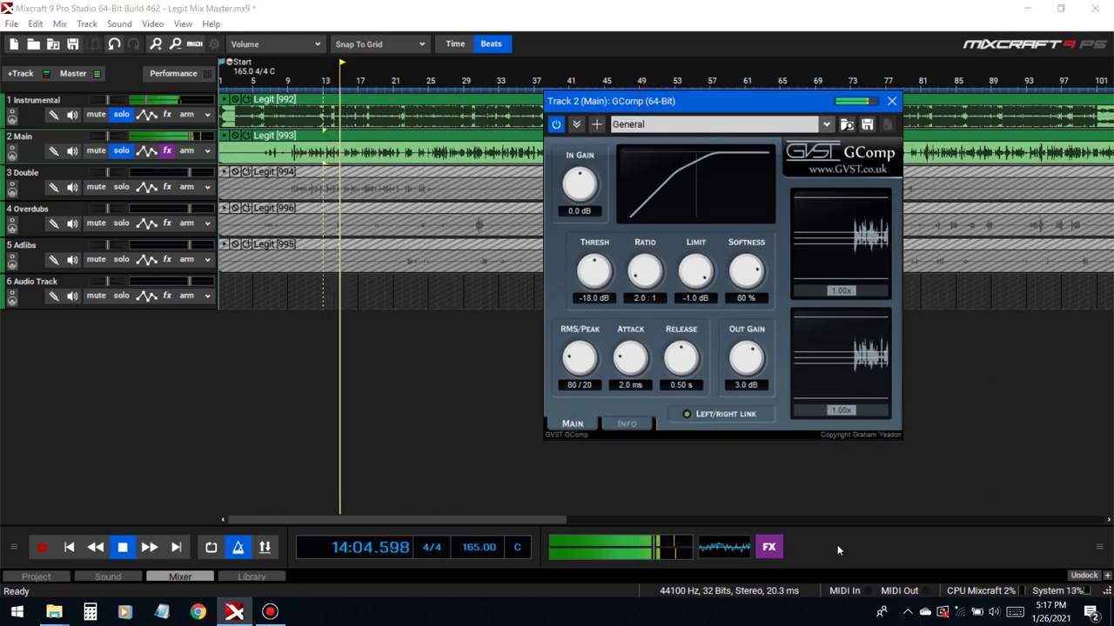
key("space")
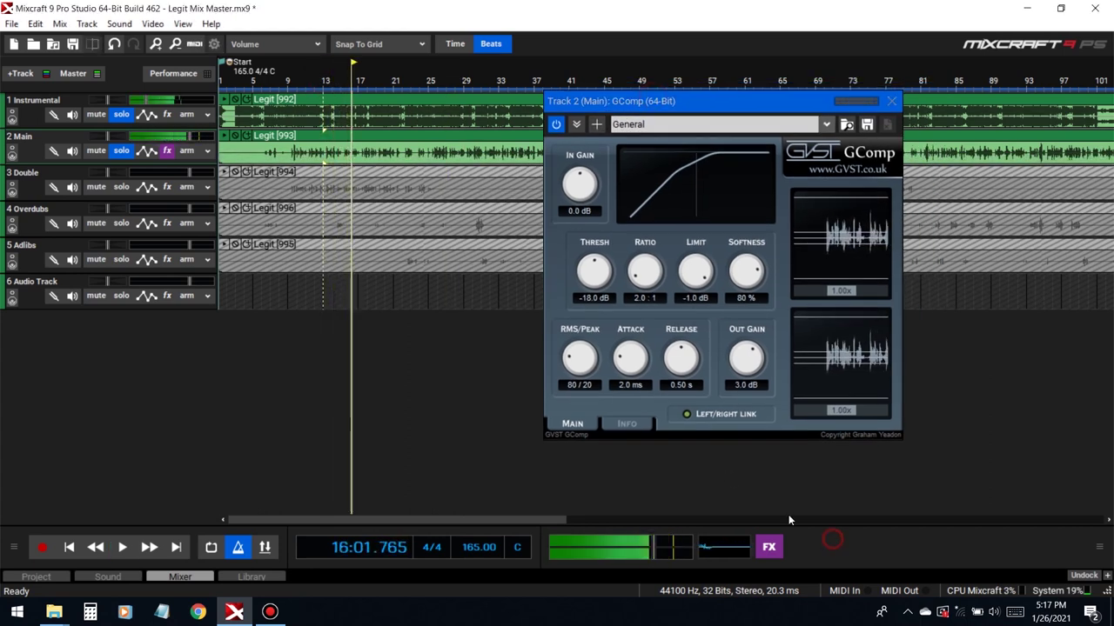
double_click(605, 298)
type("-")
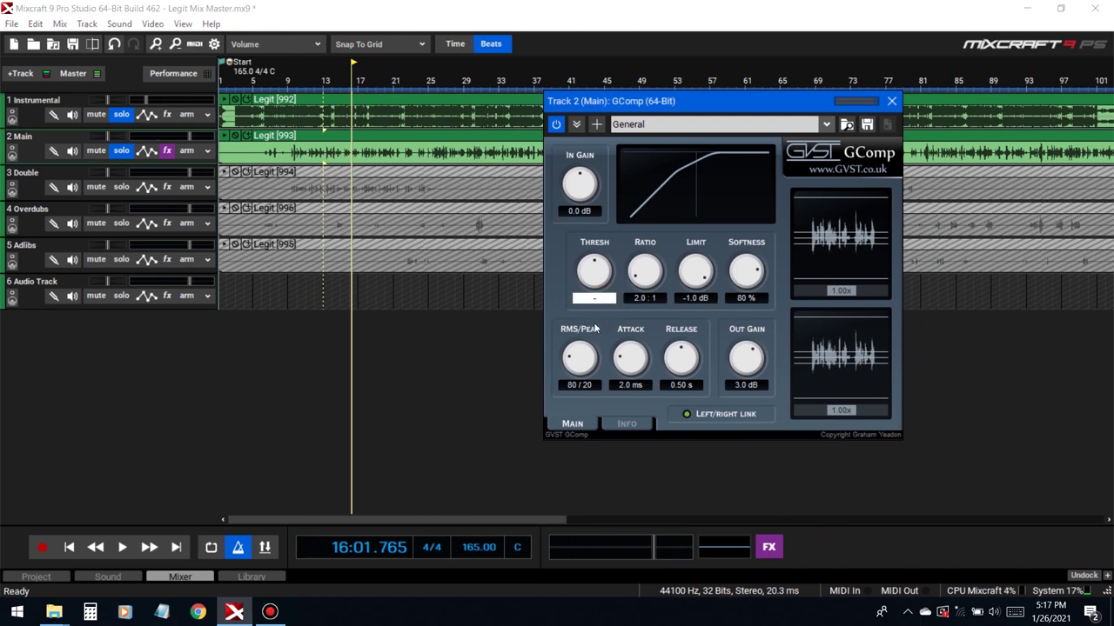
type("22")
key("Return")
key("space")
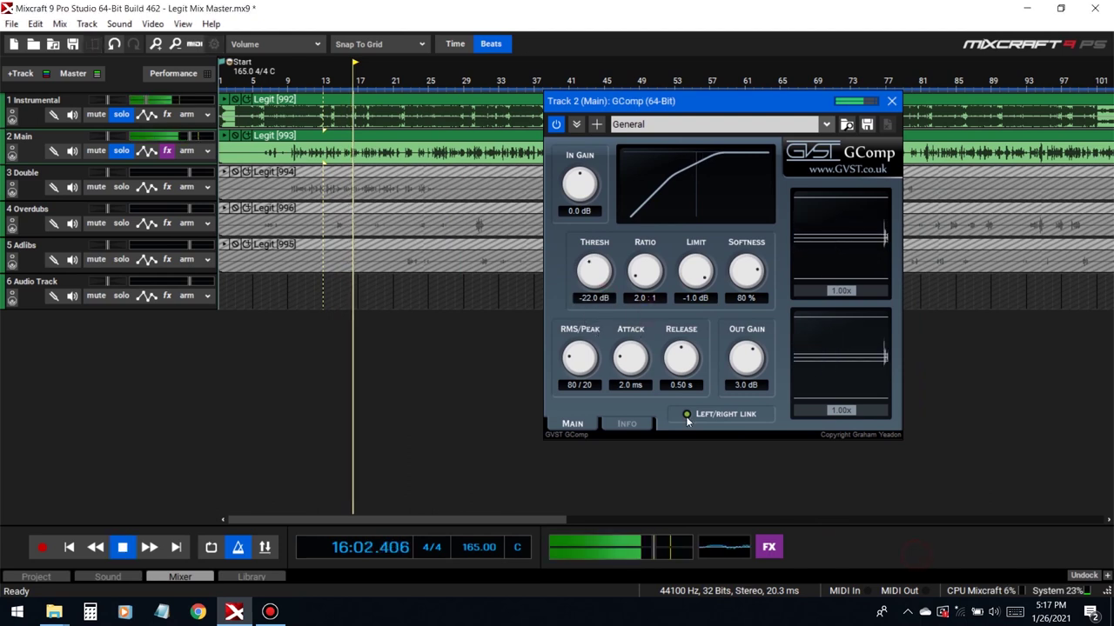
Try a GComp ratio of 3:1 and settle on 3.5:1 during playback
double_click(644, 297)
type("3")
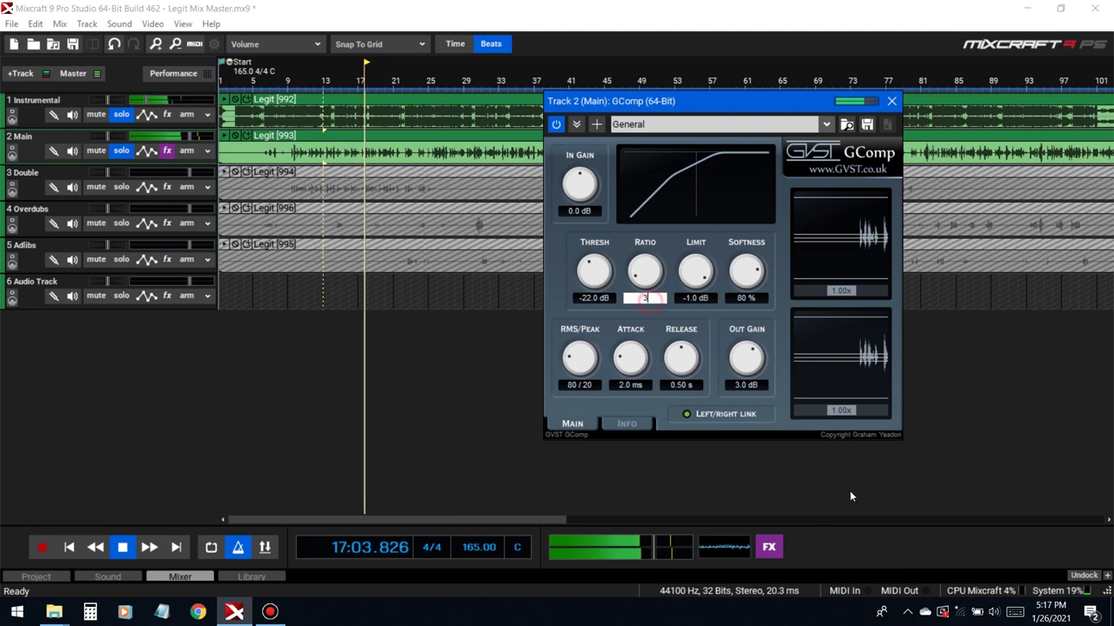
key("Return")
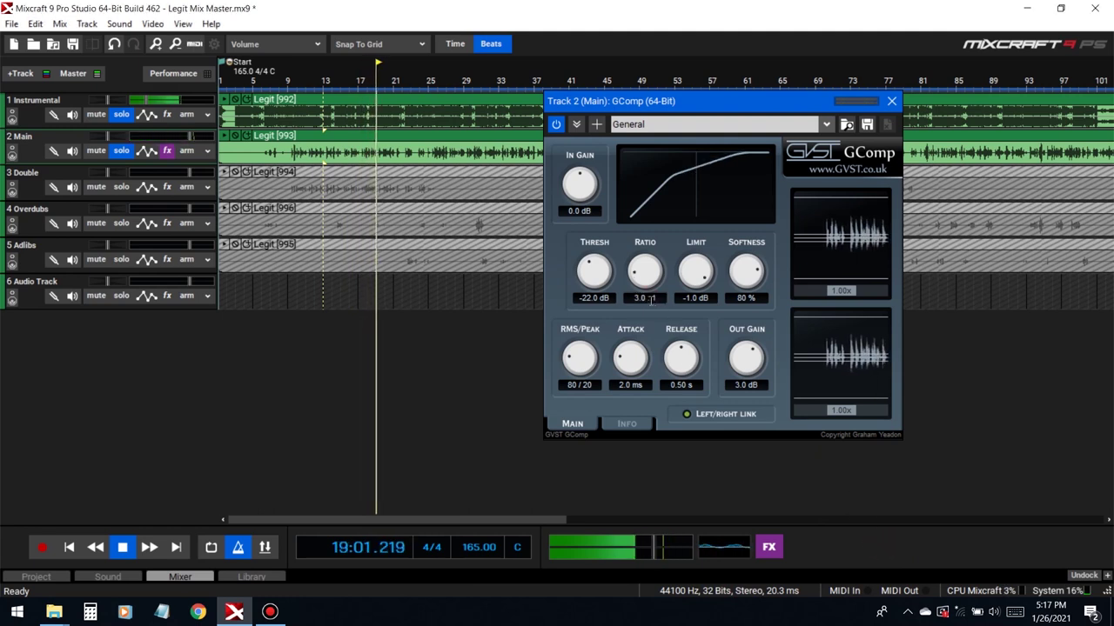
double_click(639, 298)
type("3.5")
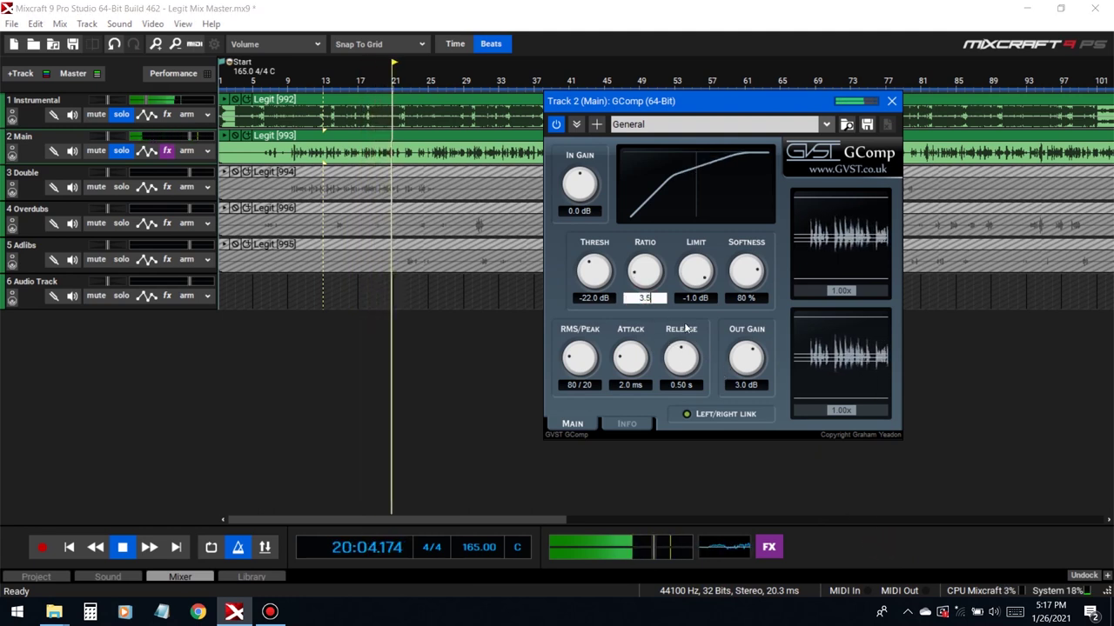
key("Return")
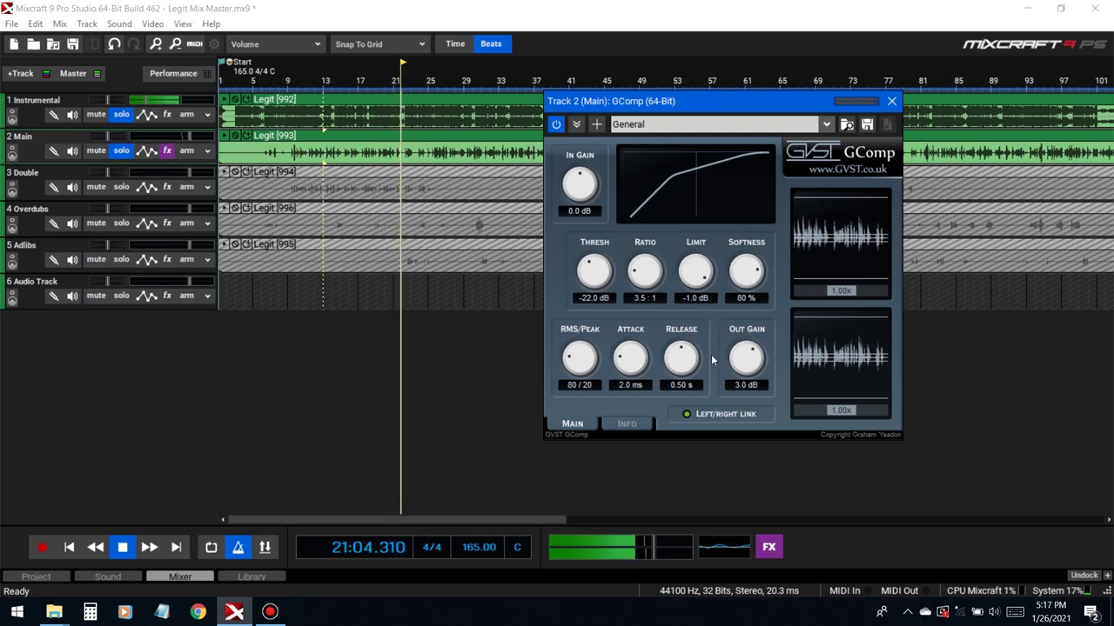
Set GComp's release time to 0.80 s
double_click(681, 385)
type("0")
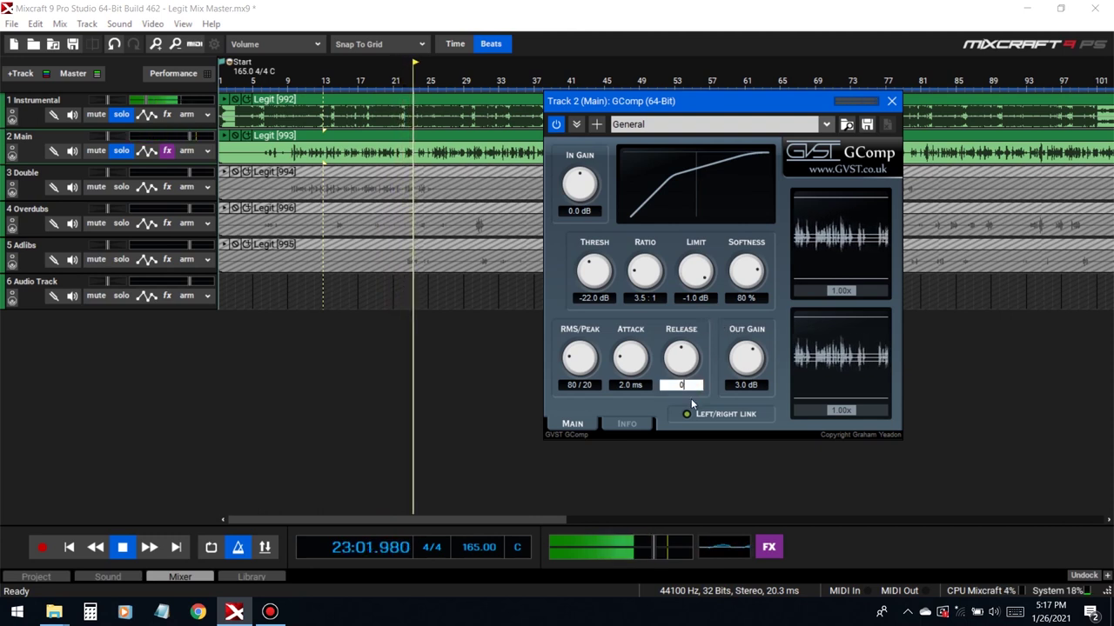
type(".80")
key("Return")
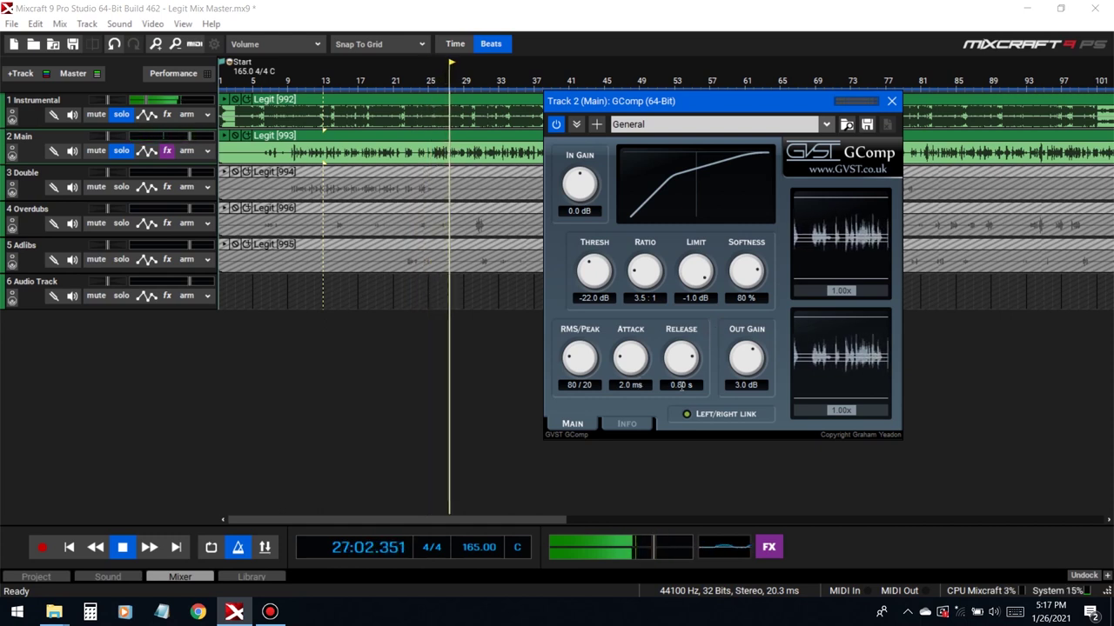
Try GComp's softness at 90% and settle on 60%
left_click(746, 298)
type("90")
key("Return")
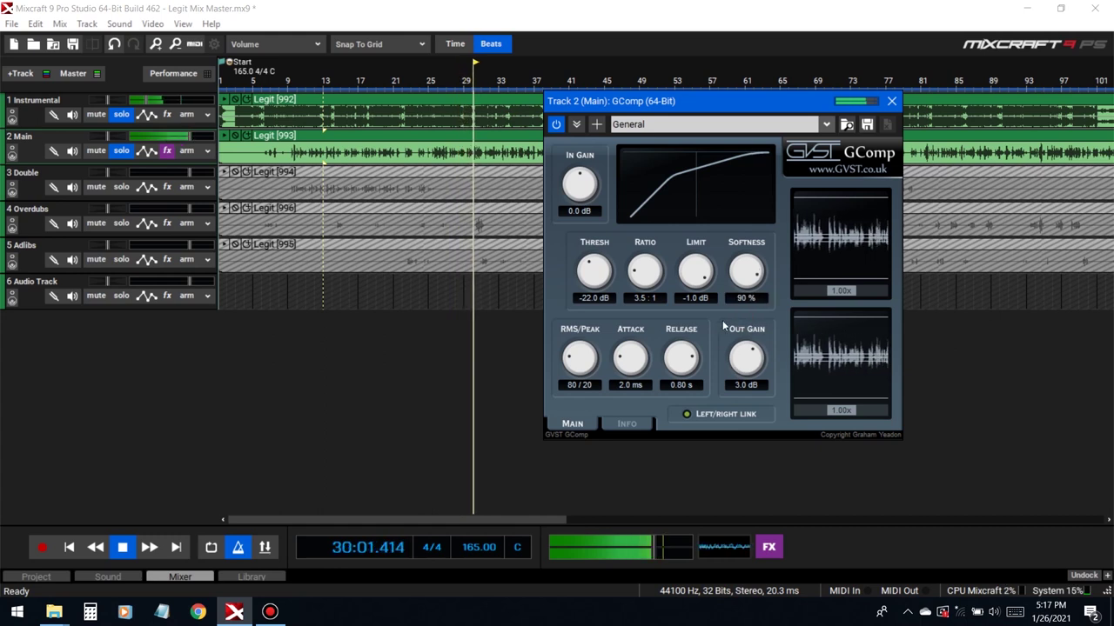
left_click(745, 298)
type("60")
key("Return")
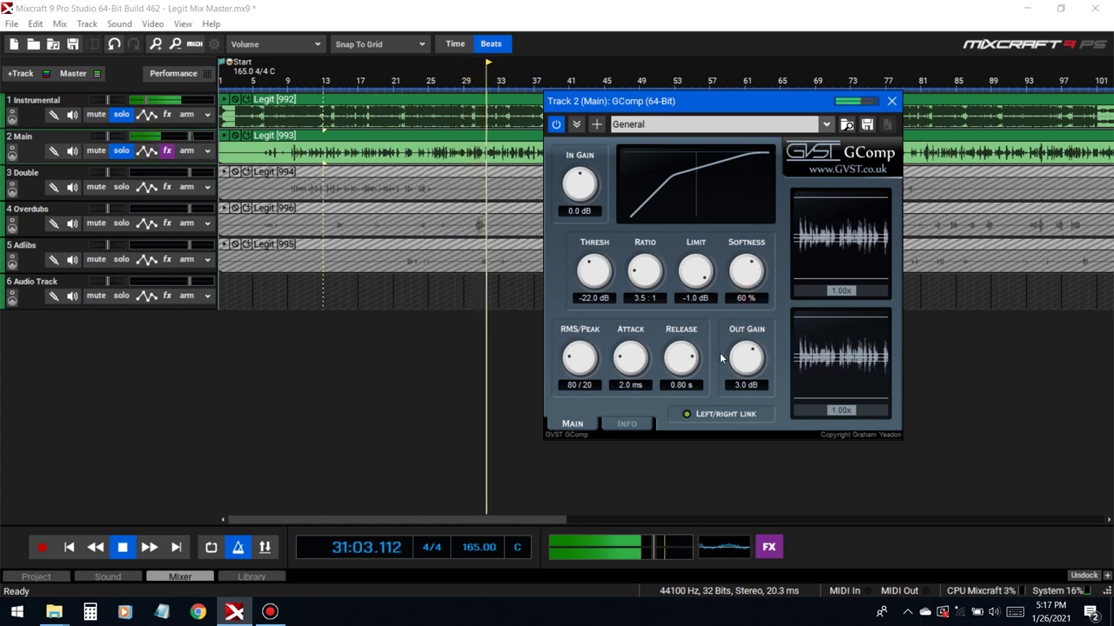
Set GComp's output gain to 5 dB
left_click(746, 384)
type("5")
left_click(722, 333)
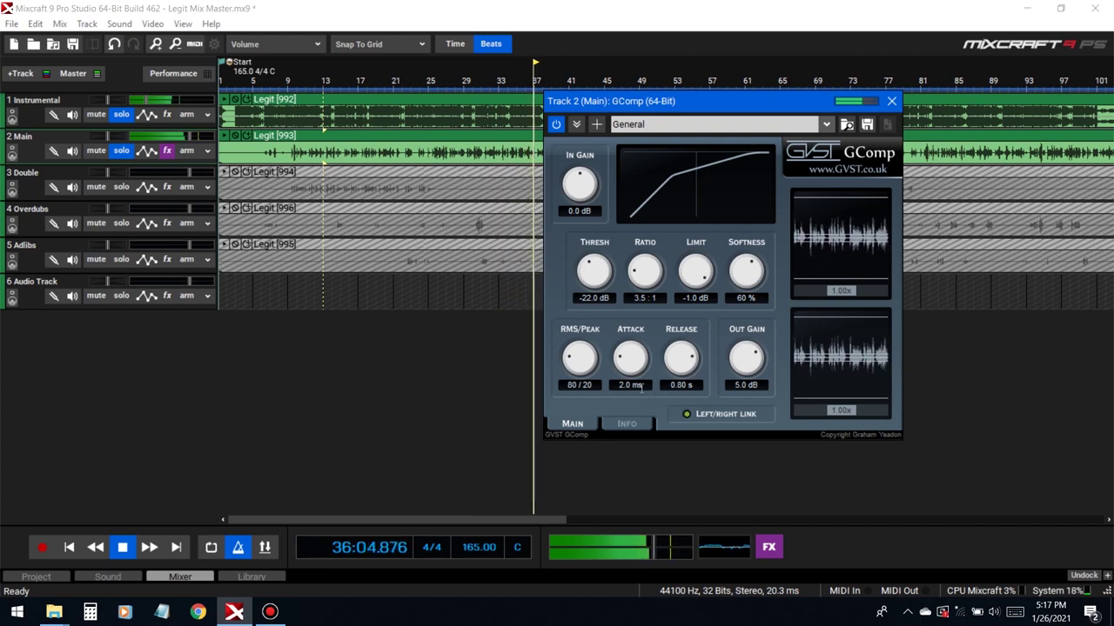
Try GComp attack times of 3 ms and 1.5 ms and settle on 1 ms
left_click_drag(641, 388, 639, 380)
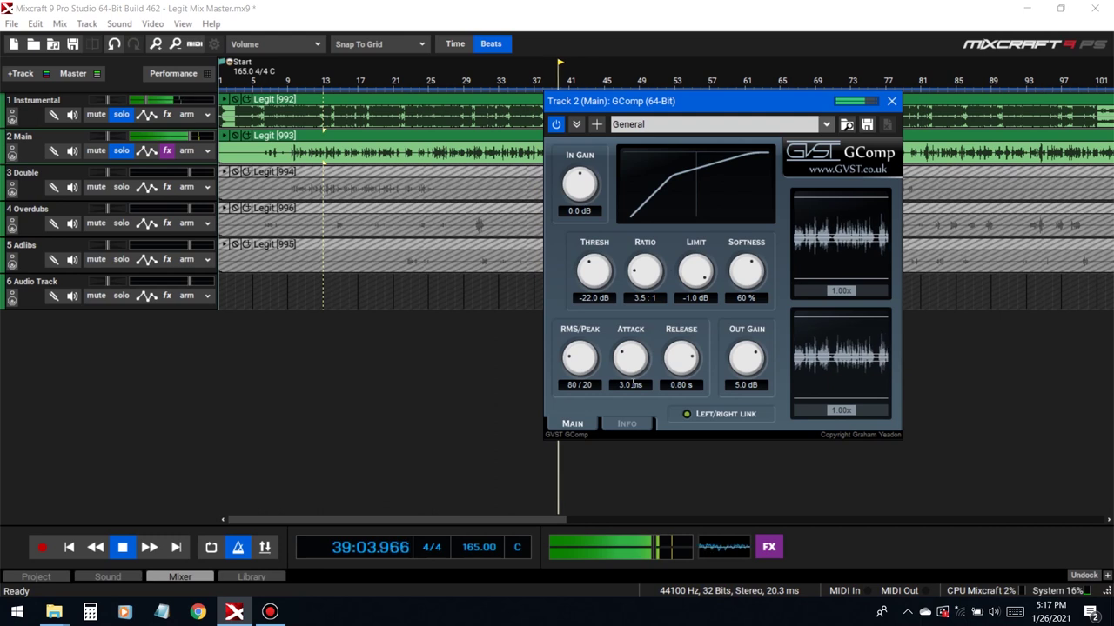
left_click(623, 383)
type("1")
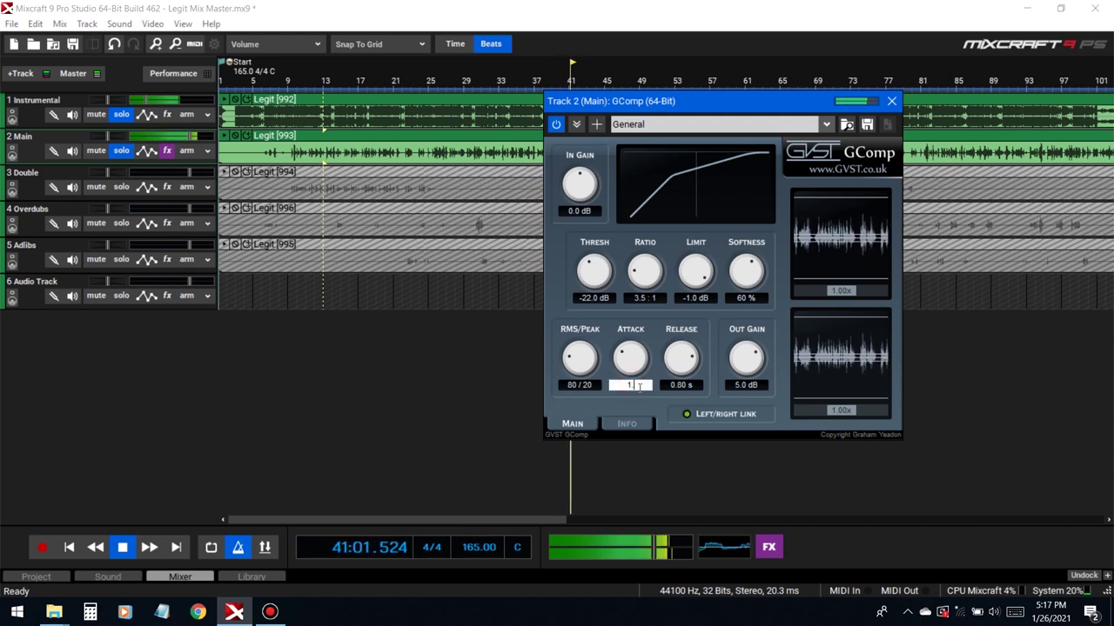
type(".5")
key("Return")
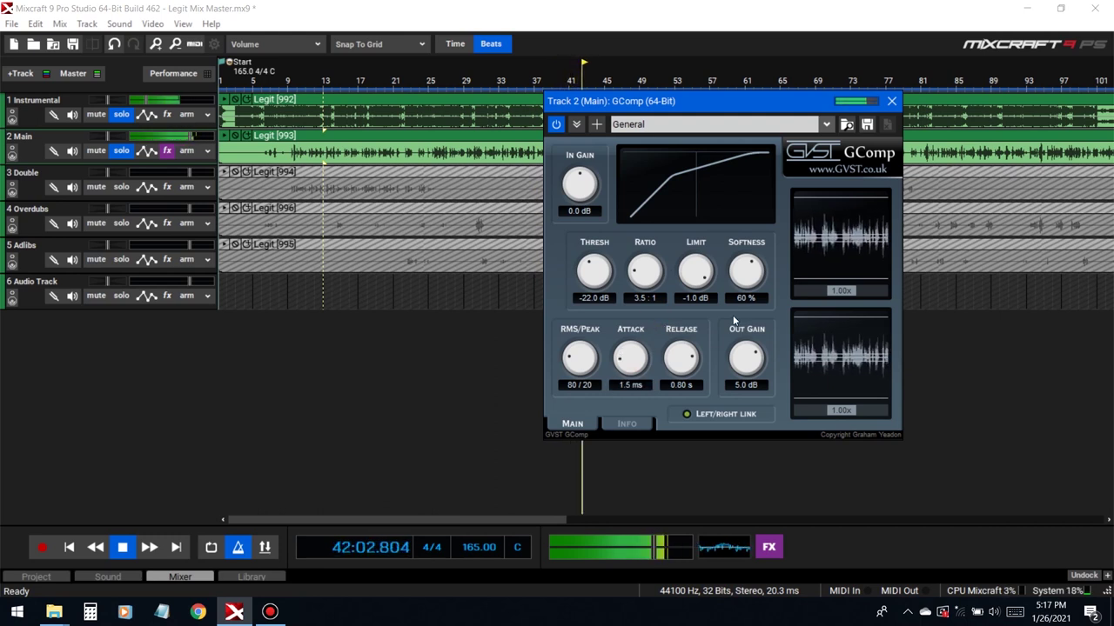
left_click(677, 298)
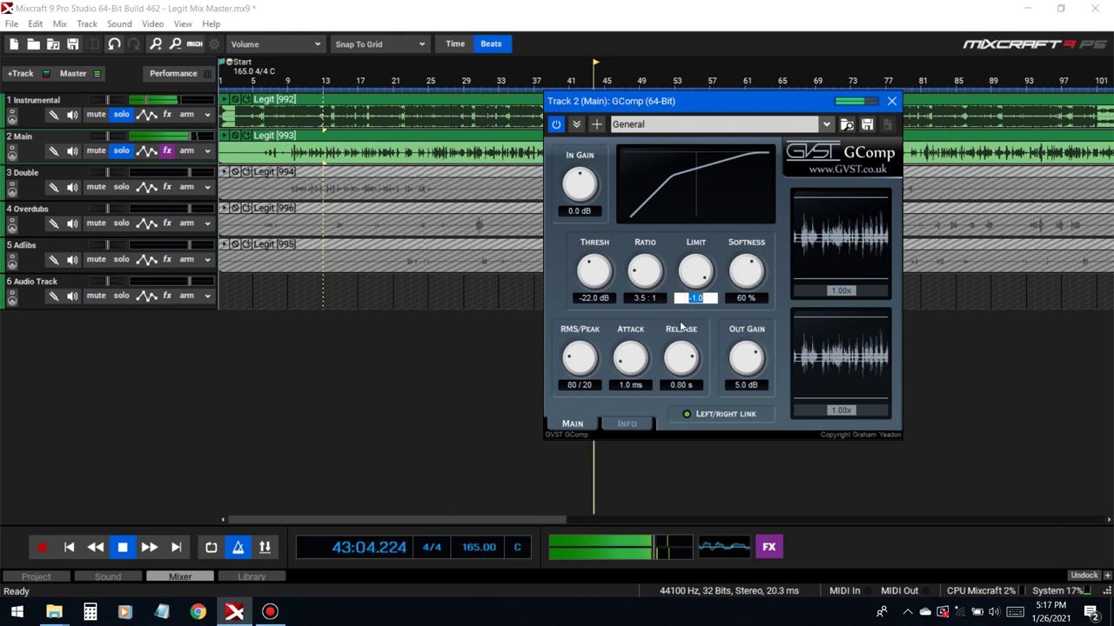
key("Return")
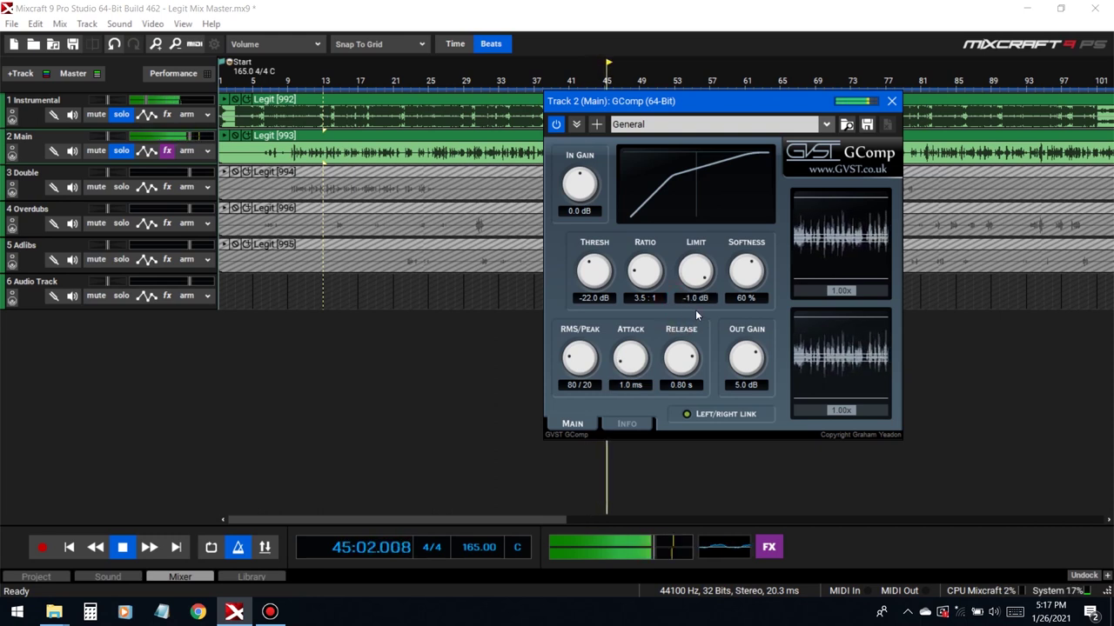
Try a GComp threshold of -23 dB and return it to -22 dB
left_click(605, 299)
type("-23")
key("Return")
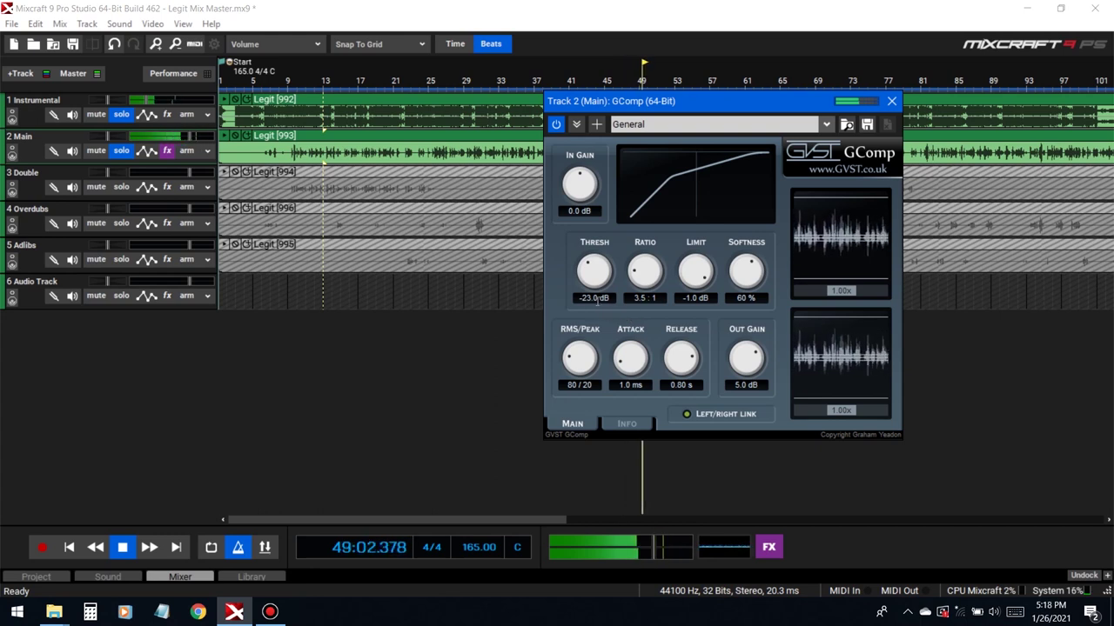
left_click(595, 299)
type("-2")
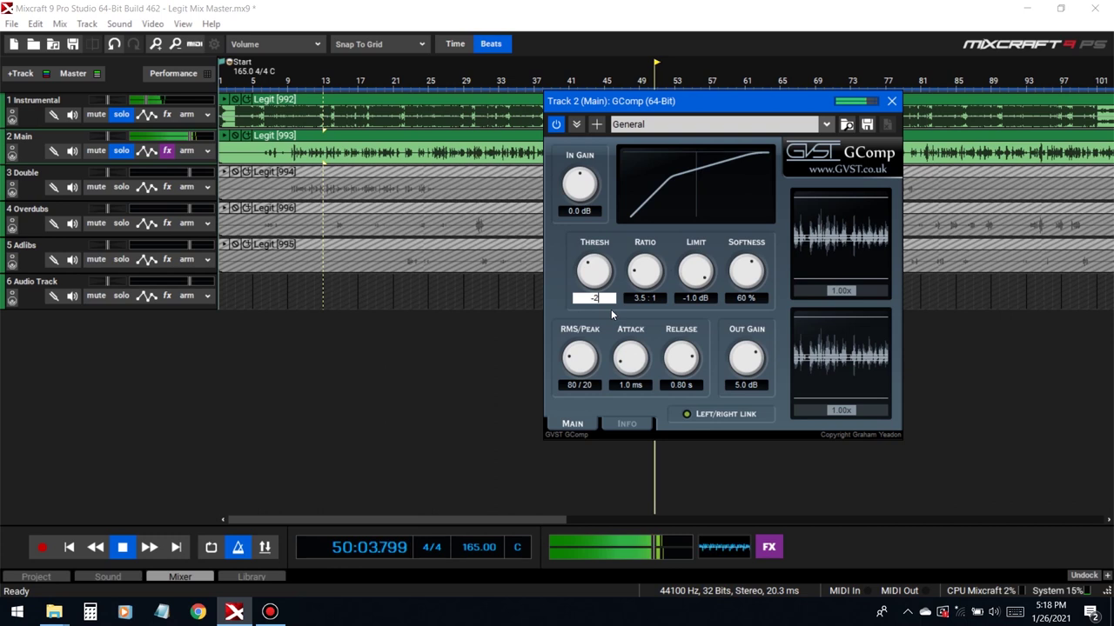
type("2")
key("Return")
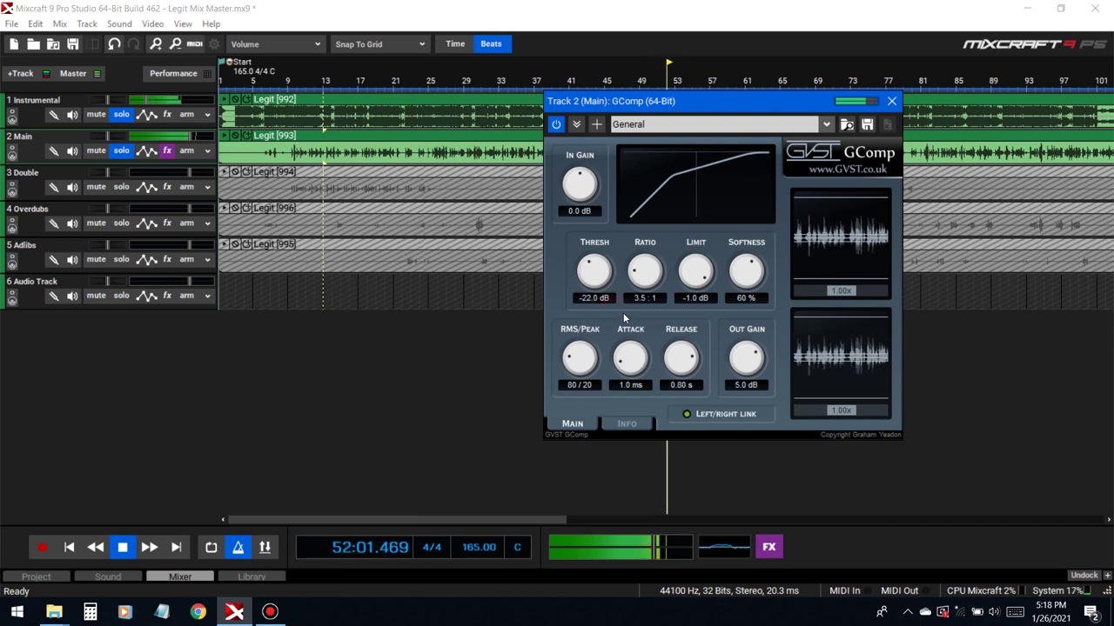
Stop playback, close GComp and bring up the Main track's effect list
left_click(891, 101)
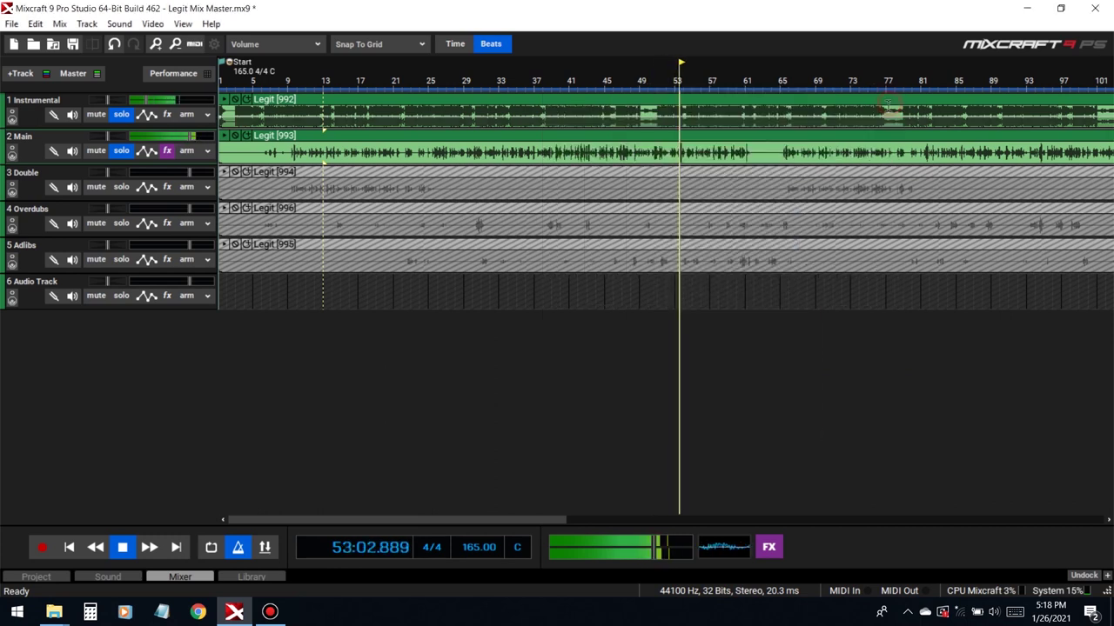
key("space")
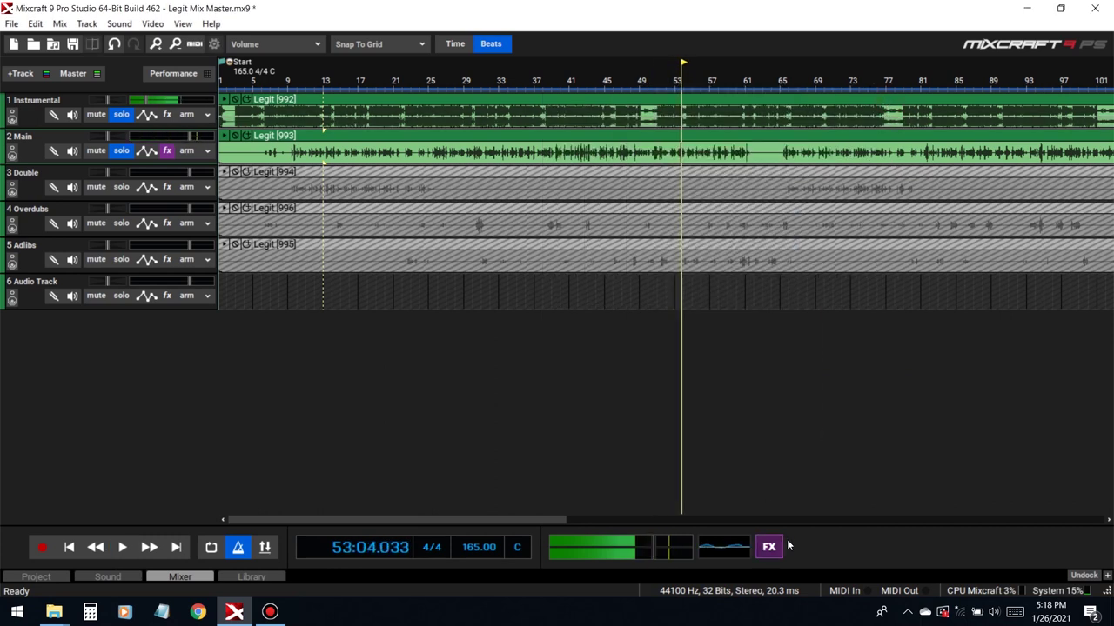
left_click(168, 151)
left_click(590, 379)
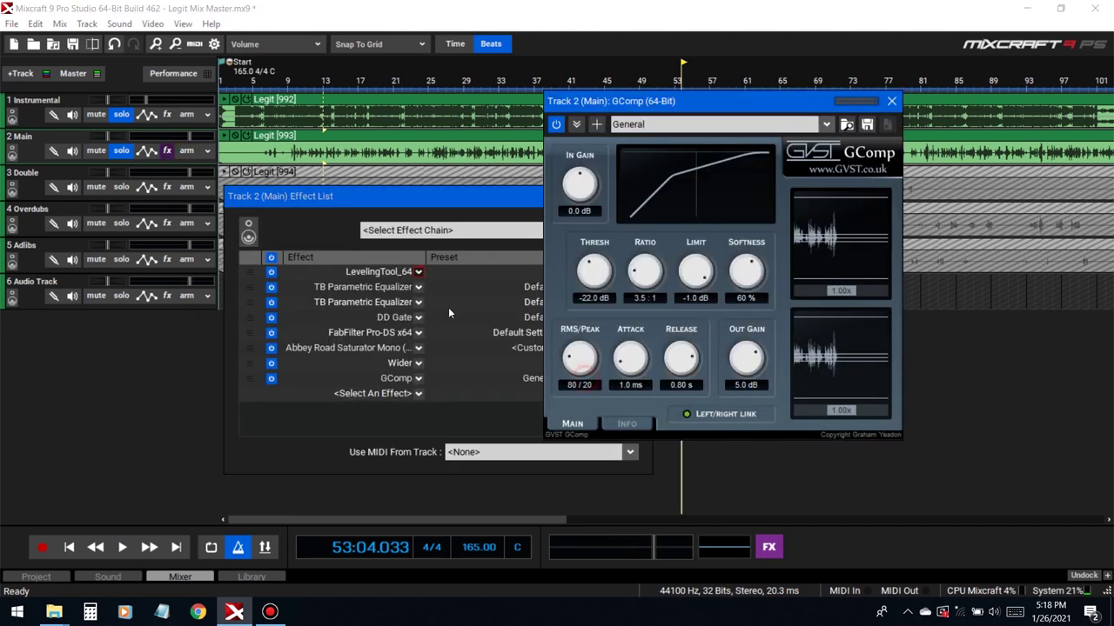
left_click(891, 104)
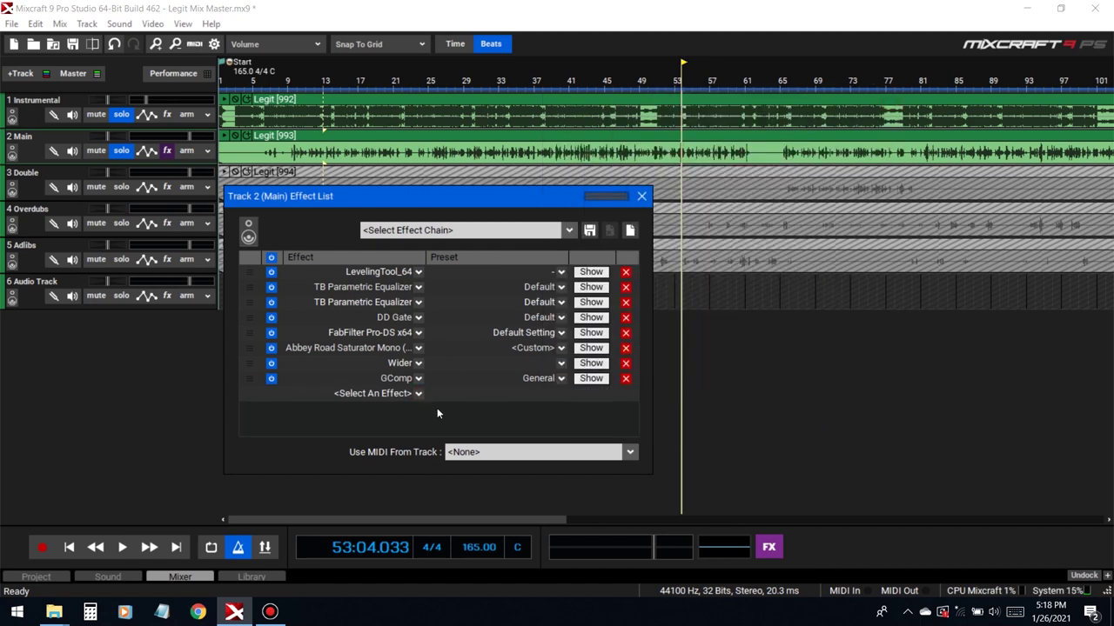
Add FabFilter Pro-MB after GComp on the Main track and close the effect list
left_click(402, 396)
type("mb")
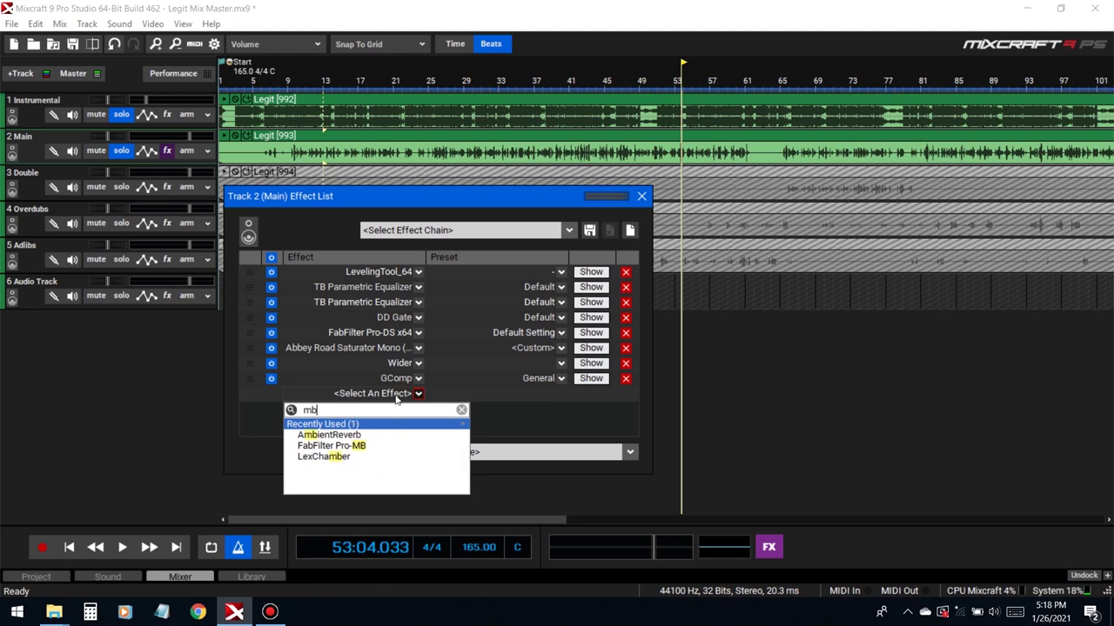
left_click(349, 445)
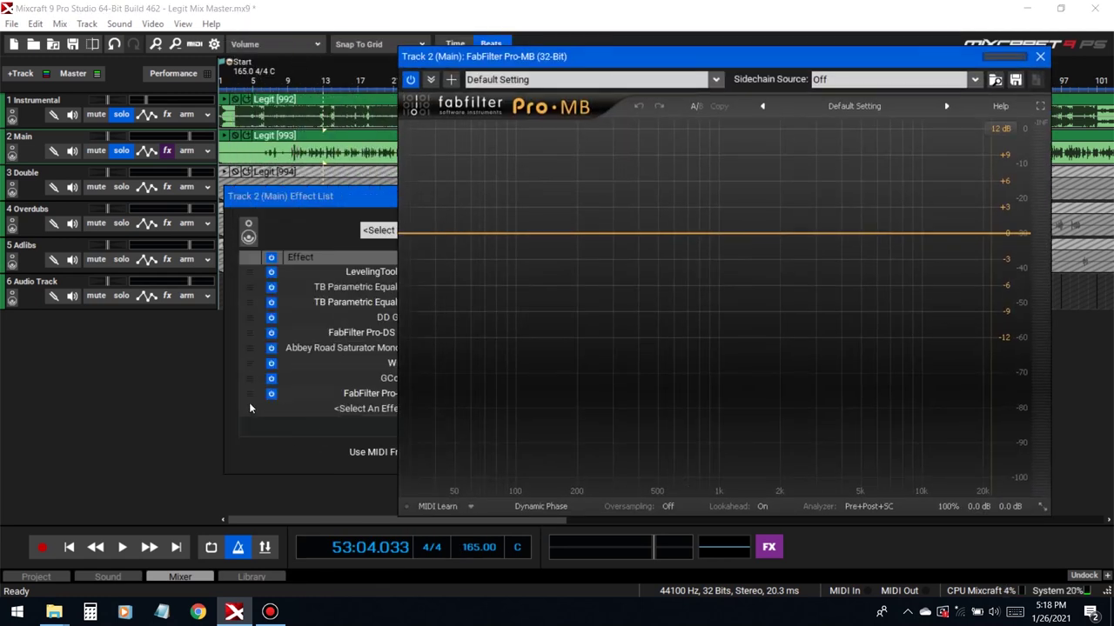
mouse_move(249, 395)
left_mouse_down()
mouse_move(251, 380)
mouse_move(250, 392)
left_mouse_up()
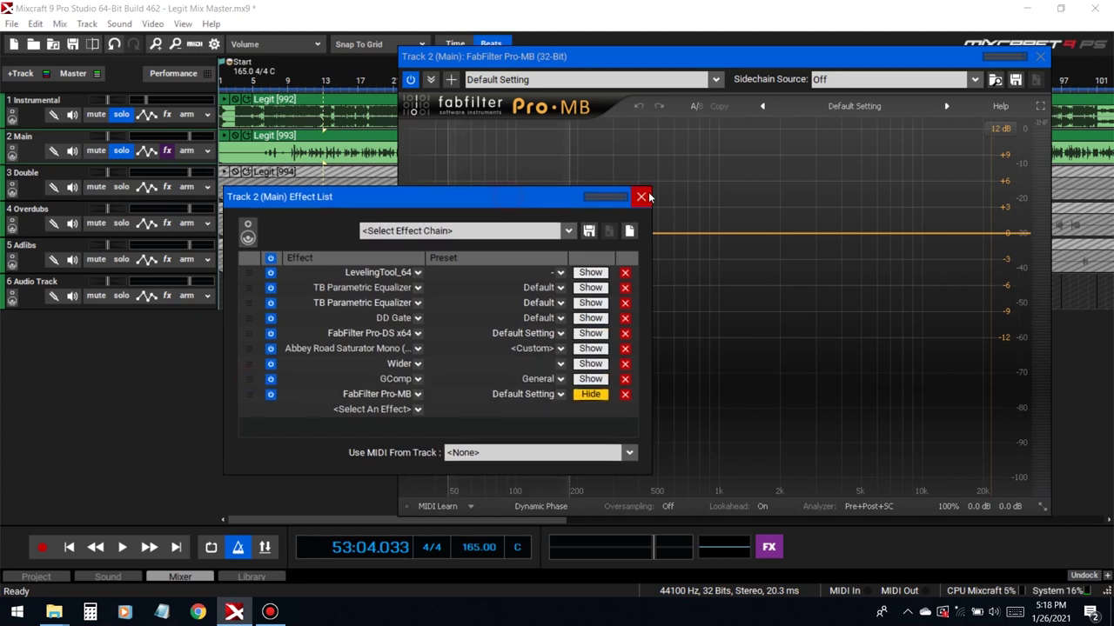
left_click(641, 199)
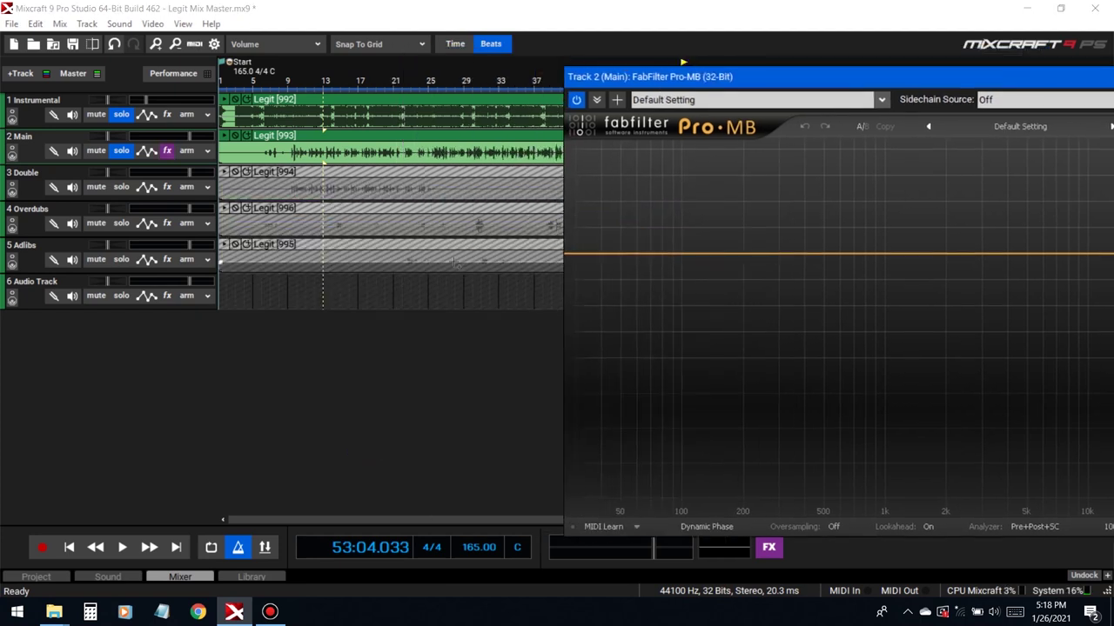
Shift the Pro-MB window beside the tracks and briefly play the song from bar 12
left_click(318, 83)
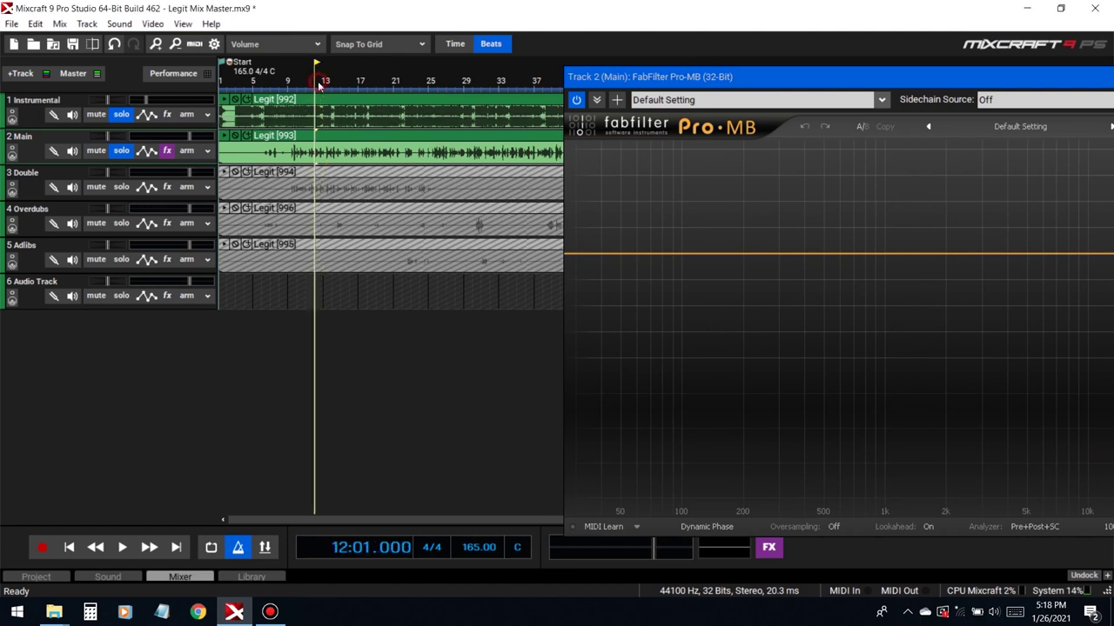
left_click_drag(721, 77, 689, 73)
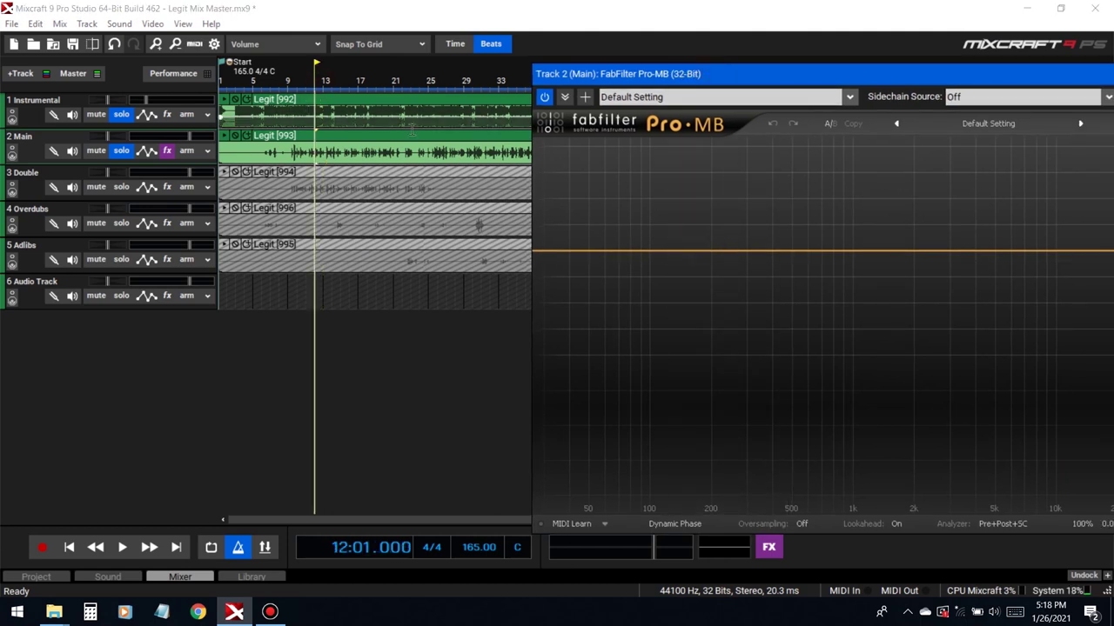
key("space")
key("space")
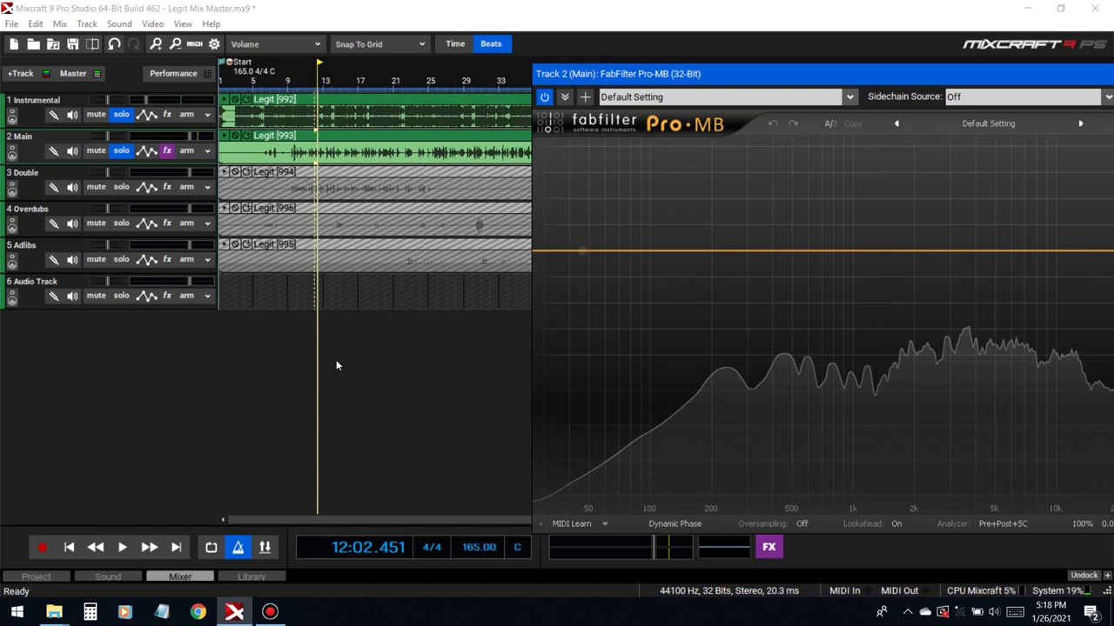
Add 5ORCERY after FabFilter Pro-MB in the Main track's effect list and close its window
left_click(168, 150)
left_click(418, 408)
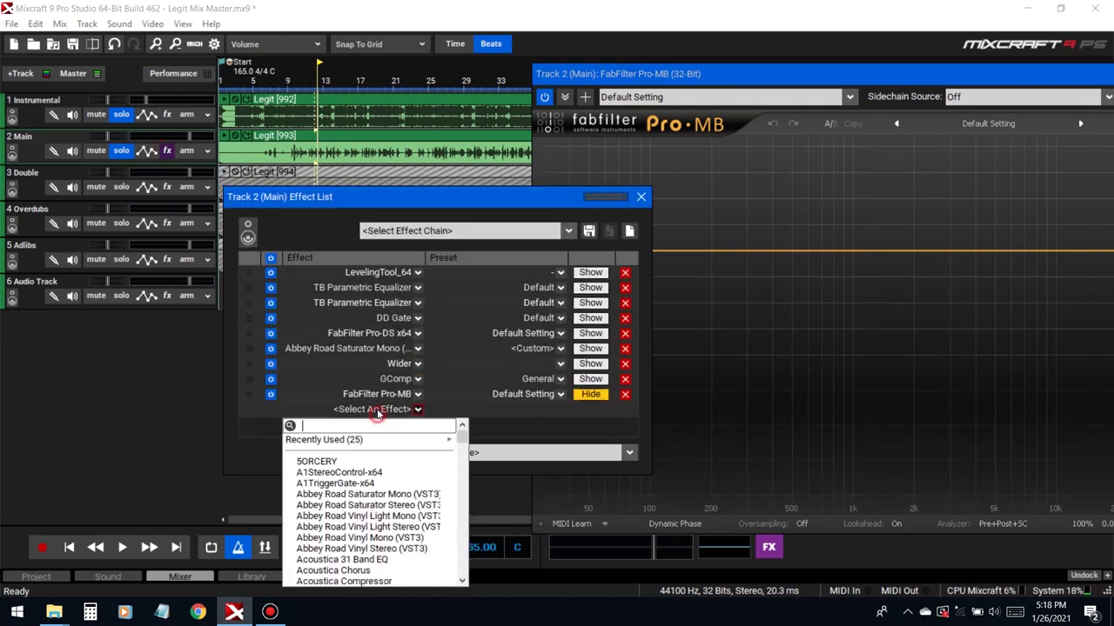
left_click(332, 467)
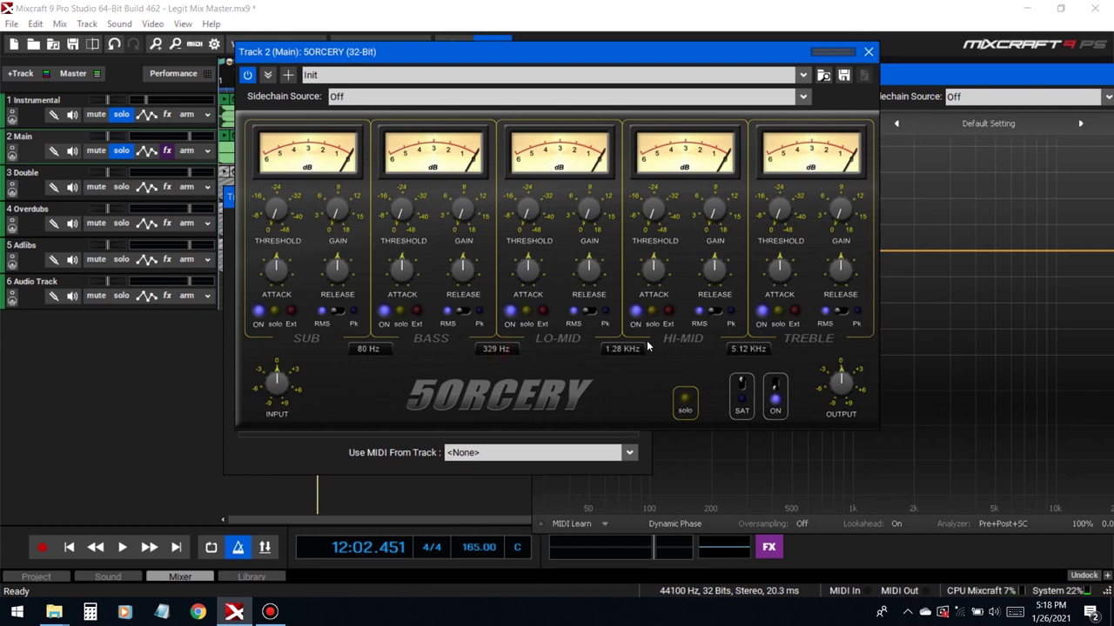
left_click(866, 50)
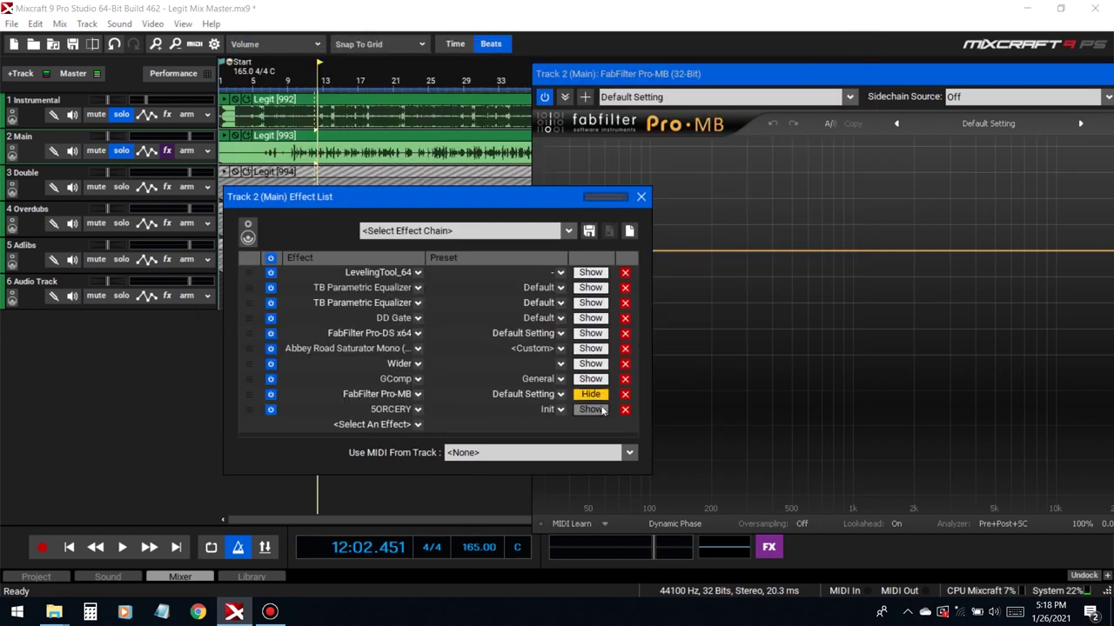
Remove 5ORCERY from the Main track's effects, close the effect list and start playback with Pro-MB showing
left_click(640, 200)
key("space")
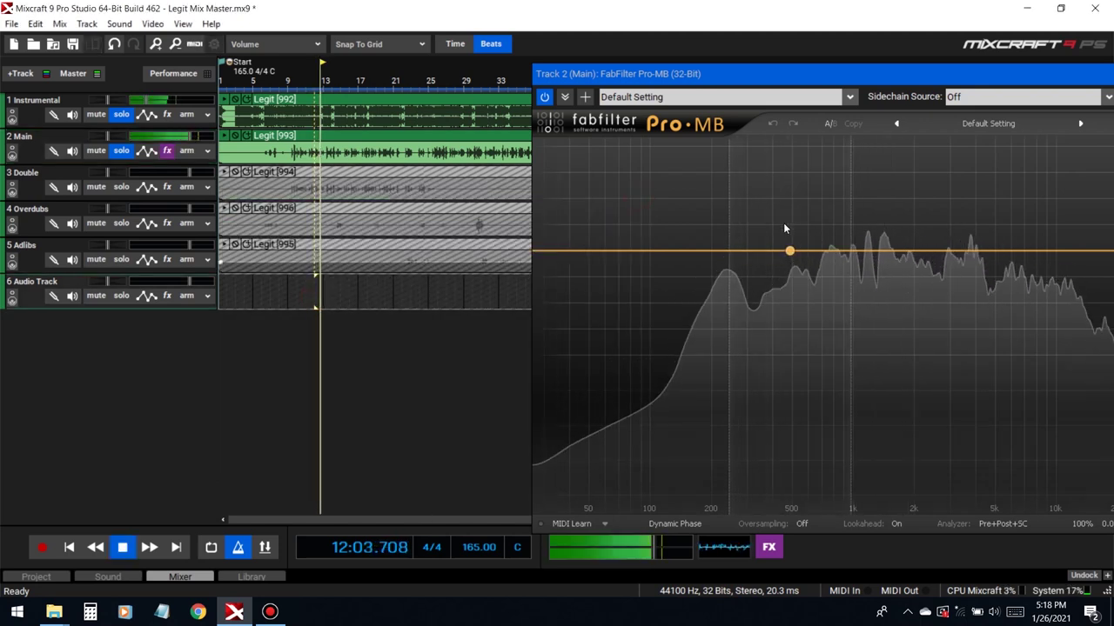
Create a Pro-MB compression band spanning about 160 to 700 Hz, lower its threshold, and compare the sound with the band bypassed
left_click(783, 229)
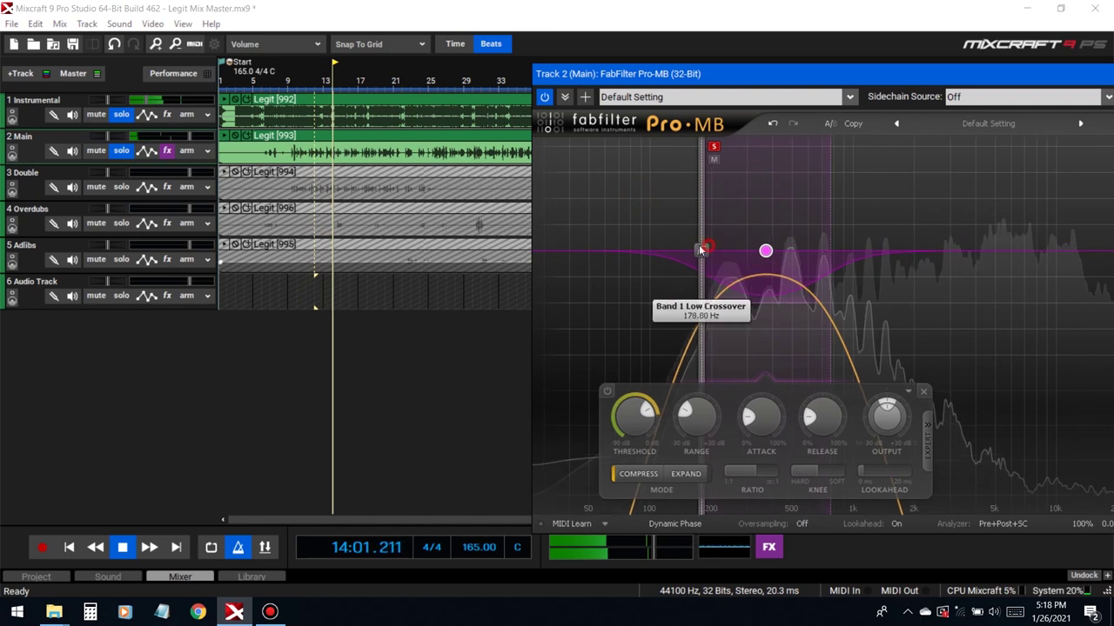
left_click_drag(765, 251, 759, 252)
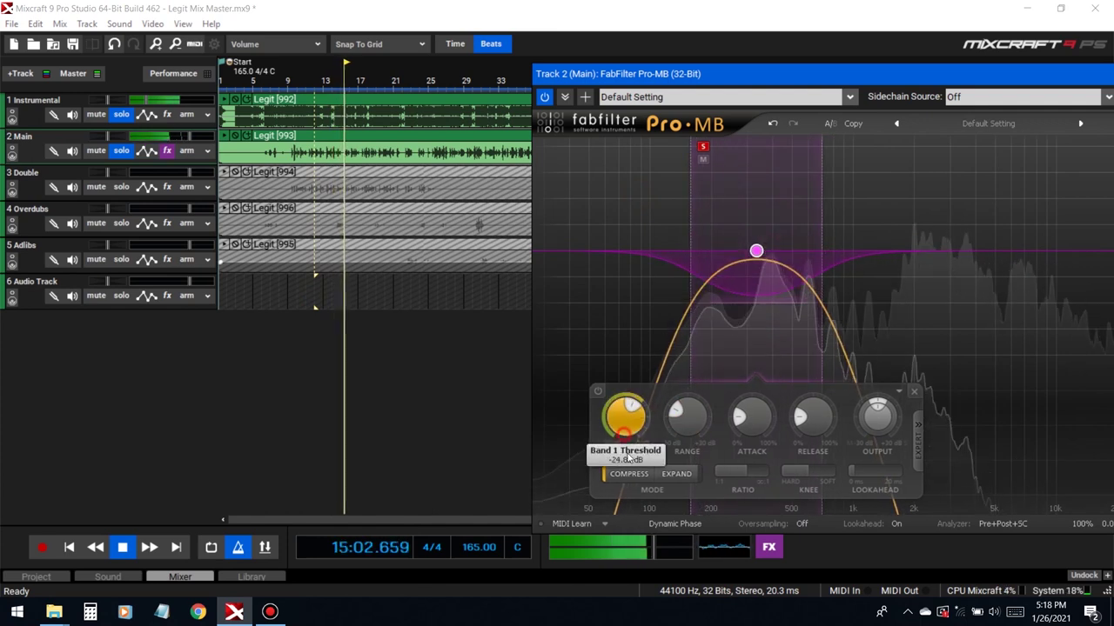
left_click_drag(621, 414, 632, 476)
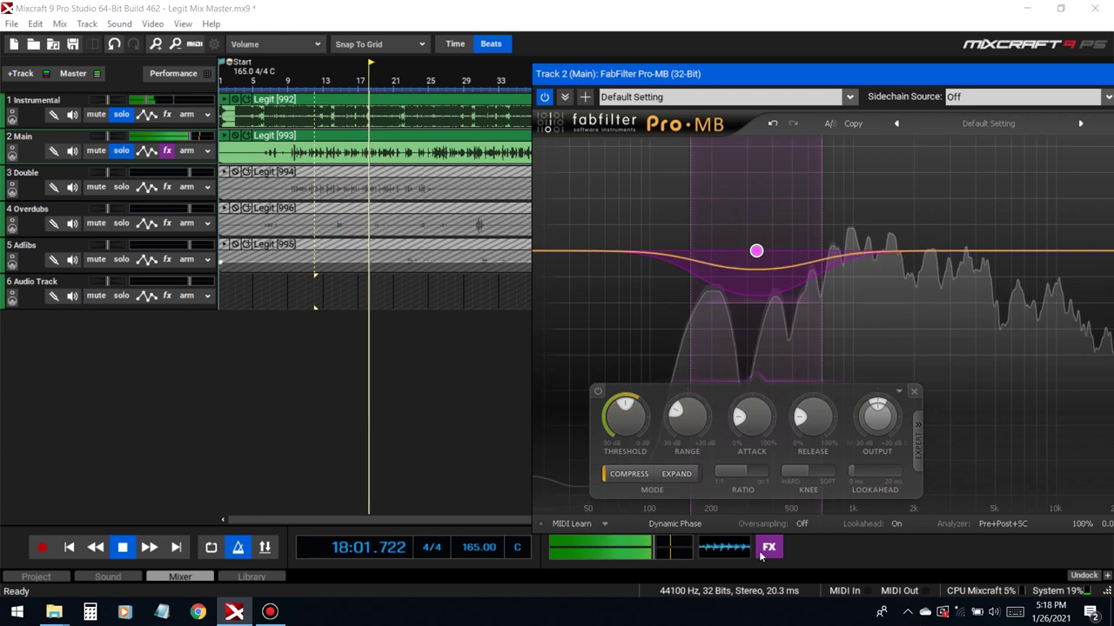
left_click(599, 392)
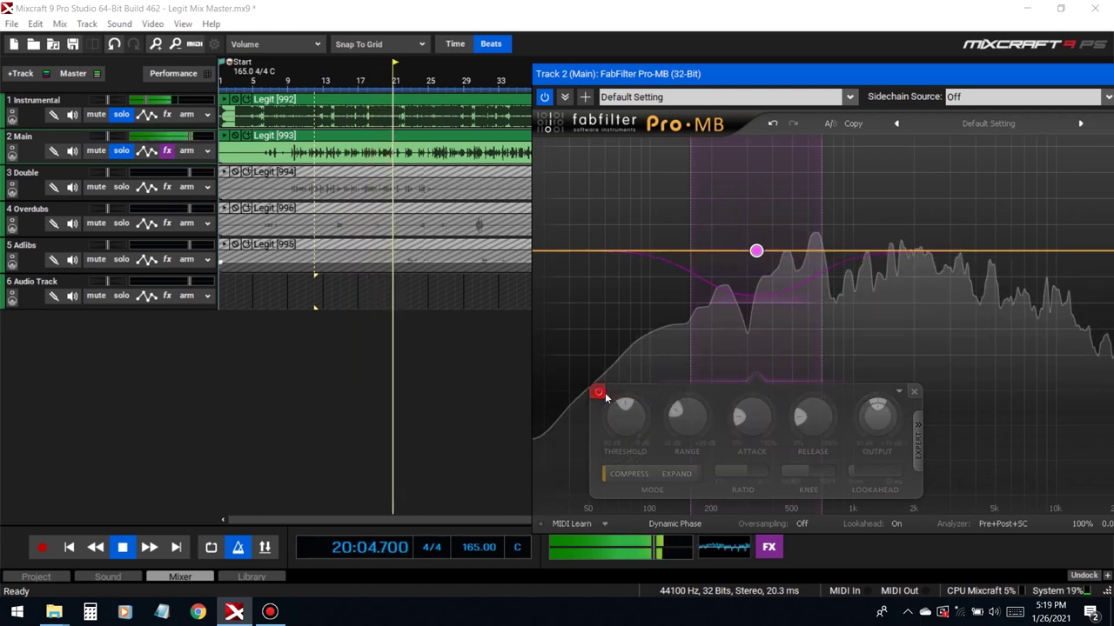
left_click(599, 393)
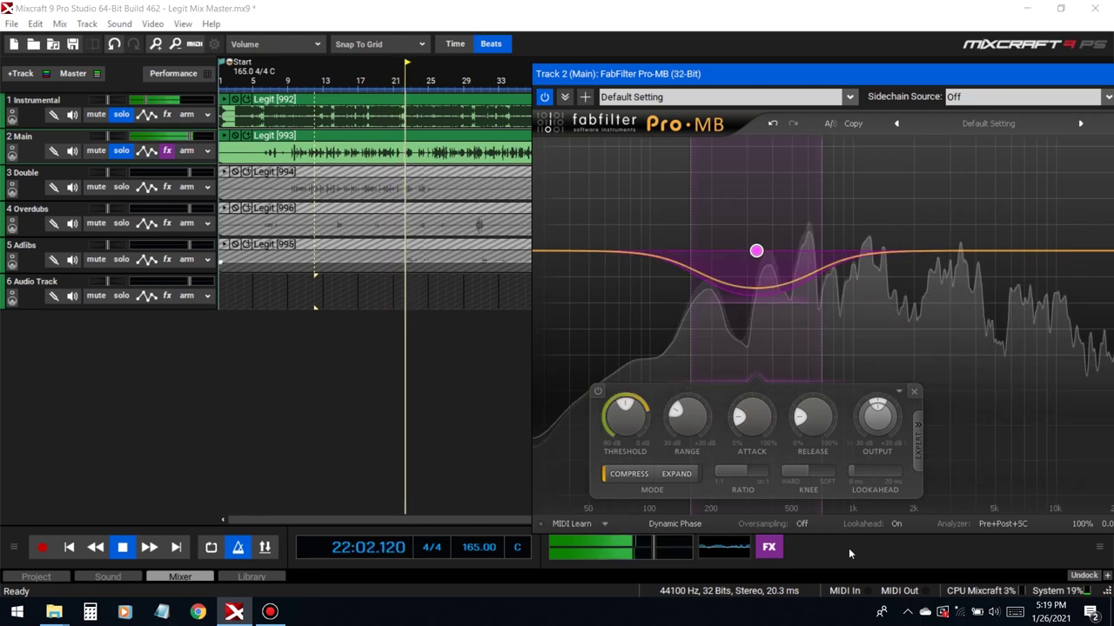
Set the Pro-MB band's release to about 38%, its attack to about 22.5% and its knee to about 39 dB
mouse_move(833, 402)
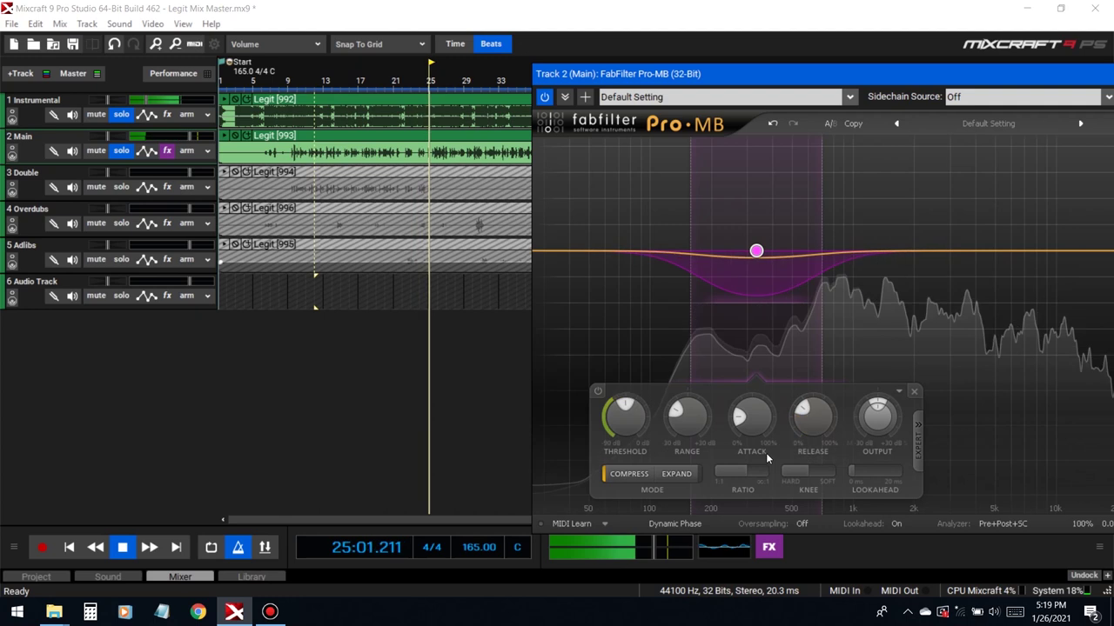
mouse_move(738, 441)
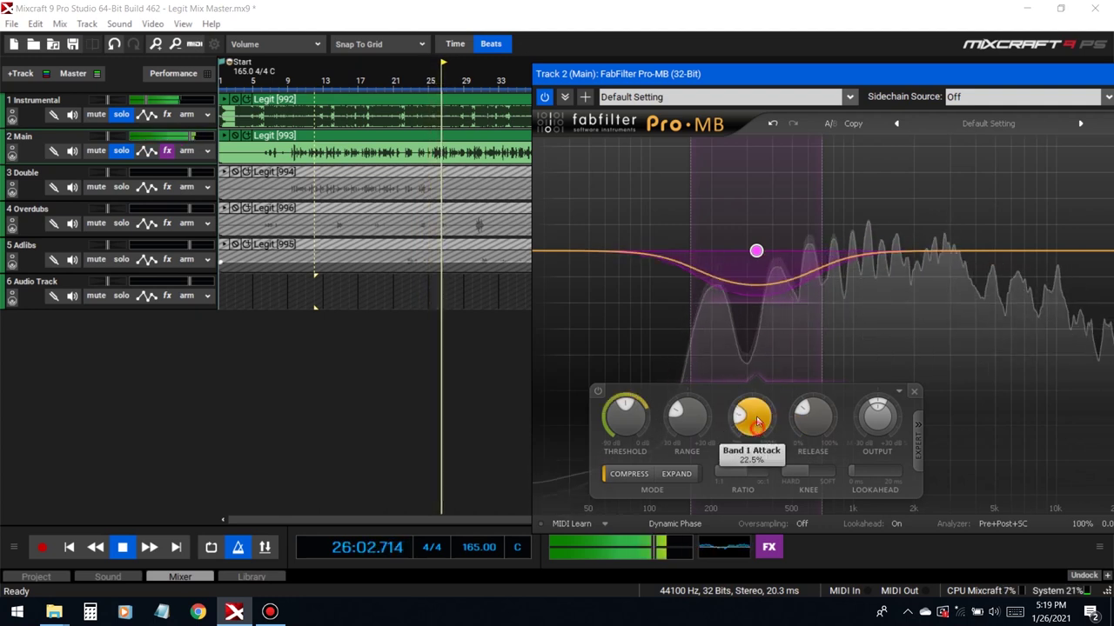
mouse_move(808, 477)
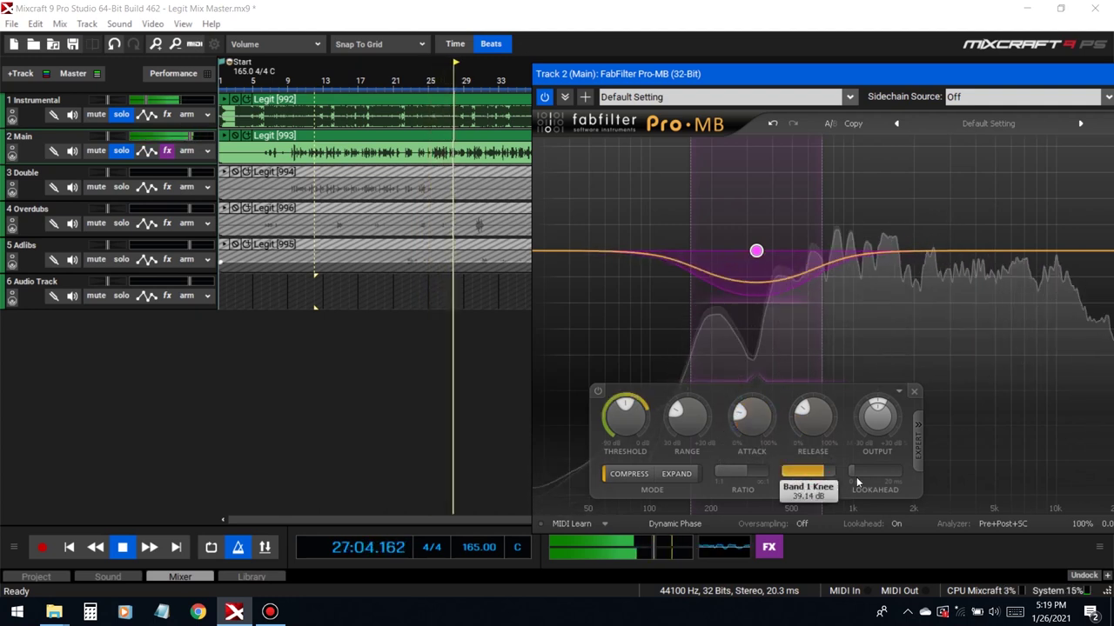
mouse_move(764, 485)
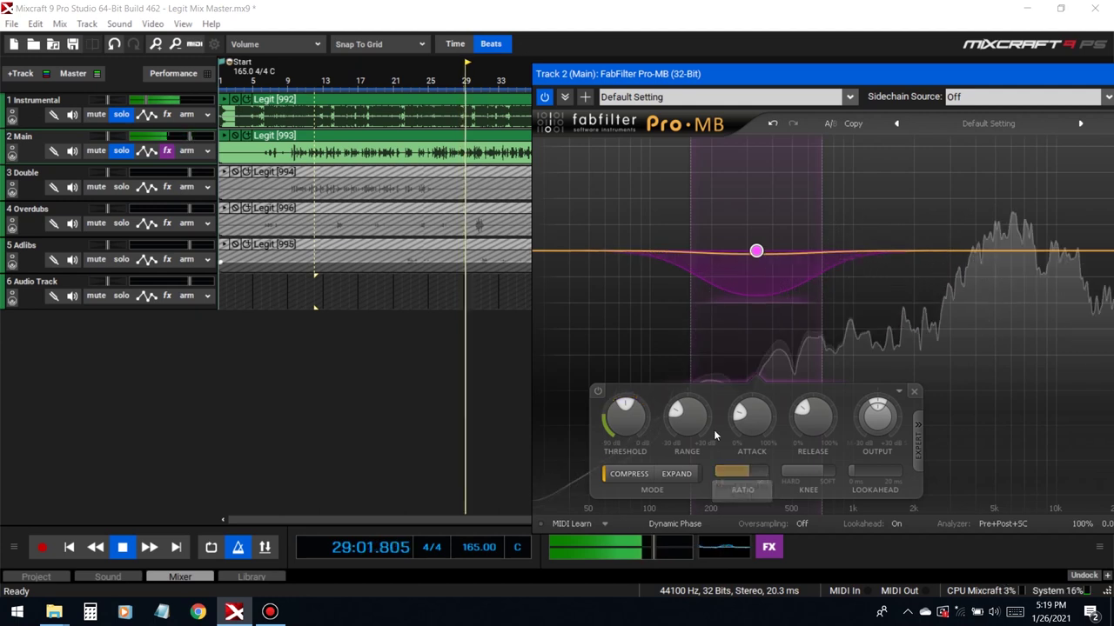
mouse_move(690, 158)
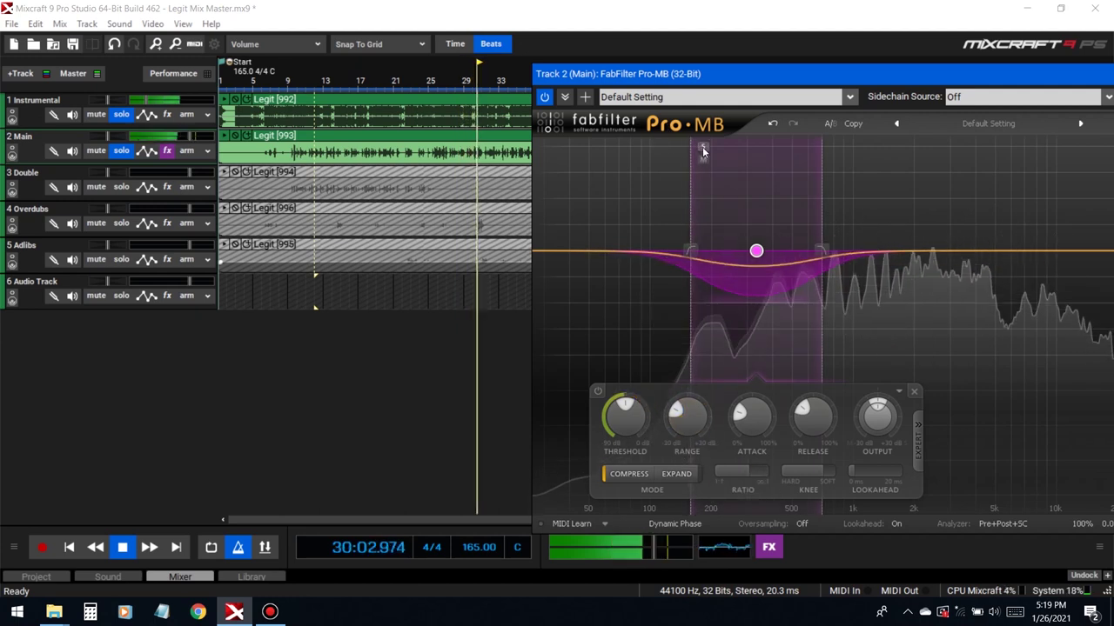
Bring the whole Pro-MB window into view and move the band's crossovers to about 130 Hz and 607 Hz
left_click_drag(781, 67, 583, 49)
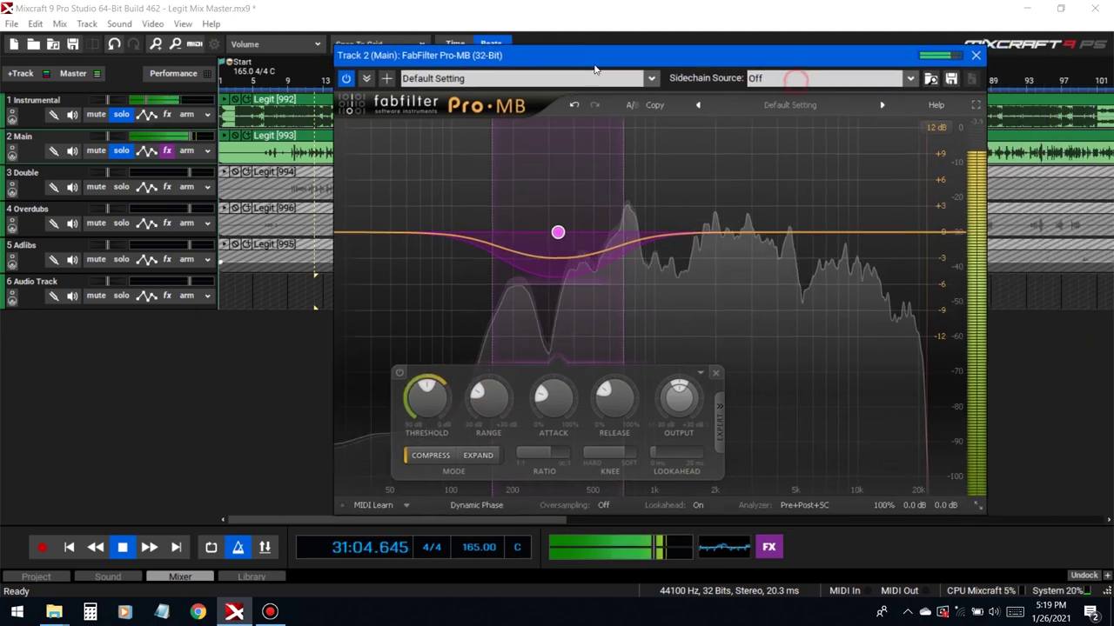
mouse_move(613, 235)
left_click_drag(613, 234, 610, 235)
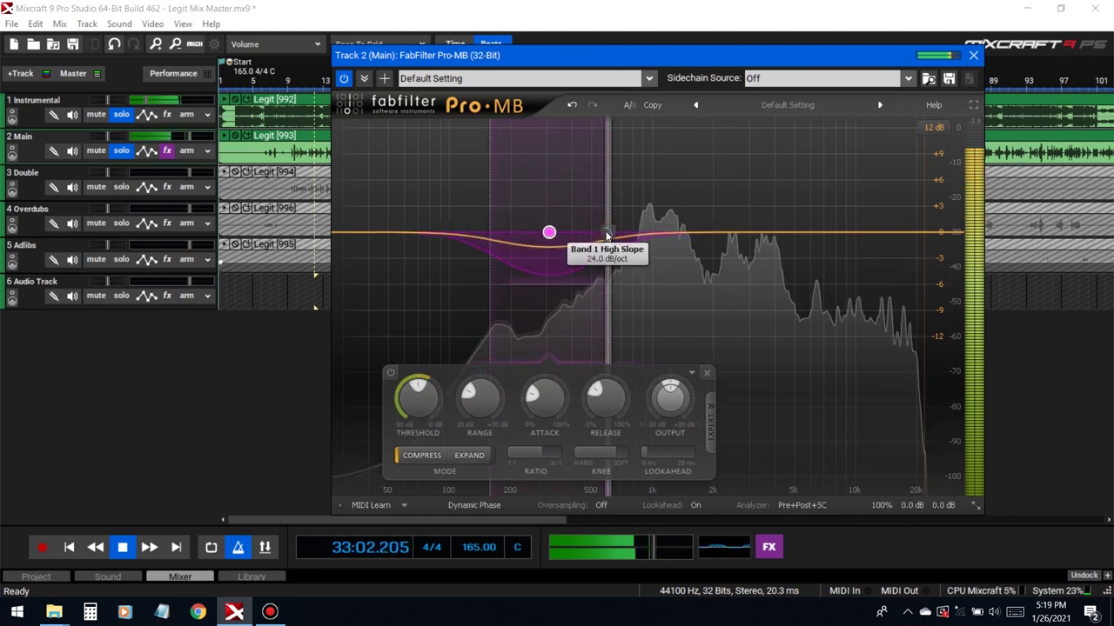
left_click_drag(490, 232, 472, 232)
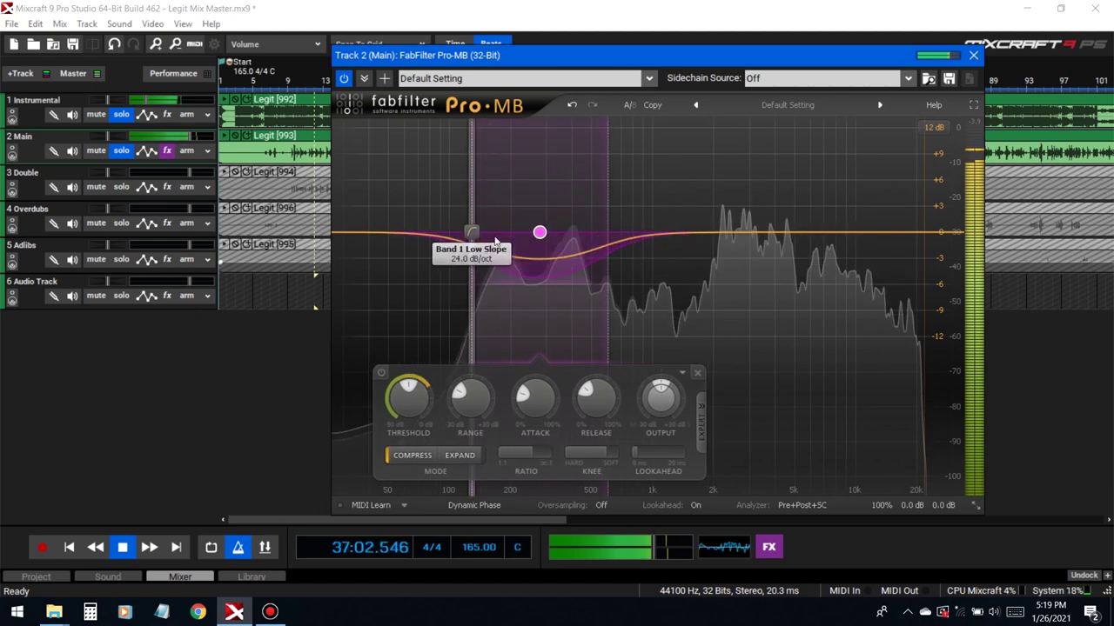
Deepen the band's range to about -7.6 dB and raise its high crossover to about 700 Hz, checking it soloed and bypassed
left_click_drag(527, 205, 451, 355)
left_click_drag(536, 286, 547, 301)
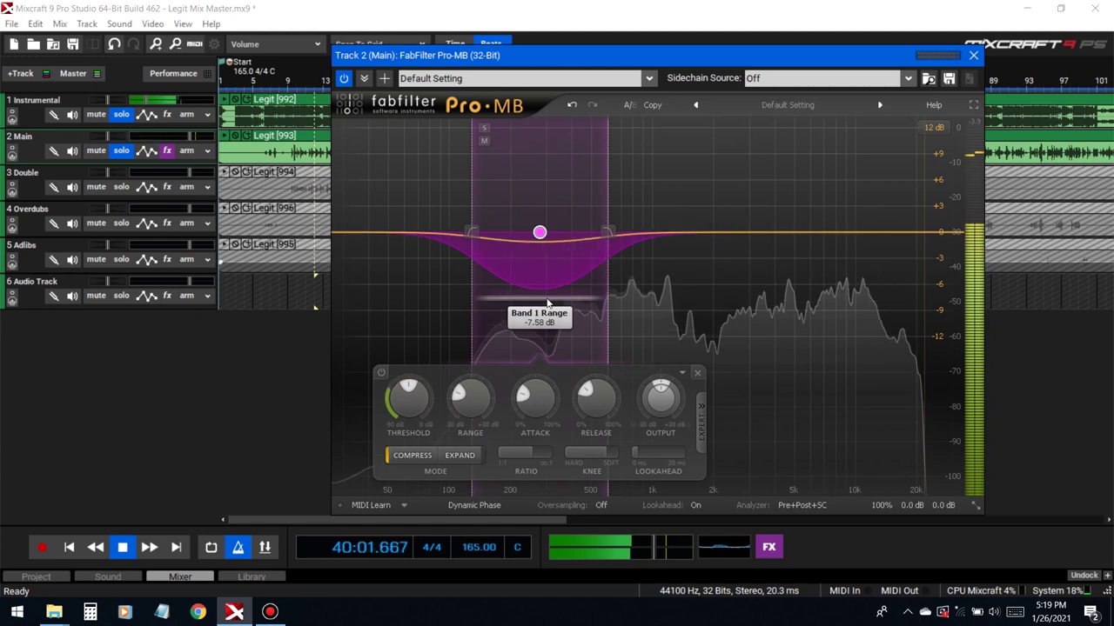
left_click(483, 128)
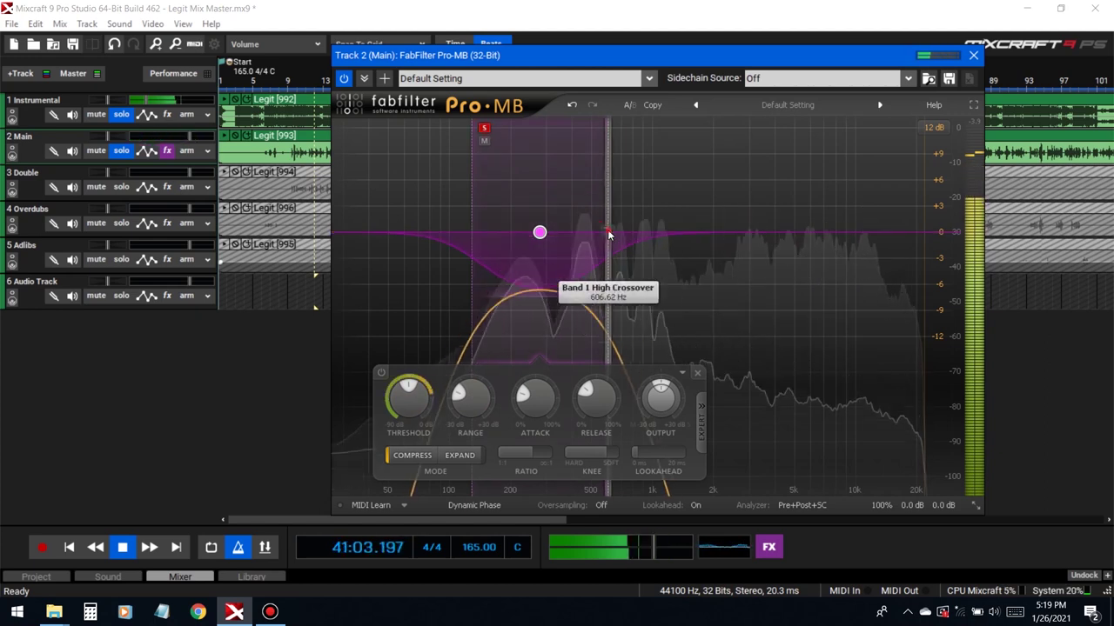
left_click_drag(607, 232, 622, 232)
left_click(483, 127)
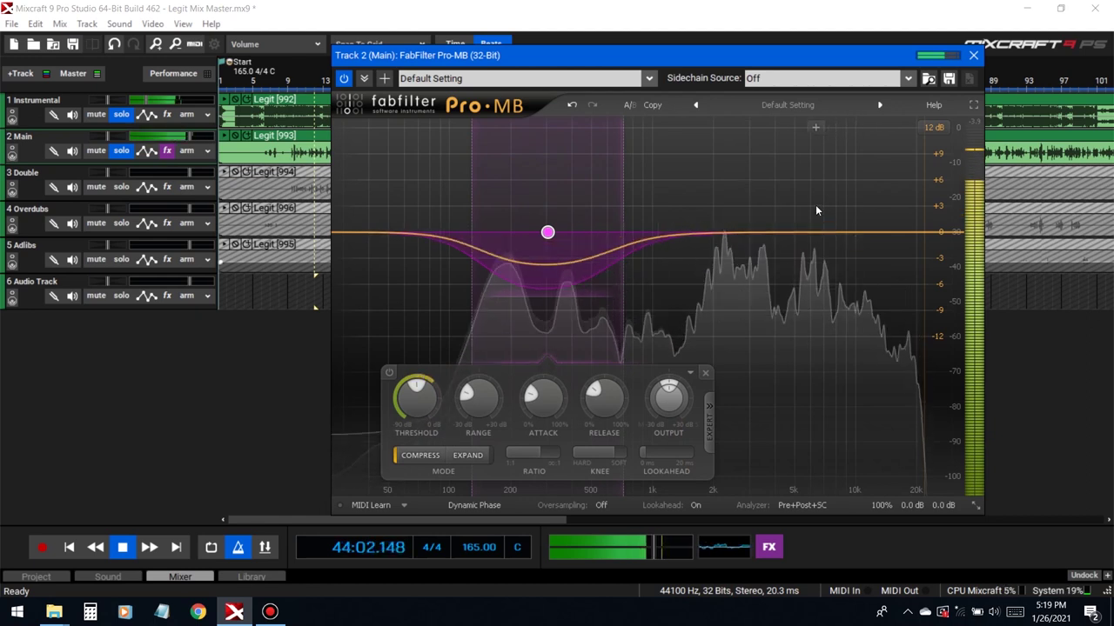
left_click(389, 373)
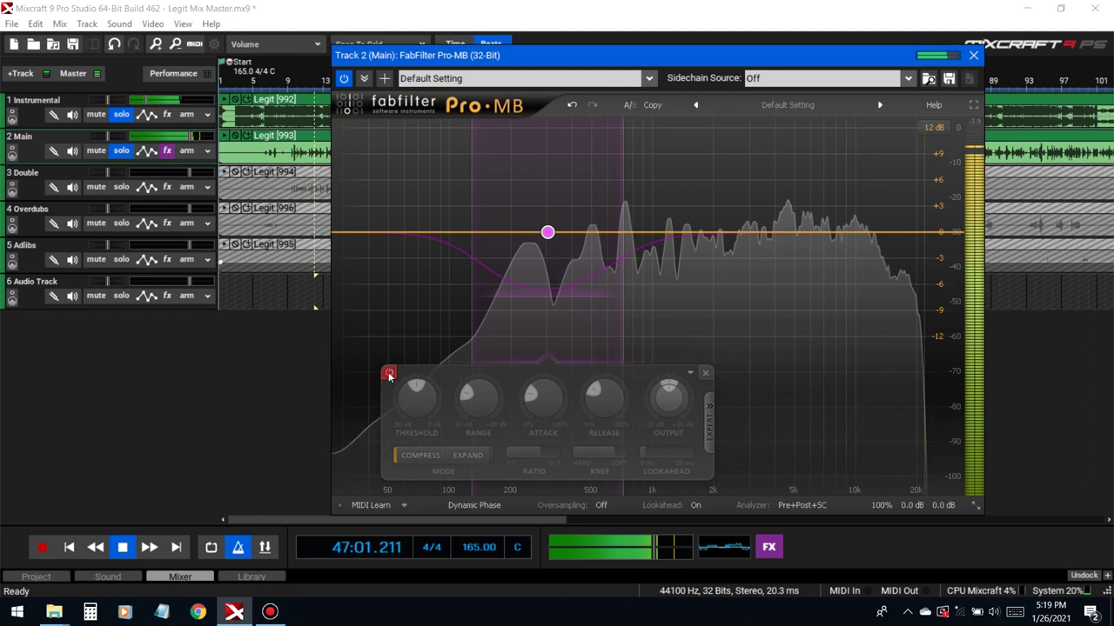
left_click(389, 373)
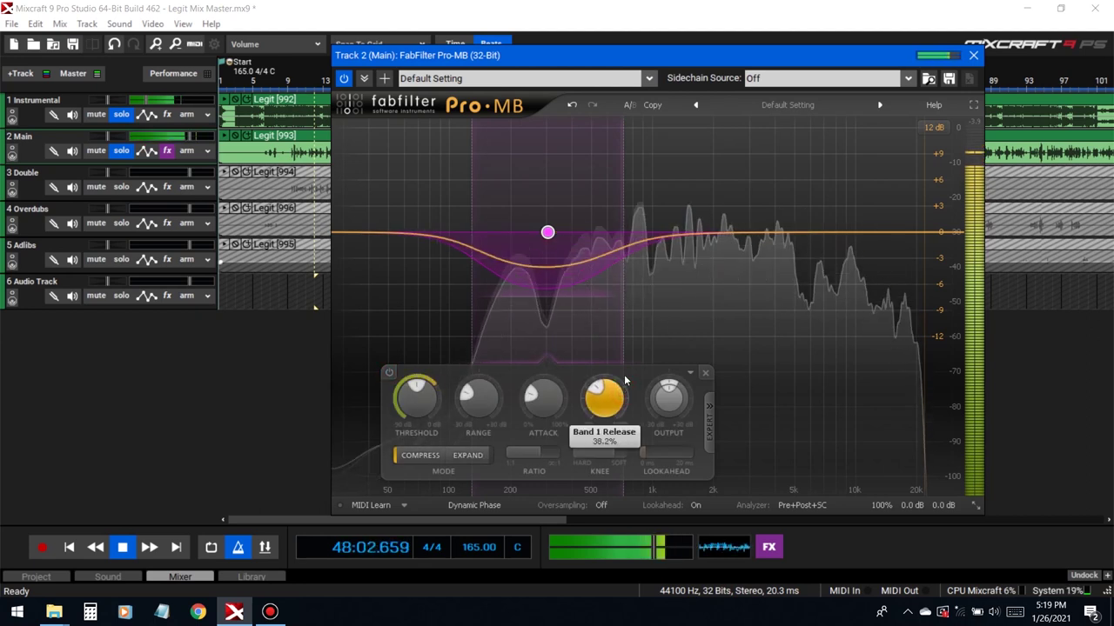
Close Pro-MB, stop playback and save the project with the Main track's effect list open
left_click(973, 55)
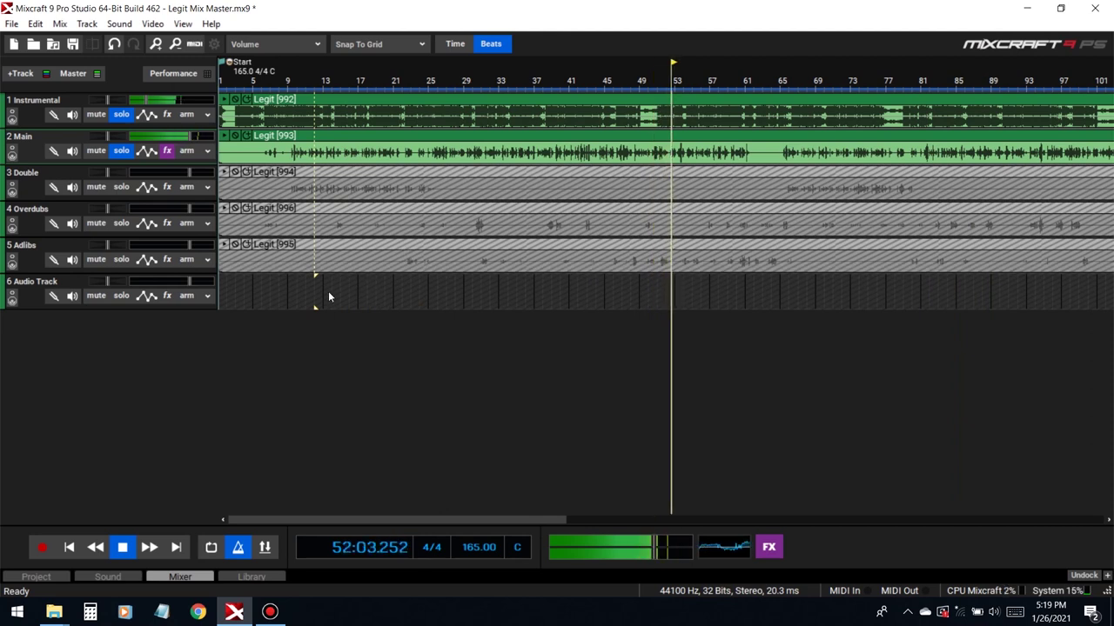
key("space")
left_click(167, 151)
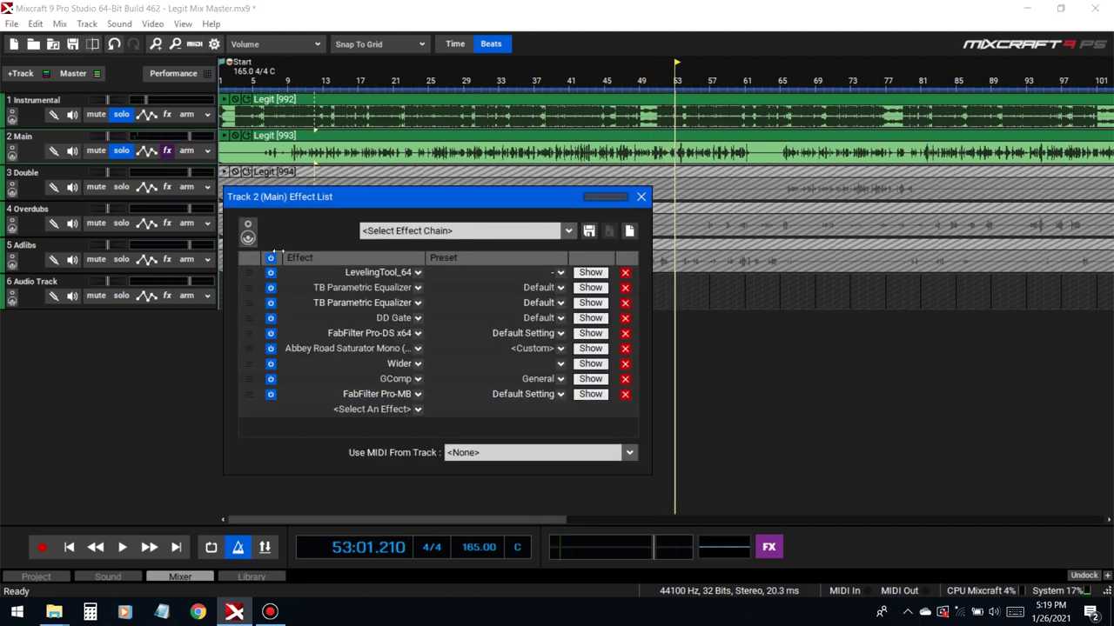
key("ctrl+s")
Play from bar 13 and compare the Main vocal with all its effects bypassed and re-enabled, ending with playback stopped
left_click(325, 80)
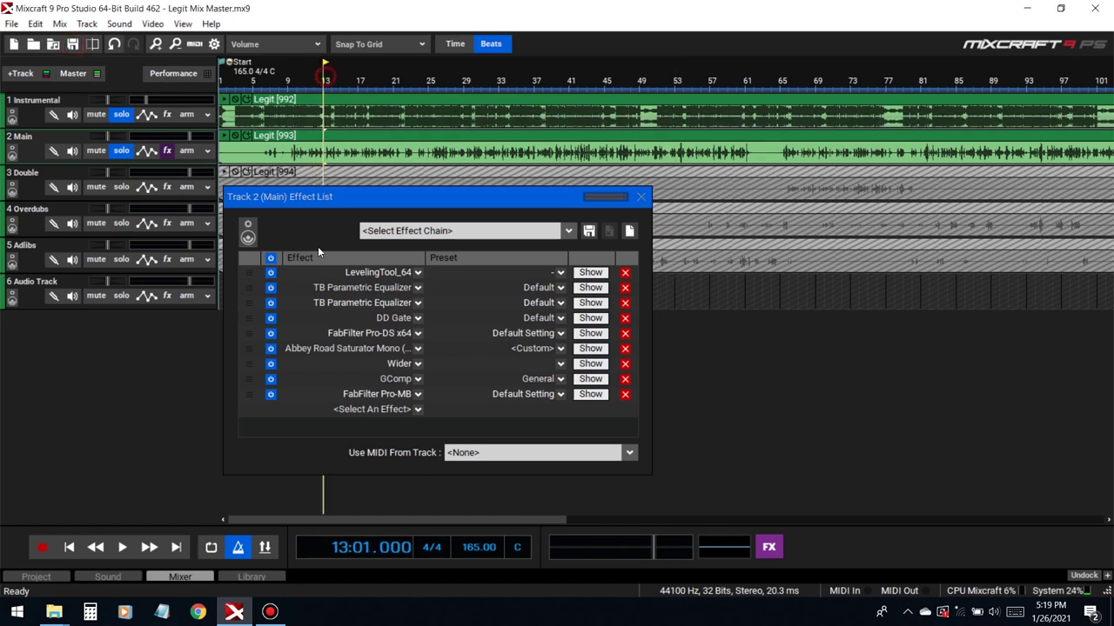
key("space")
left_click(270, 258)
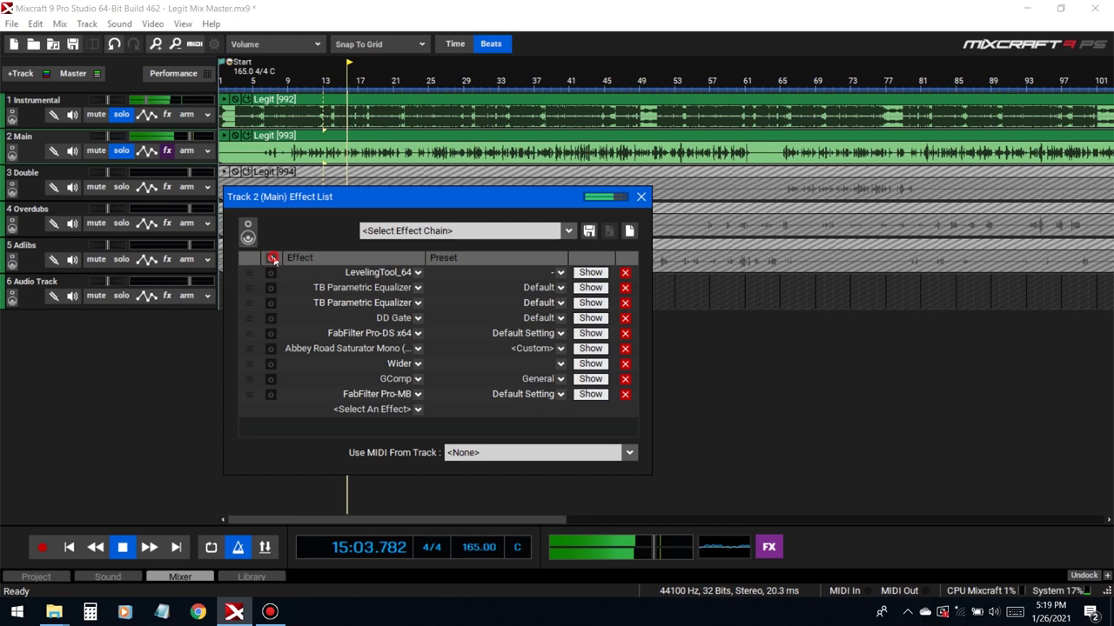
left_click(272, 258)
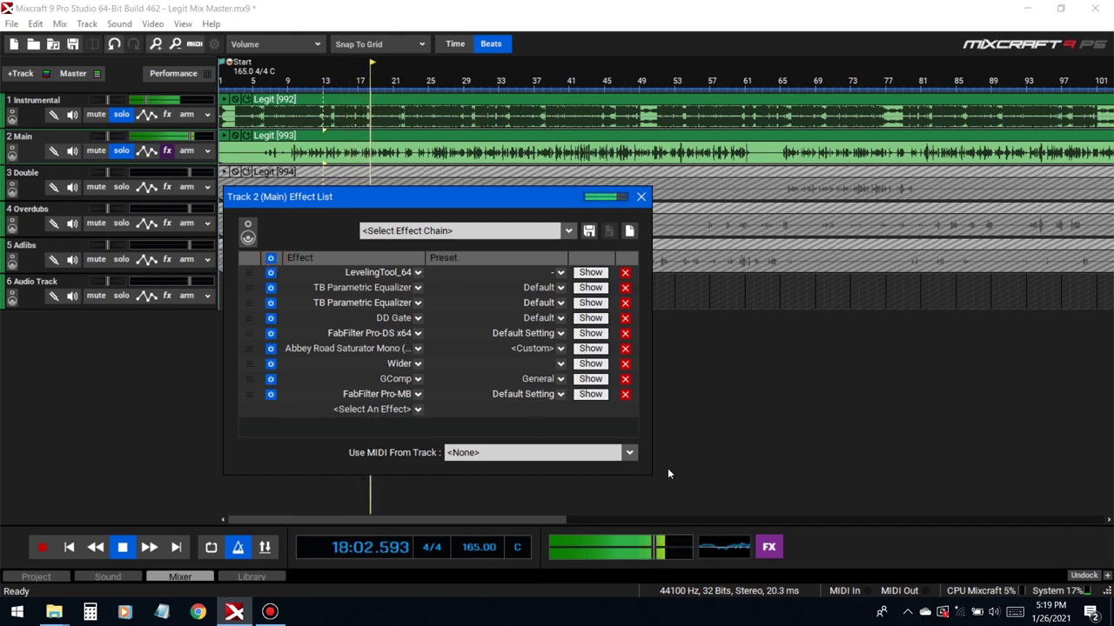
key("space")
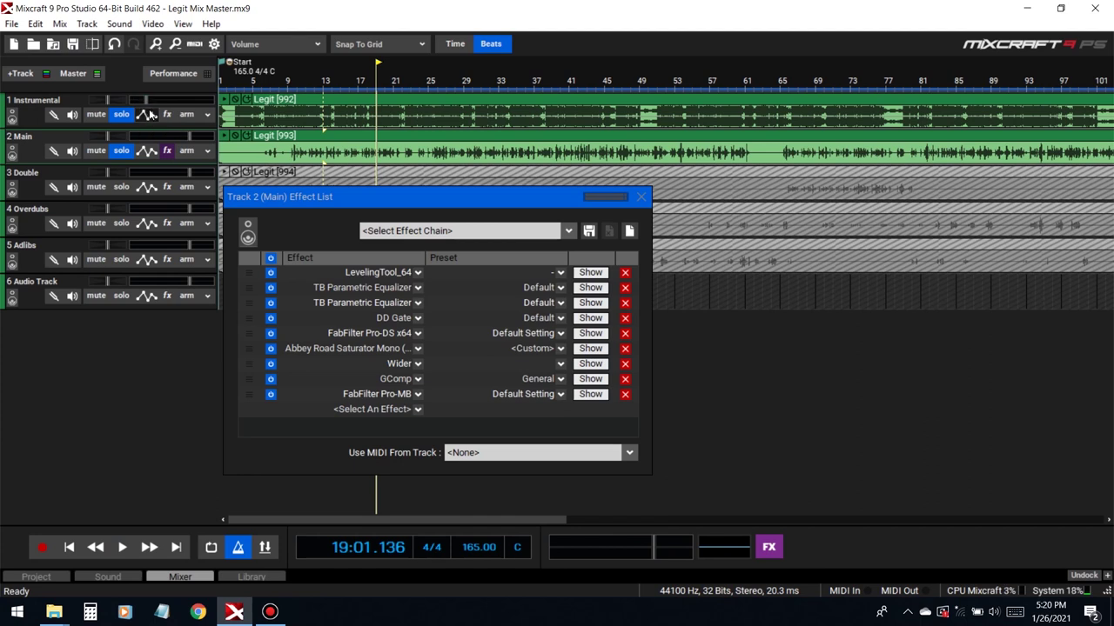
Raise the Instrumental track's volume to the same fader level as the other tracks and play from bar 10
left_click(146, 101)
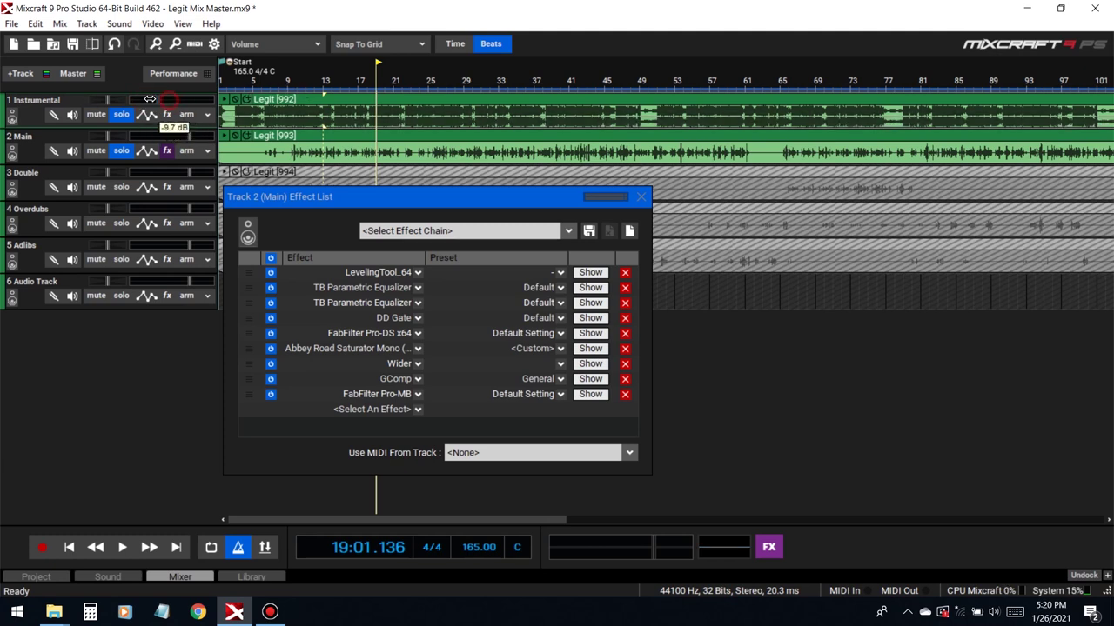
left_click(299, 86)
key("space")
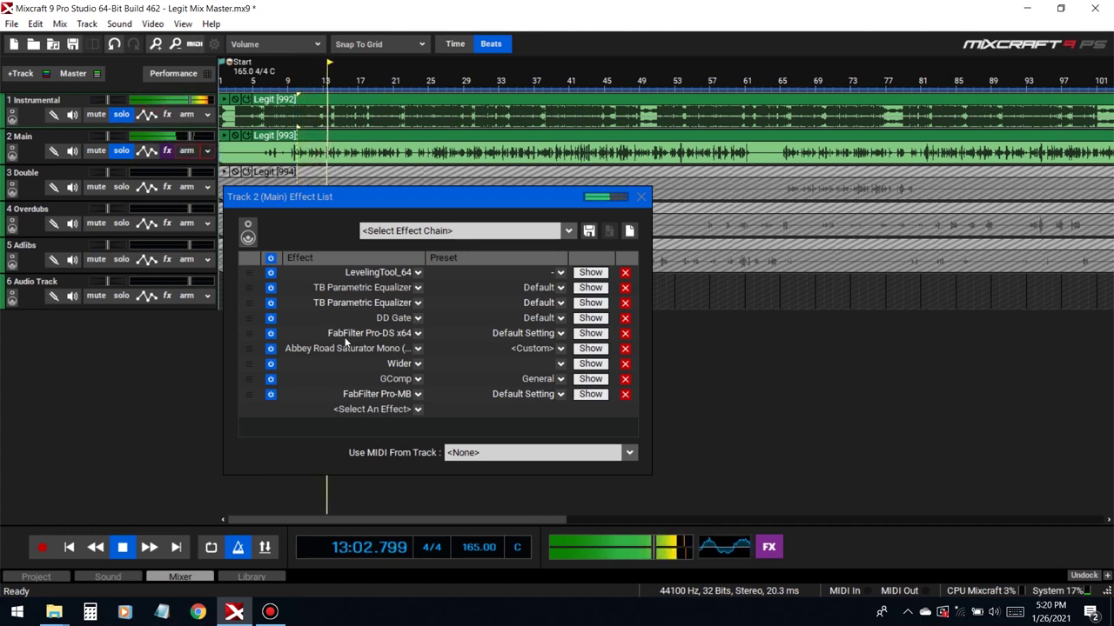
Add LoudMax64 after FabFilter Pro-MB on the Main track, with output at -0.1 dB and threshold at -12.3 dB
left_click(376, 409)
type("lou")
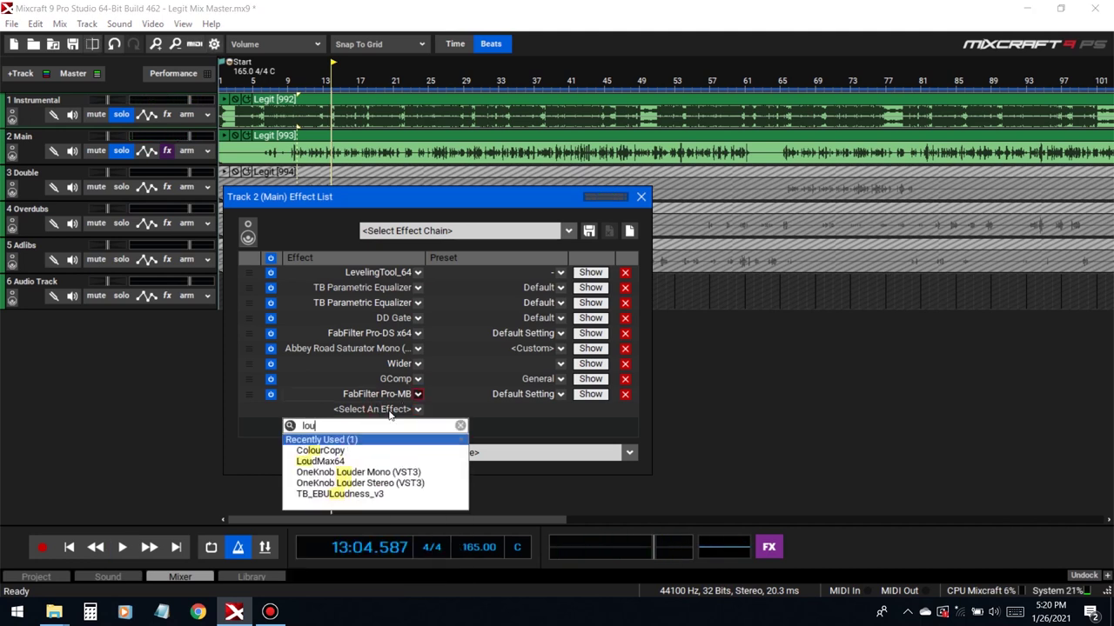
left_click(358, 461)
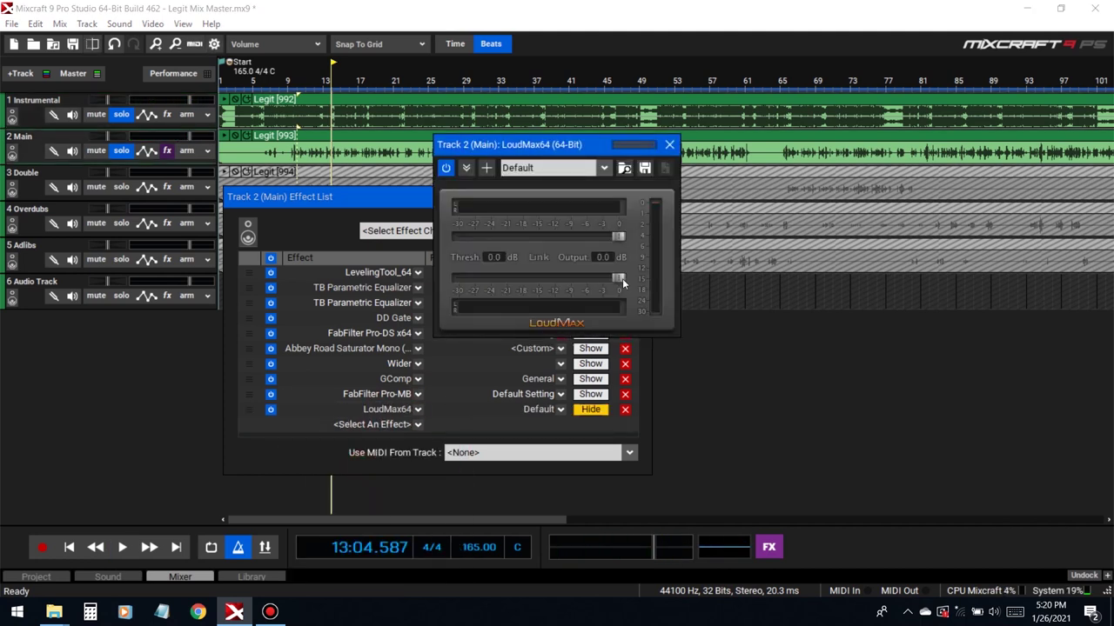
left_click_drag(621, 280, 617, 285)
left_click_drag(618, 237, 552, 234)
Play the song briefly from bar 10 to hear LoudMax on the Main vocal, ending with playback stopped
left_click(298, 84)
key("space")
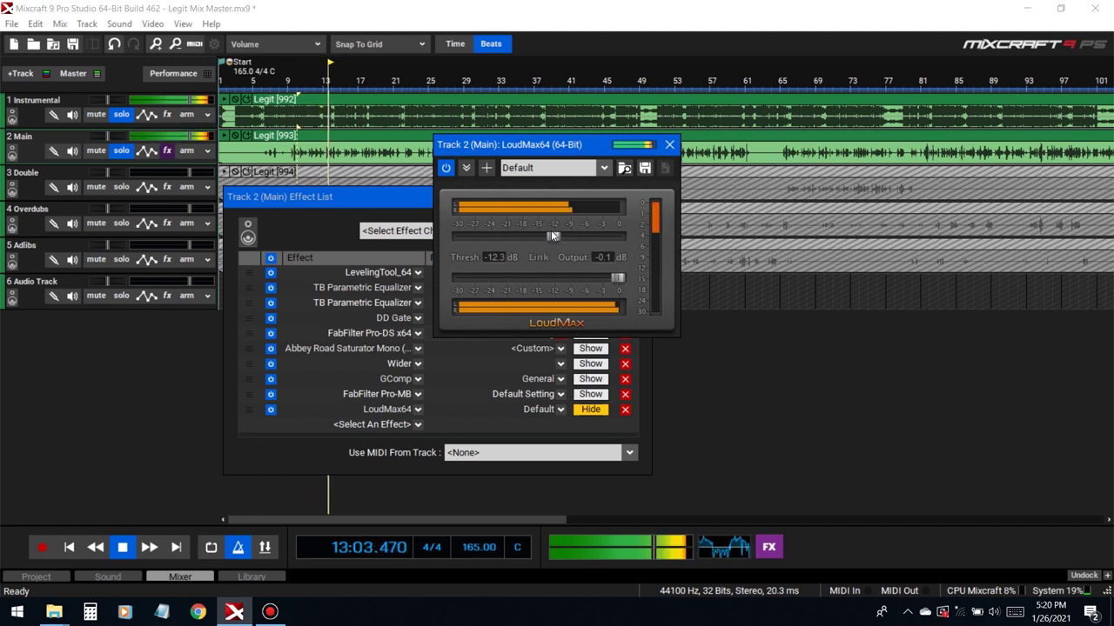
key("space")
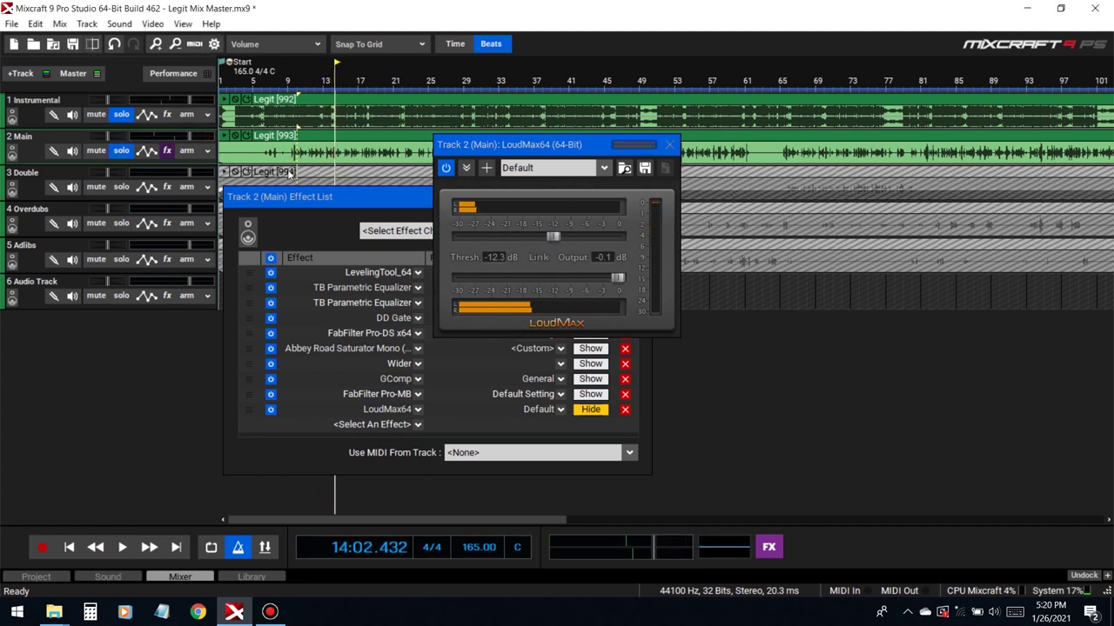
Close the effect list, lower the Instrumental track's volume to about -2.7 dB and set LoudMax's threshold to -4.1 dB
left_click(296, 225)
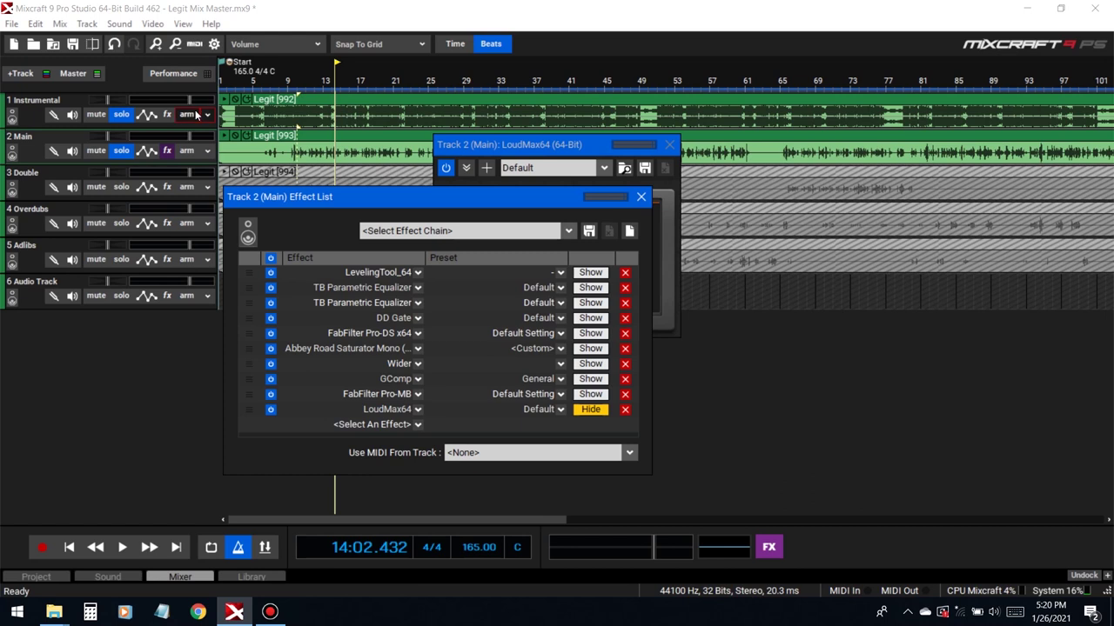
left_click(640, 197)
left_click_drag(556, 144, 580, 152)
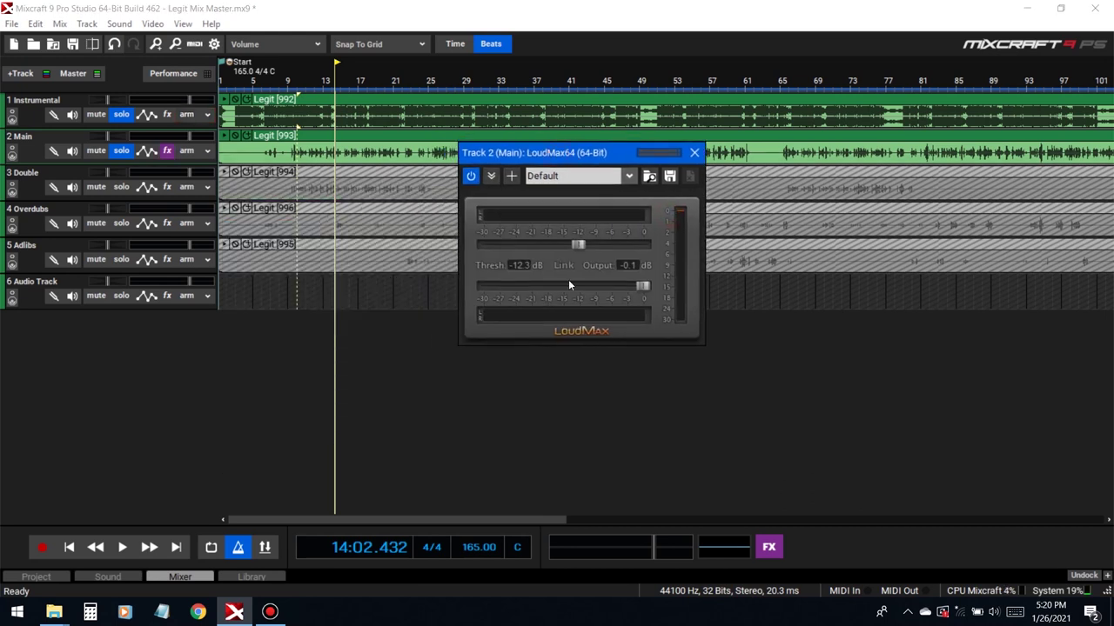
left_click(187, 102)
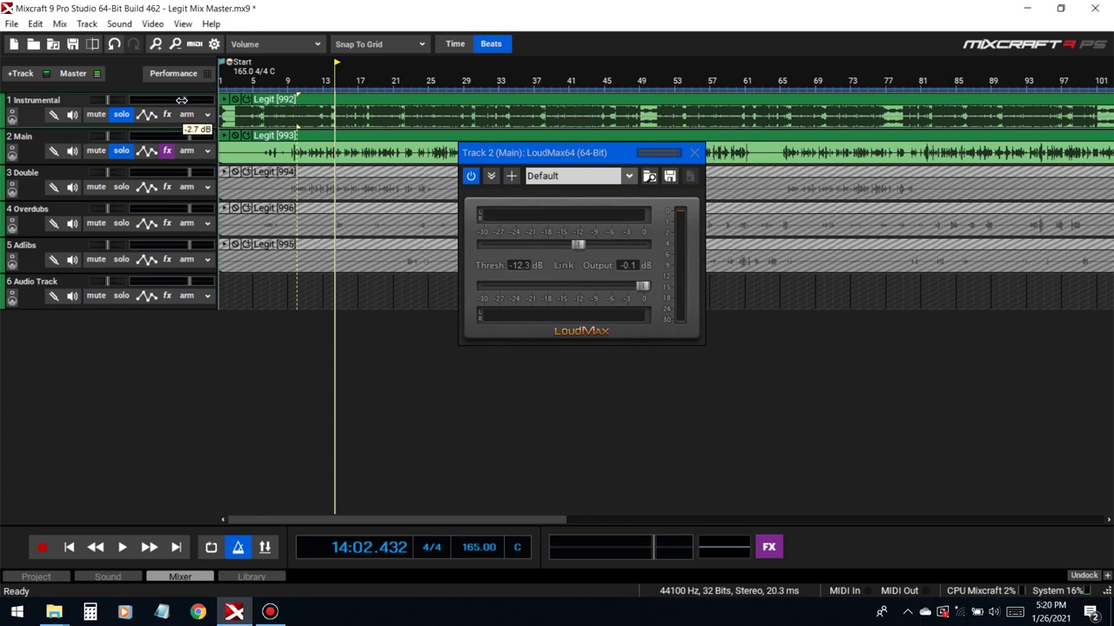
left_click_drag(581, 244, 623, 245)
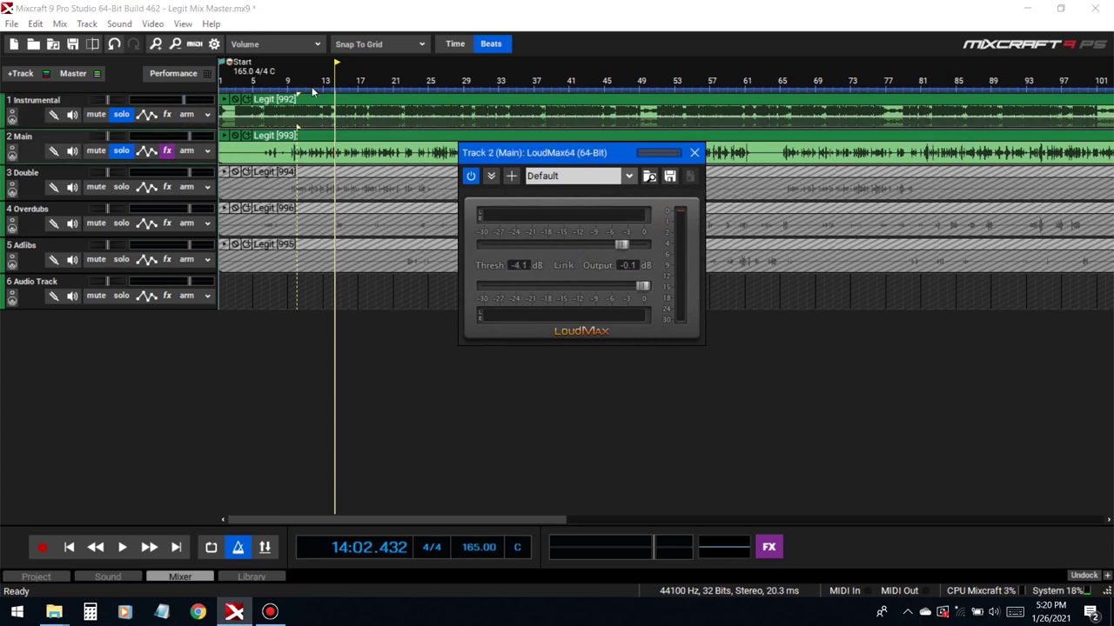
During playback, set LoudMax's threshold on the Main track to -3.7 dB and lower the Instrumental track's volume to about -6.9 dB
key("space")
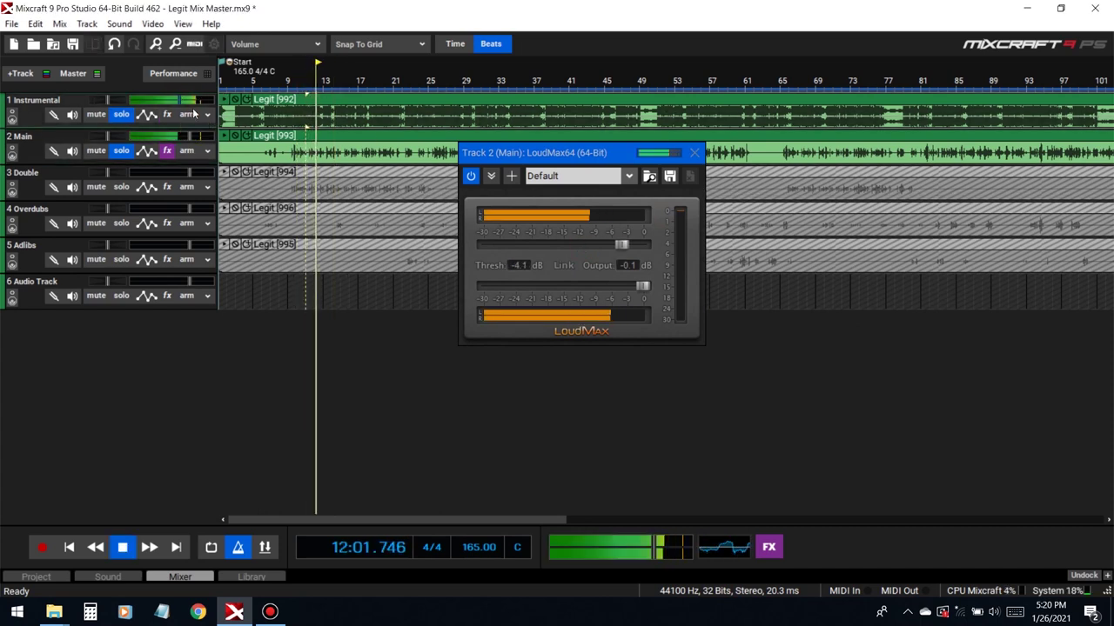
mouse_move(619, 243)
left_mouse_down()
mouse_move(602, 243)
mouse_move(622, 246)
left_mouse_up()
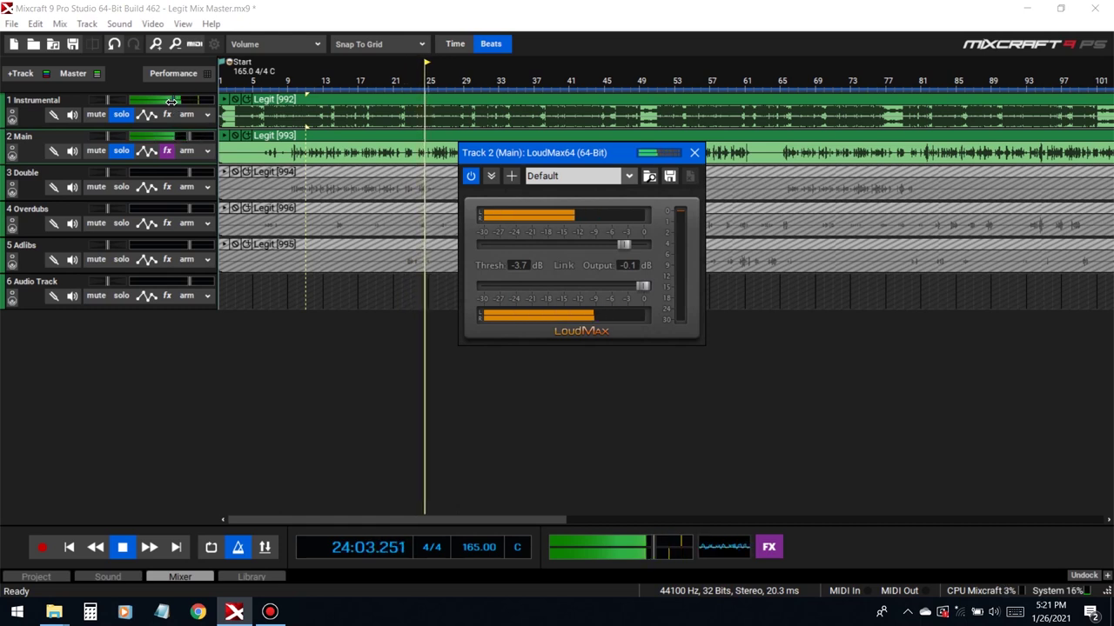
mouse_move(170, 100)
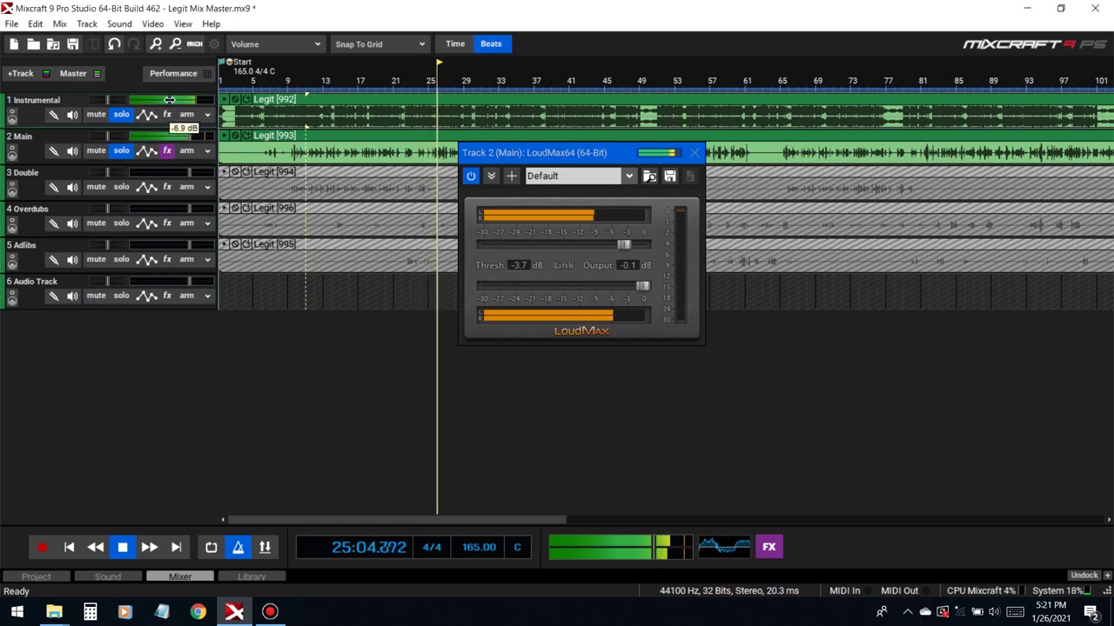
left_click(694, 152)
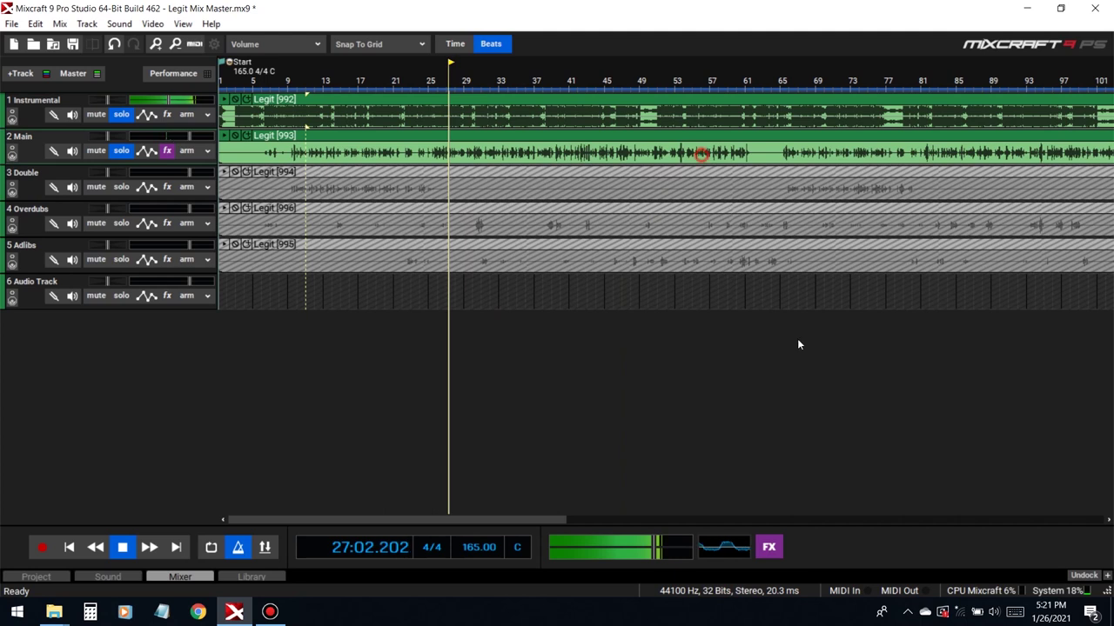
key("space")
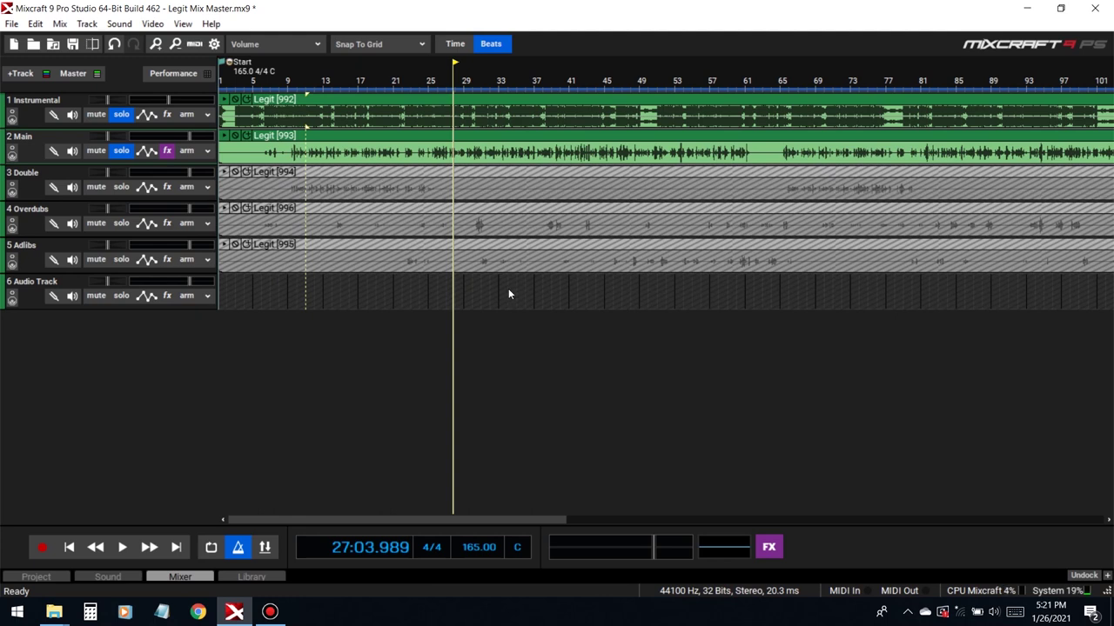
Unsolo the Main and Instrumental tracks and play all tracks briefly from bar 10
left_click(122, 152)
left_click(119, 113)
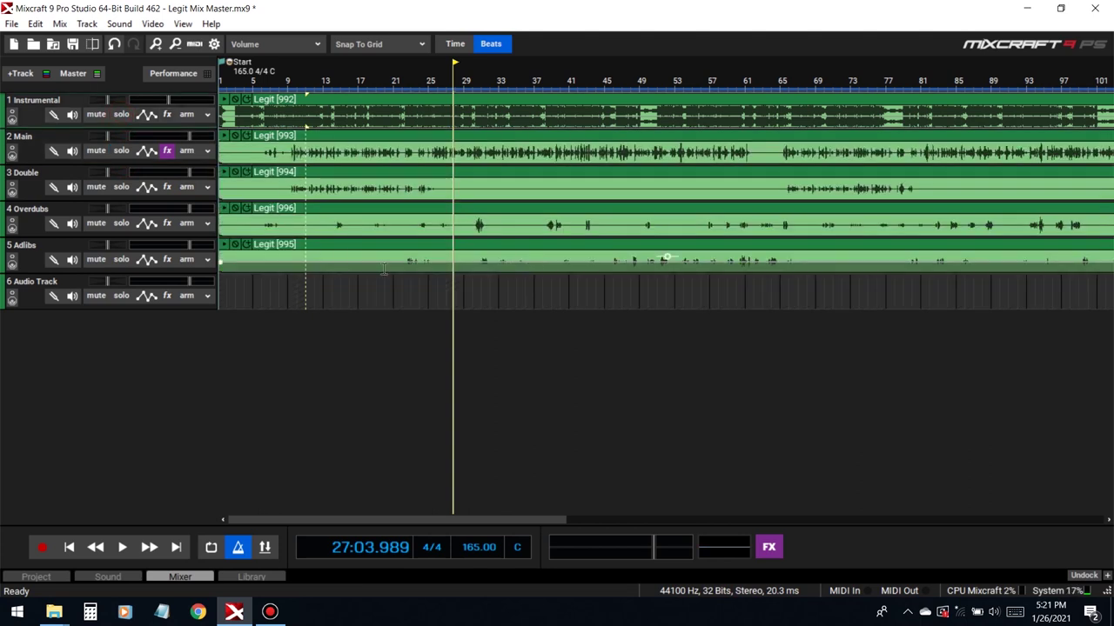
left_click(303, 293)
key("space")
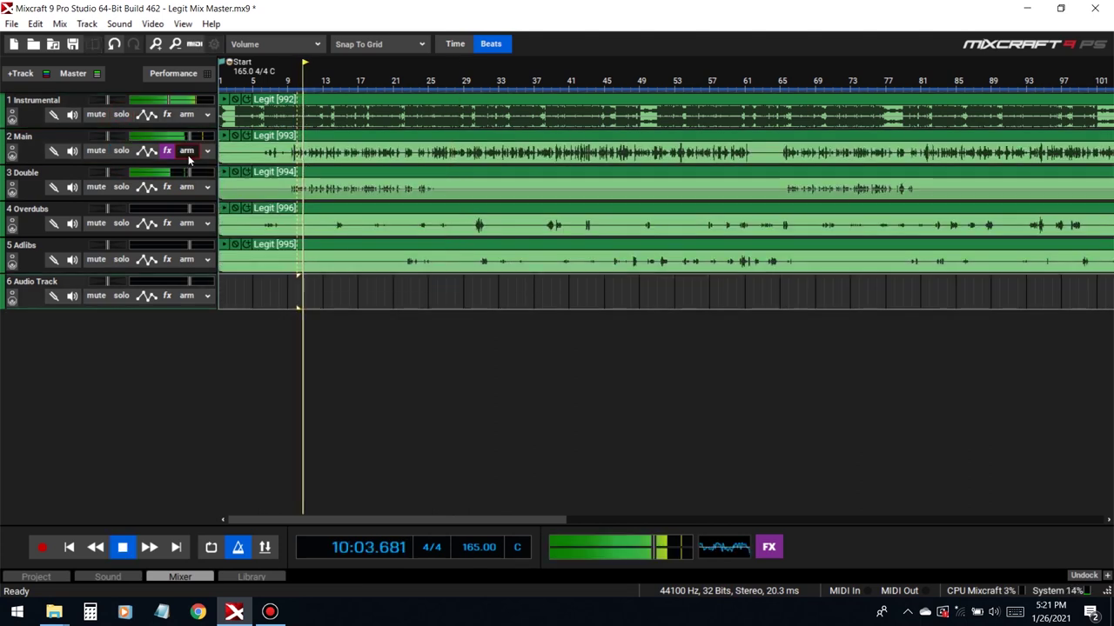
key("space")
Save the Main track's effect chain as a new preset named "Legit"
left_click(167, 151)
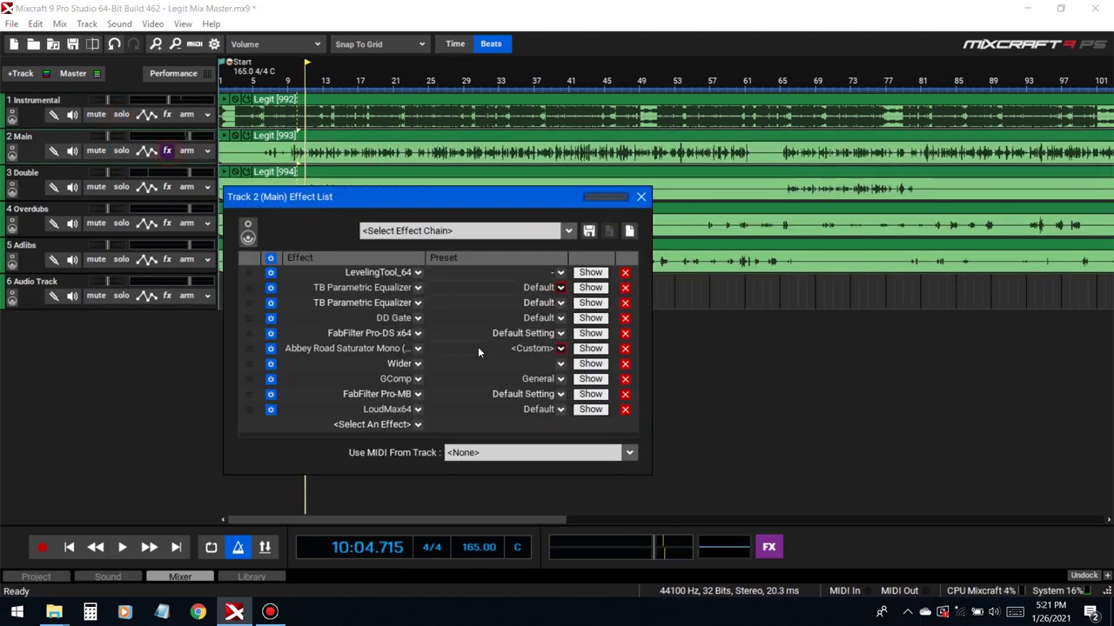
left_click(588, 232)
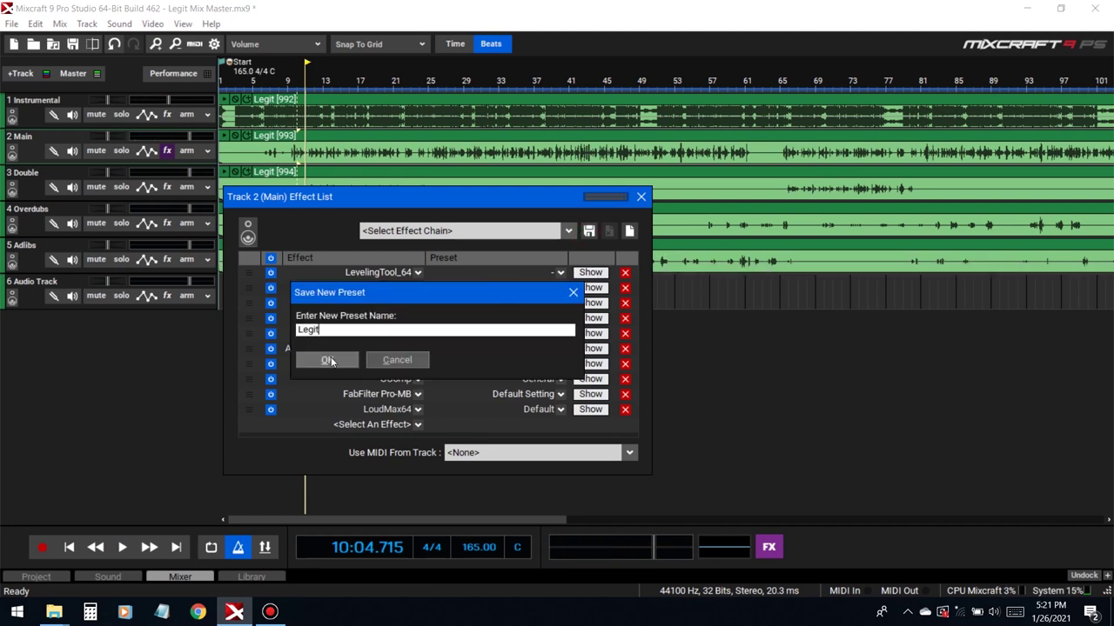
left_click(339, 359)
left_click(641, 197)
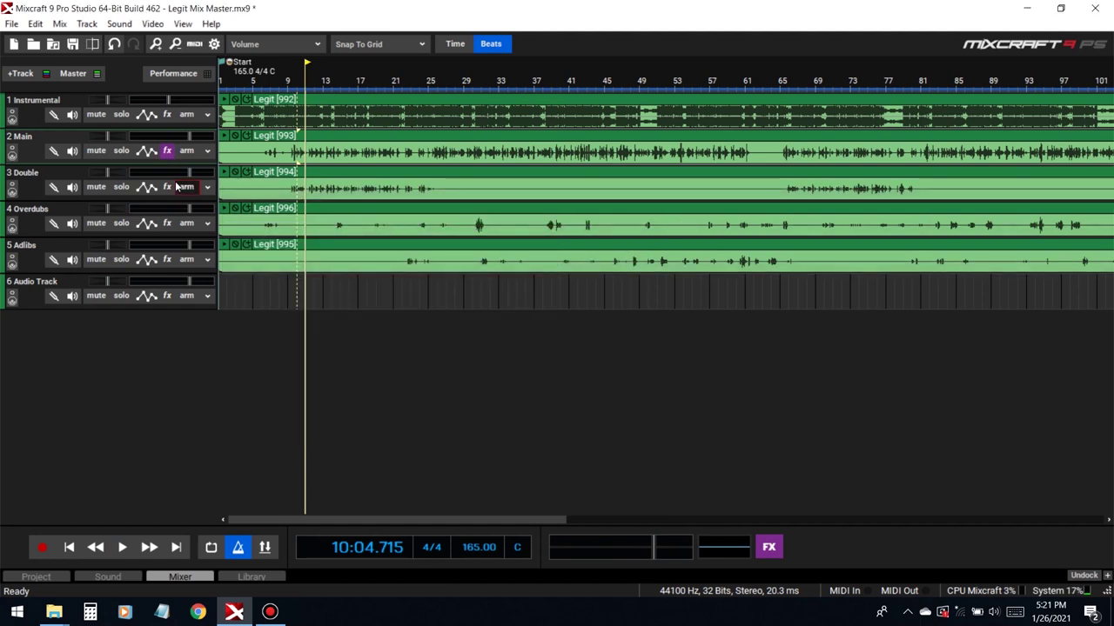
Load the "Legit" effect chain on the Double track
left_click(467, 173)
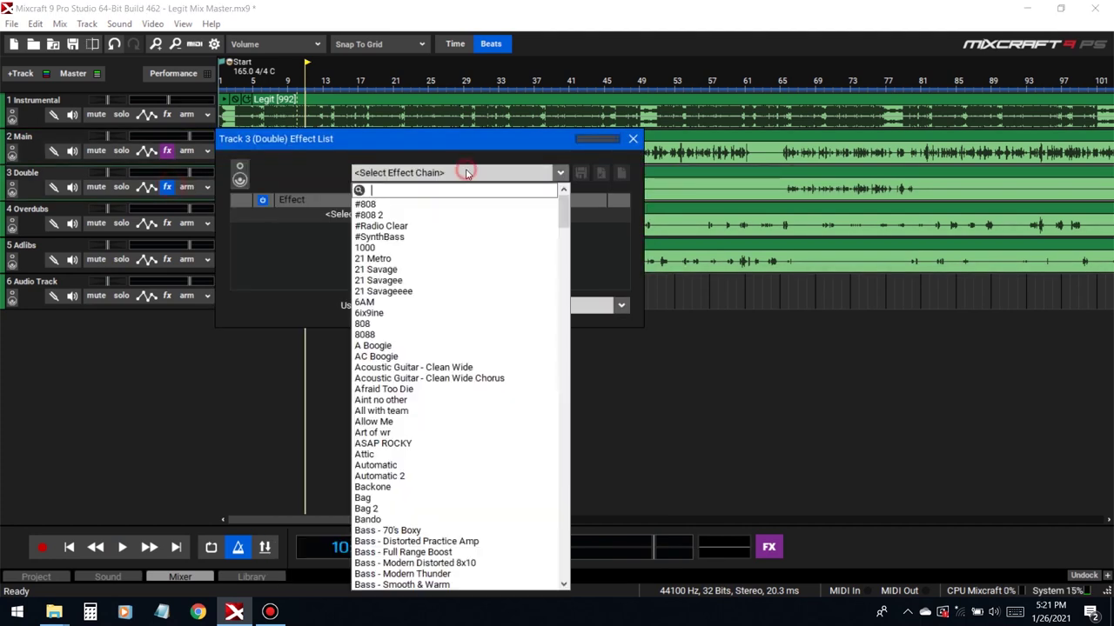
type("legi")
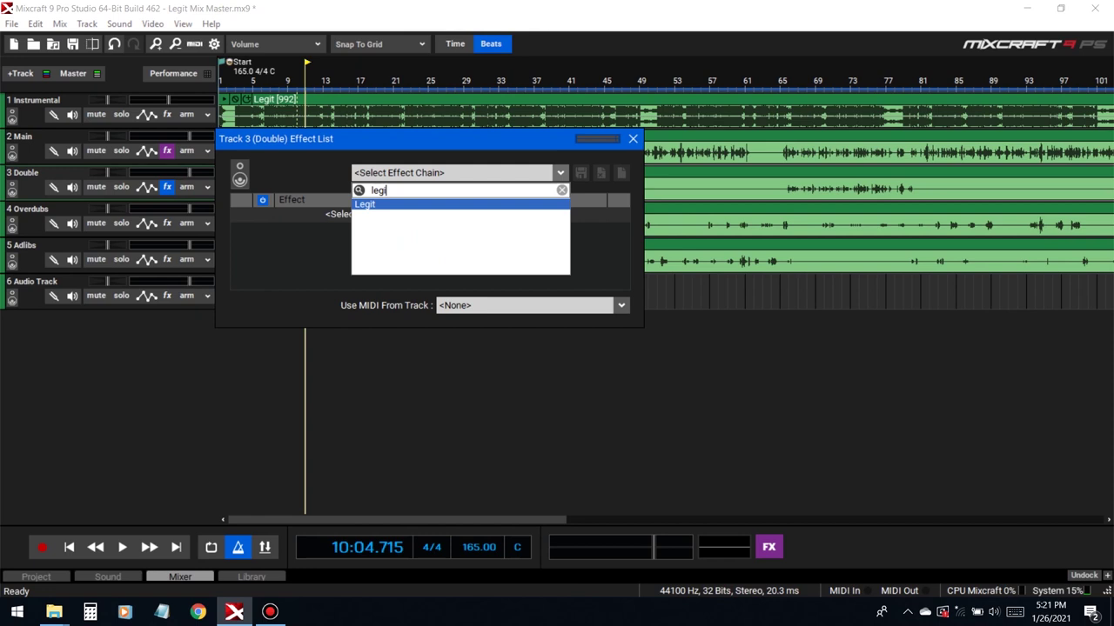
left_click(405, 205)
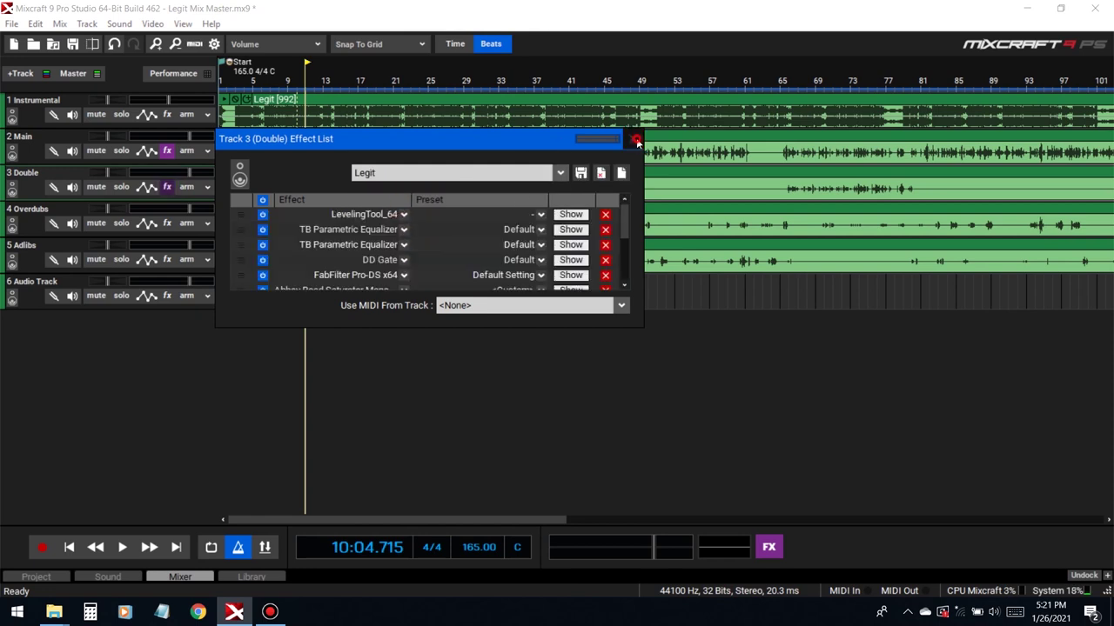
left_click(634, 139)
left_click(298, 289)
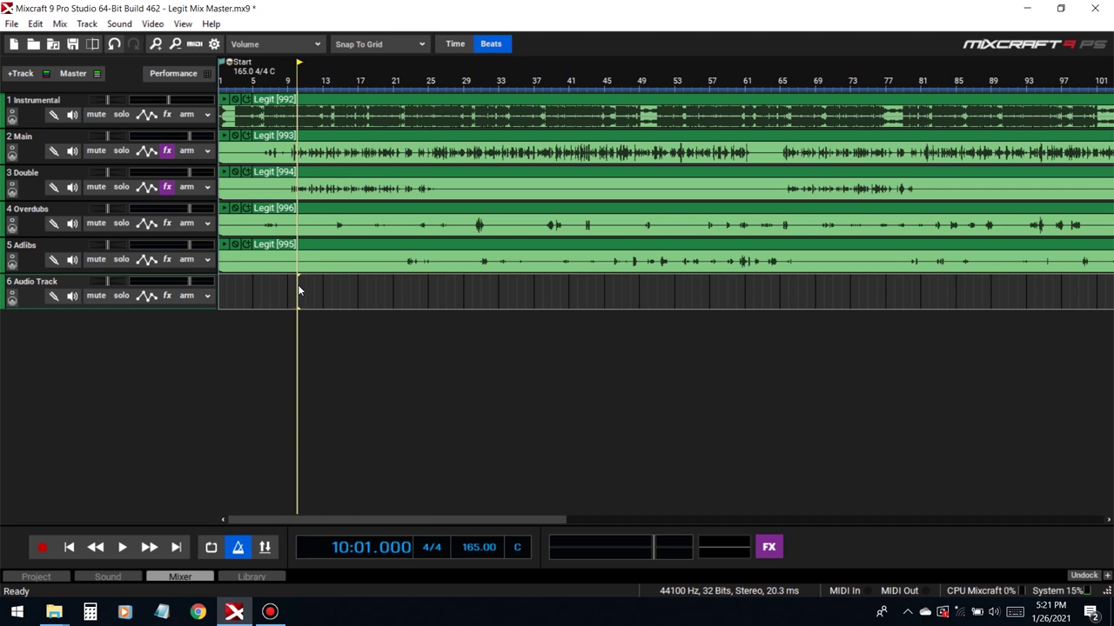
left_click(30, 148)
left_click(88, 24)
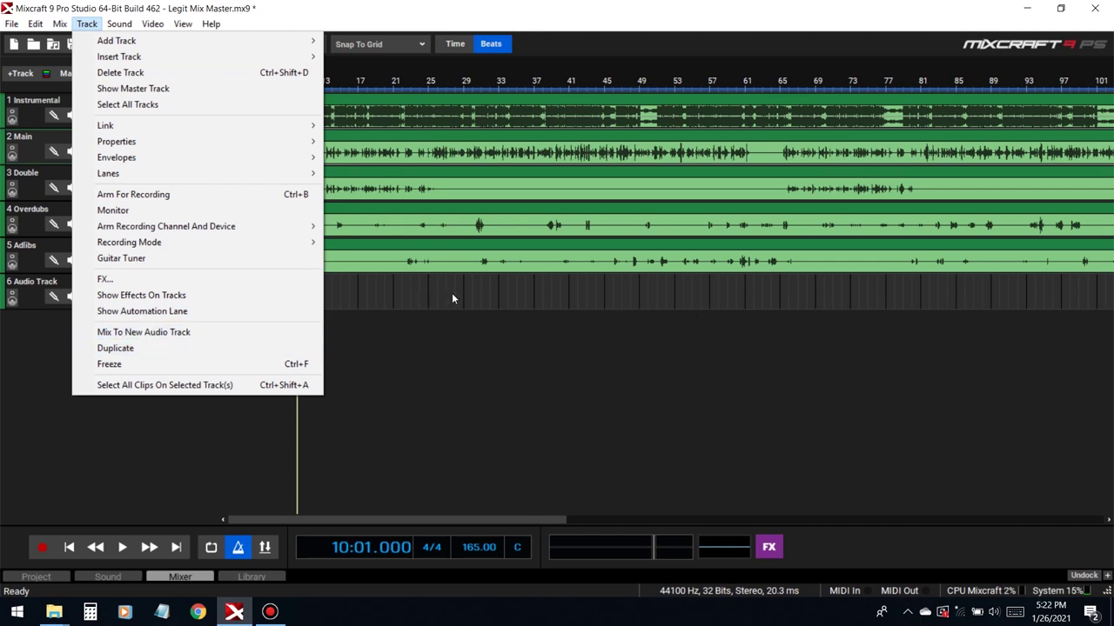
left_click(419, 298)
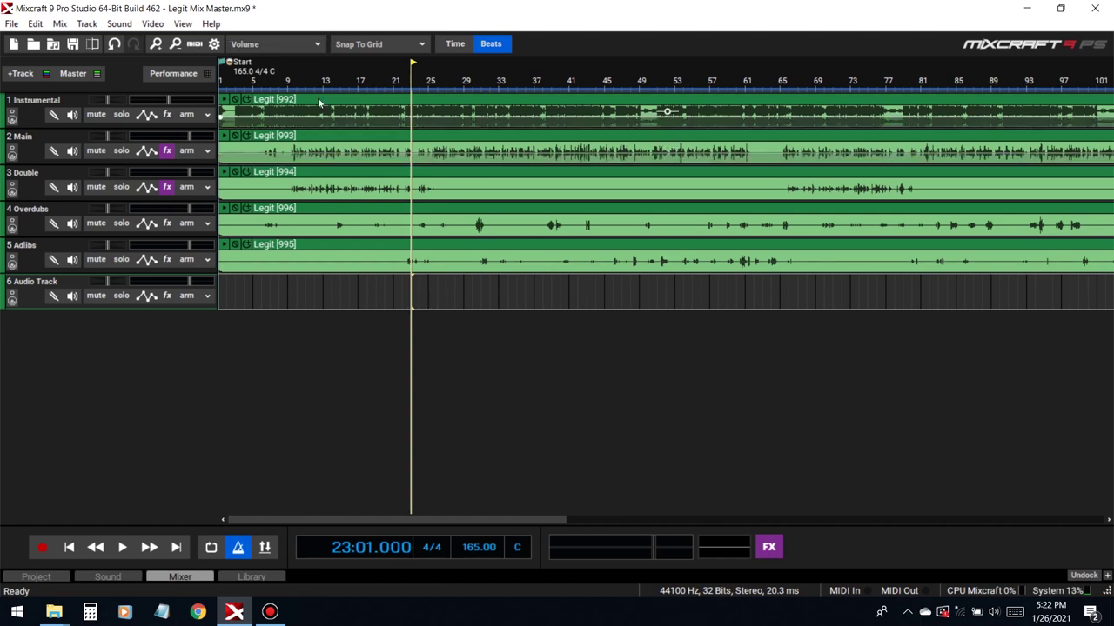
Play the song from bar 10 to hear the processed Double track with the Main vocal, ending with playback stopped
left_click(299, 80)
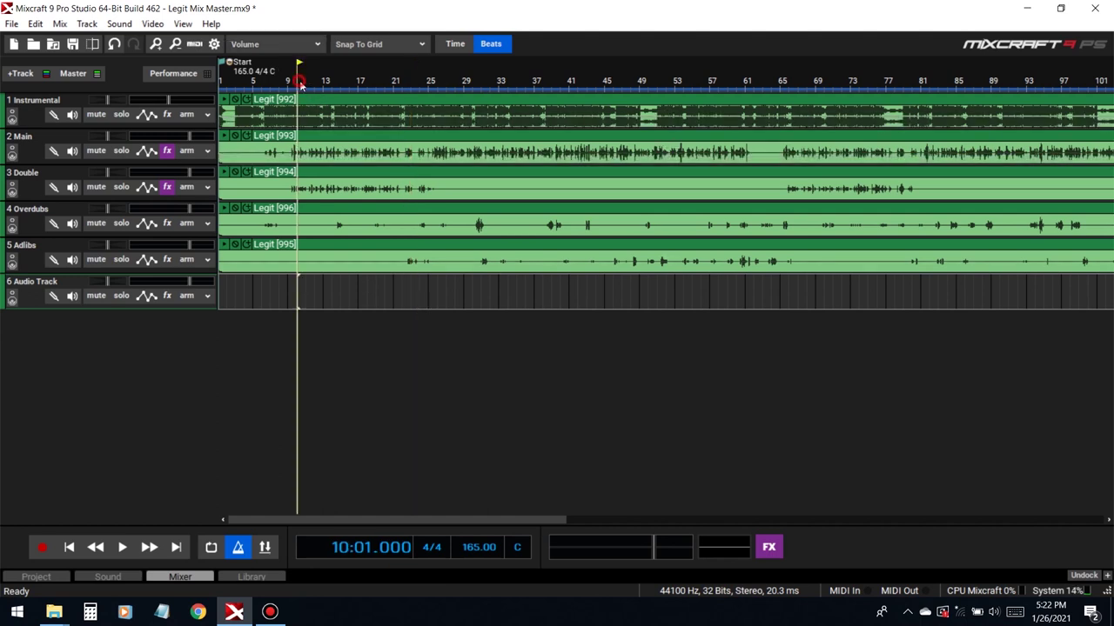
key("space")
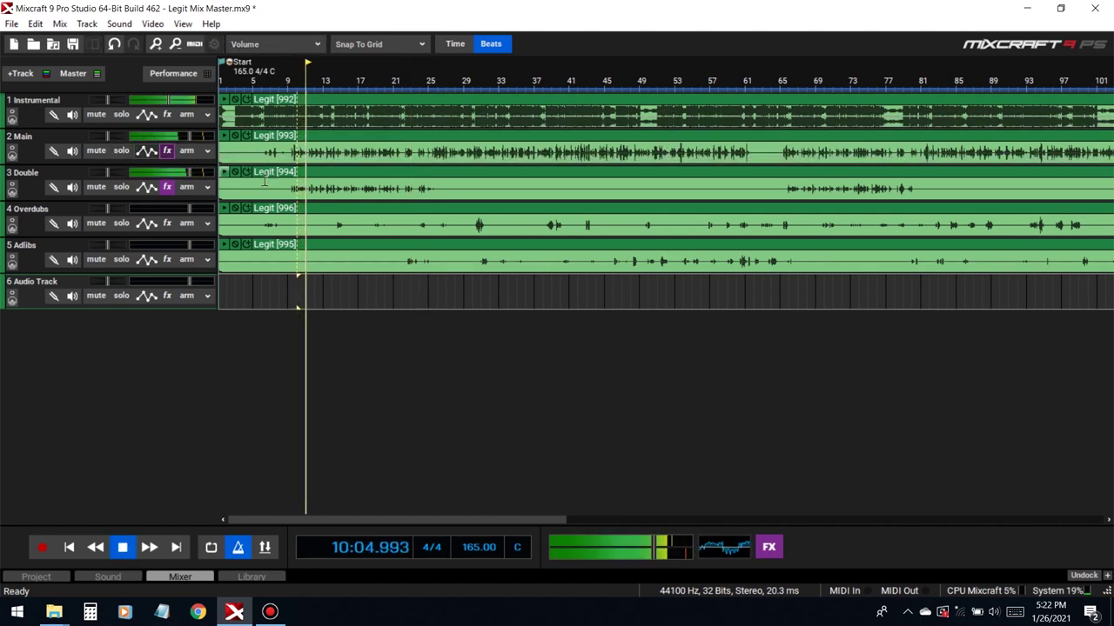
left_click(352, 293)
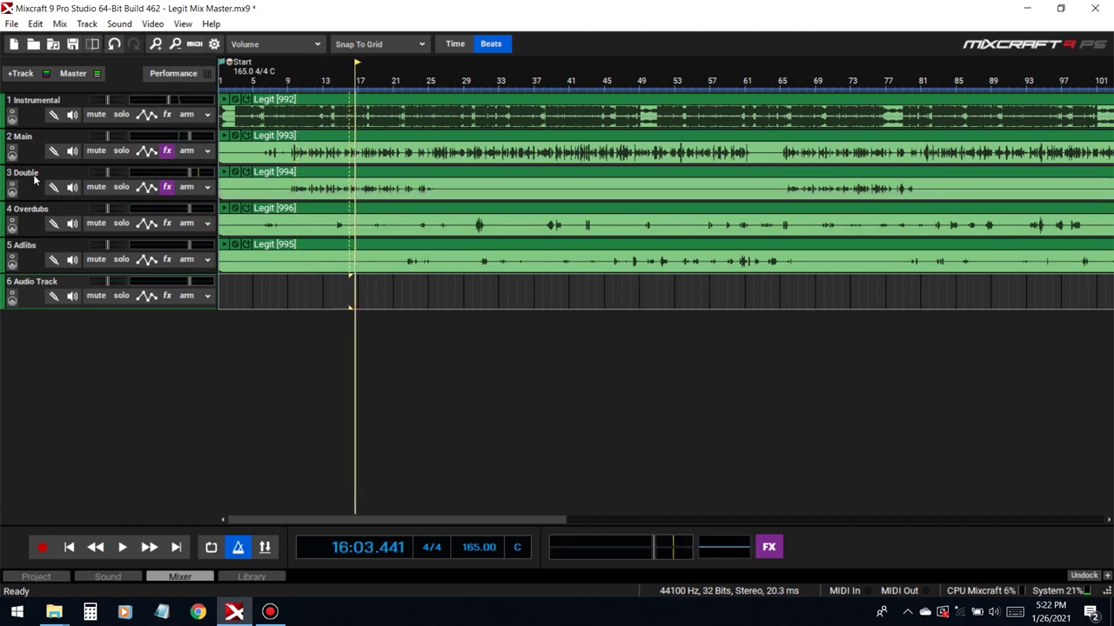
Add DD Chorus to the Double track's effect chain and place it between Abbey Road Saturator and Wider
left_click(170, 187)
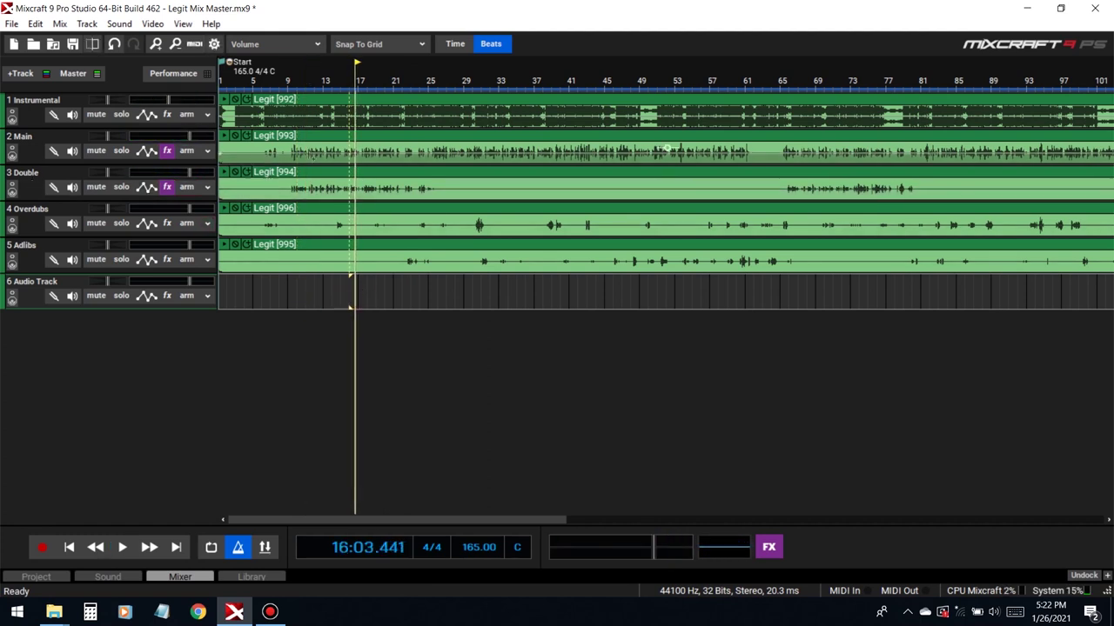
left_click(171, 188)
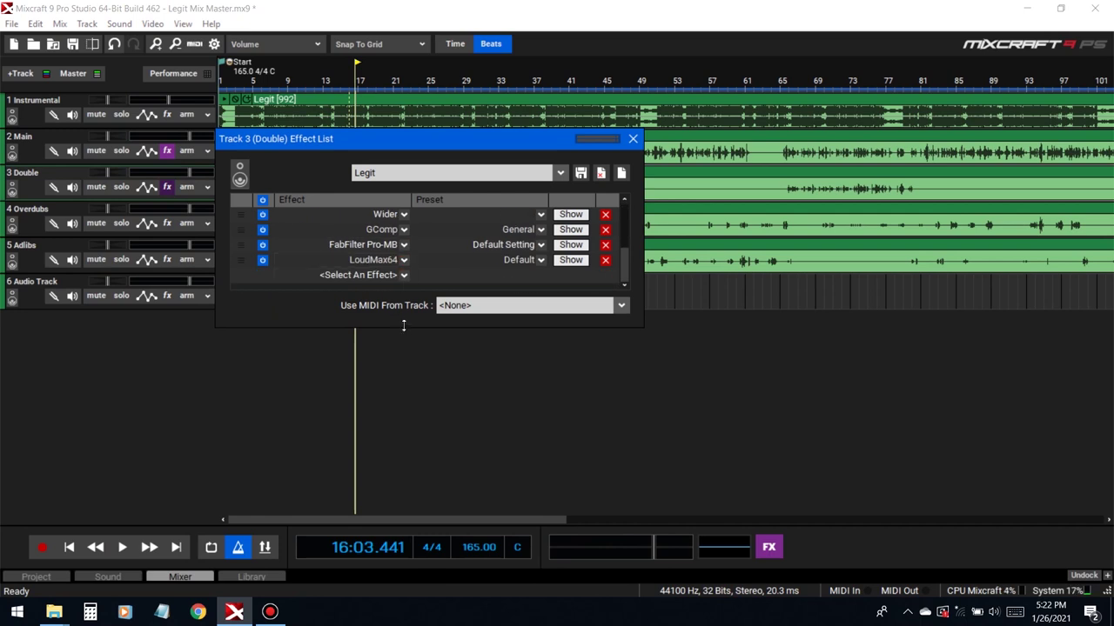
left_click(383, 367)
type("dd c")
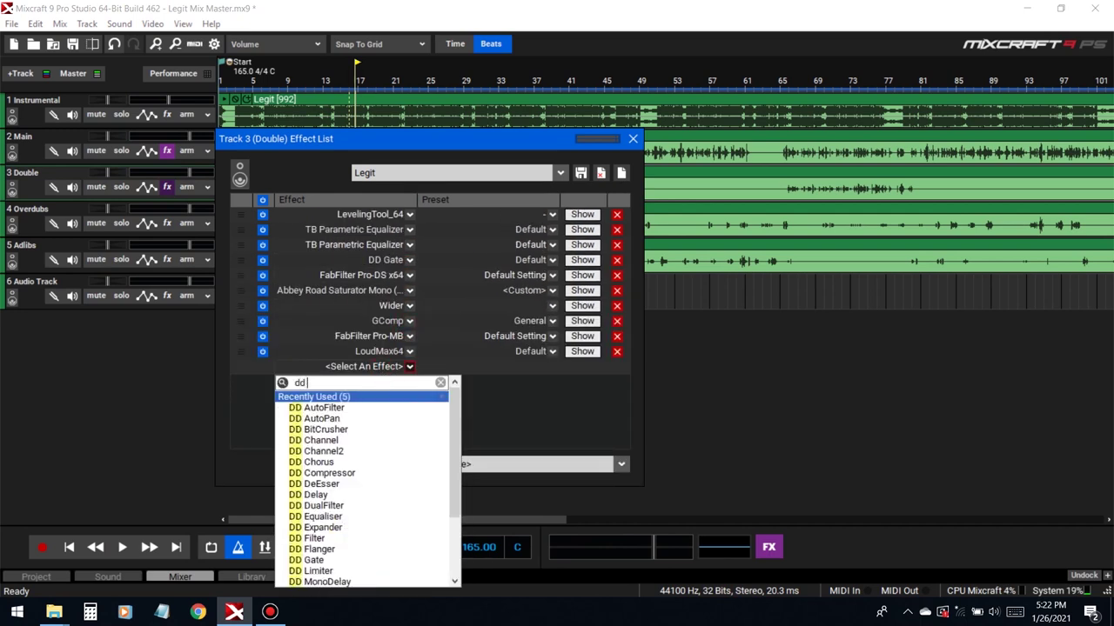
left_click(331, 440)
left_click_drag(241, 367, 257, 307)
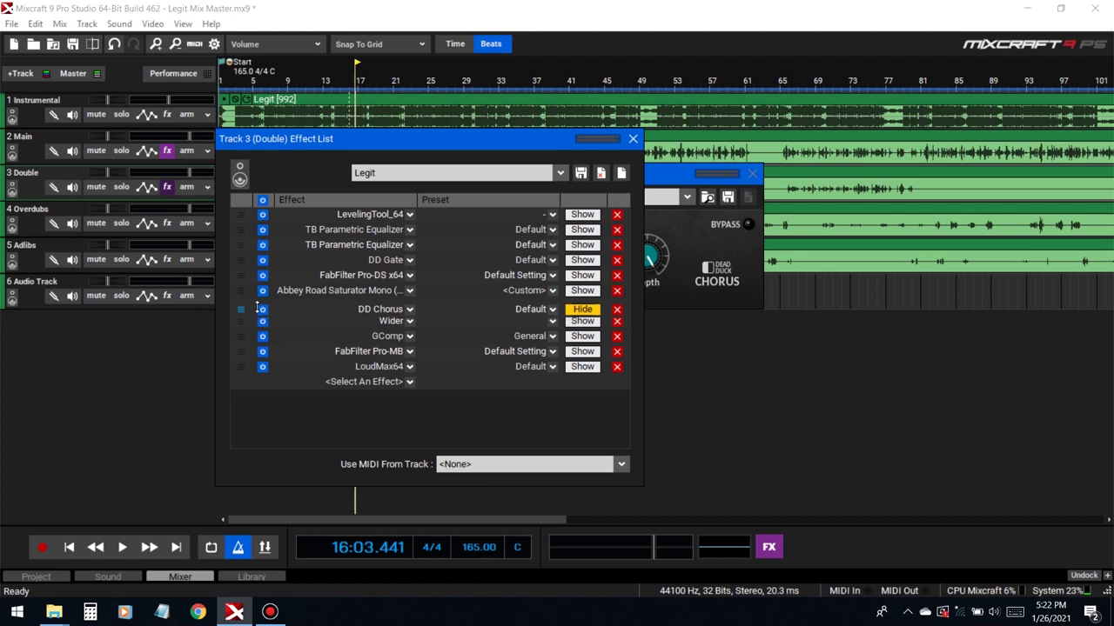
Apply the Wide Spread preset to DD Chorus, close the Double track's effect list and move the chorus window clear of the upper tracks
left_click(661, 266)
left_click(454, 198)
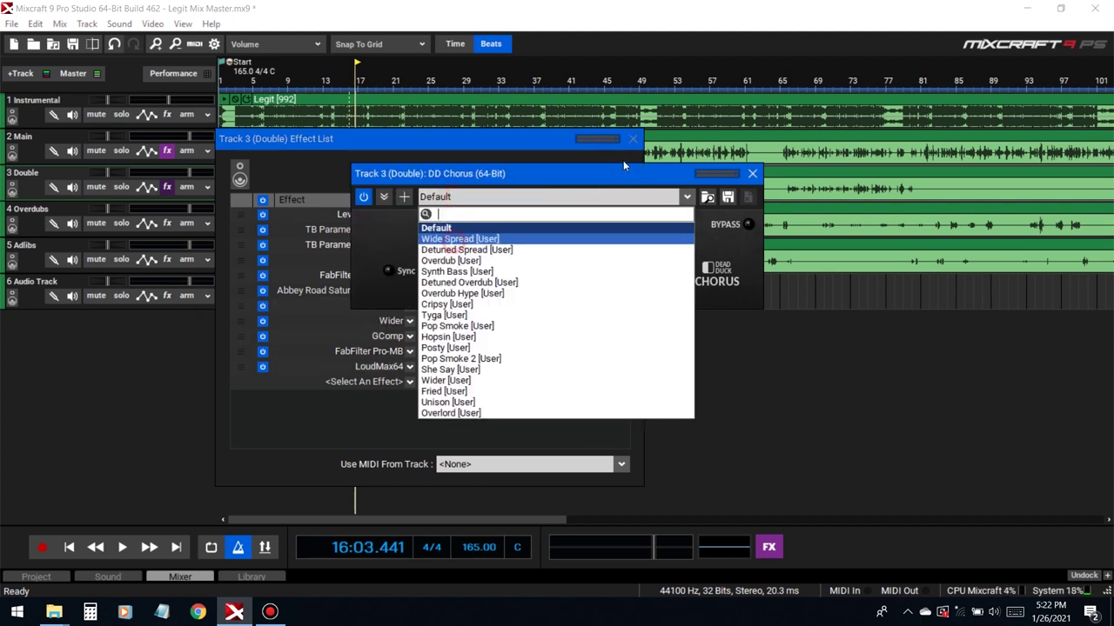
left_click(451, 239)
left_click(632, 138)
left_click_drag(493, 181, 652, 261)
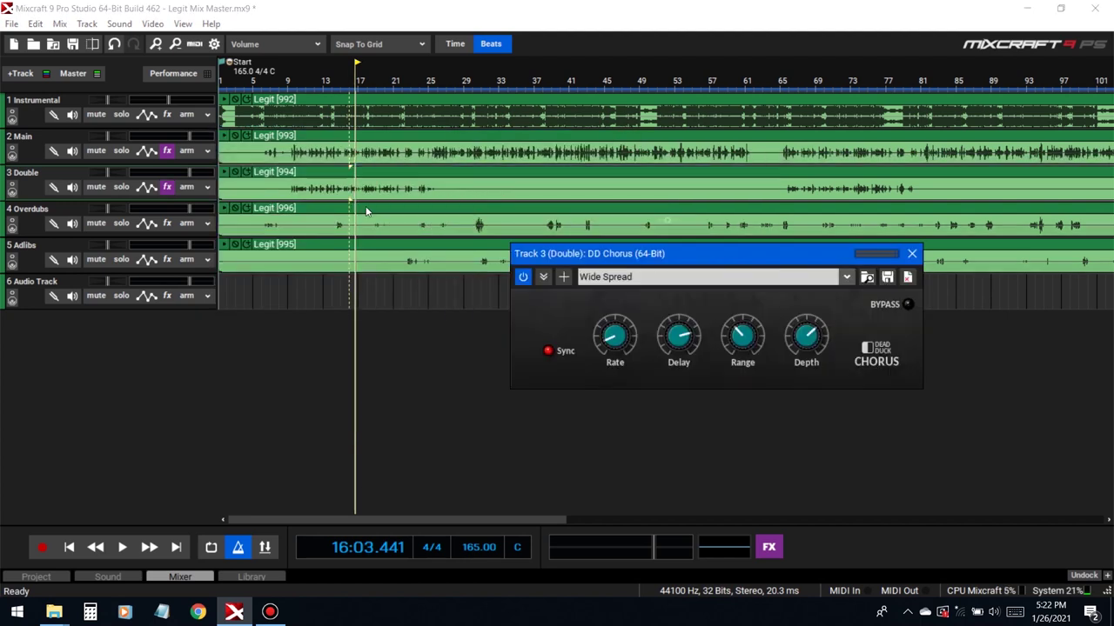
Play the song from bar 9 and open the preset choices for DD Chorus on the Double track
left_click(290, 80)
key("space")
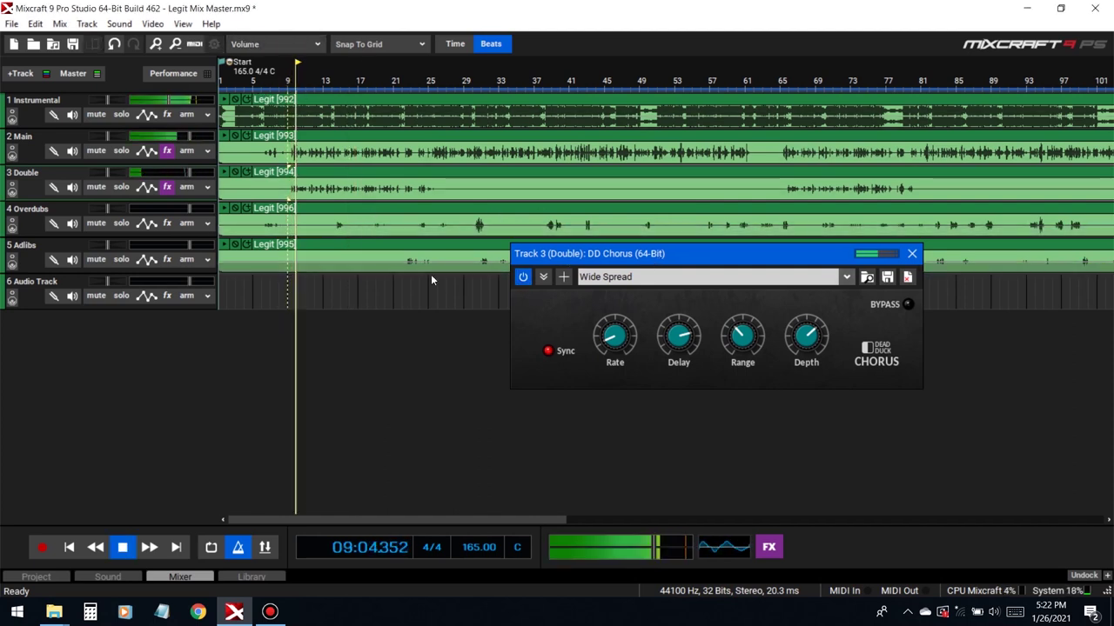
left_click(609, 276)
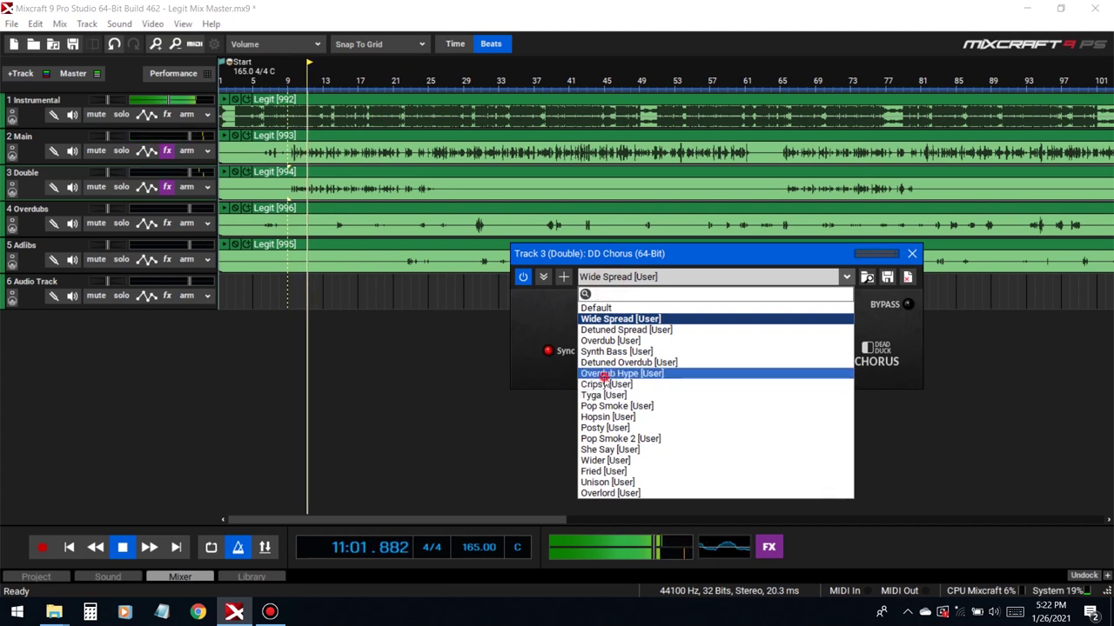
Audition the Overdub Hype, Overdub, Detuned Spread, Pop Smoke 2 and Hopsin chorus presets on the Double track during playback
left_click(644, 370)
left_click(661, 278)
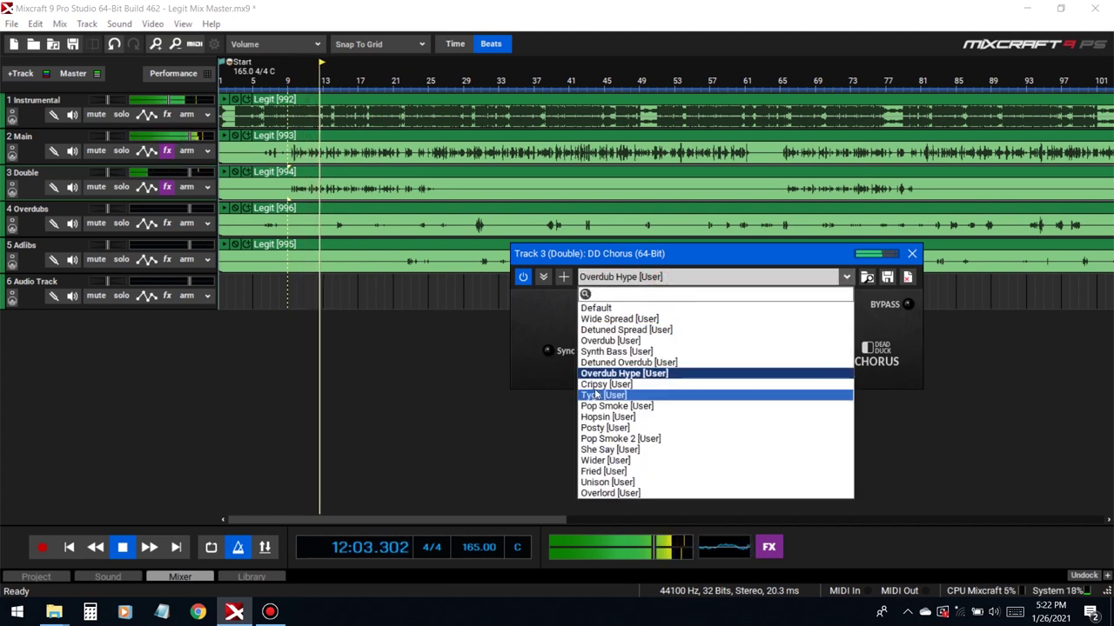
left_click(609, 340)
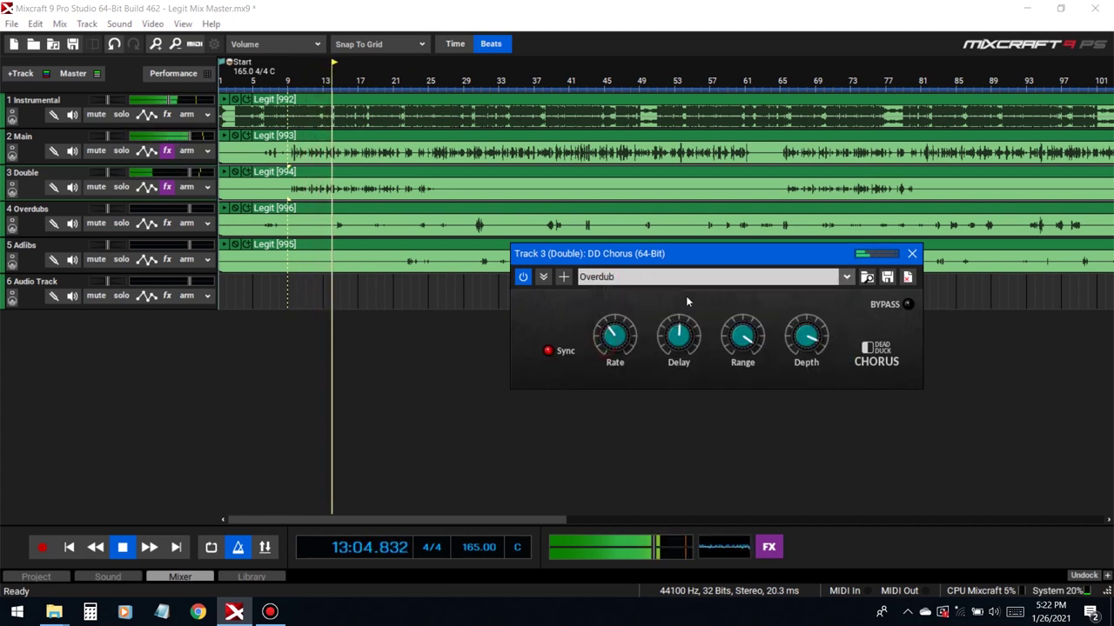
left_click(689, 282)
left_click(640, 328)
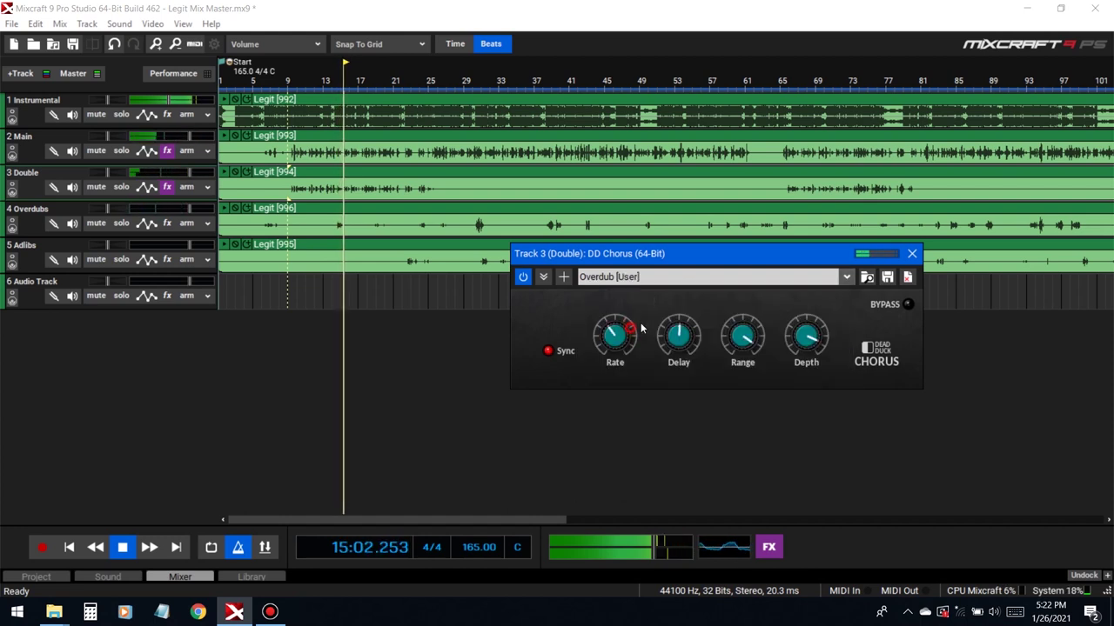
left_click(638, 278)
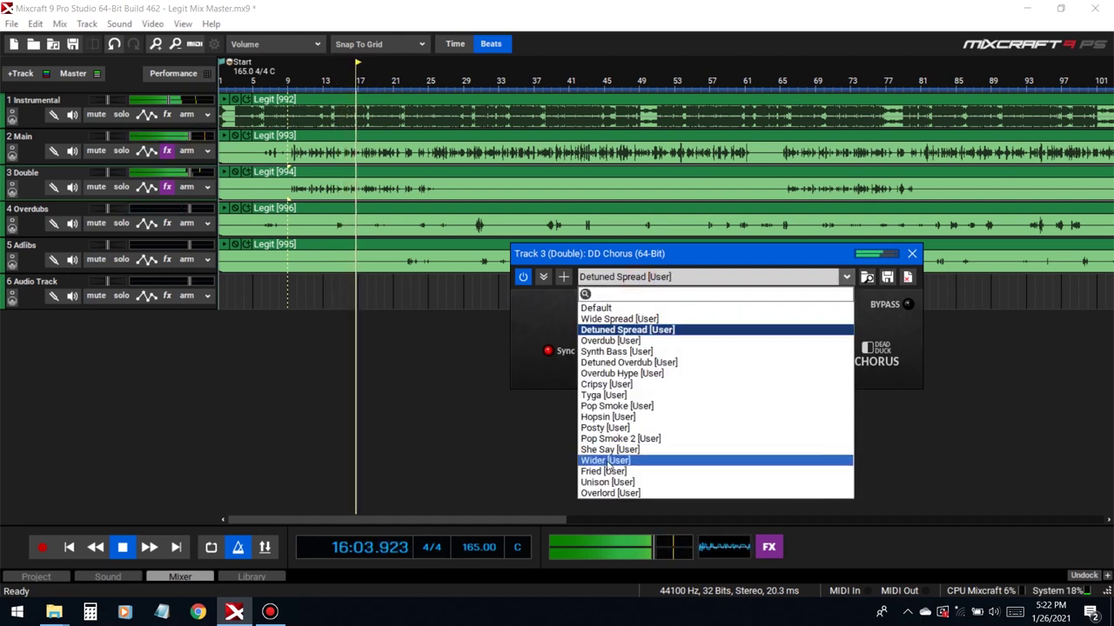
left_click(627, 439)
left_click(649, 279)
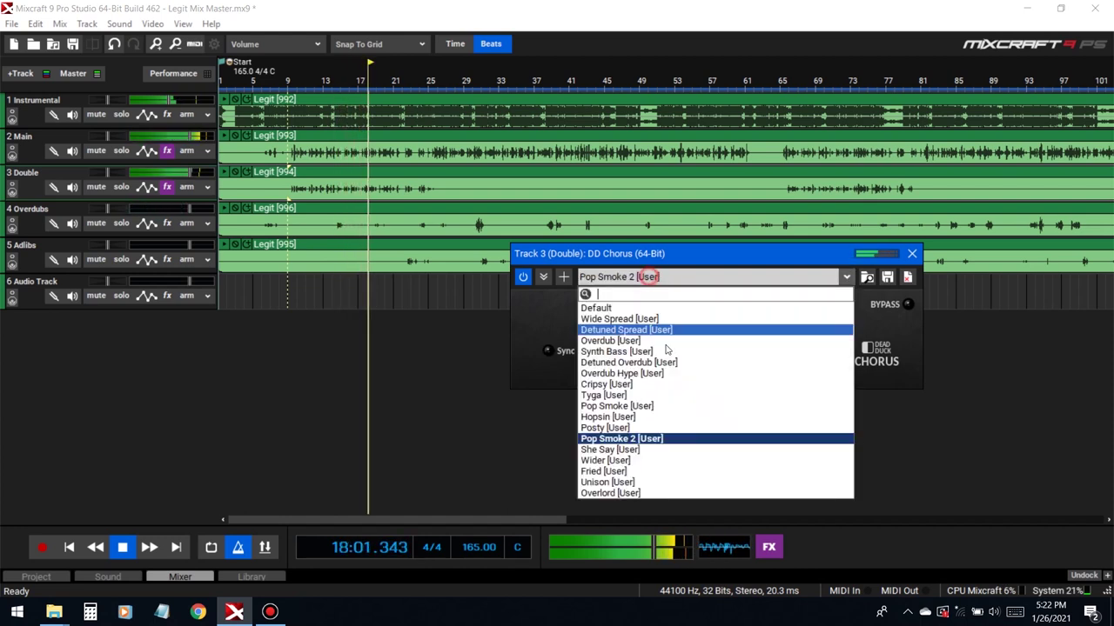
left_click(630, 422)
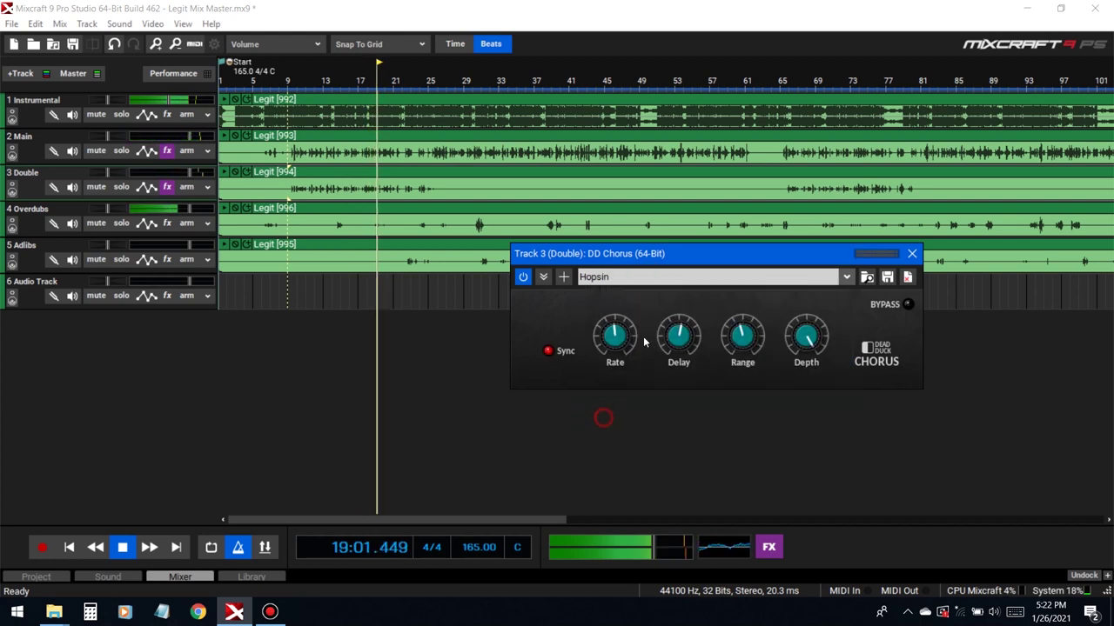
Load the Tyga preset in the Double track's chorus, lower its Depth slightly, and close the effect
left_click(650, 278)
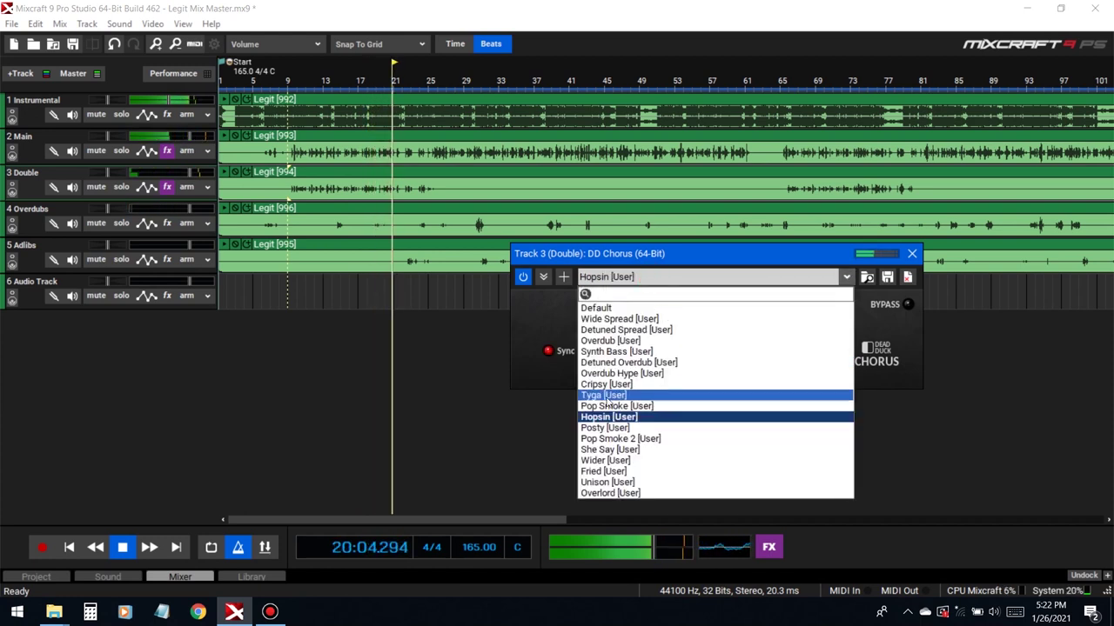
left_click(631, 453)
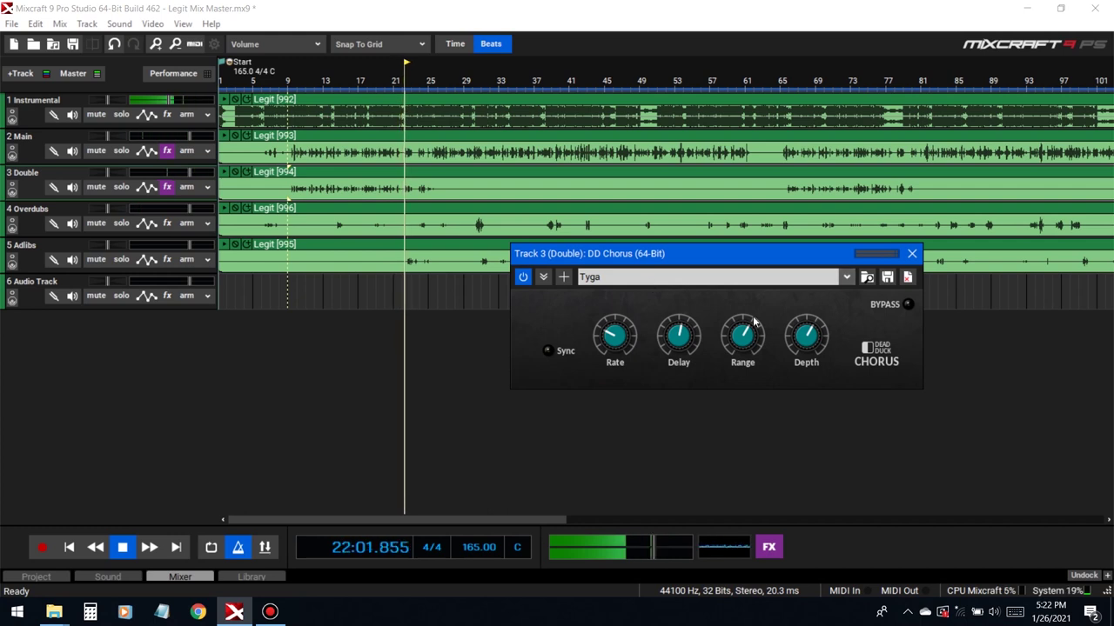
left_click_drag(815, 354, 830, 397)
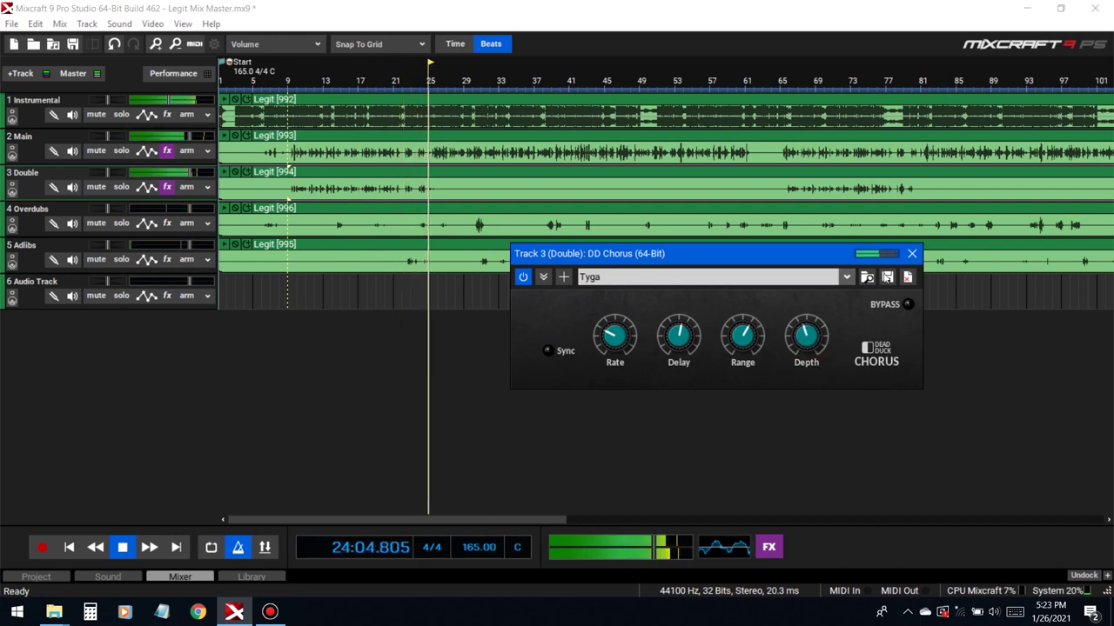
left_click(911, 258)
Listen to the mix briefly from bar 9 and review the Double track's effect list
key("space")
key("space")
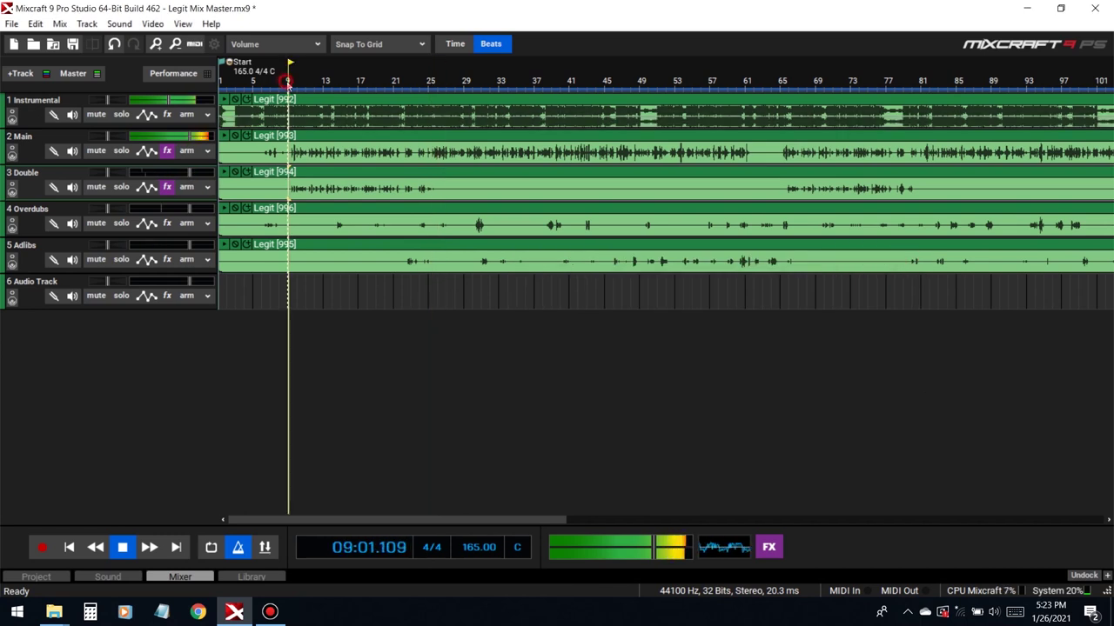
key("space")
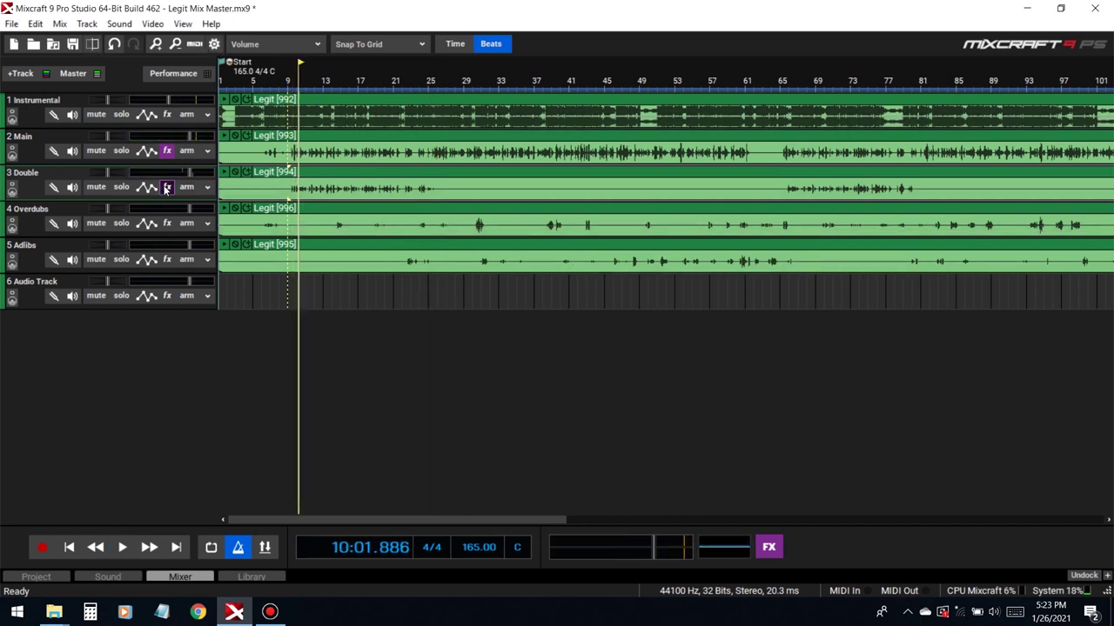
left_click(167, 187)
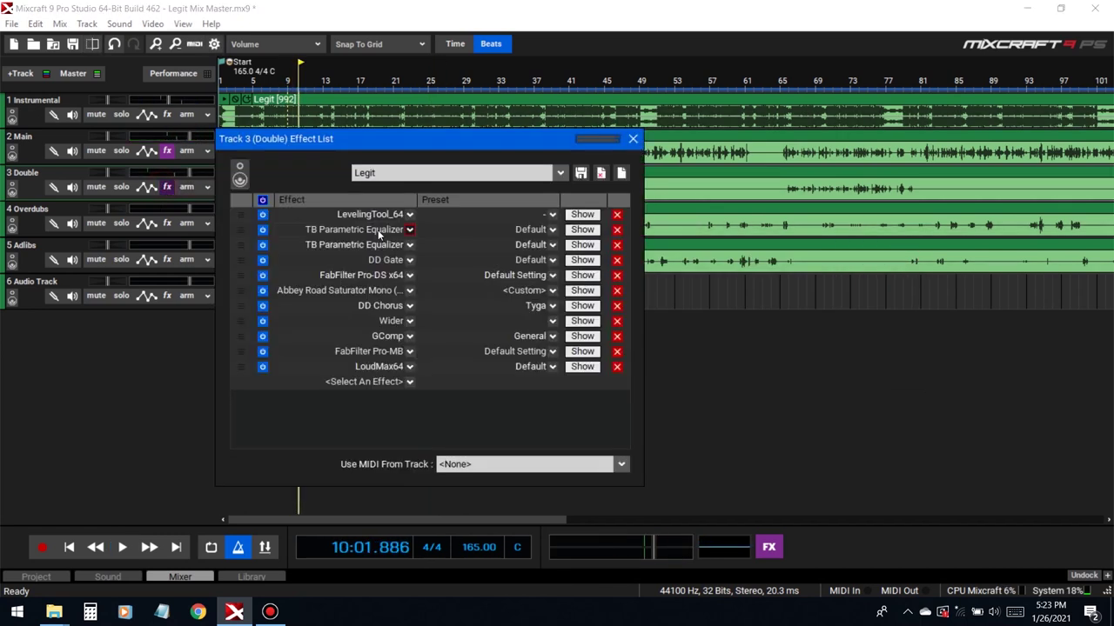
left_click(633, 143)
Set the Double clip's pitch adjustment to -1.0 semitones and play the mix from bar 9
double_click(374, 172)
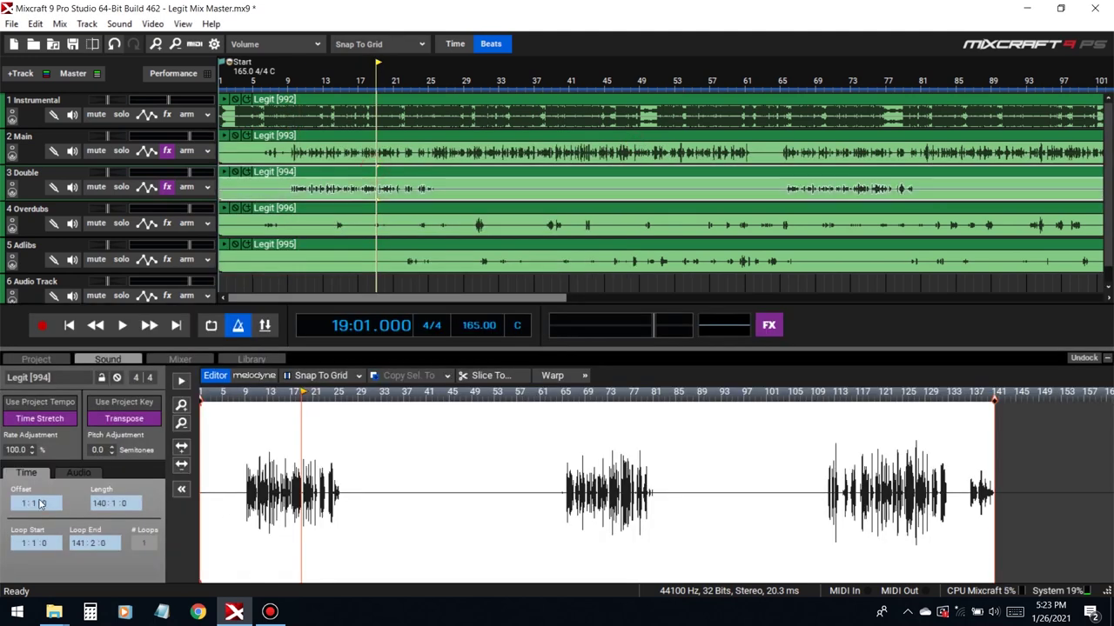
left_click(112, 452)
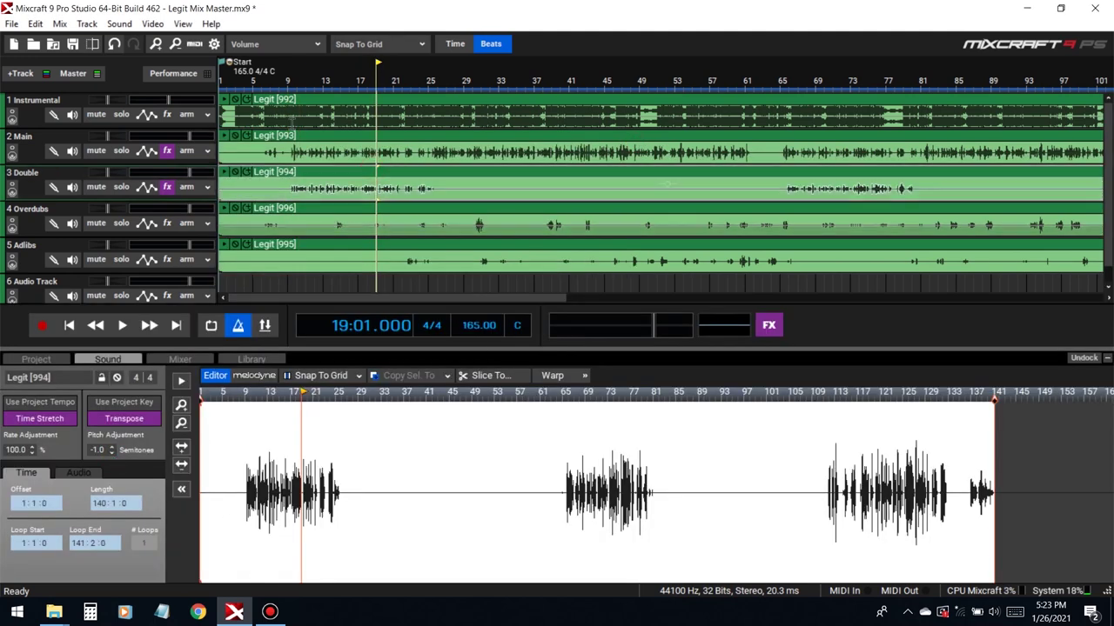
left_click(293, 81)
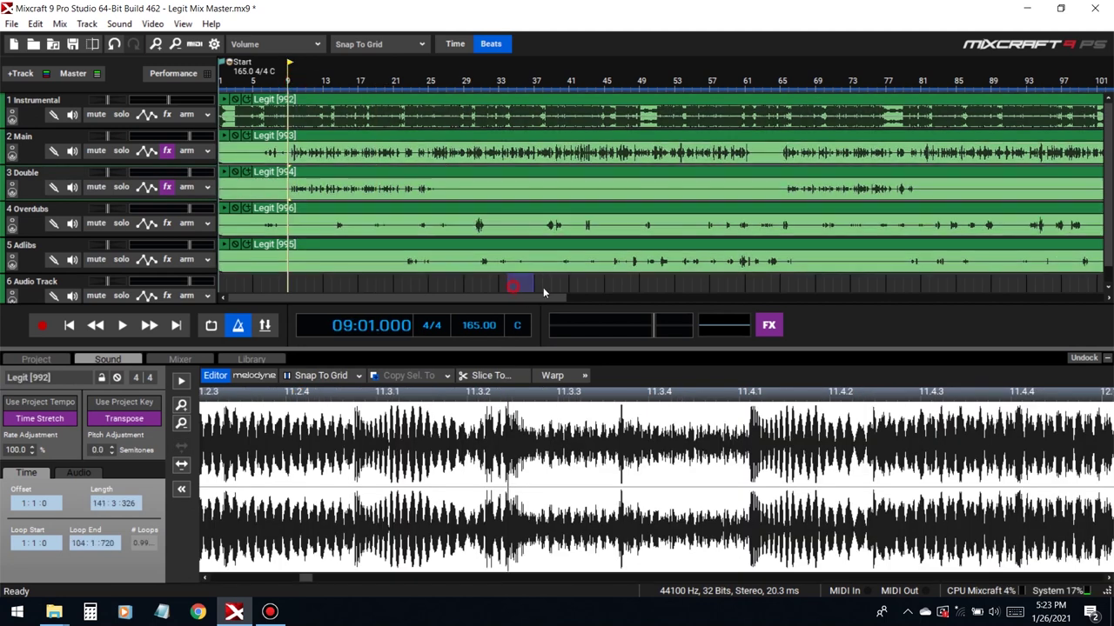
left_click(1108, 361)
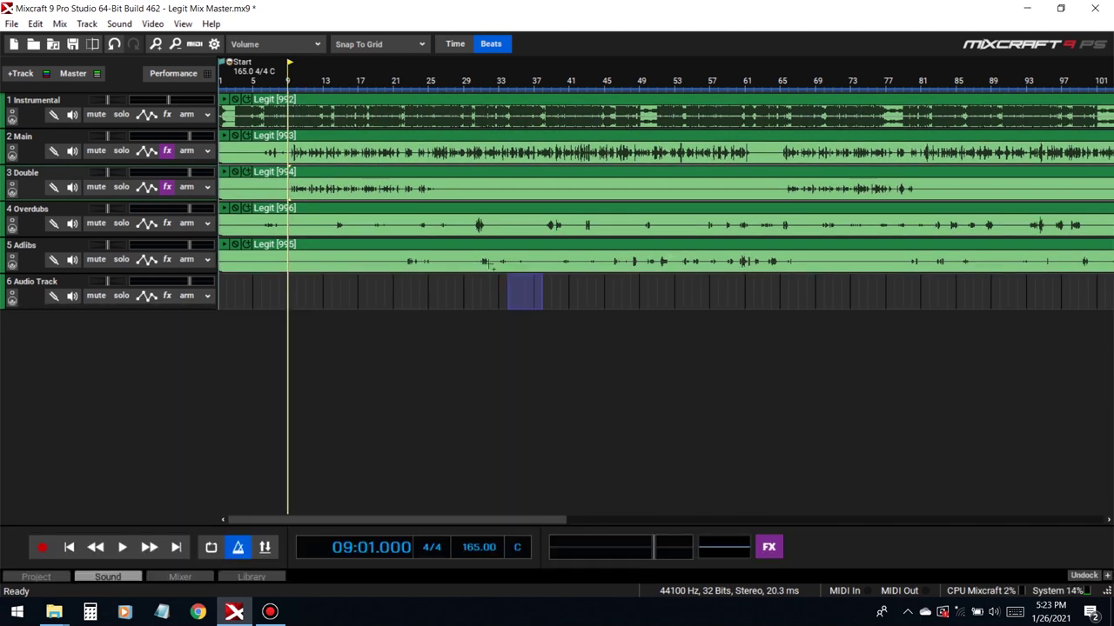
key("space")
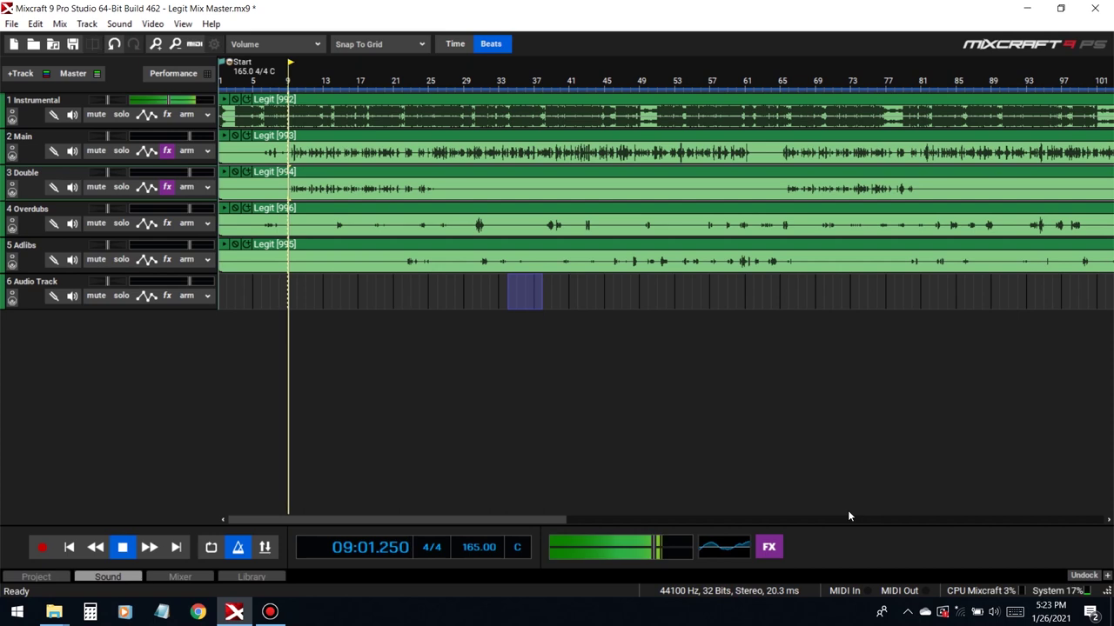
Set the Double clip's pitch adjustment to -2.0 semitones, collapse the clip editor, and stop playback
left_click(129, 577)
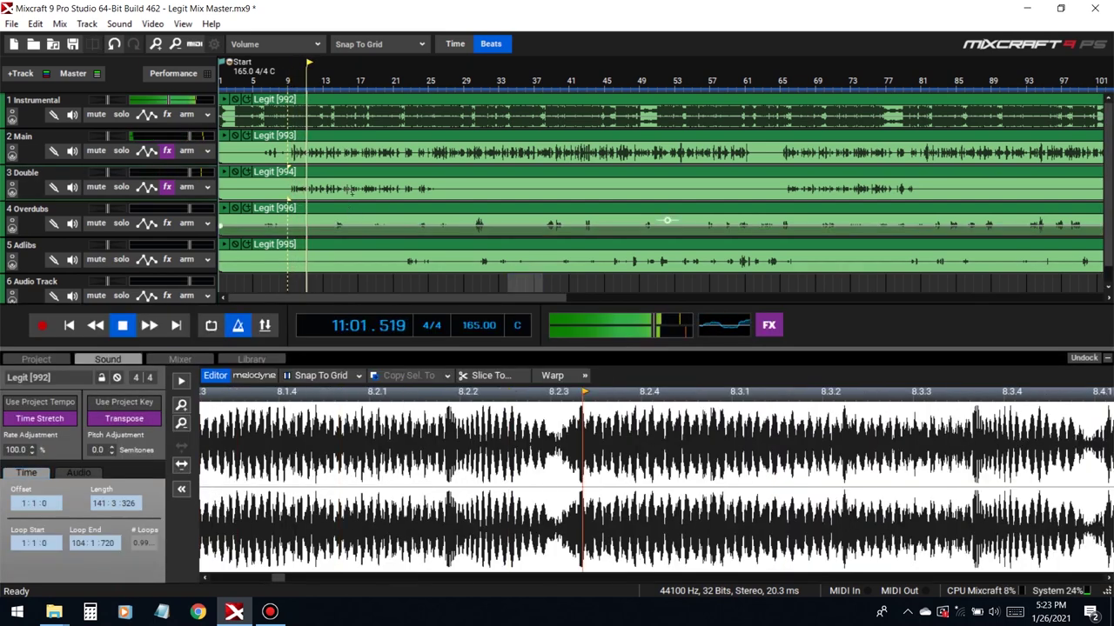
left_click(338, 174)
left_click(112, 453)
left_click(111, 454)
left_click(111, 447)
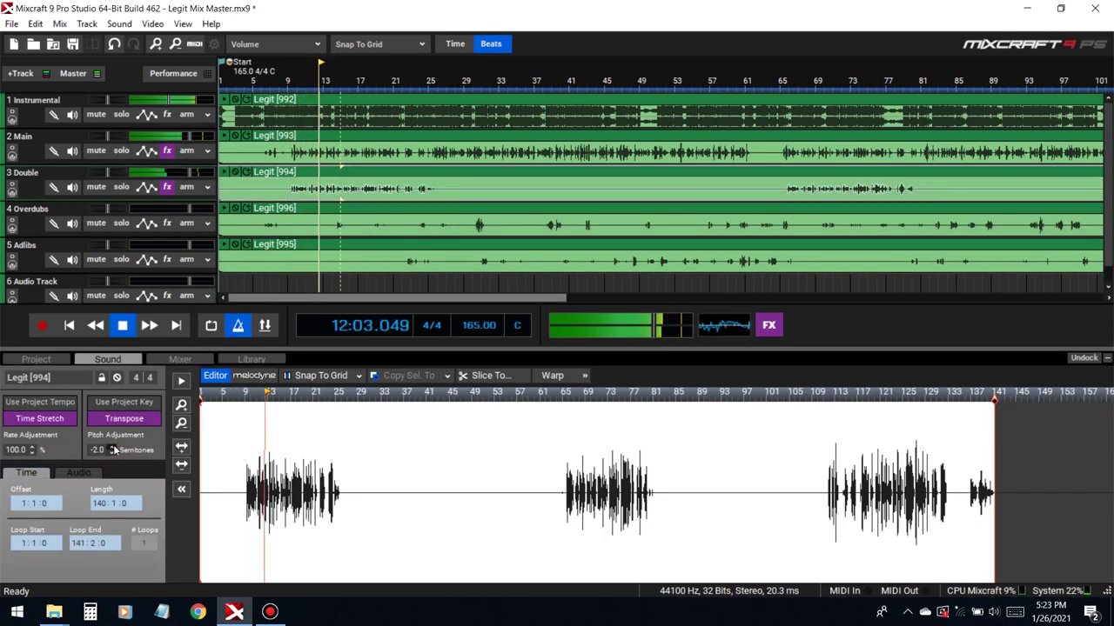
left_click(1107, 358)
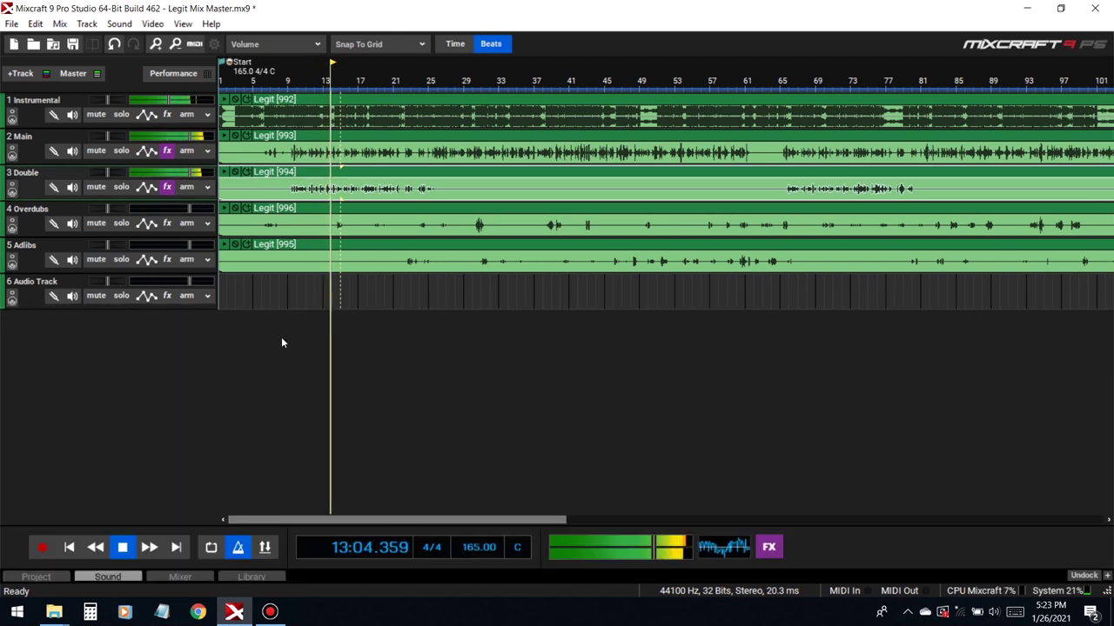
key("space")
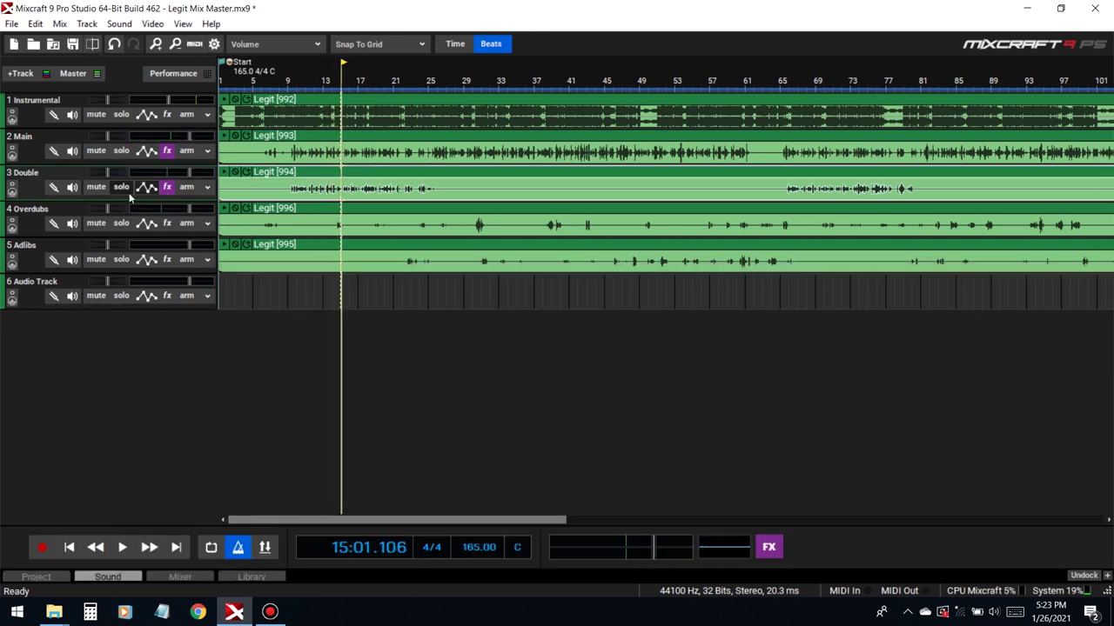
Set the Double track's GComp threshold to -25 dB and ratio to 5:1, leaving only the compressor window open beside the track controls
left_click(167, 188)
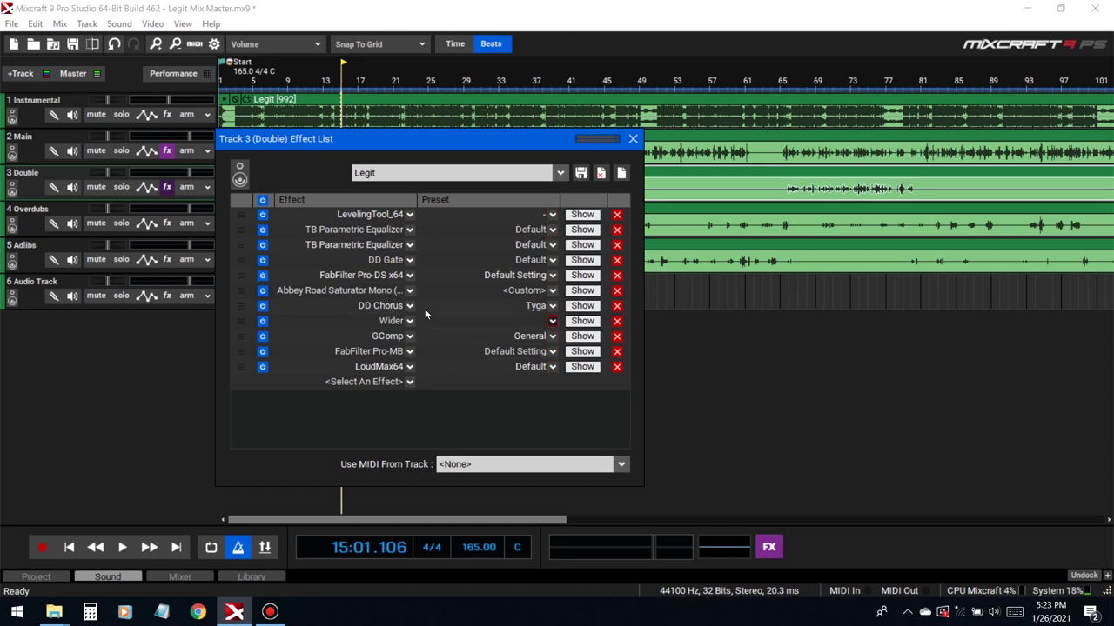
left_click(582, 337)
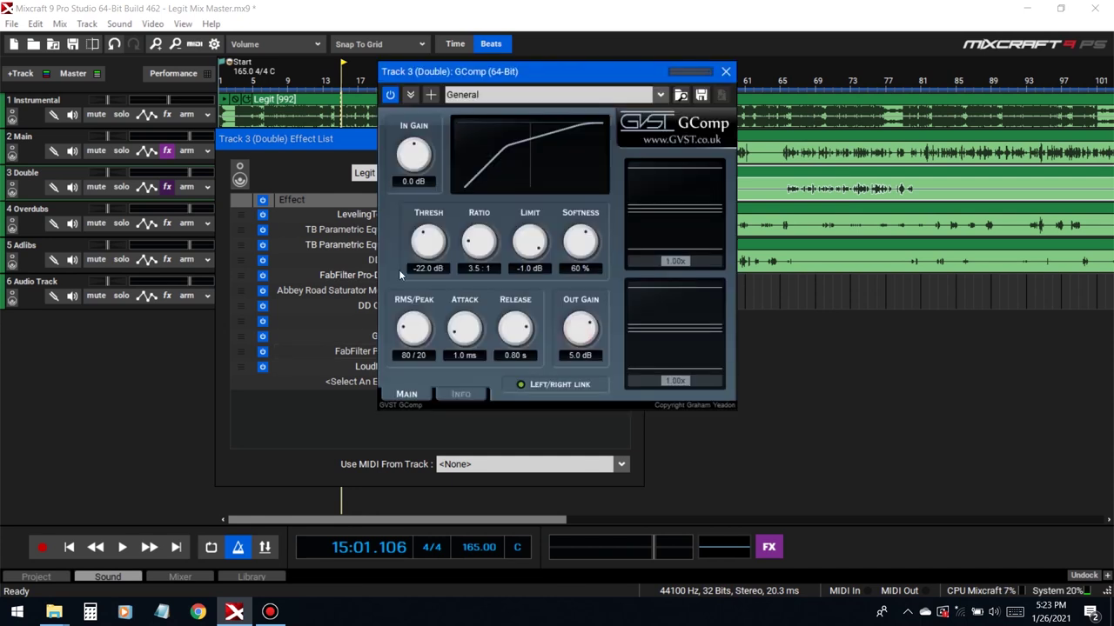
type("-23")
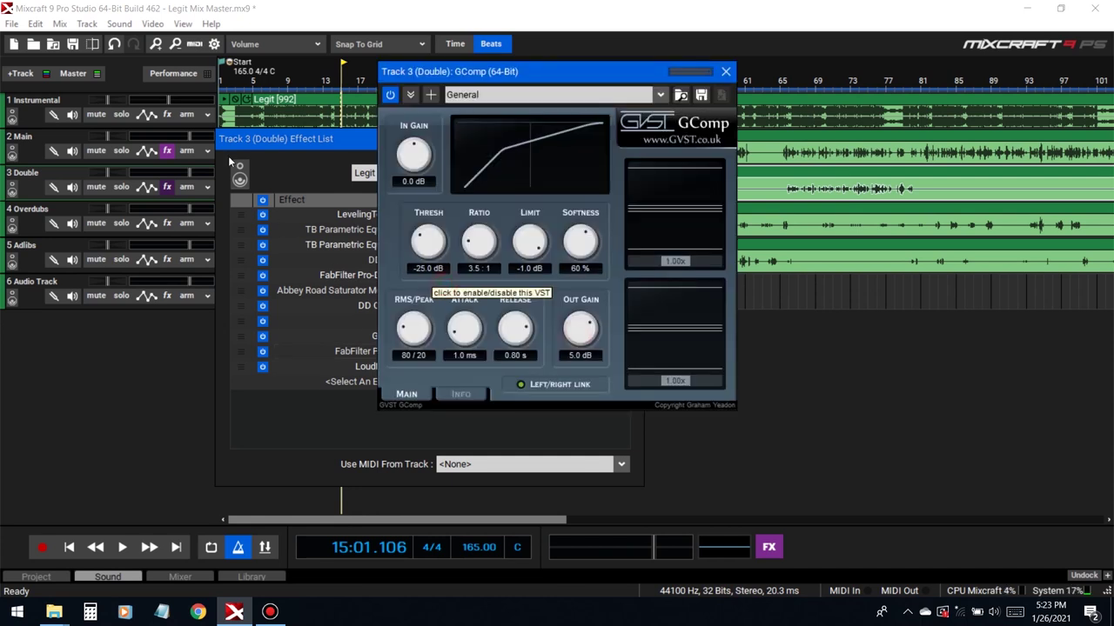
left_click(346, 172)
left_click(632, 140)
left_click_drag(522, 71, 643, 99)
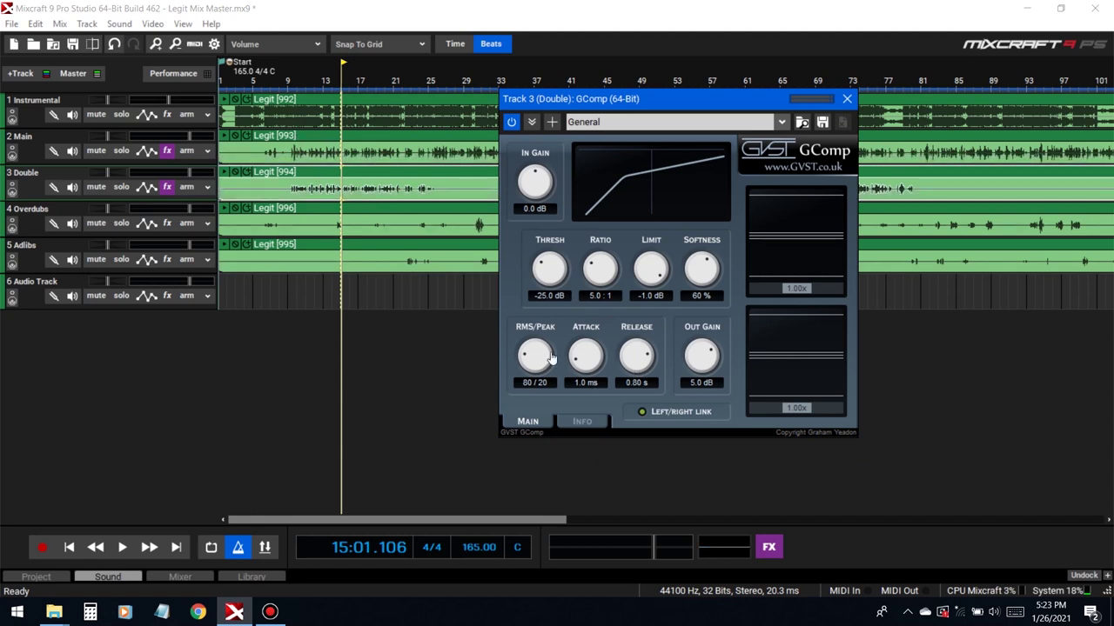
Start playback from around bar 10 with the Double track soloed
left_click(324, 185)
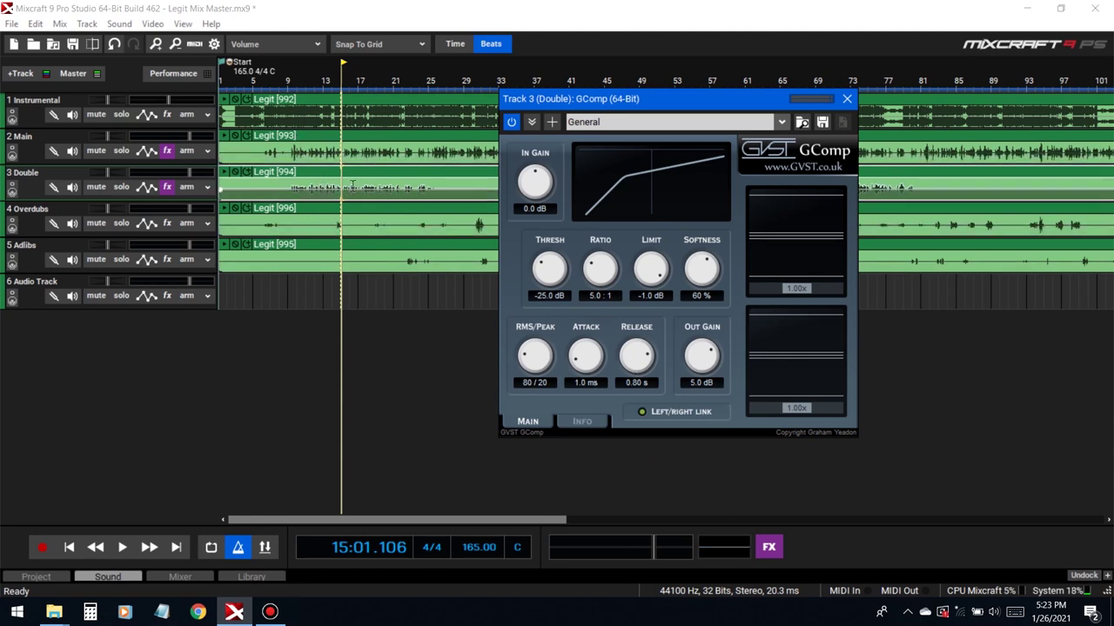
left_click(298, 112)
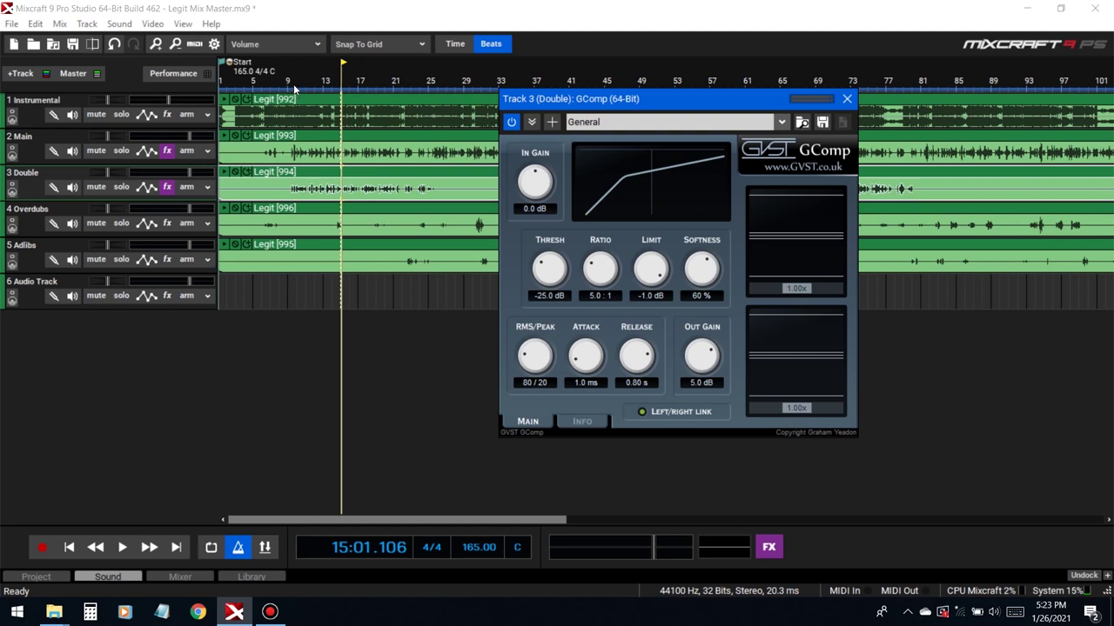
left_click(294, 88)
key("space")
left_click(121, 186)
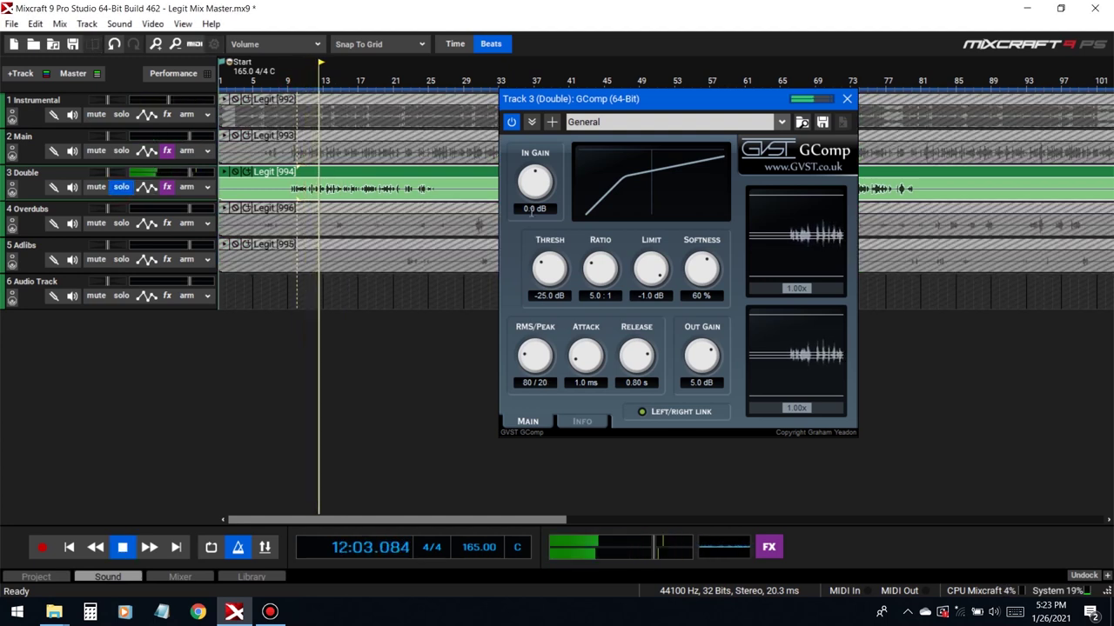
Set GComp's input gain to 1 dB and softness to 50%, and stop playback
scroll(530, 214, "up", 1)
left_click(701, 296)
type("50")
key("Return")
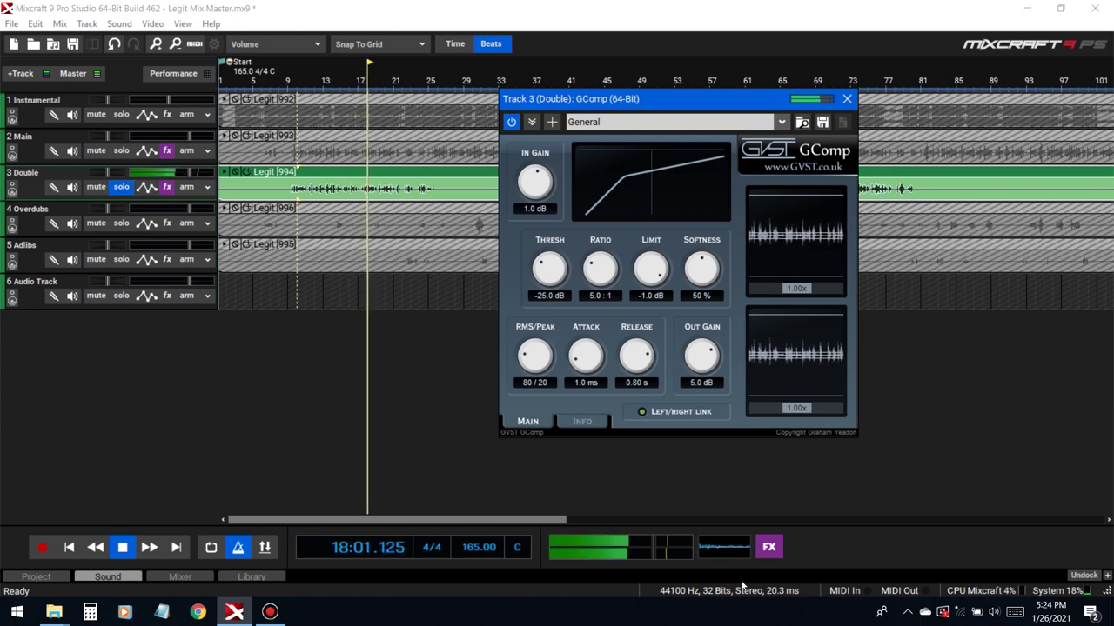
key("space")
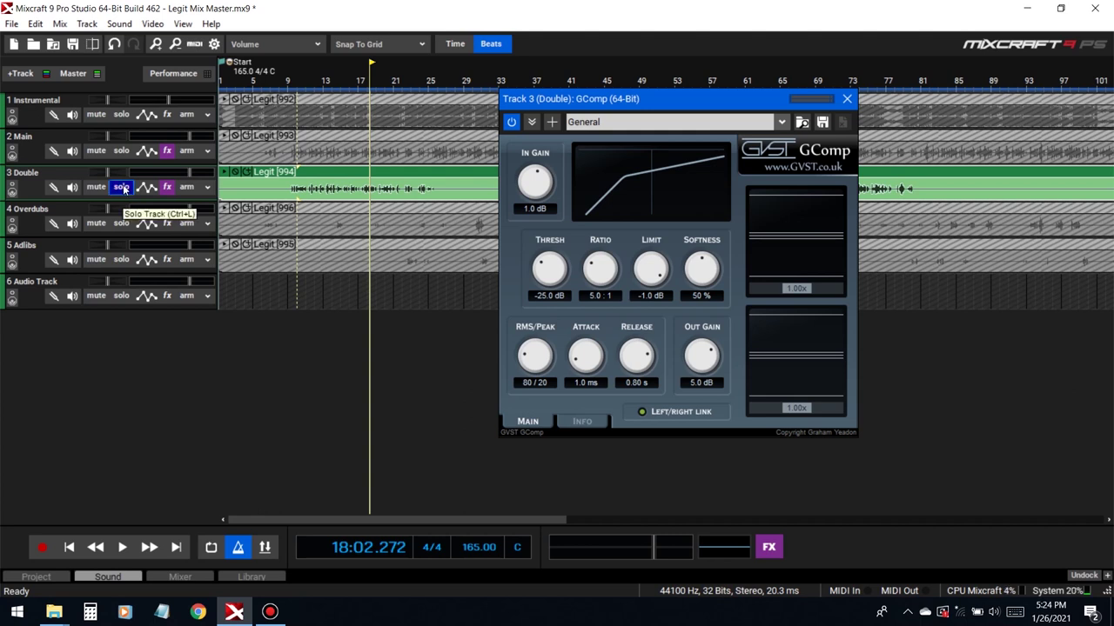
Unsolo the Double track and play the full mix from bar 9
left_click(121, 187)
left_click(288, 81)
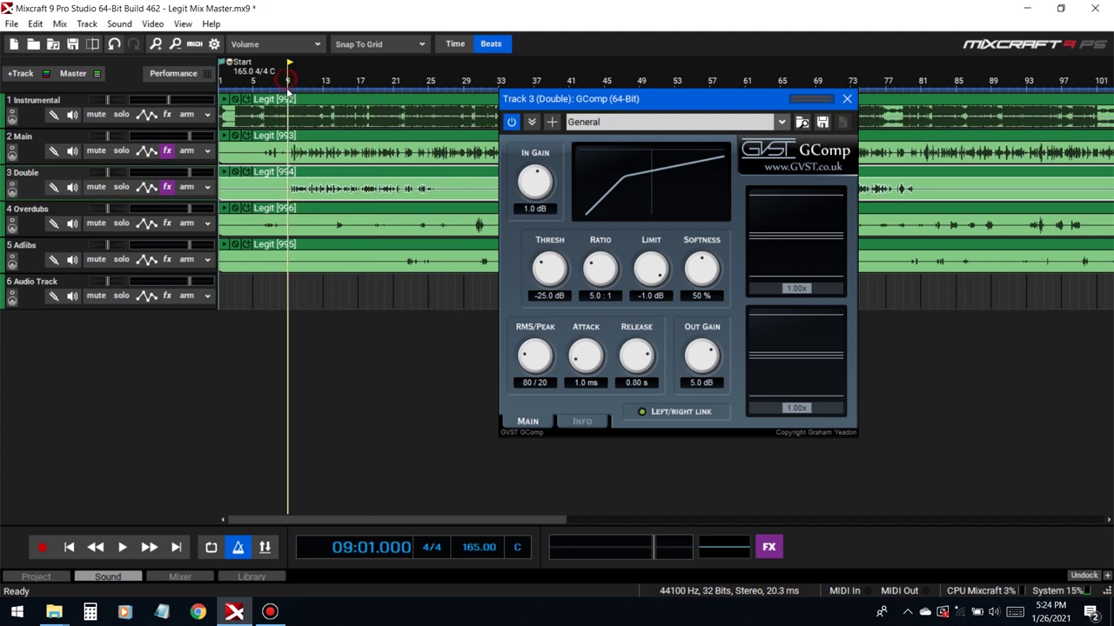
key("space")
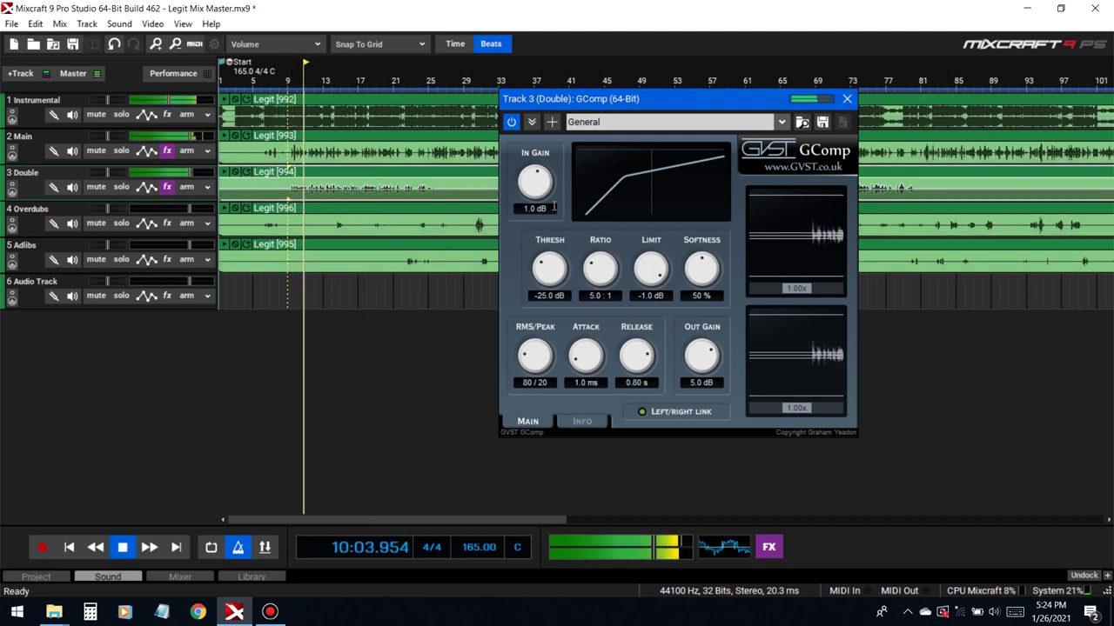
Set GComp's release to 0.9 s and ratio to 6:1 while the mix plays
left_click(636, 382)
type("0.9")
left_click(664, 341)
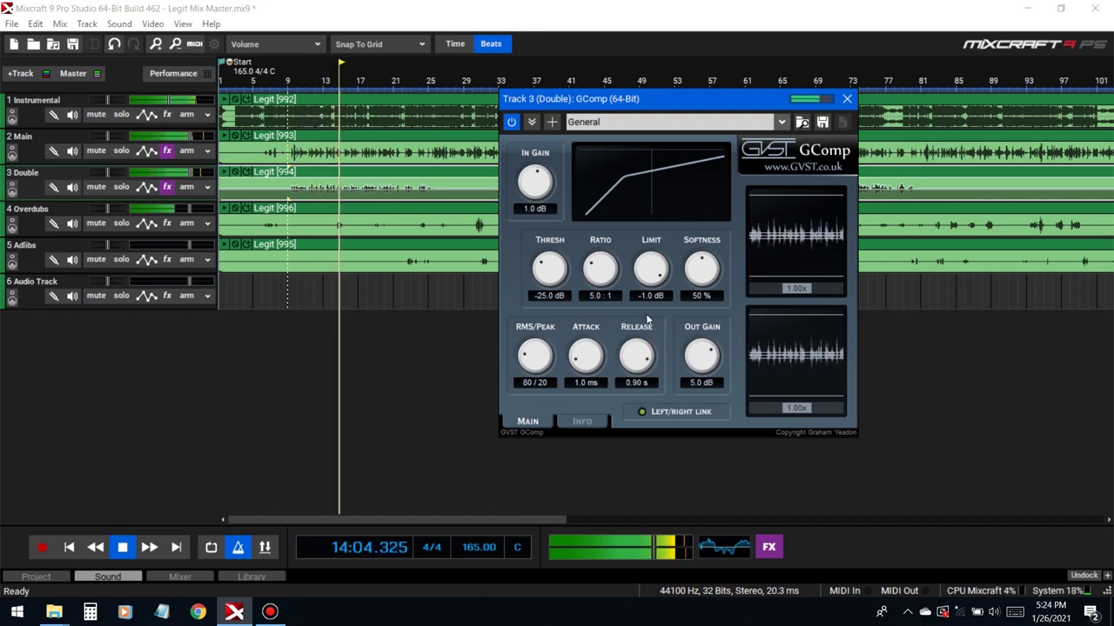
left_click(610, 297)
type("6")
key("Return")
Solo the Double track and set GComp's input gain to 2 dB
left_click(122, 187)
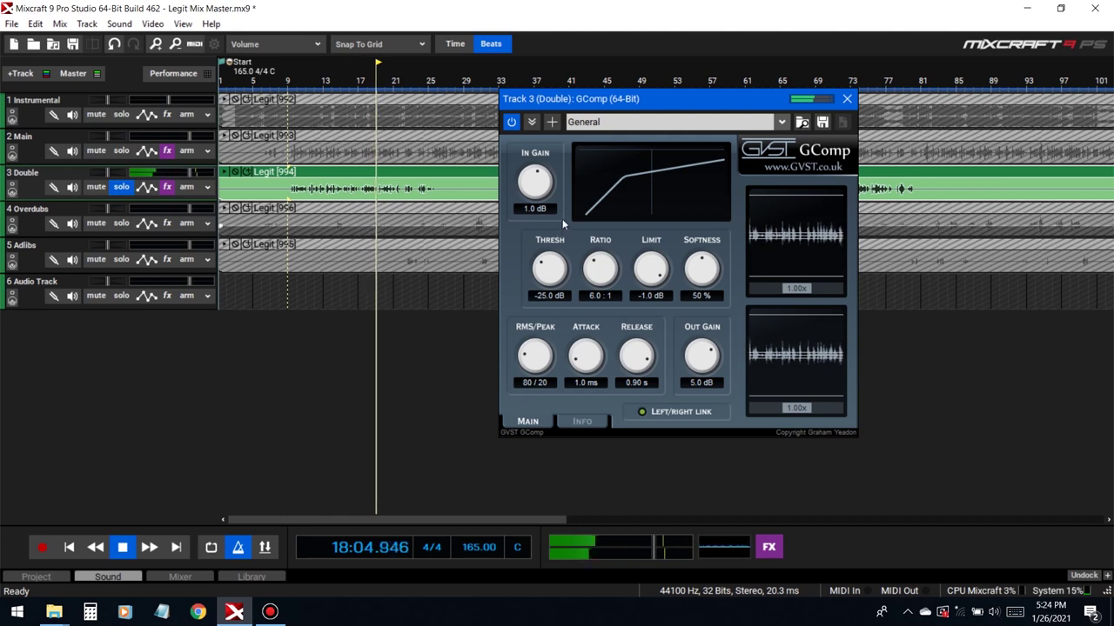
left_click(535, 209)
type("2")
key("Return")
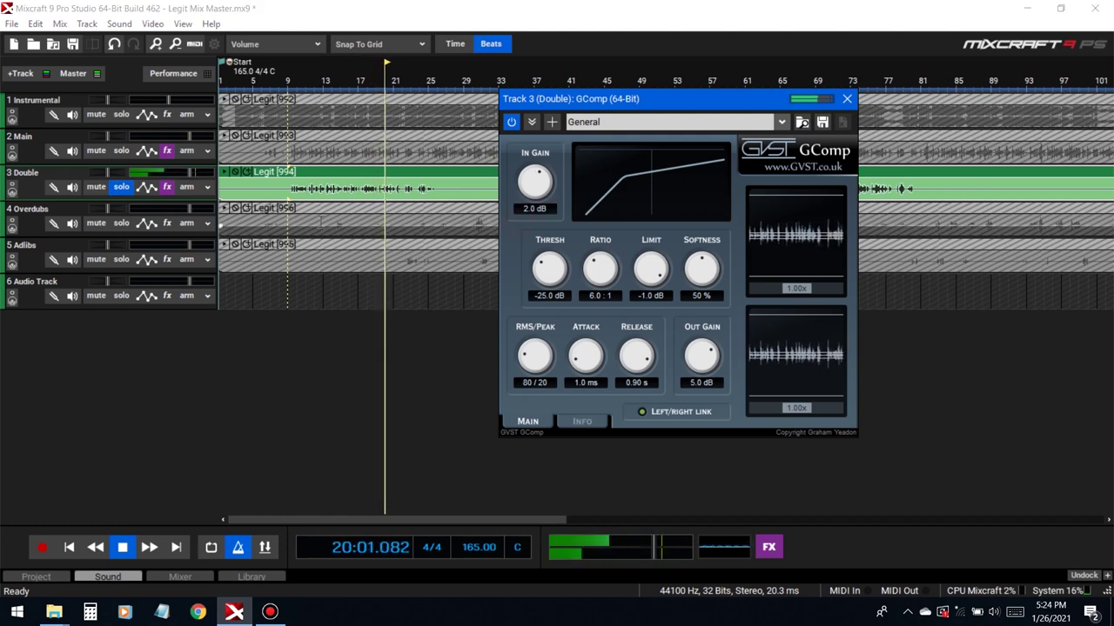
Unsolo the Double track, replay the mix from about bar 10 and set the track's Wider effect to 40%
left_click(122, 188)
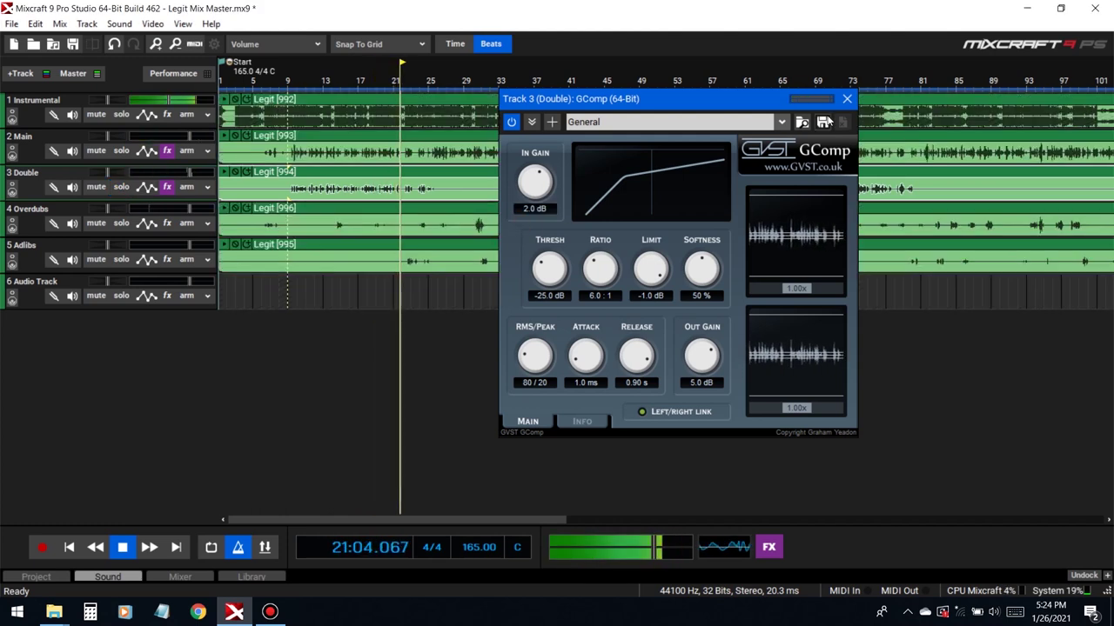
left_click(844, 100)
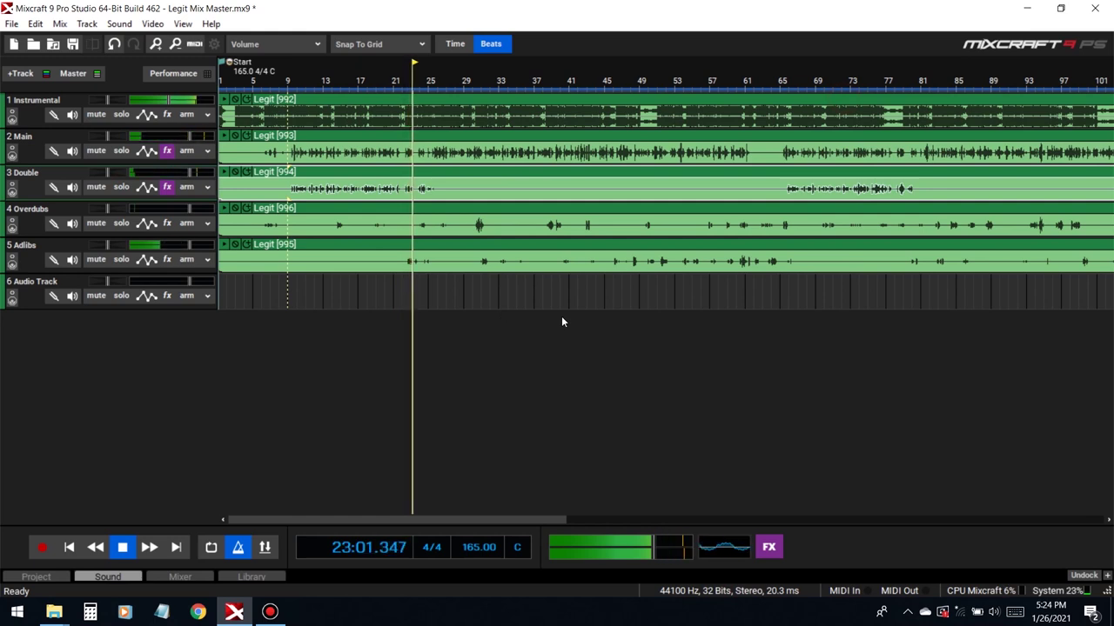
left_click(166, 187)
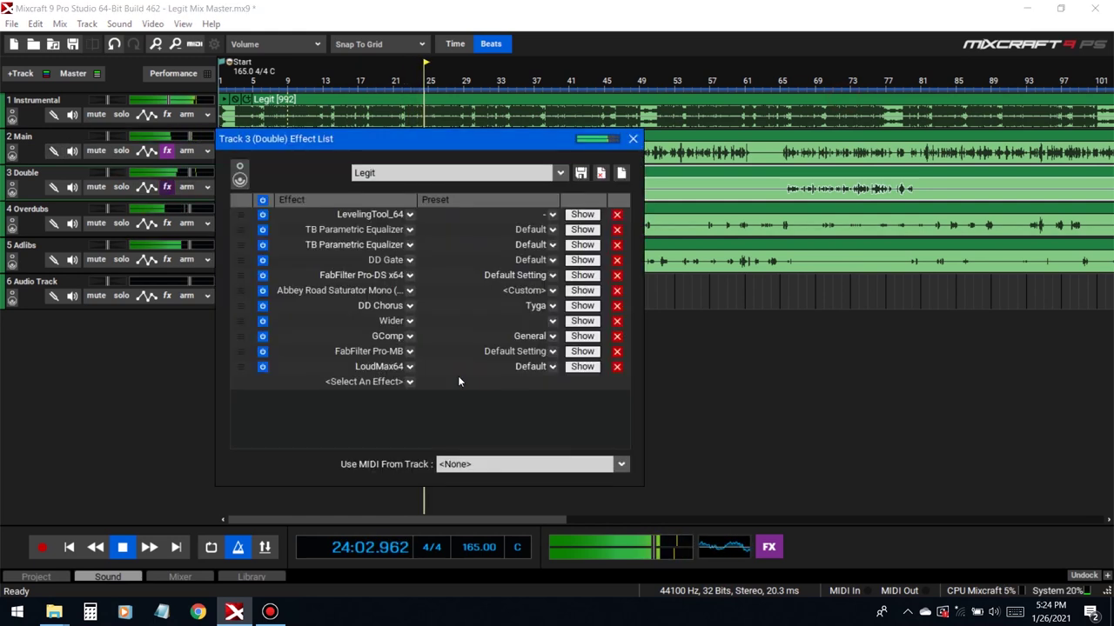
left_click(581, 321)
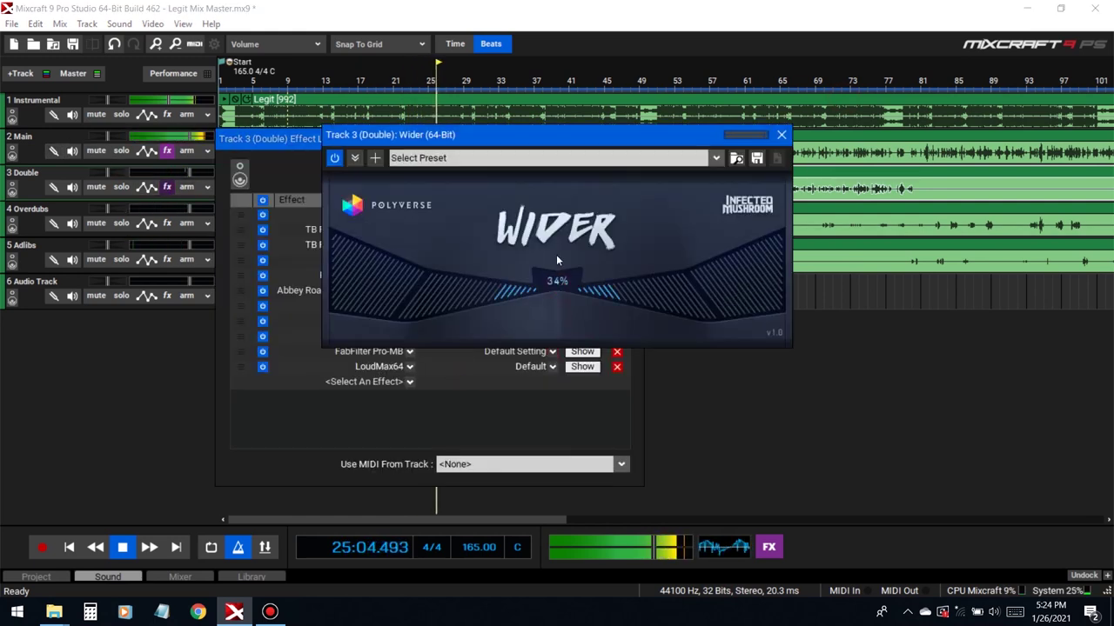
left_click_drag(696, 135, 725, 226)
left_click(634, 139)
left_click(295, 86)
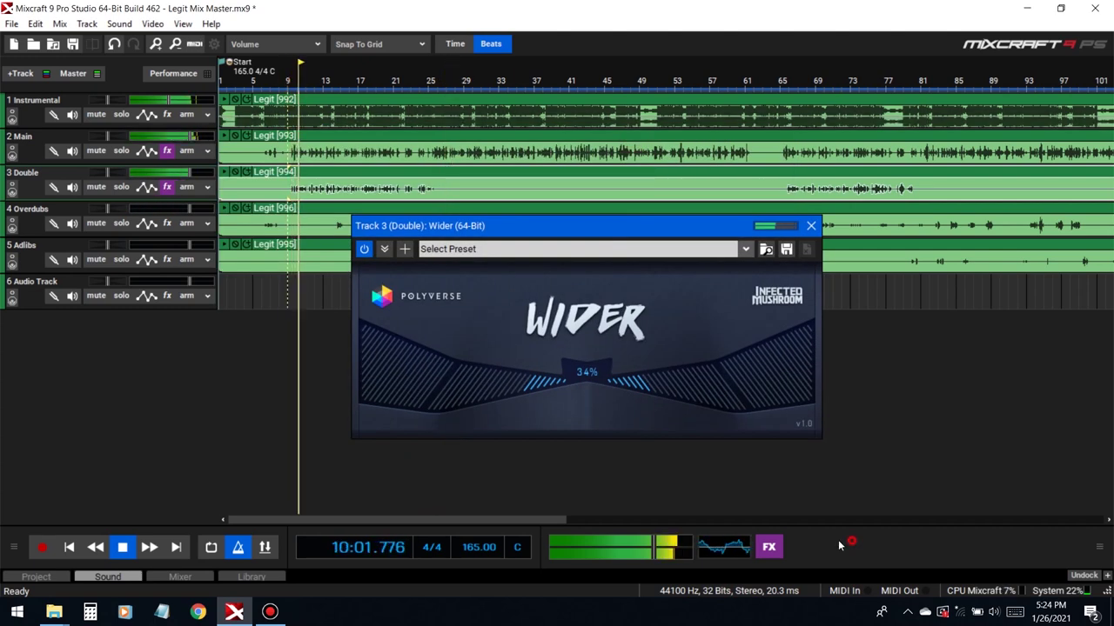
key("space")
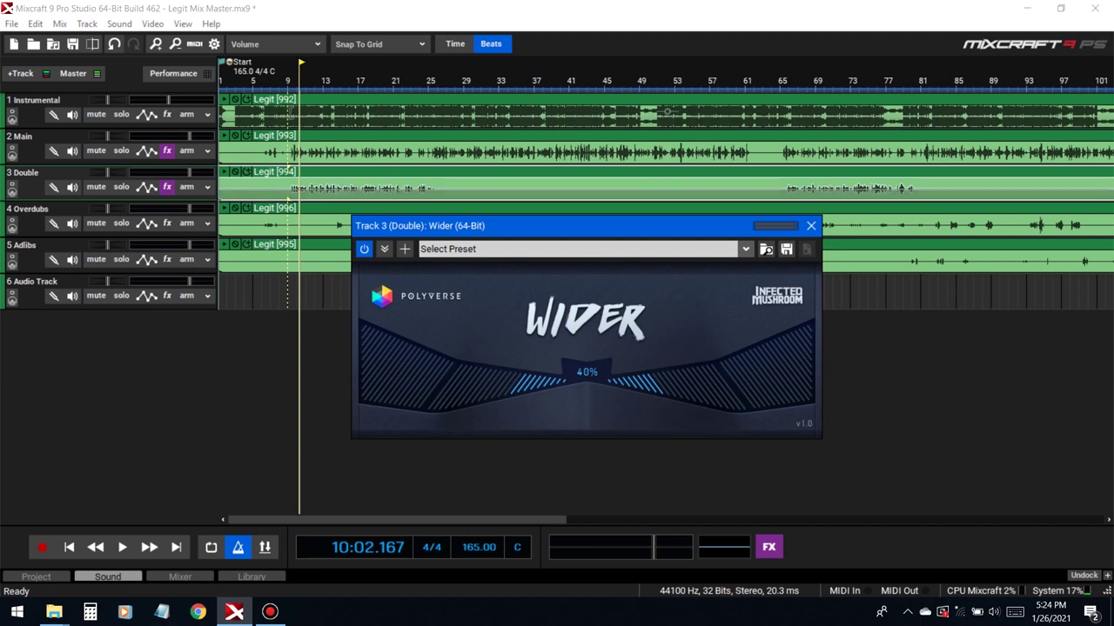
Play the mix from bar 9, lower the Double track's volume to -4.2 dB and readjust its Wider width
key("Left")
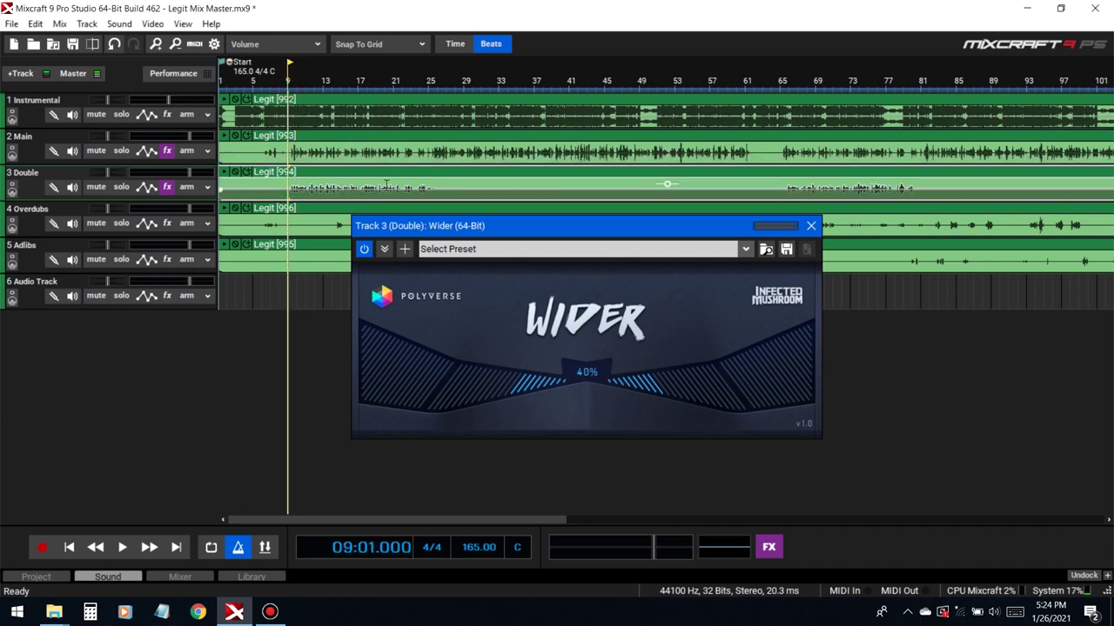
key("space")
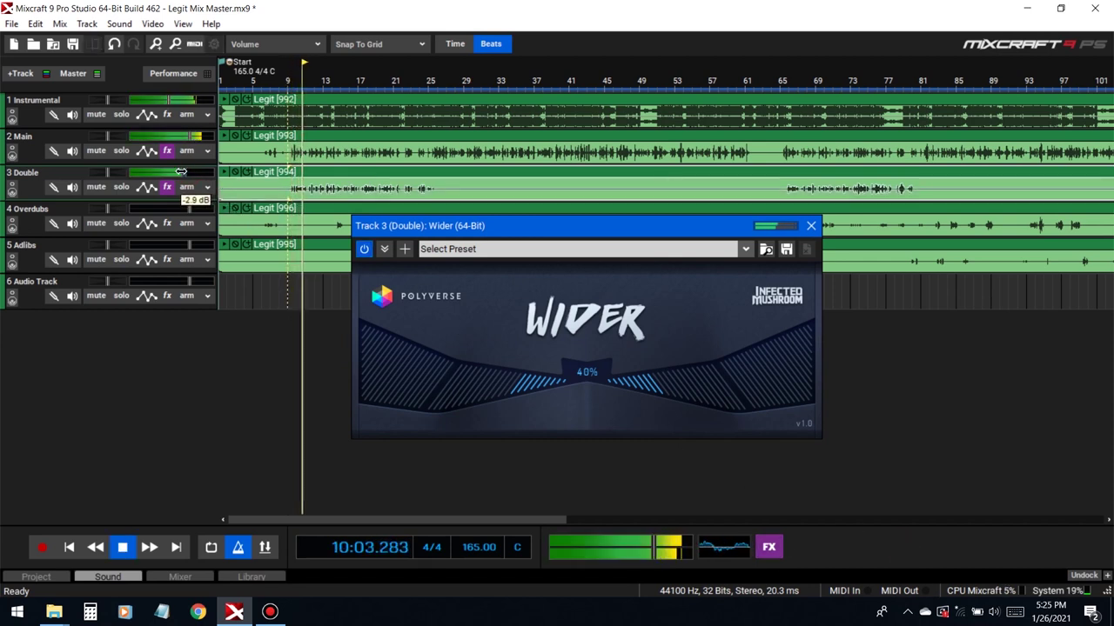
left_click_drag(179, 171, 176, 171)
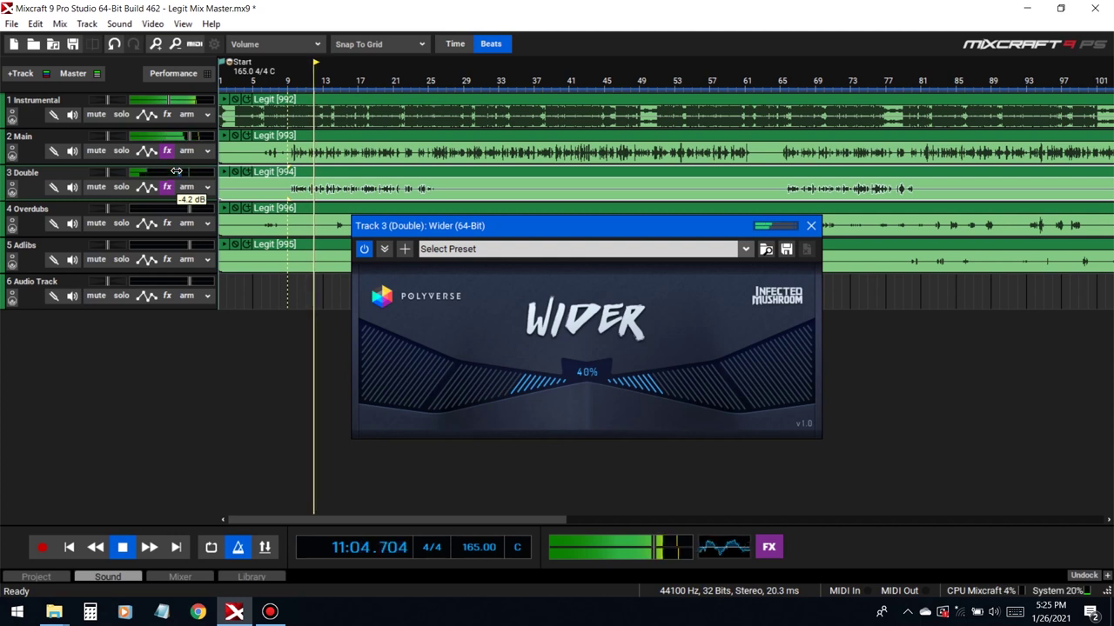
left_click_drag(588, 372, 565, 269)
left_click(811, 225)
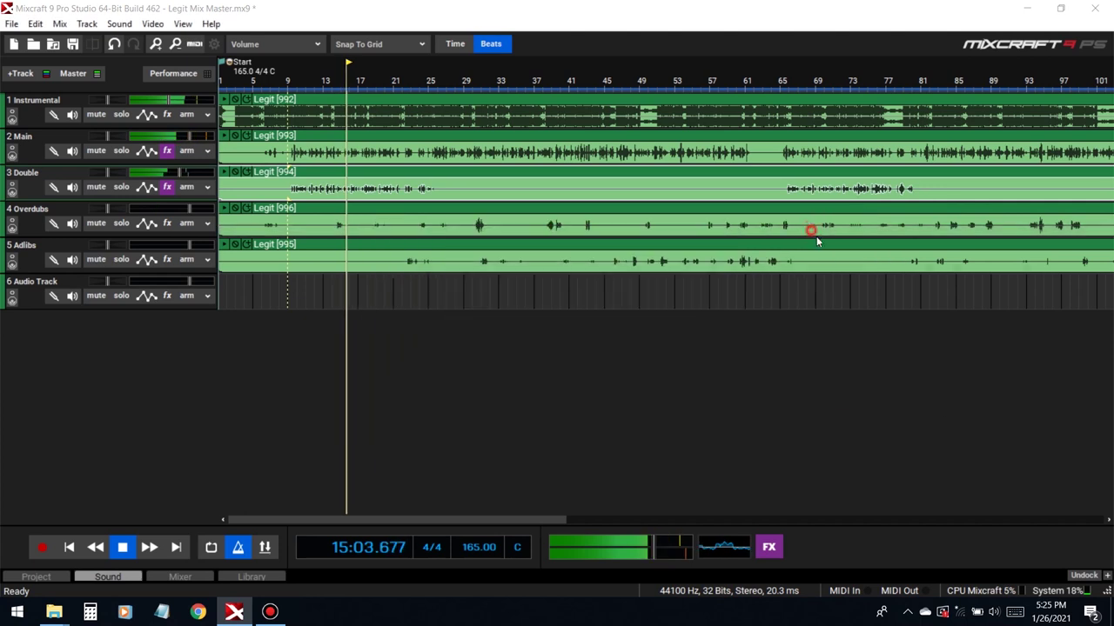
Fine-tune DD Gate's threshold, trim and hold on the Double track in solo, and return to the full mix
left_click(121, 187)
left_click(167, 187)
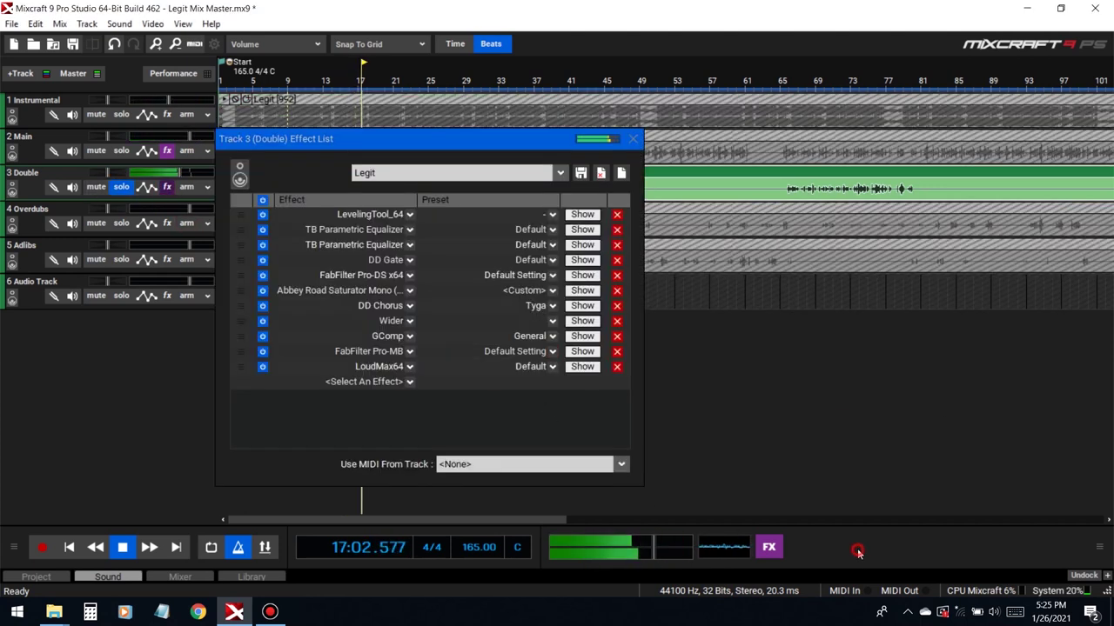
left_click(582, 260)
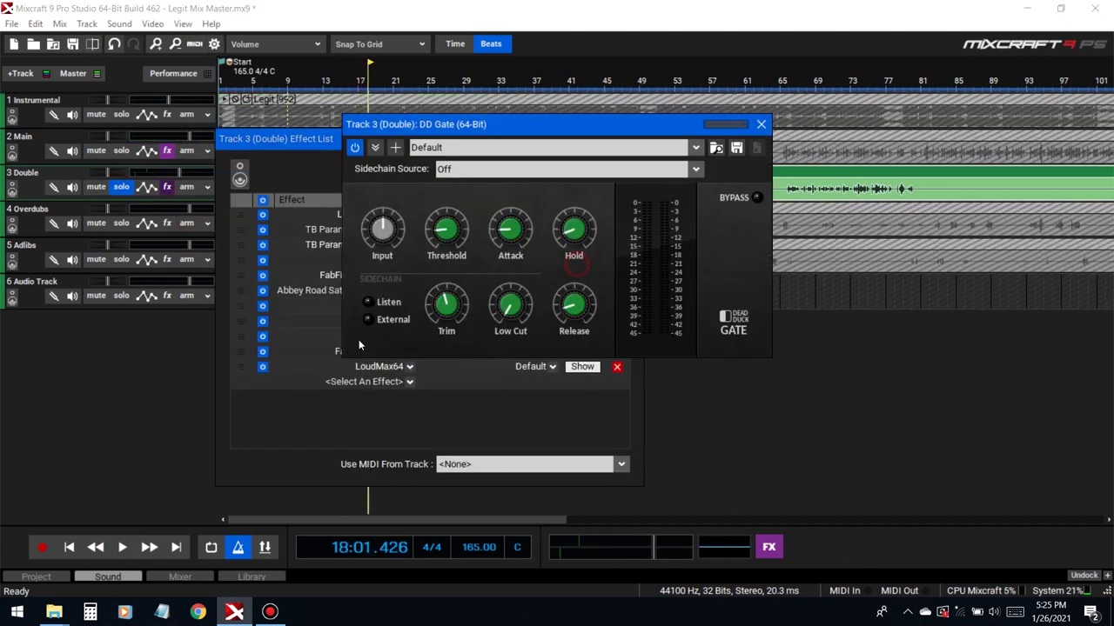
left_click_drag(509, 123, 546, 226)
left_click(634, 137)
mouse_move(621, 344)
key("space")
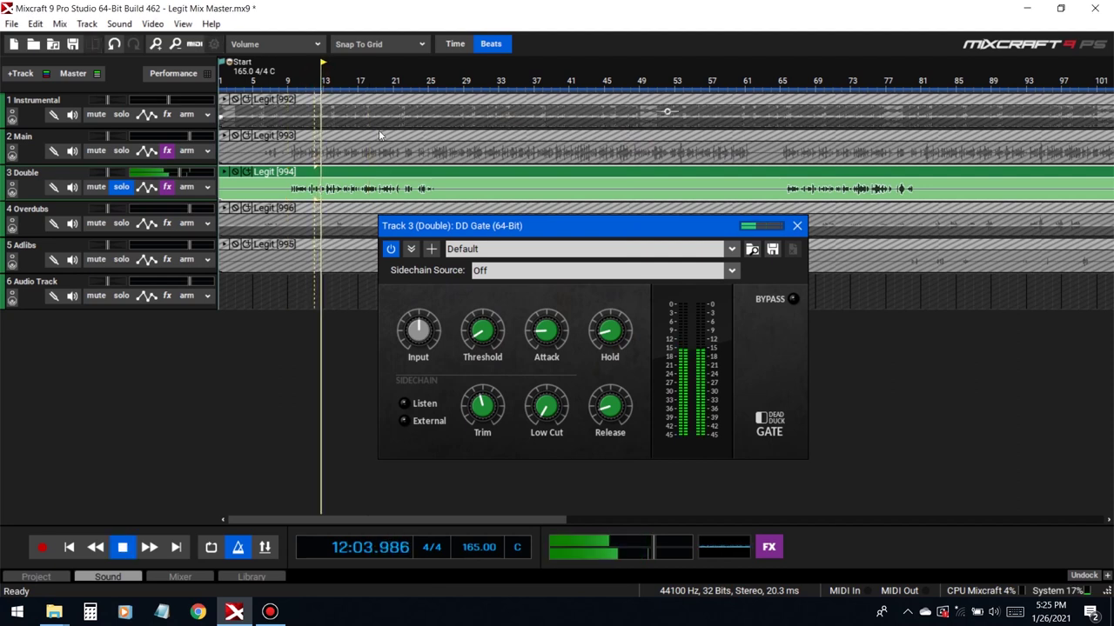
mouse_move(507, 337)
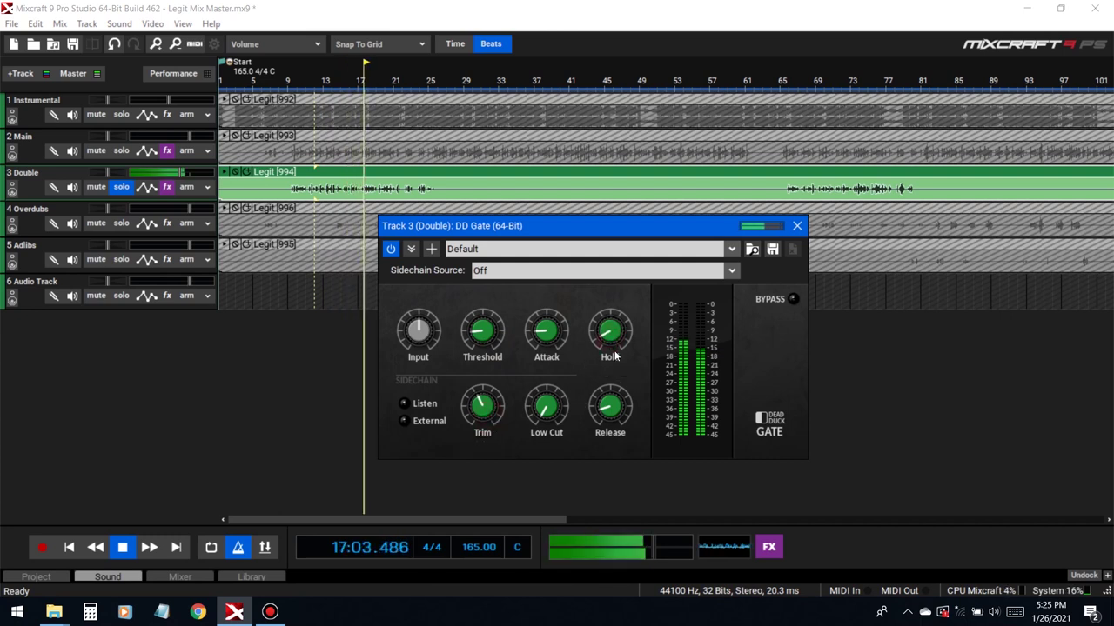
left_click(111, 188)
left_click(796, 227)
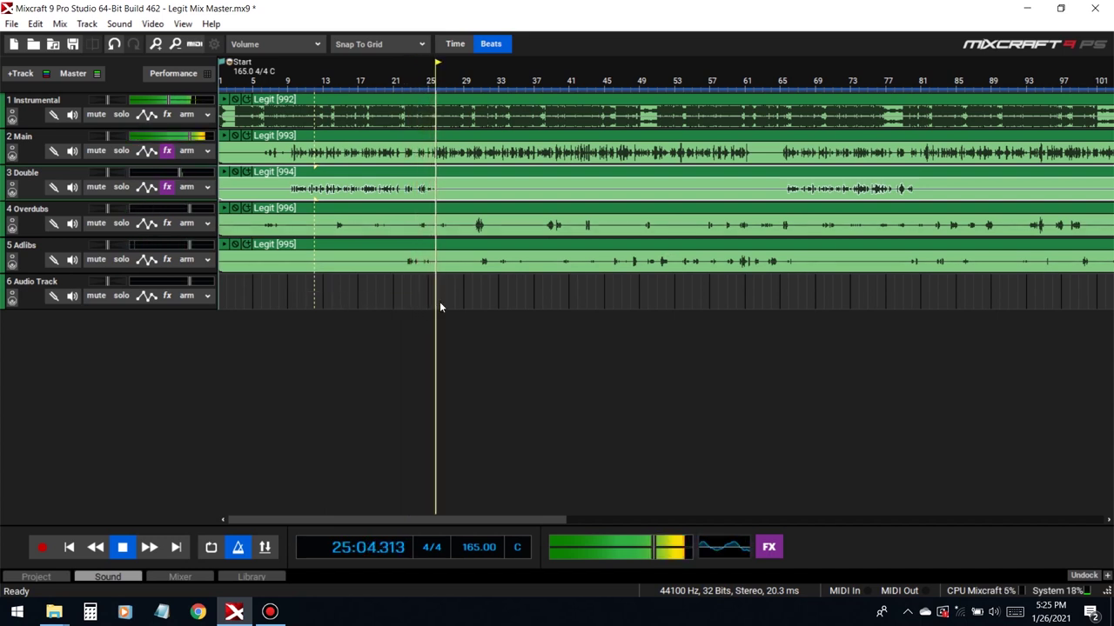
Split off the Double clip's section from just before bar 25 to bar 26 and move it onto the empty Audio Track
scroll(461, 313, "up", 5)
left_click(592, 187)
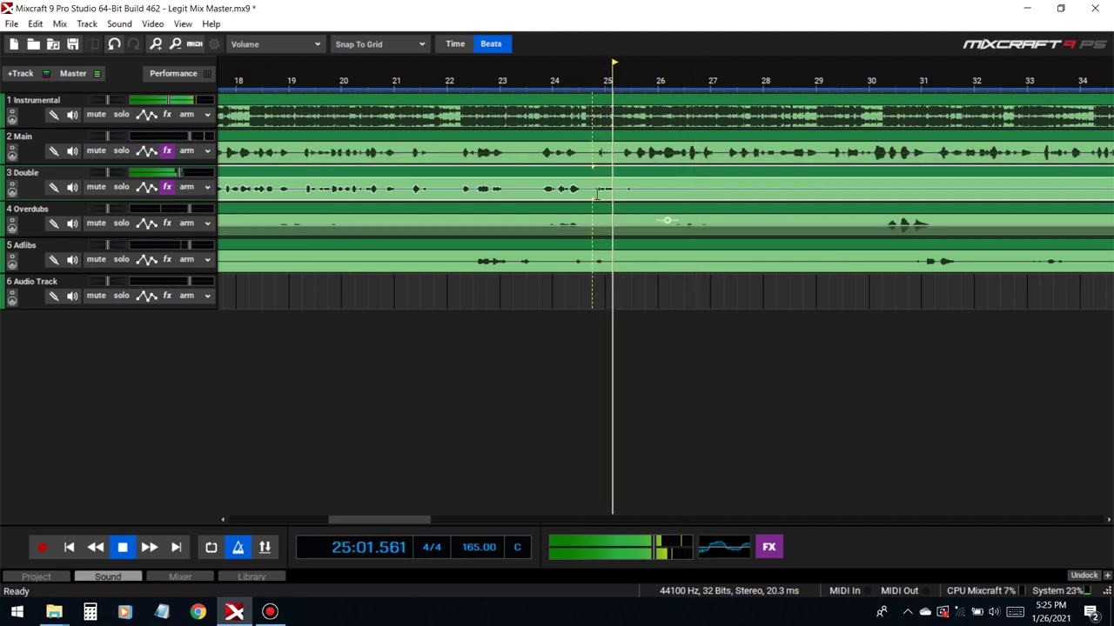
left_click_drag(597, 195, 659, 195)
key("space")
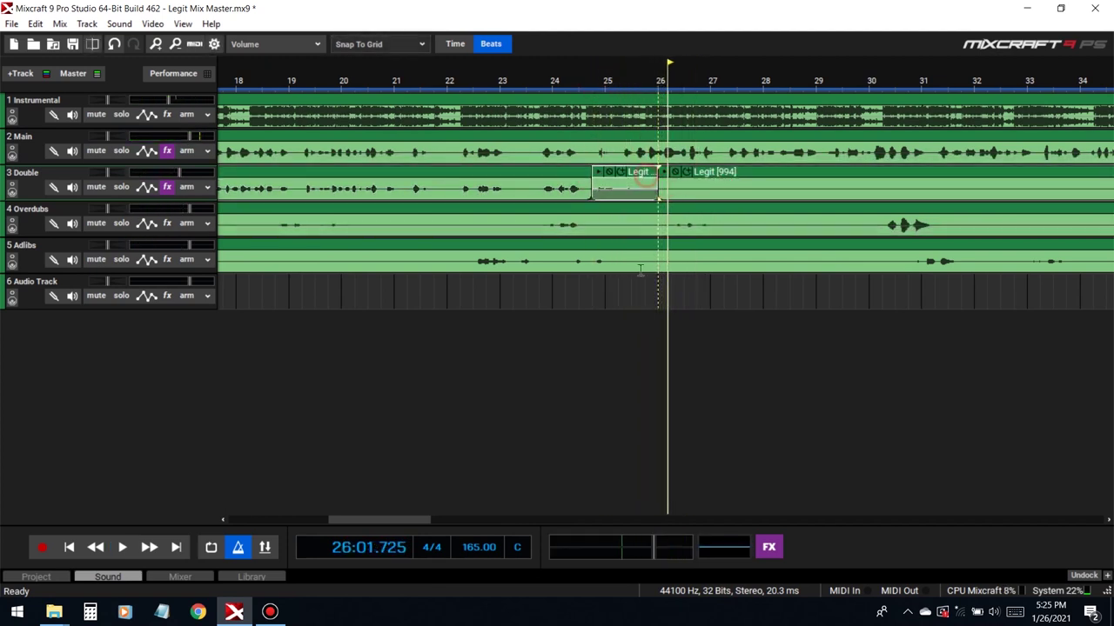
left_click_drag(594, 256, 635, 256)
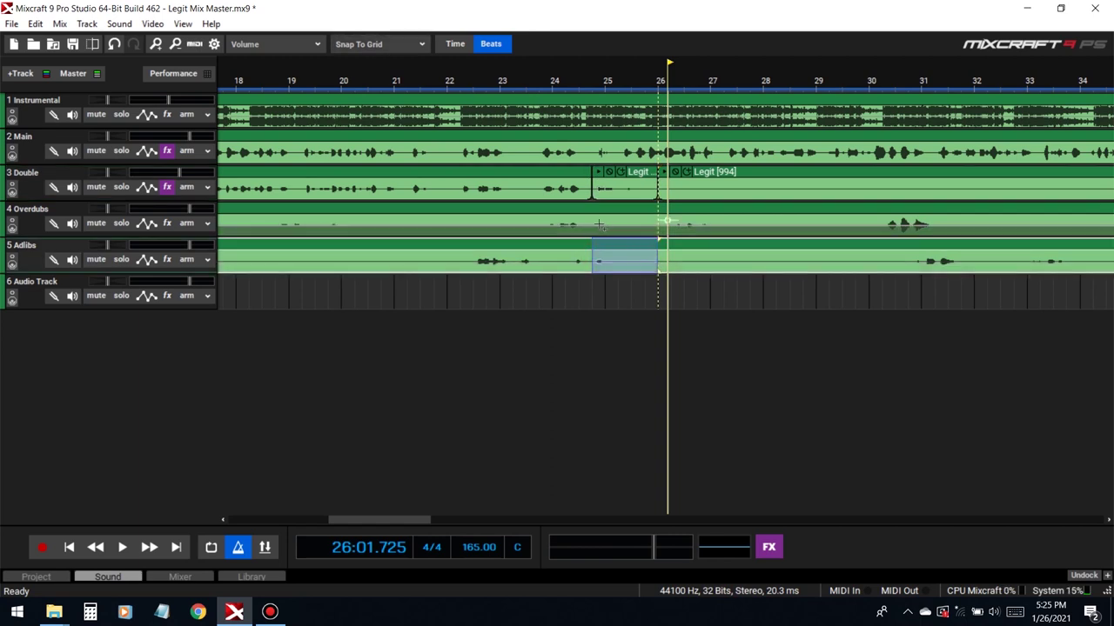
left_click(646, 184)
left_click_drag(644, 185, 644, 295)
Play the full mix from shortly before the clip moved onto the Audio Track to hear the transition
left_click(535, 290)
key("space")
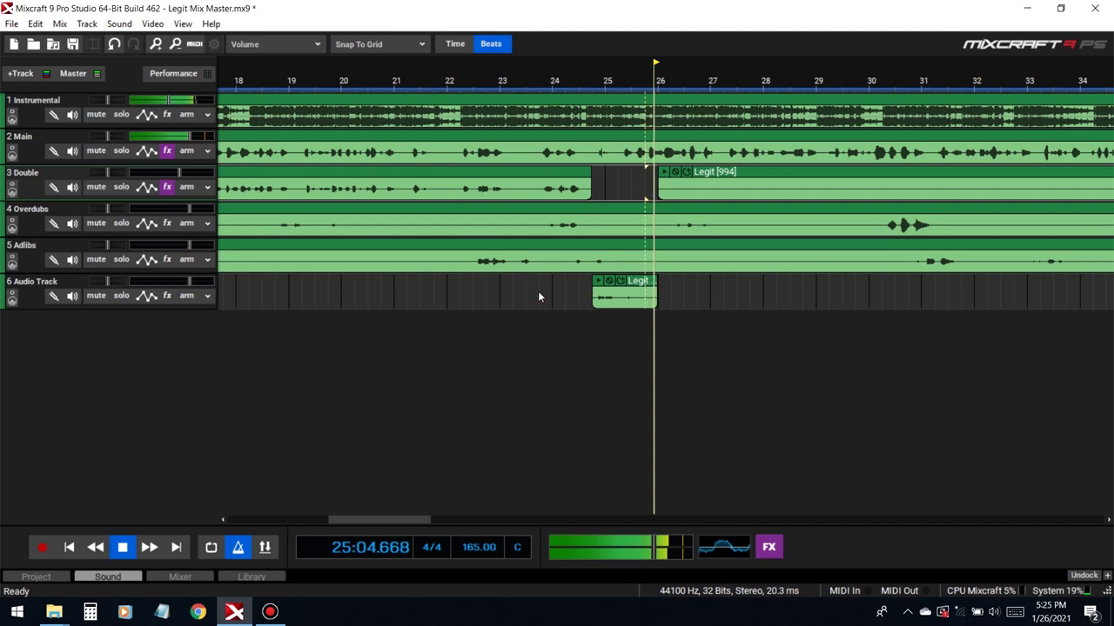
left_click(540, 293)
scroll(559, 276, "down", 2)
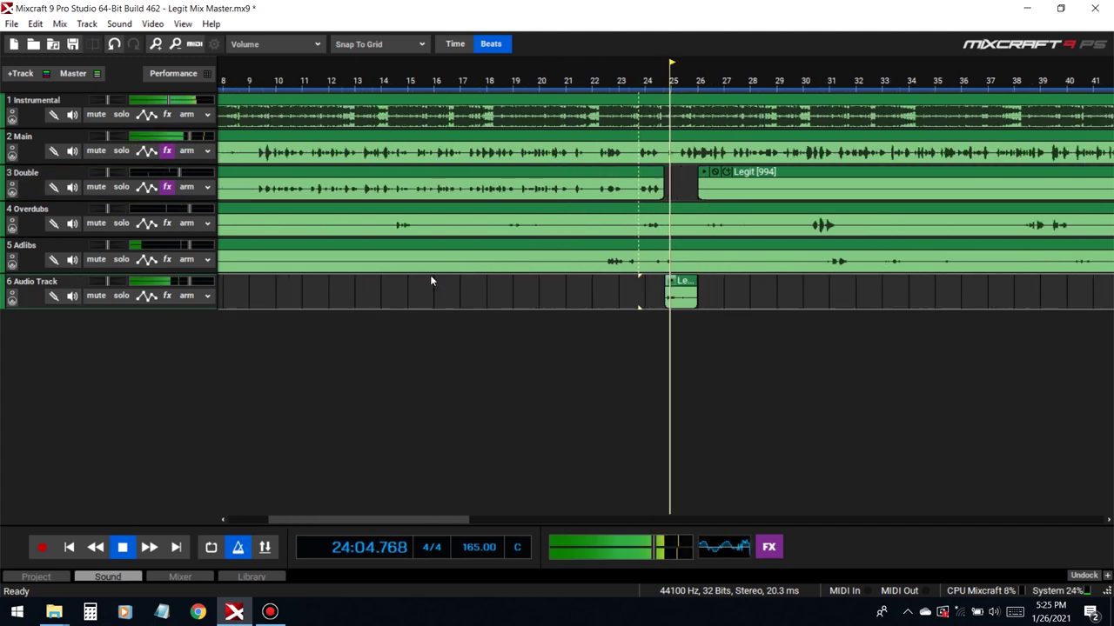
scroll(440, 288, "down", 1)
scroll(700, 285, "down", 1)
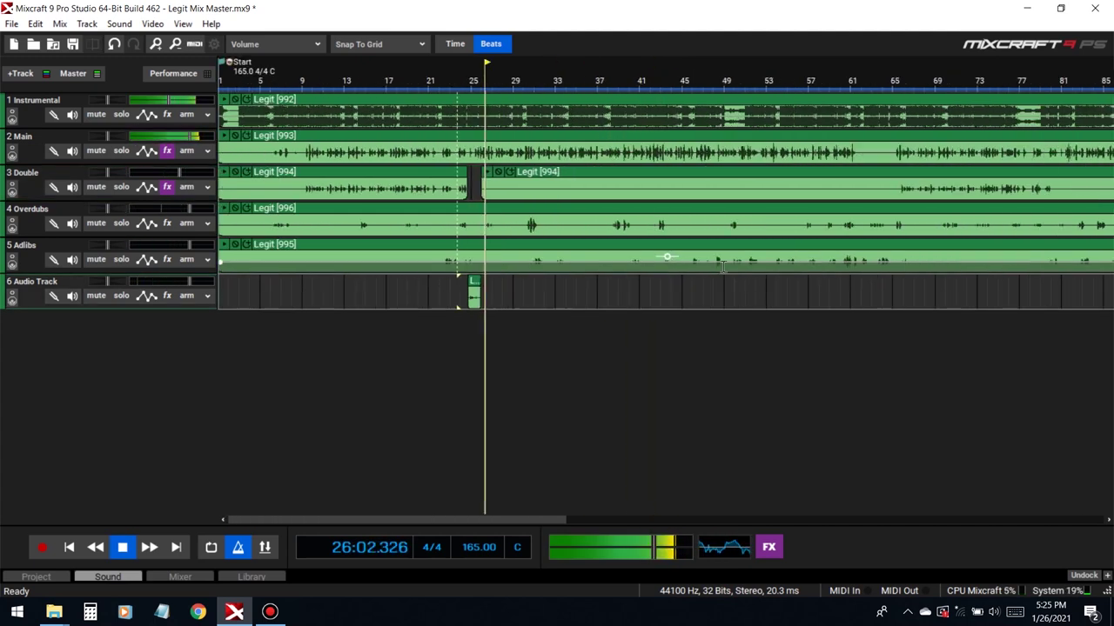
Load the Legit effect chain onto the Adlibs track
left_click(167, 260)
left_click(426, 246)
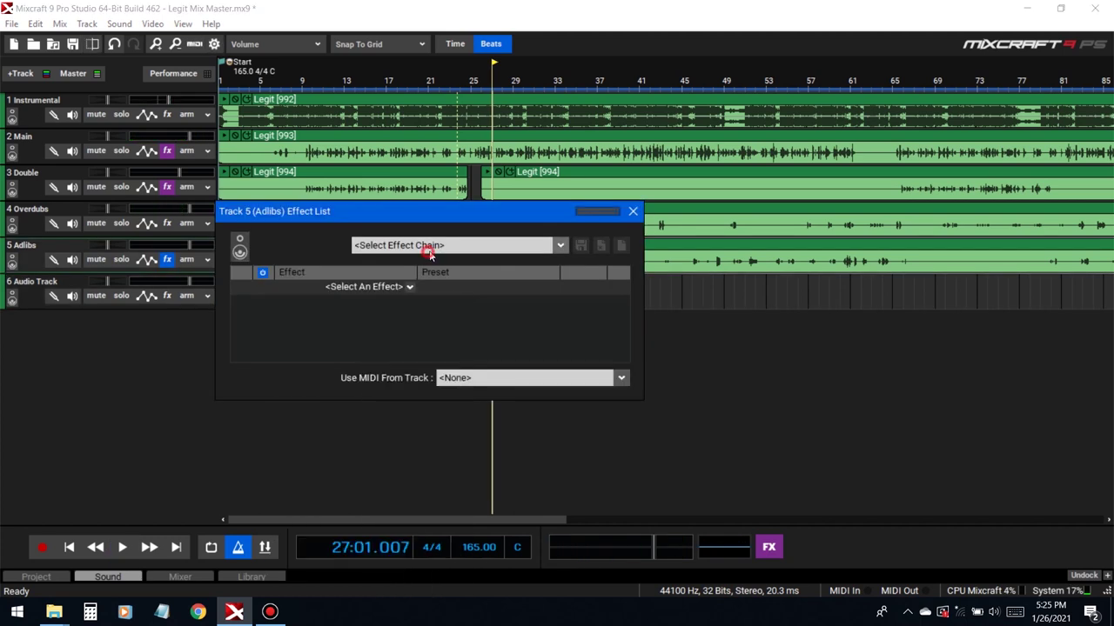
left_click(428, 247)
type("legi")
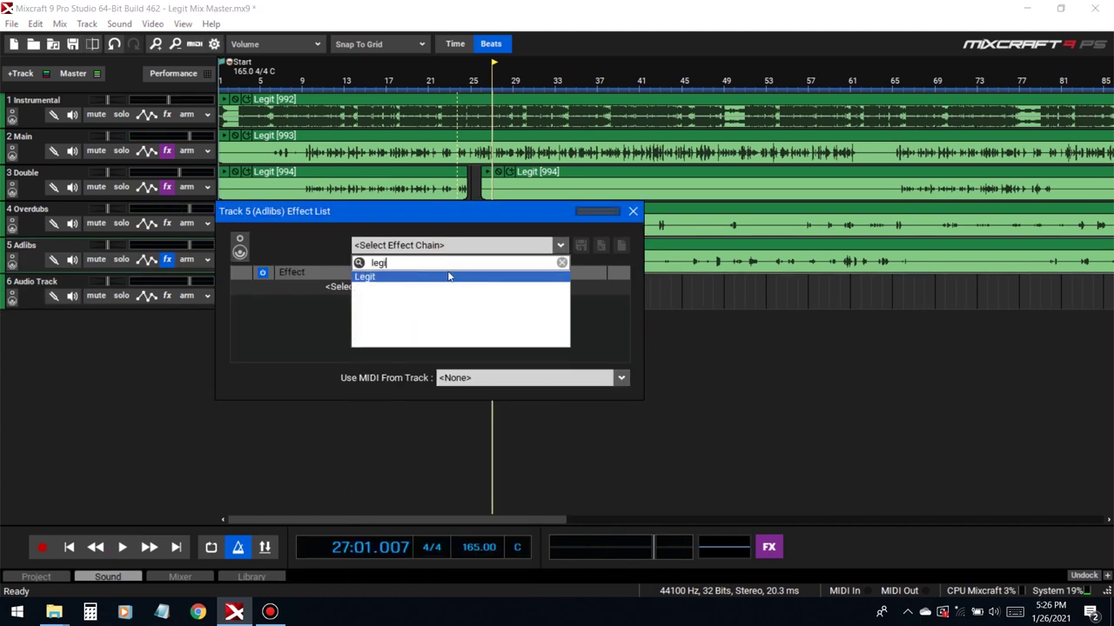
left_click(444, 277)
left_click(632, 210)
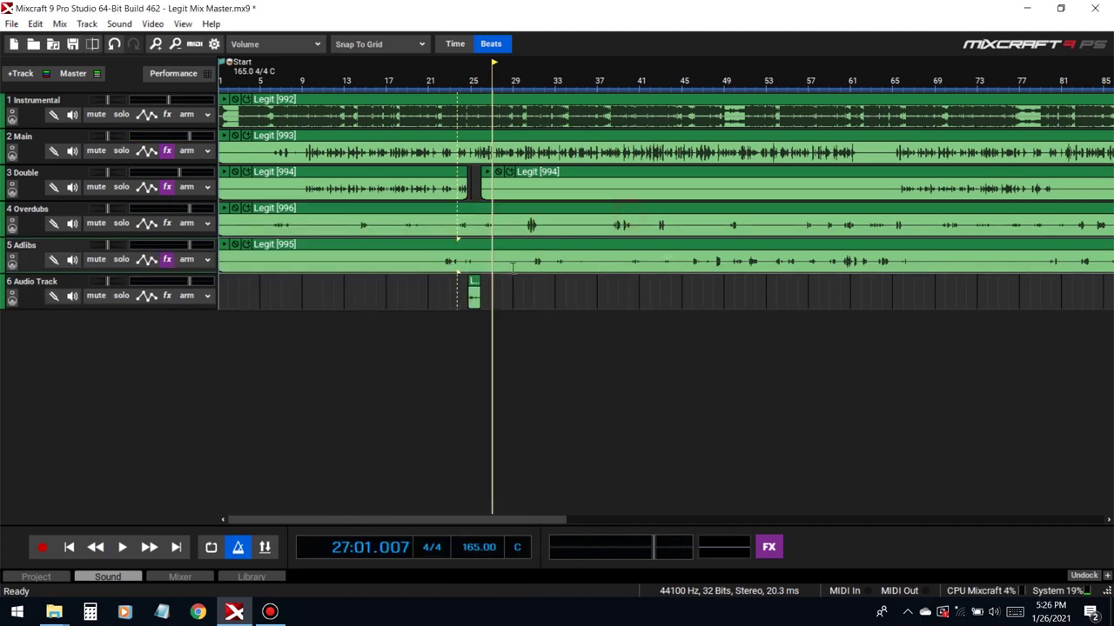
Remove DD Gate, FabFilter Pro-DS, Abbey Road Saturator, Wider, GComp, FabFilter Pro-MB and LoudMax64 from the Adlibs effect list, keeping LevelingTool_64
left_click(165, 261)
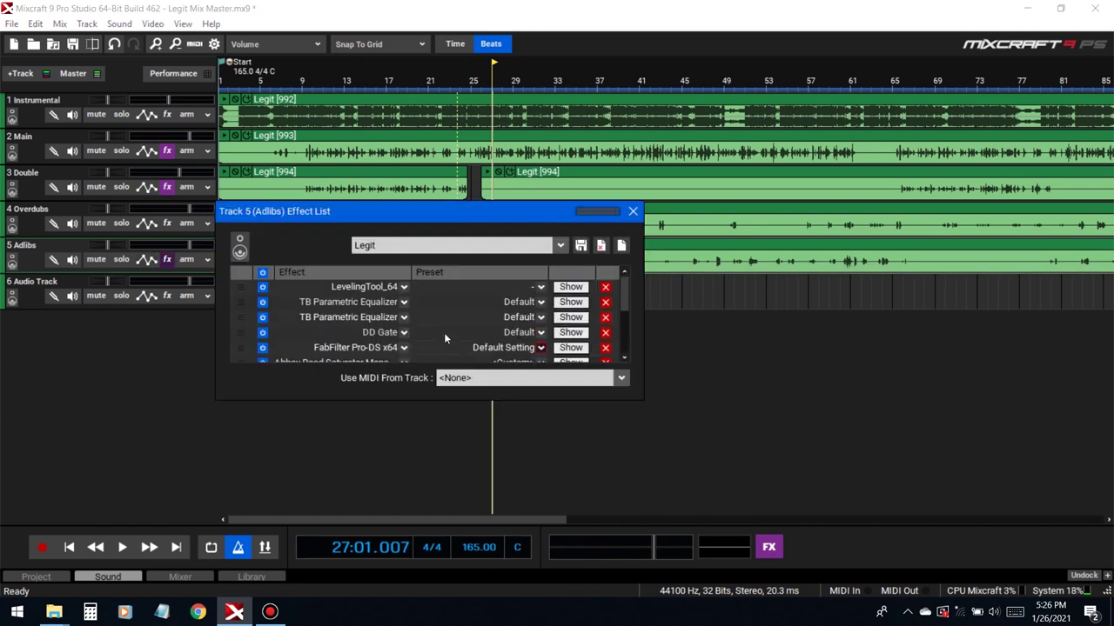
left_click(605, 288)
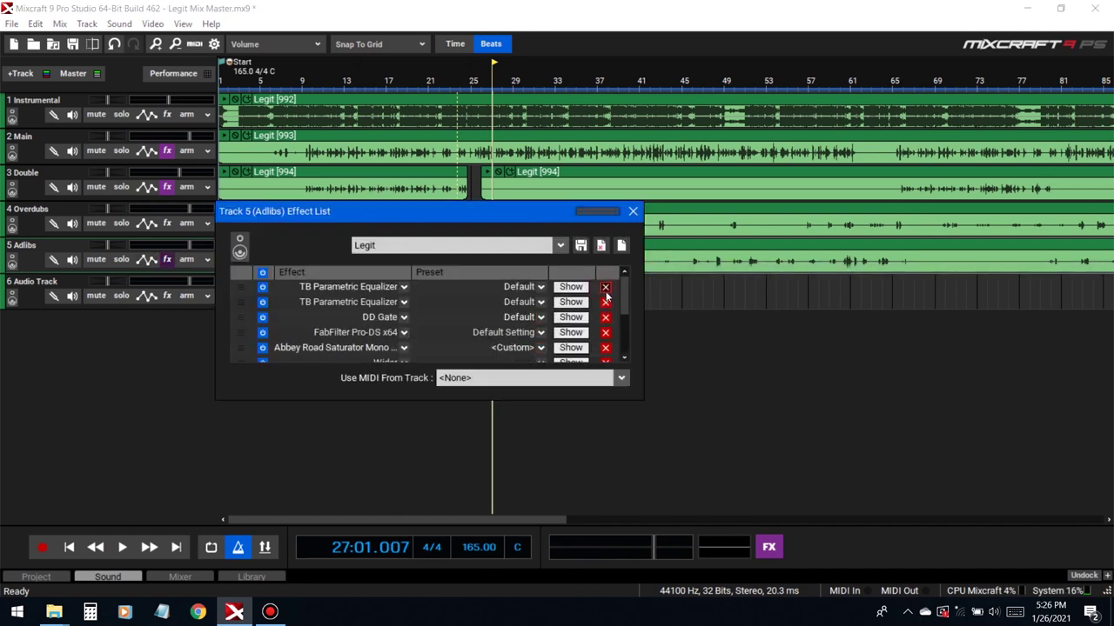
key("ctrl+z")
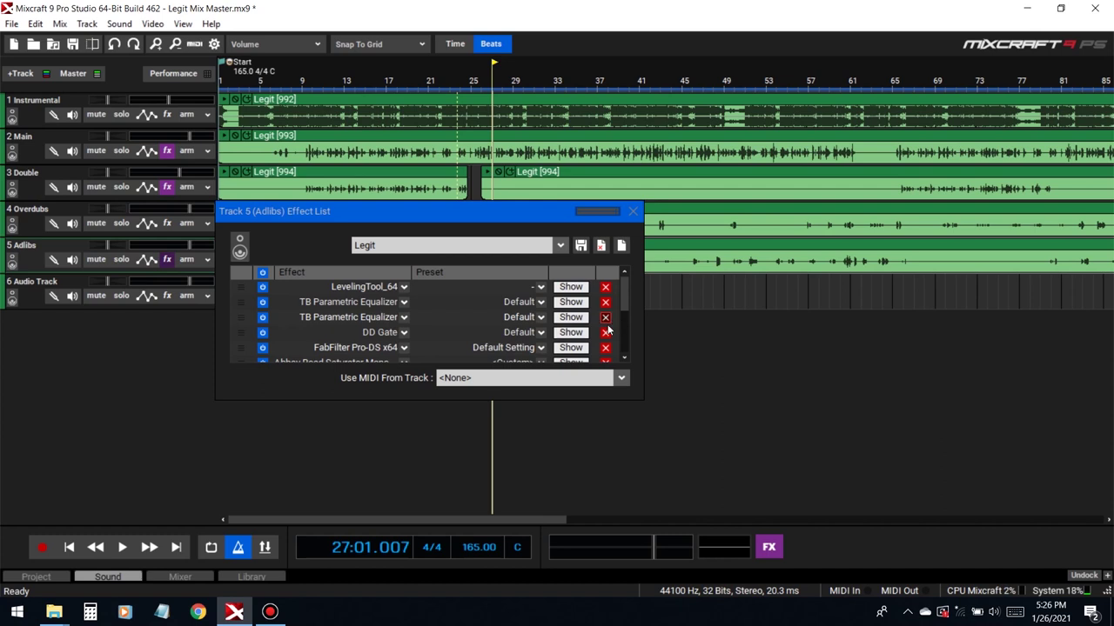
left_click(604, 332)
scroll(581, 339, "down", 1)
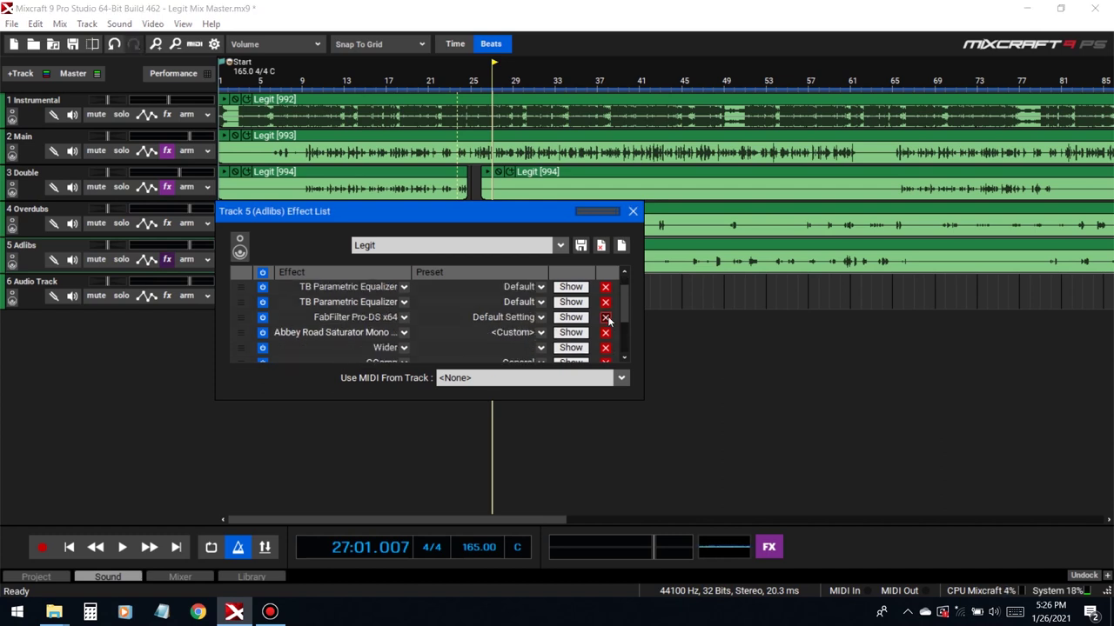
left_click(604, 317)
left_click(605, 317)
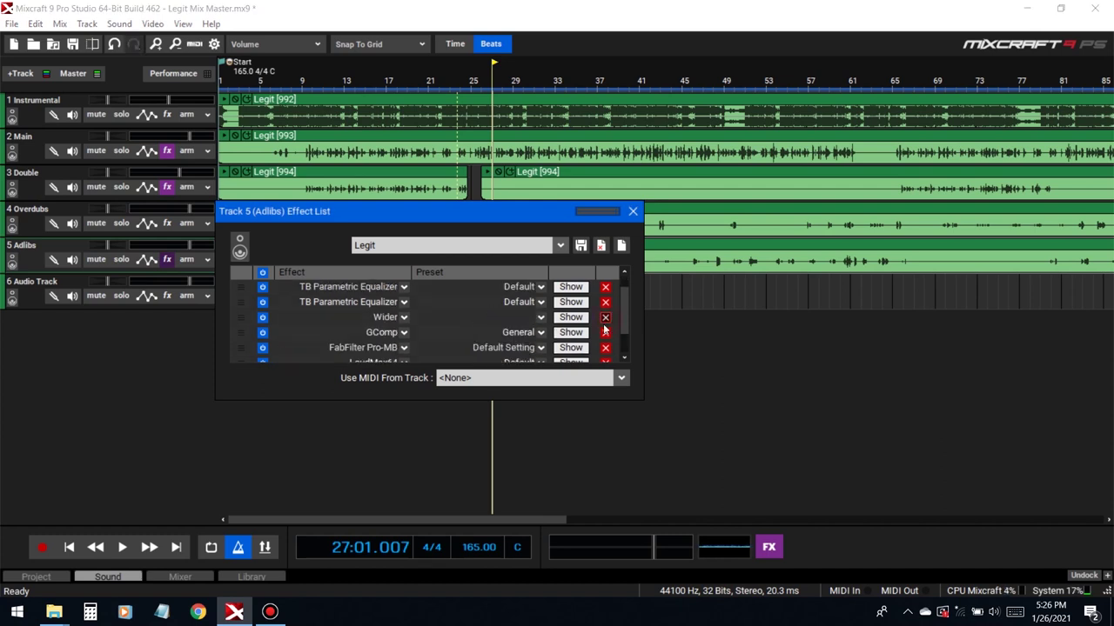
left_click(606, 319)
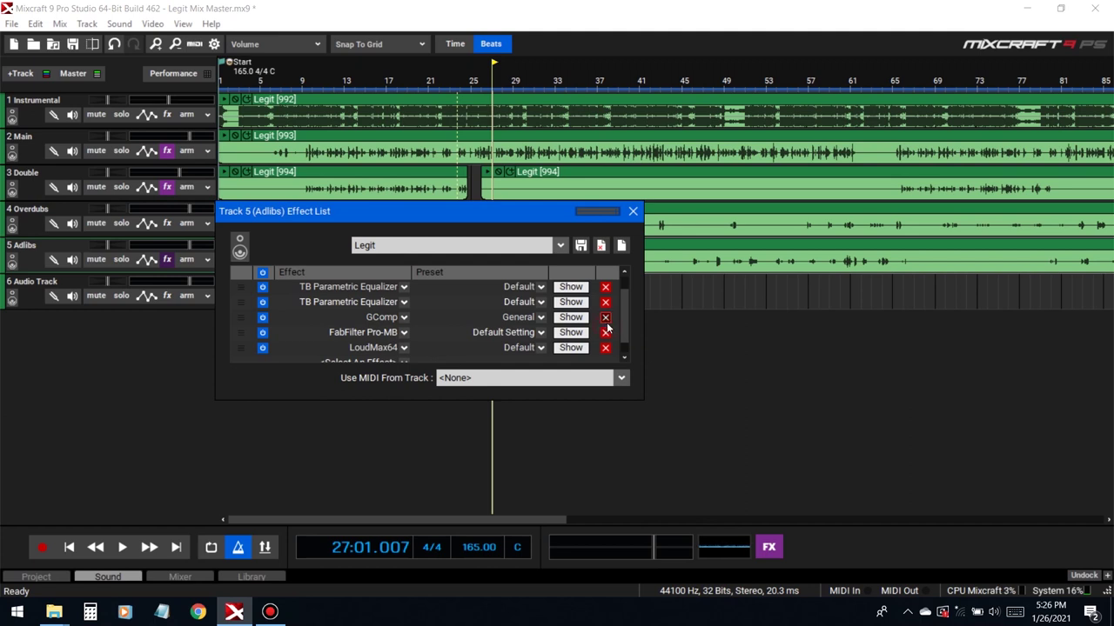
left_click(606, 317)
left_click(605, 318)
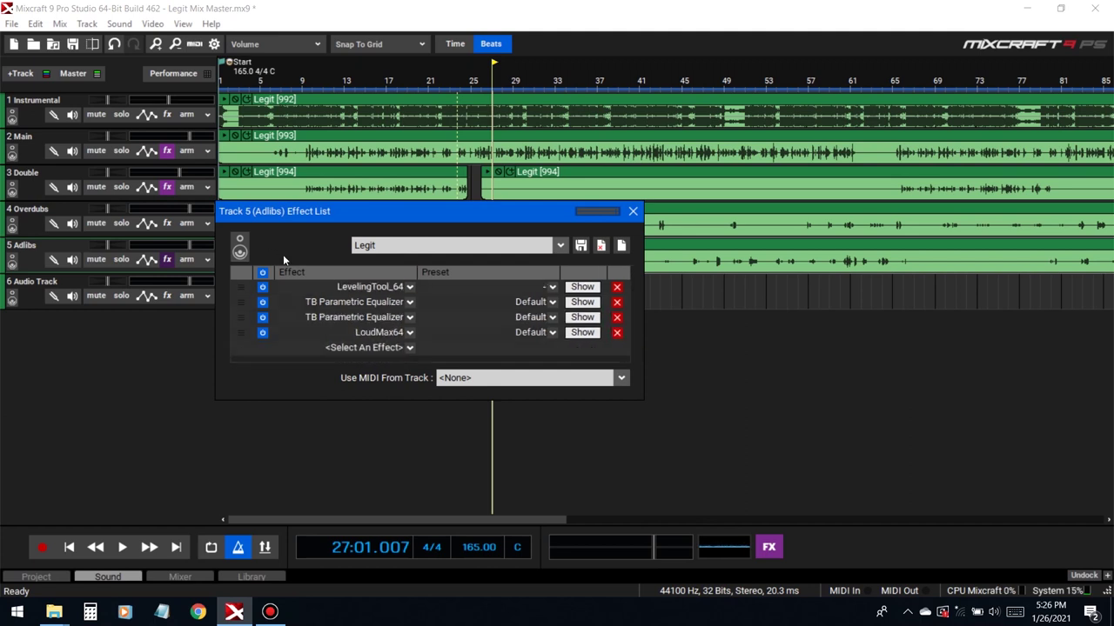
left_click(614, 335)
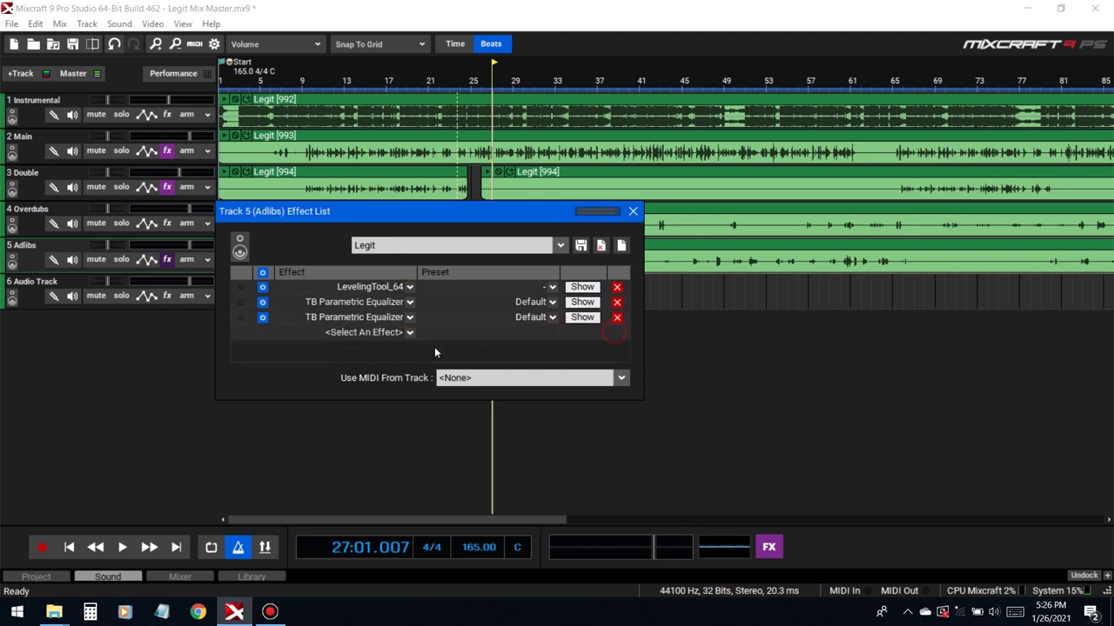
Add the DD AutoPan effect to the end of the Adlibs effect list
left_click(377, 334)
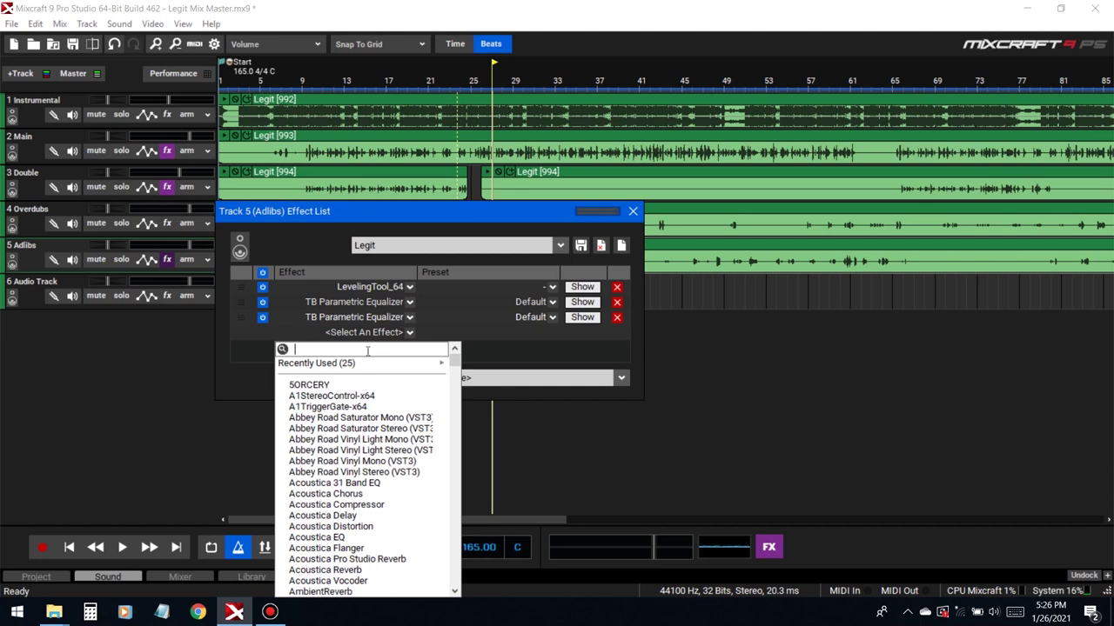
left_click(368, 350)
type("aut")
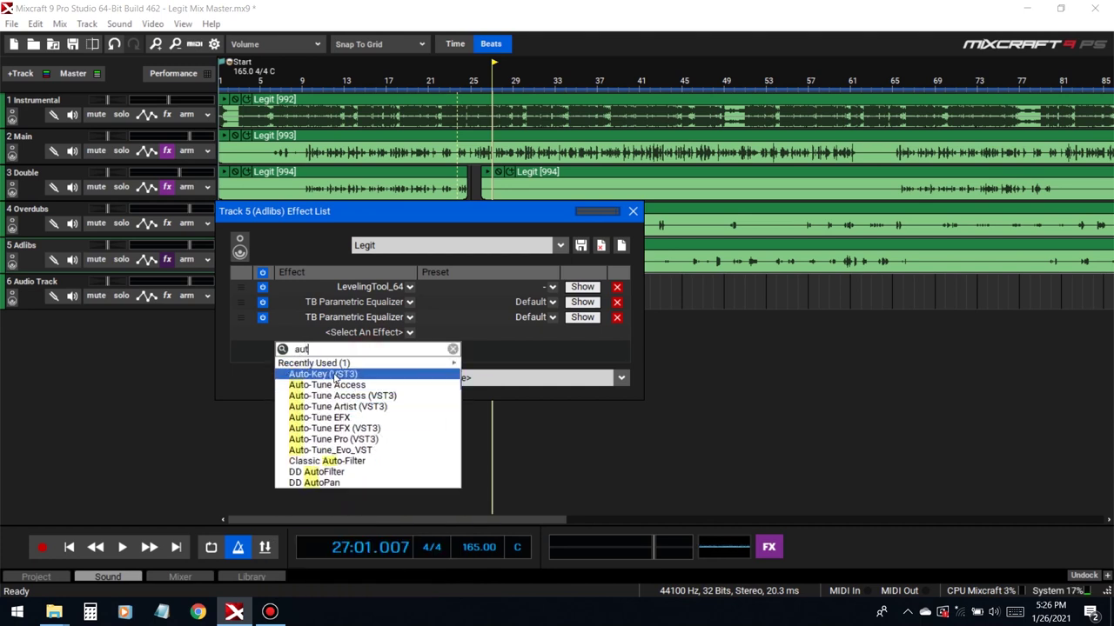
left_click(339, 484)
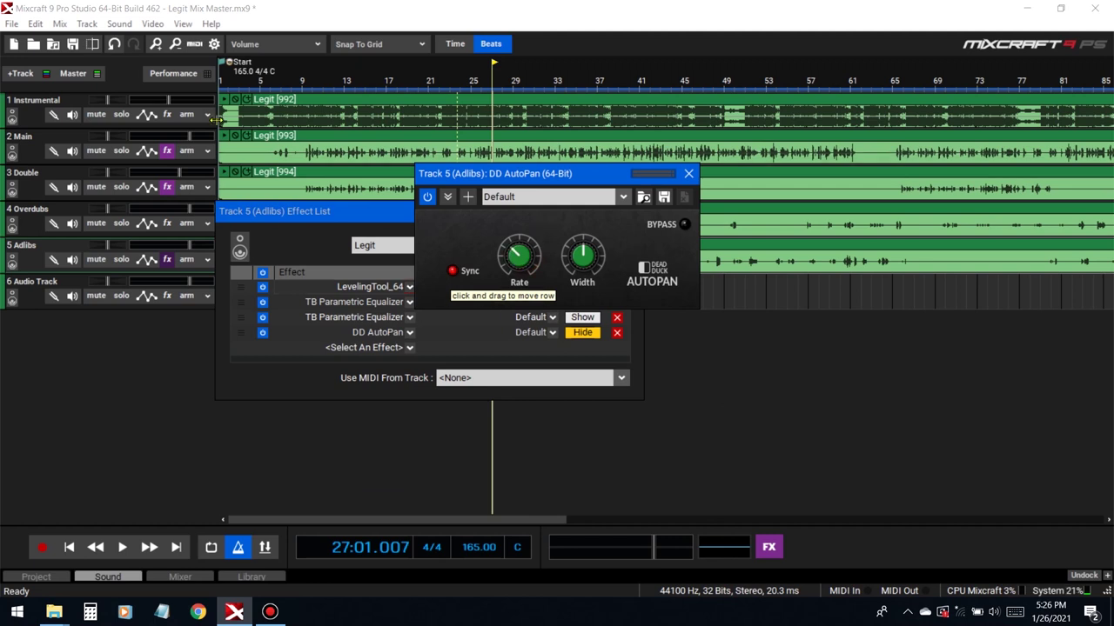
Save the project, then set the DD AutoPan width on the Adlibs track to +27%
left_click(75, 46)
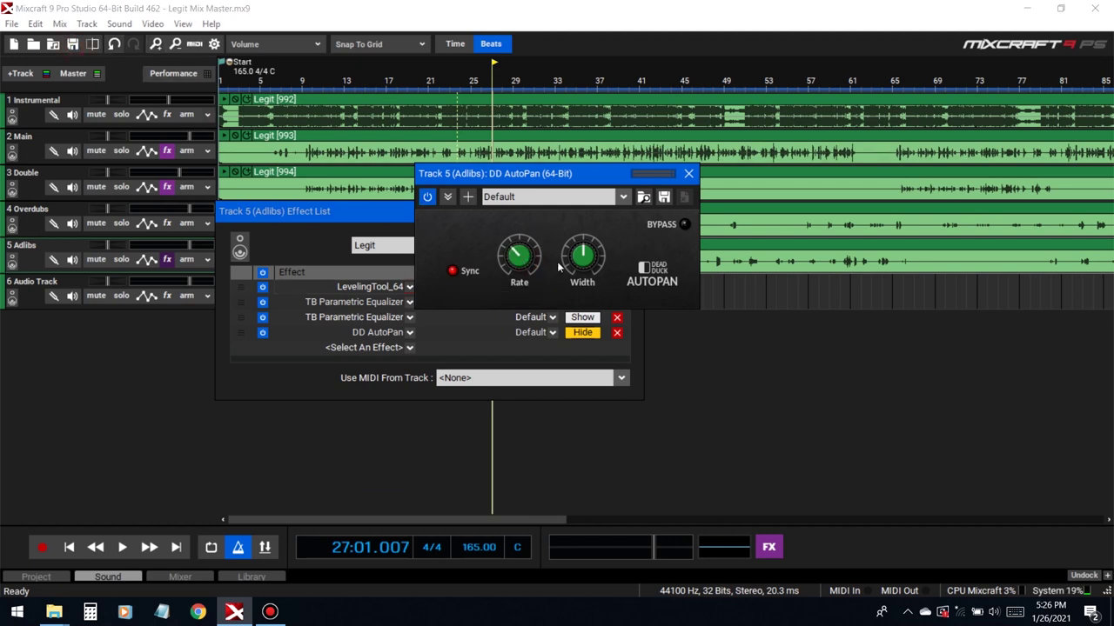
left_click_drag(574, 174, 635, 372)
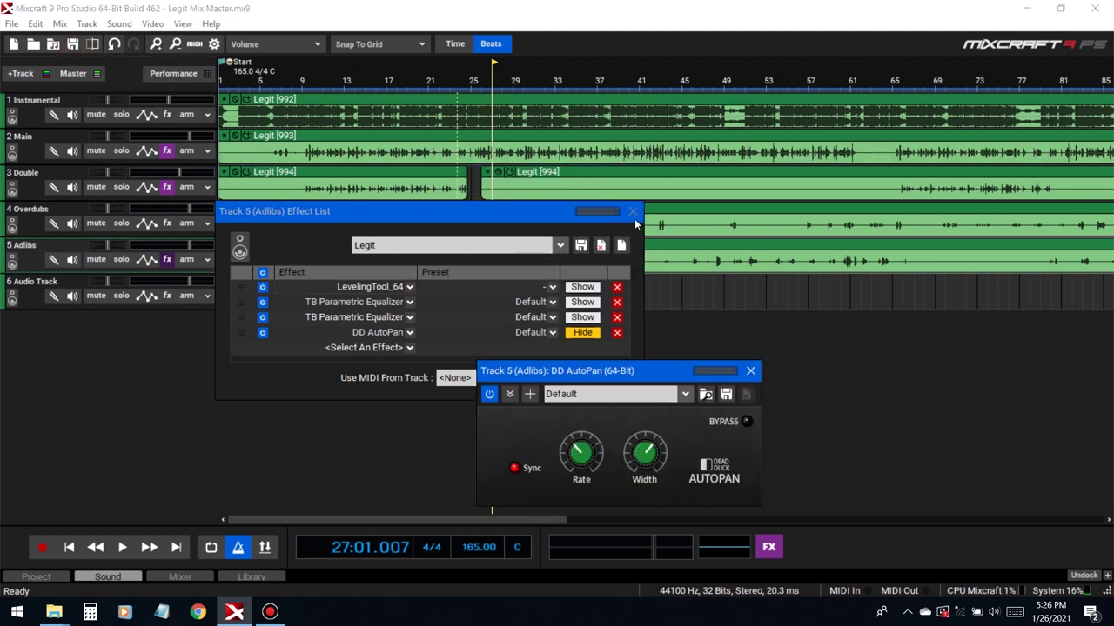
left_click(633, 211)
Play the mix from bar 46 and solo the Adlibs track to check the auto-panning, then stop playback and unsolo it
left_click(689, 289)
key("space")
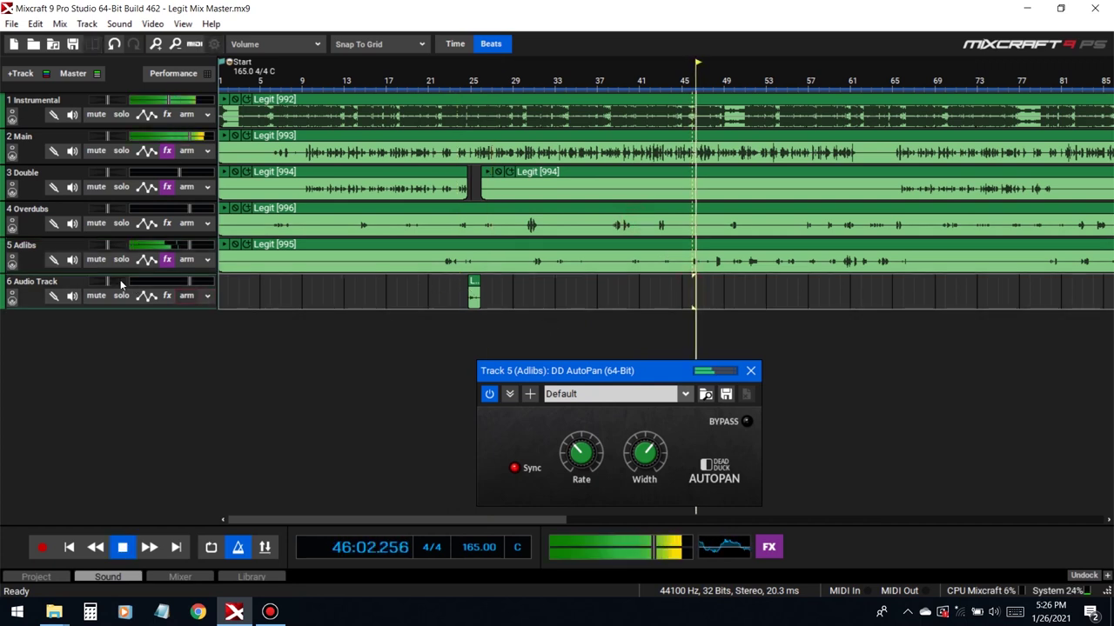
left_click(121, 259)
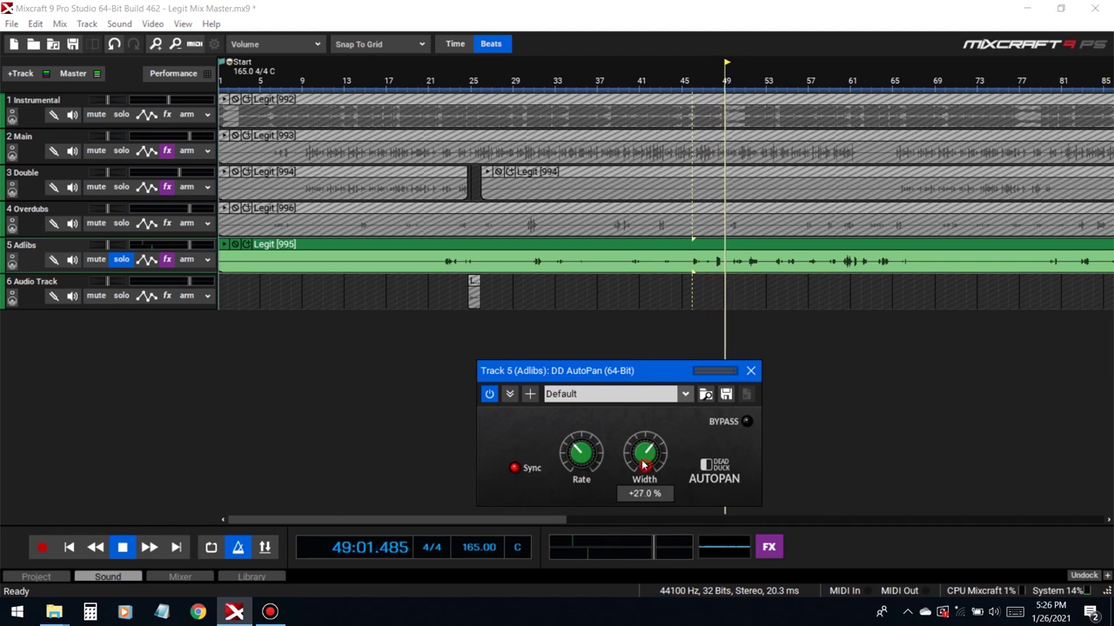
left_click(750, 370)
key("space")
left_click(120, 259)
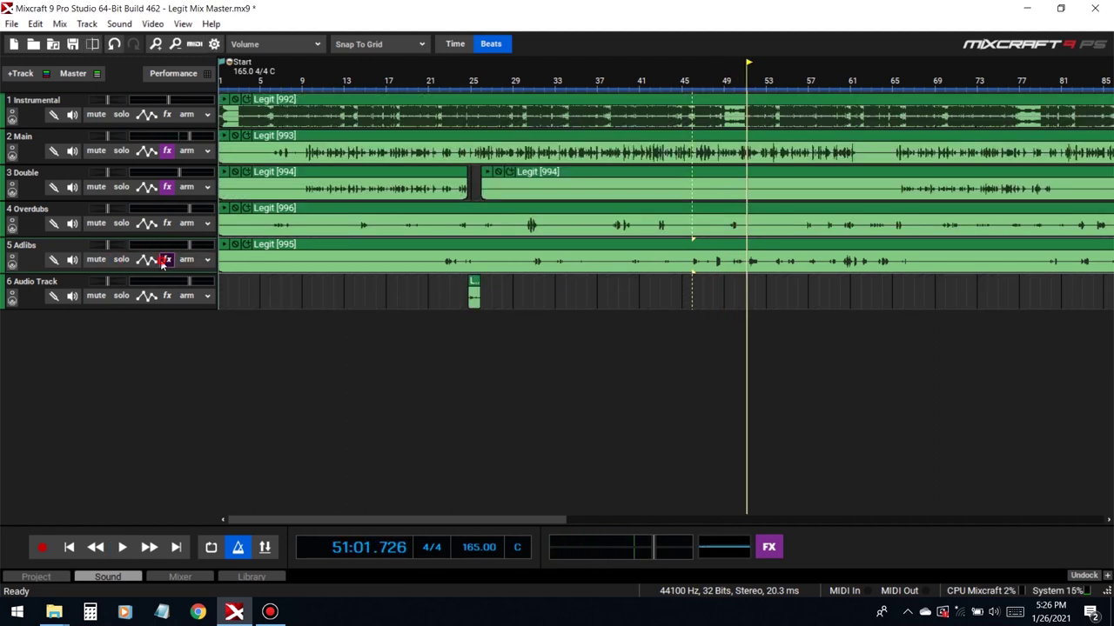
Add the Acoustica EQ effect to the end of the Adlibs effect list with the Ultra Lofi preset
left_click(167, 259)
left_click(394, 347)
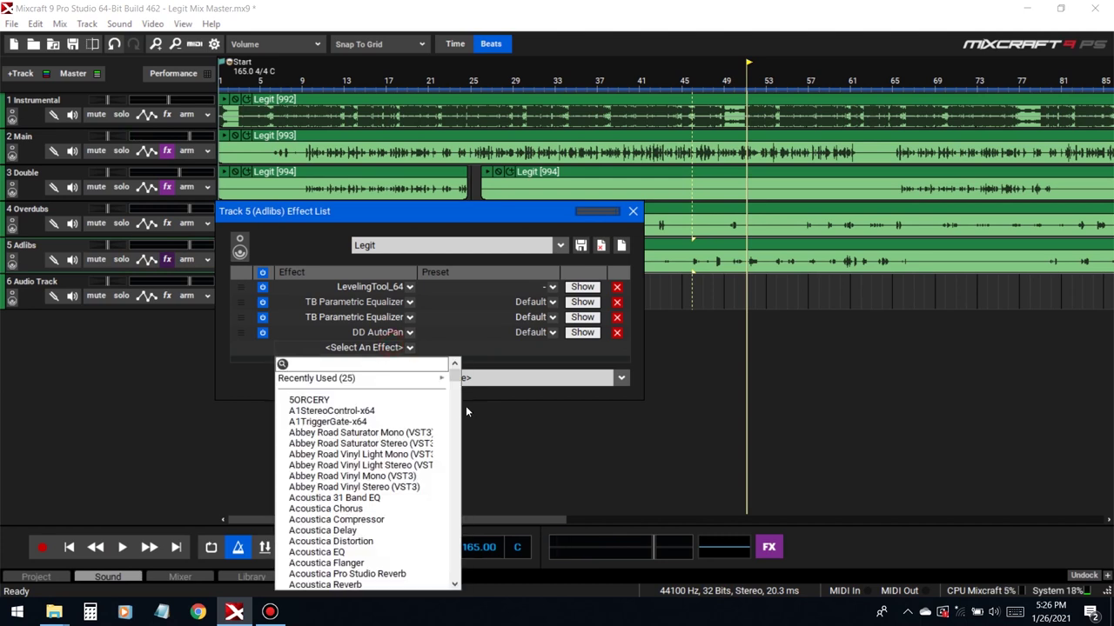
scroll(419, 449, "down", 4)
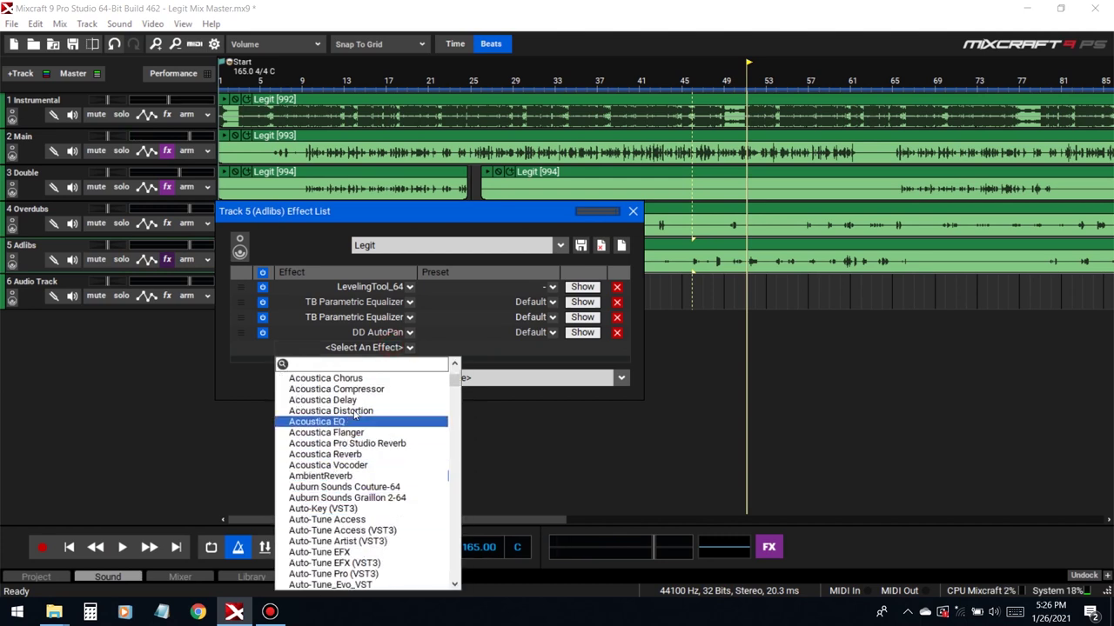
left_click(355, 422)
left_click(522, 128)
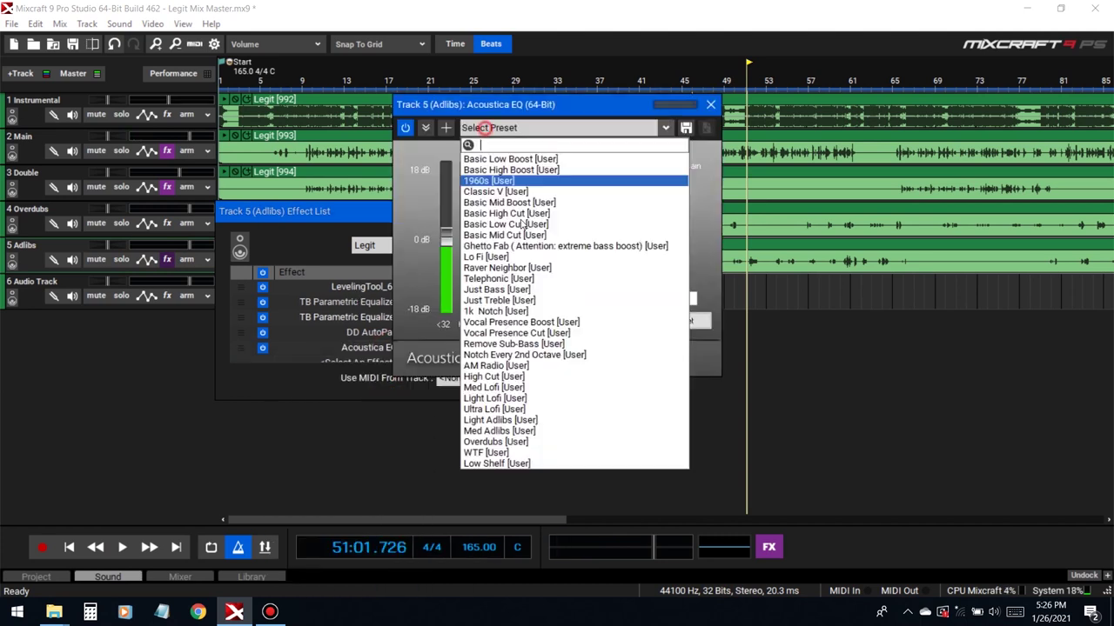
left_click(491, 408)
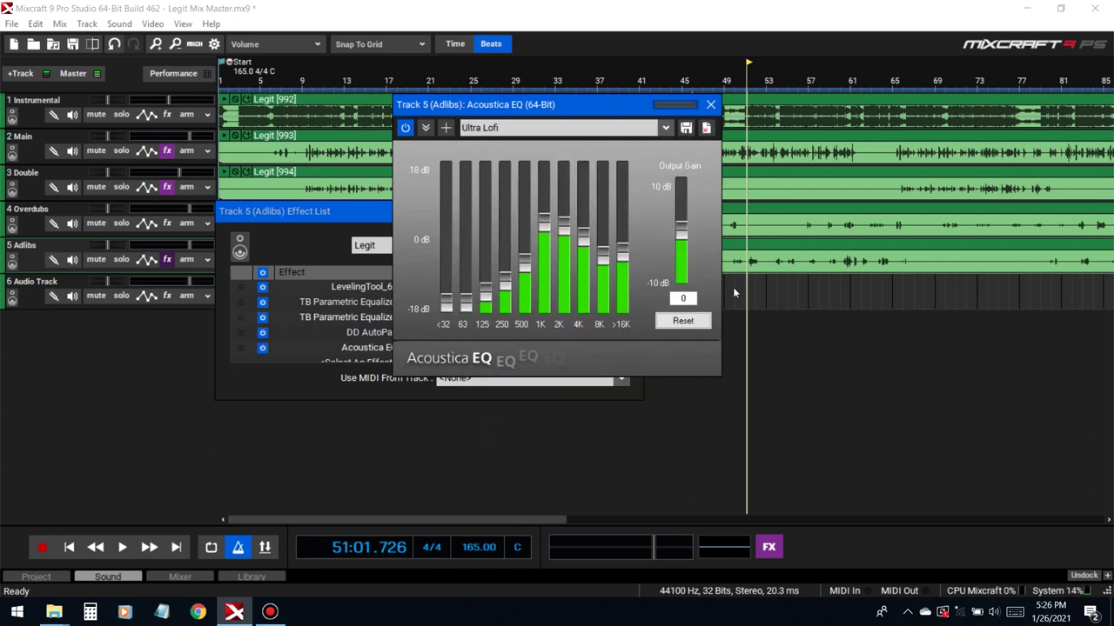
Audition the Ultra Lofi EQ with the Adlibs soloed and in the full mix, setting its output gain to 2 dB
key("space")
left_click(122, 261)
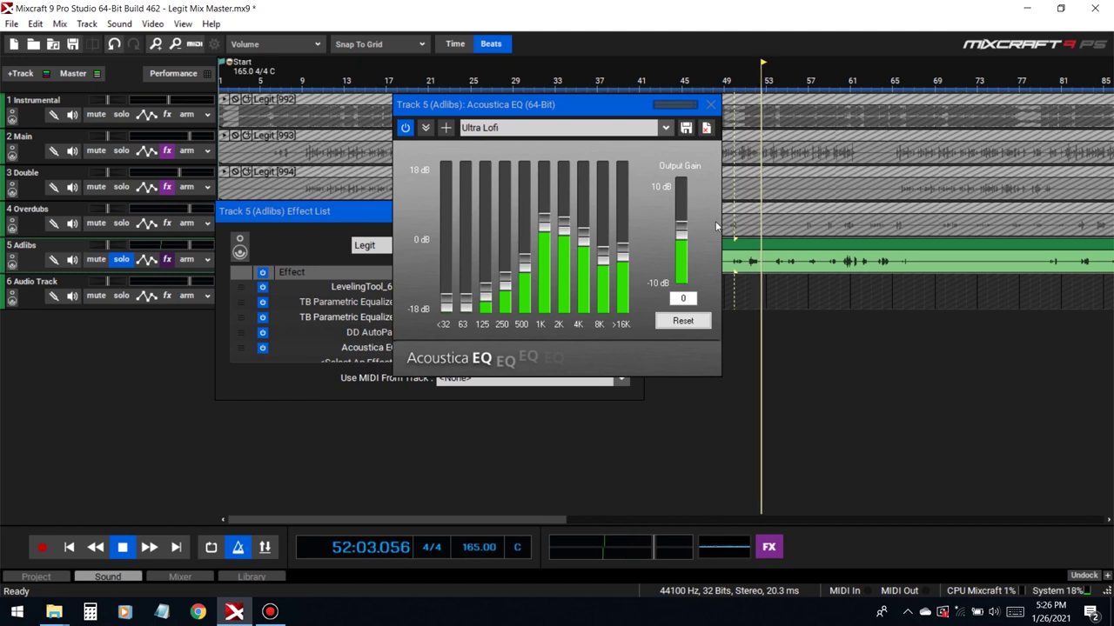
key("s")
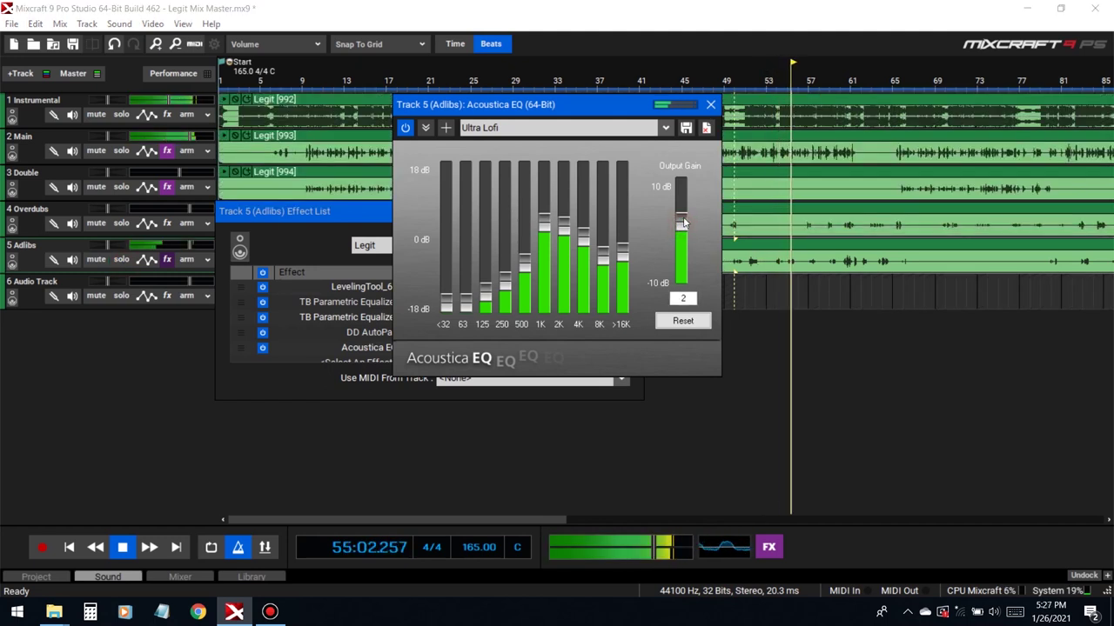
Try the Light Adlibs preset in the Acoustica EQ during playback with the output gain at 5 dB
left_click(584, 130)
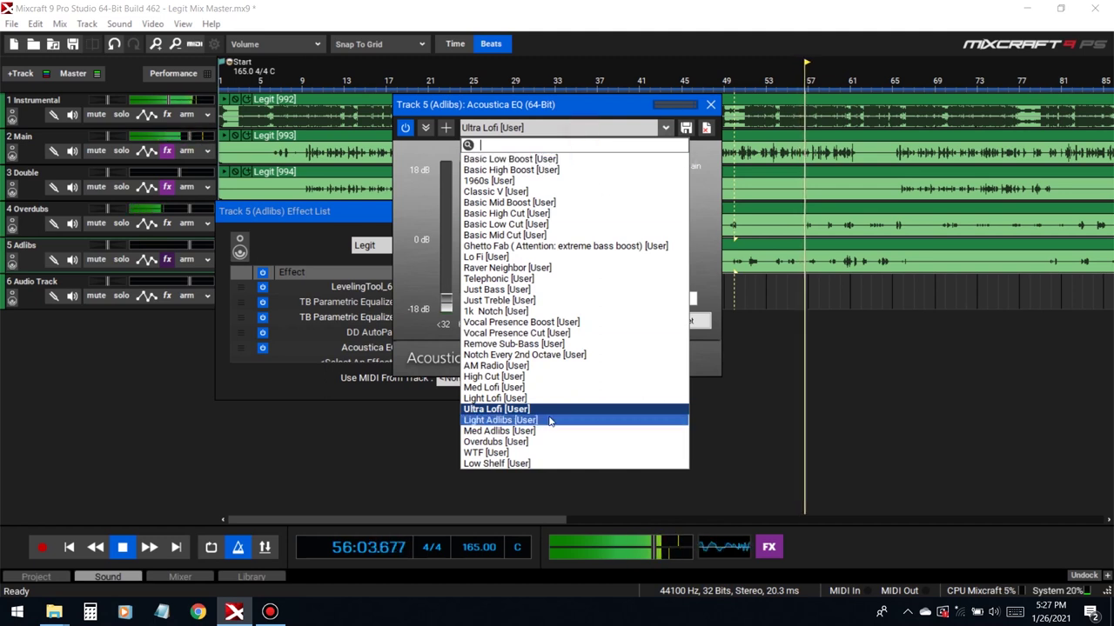
left_click(512, 420)
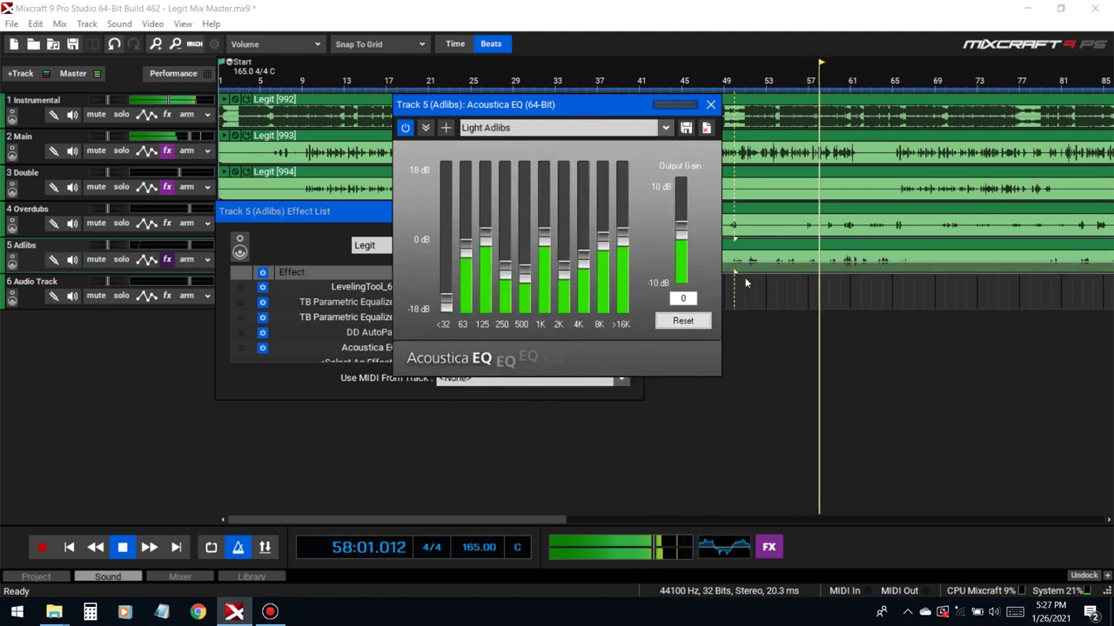
left_click_drag(683, 235, 683, 209)
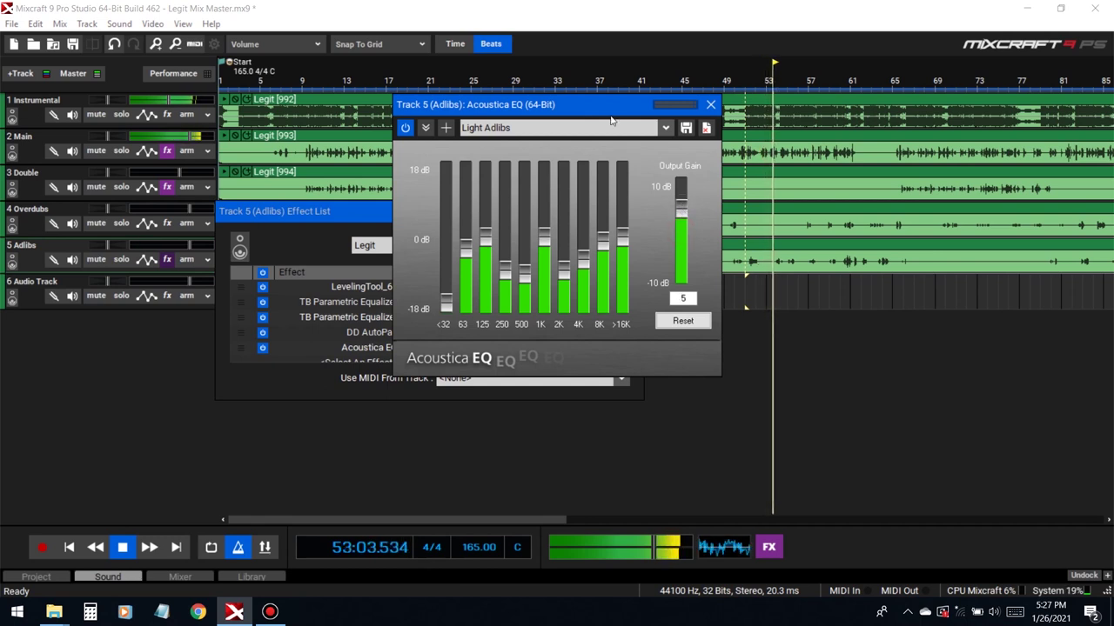
left_click_drag(609, 105, 460, 112)
left_click(633, 212)
key("space")
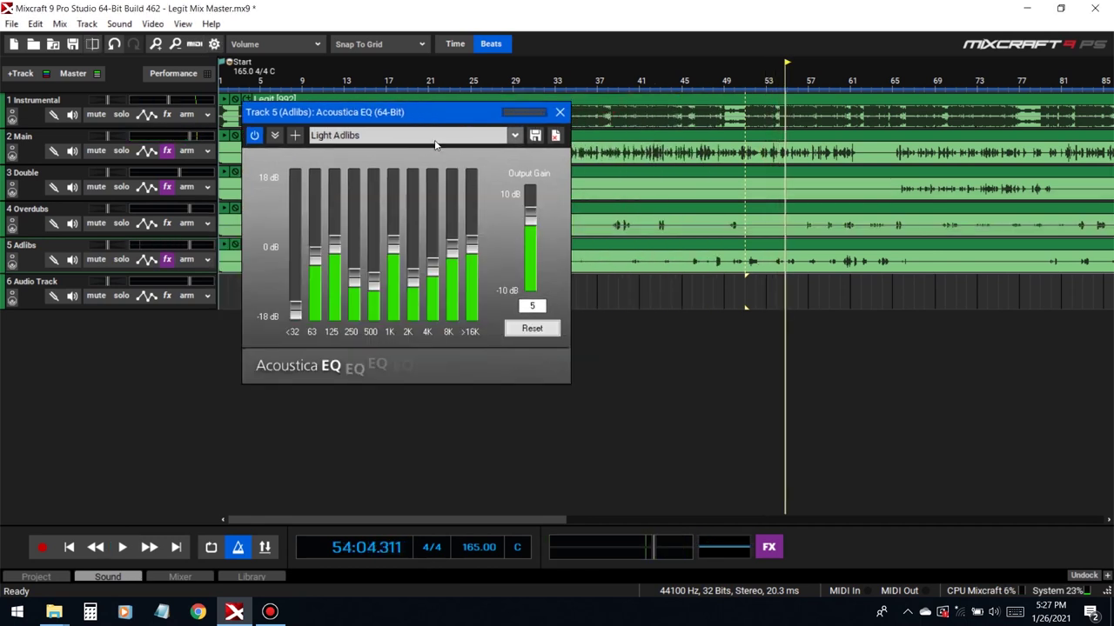
Try the Med Lofi EQ preset on the Adlibs, playing the mix from about bar 48 with 4 dB output gain
left_click(435, 135)
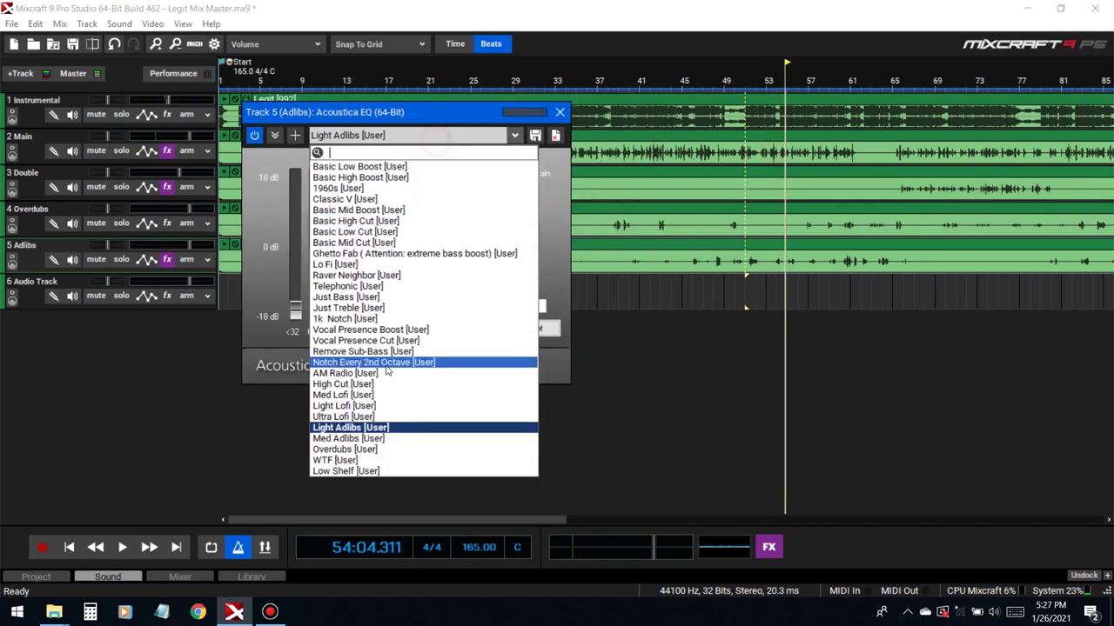
left_click(343, 396)
left_click(719, 290)
key("space")
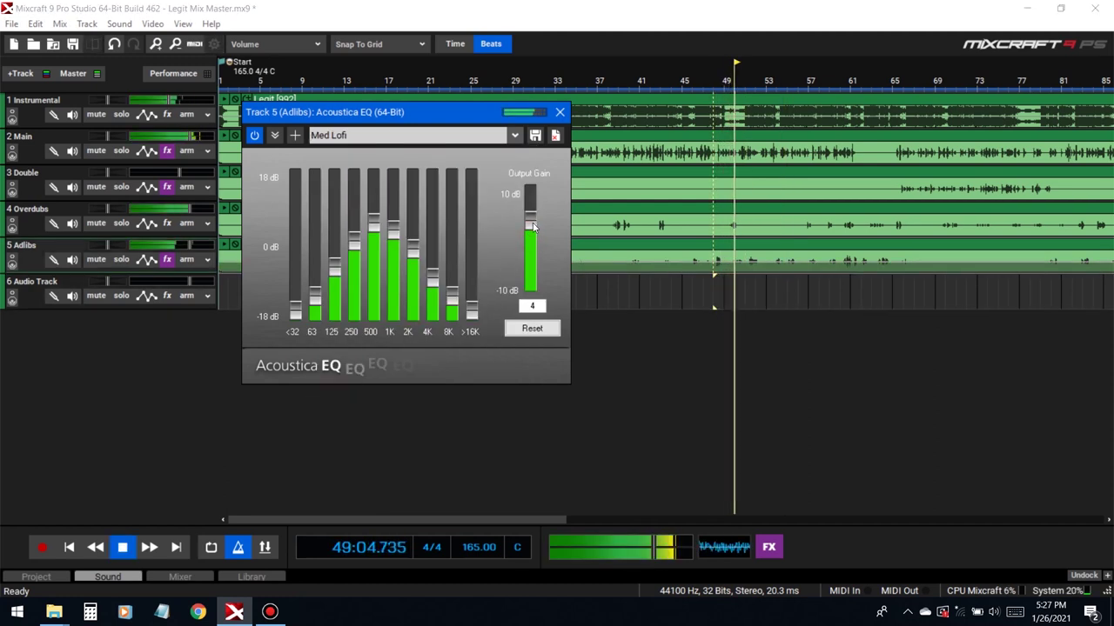
Try the Med Adlibs EQ preset with 4 dB output gain, listening from bar 48 in the mix and with the Adlibs soloed
left_click(515, 135)
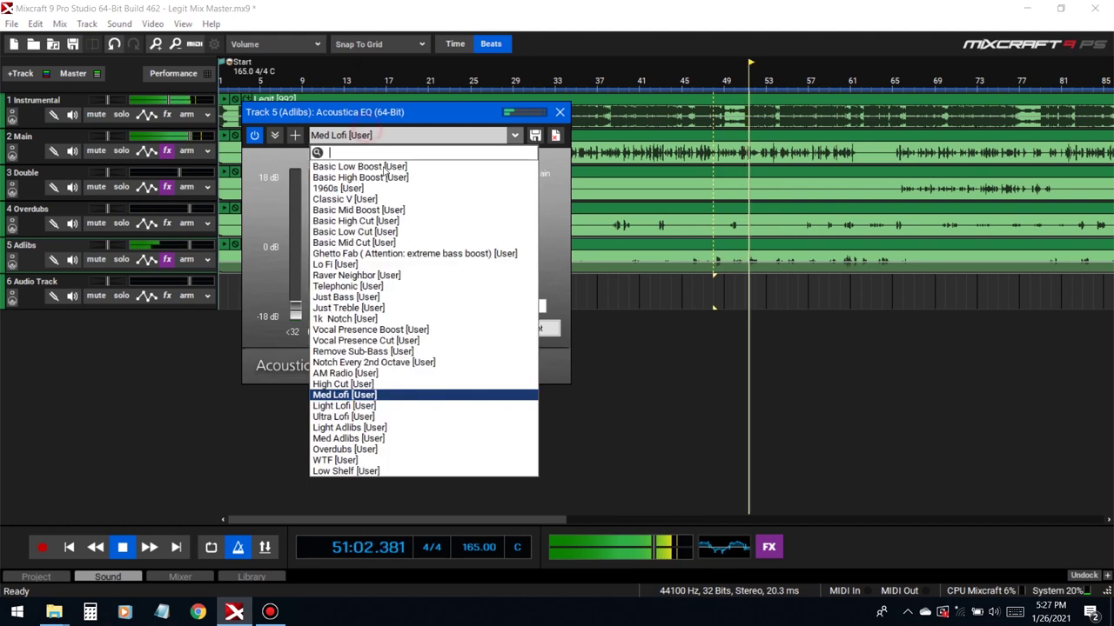
left_click(348, 438)
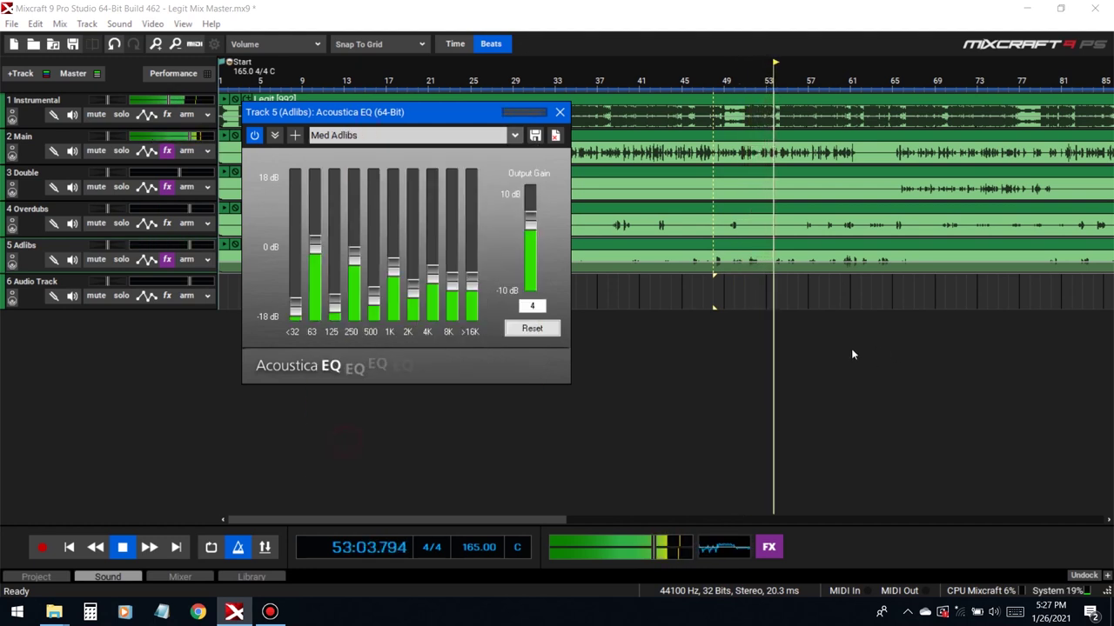
left_click(716, 281)
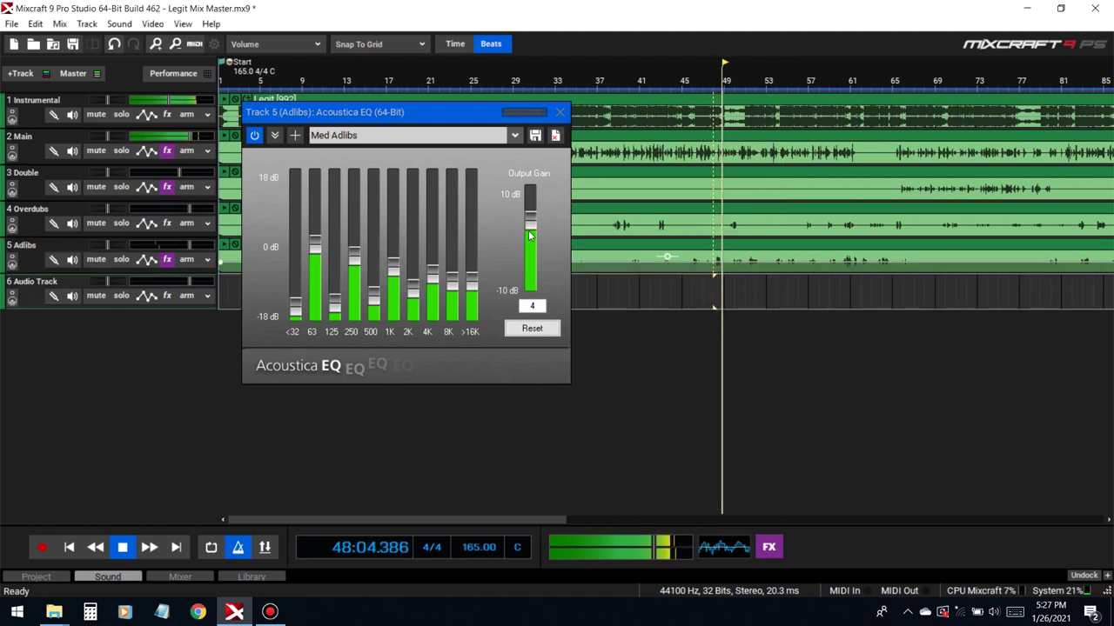
left_click(529, 237)
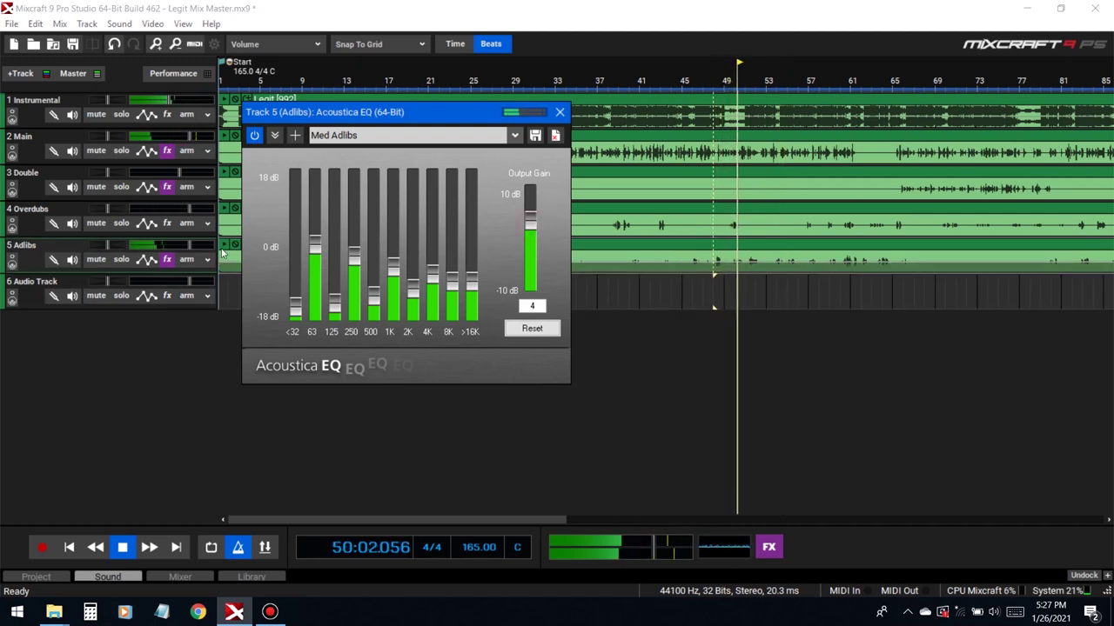
left_click(121, 259)
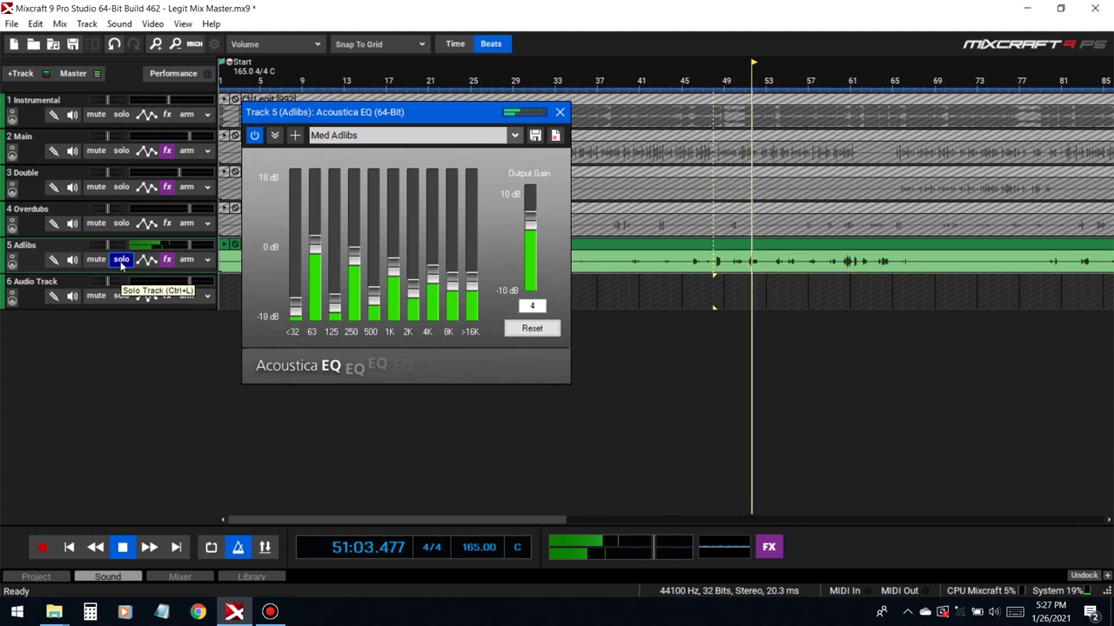
Switch the Adlibs EQ to the Overdubs preset with 4 dB output gain and check it in the full mix from bar 48
left_click(372, 137)
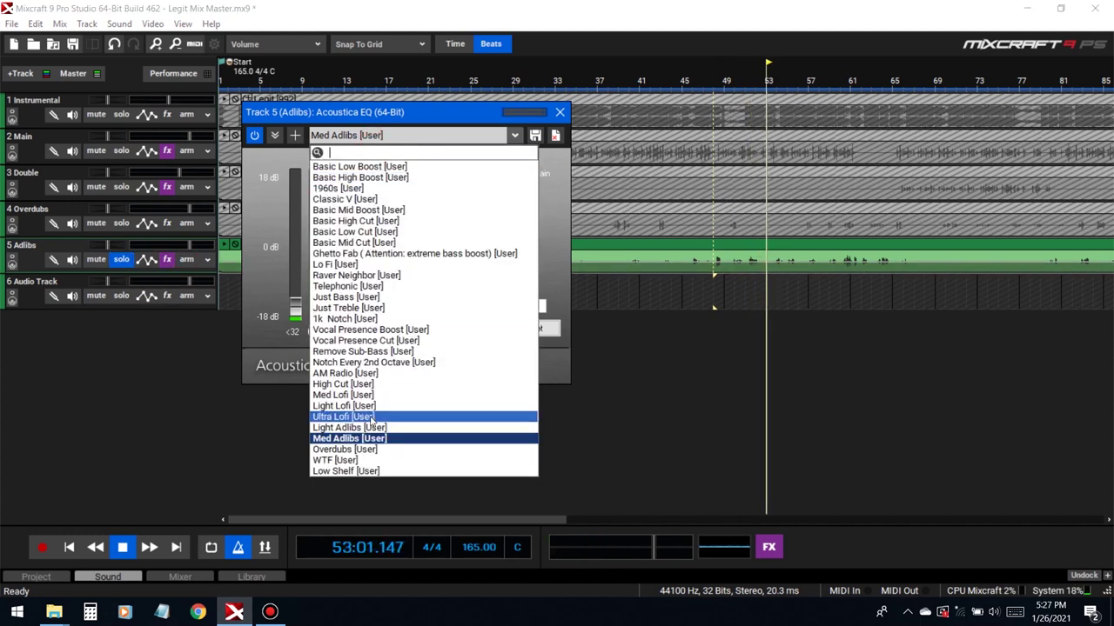
left_click(346, 449)
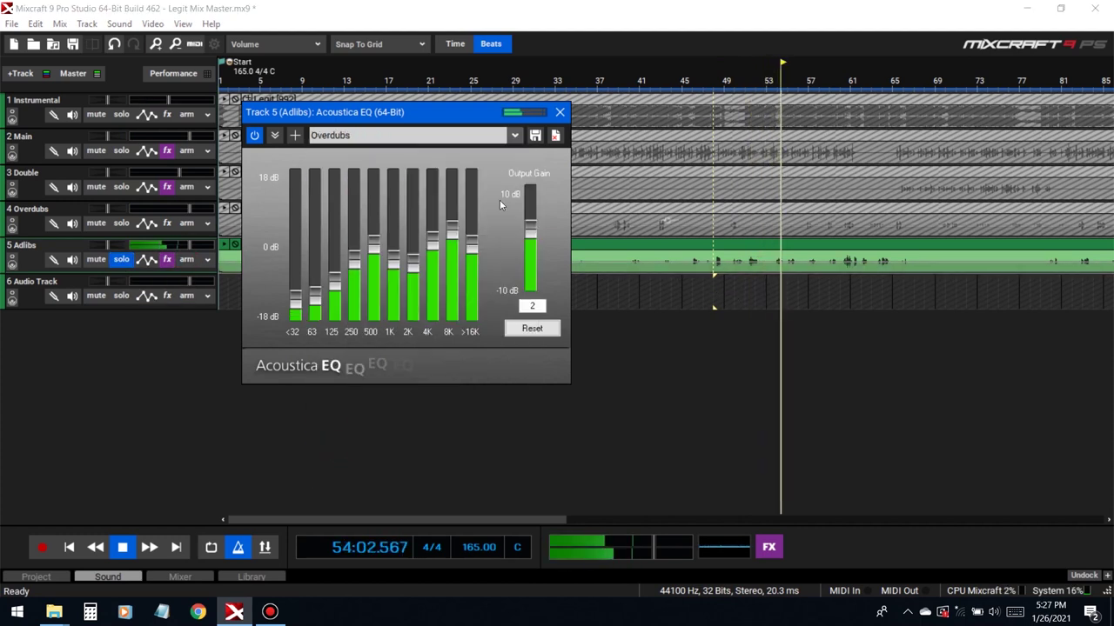
left_click(123, 258)
left_click(713, 276)
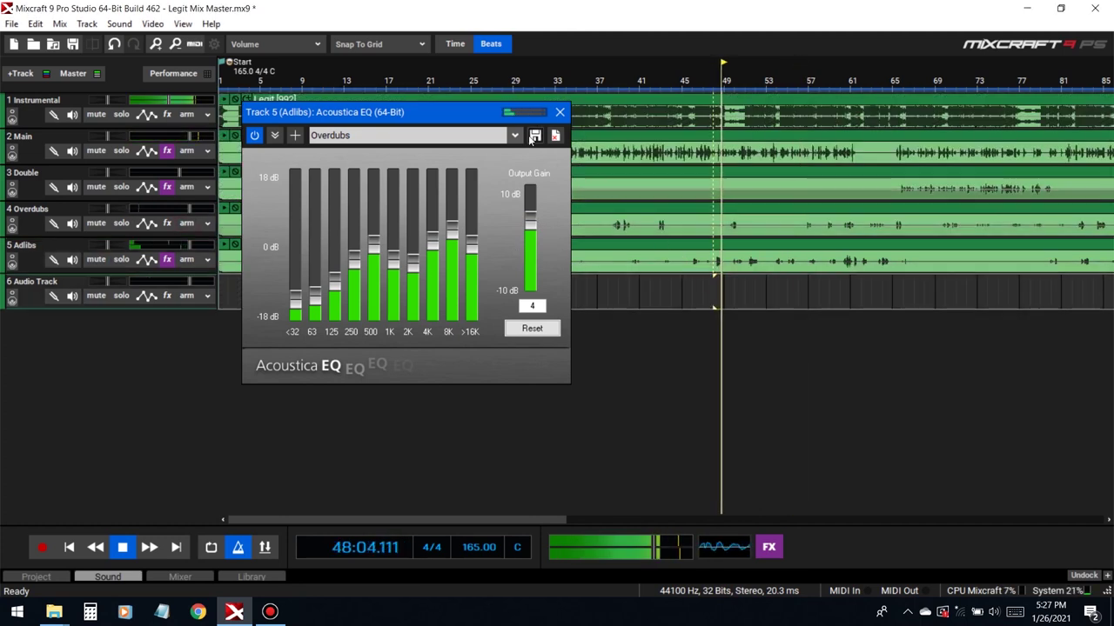
left_click(560, 112)
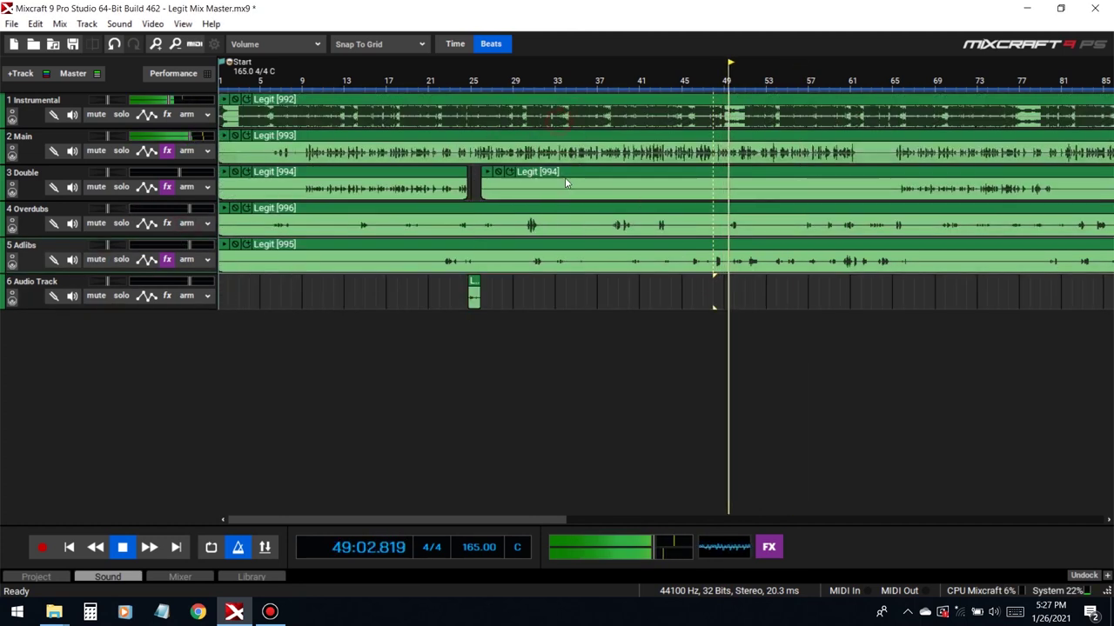
Add the OneKnob Driver Stereo effect after the Acoustica EQ in the Adlibs effect list and turn up its drive
left_click(168, 259)
scroll(395, 338, "down", 1)
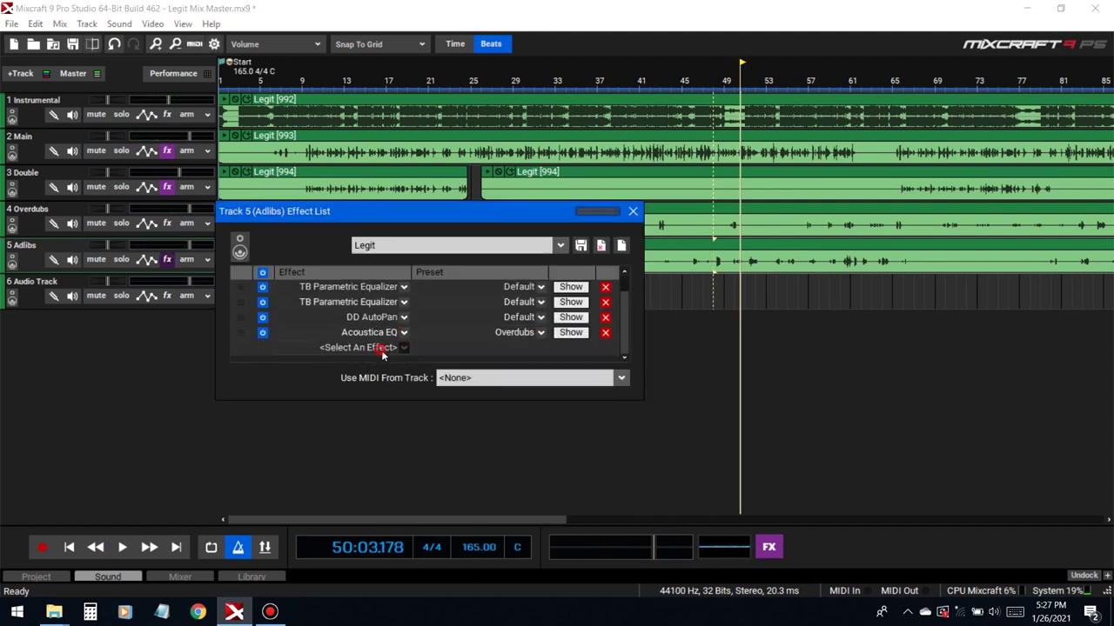
left_click(403, 347)
type("dr")
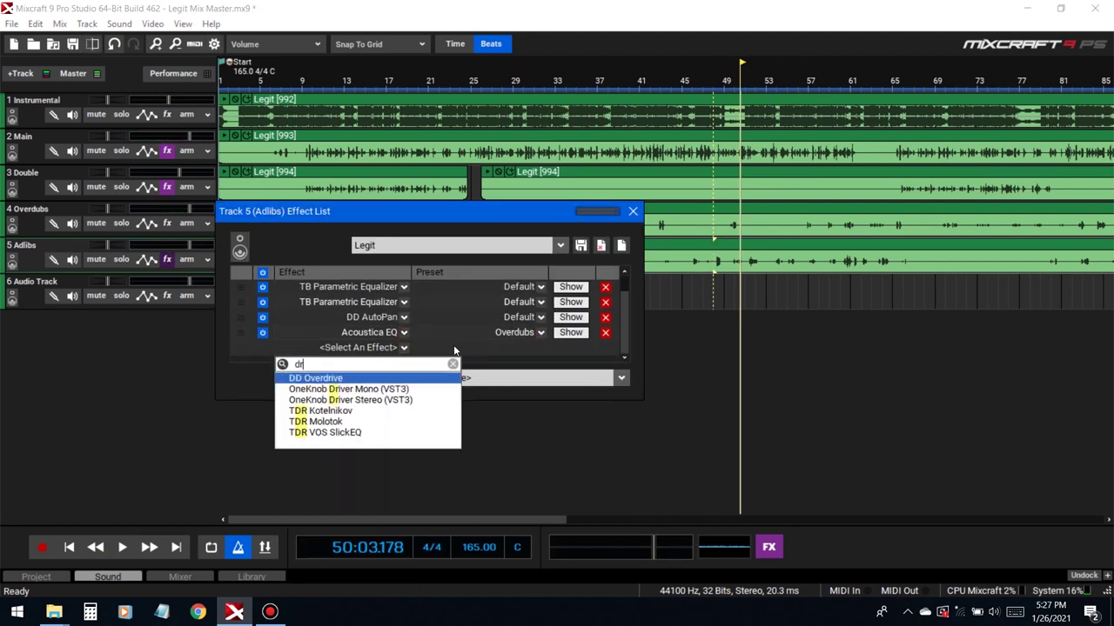
left_click(333, 399)
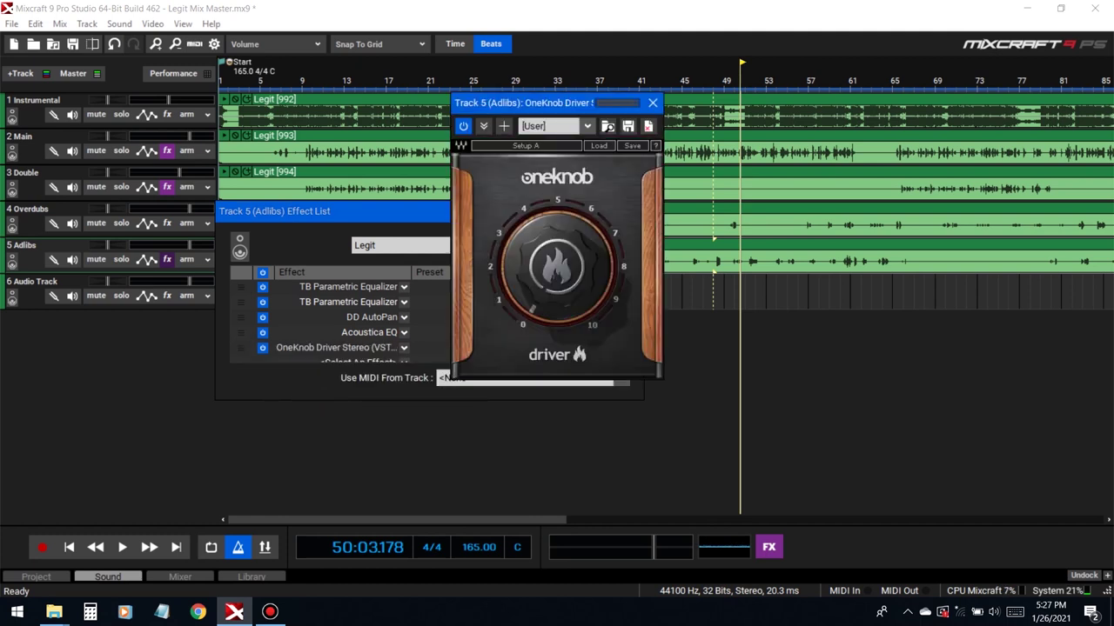
left_click_drag(553, 110, 454, 120)
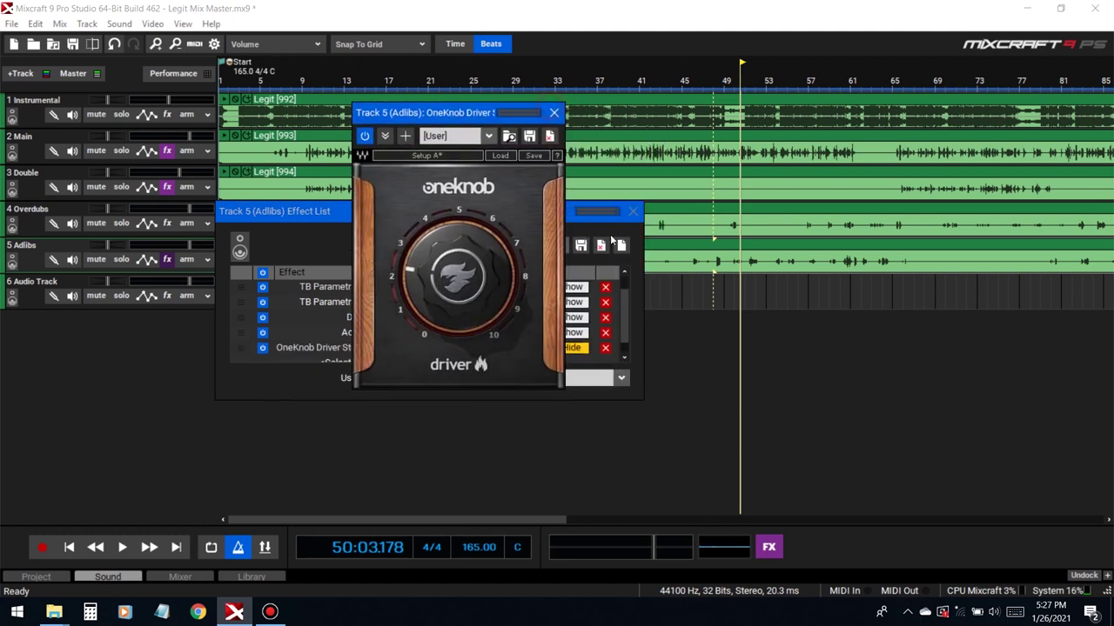
While playing the mix from bar 46, set the Adlibs OneKnob Driver to 1.3 and lower the Adlibs track volume slightly
left_click(693, 288)
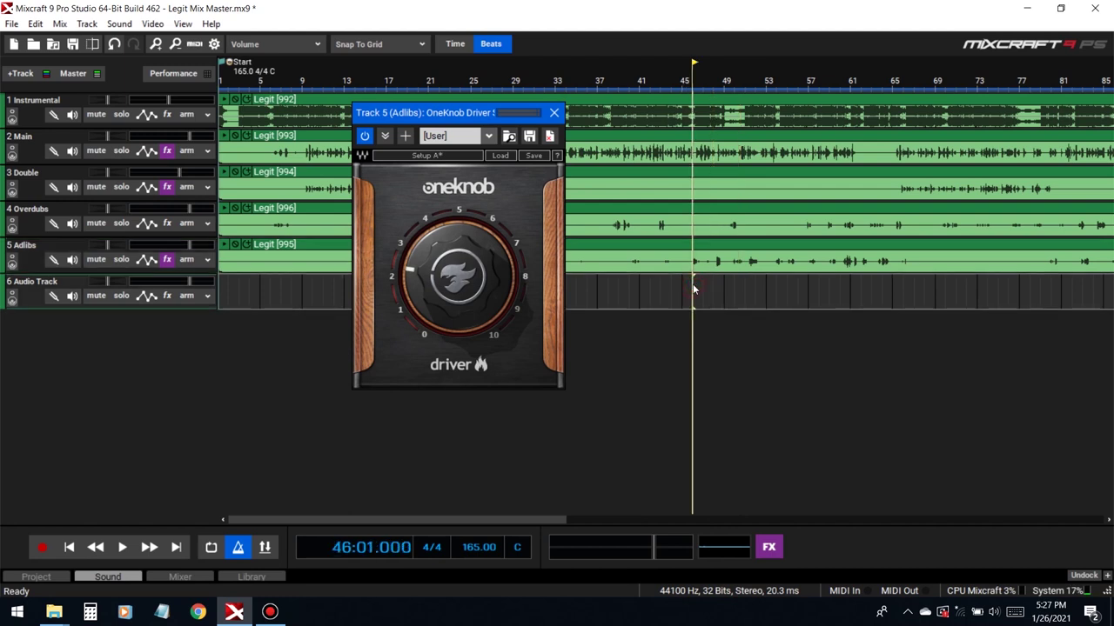
key("space")
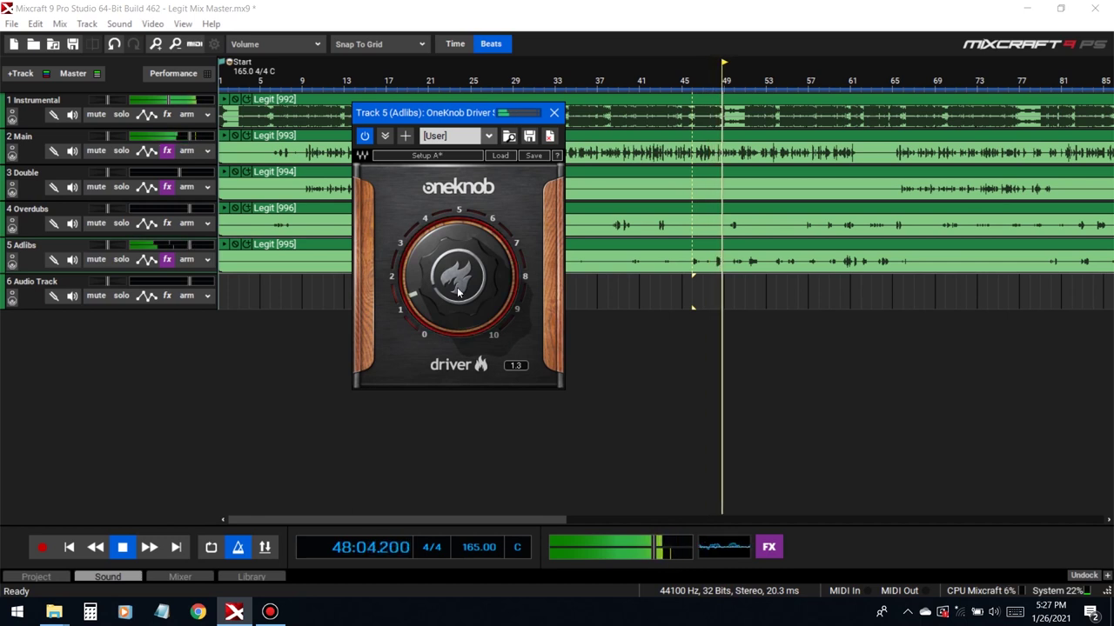
left_click(553, 113)
mouse_move(180, 247)
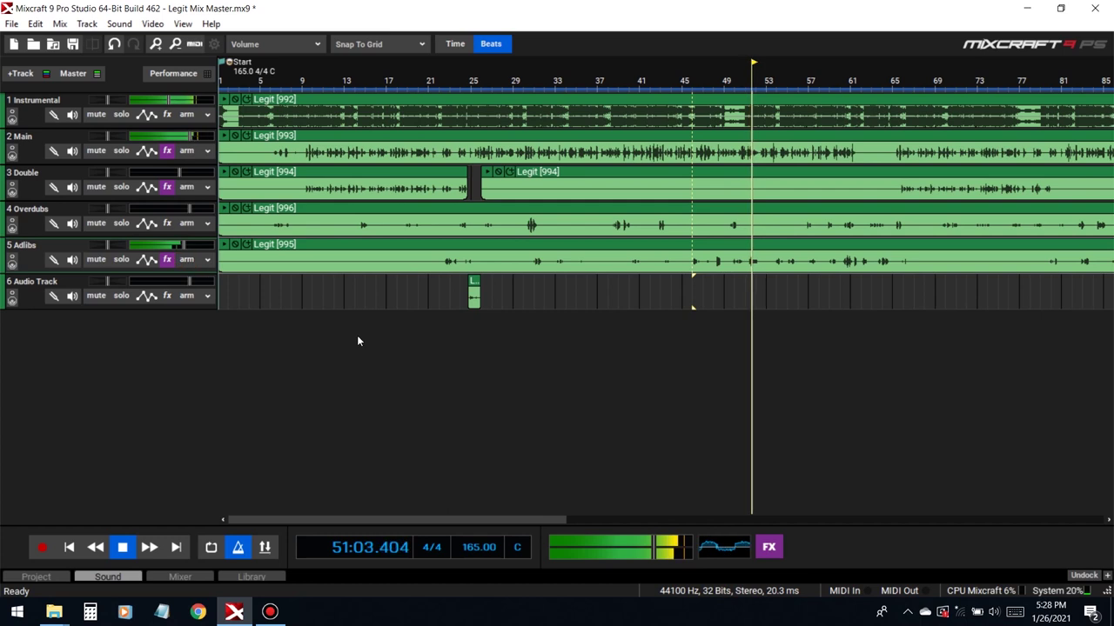
key("space")
Add the CLA-2A Stereo (VST3) compressor after the OneKnob Driver in the Adlibs effect list and move its window clear of the tracks
left_click(181, 261)
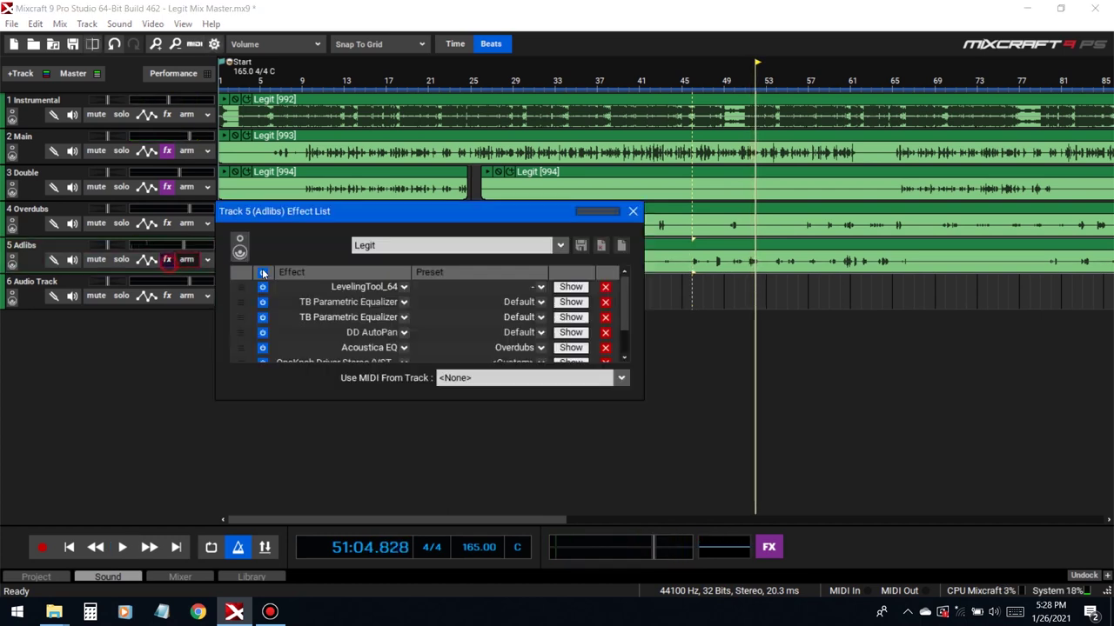
scroll(406, 327, "down", 2)
left_click(376, 348)
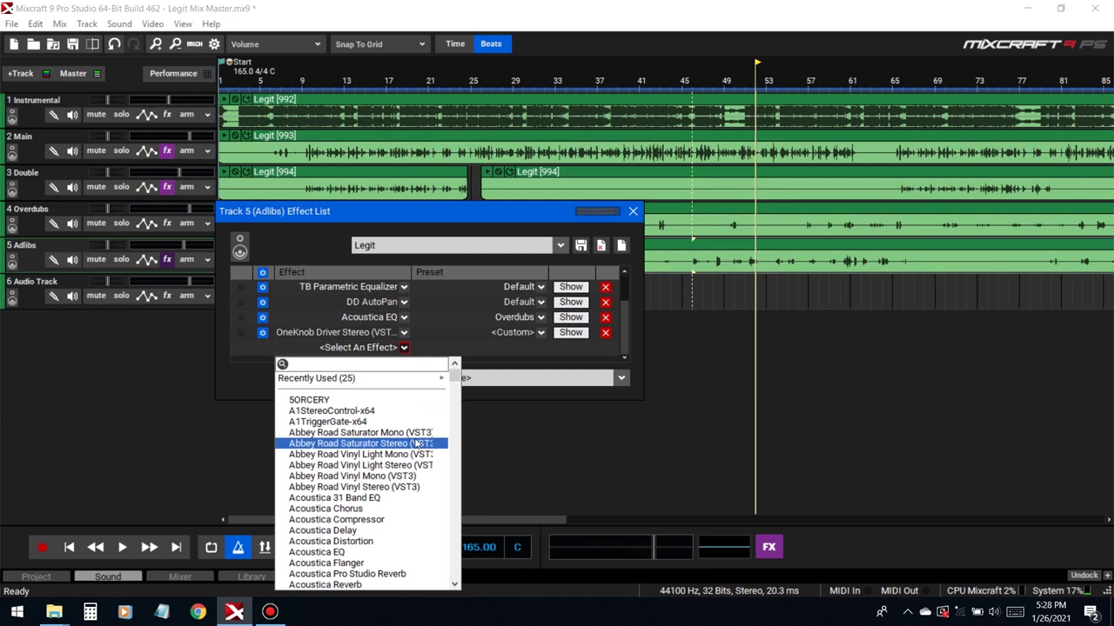
scroll(416, 474, "down", 15)
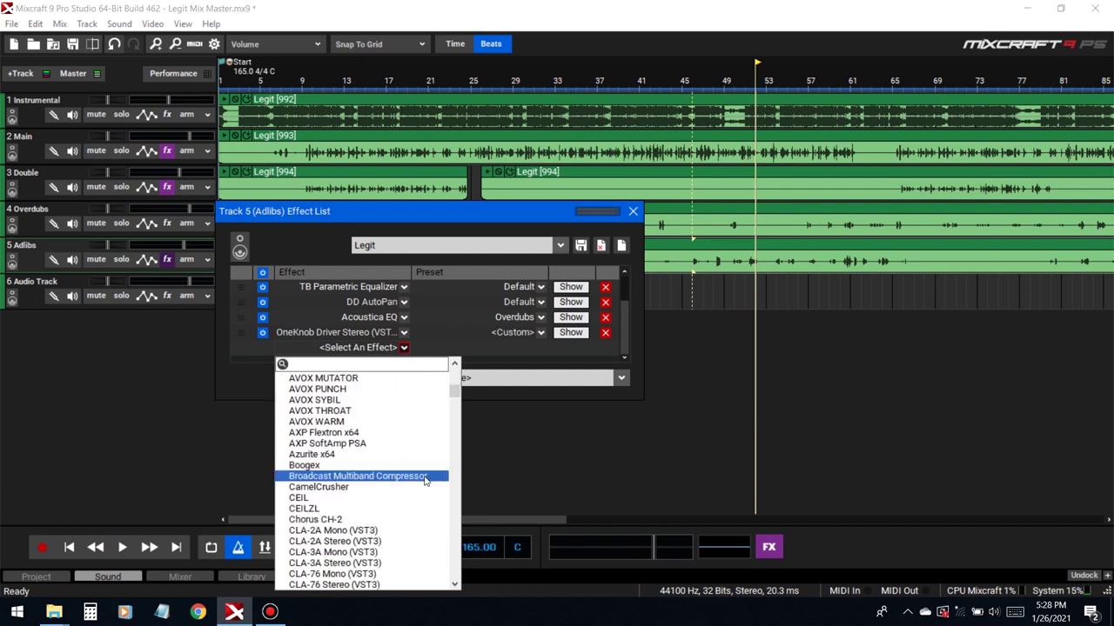
scroll(416, 480, "down", 5)
scroll(409, 477, "up", 6)
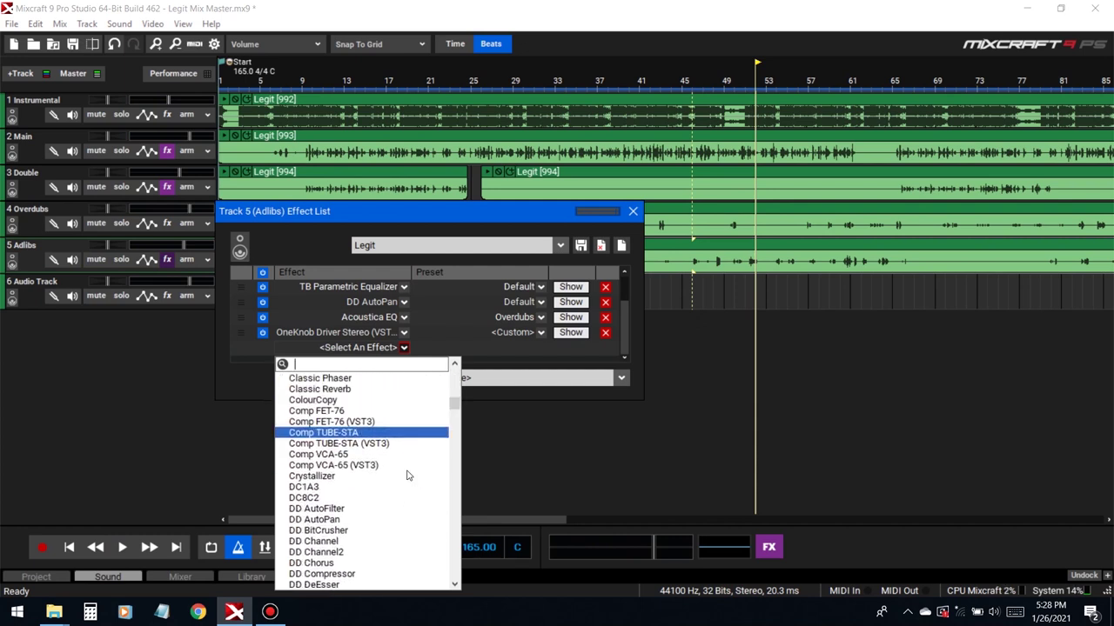
scroll(406, 475, "up", 2)
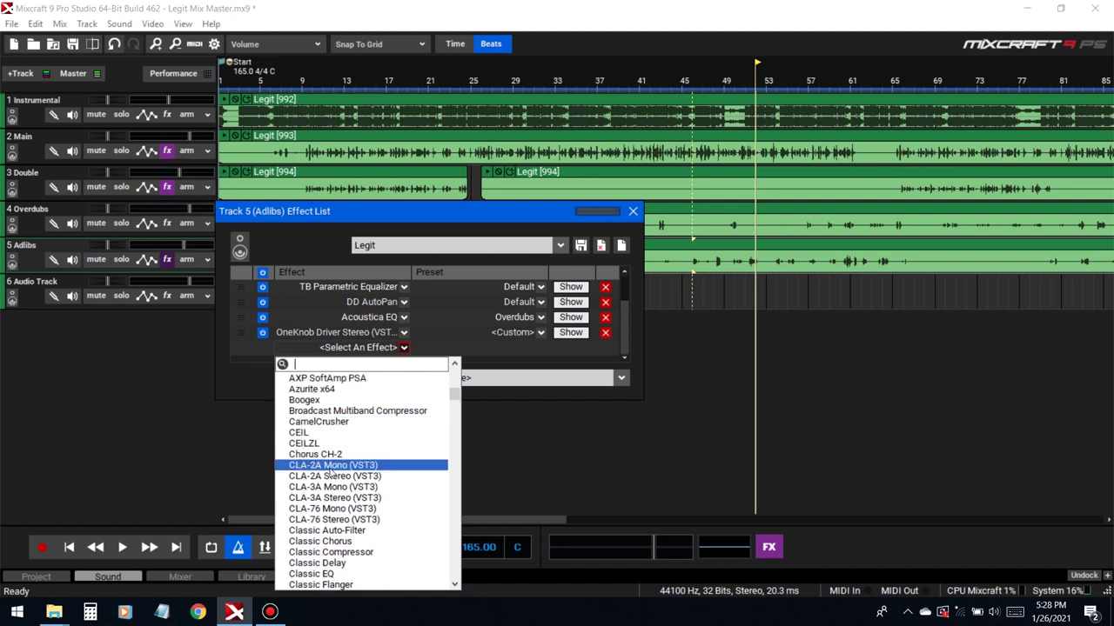
left_click(333, 476)
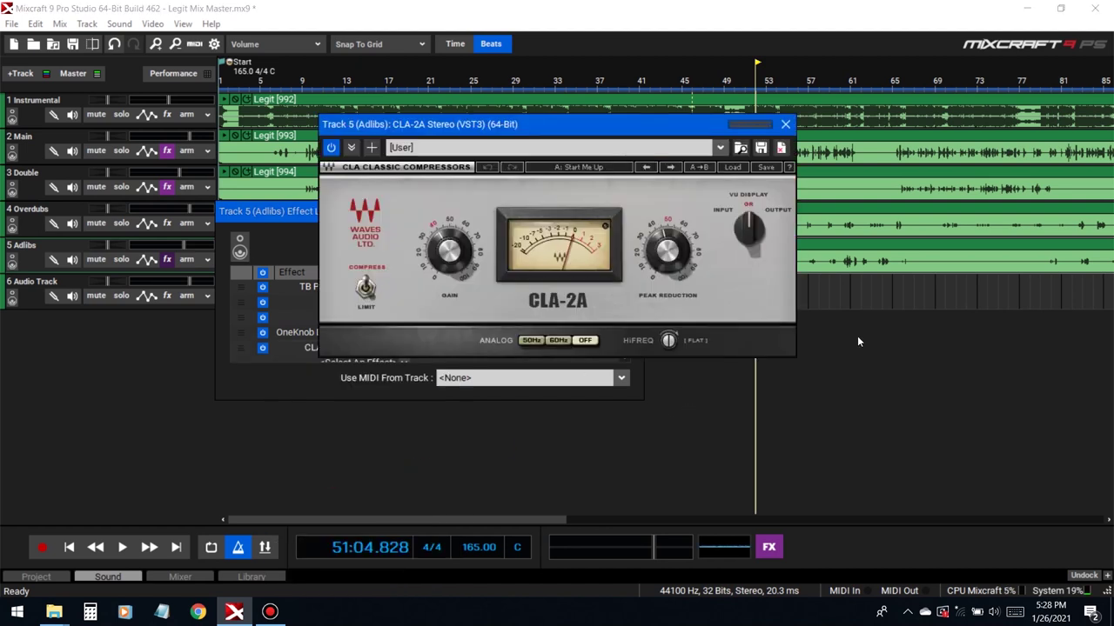
left_click_drag(710, 127, 742, 320)
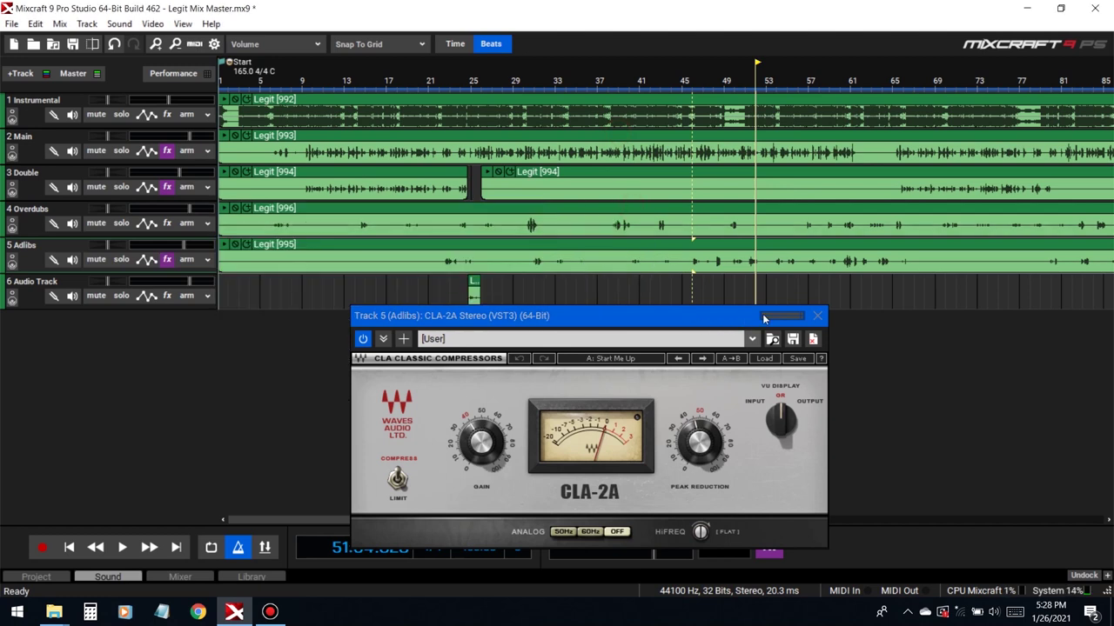
left_click(167, 261)
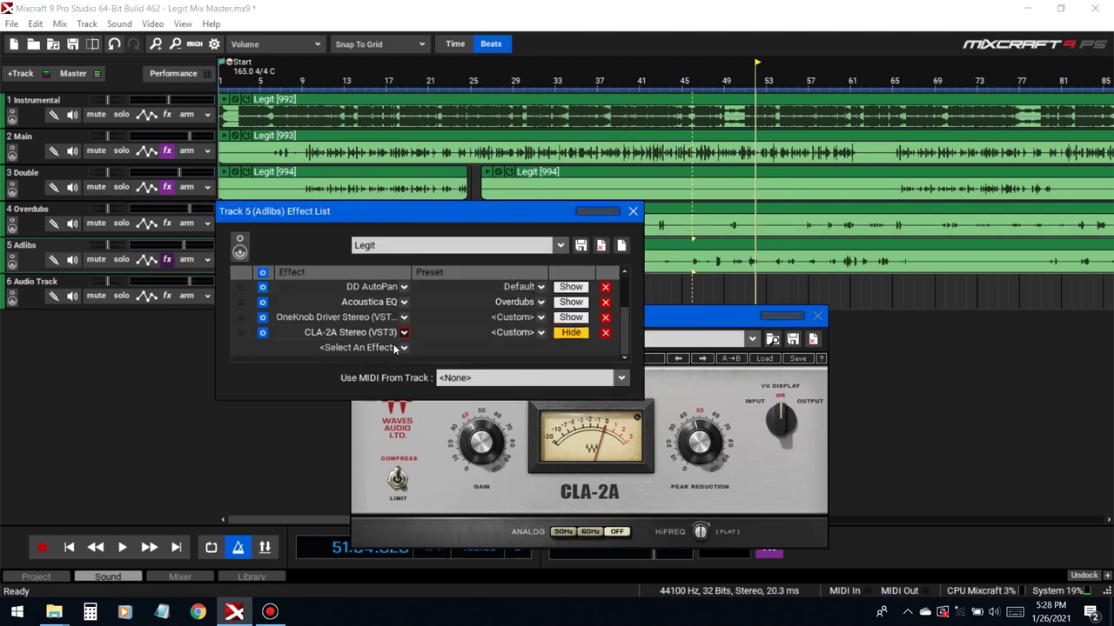
left_click(401, 347)
scroll(417, 489, "down", 5)
scroll(417, 489, "down", 15)
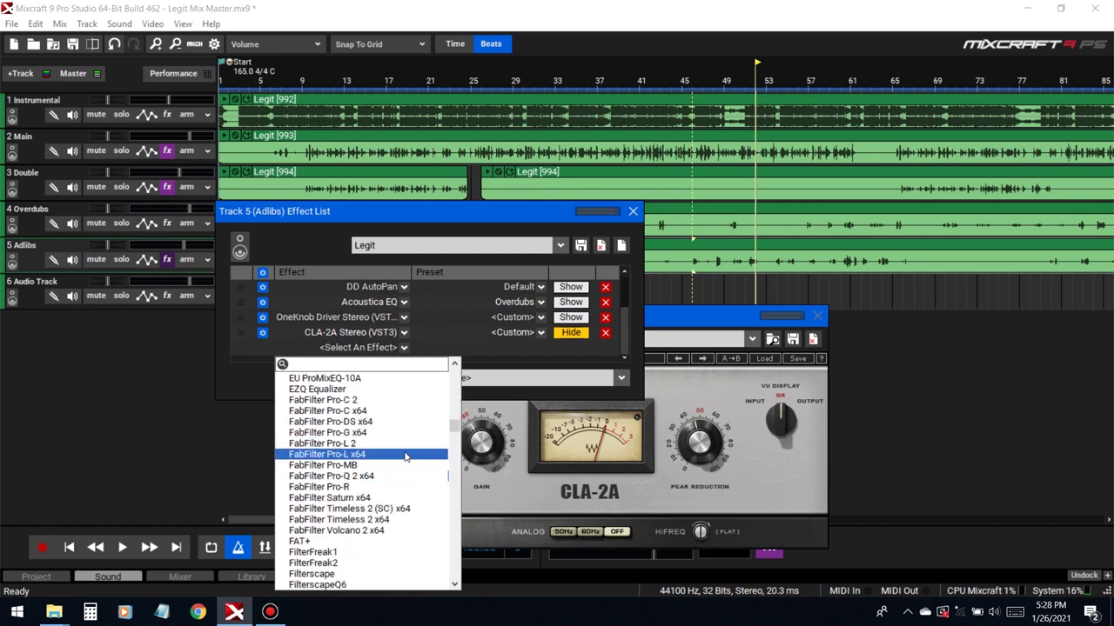
scroll(404, 456, "down", 6)
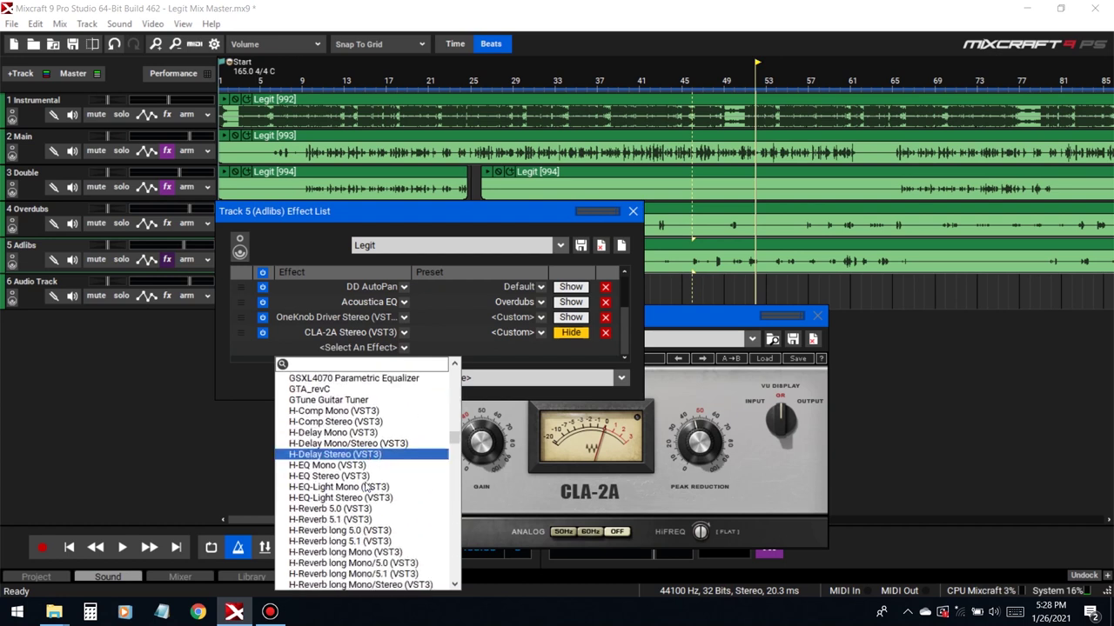
left_click(511, 359)
Examine the settings of the LevelingTool_64 compressor on the Adlibs track, leaving only the CLA-2A window open
scroll(435, 322, "up", 3)
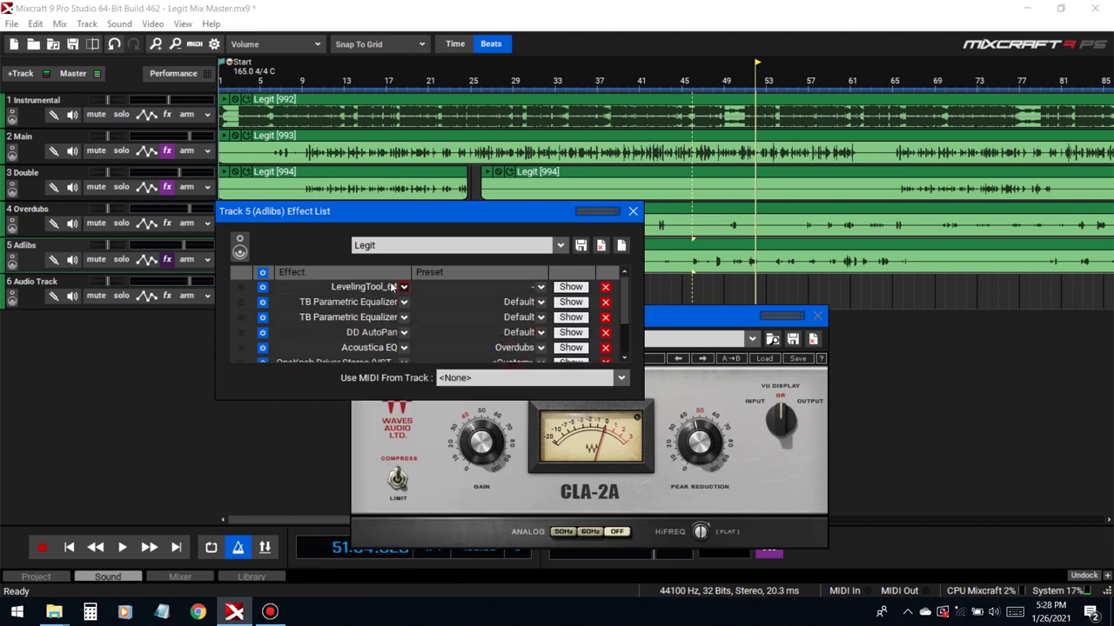
left_click(570, 288)
left_click(786, 484)
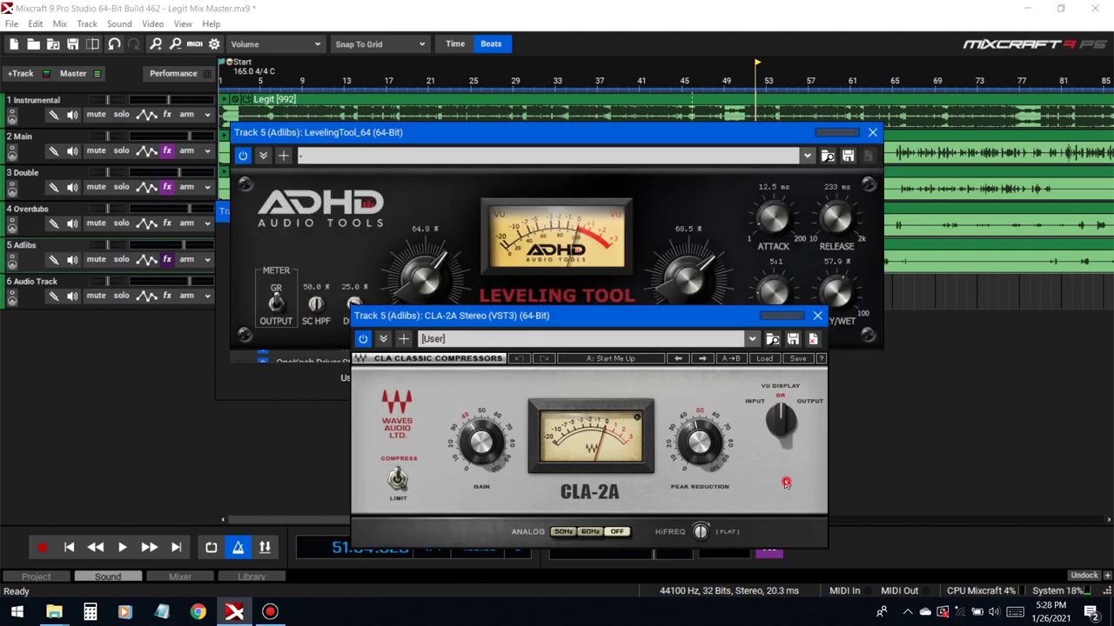
left_click(861, 136)
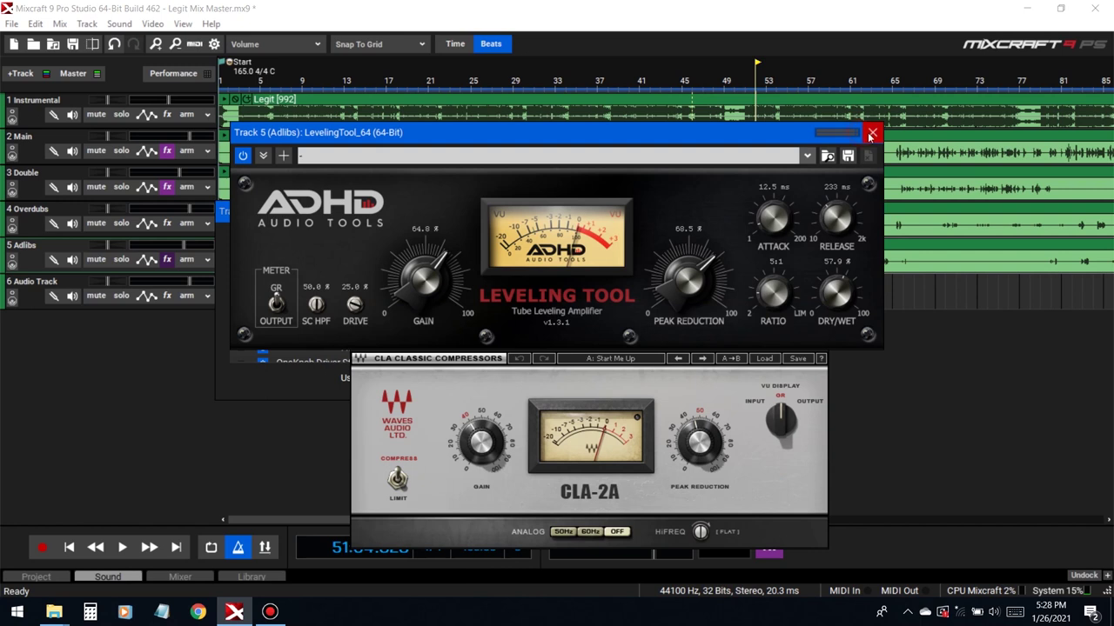
left_click(872, 132)
left_click(632, 212)
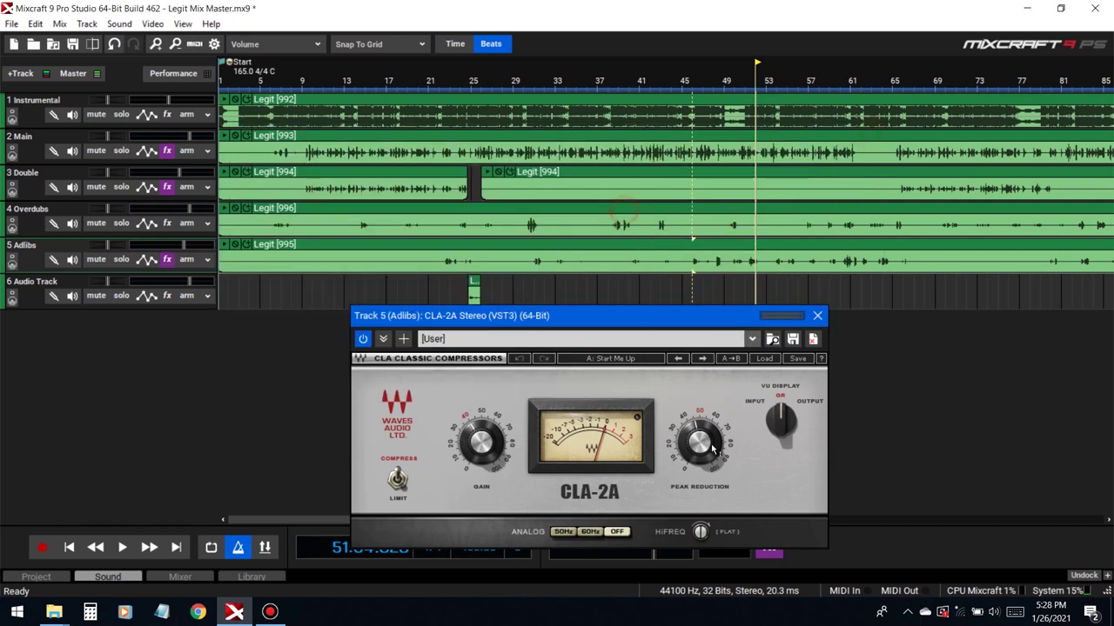
While playing the mix from bar 45, raise the Adlibs CLA-2A gain above 50 and its peak reduction above 70
key("space")
left_click_drag(724, 467, 725, 459)
left_click_drag(481, 442, 482, 434)
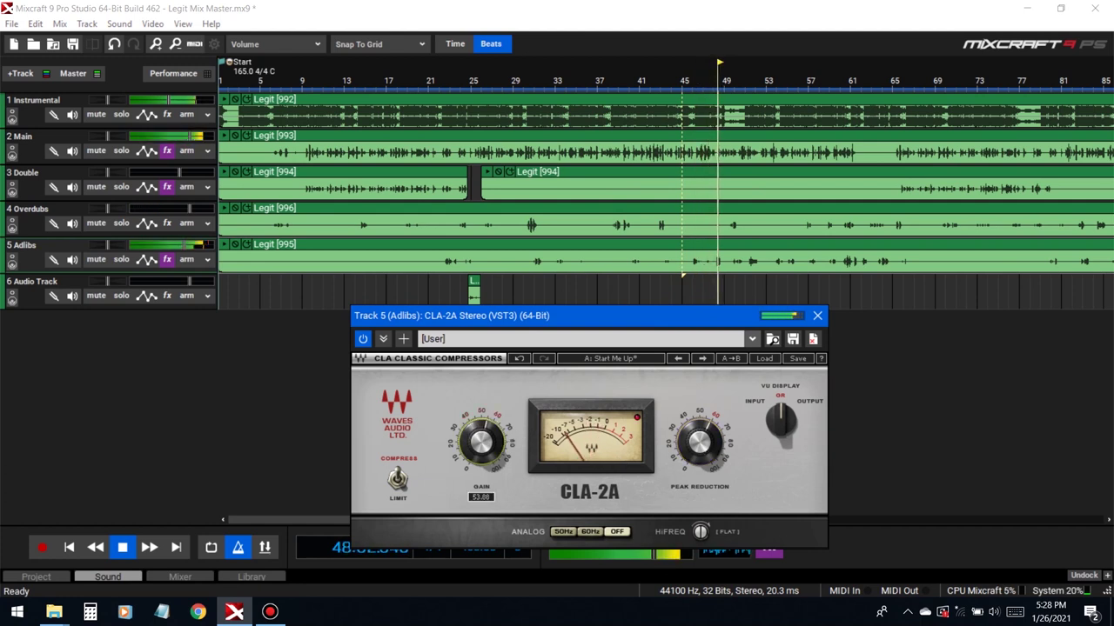
left_click_drag(699, 442, 699, 444)
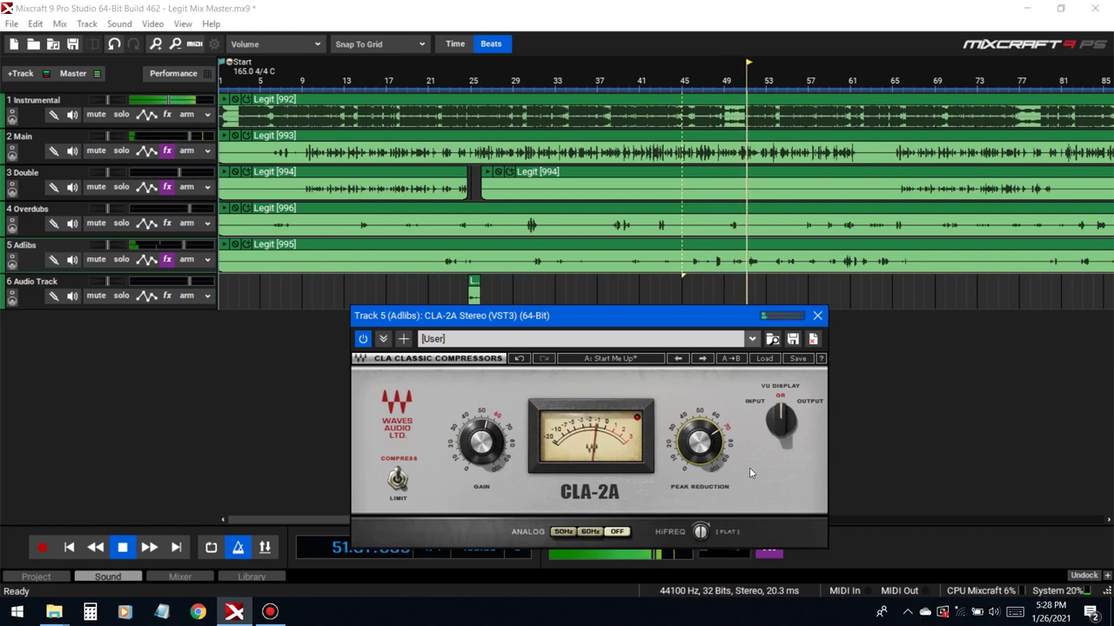
left_click_drag(699, 442, 700, 440)
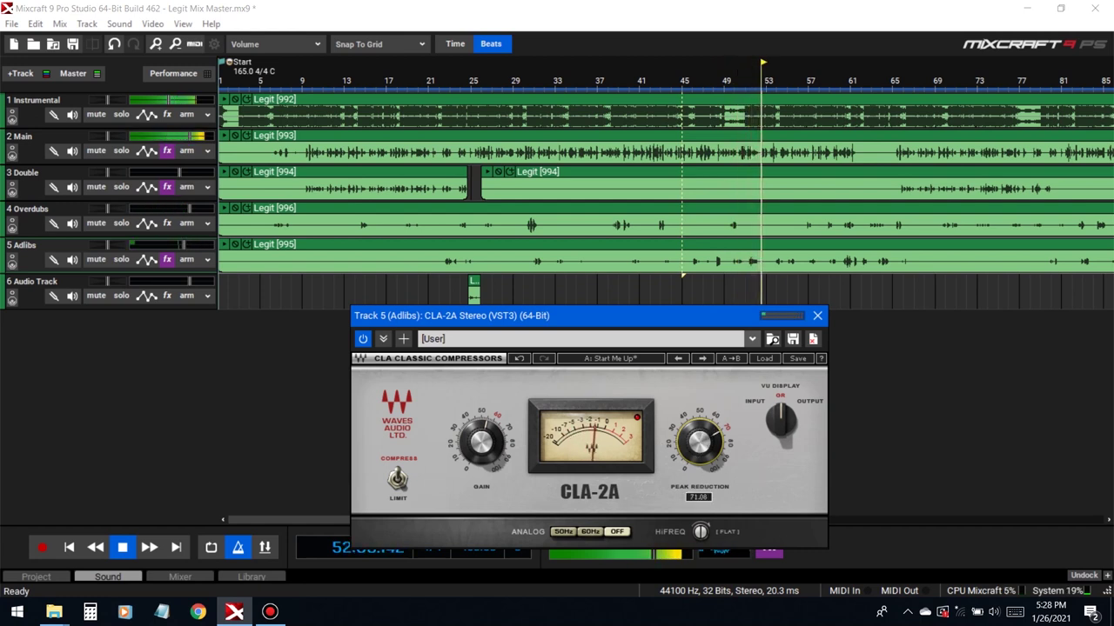
With the mix playing from bar 40, set the Adlibs CLA-2A analog mode to 50Hz and save the project
left_click(746, 283)
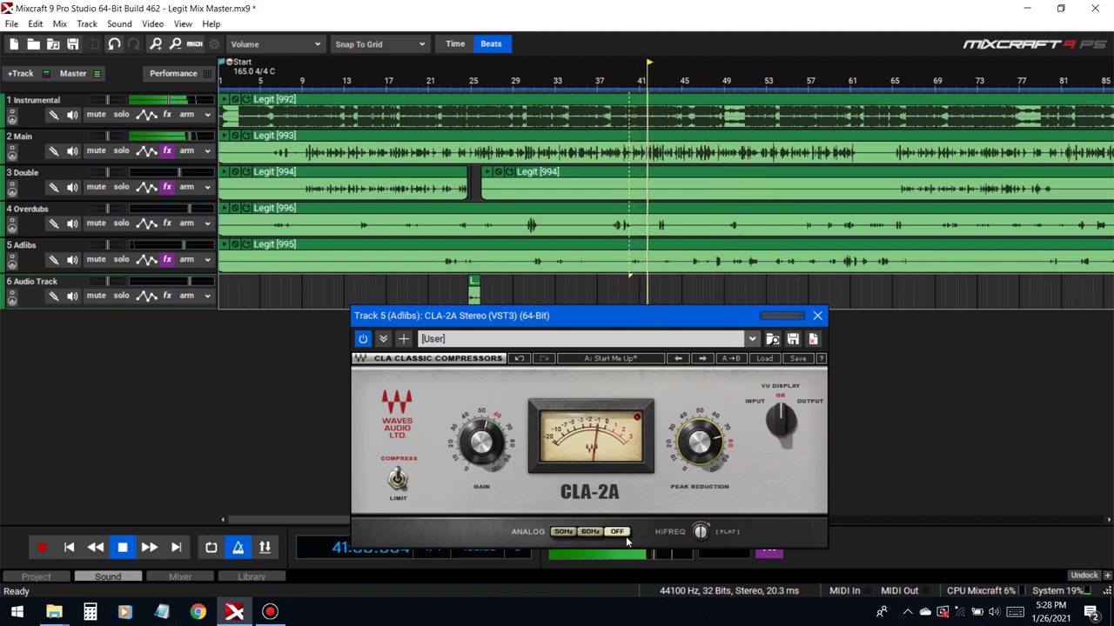
left_click(570, 533)
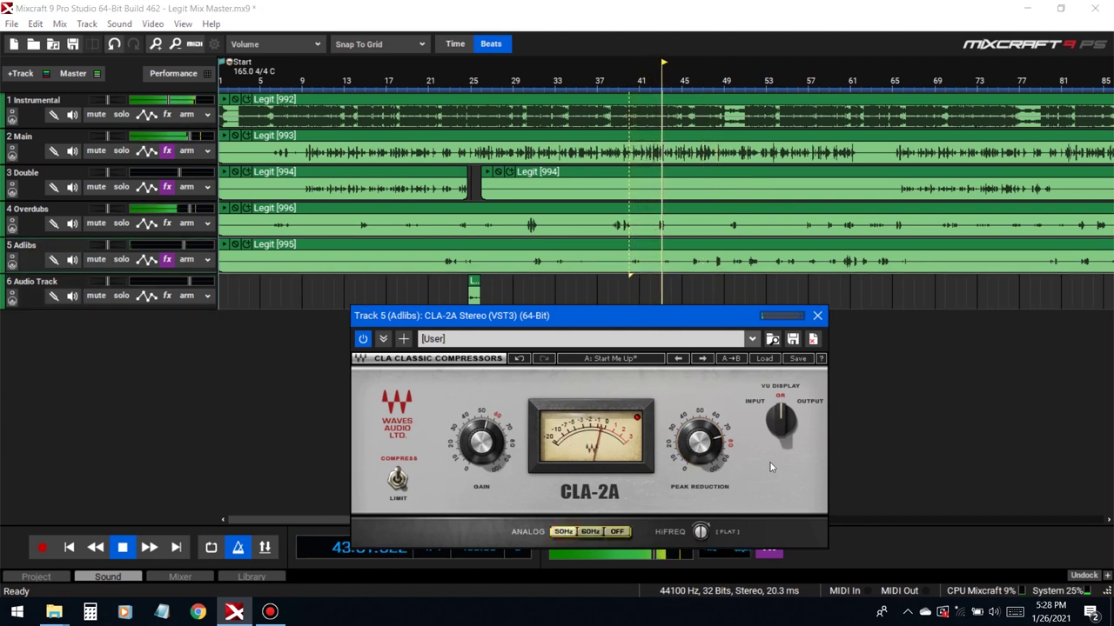
left_click(73, 47)
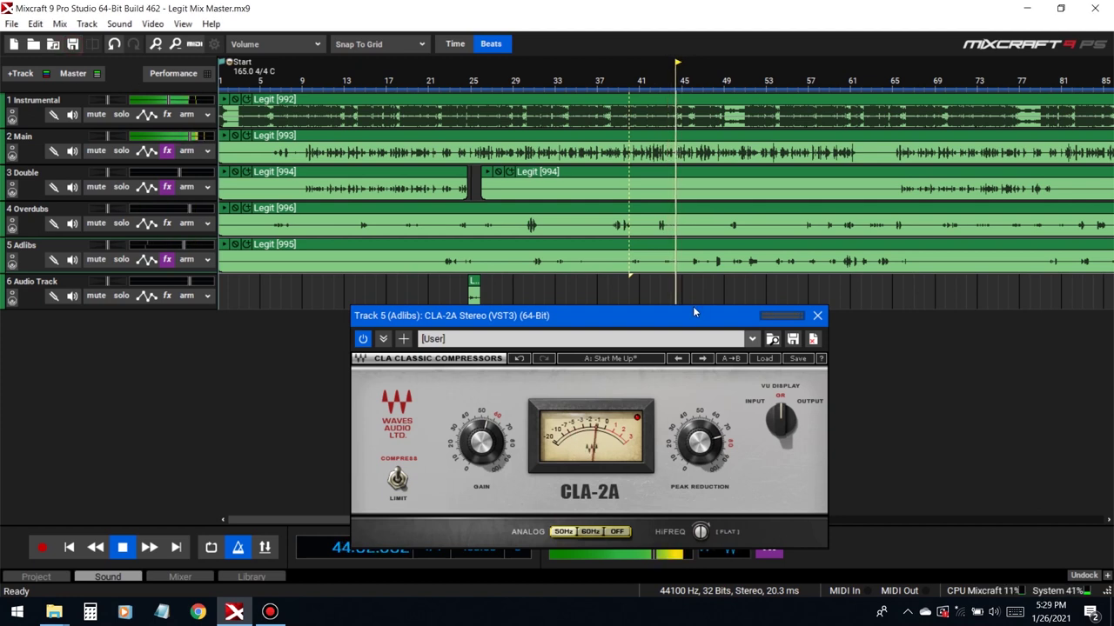
Check the Adlibs DD AutoPan settings during playback and lower the Adlibs track volume to -5.5 dB
left_click(166, 260)
scroll(559, 345, "down", 2)
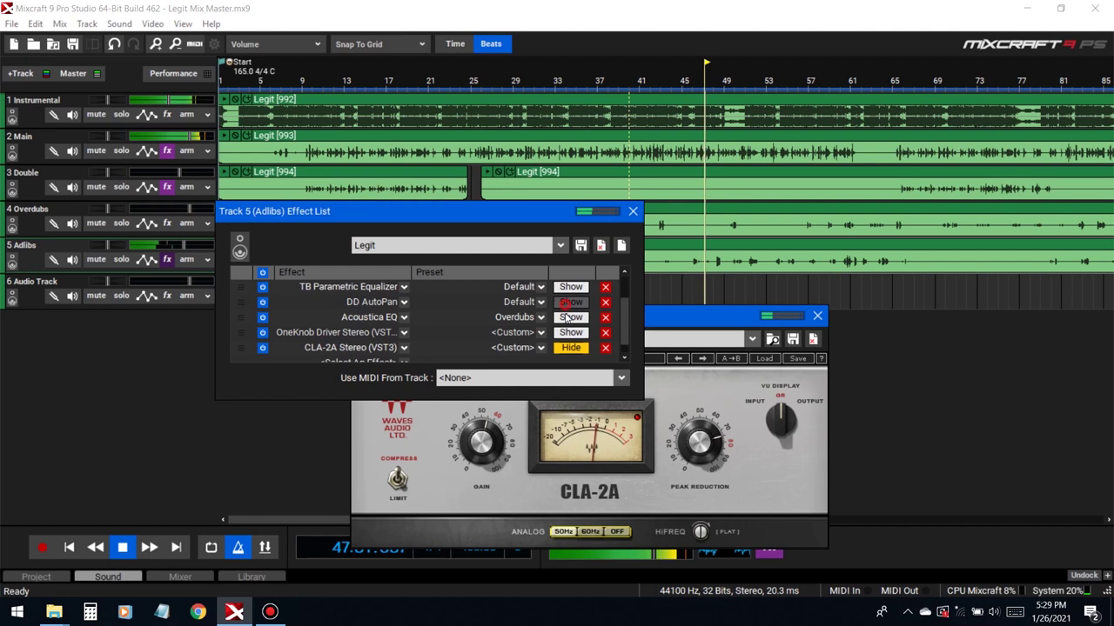
left_click(570, 302)
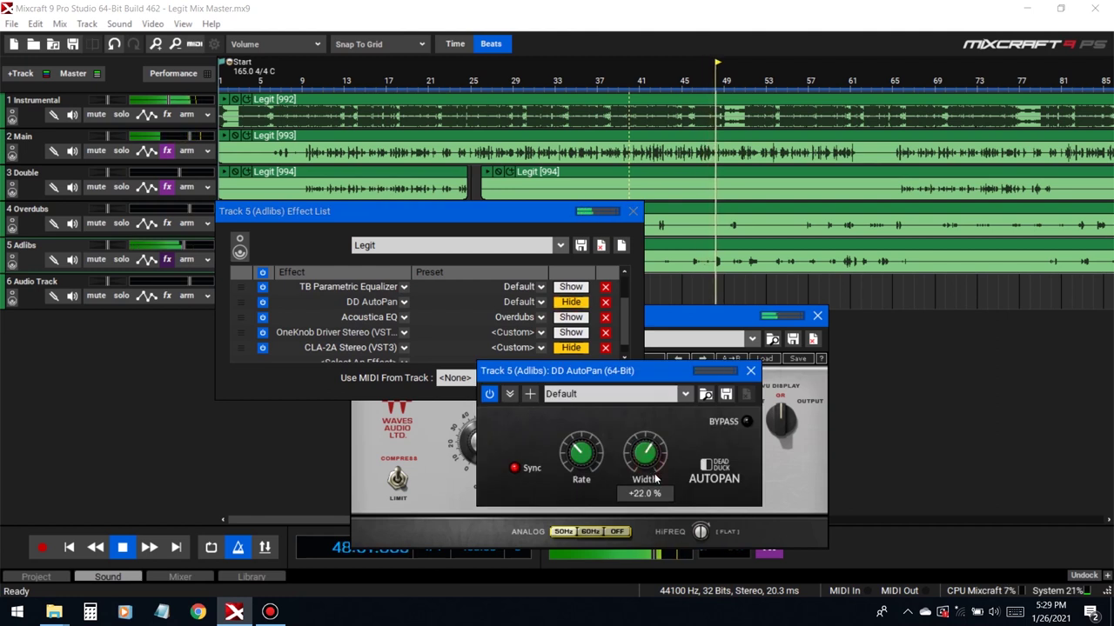
left_click(632, 211)
left_click(750, 370)
left_click(817, 316)
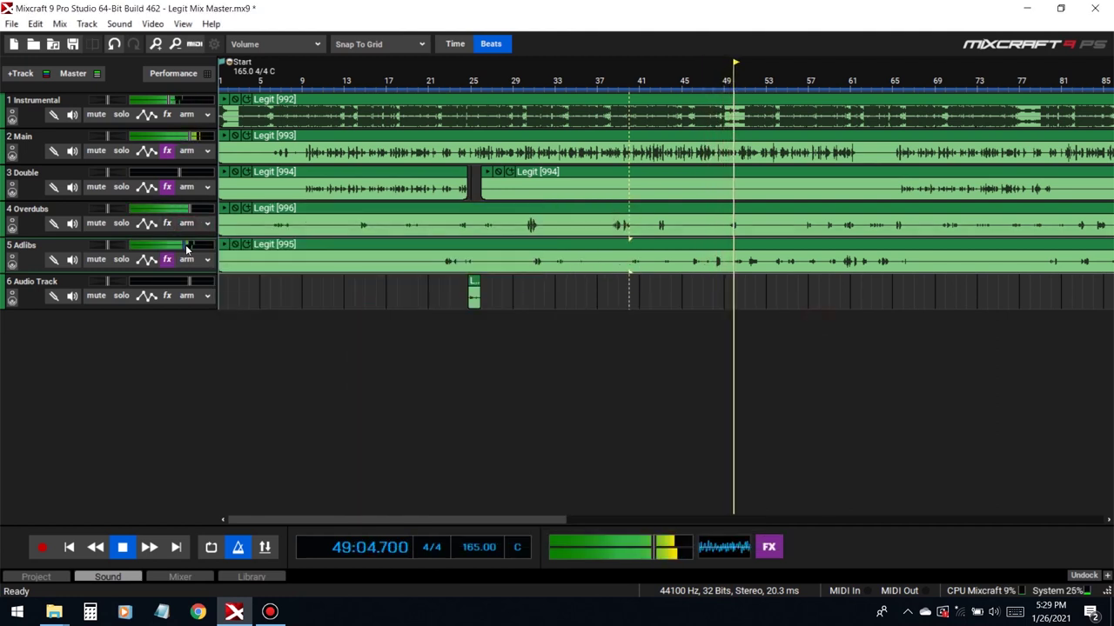
mouse_move(175, 246)
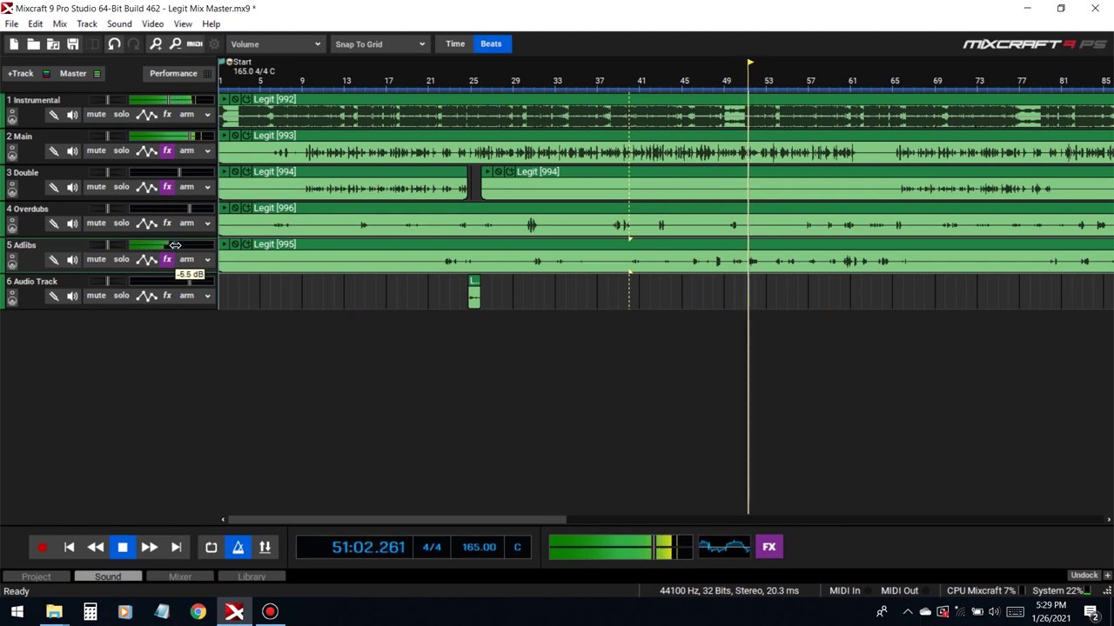
In the second TB Parametric Equalizer on the Adlibs, flatten band 2 to 0 dB and raise the low cut to 181 Hz
left_click(167, 259)
scroll(515, 318, "down", 1)
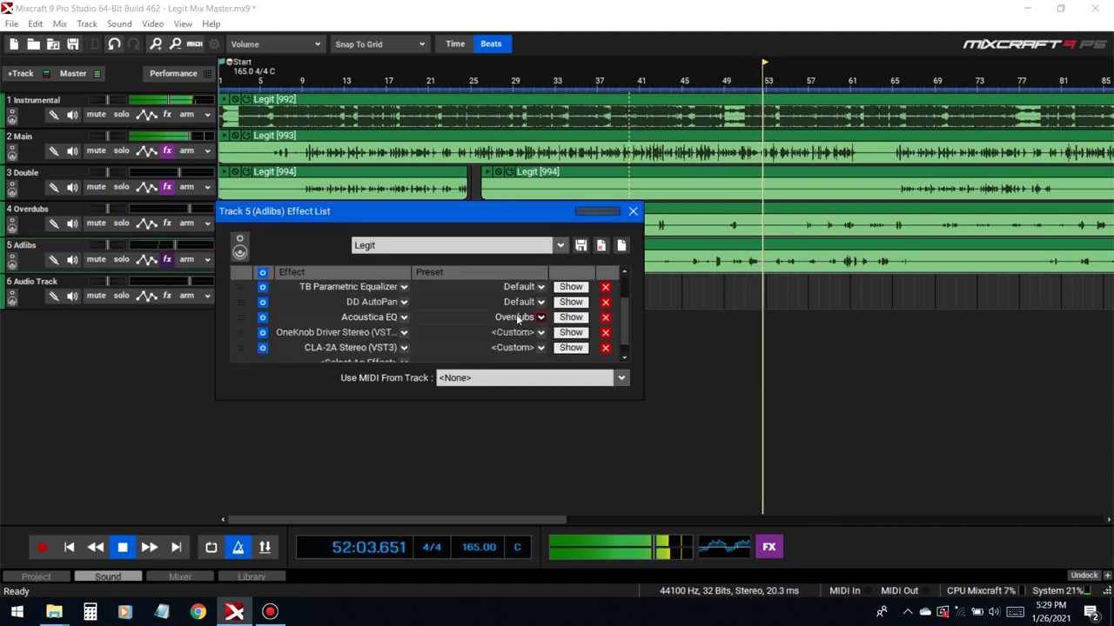
scroll(478, 337, "up", 2)
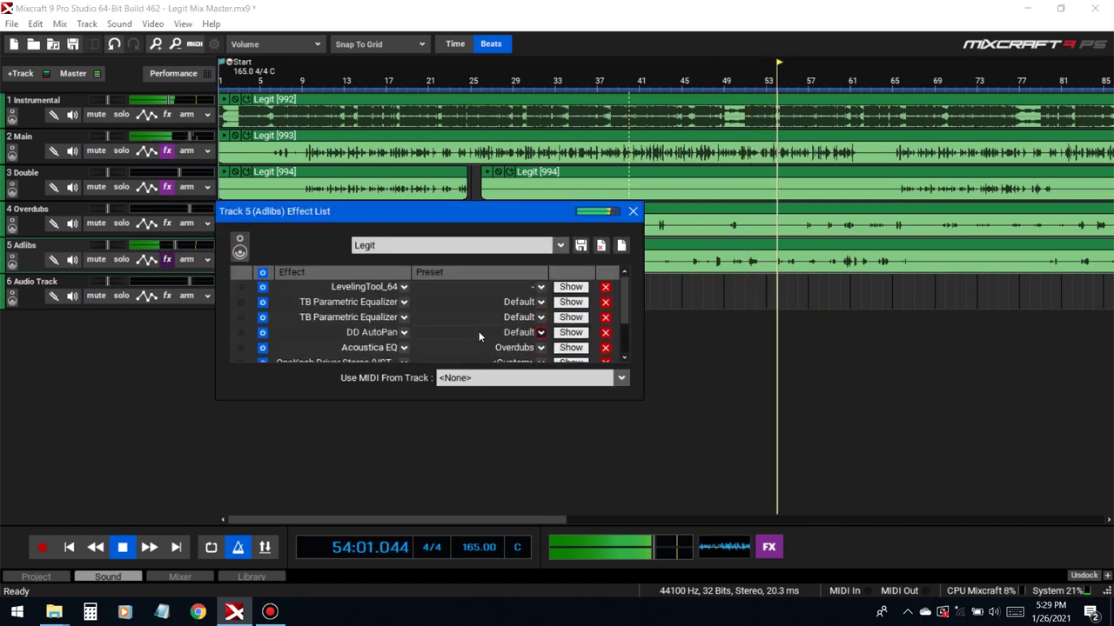
key("space")
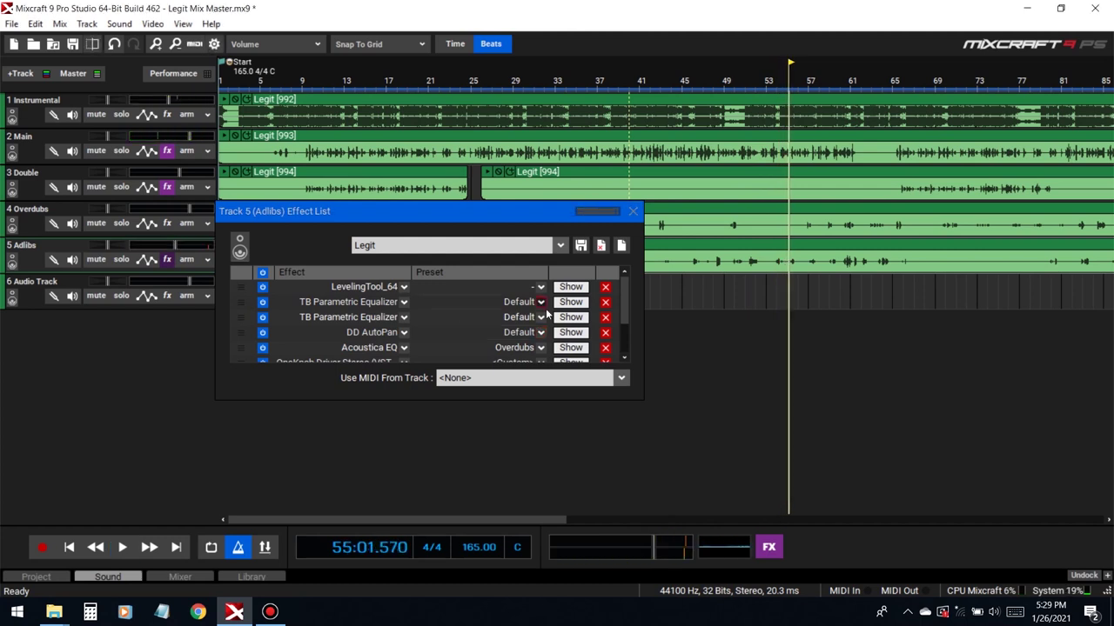
left_click(571, 317)
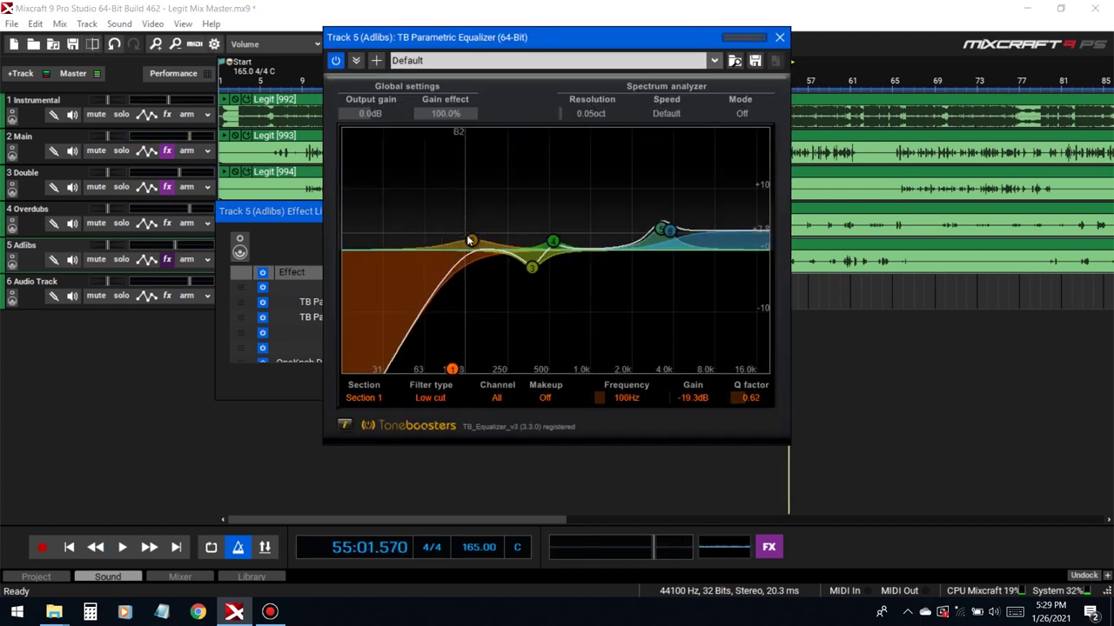
left_click_drag(470, 239, 472, 250)
left_click_drag(451, 369, 488, 369)
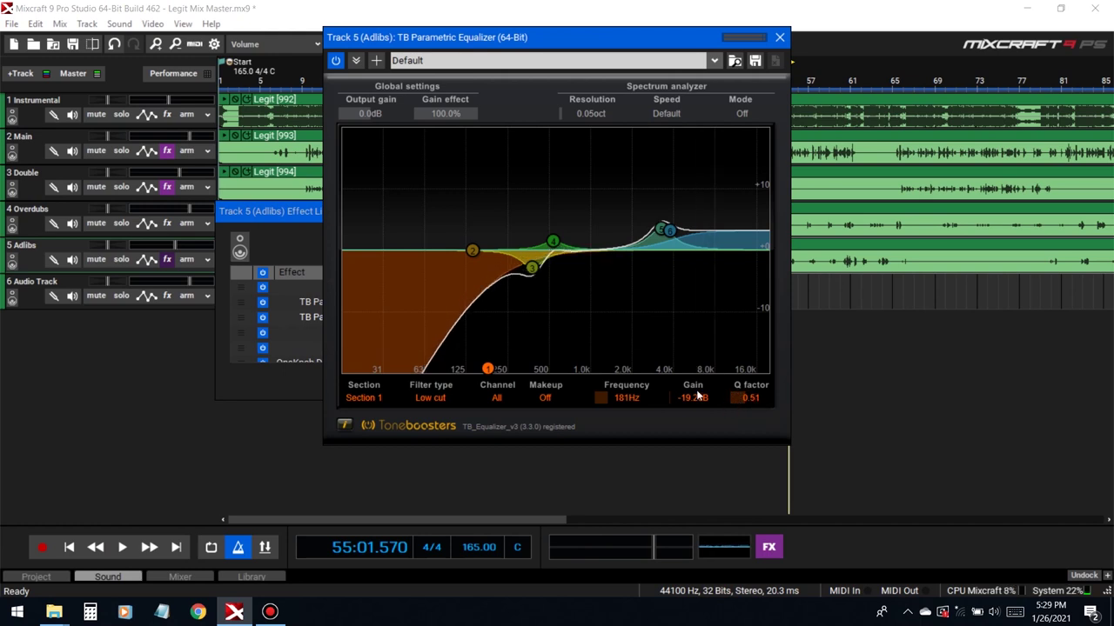
While playing the mix from bar 45, raise the second Adlibs equalizer's low cut to 280 Hz with -20.0 dB gain
left_click_drag(631, 49, 675, 301)
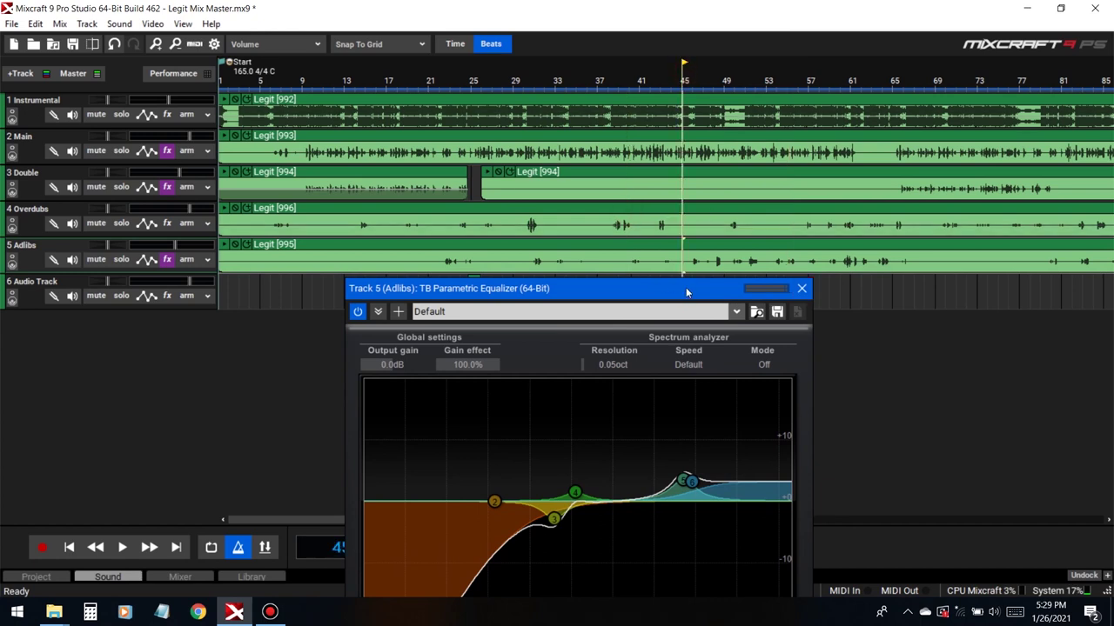
key("space")
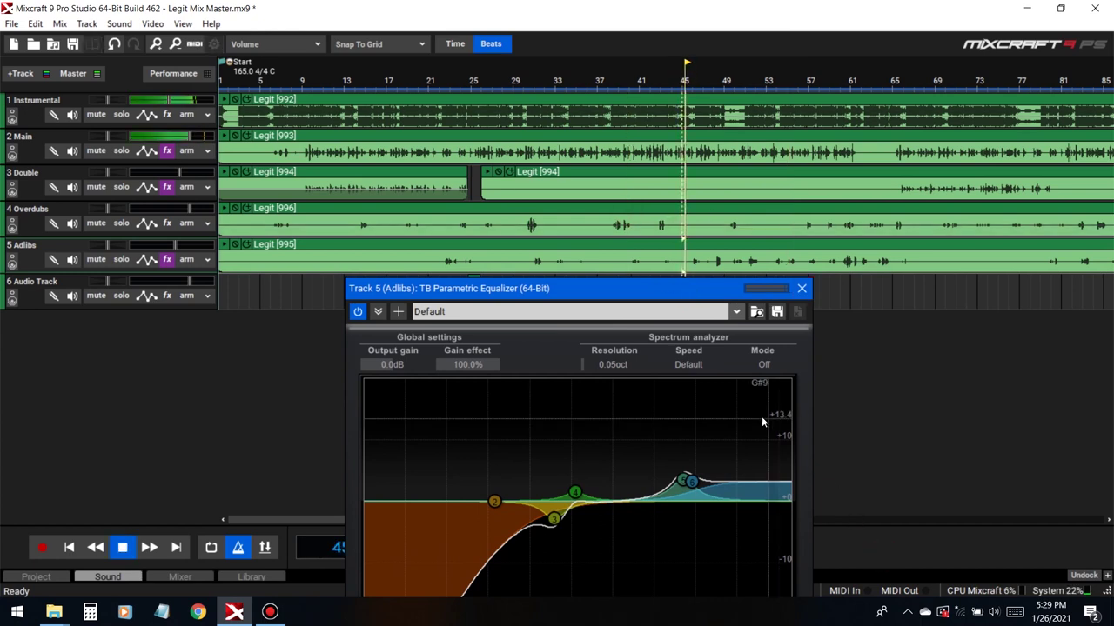
left_click_drag(523, 290, 351, 171)
left_click_drag(341, 494, 364, 505)
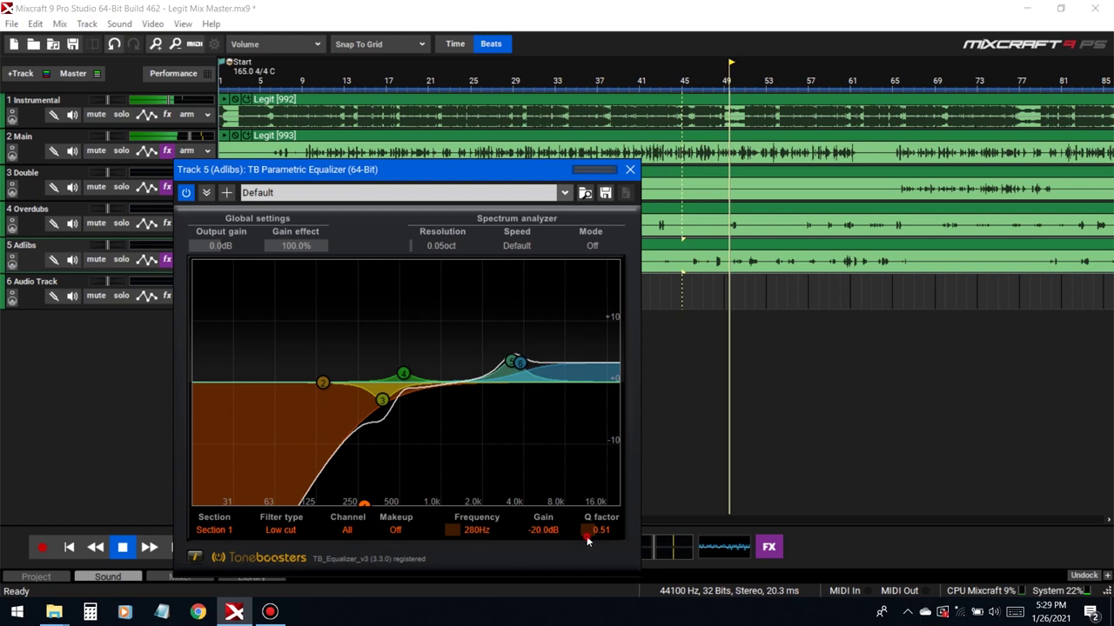
left_click(630, 169)
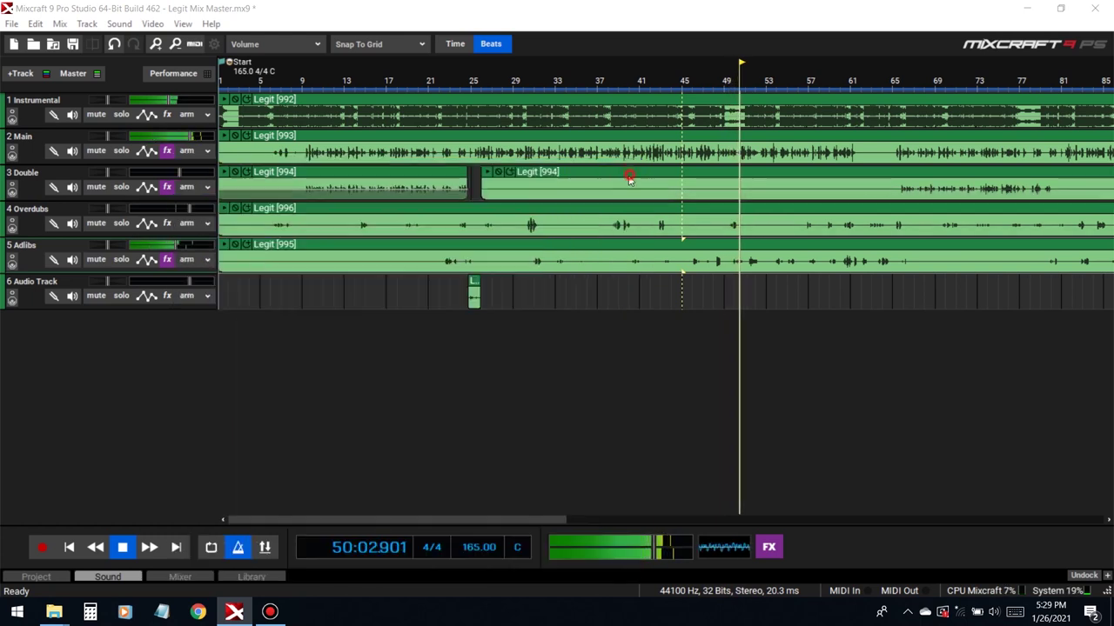
Set the low cut of the first TB Parametric Equalizer on the Adlibs to 155 Hz with -20.0 dB gain
left_click(167, 261)
left_click(566, 311)
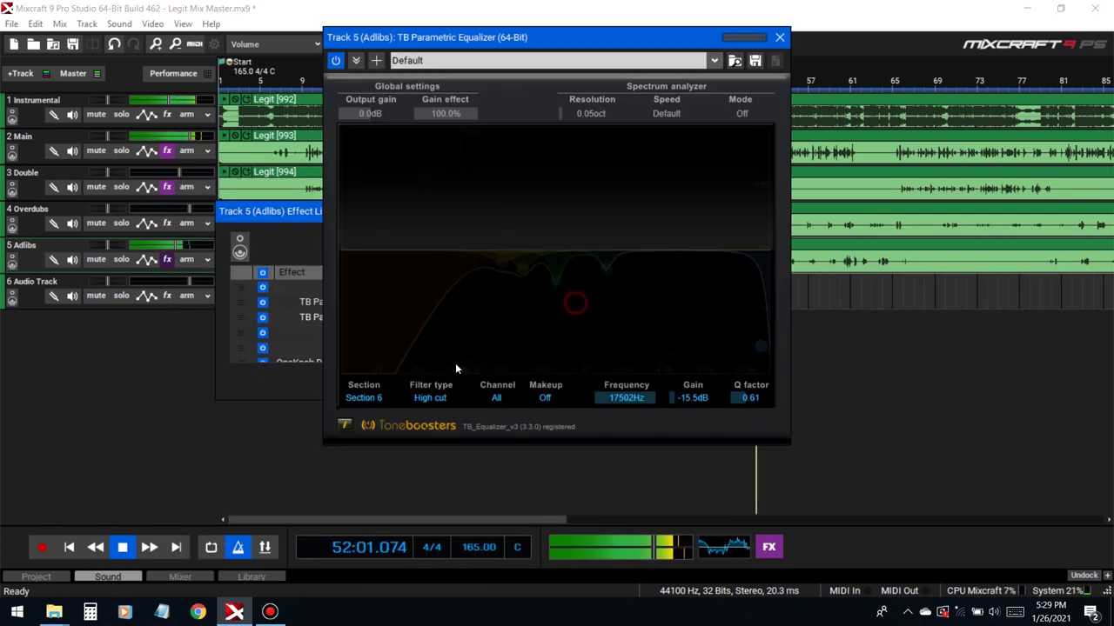
left_click_drag(462, 372, 476, 381)
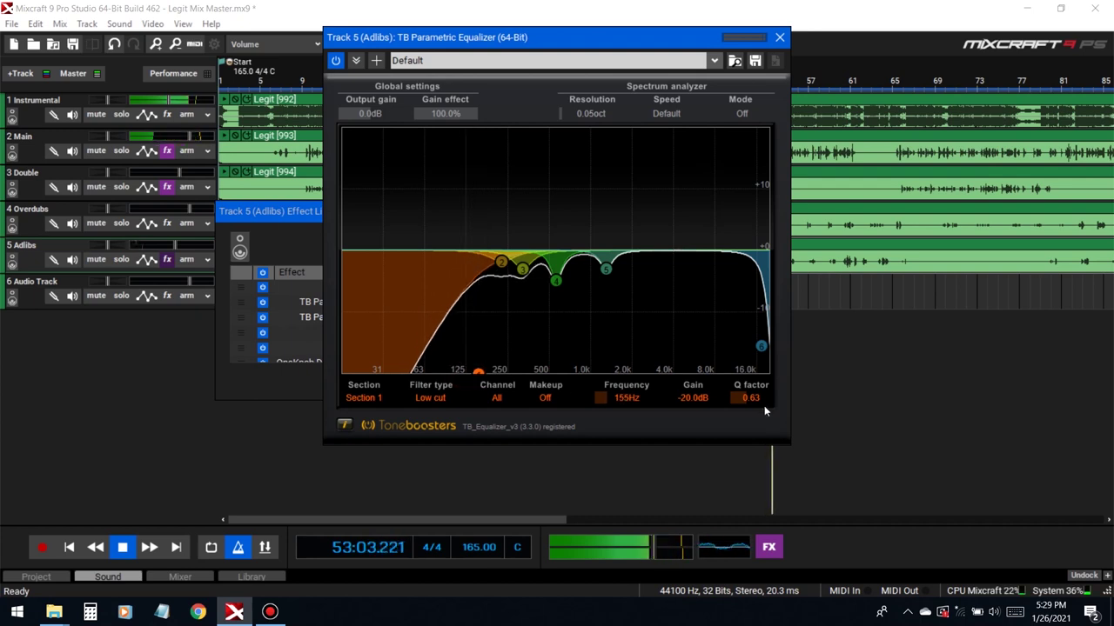
In the first TB Parametric Equalizer on the Adlibs, set the high cut to 16674 Hz at -15.9 dB with a Q factor of 0.43
left_click_drag(735, 406, 735, 408)
left_click(761, 347)
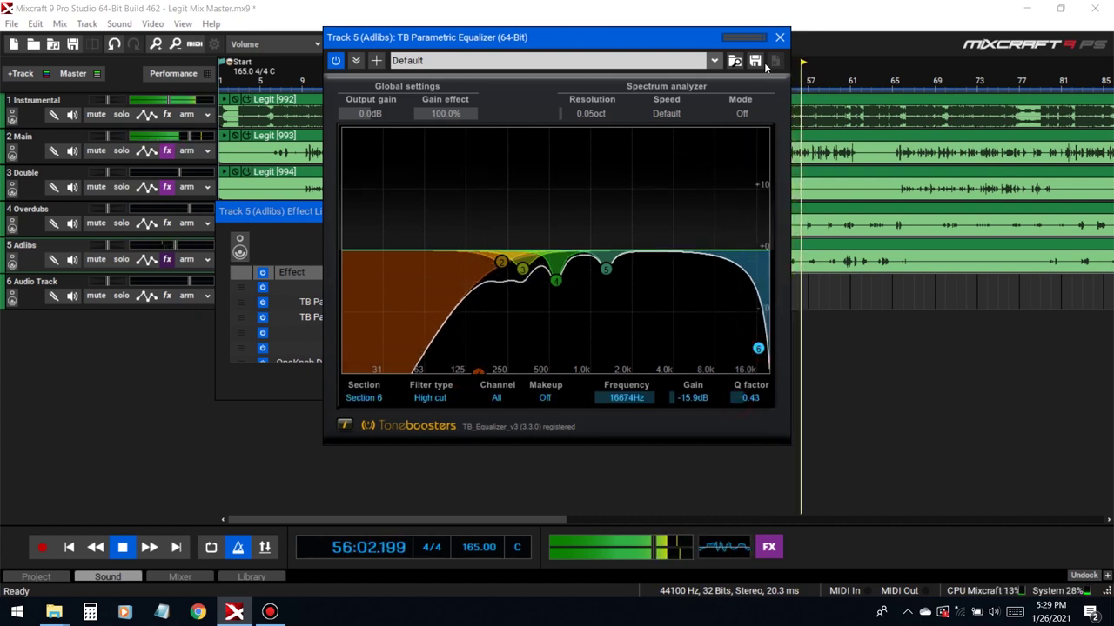
left_click(780, 37)
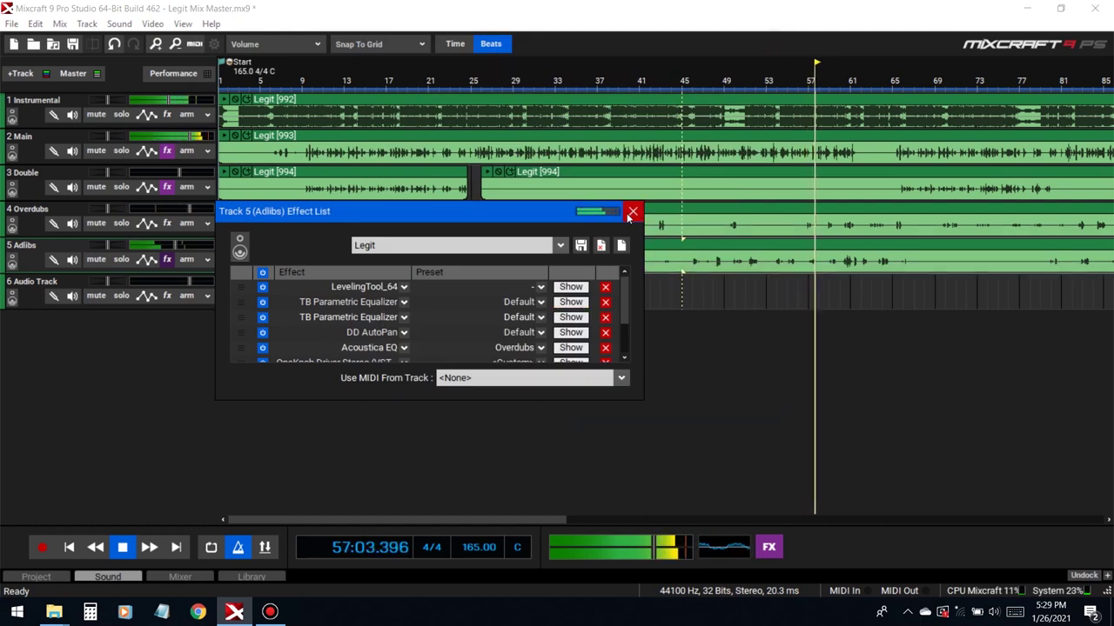
Check the second Adlibs equalizer's curve during playback, close the Adlibs effect list and stop the mix
left_click(560, 320)
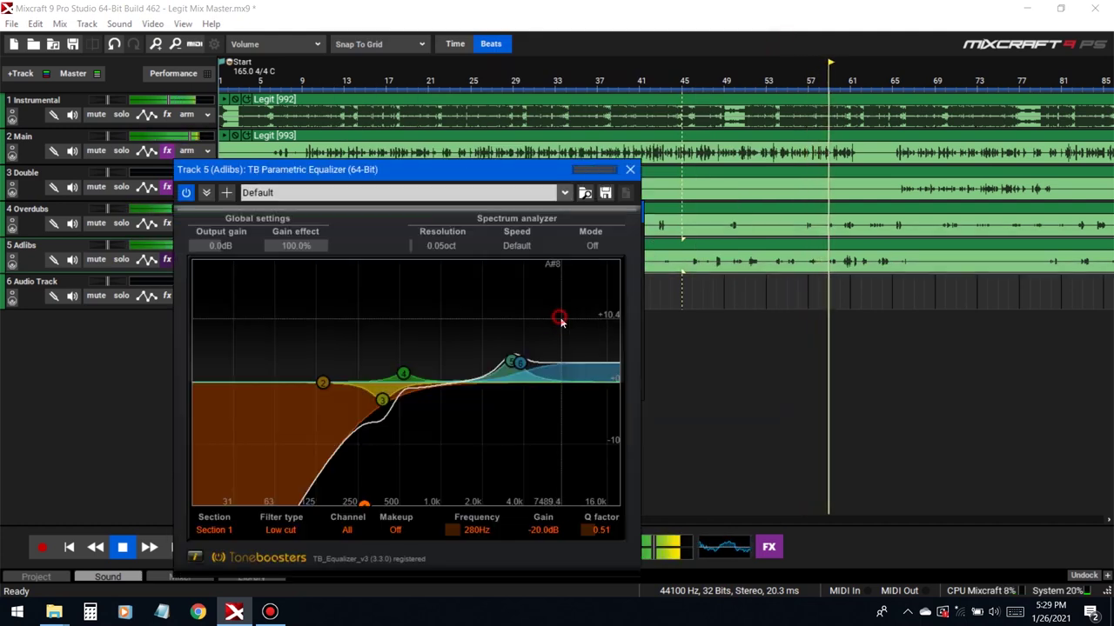
left_click(633, 168)
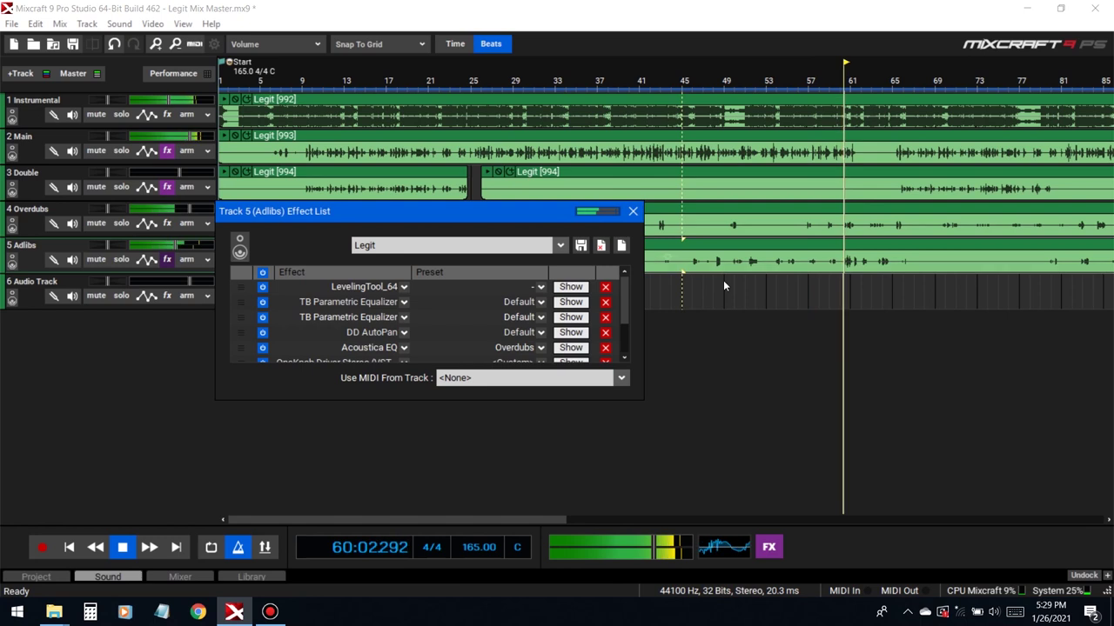
left_click(633, 211)
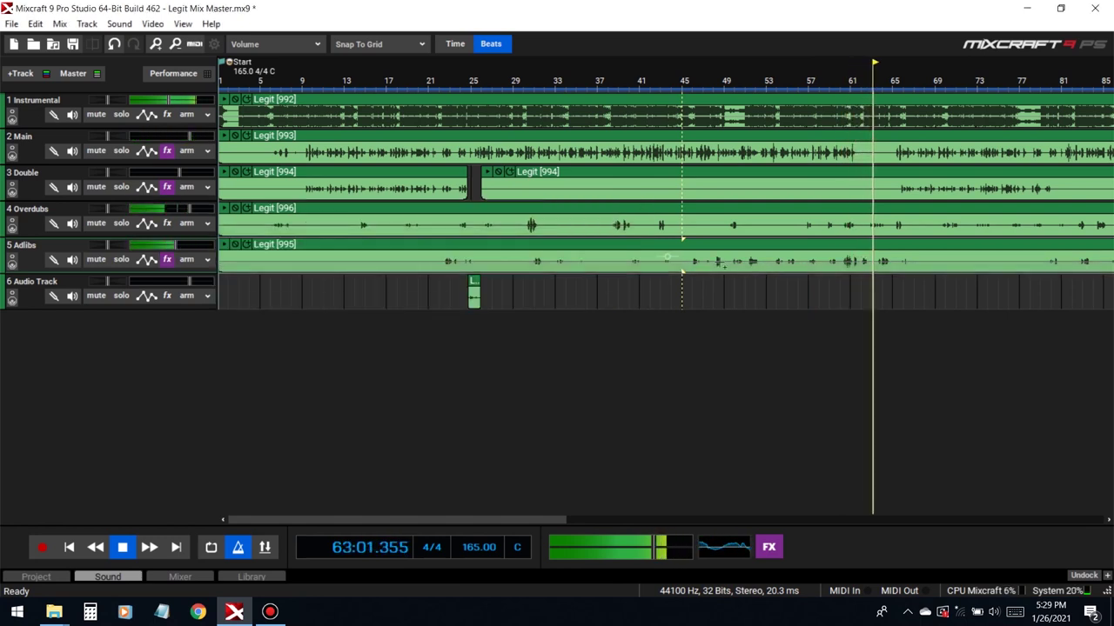
key("space")
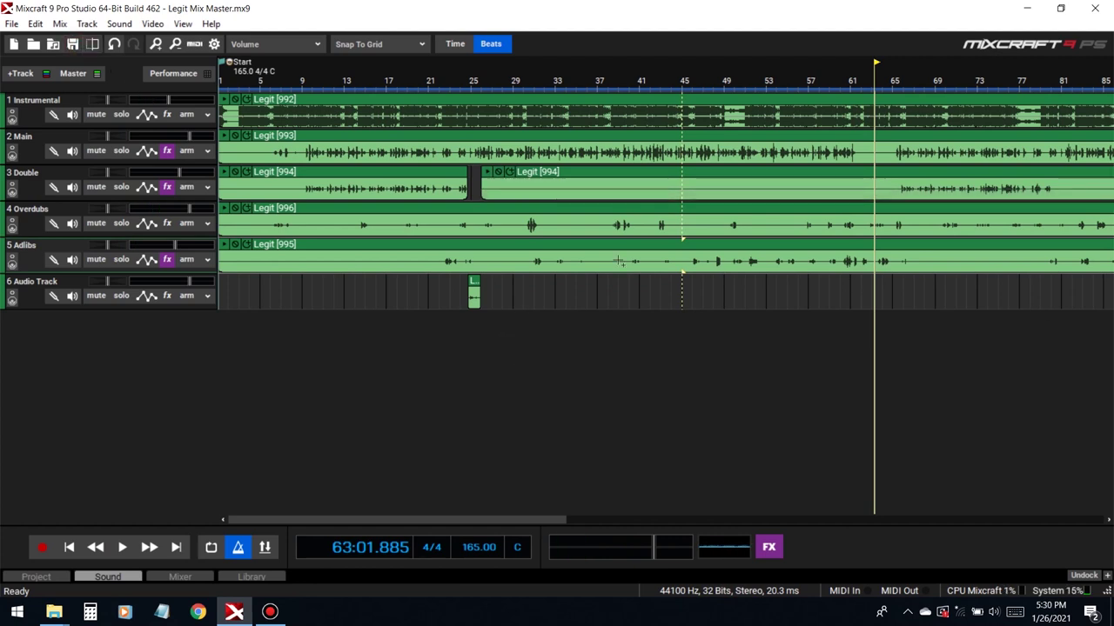
Split the Adlibs clip at both ends of the short Audio Track clip before bar 26, and move that short clip onto the Adlibs track
scroll(535, 356, "right", 3)
scroll(487, 348, "left", 3)
left_click(440, 290)
scroll(838, 319, "up", 5)
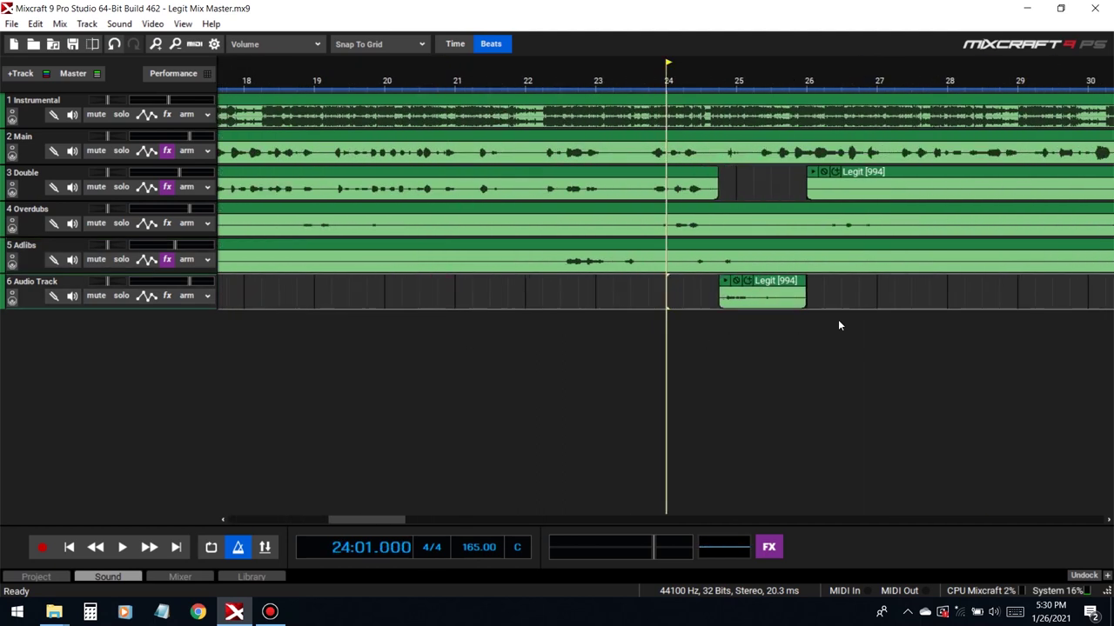
left_click(722, 266)
key("t")
left_click(812, 271)
key("t")
left_click(794, 293)
left_click_drag(745, 278, 749, 288)
Play the mix from just after bar 24 to check the edited Adlibs section
left_click(693, 294)
key("space")
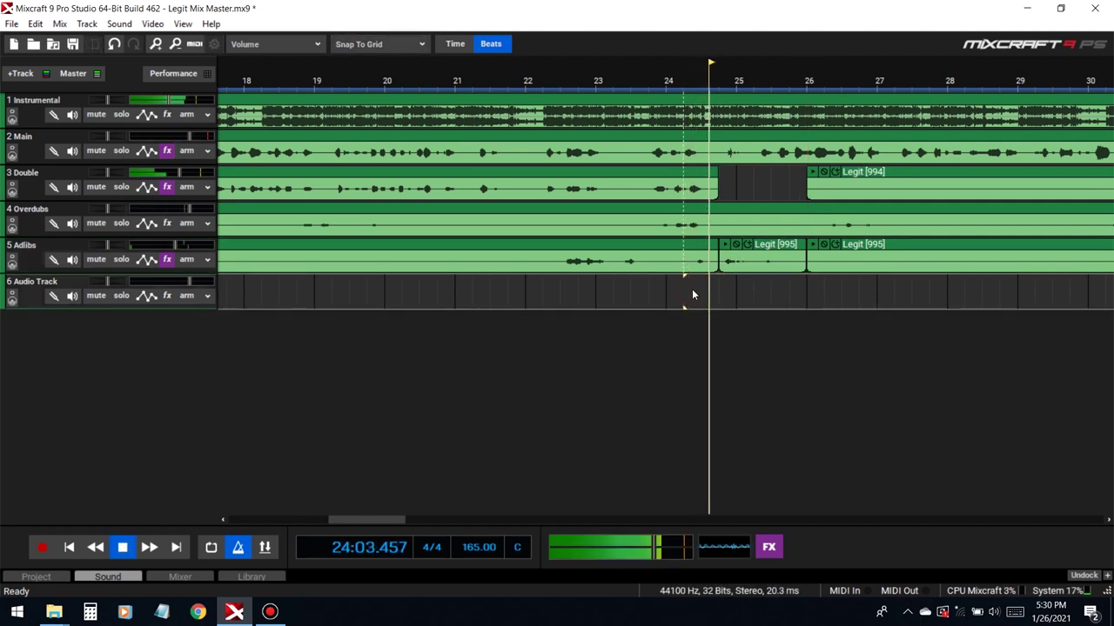
left_click(684, 295)
key("space")
key("space")
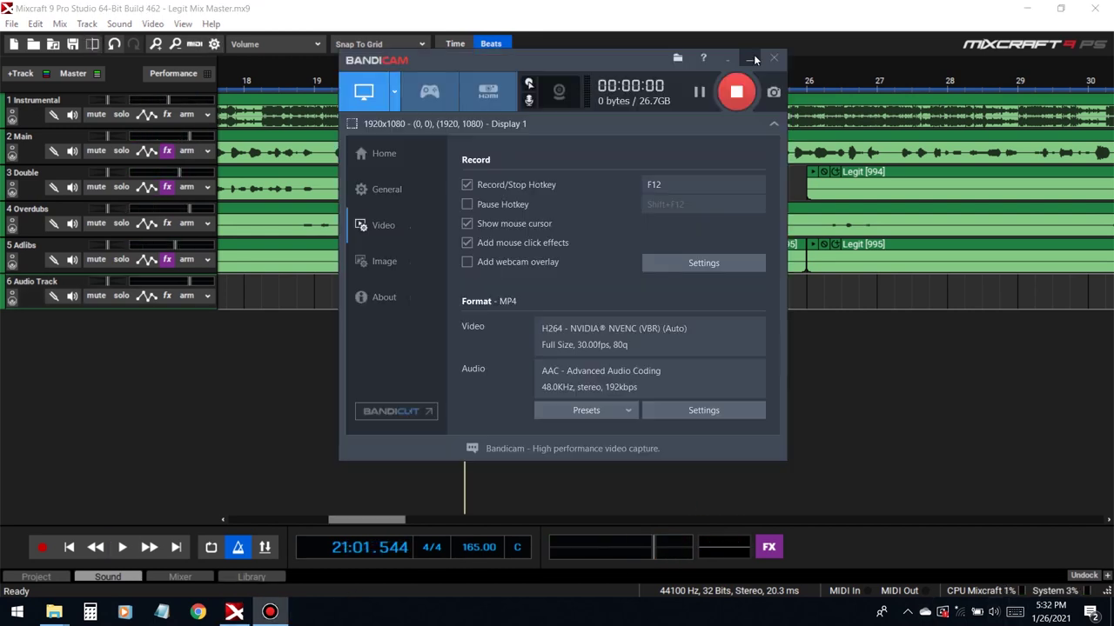
left_click(752, 57)
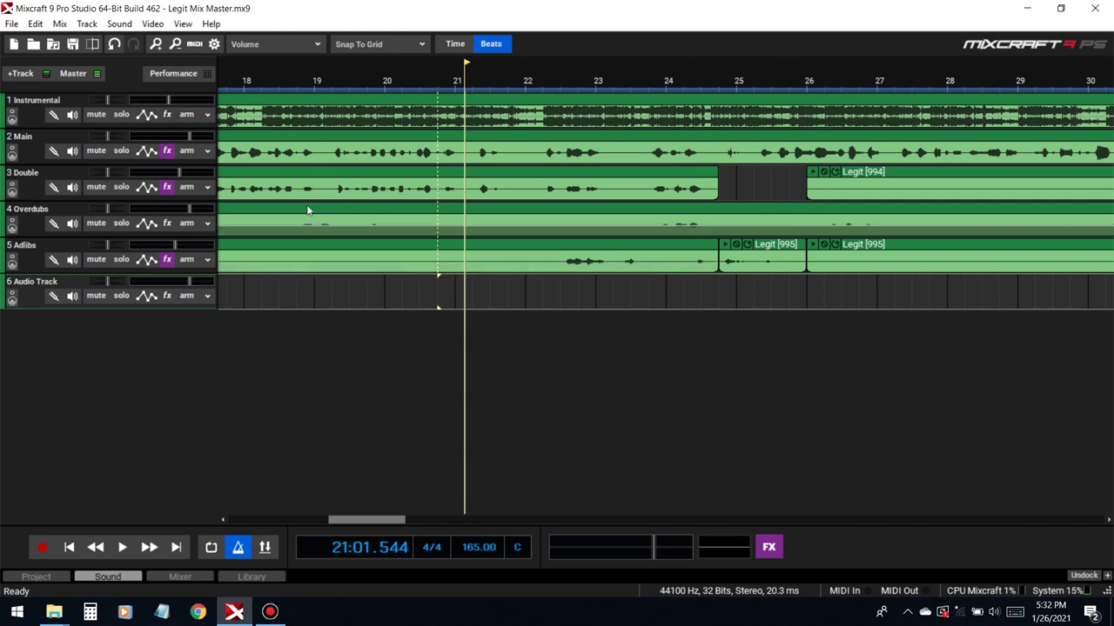
left_click(167, 223)
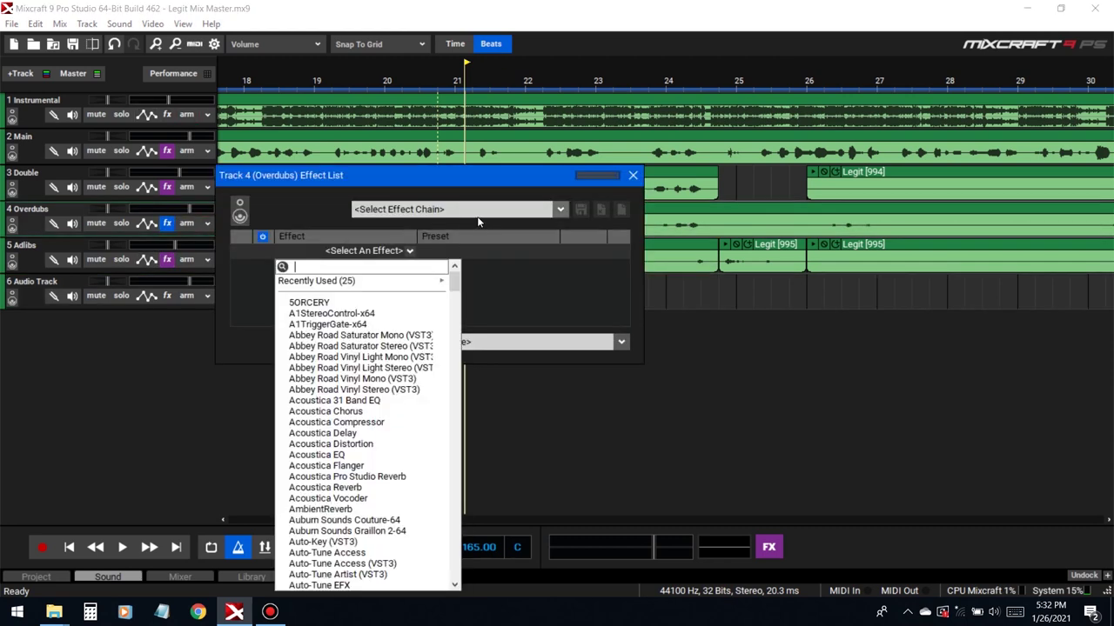
left_click(476, 215)
left_click(635, 177)
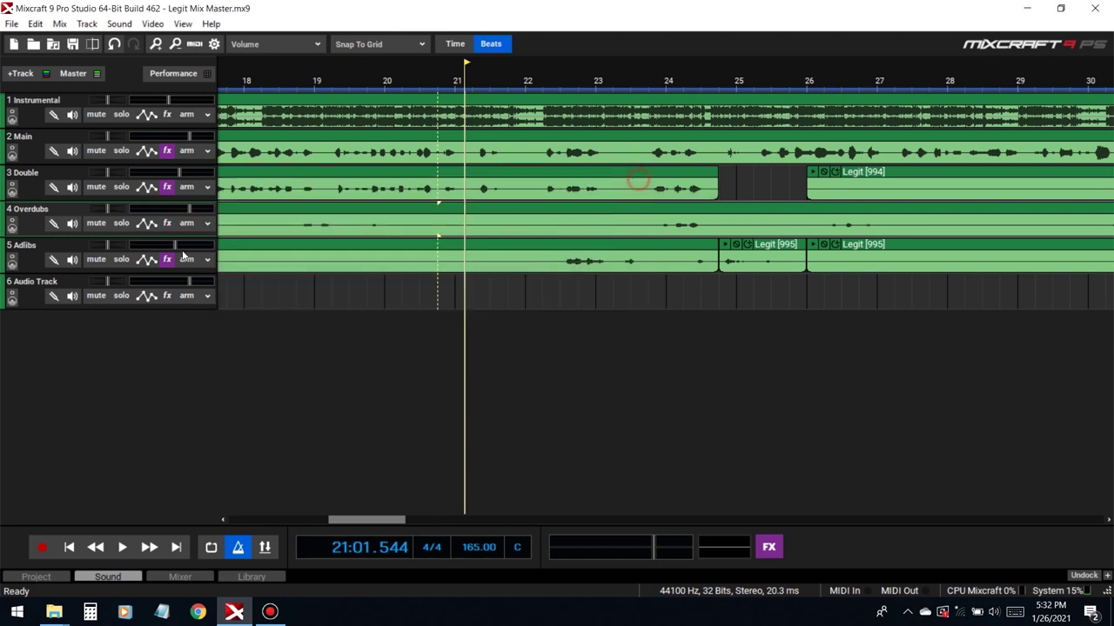
Save the Adlibs track's effect chain as a new preset named Legit Adlibs
left_click(167, 260)
left_click(581, 247)
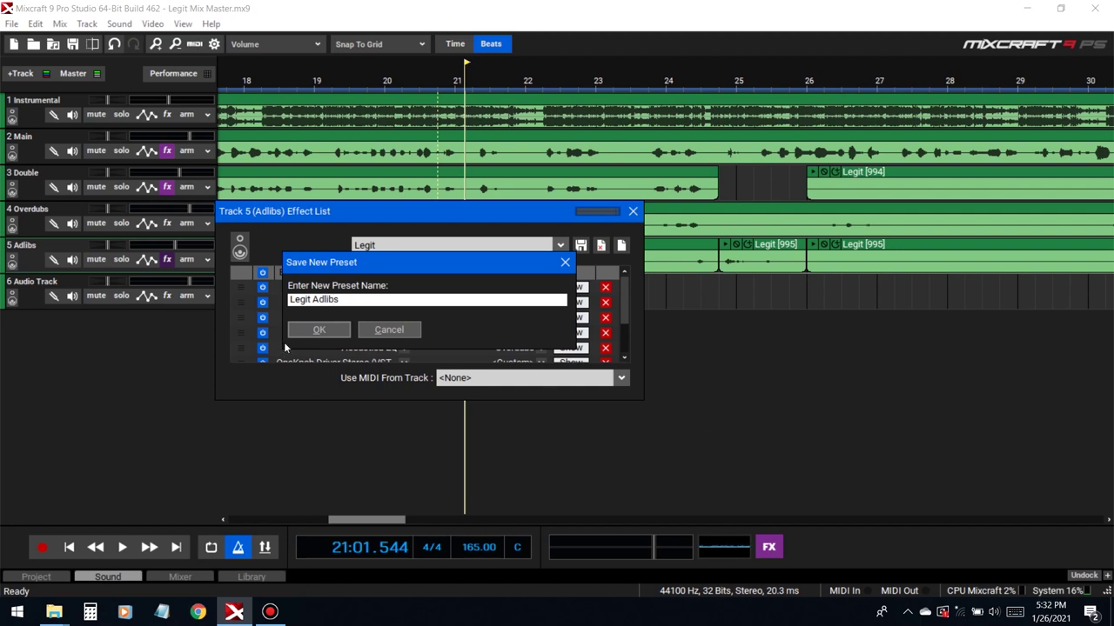
left_click(318, 331)
left_click(632, 211)
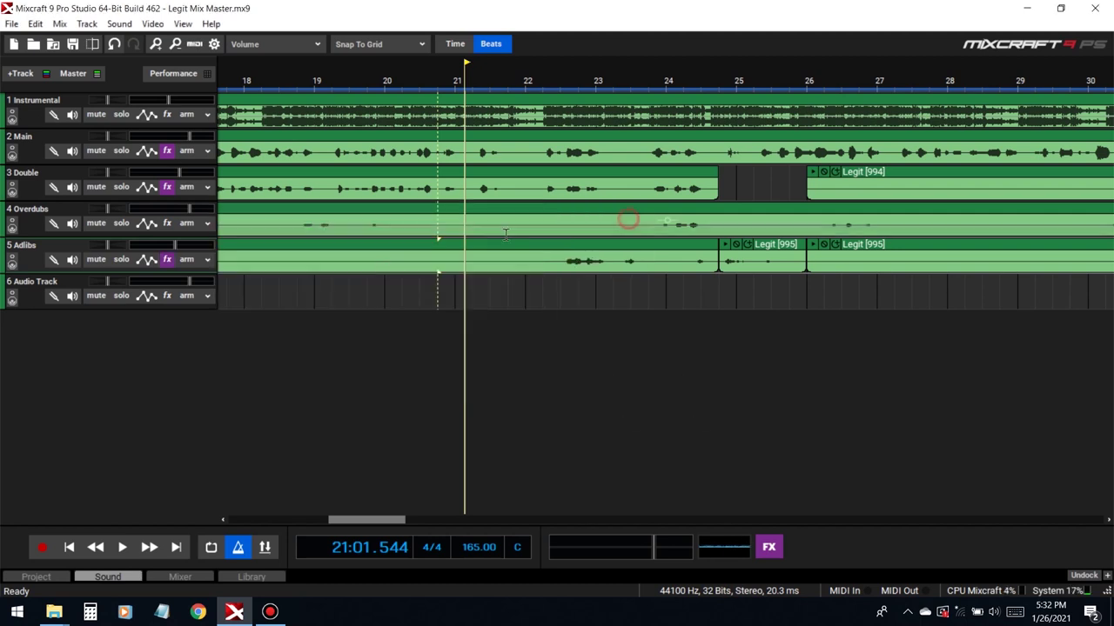
Load the Legit Adlibs effect chain preset onto the Overdubs track
left_click(167, 224)
left_click(449, 207)
left_click(461, 212)
type("leg")
left_click(452, 251)
left_click(632, 175)
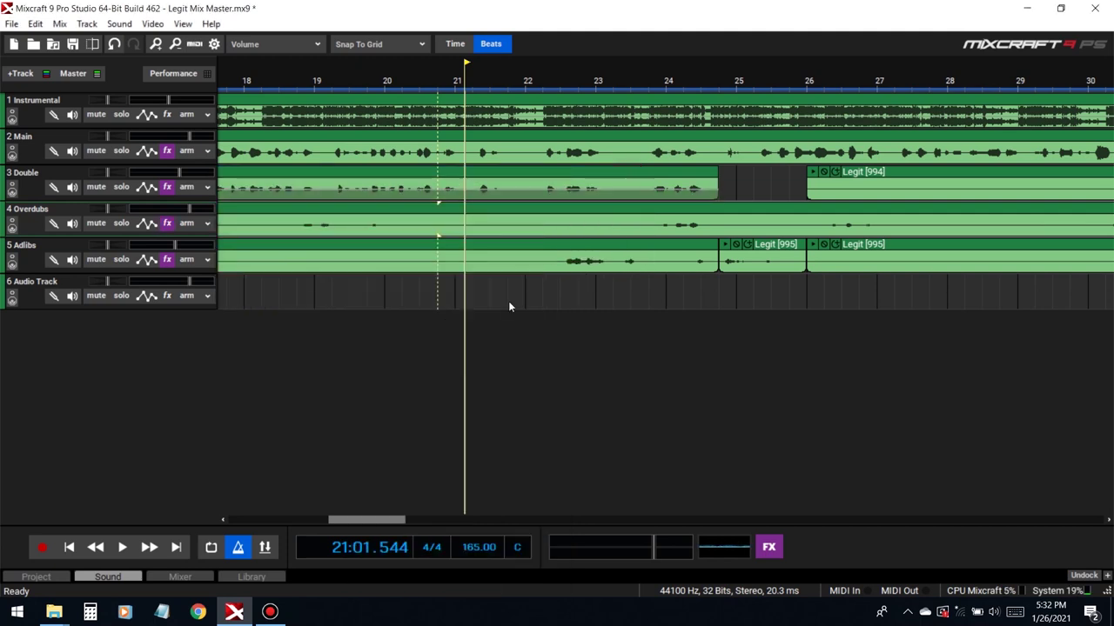
Play the mix from bar 30 to hear the Overdubs with the loaded effect chain
scroll(663, 299, "down", 4)
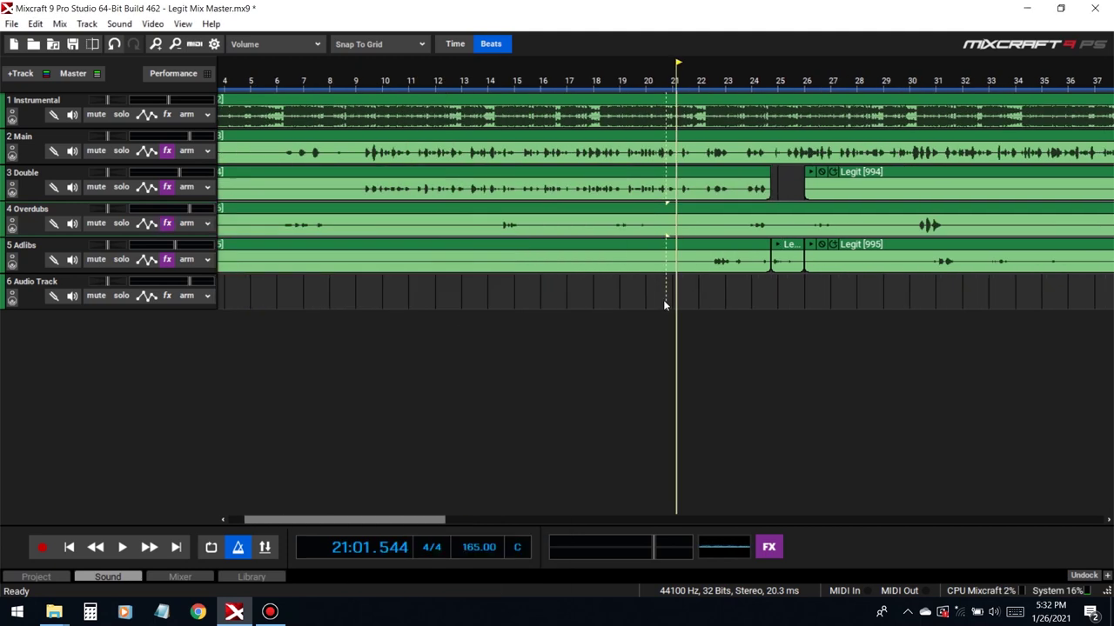
left_click(833, 295)
key("space")
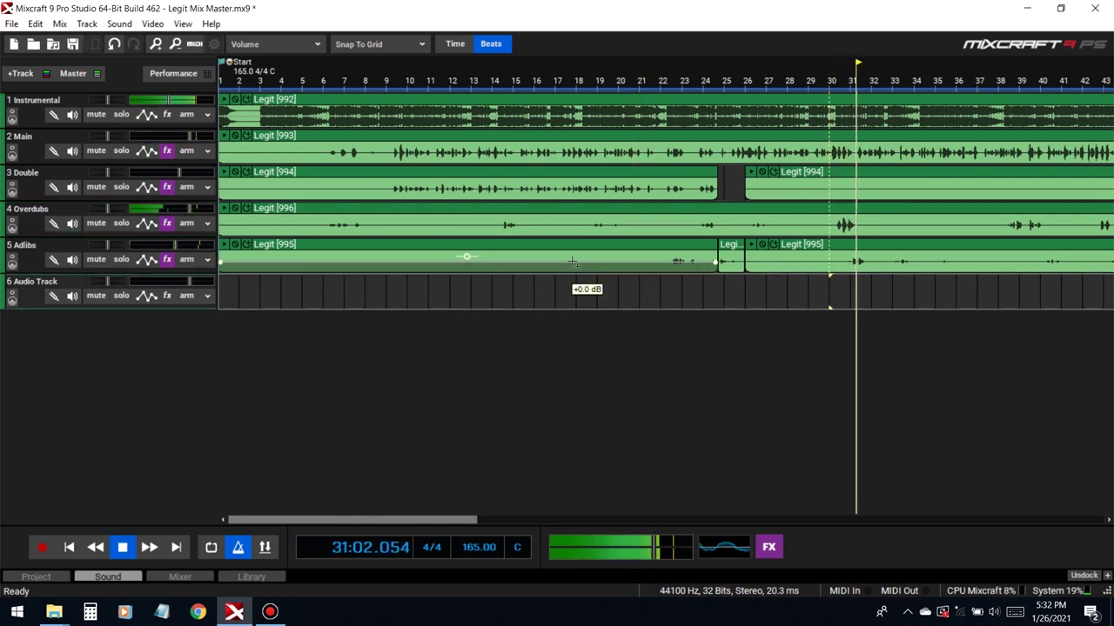
key("space")
Remove DD AutoPan, Acoustica EQ, OneKnob Driver Stereo and CLA-2A Stereo from the Overdubs effect chain
left_click(167, 223)
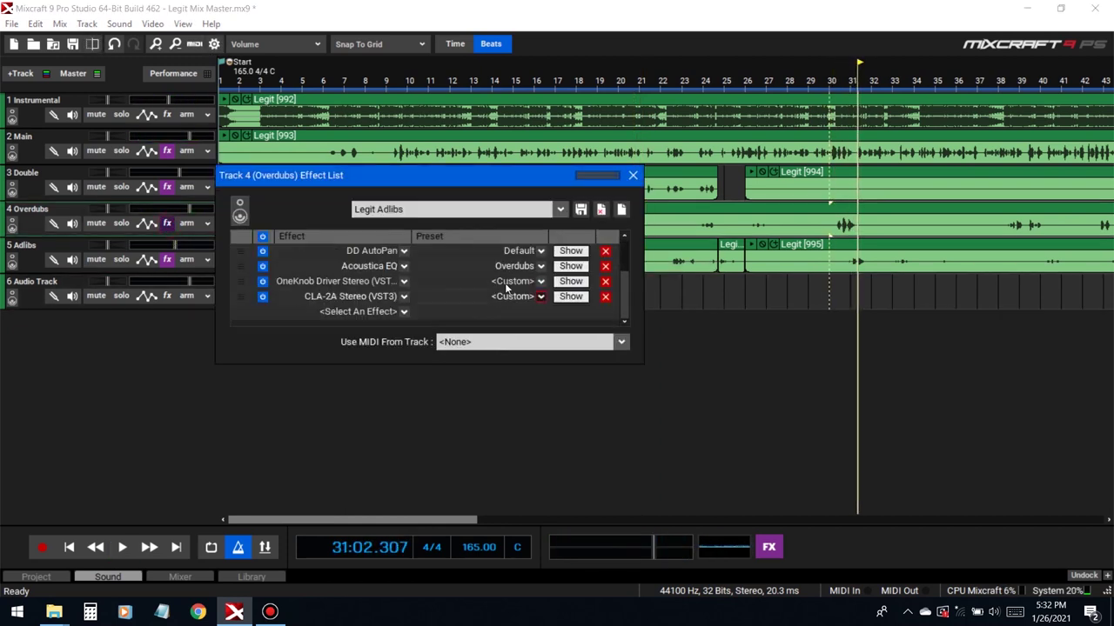
left_click(404, 311)
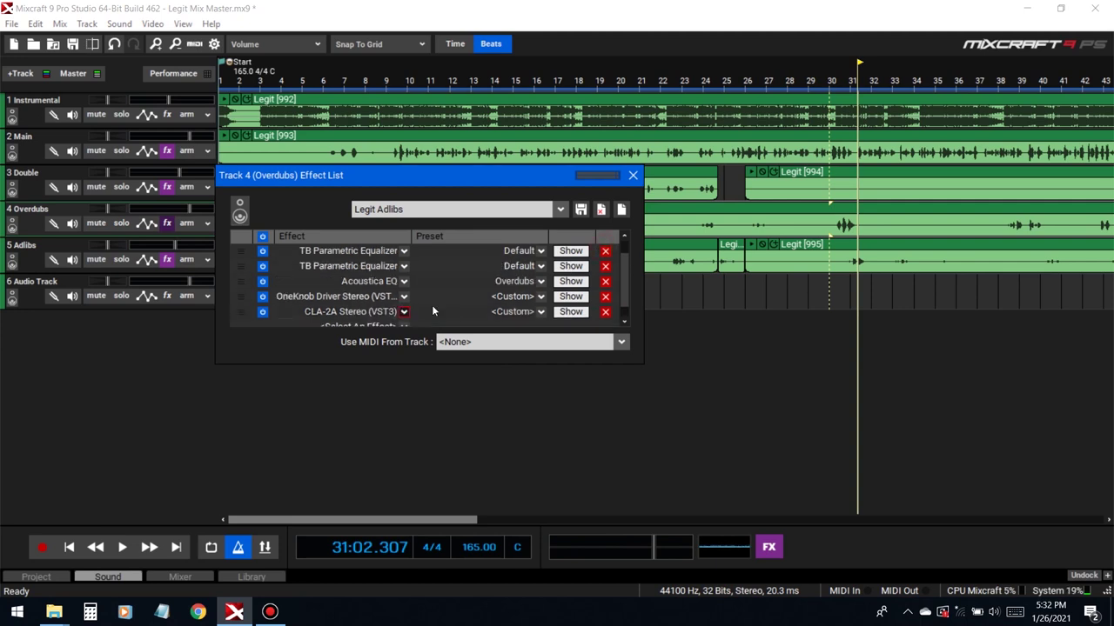
left_click(605, 281)
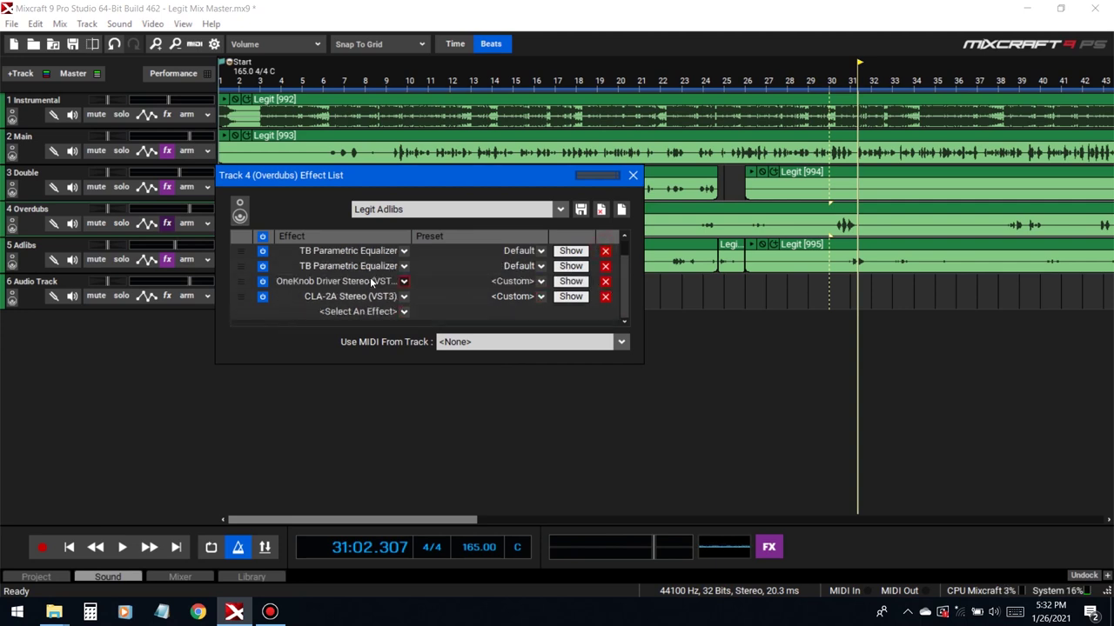
left_click(605, 282)
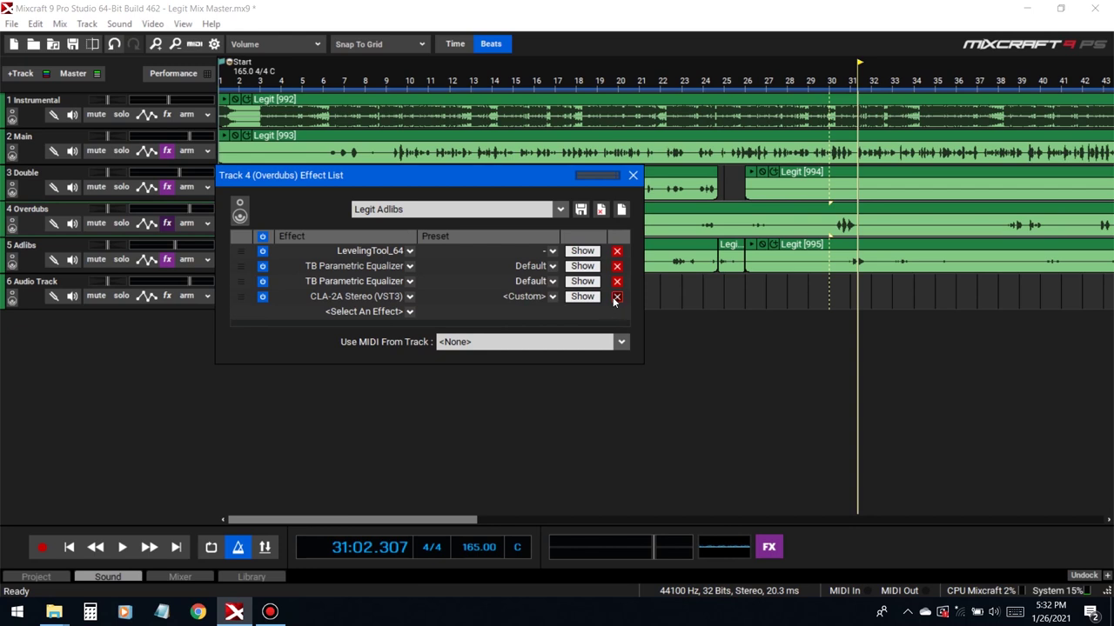
left_click(615, 297)
Add Chorus CH-2 to the Overdubs effect chain and audition it from bar 30
left_click(345, 299)
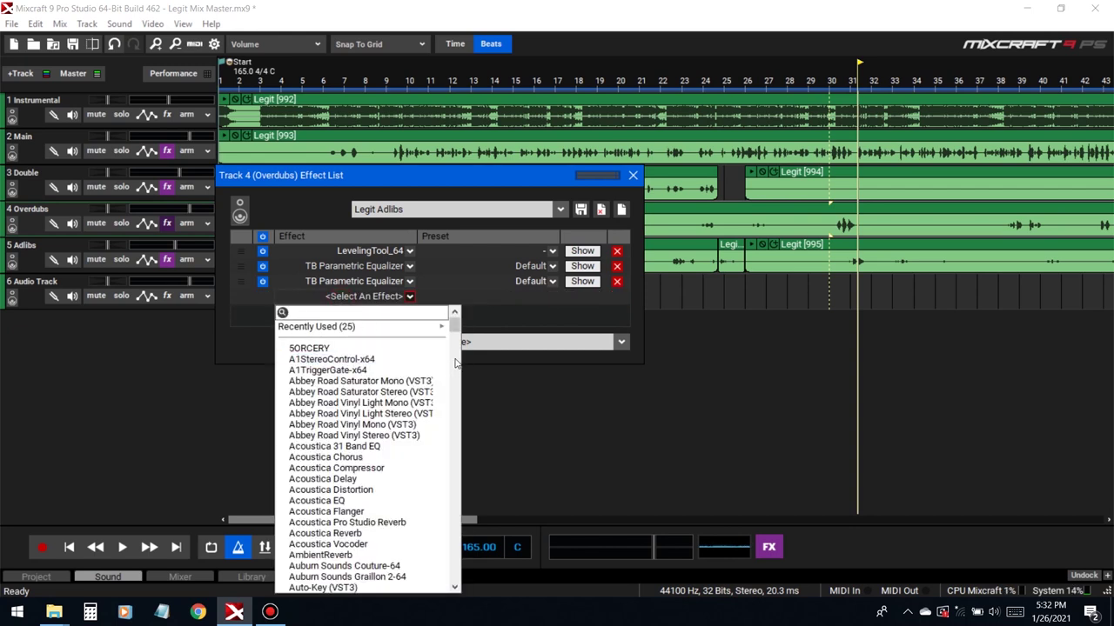
type("ch")
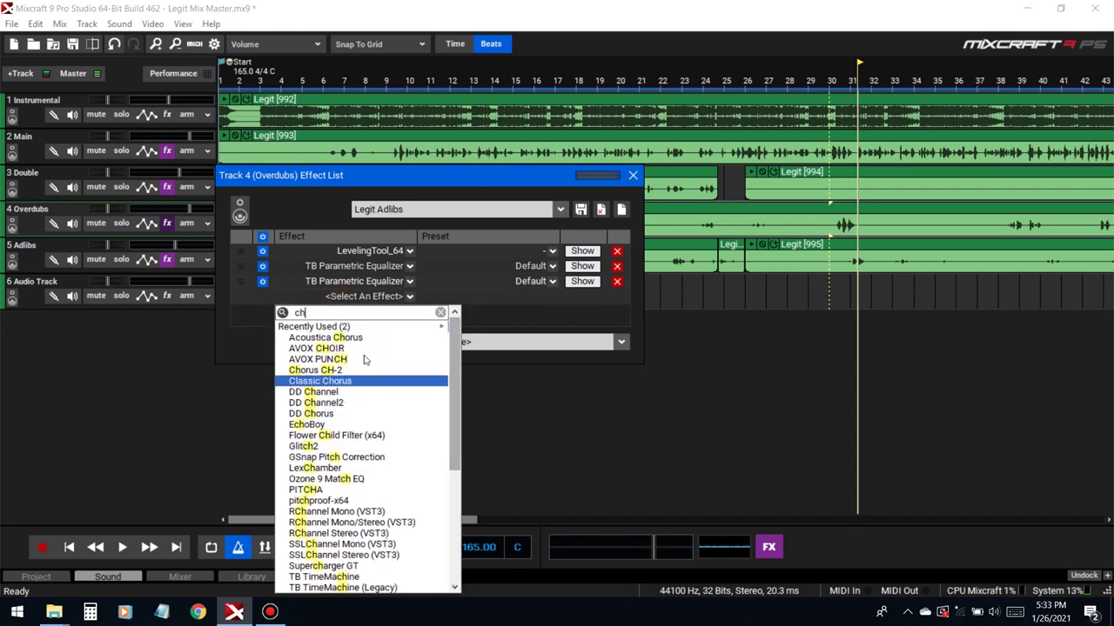
left_click(356, 368)
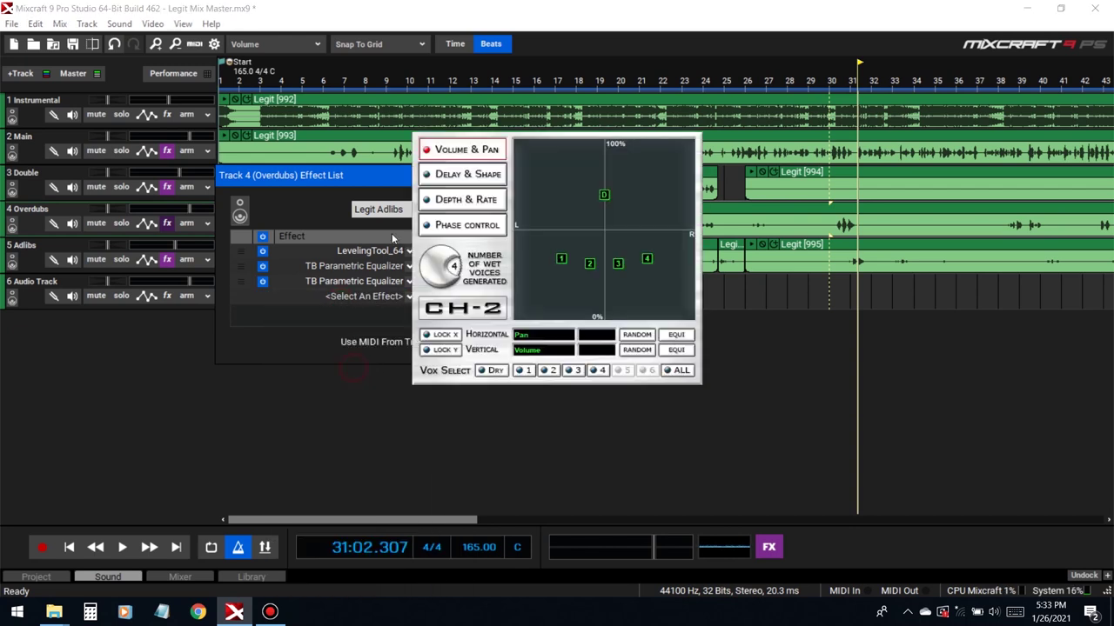
left_click(832, 287)
key("space")
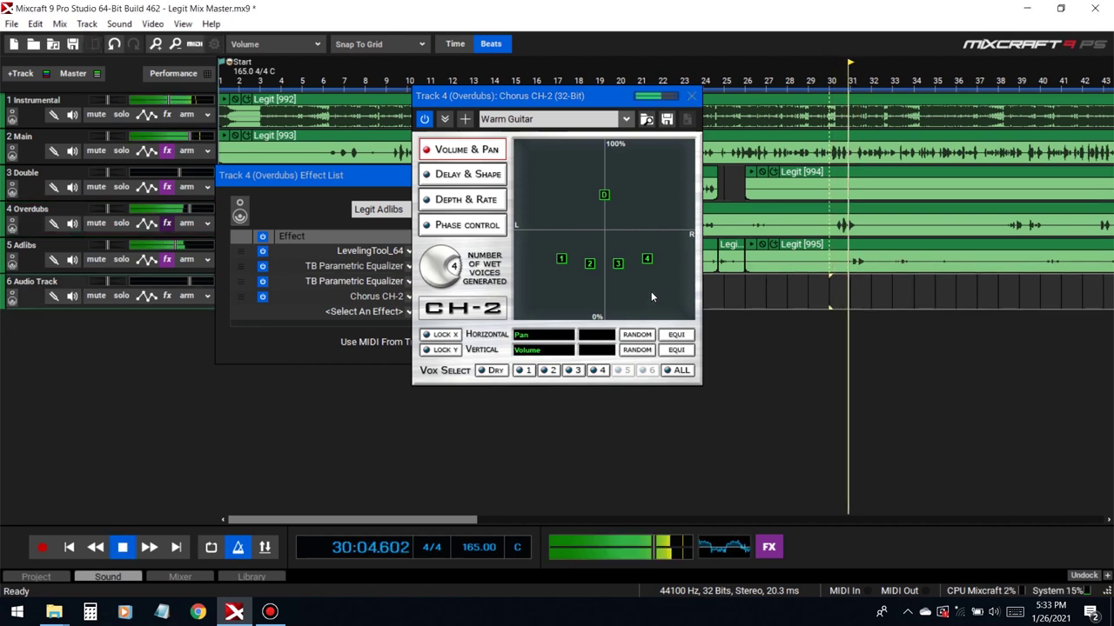
key("space")
left_click(692, 96)
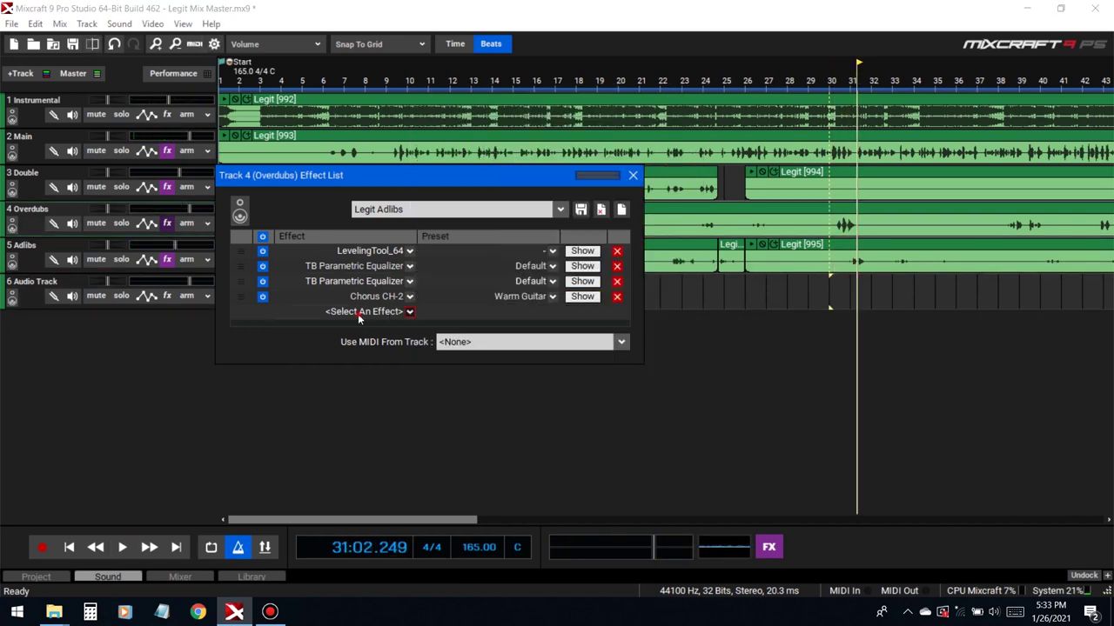
Add DD Chorus with the Overdub preset to the Overdubs track and play the mix from bar 30
left_click(409, 311)
type("dd c")
left_click(331, 386)
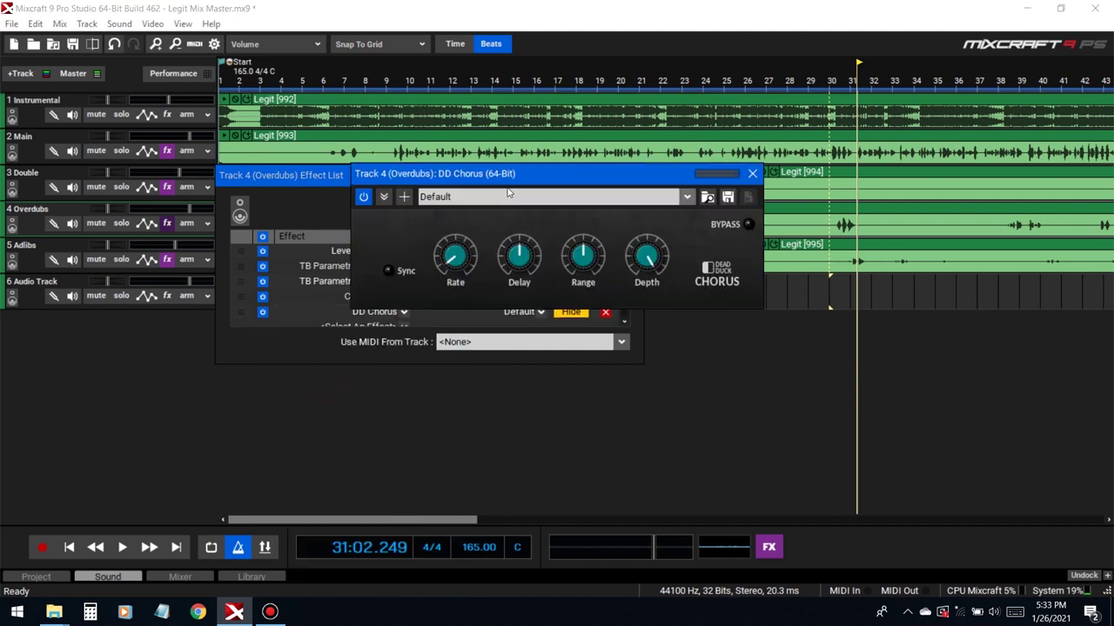
left_click(510, 196)
left_click(448, 260)
left_click(832, 280)
key("space")
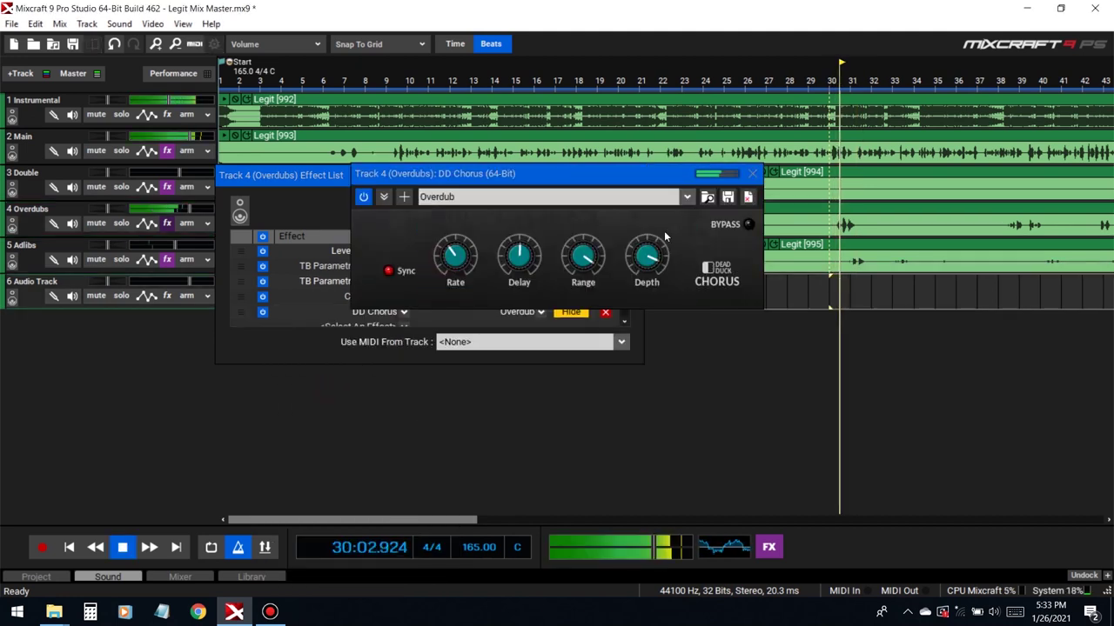
Solo the Overdubs track, move Chorus CH-2 below DD Chorus in its effect chain, and audition it from bar 30
left_click(751, 173)
left_click(121, 222)
left_click(832, 280)
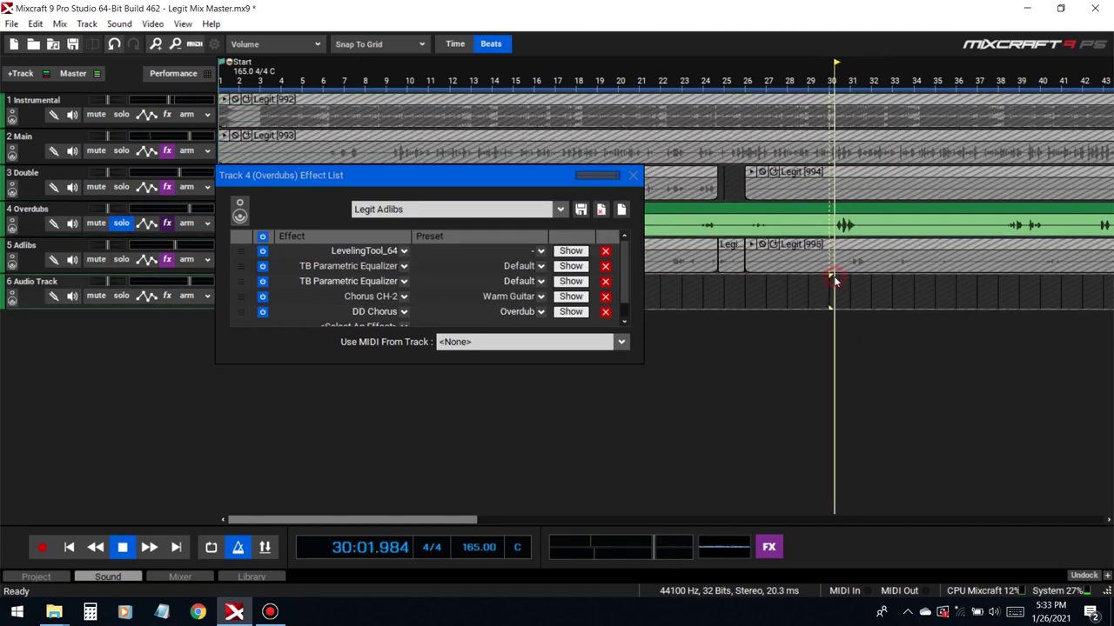
left_click_drag(242, 299, 243, 313)
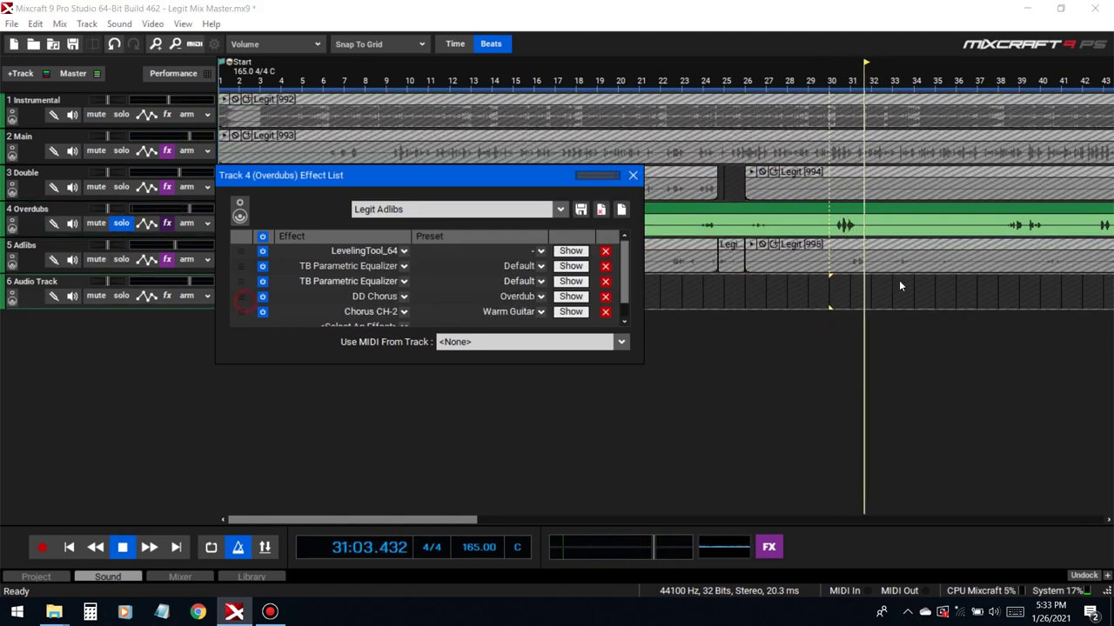
left_click(833, 287)
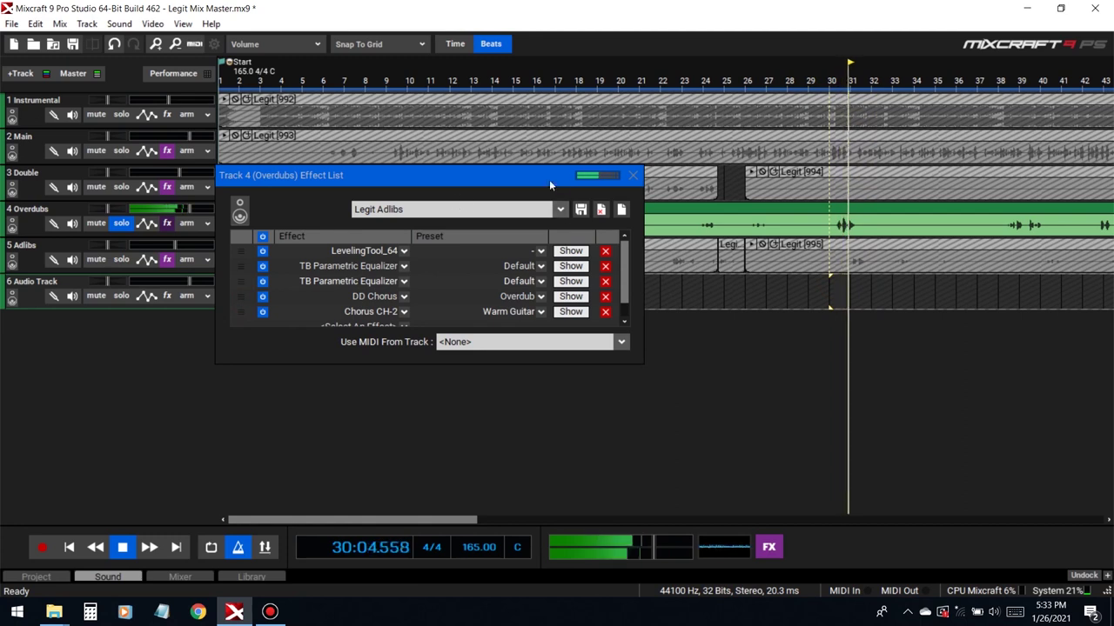
key("space")
Add CLA-2A Stereo (VST3) after Chorus CH-2 on the Overdubs, unsolo the track and play the full mix
scroll(391, 325, "down", 1)
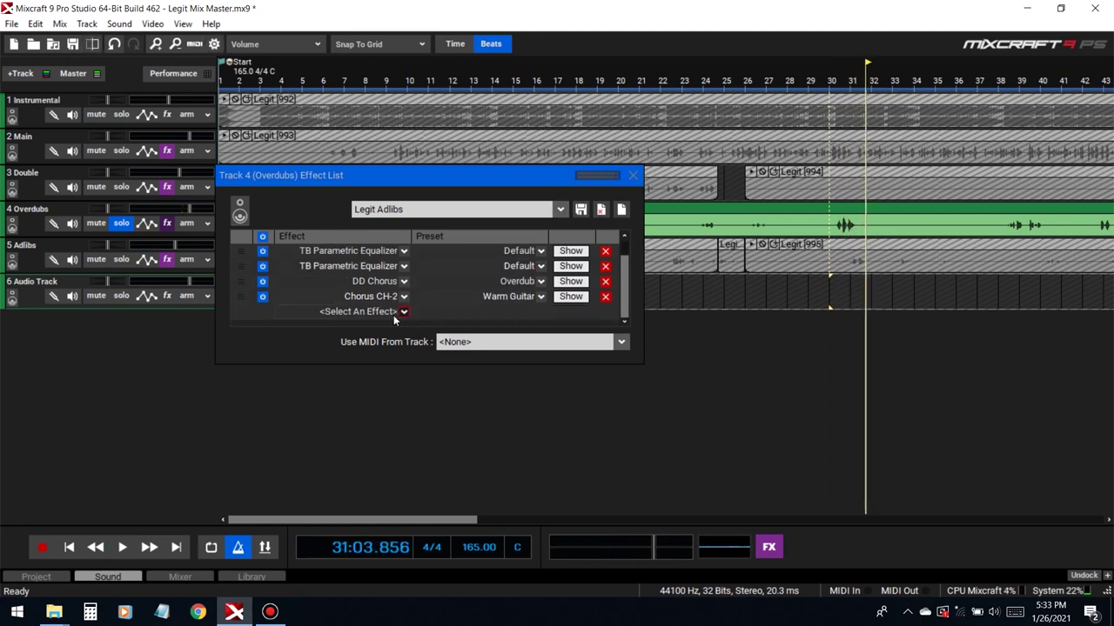
left_click(384, 309)
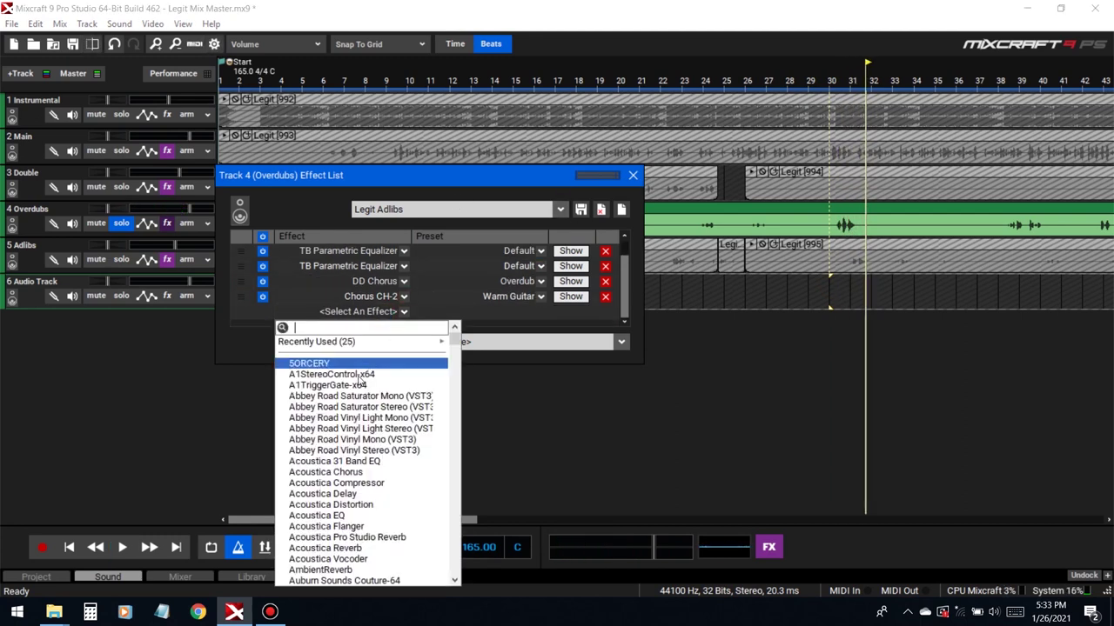
scroll(370, 435, "down", 15)
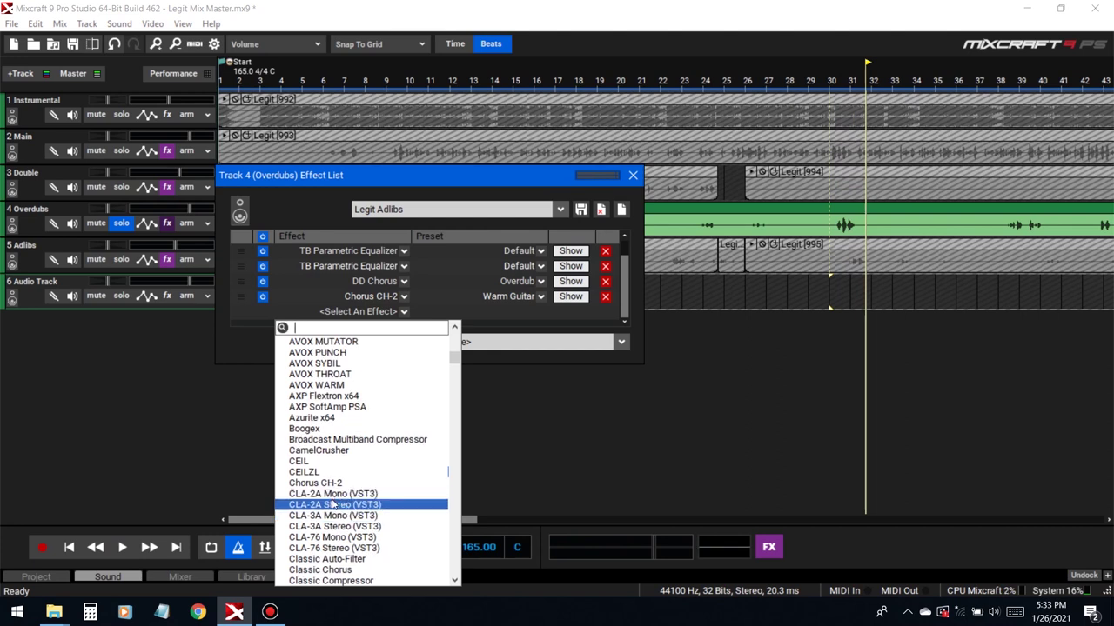
left_click(336, 507)
left_click(115, 224)
left_click(116, 225)
key("space")
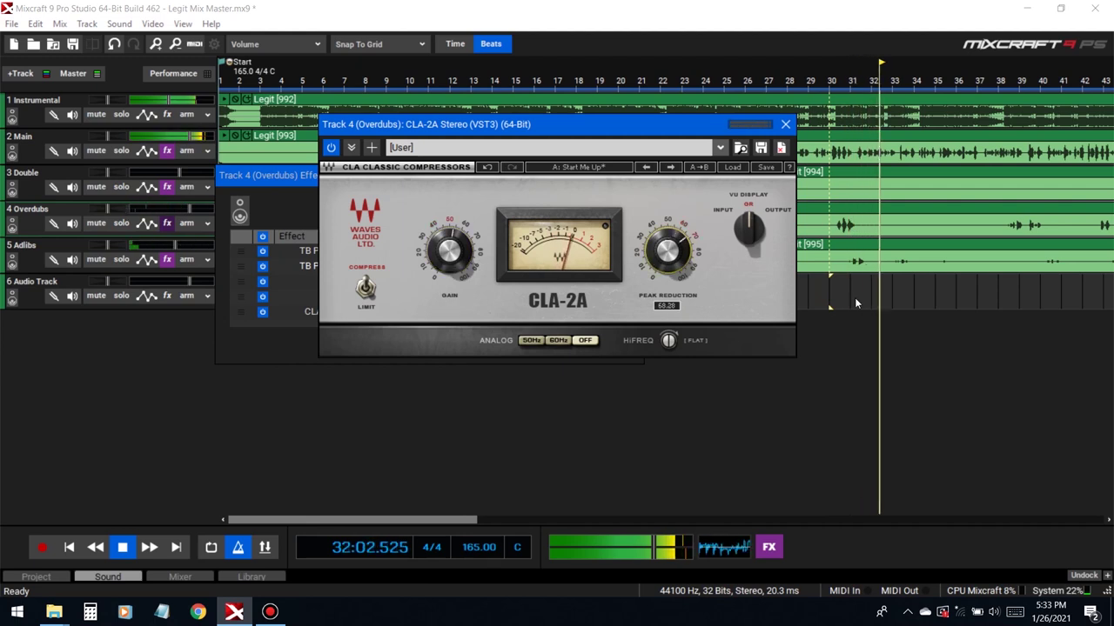
Audition the mix with the Overdubs compressor, close its effect windows, and lower the Overdubs track volume slightly while replaying from bar 30
key("space")
key("space")
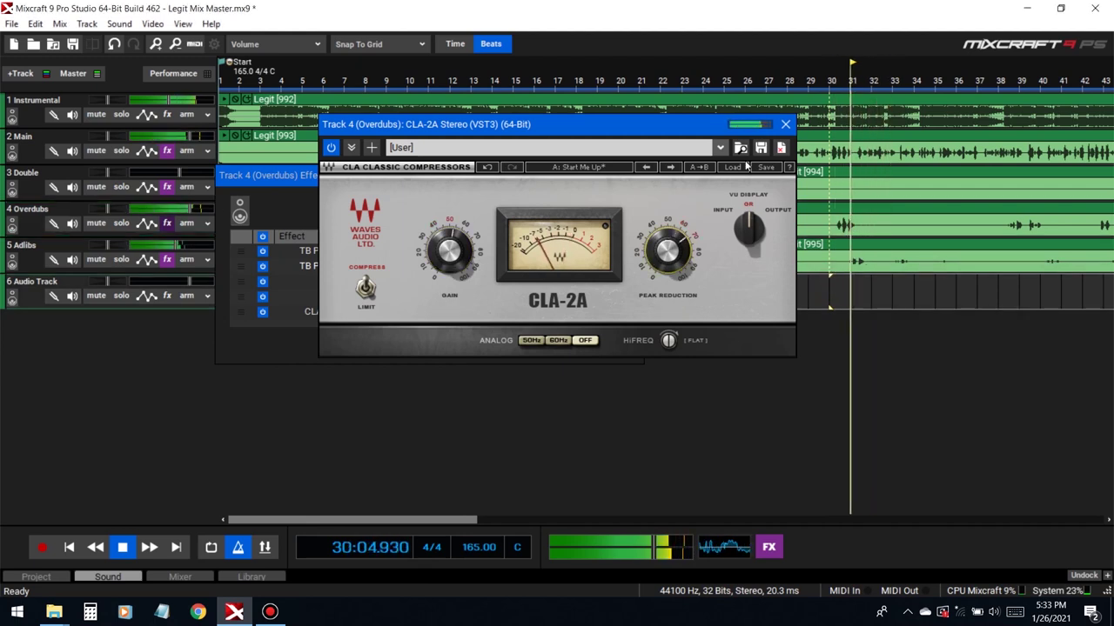
left_click(786, 124)
left_click(570, 312)
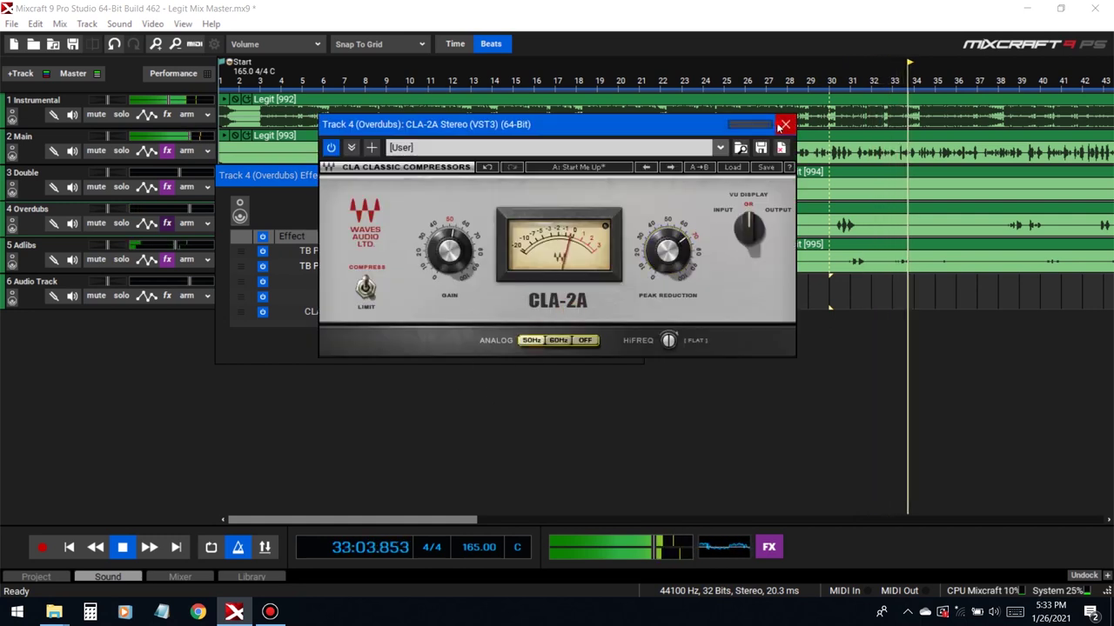
left_click(784, 124)
left_click(637, 175)
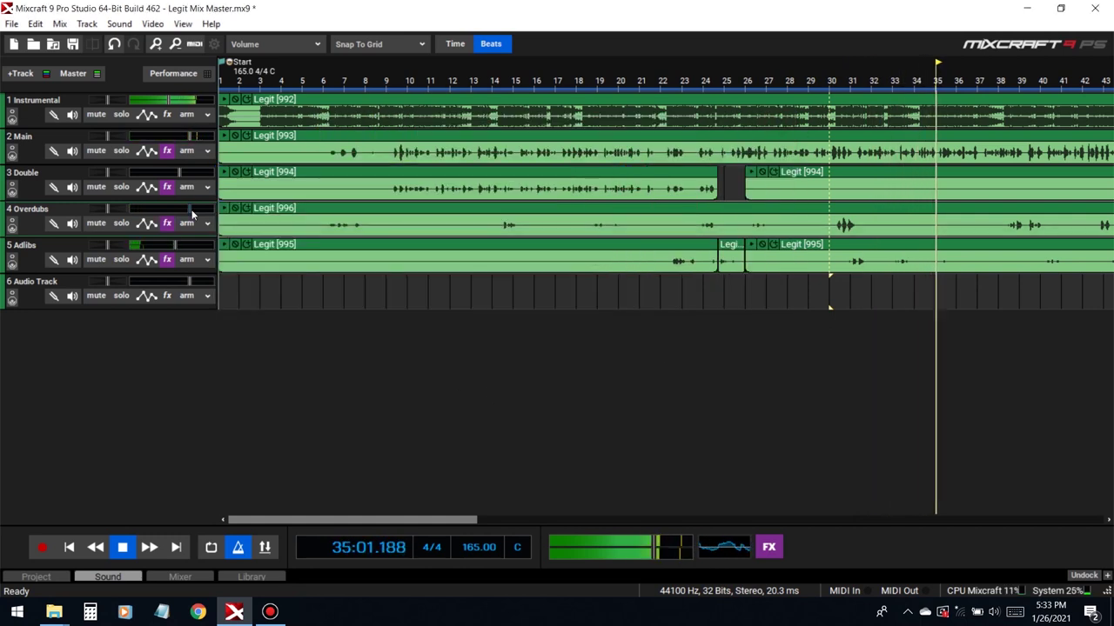
left_click(832, 293)
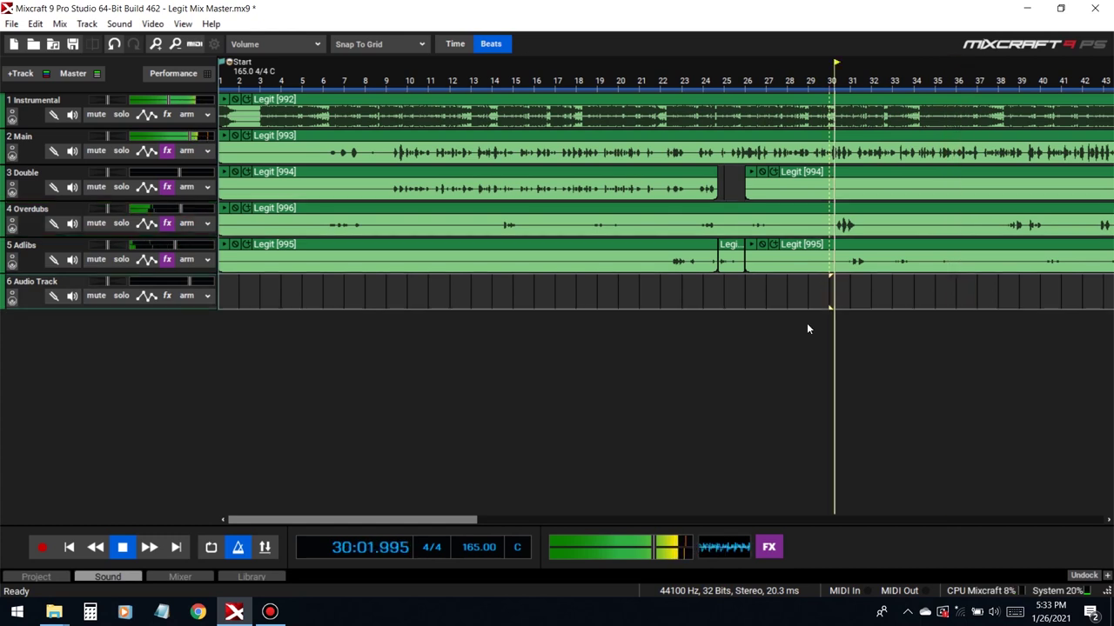
Set the section 6 high cut in the Overdubs' first TB Parametric Equalizer to about 6397 Hz and -16.2 dB, auditioning the soloed track from bar 30
left_click(168, 223)
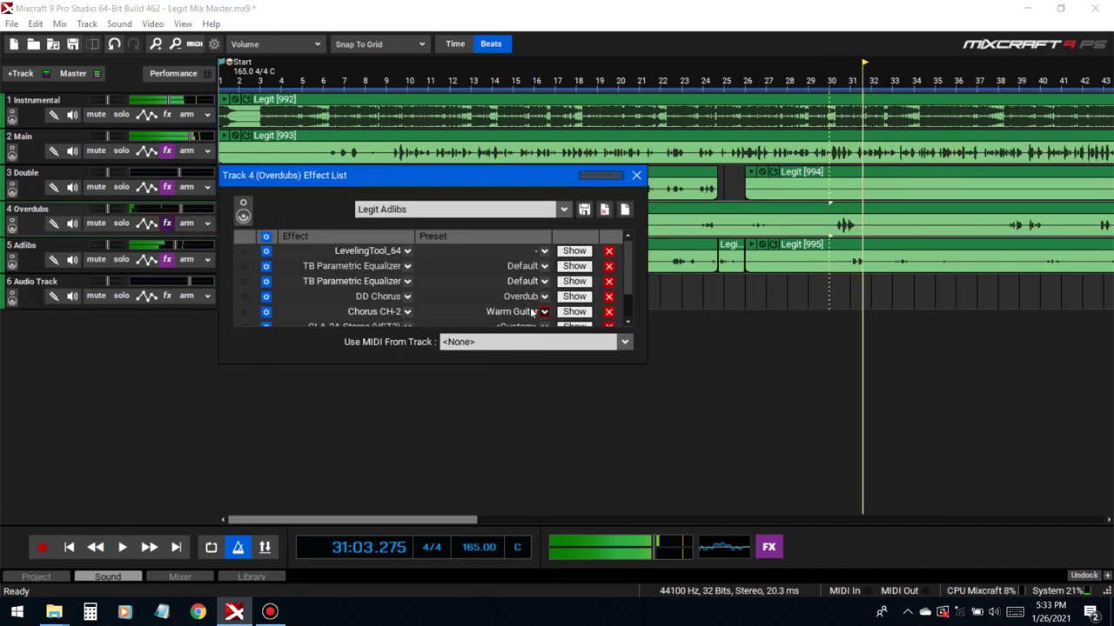
left_click(580, 287)
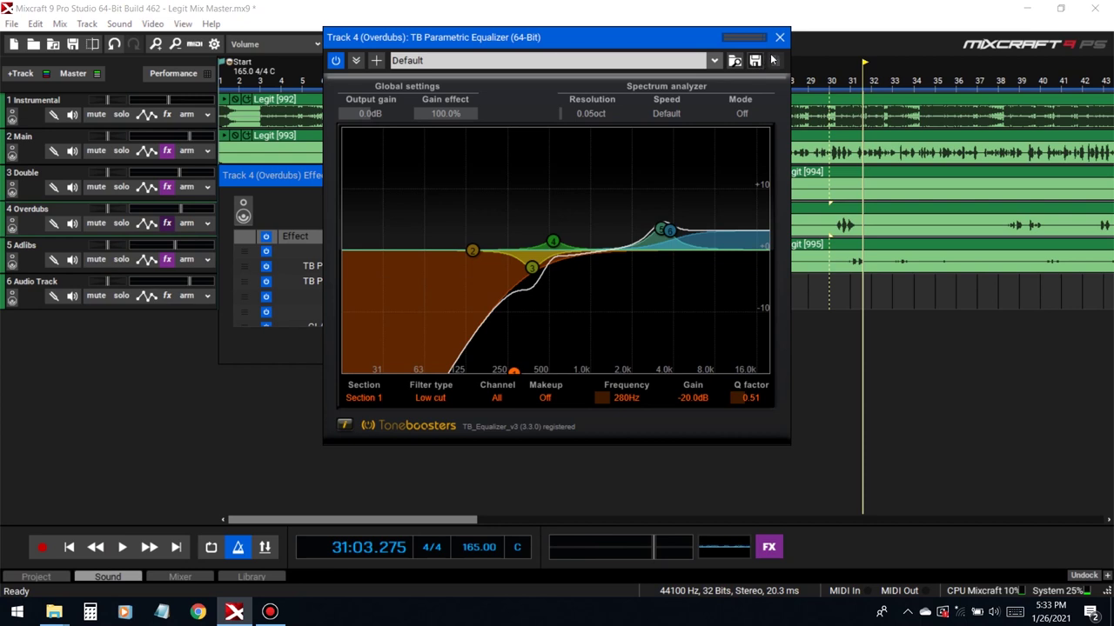
left_click(780, 39)
left_click(570, 266)
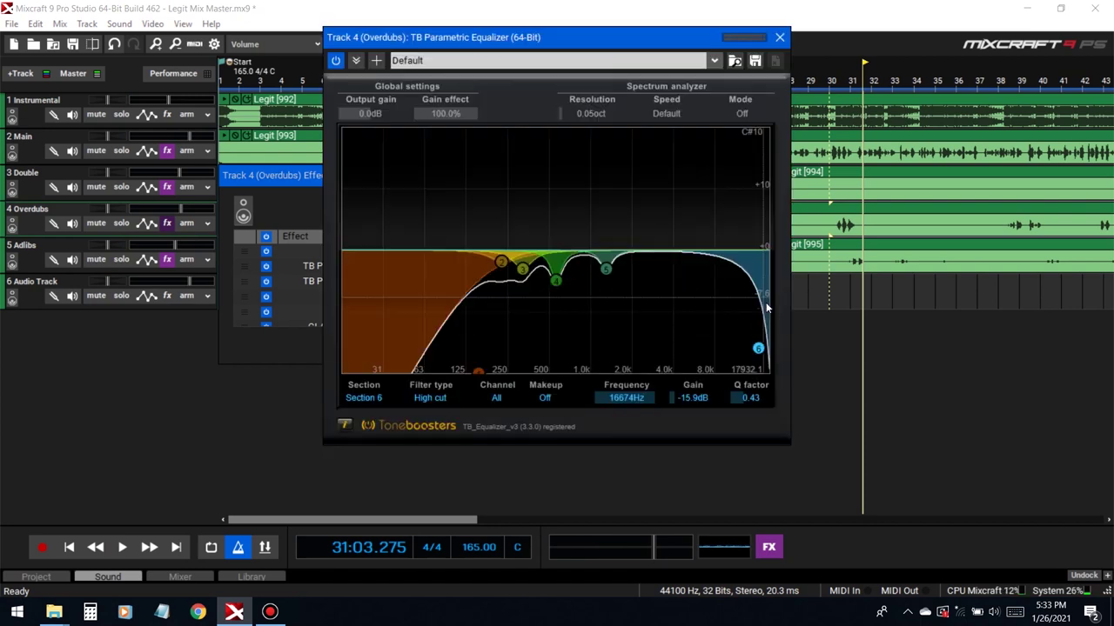
left_click_drag(759, 348, 715, 350)
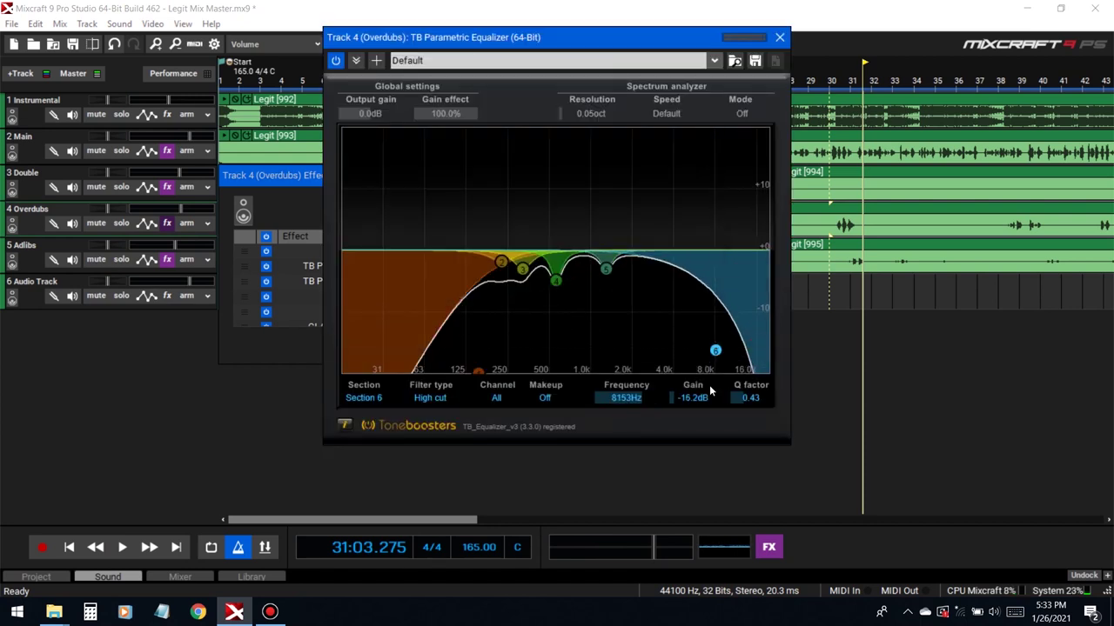
left_click(834, 307)
key("space")
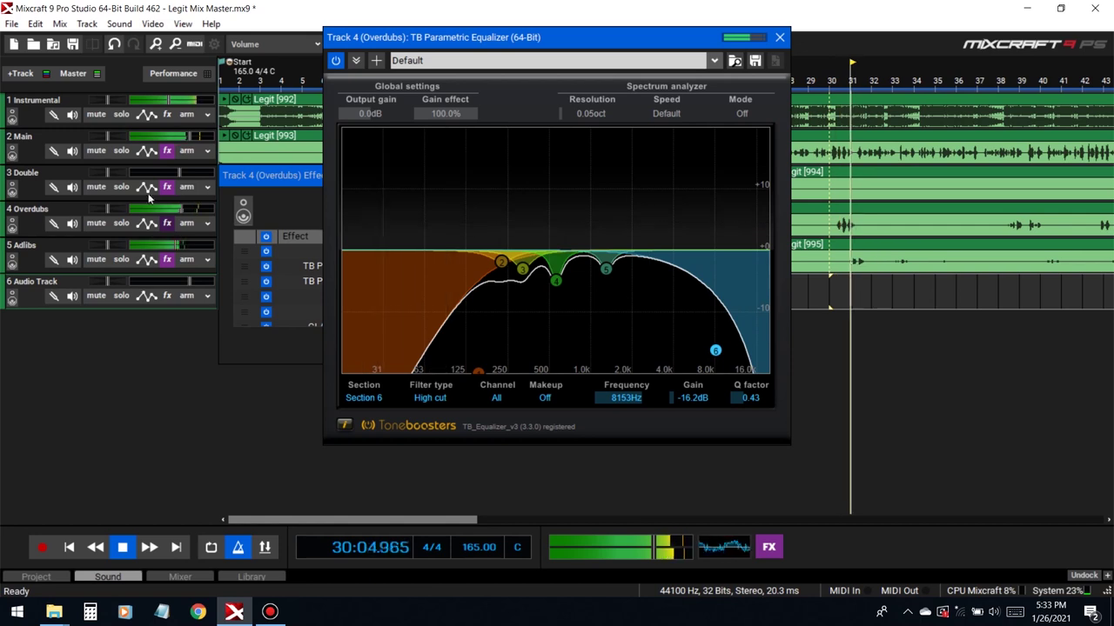
left_click(121, 222)
left_click_drag(715, 350, 700, 350)
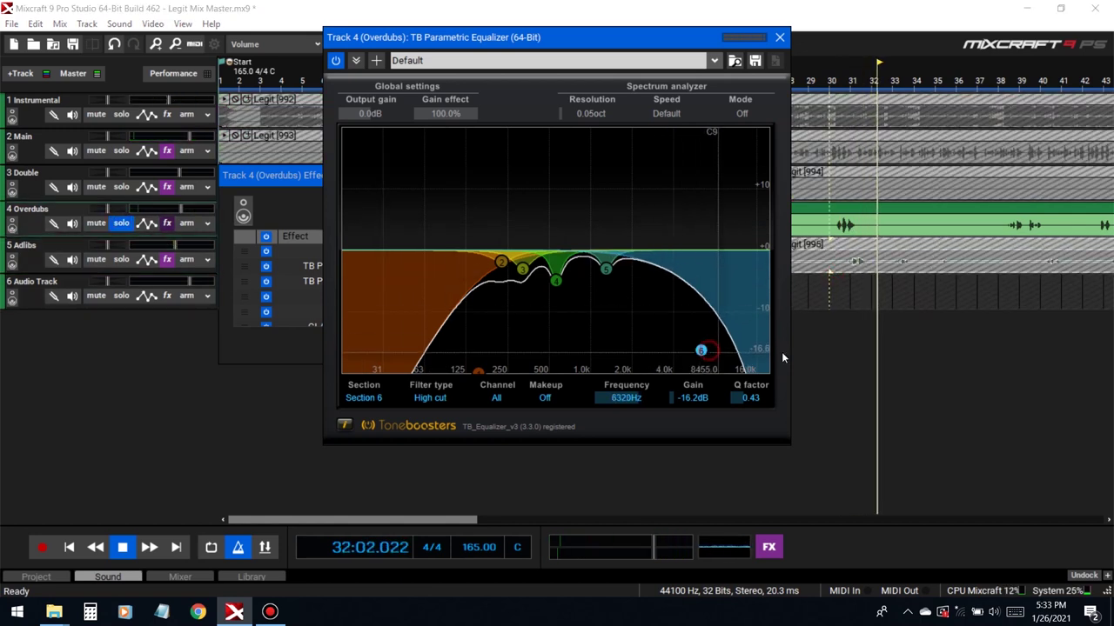
left_click(834, 292)
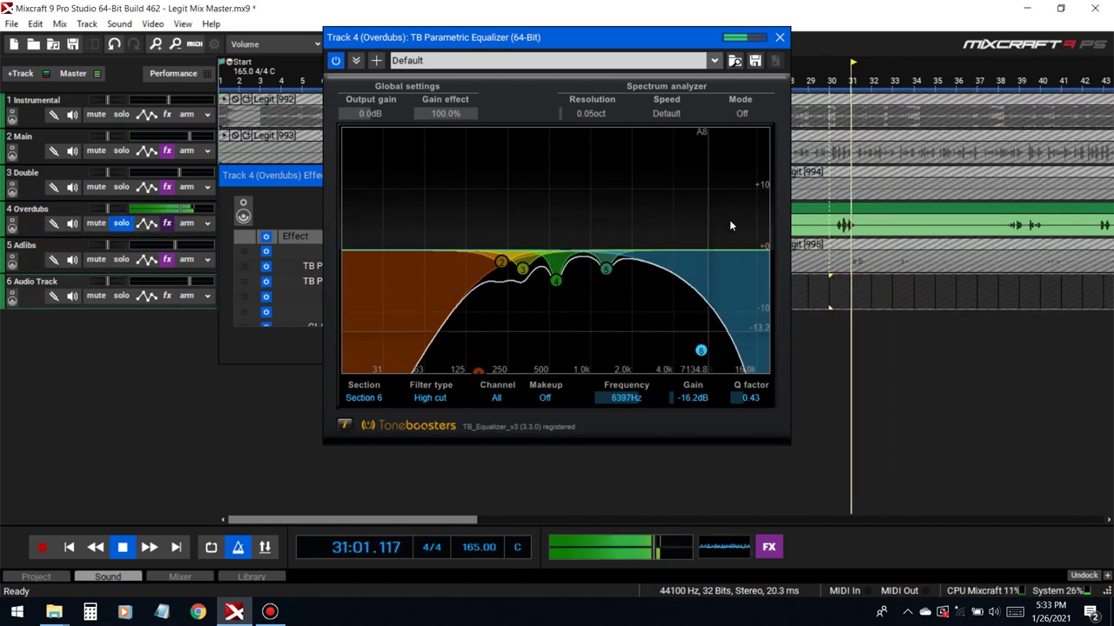
Close the equalizer and the effect list, unsolo the Overdubs track, and play the full mix from bar 30
left_click(780, 38)
left_click(121, 222)
left_click(833, 291)
left_click(636, 176)
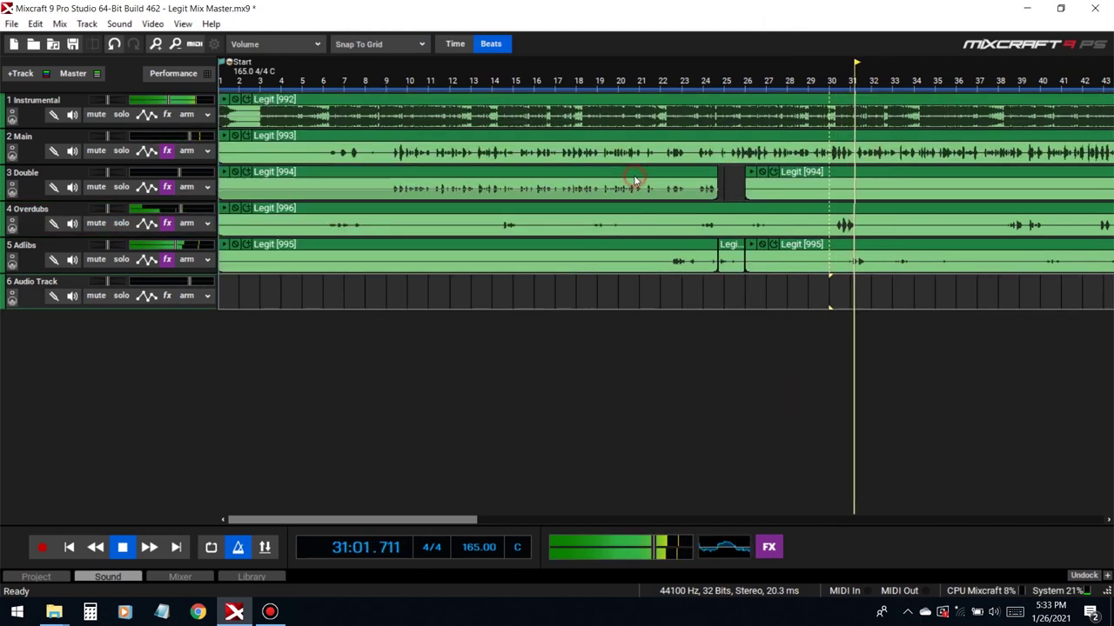
key("space")
Set LevelingTool_64 on the Overdubs to a 7:1 ratio and 79.2% dry/wet, and audition the mix from bar 30
left_click(167, 223)
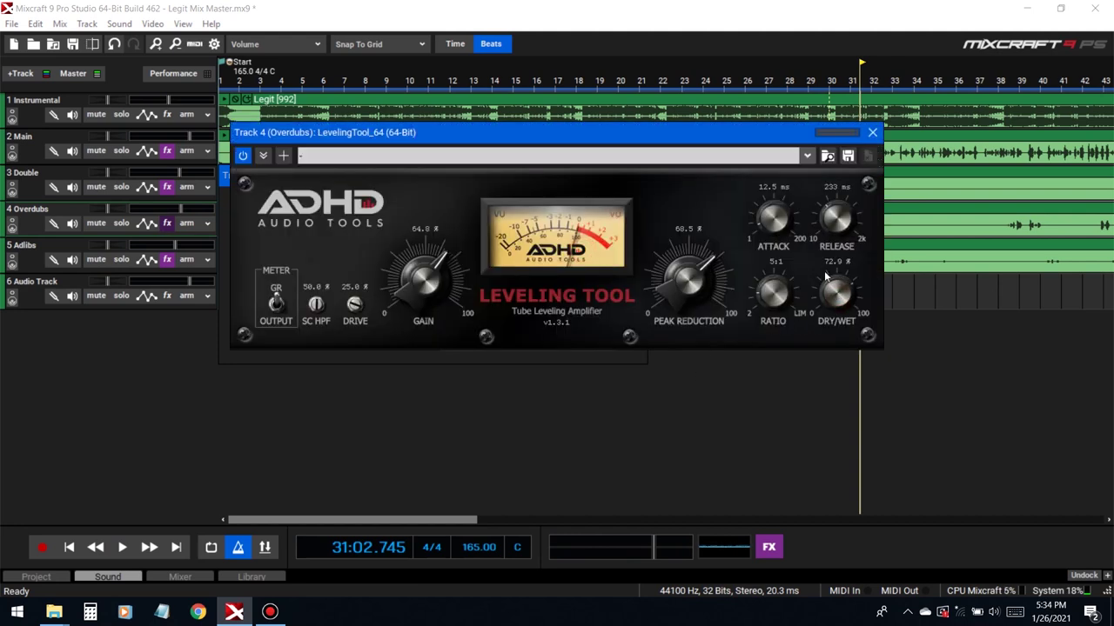
left_click(832, 295)
key("space")
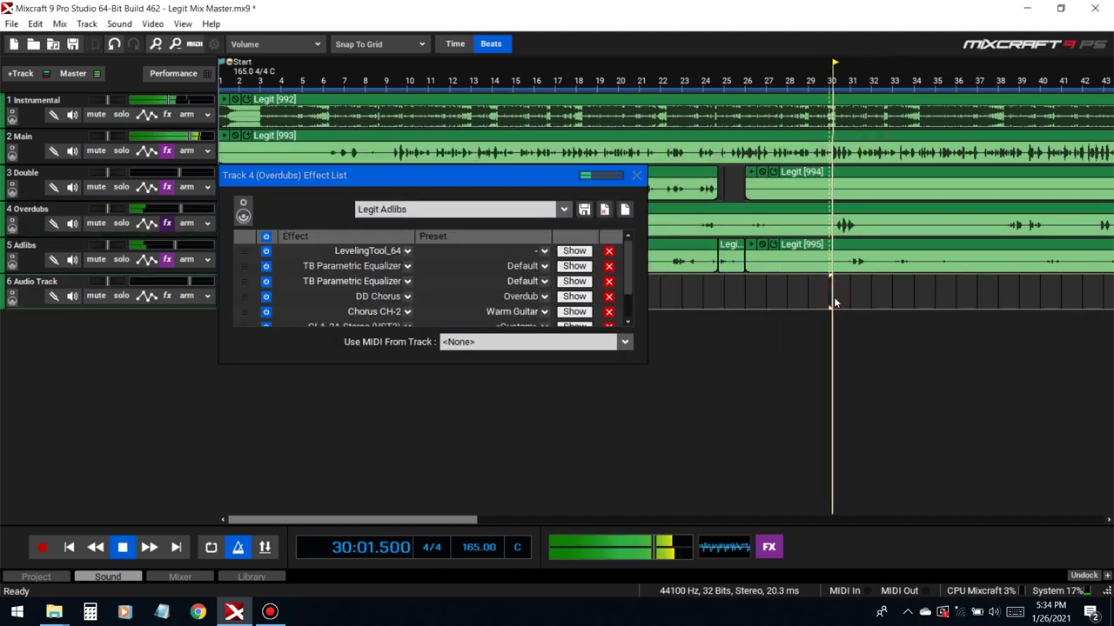
key("space")
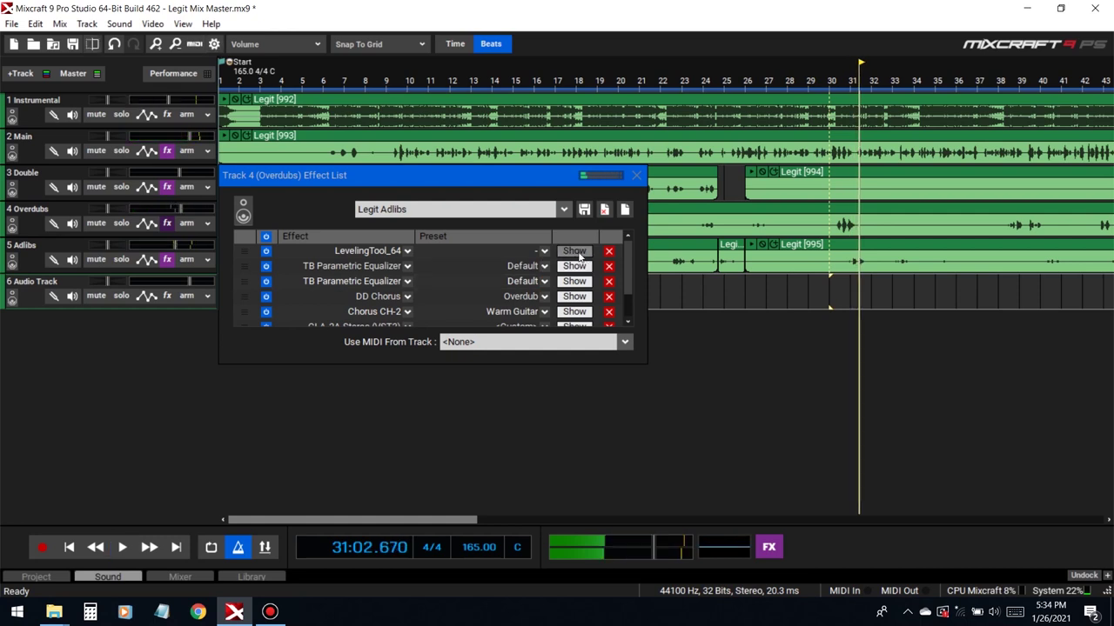
Set the Overdubs' LevelingTool_64 peak reduction to 69.8% and drive to 35.9%, lengthen its release slightly, and replay the mix from bar 30
left_click(574, 250)
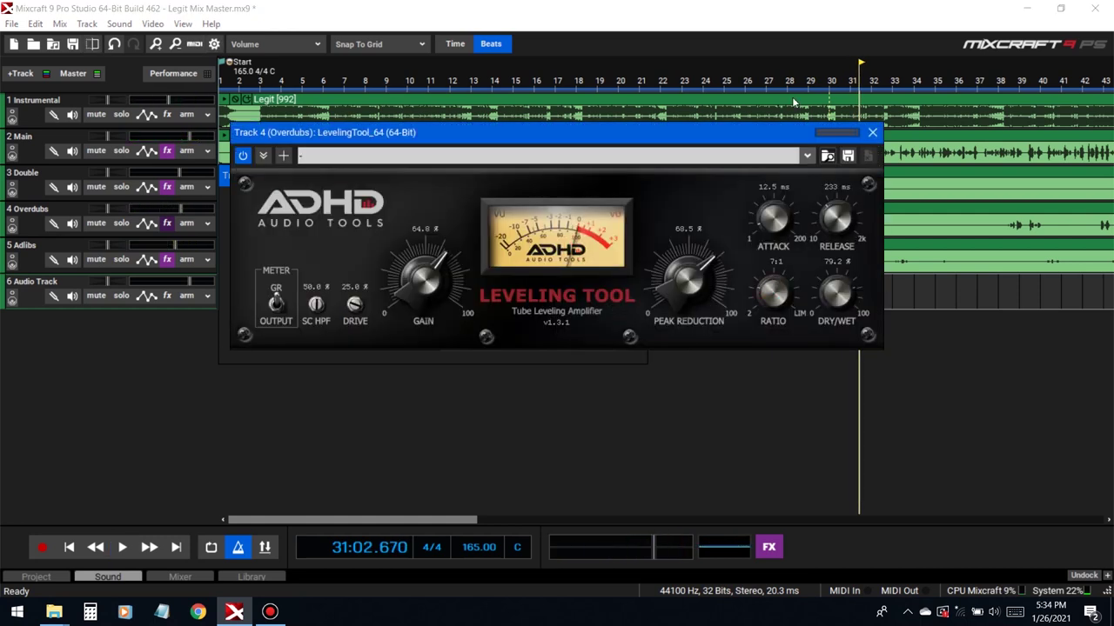
left_click_drag(780, 133, 707, 124)
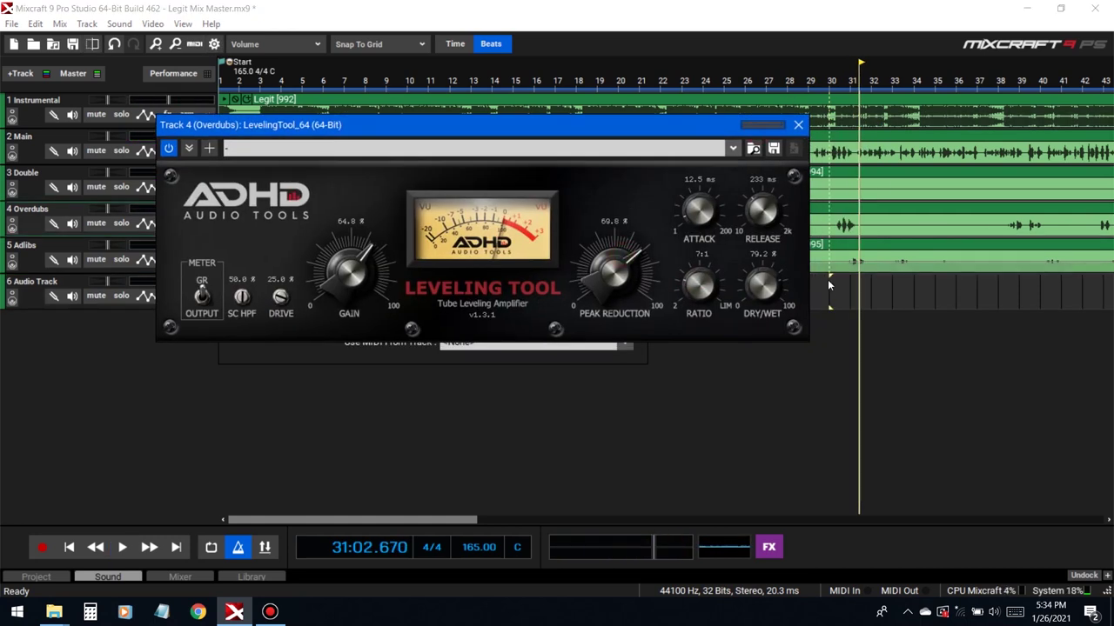
key("space")
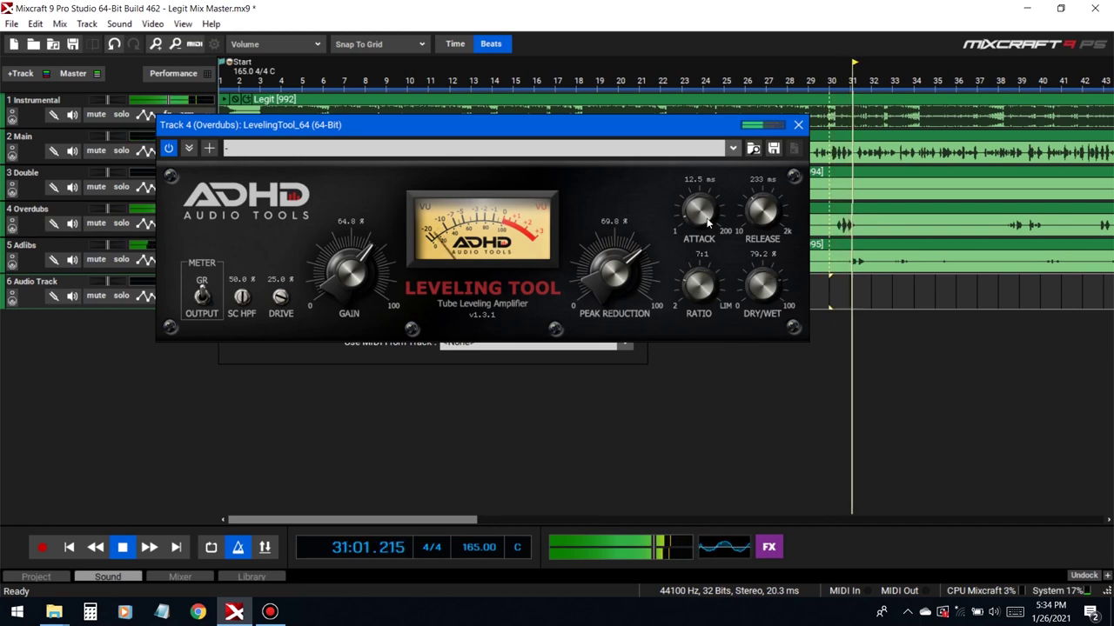
left_click(840, 293)
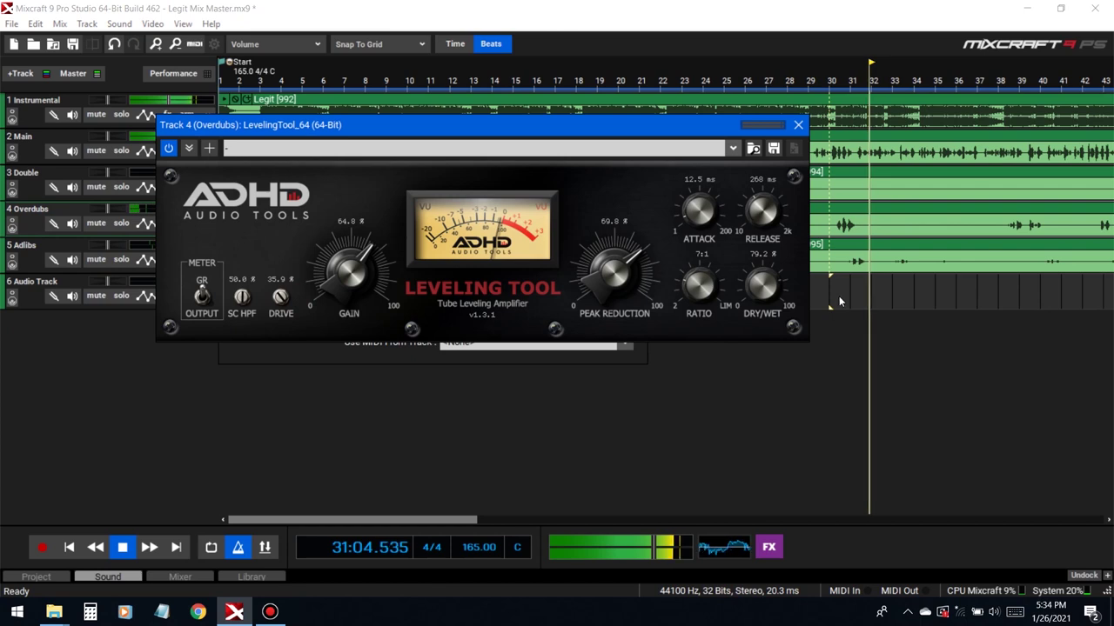
left_click(837, 298)
left_click(797, 125)
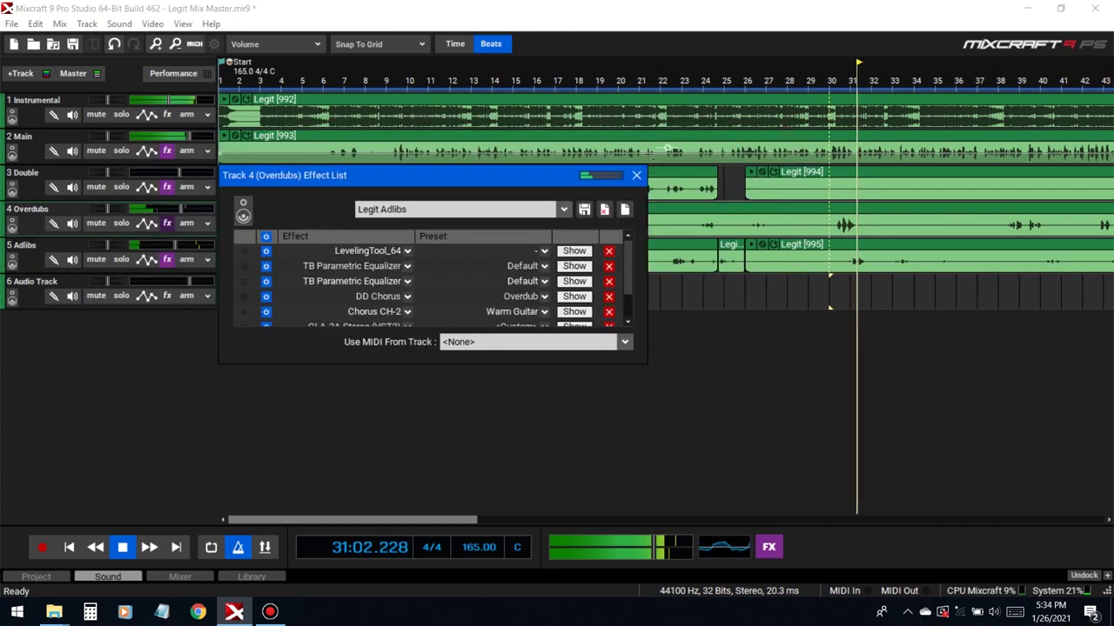
left_click(636, 175)
key("space")
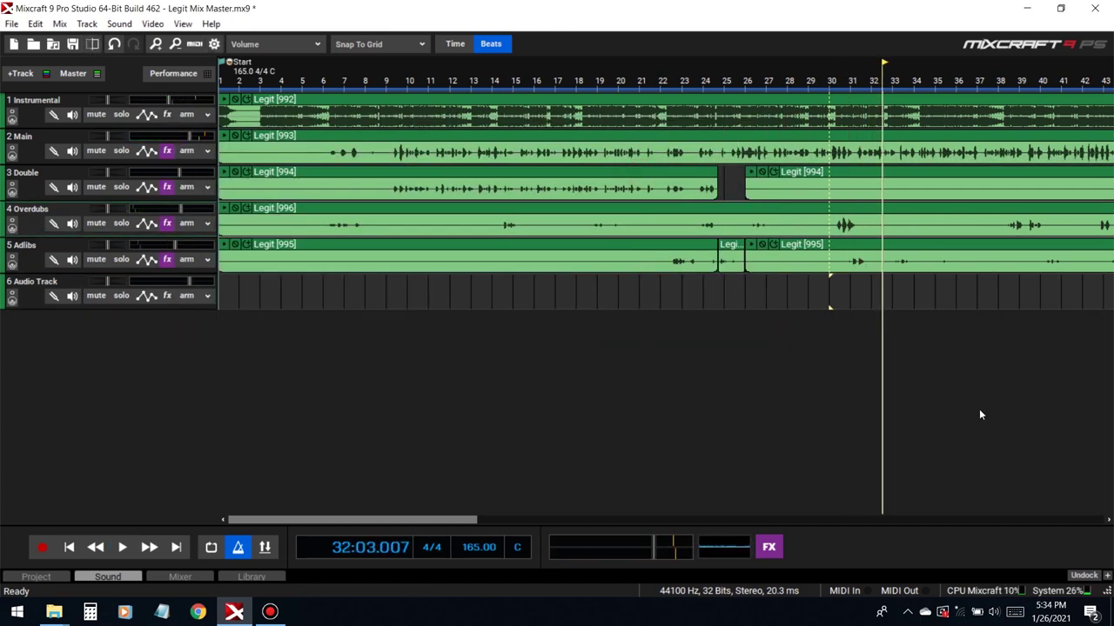
Add DD Gate after CLA-2A Stereo in the Overdubs effect chain
left_click(169, 225)
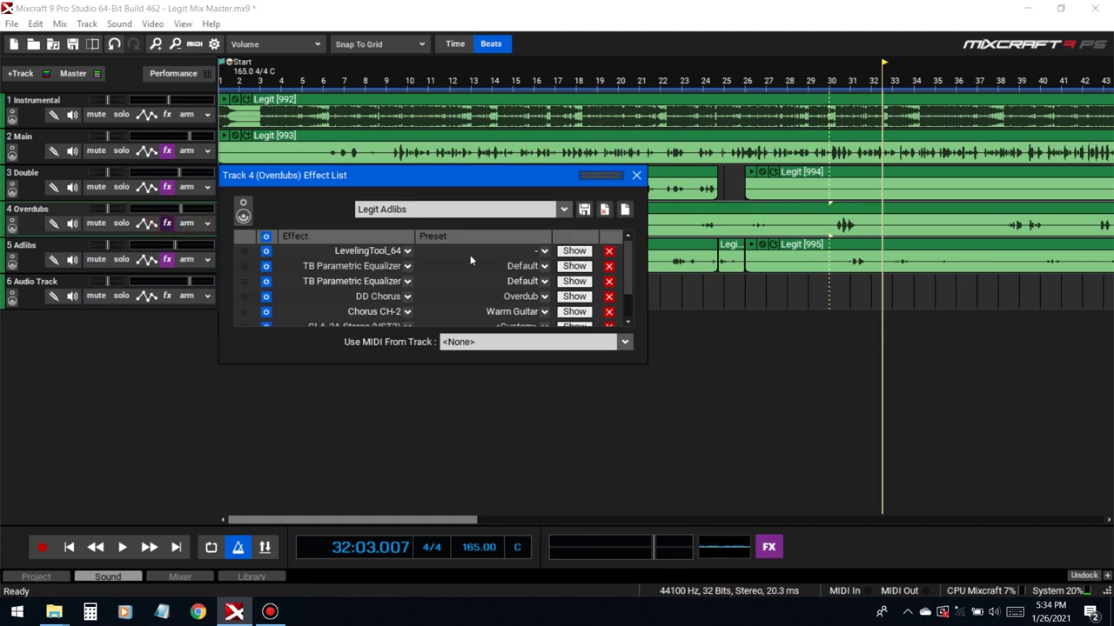
scroll(477, 275, "down", 1)
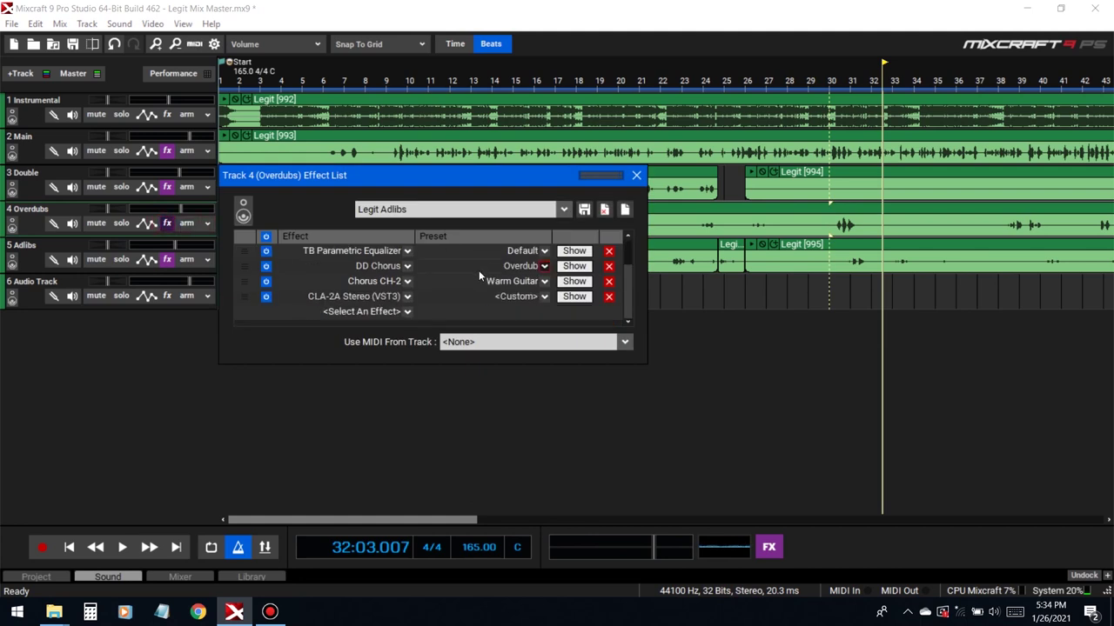
left_click(381, 312)
type("dd g")
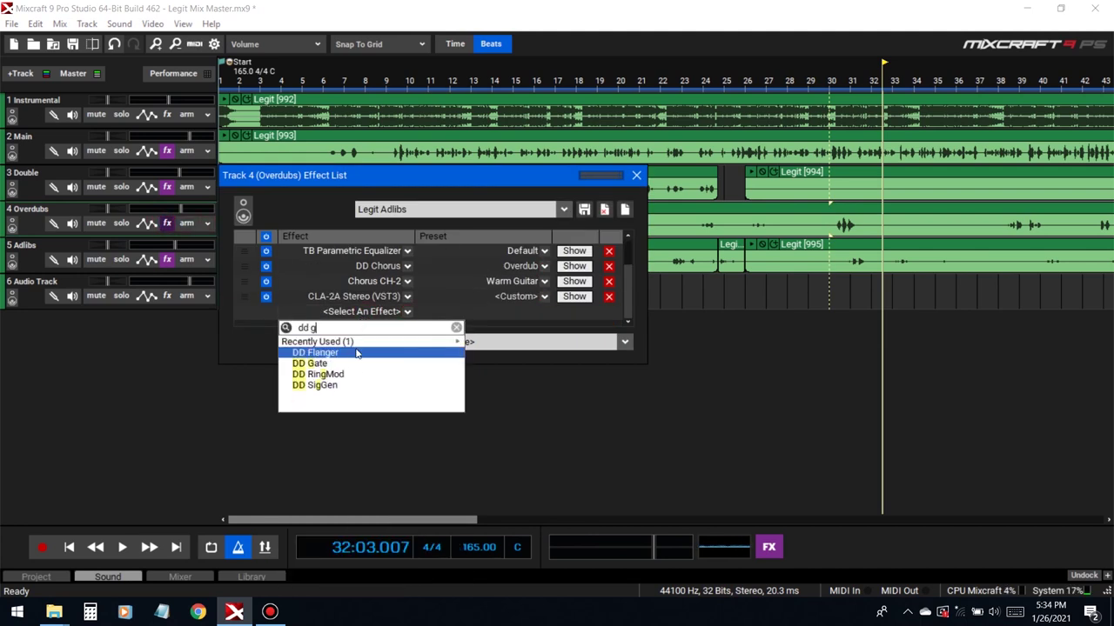
left_click(361, 363)
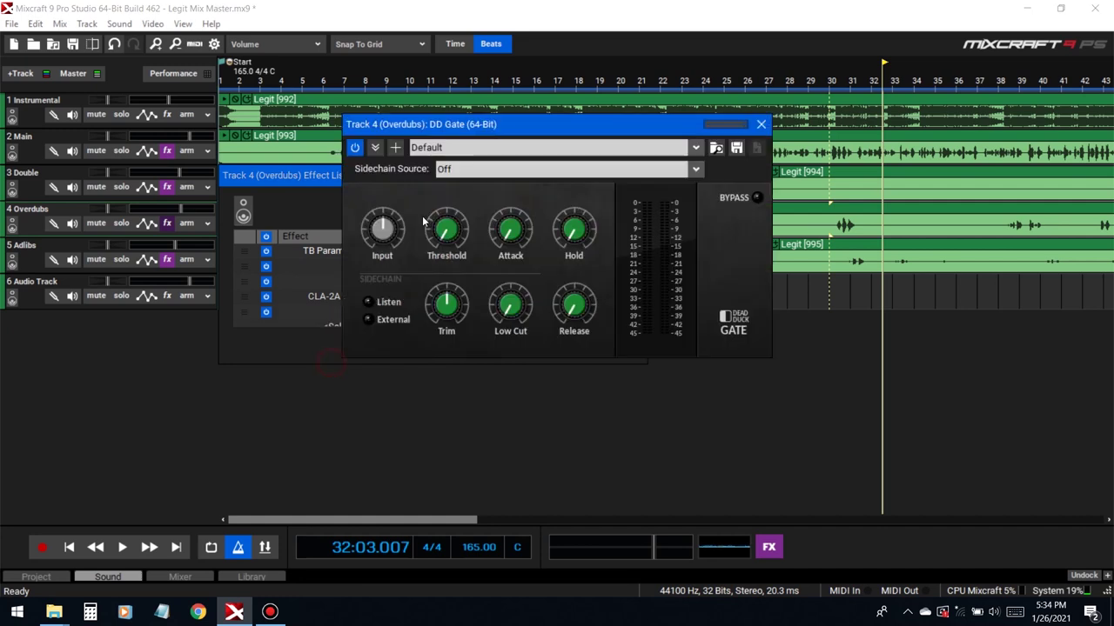
Raise DD Gate's threshold and hold and reduce its trim slightly while auditioning the soloed Overdubs from bars 29, 30 and 38
left_click(805, 285)
key("space")
key("s")
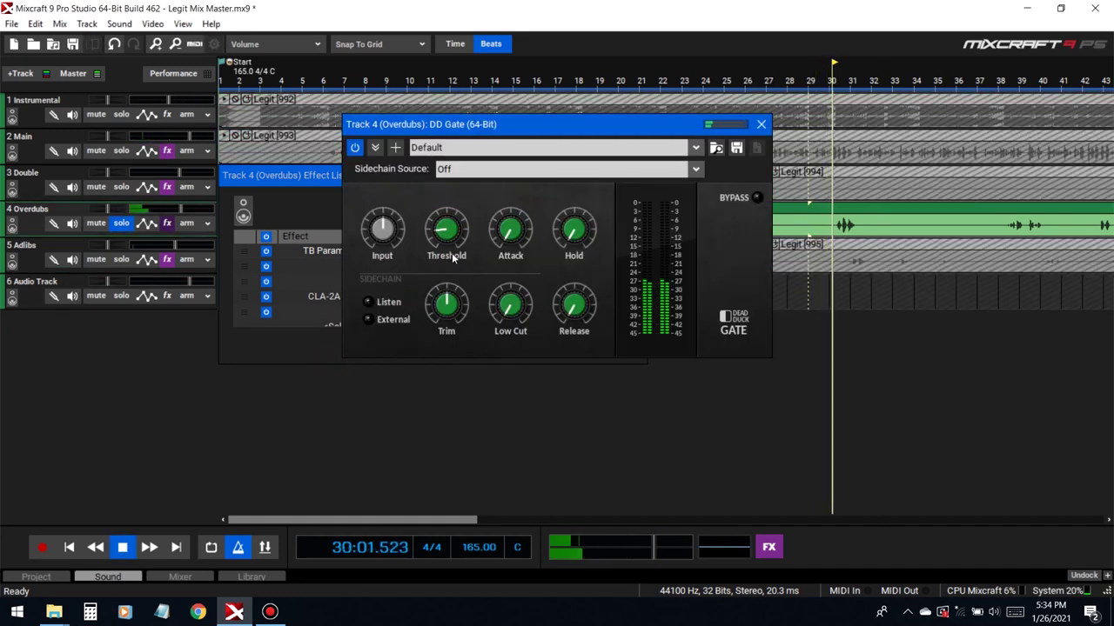
left_click_drag(446, 229, 447, 215)
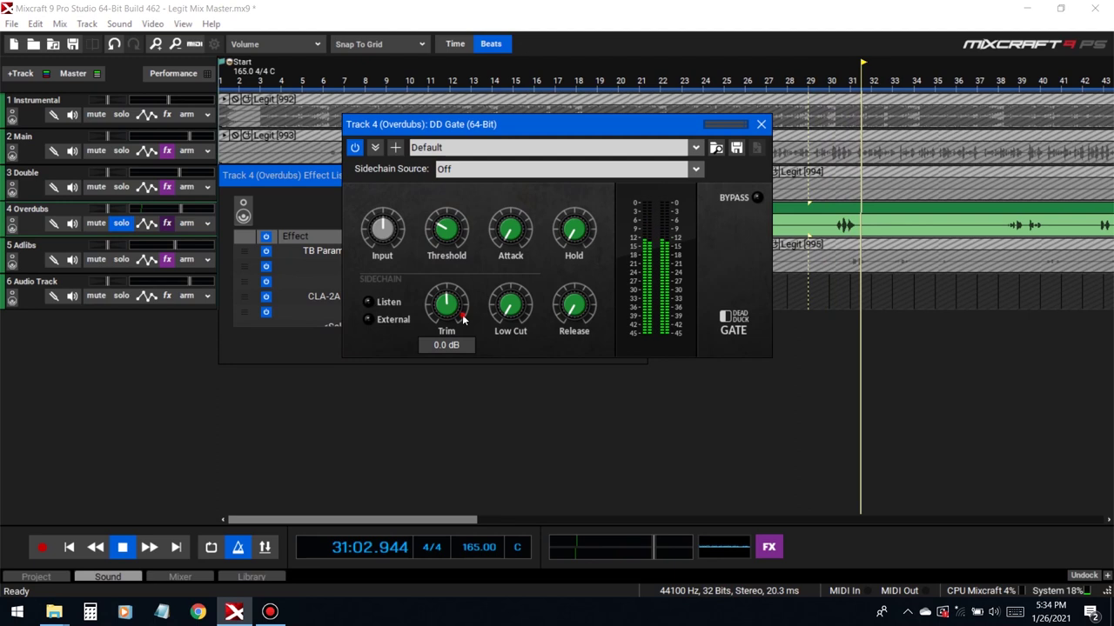
left_click(827, 291)
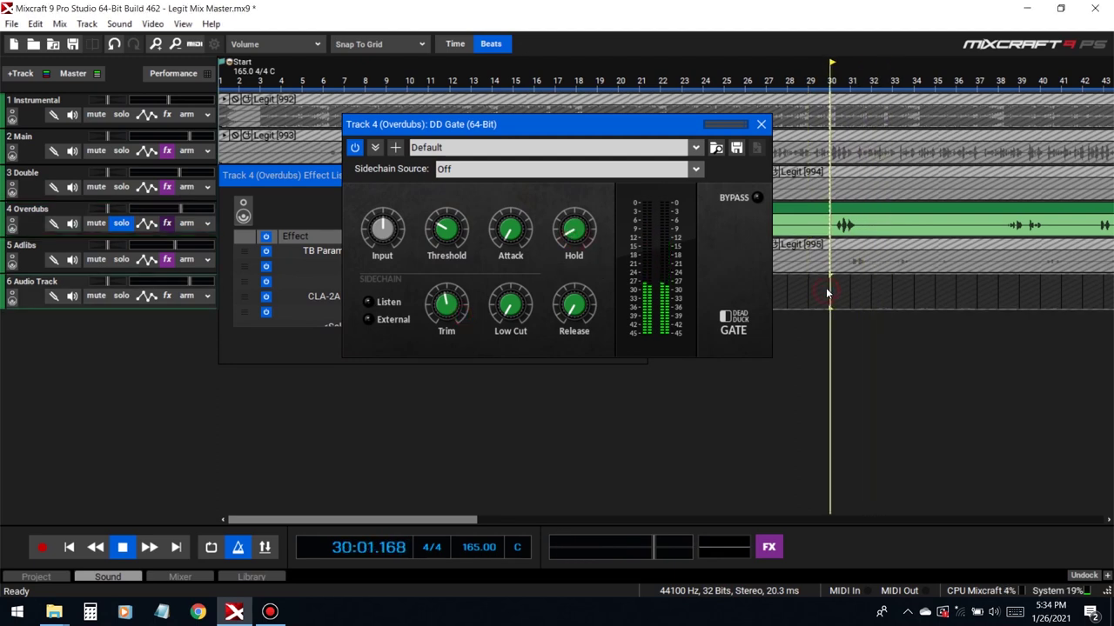
left_click(998, 281)
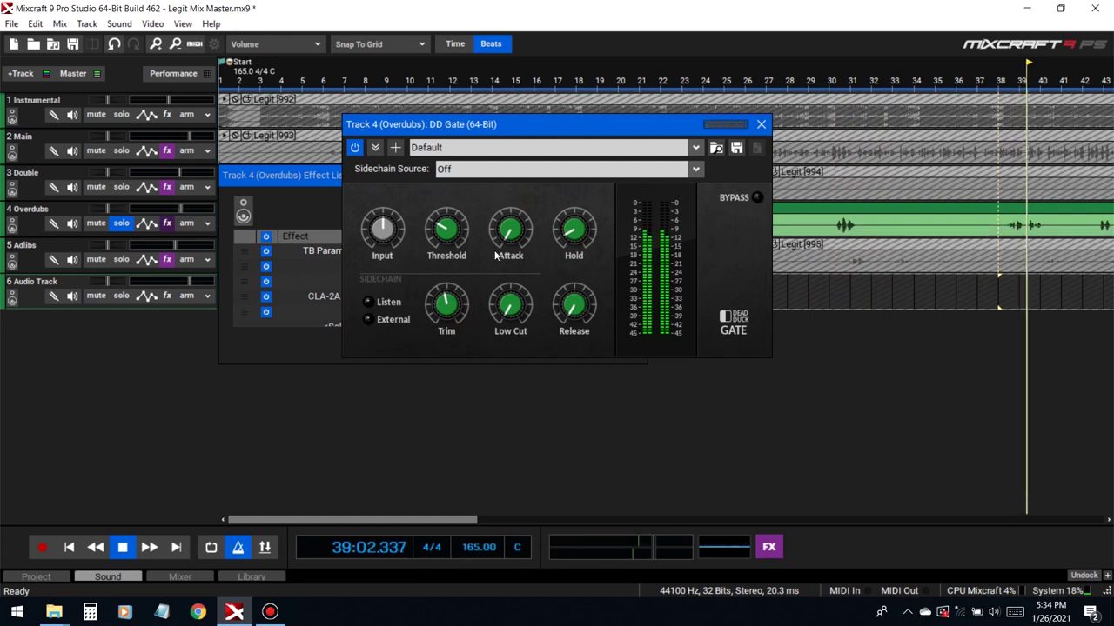
key("space")
Unsolo the Overdubs, close its effect windows, and lower the track's volume to about -6.3 dB while playing the mix from bar 30
left_click(122, 225)
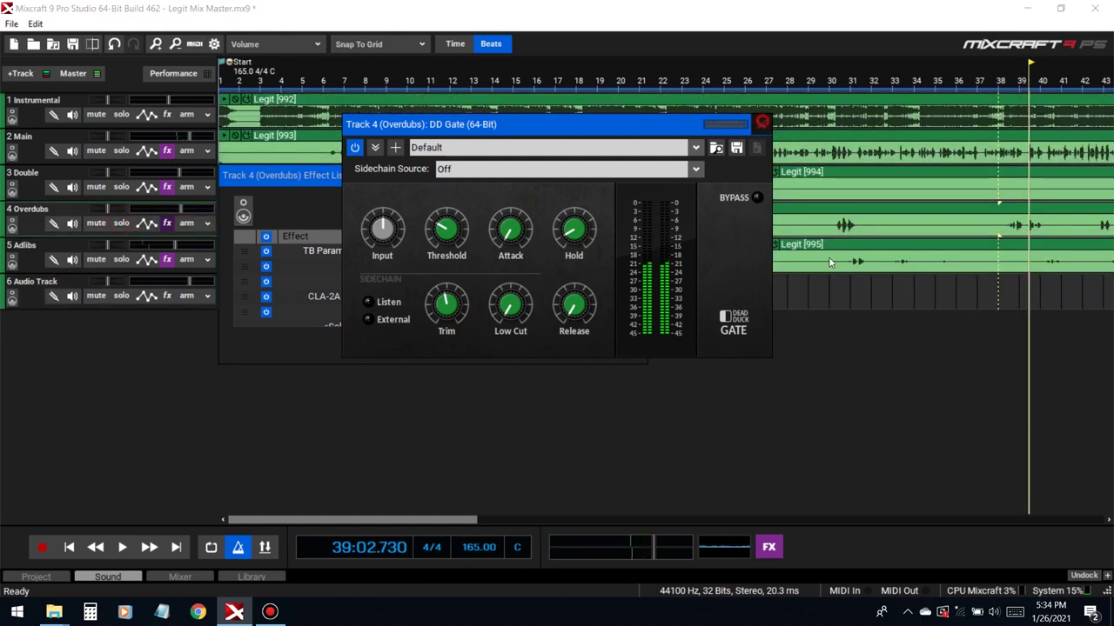
left_click(760, 124)
key("space")
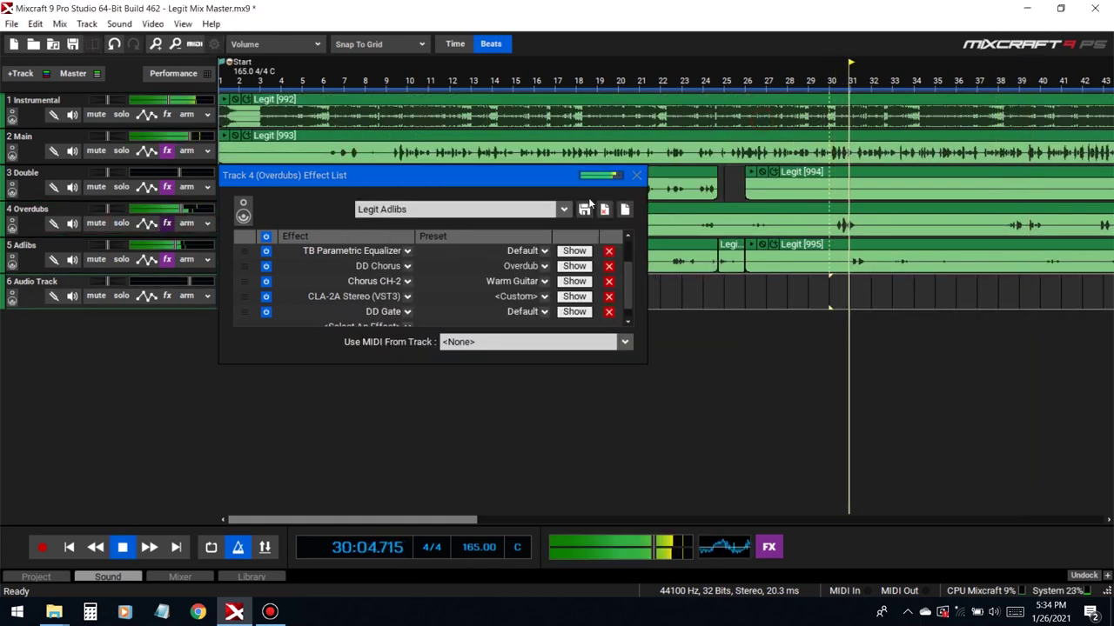
left_click(636, 175)
left_click_drag(180, 206, 172, 206)
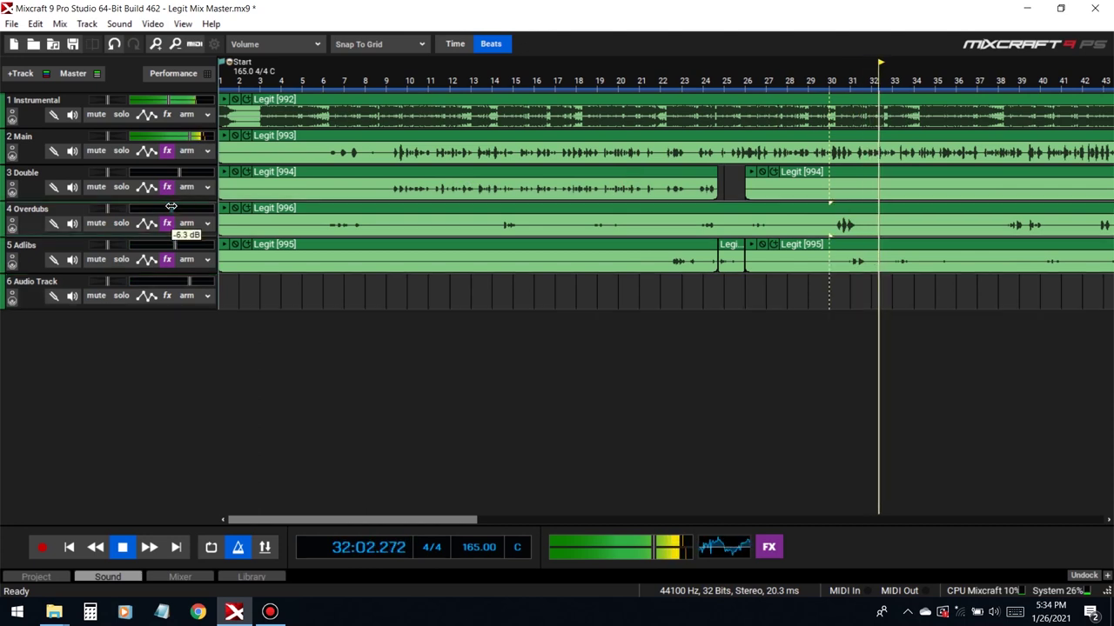
left_click(832, 287)
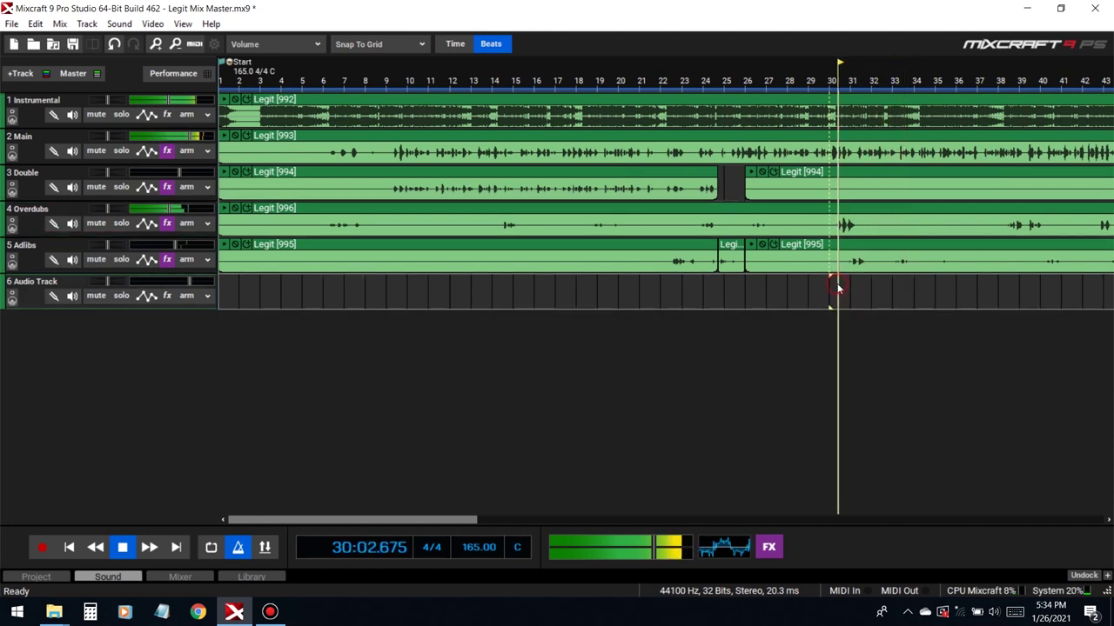
Move DD Gate above CLA-2A Stereo in the Overdubs effect chain and replay the mix from bar 30
left_click(170, 224)
scroll(255, 311, "down", 2)
left_click_drag(246, 313, 246, 298)
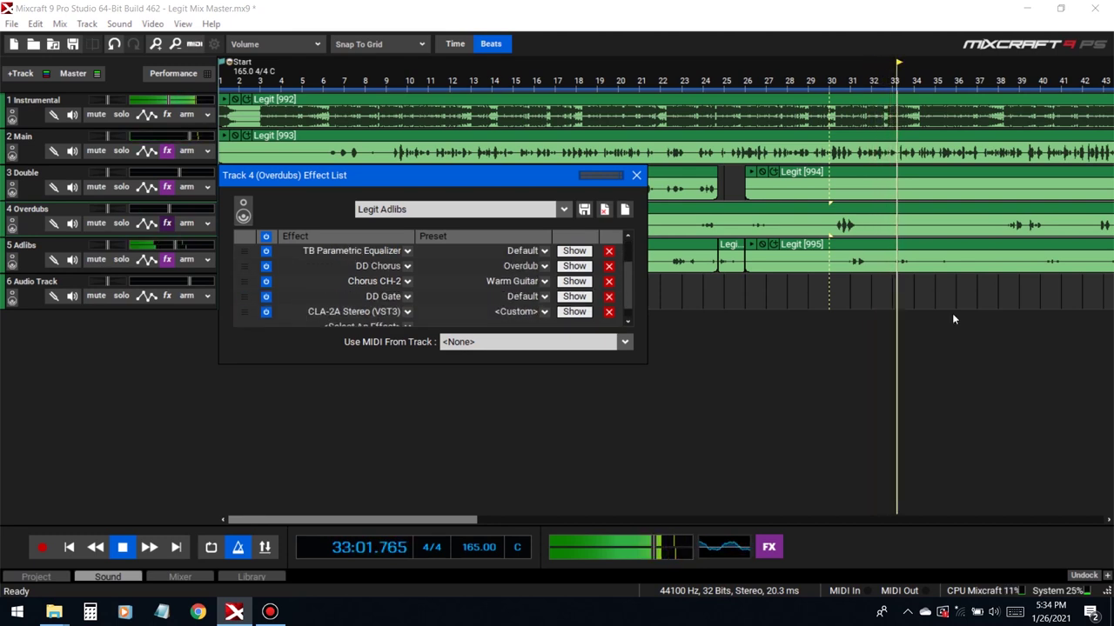
left_click(832, 290)
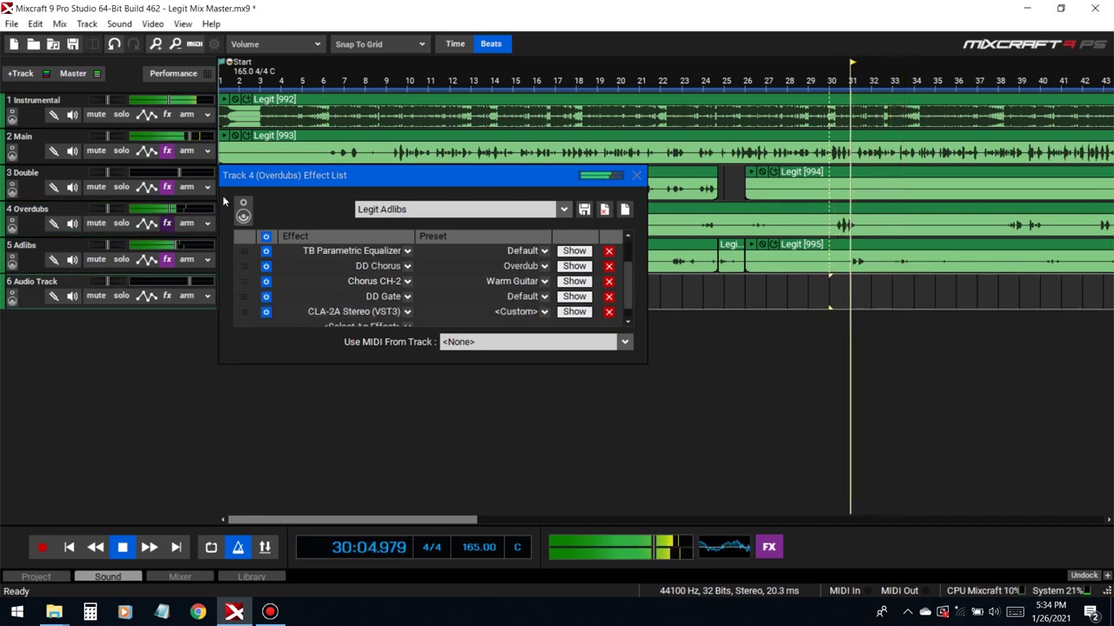
Move DD Gate below CLA-2A Stereo in the Overdubs effect chain, comparing it soloed and in the mix from bar 30, and close the list
left_click(121, 223)
left_click(835, 288)
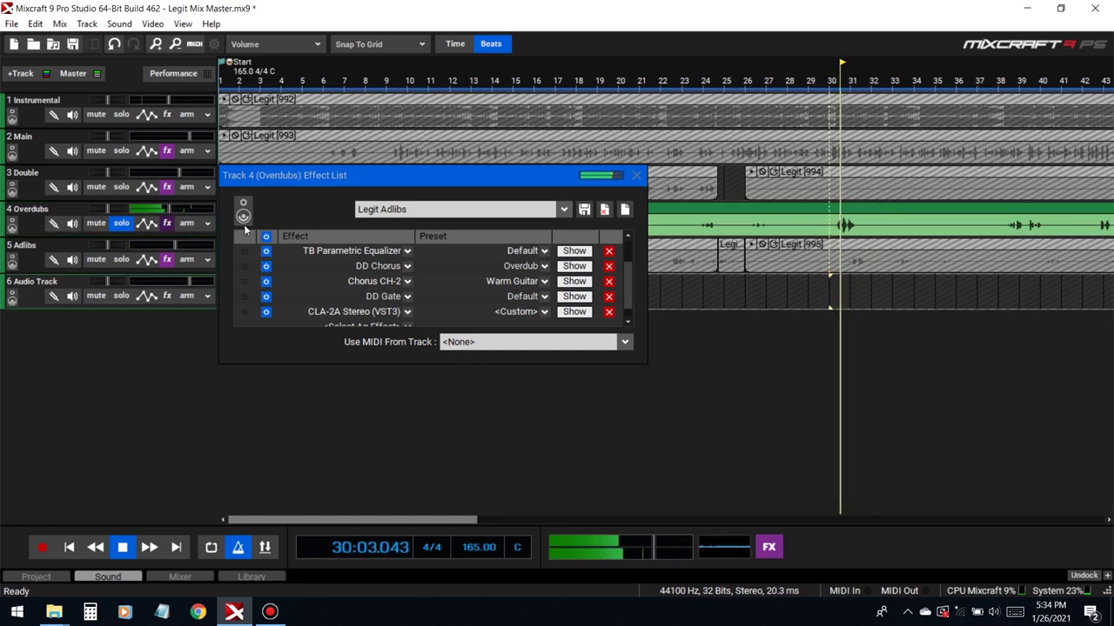
left_click_drag(247, 297, 336, 325)
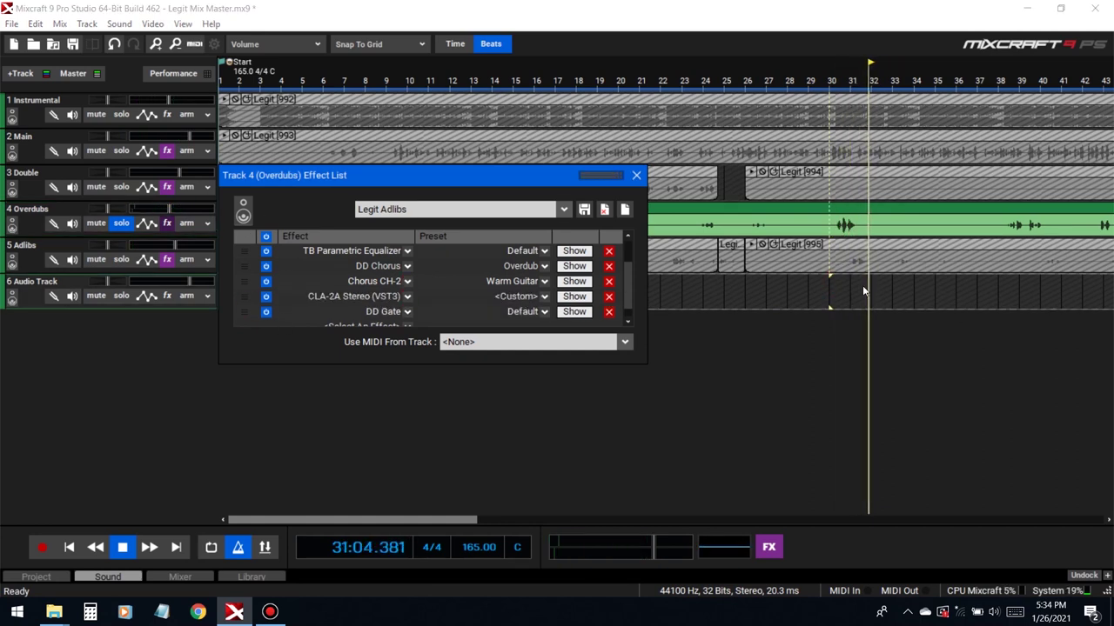
left_click(833, 282)
left_click(121, 223)
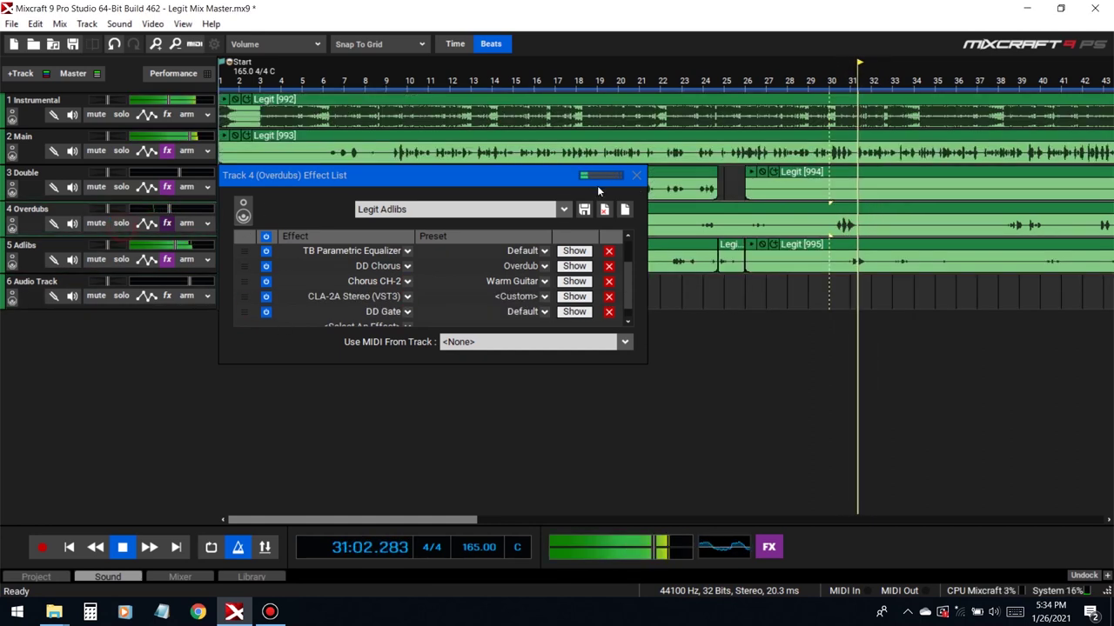
left_click(636, 175)
Audition the mix at bars 38, 43, 49, 56 and 59, raising the Overdubs volume to about -5.3 dB
scroll(619, 292, "down", 2)
left_click(618, 287)
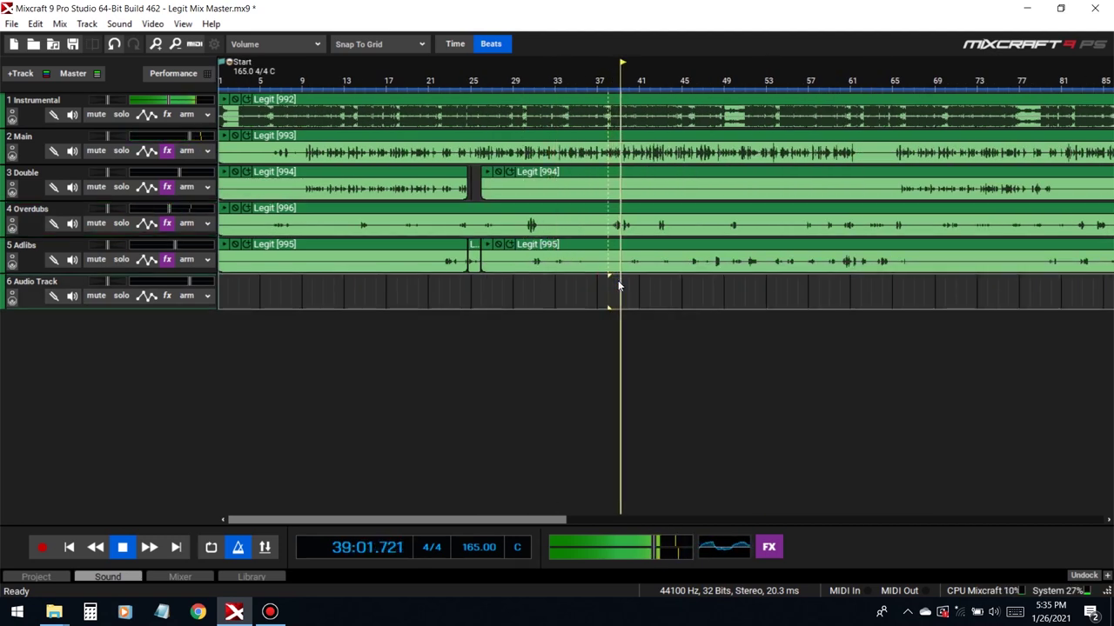
left_click(663, 298)
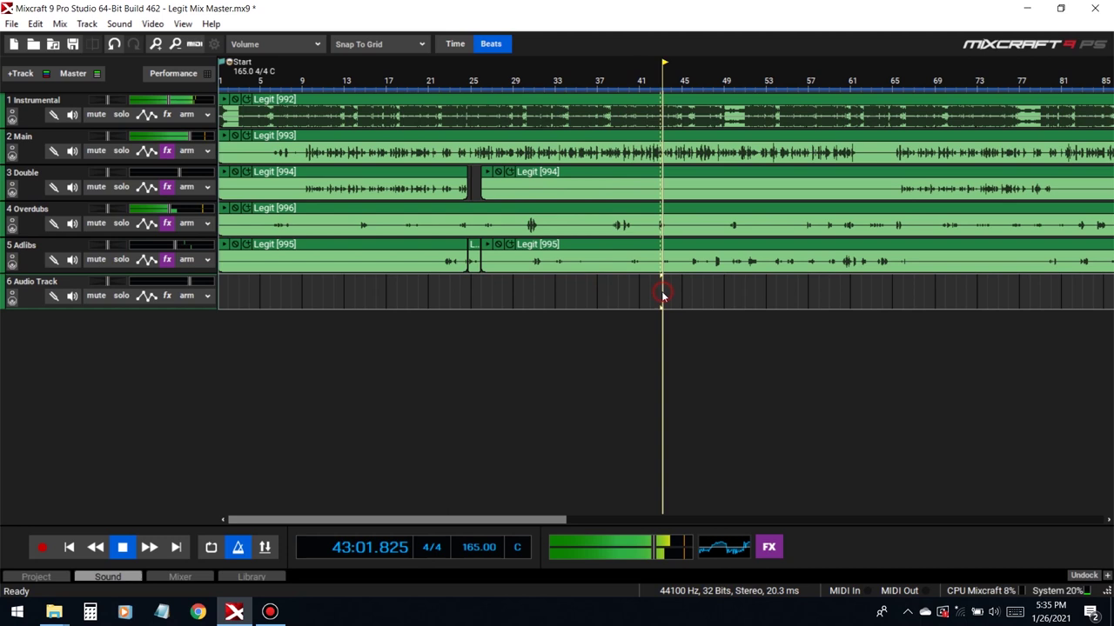
left_click(726, 299)
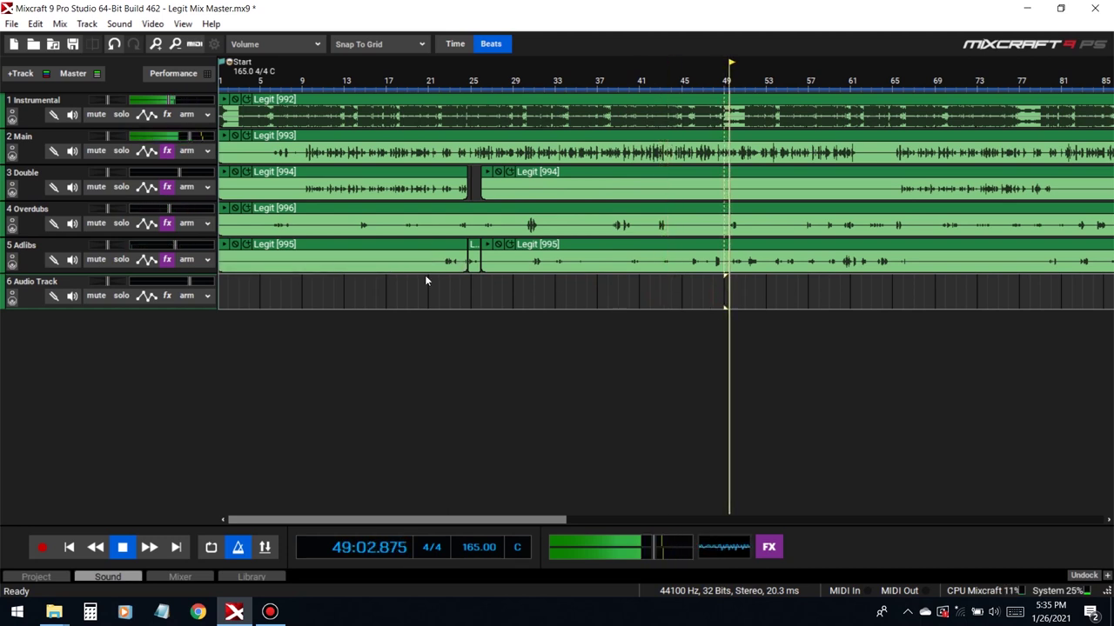
mouse_move(172, 210)
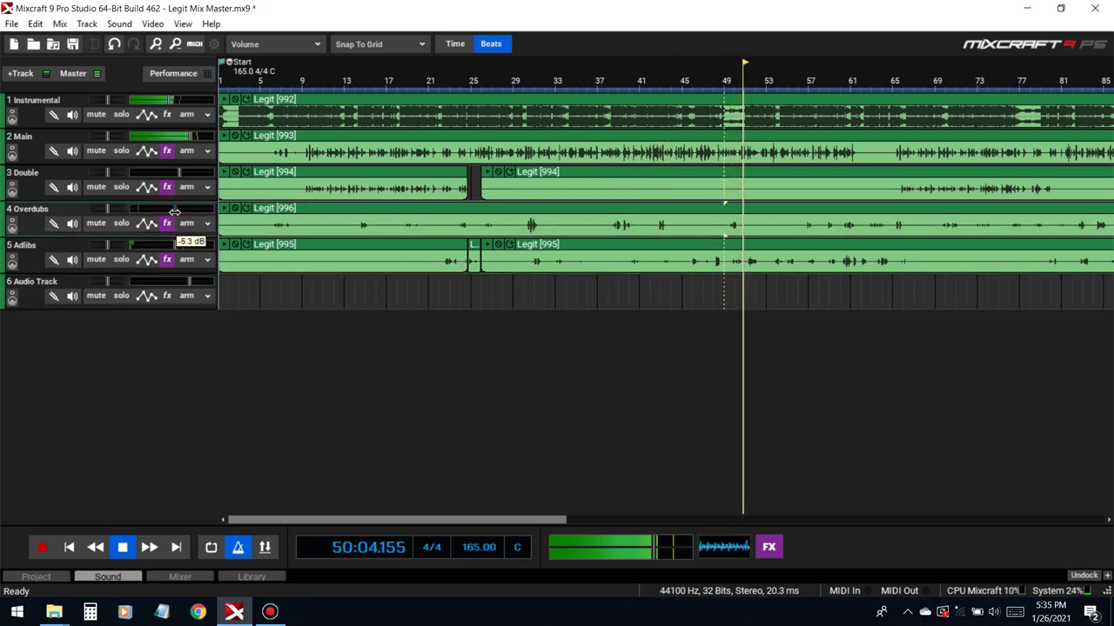
left_click(802, 289)
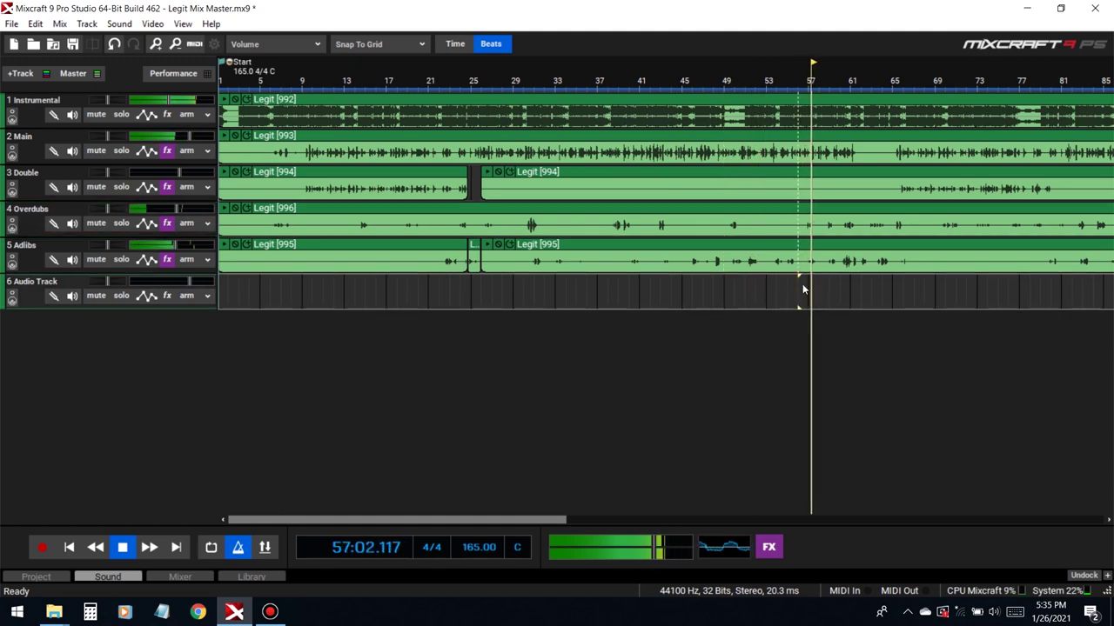
left_click(832, 288)
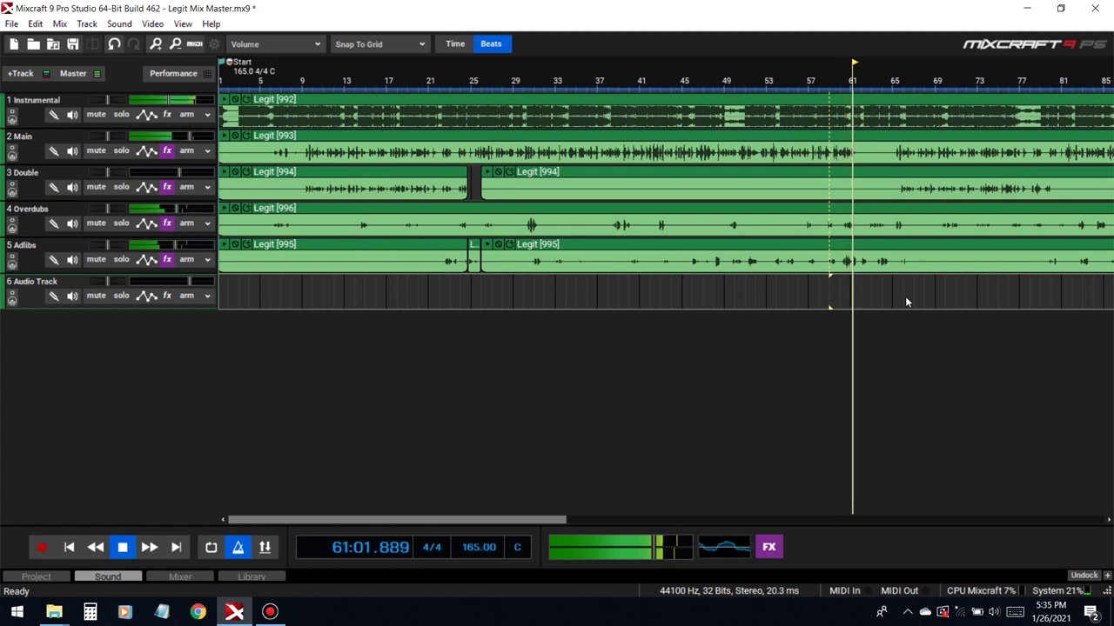
Audition from bar 61, split the Overdubs clip at bar 62 beat 3 and bar 64 beat 2, and move that section to the empty Audio Track
key("space")
scroll(914, 309, "up", 5)
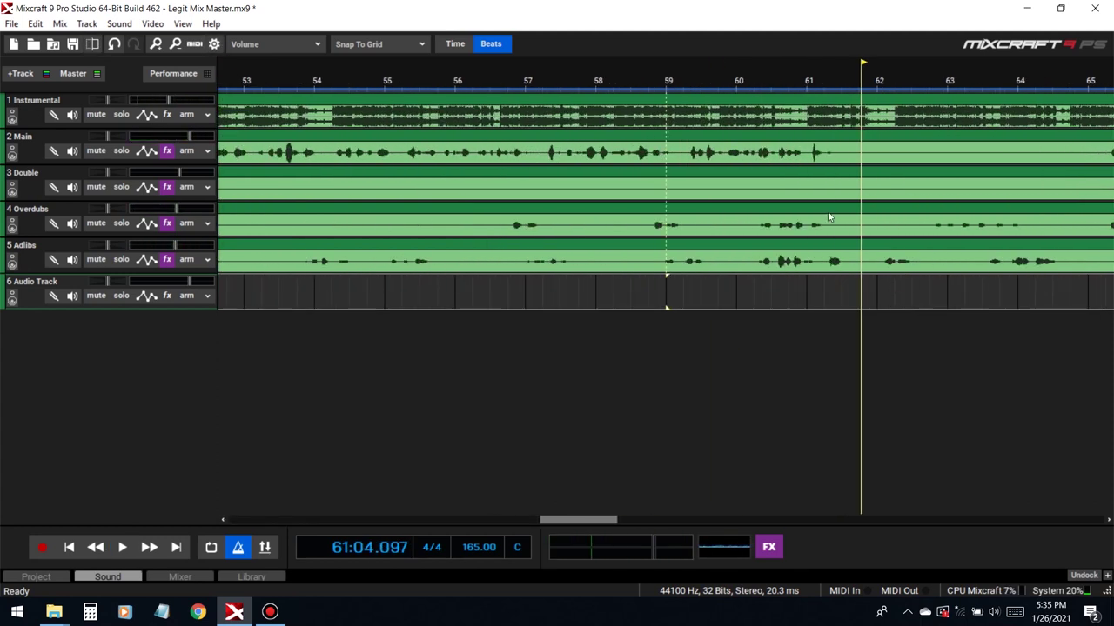
left_click(808, 82)
key("space")
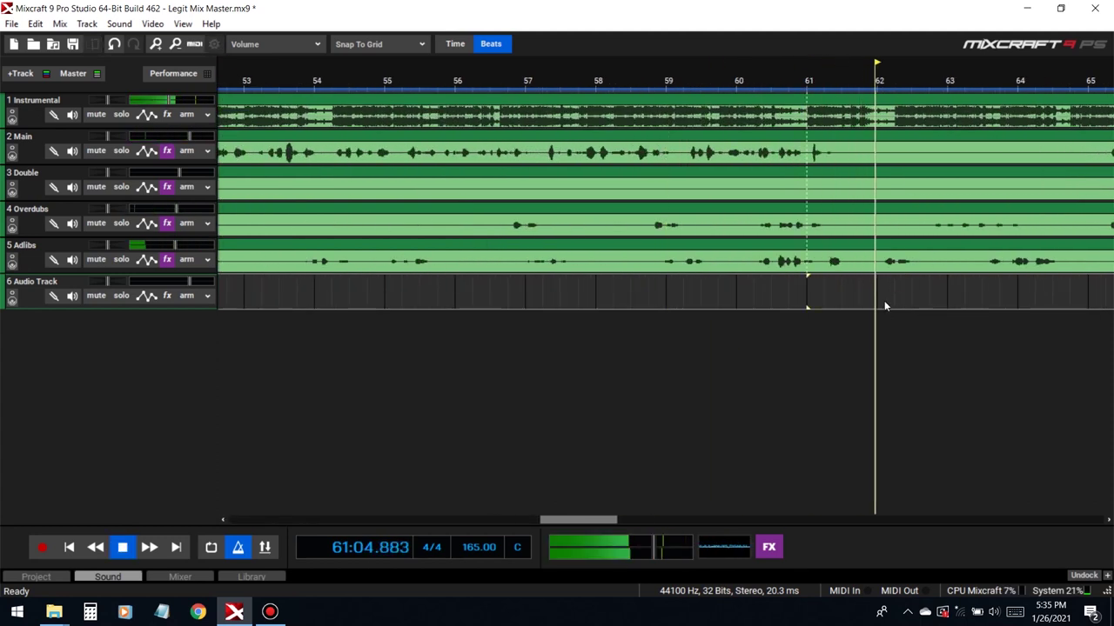
scroll(884, 305, "down", 5)
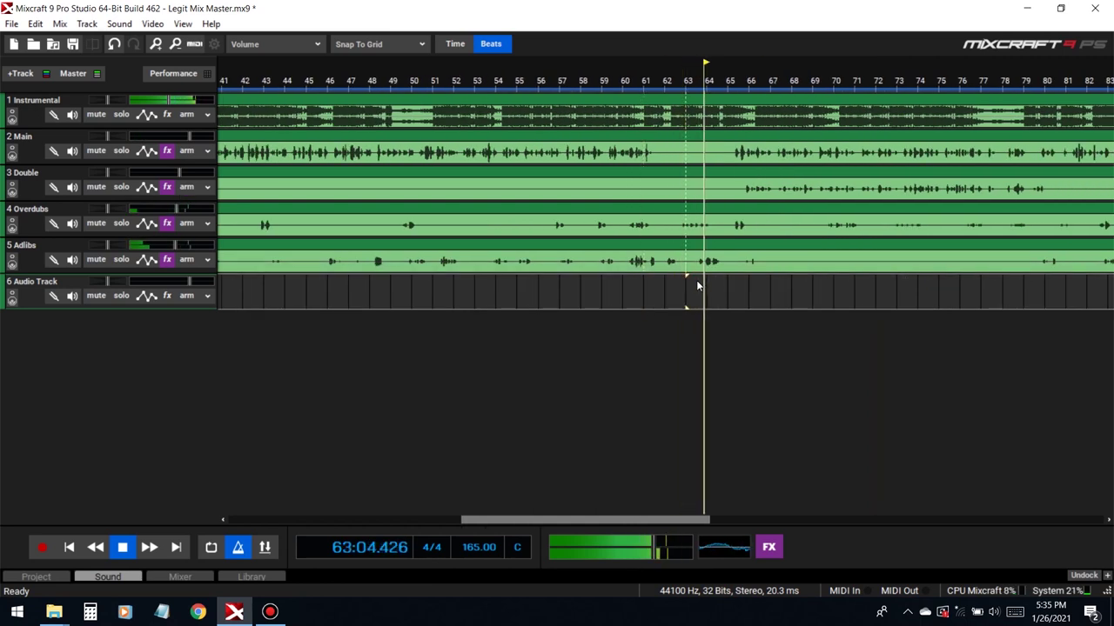
scroll(699, 284, "up", 5)
left_click(563, 222)
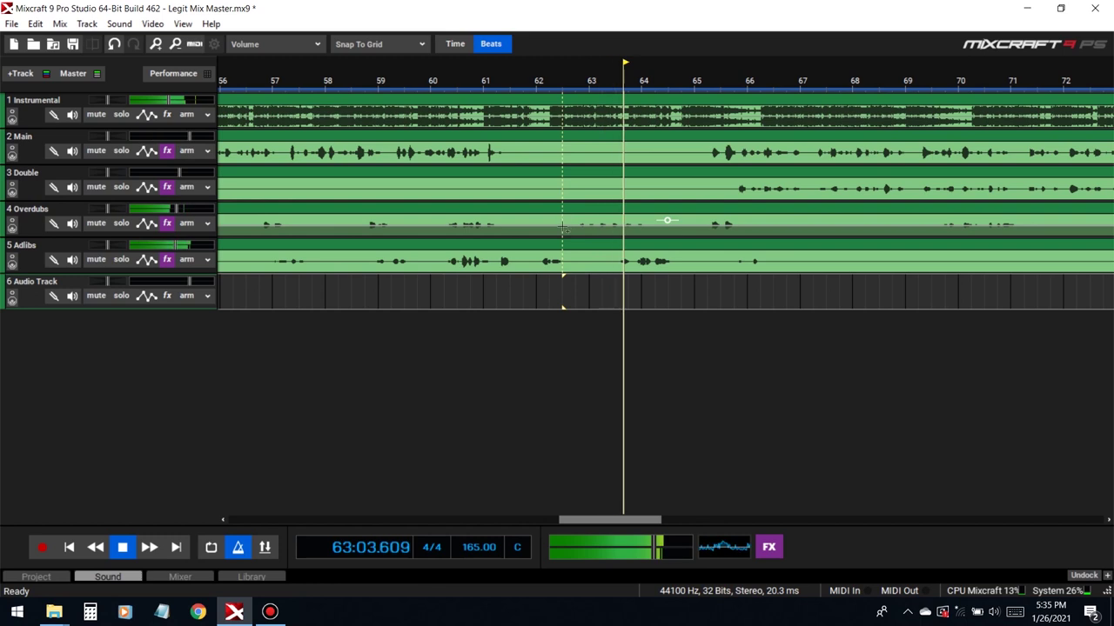
key("space")
key("s")
left_click(642, 218)
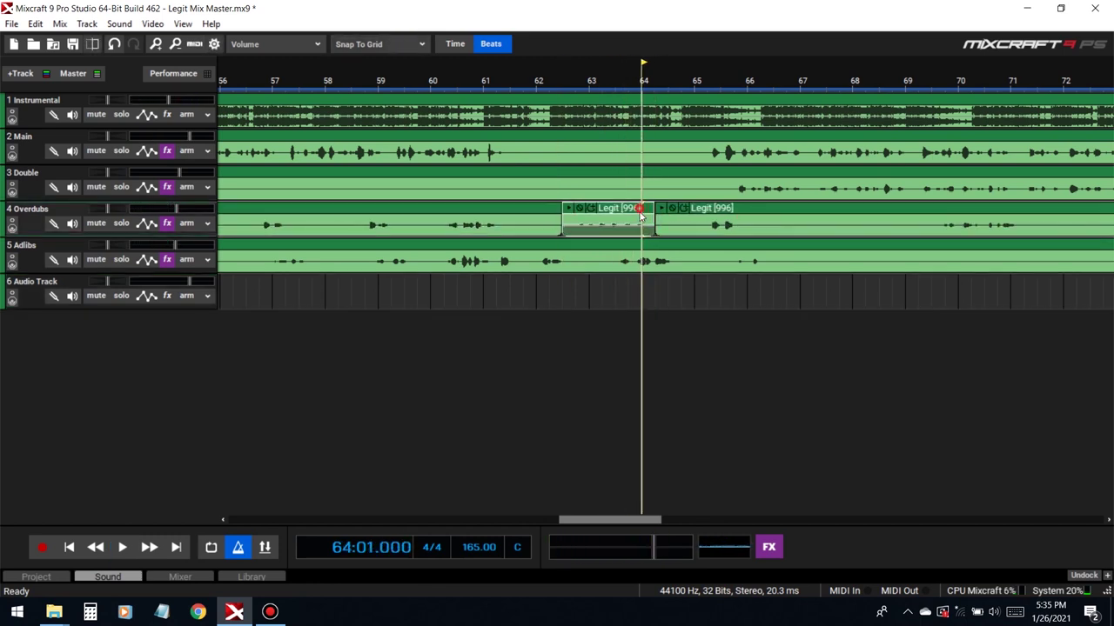
left_click_drag(641, 217, 641, 287)
Split Adlibs at the edges of the moved Overdubs section, place that section on the Adlibs track, and play from bar 62 beat 3
left_click(552, 292)
scroll(686, 316, "up", 2)
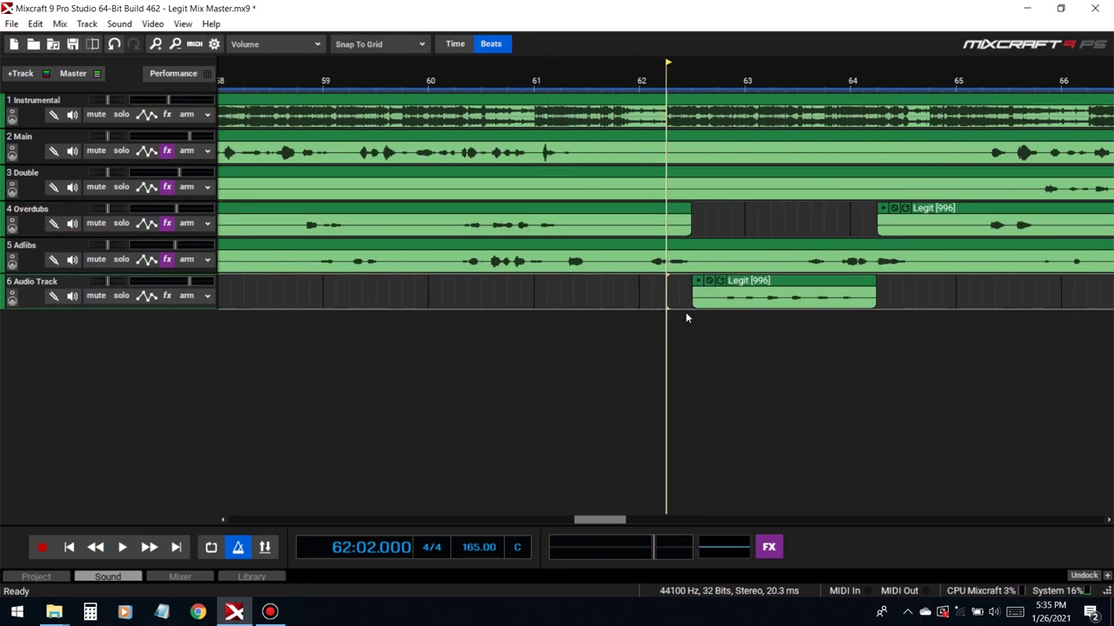
left_click(692, 261)
left_click(875, 261)
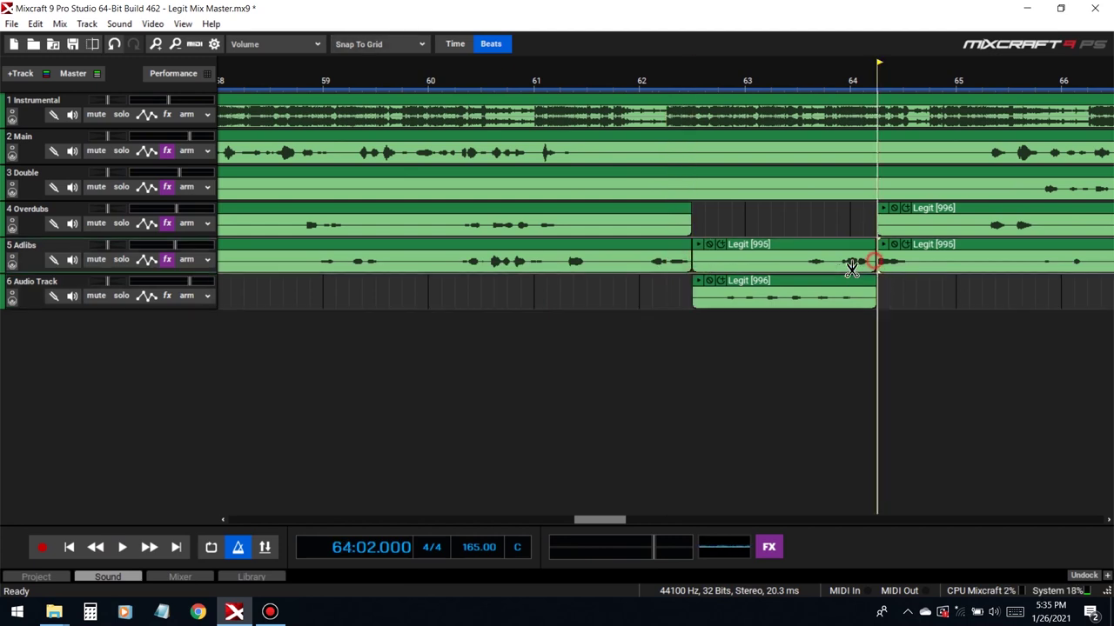
left_click(853, 287)
left_click_drag(851, 292, 851, 256)
left_click_drag(835, 309, 764, 271)
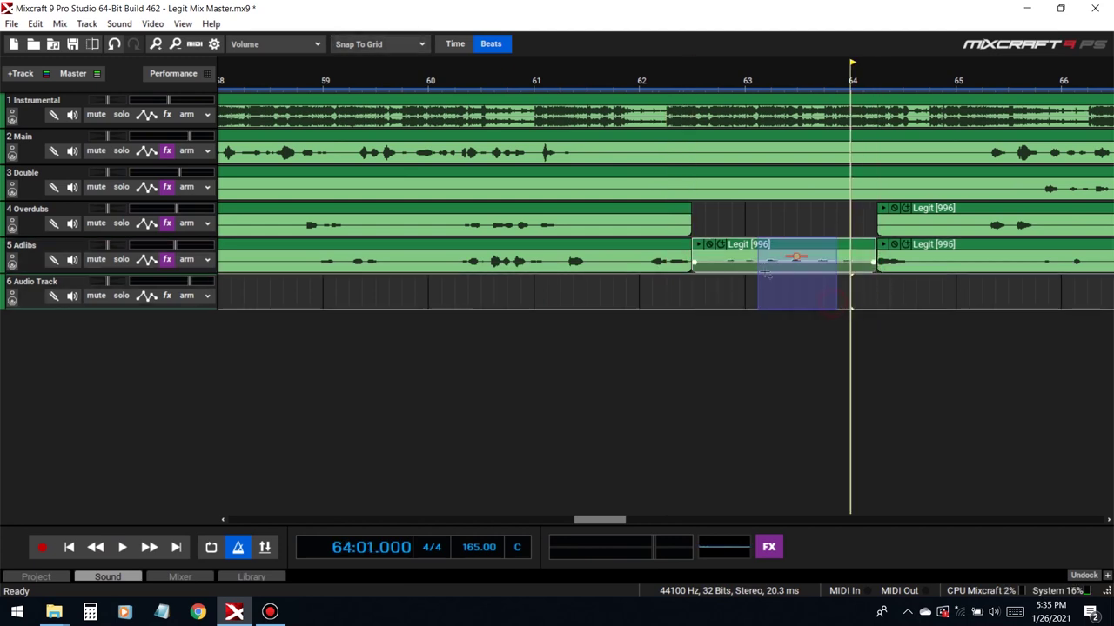
key("Delete")
left_click(696, 286)
key("space")
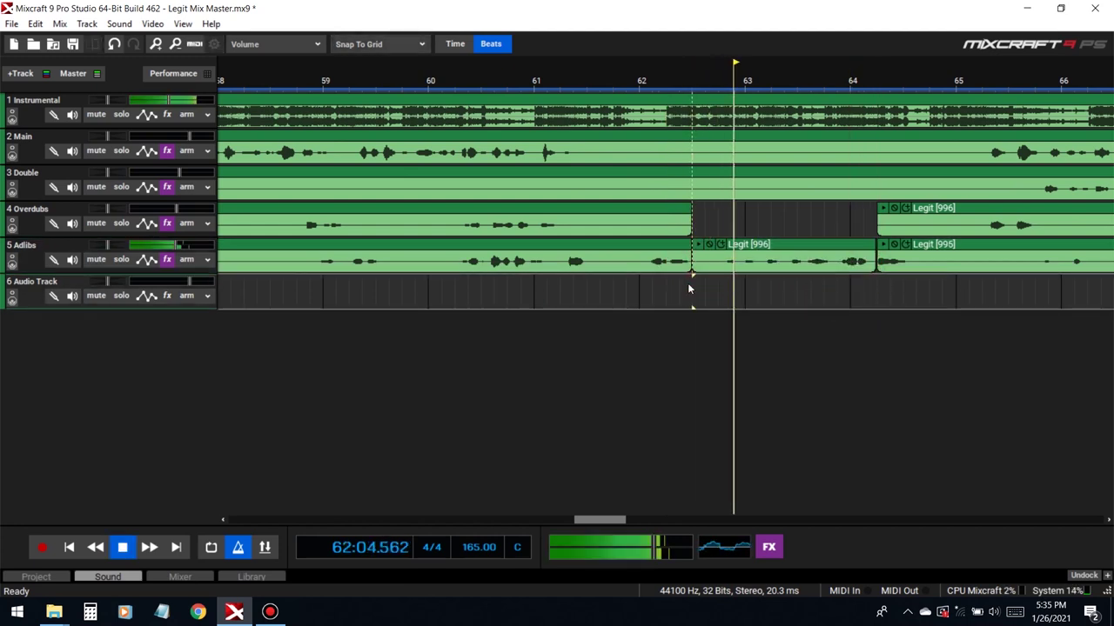
Split the Overdubs clip at bar 65 beat 4 and the Double clip at bar 64 beat 2 and bar 65 beat 4
scroll(703, 275, "down", 4)
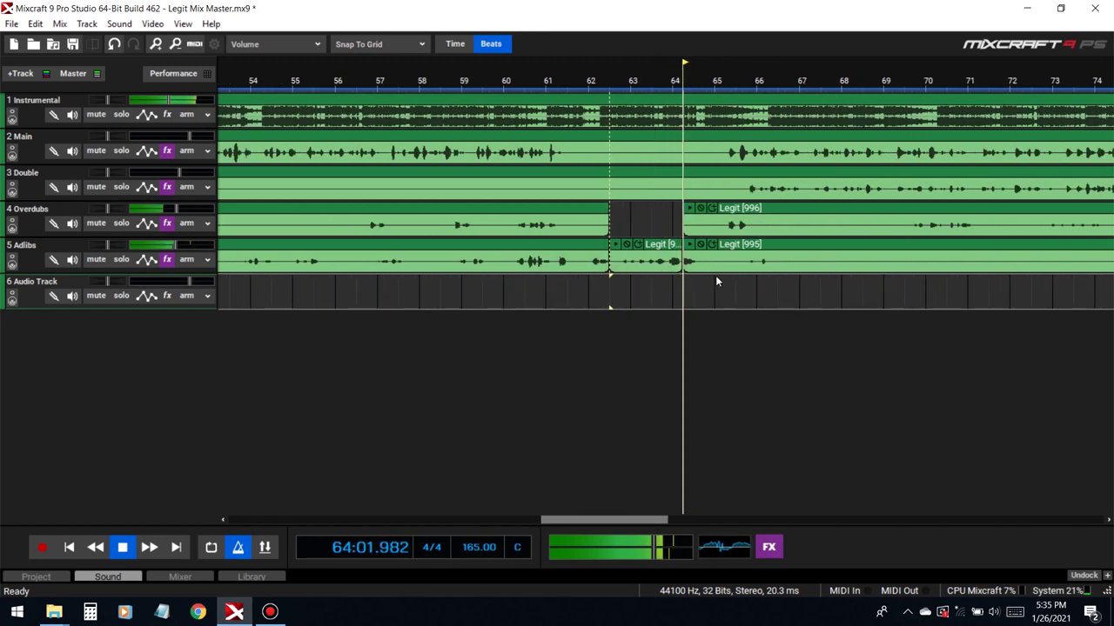
scroll(716, 275, "down", 2)
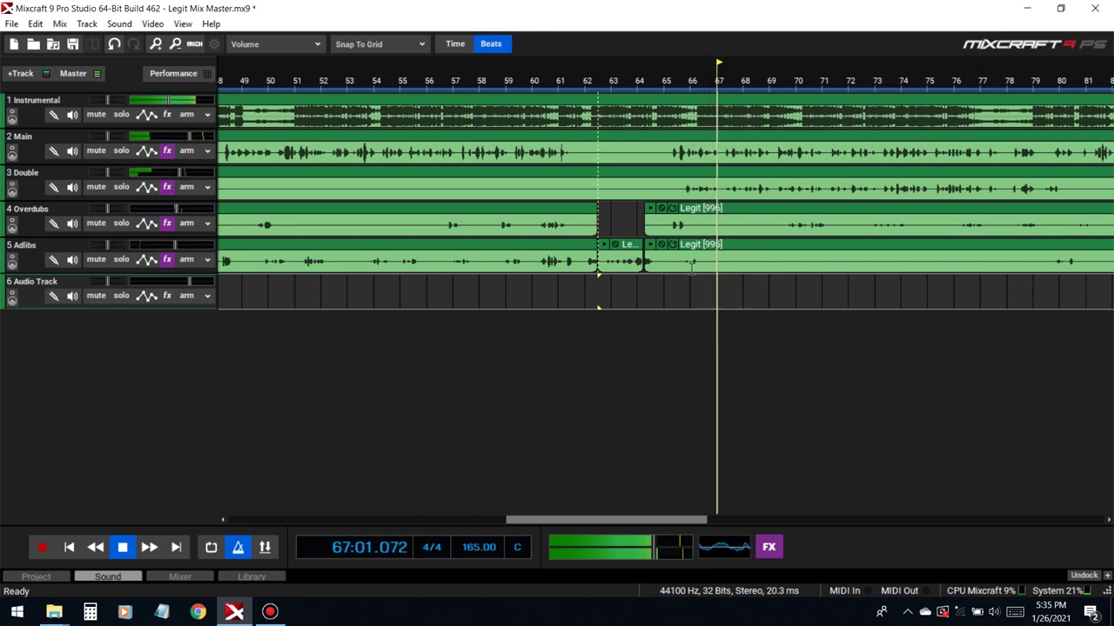
scroll(710, 233, "up", 2)
scroll(709, 233, "up", 2)
left_click(478, 223)
key("s")
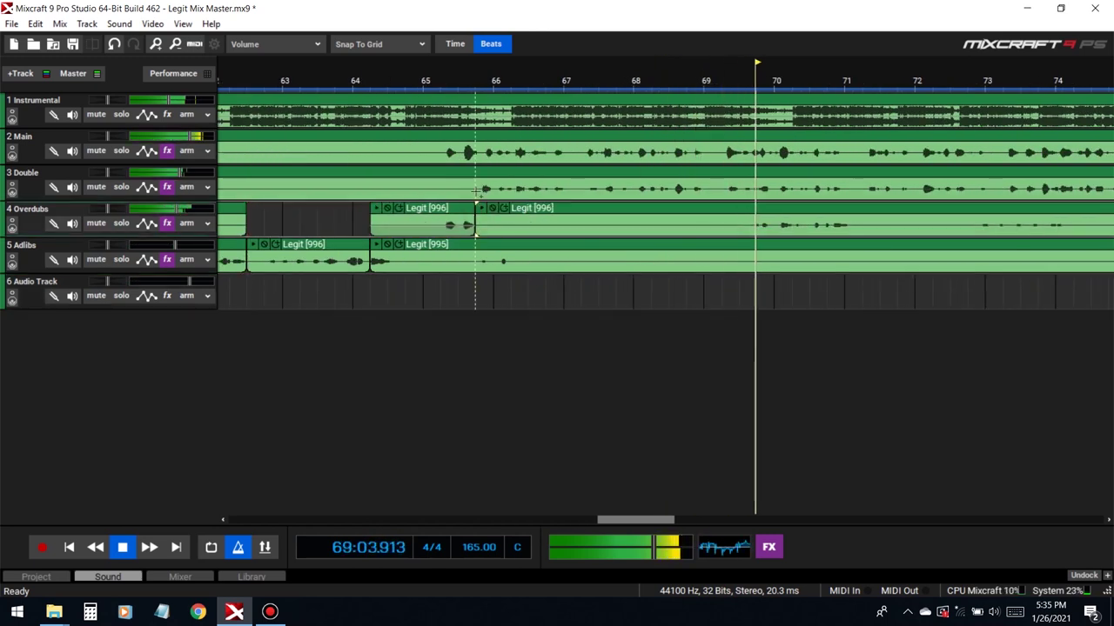
left_click(477, 193)
key("s")
left_click(373, 186)
key("s")
Replace the short Double section before bar 66 with the Overdubs section below it, play from bar 65, and save the project
left_click(431, 182)
key("space")
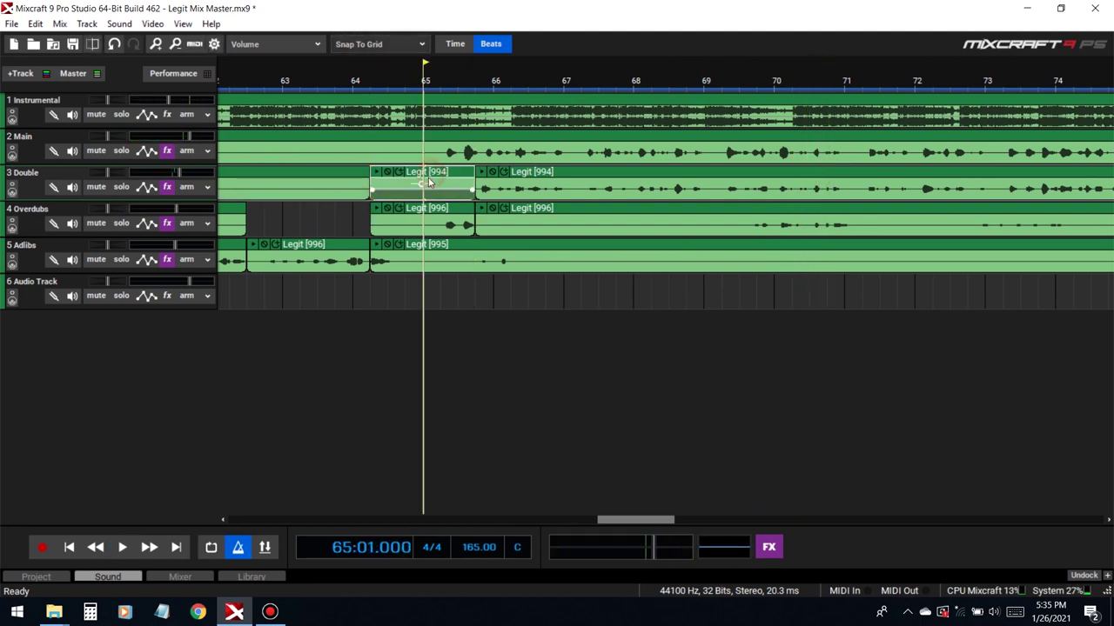
left_click(441, 216)
left_click_drag(447, 218, 447, 183)
left_click(433, 214)
key("space")
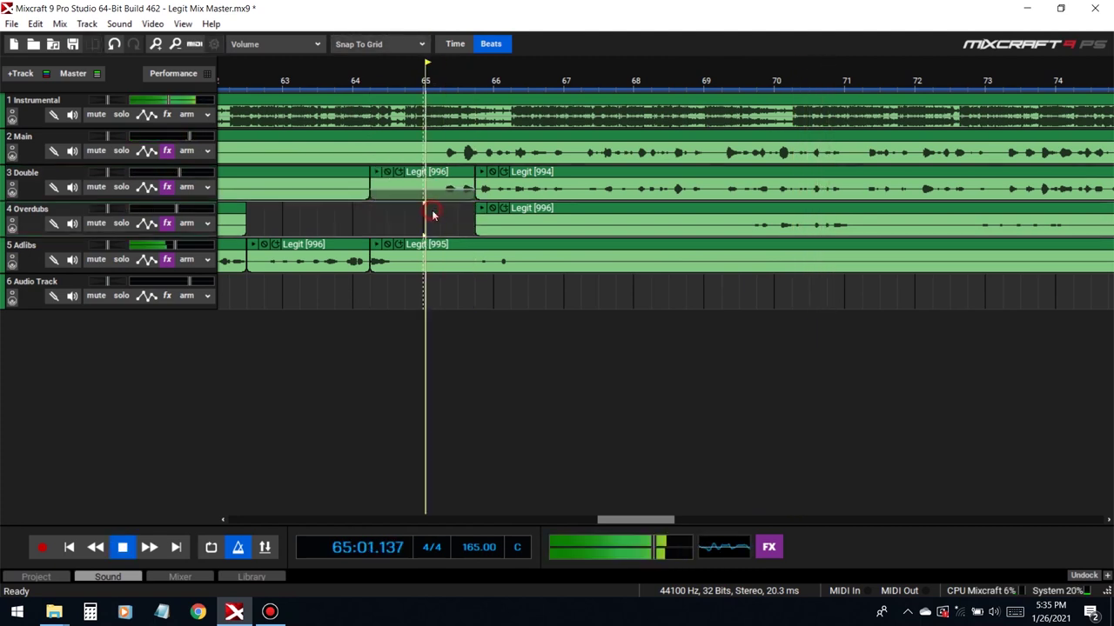
key("ctrl+s")
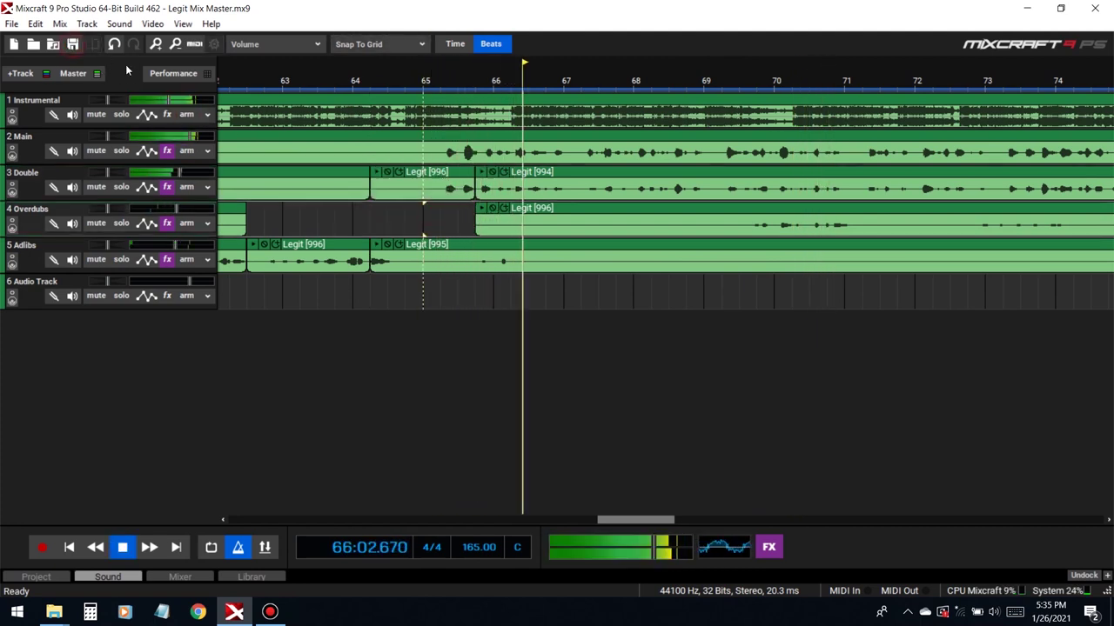
Trim the start of the remaining Overdubs clip to about bar 69 beat 3 and continue playing the mix
key("space")
left_click(486, 213)
left_click(486, 216)
key("space")
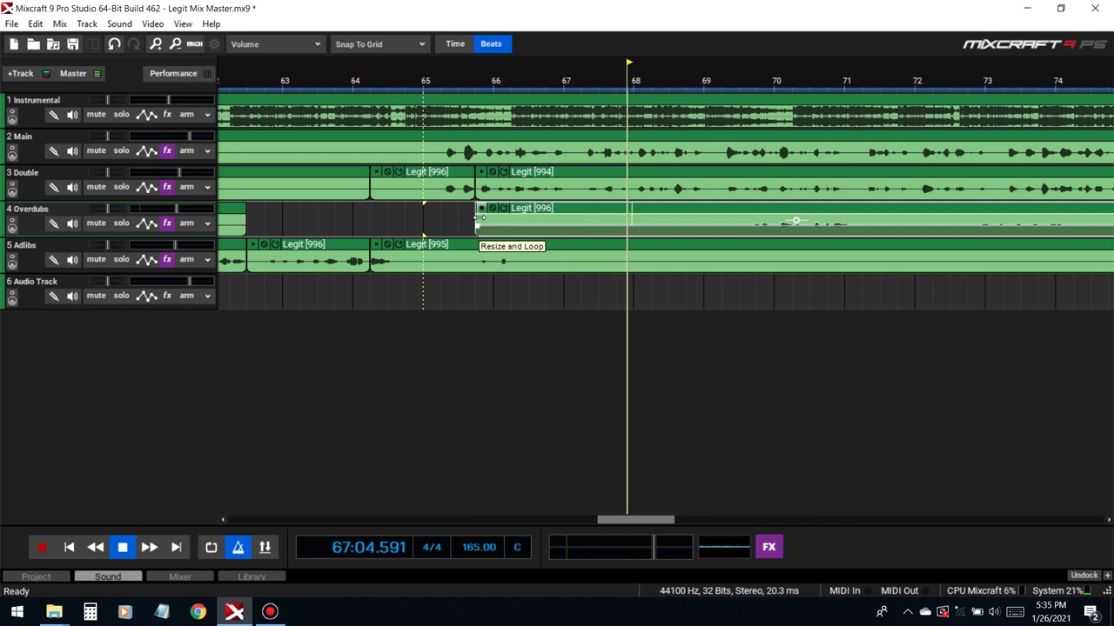
left_click_drag(533, 222, 796, 223)
key("space")
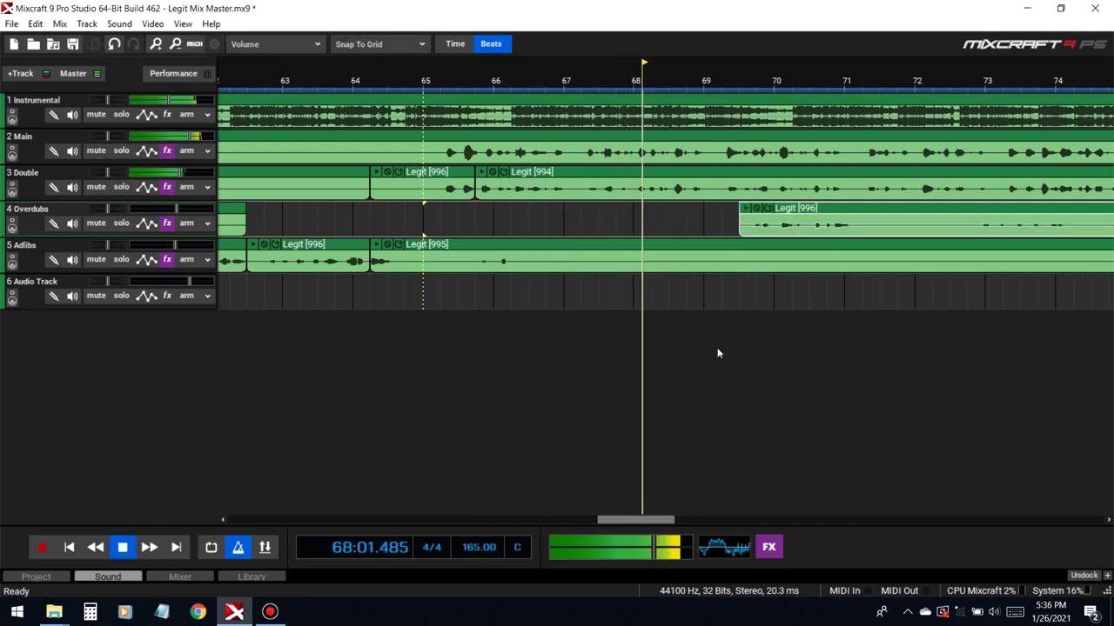
key("minus")
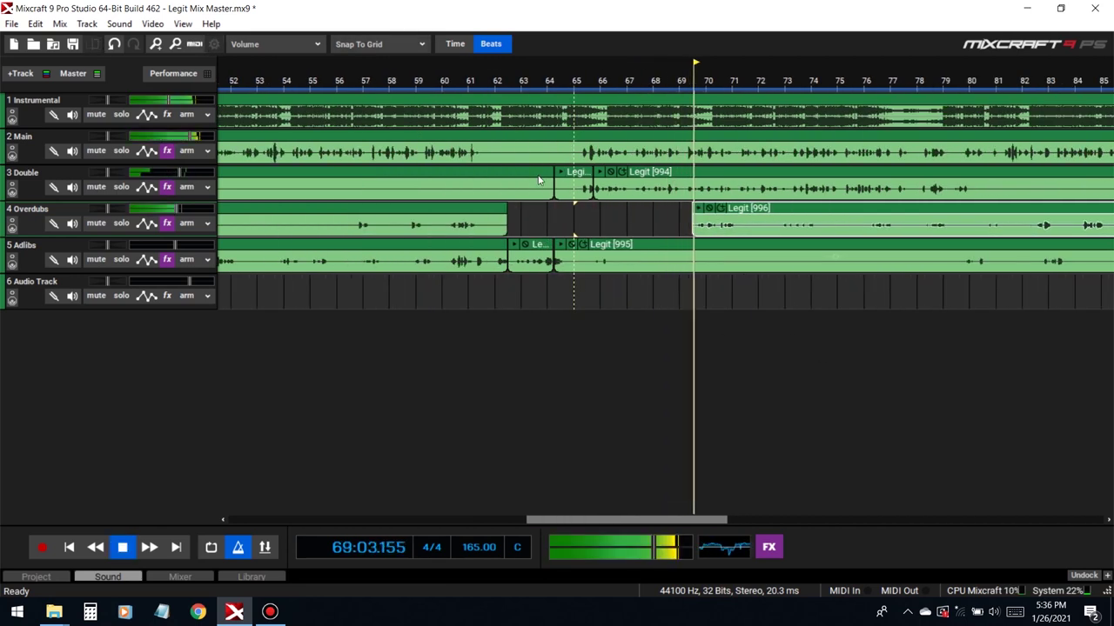
double_click(418, 216)
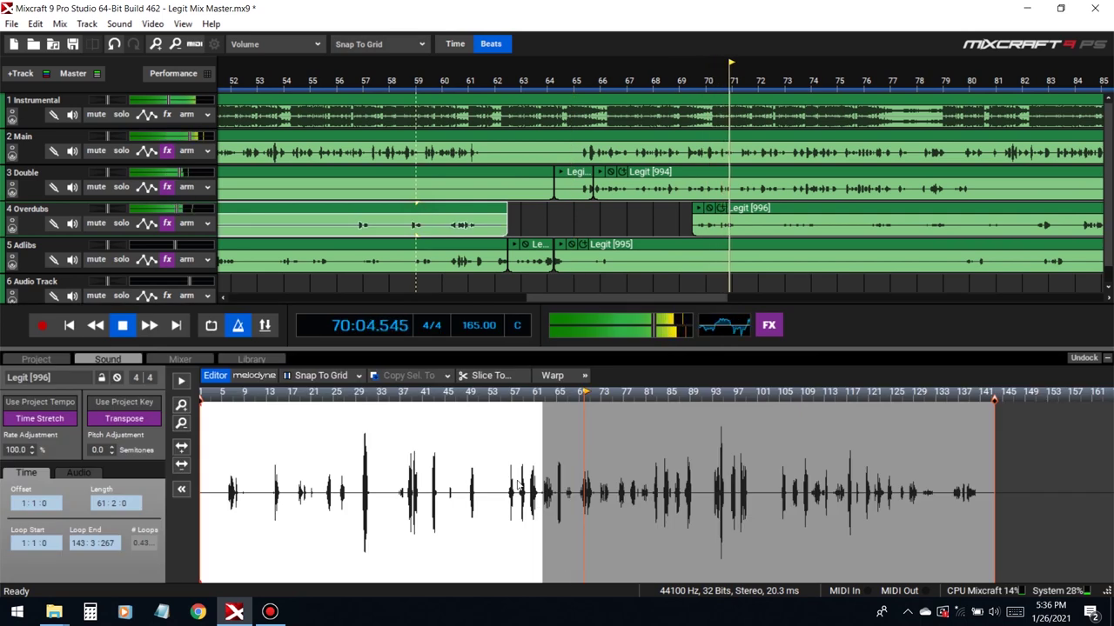
left_click(1107, 357)
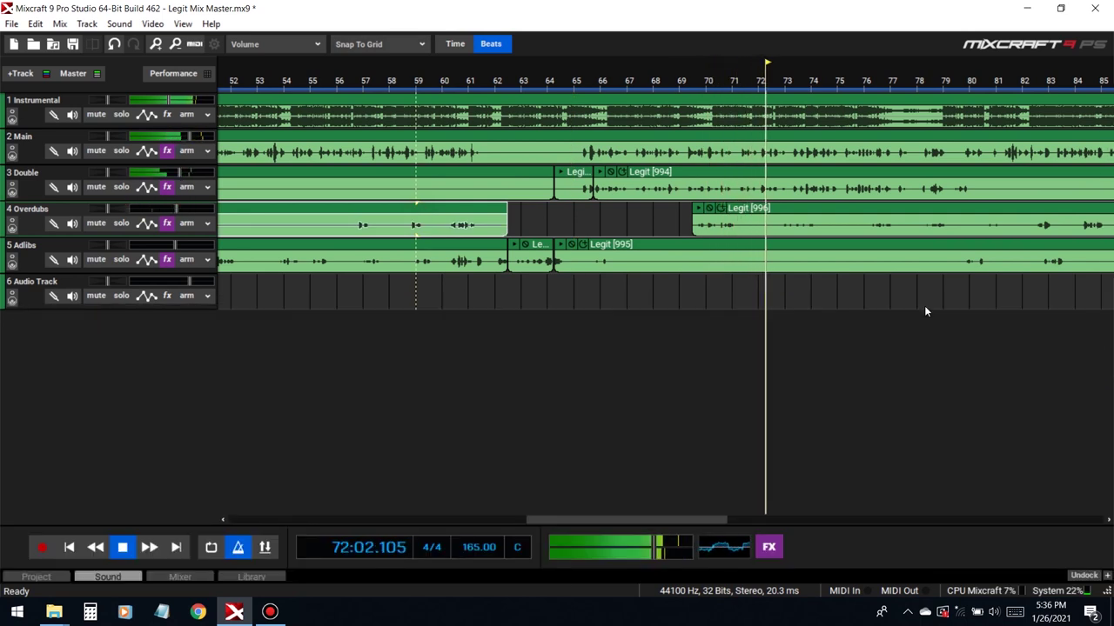
Split Overdubs and Adlibs at bars 73 and 75, delete the Adlibs section between them, and move the Overdubs section into its place
left_click(774, 229)
left_click(831, 224)
left_click(833, 255)
left_click(787, 261)
key("Delete")
left_click(809, 224)
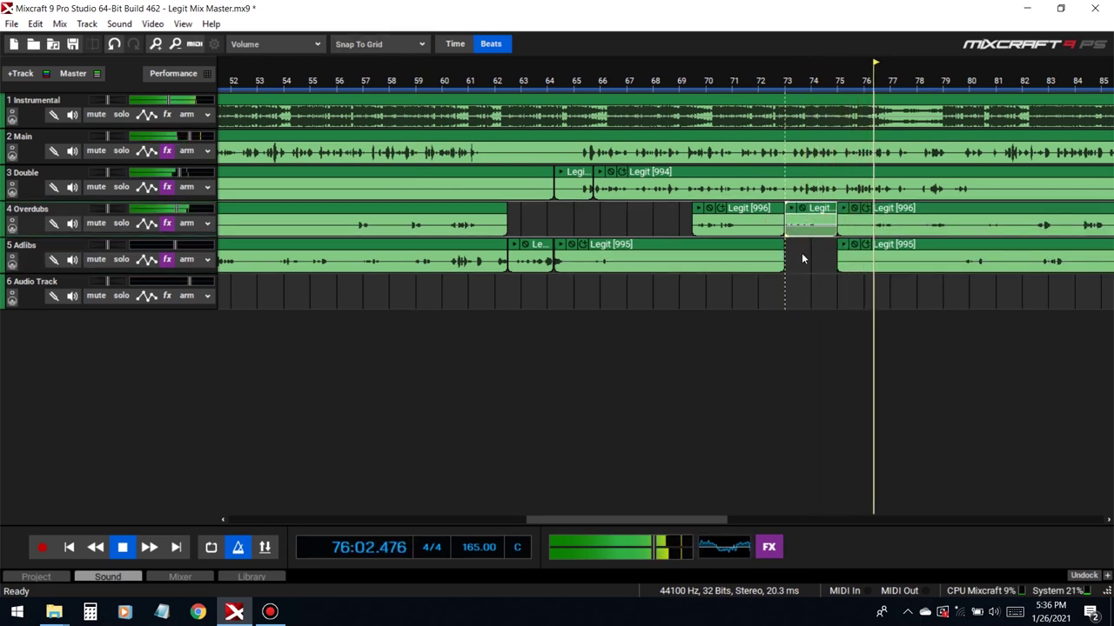
left_click_drag(801, 254, 777, 287)
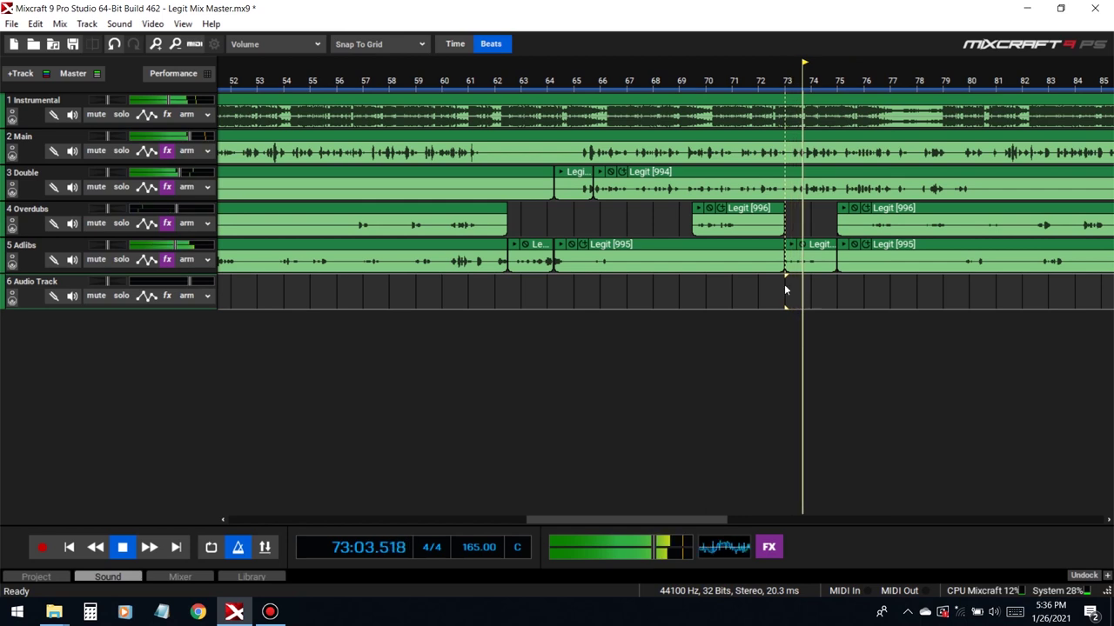
Solo the Double track, audition it from bar 73, and review its LevelingTool_64 settings before returning to the full mix
left_click_drag(659, 522, 724, 522)
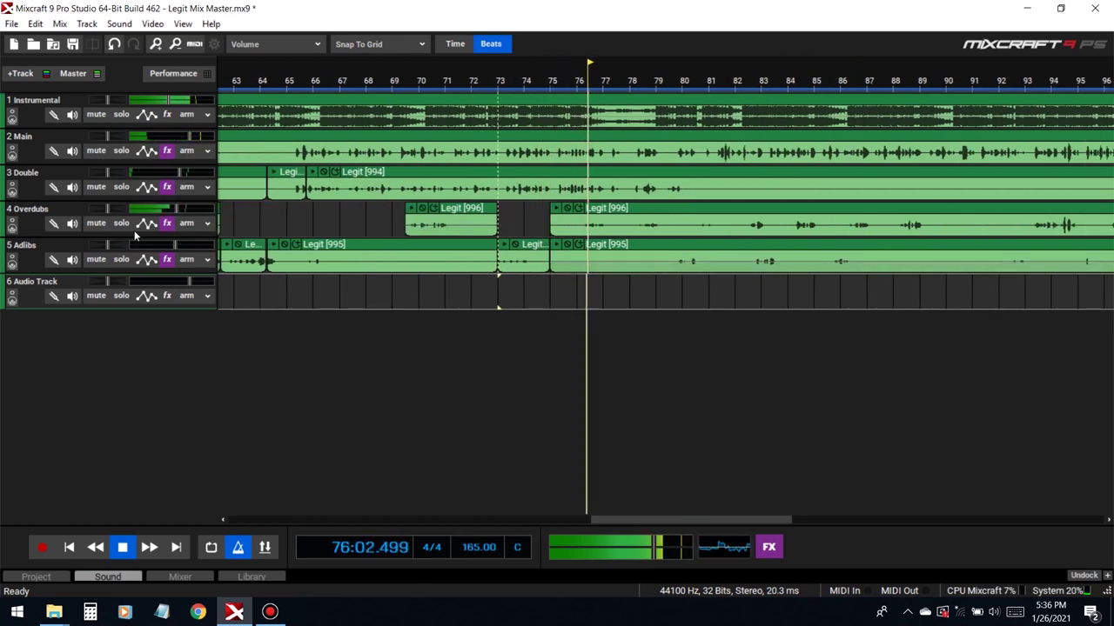
left_click(120, 187)
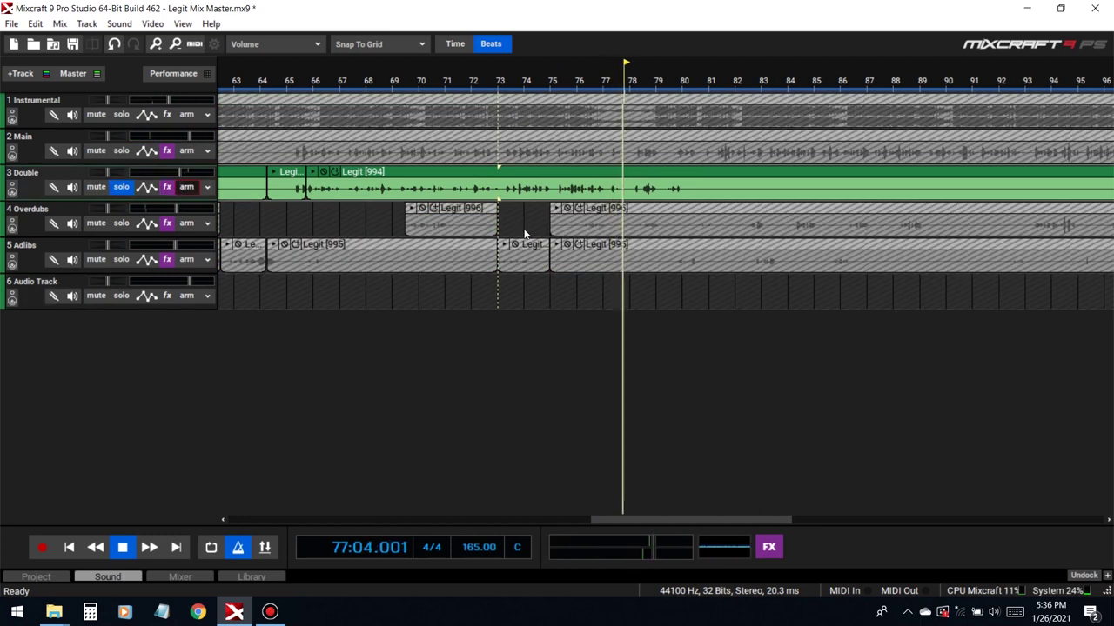
key("space")
key("space")
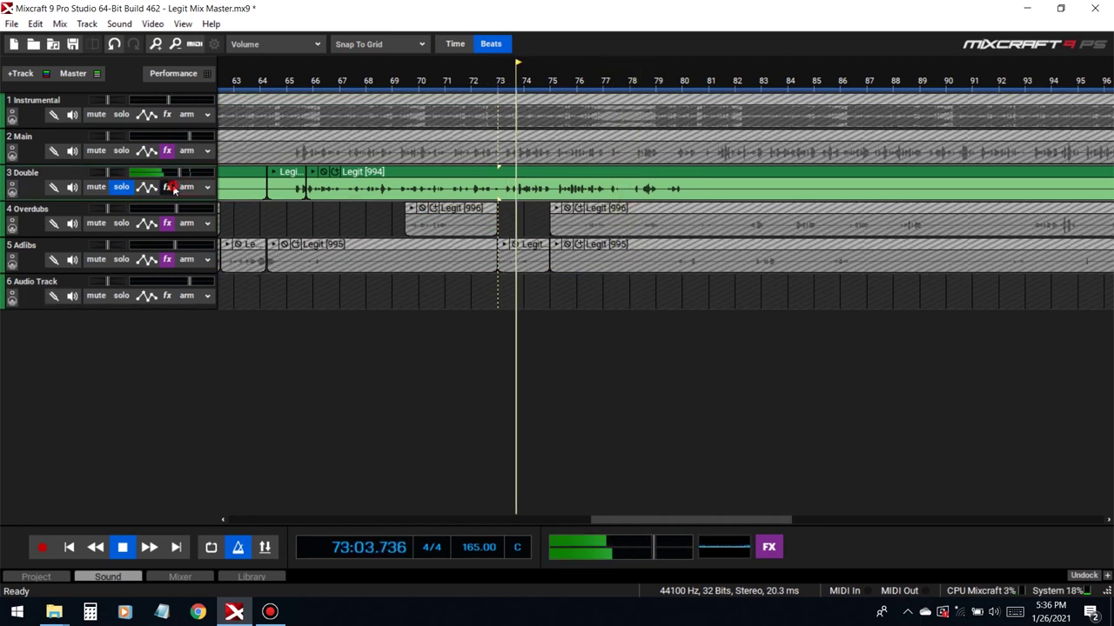
left_click(167, 187)
left_click(577, 214)
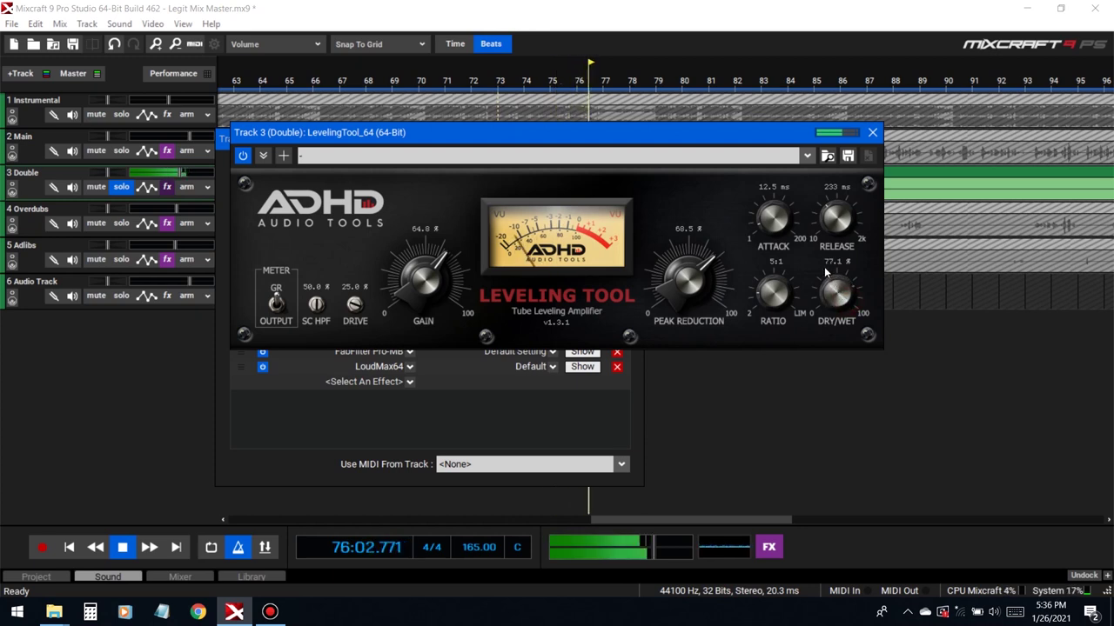
left_click(871, 132)
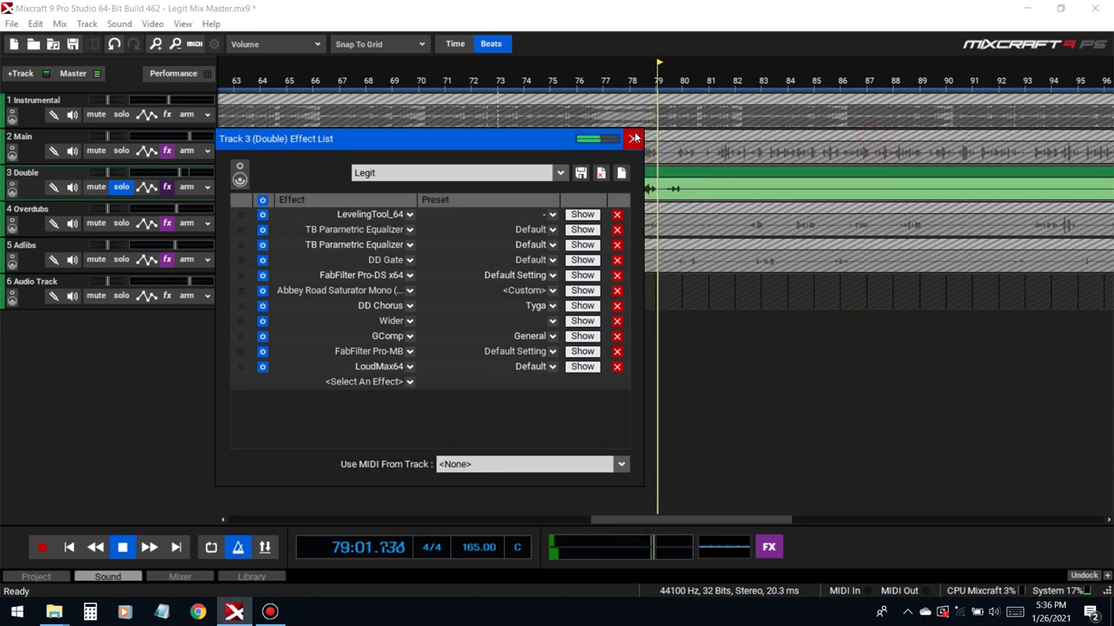
left_click(634, 139)
left_click(121, 187)
Solo the Main track from bar 75 and set its LevelingTool_64 dry/wet to 65.4 % and release to 286 ms
left_click(562, 81)
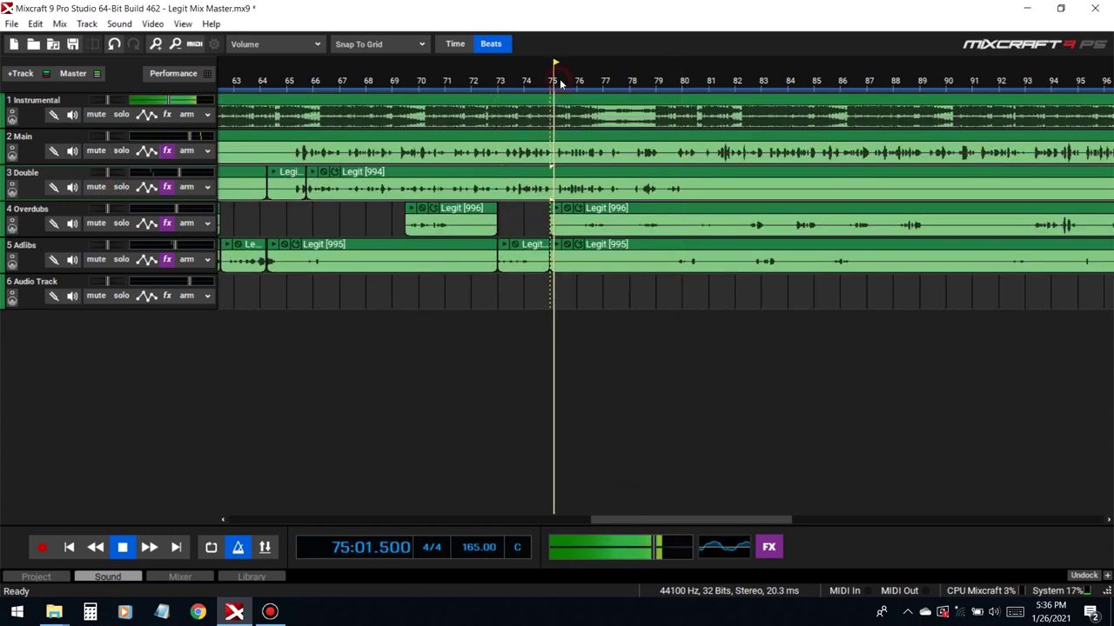
left_click(121, 150)
left_click(167, 151)
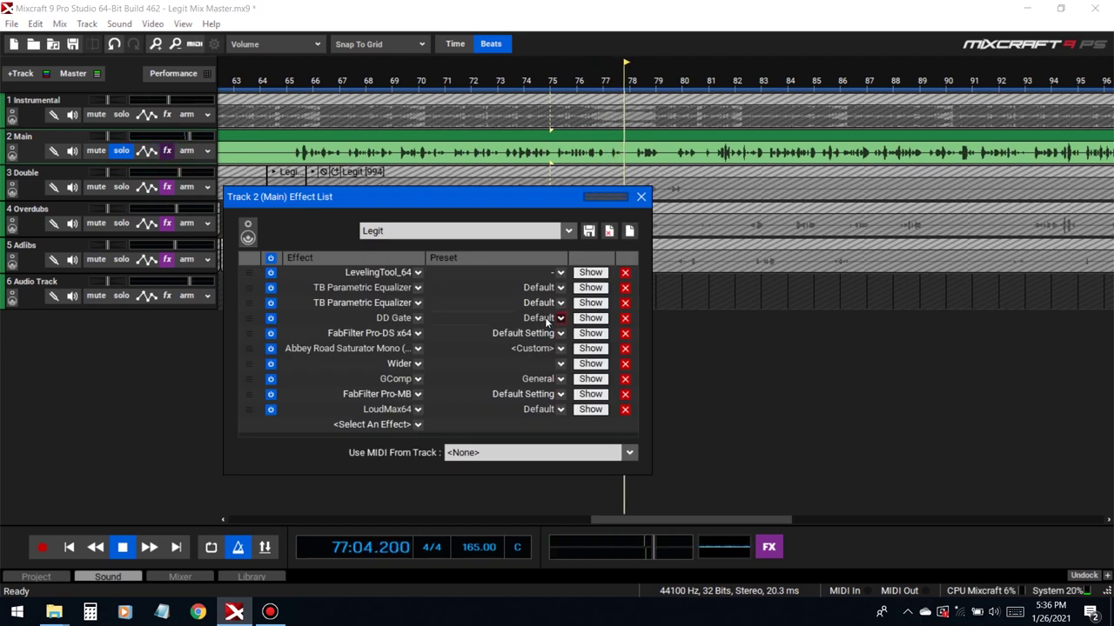
left_click(580, 273)
left_click_drag(833, 348, 816, 342)
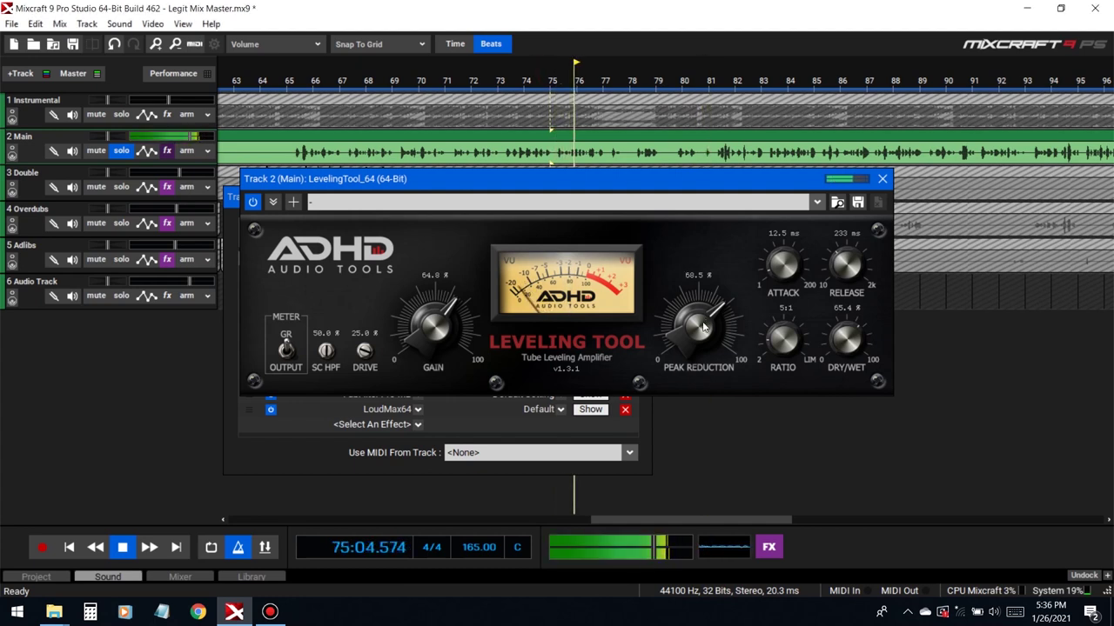
left_click_drag(845, 280, 853, 277)
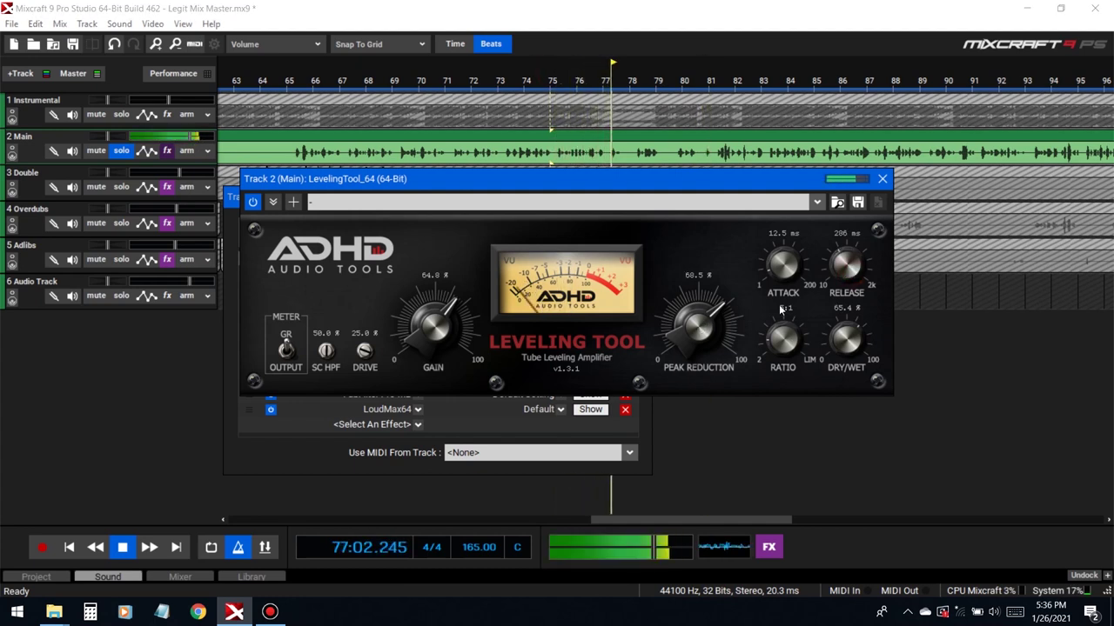
Lower the Main track's LevelingTool attack to 4.20 ms while replaying from bar 75
left_click_drag(785, 283, 786, 291)
left_click(555, 81)
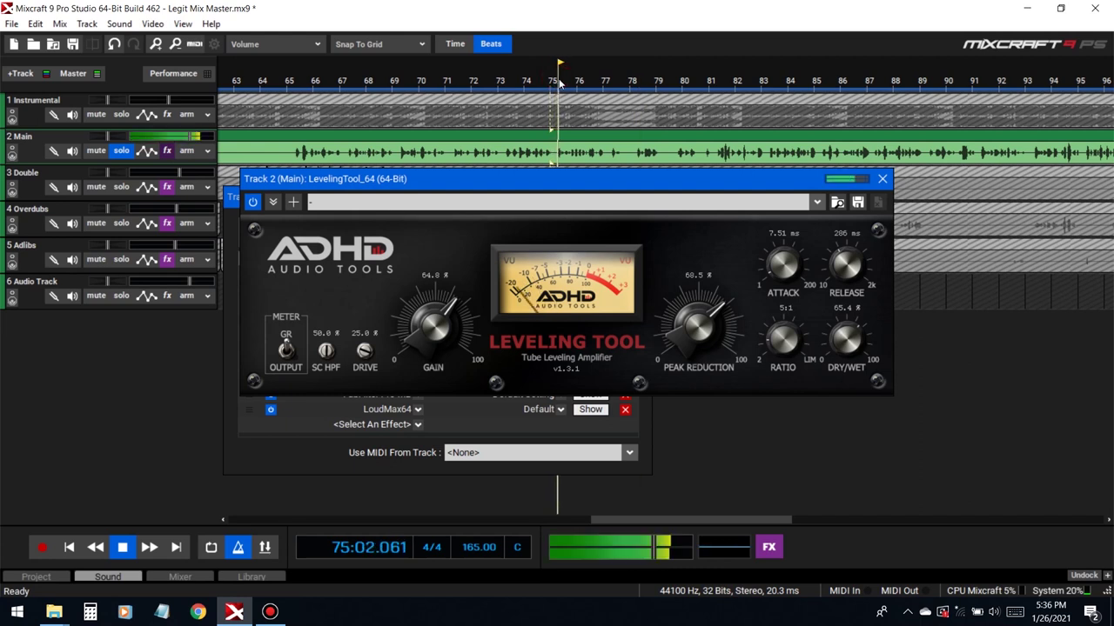
left_click_drag(781, 290, 783, 296)
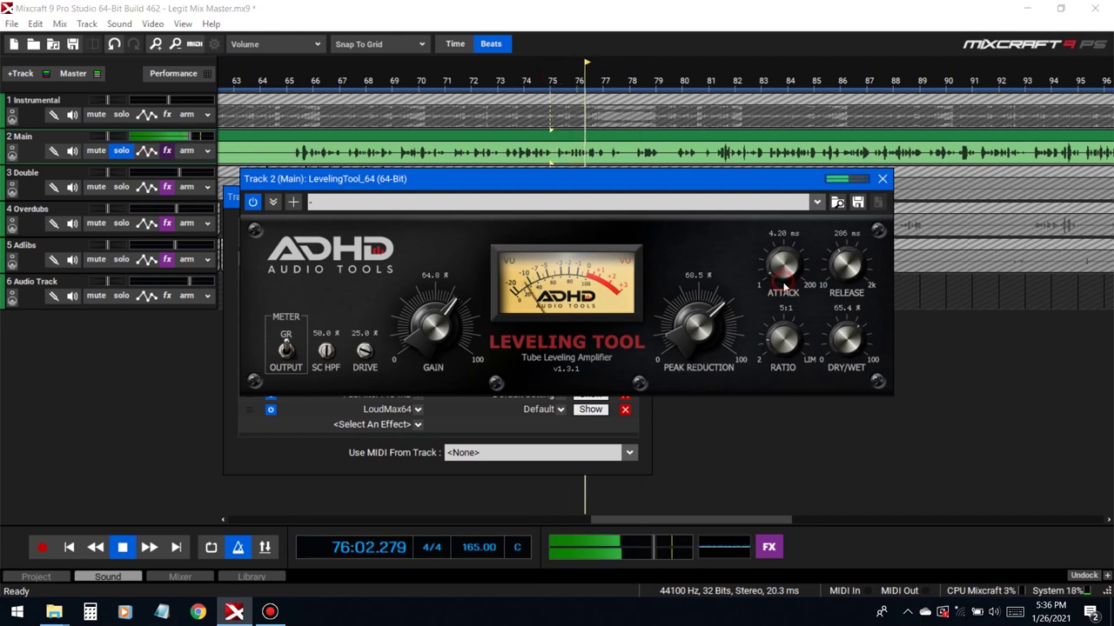
Set the Main track's LevelingTool peak reduction to 70.6 % and dry/wet to 85.0 %, replaying from bar 75 to compare
left_click(553, 80)
left_click_drag(694, 331, 694, 328)
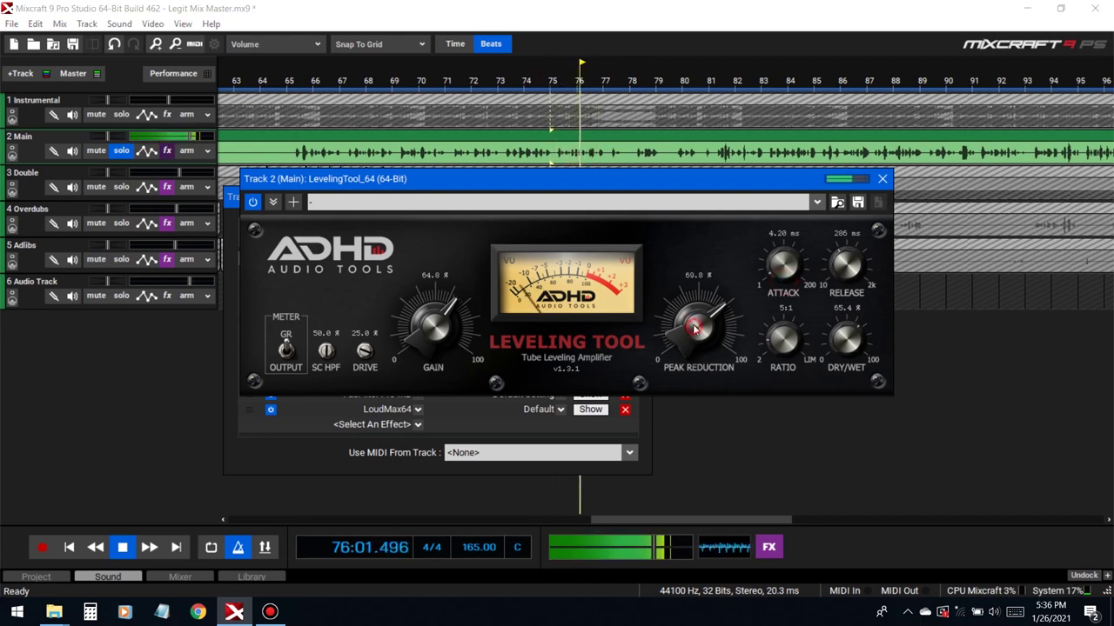
left_click(549, 72)
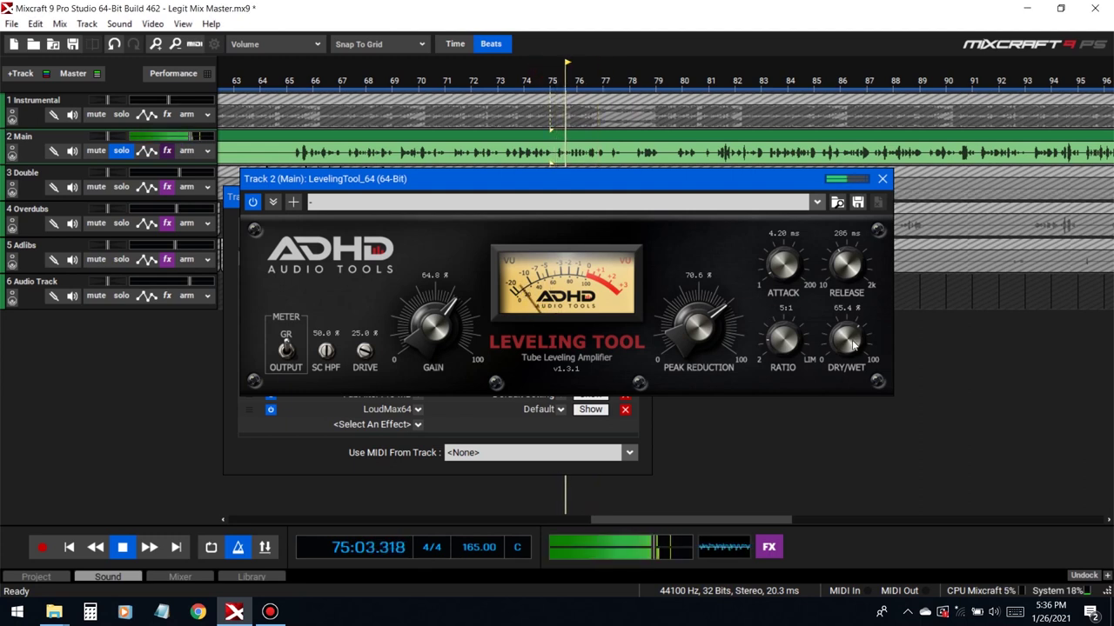
left_click(559, 78)
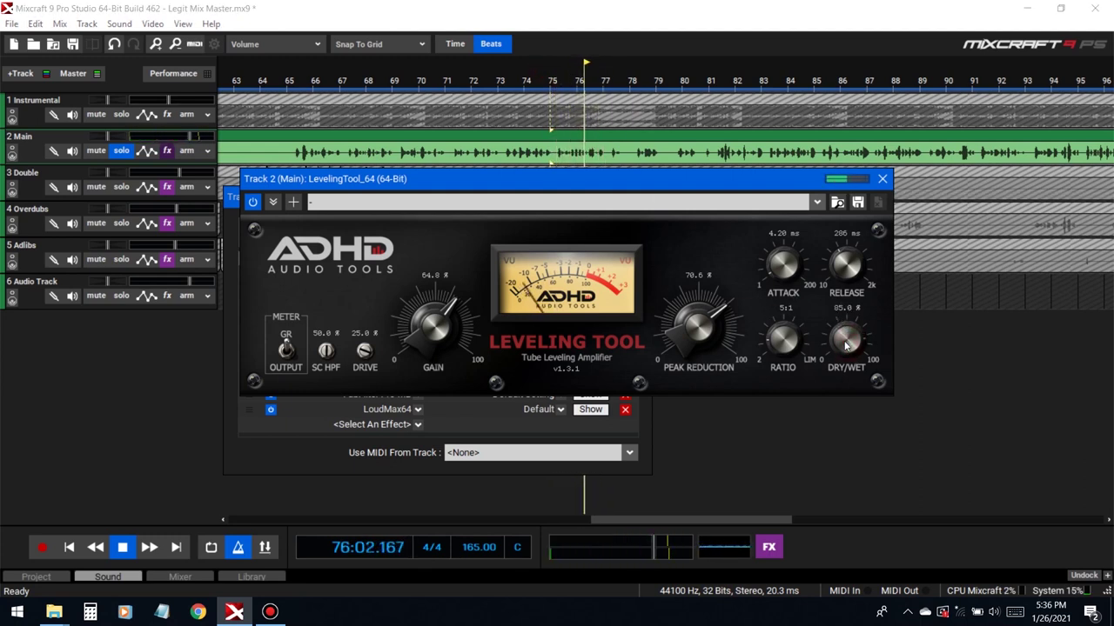
left_click(550, 80)
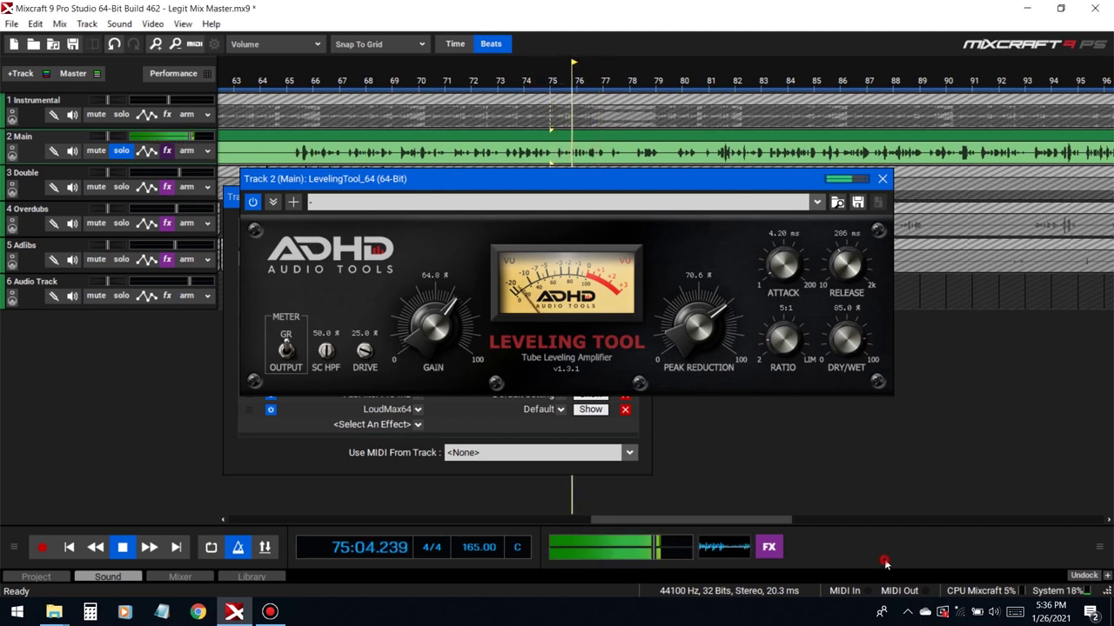
Compare the Main vocal at 100 % dry/wet, settle on 86.3 %, and unsolo the track with its effect windows closed
key("space")
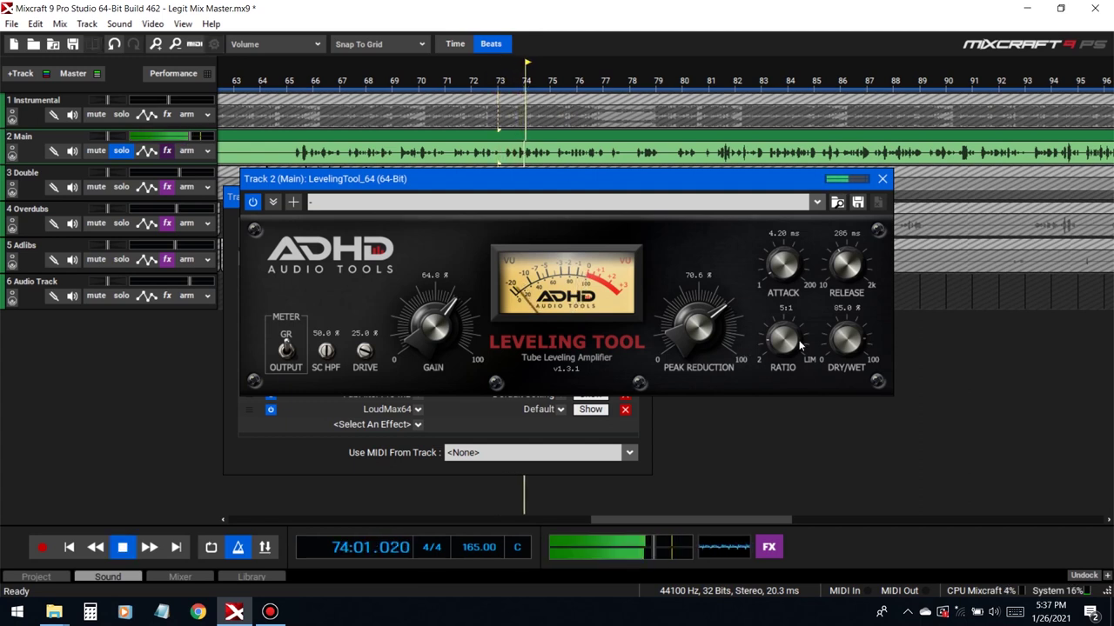
left_click_drag(839, 354, 840, 342)
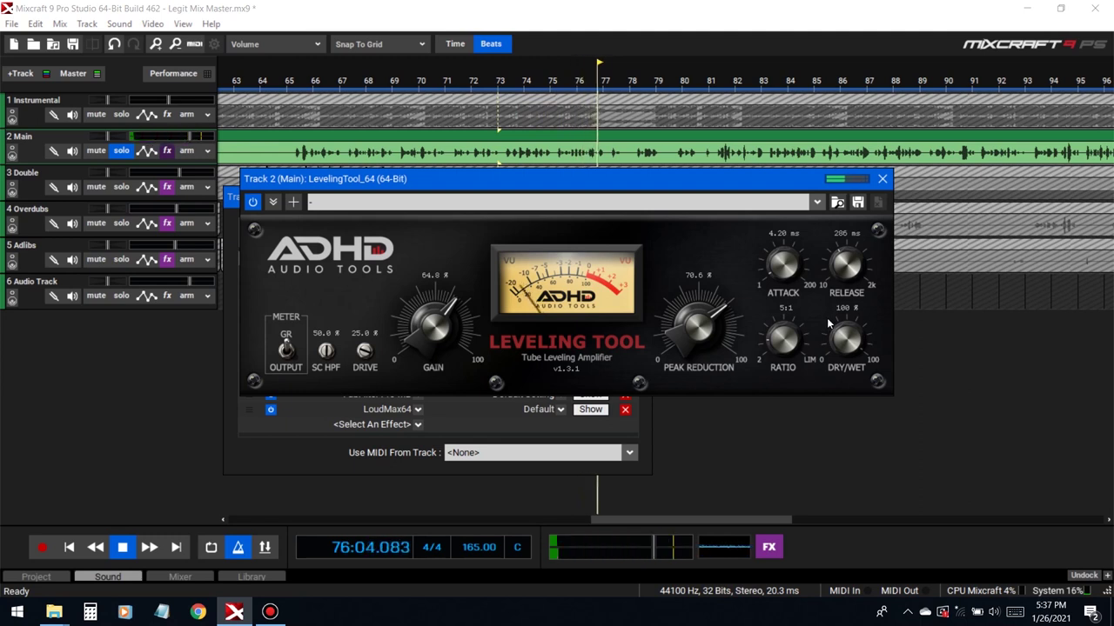
left_click(558, 90)
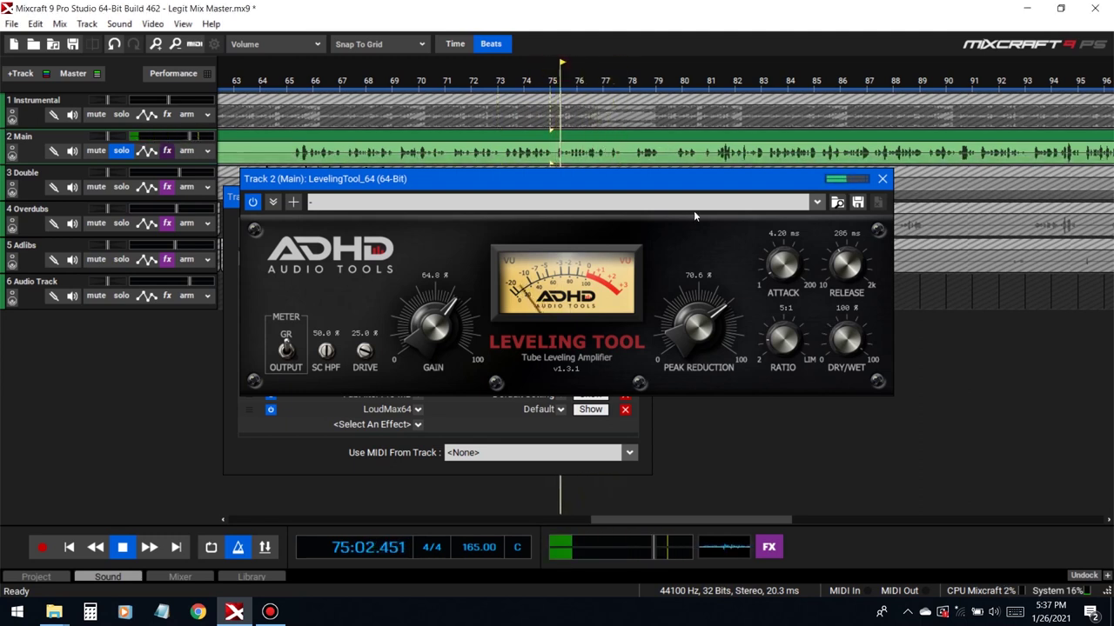
left_click_drag(840, 339, 839, 354)
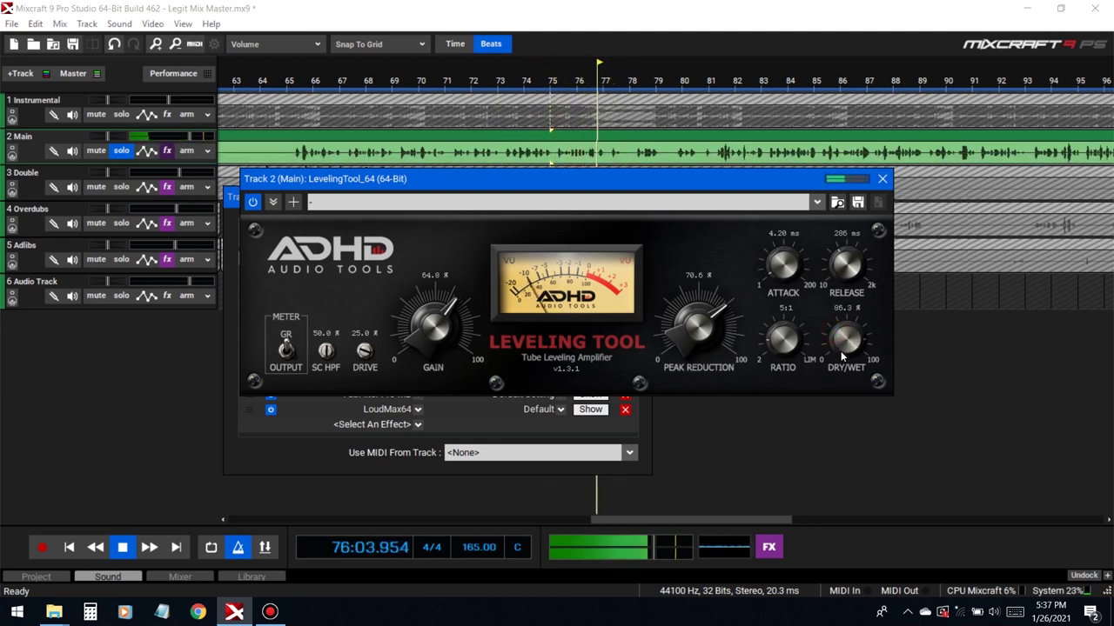
left_click(122, 150)
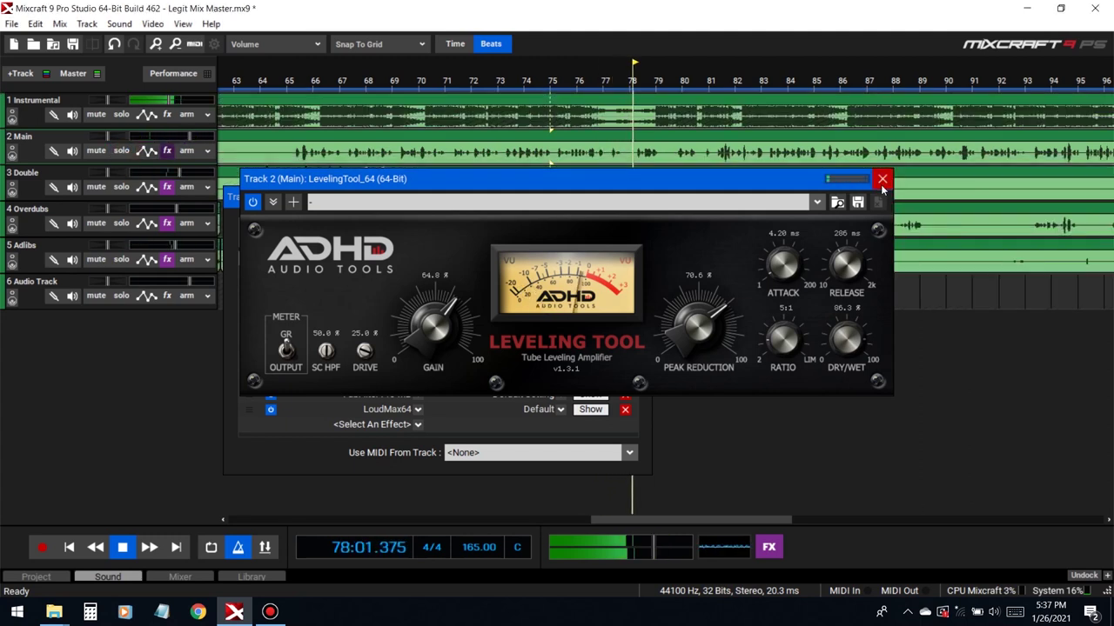
left_click(881, 178)
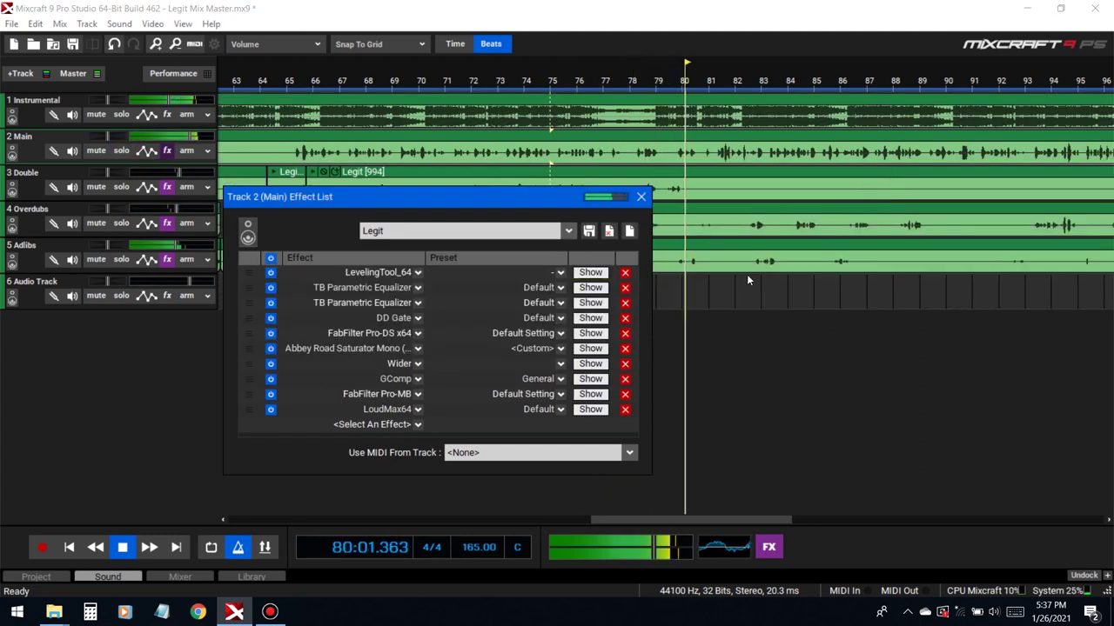
left_click(641, 197)
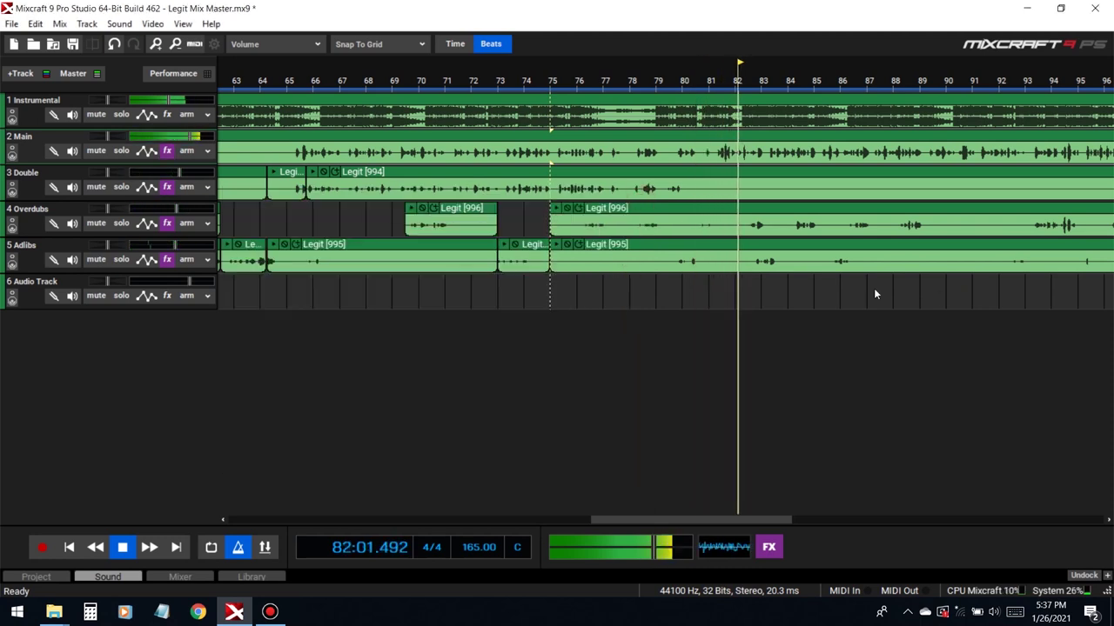
Stop playback and add a FabFilter Pro-Q 2 x64 equalizer at the end of the Overdubs effect chain
scroll(794, 284, "down", 1)
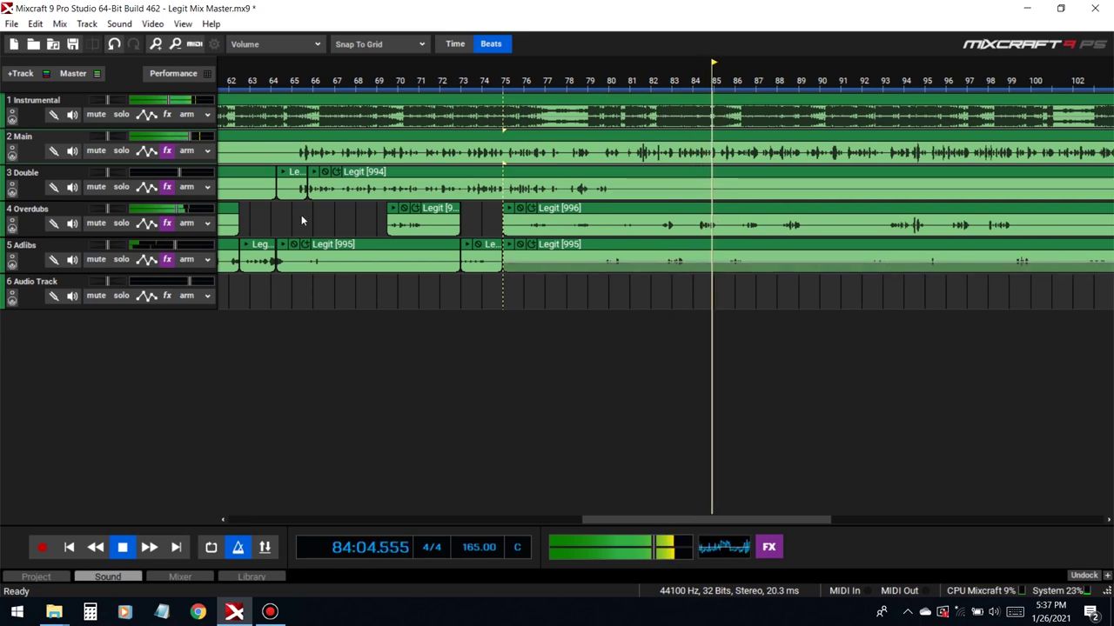
left_click(167, 224)
scroll(515, 278, "down", 3)
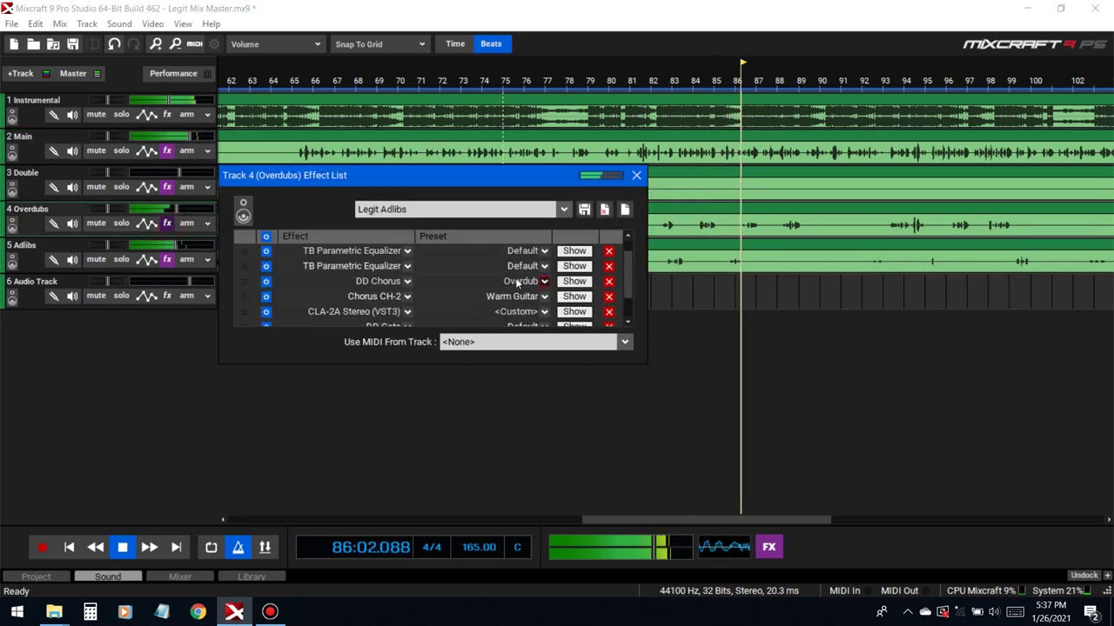
key("space")
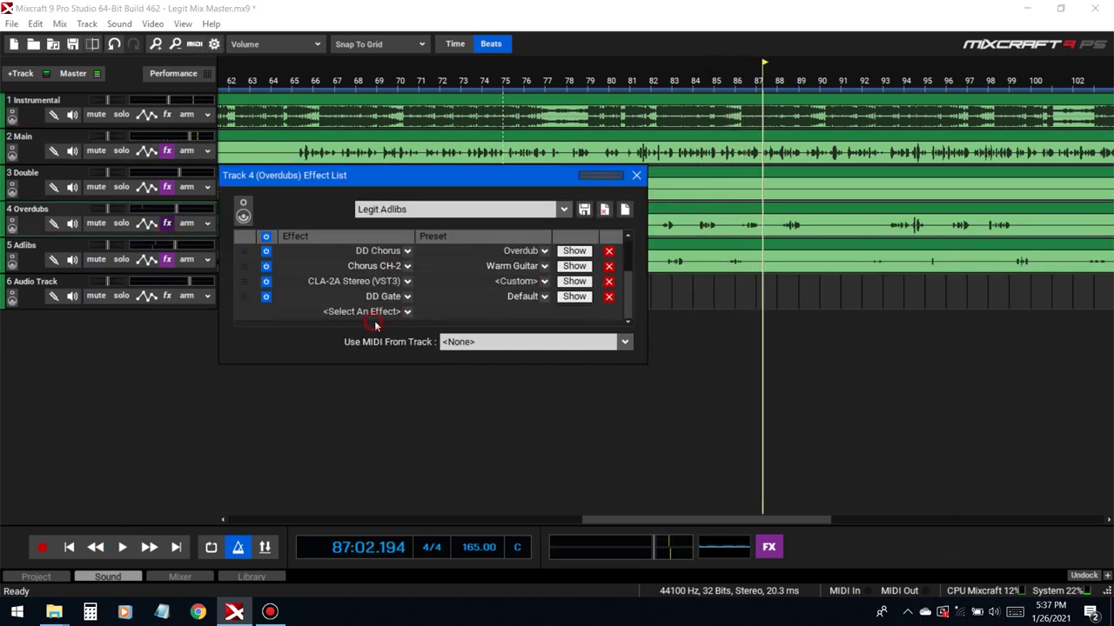
left_click(374, 317)
type("pro")
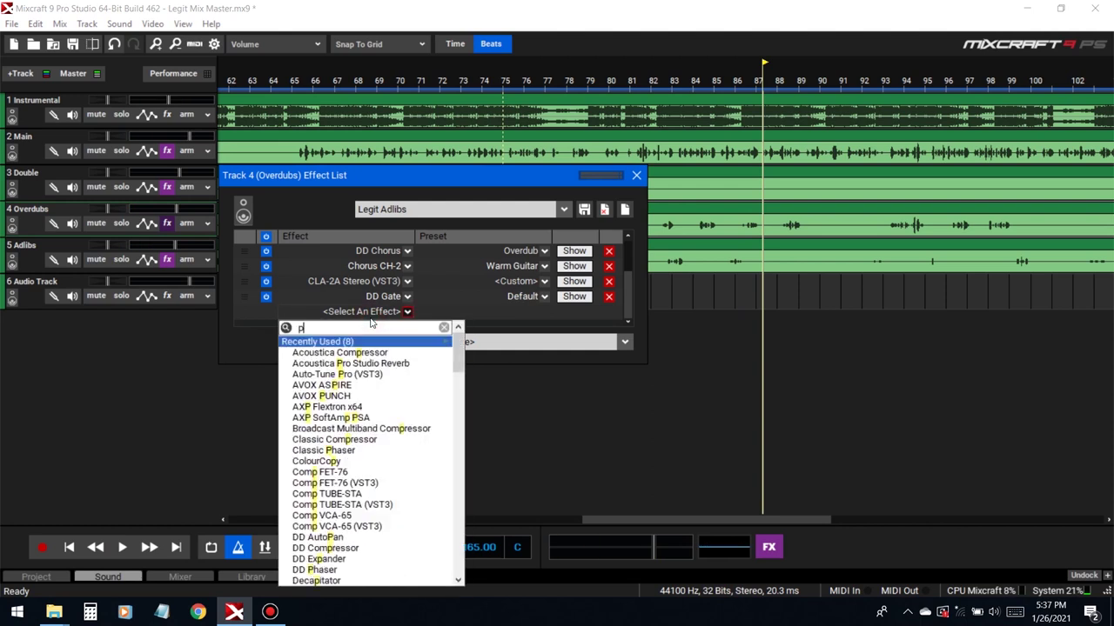
left_click(363, 462)
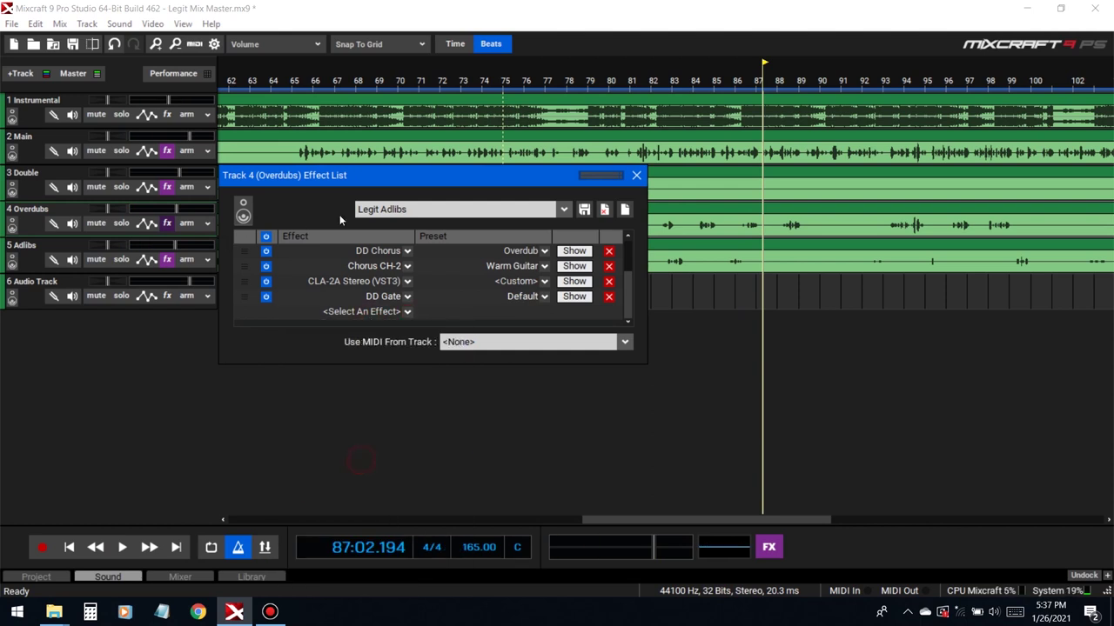
left_click(585, 452)
left_click(609, 482)
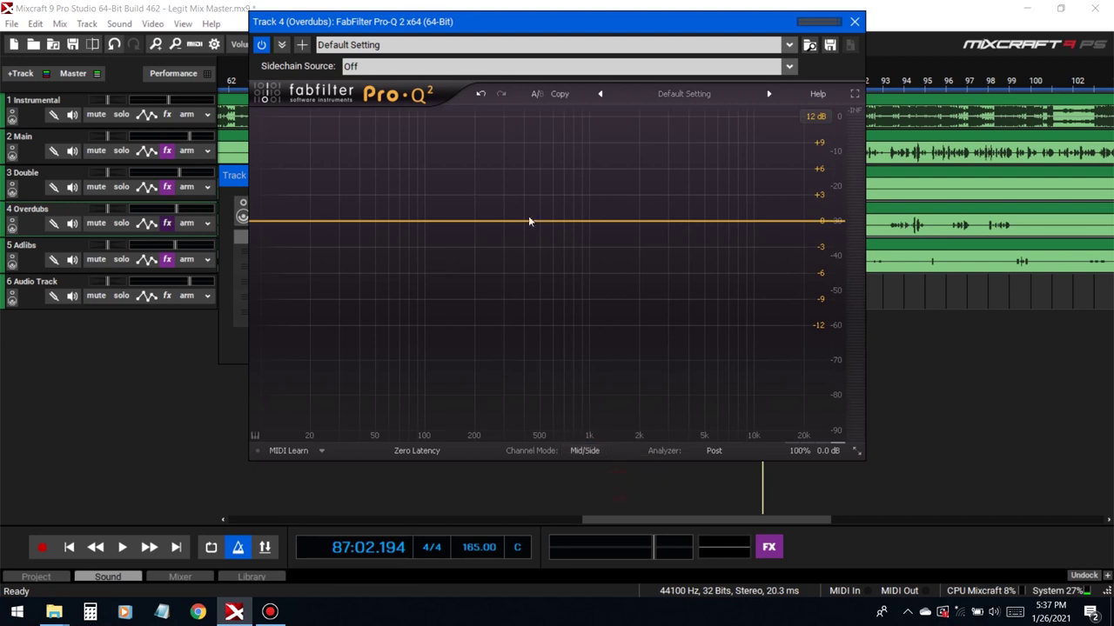
Add a bell cut of about -3.17 dB near 394 Hz on the Overdubs equalizer and set its stereo placement to Mid
left_click_drag(534, 217, 522, 248)
right_click(522, 248)
mouse_move(618, 305)
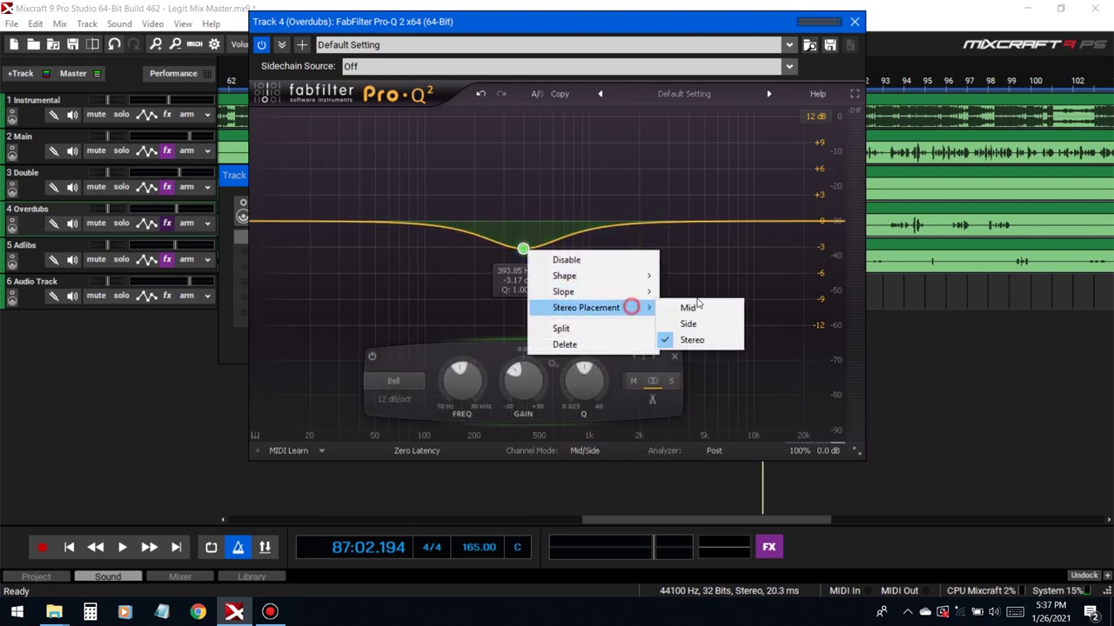
left_click(692, 304)
Play the Overdubs soloed from bar 82 and deepen the mid cut to about -4.75 dB at 359 Hz
left_click_drag(572, 17, 619, 266)
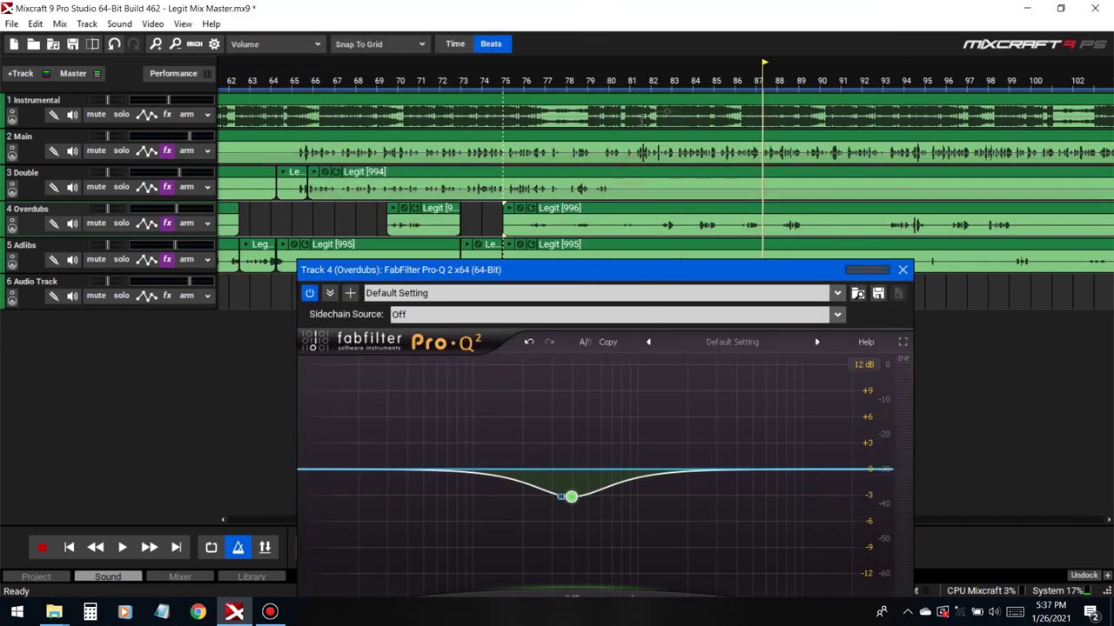
left_click(656, 84)
key("space")
left_click(119, 224)
mouse_move(570, 496)
left_mouse_down()
mouse_move(555, 510)
mouse_move(566, 520)
left_mouse_up()
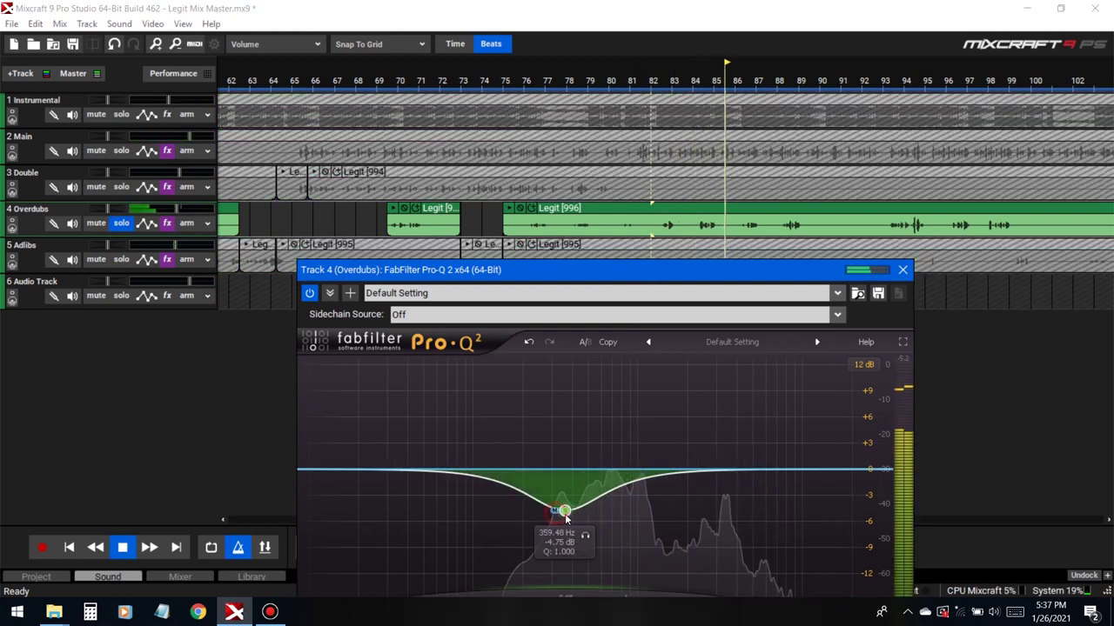
Unsolo the Overdubs, close the equalizer, and continue playing the full mix from bar 93
left_click(121, 223)
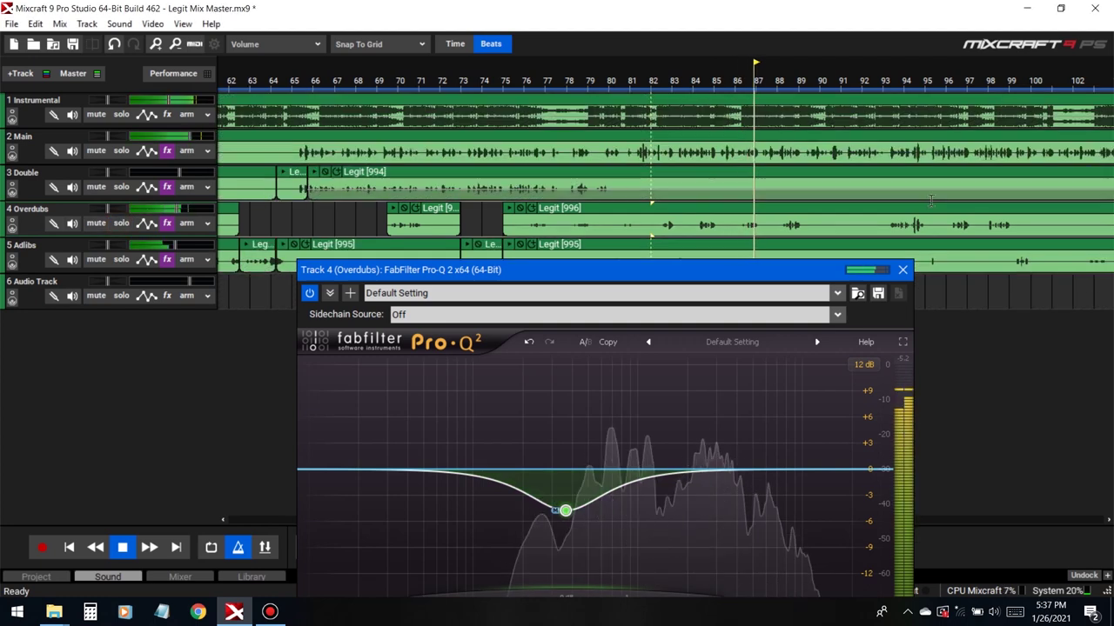
left_click(902, 269)
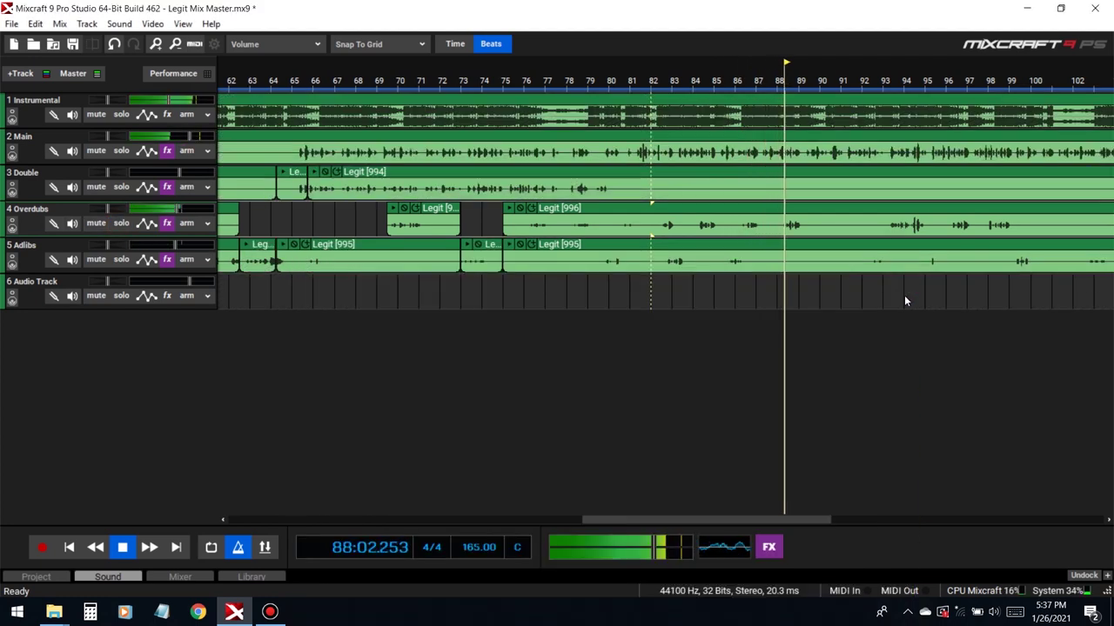
scroll(759, 326, "down", 2)
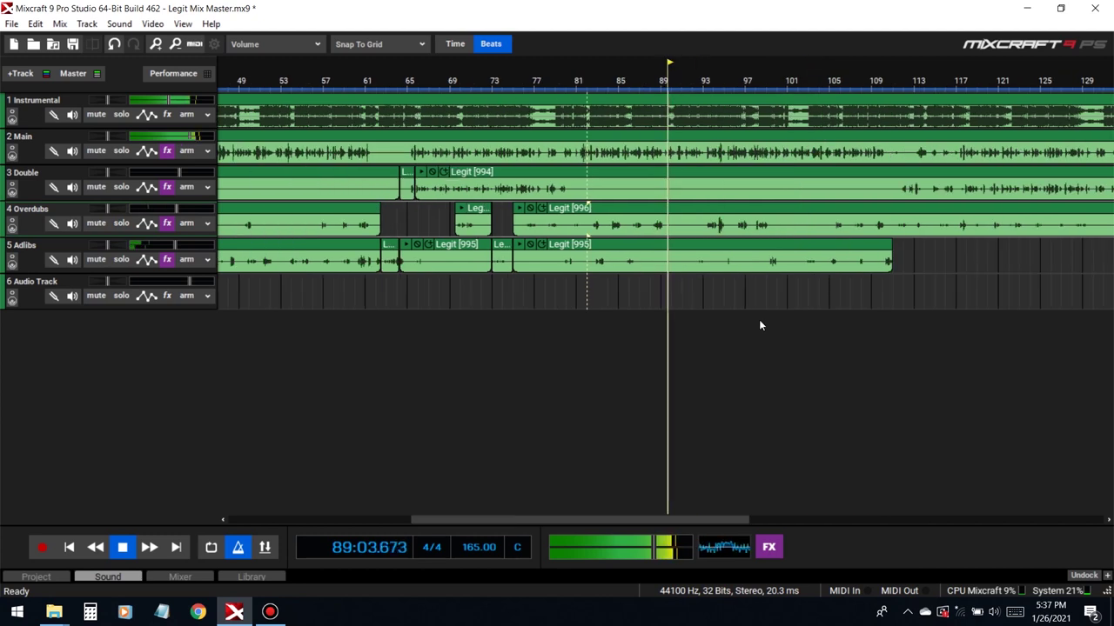
left_click(707, 291)
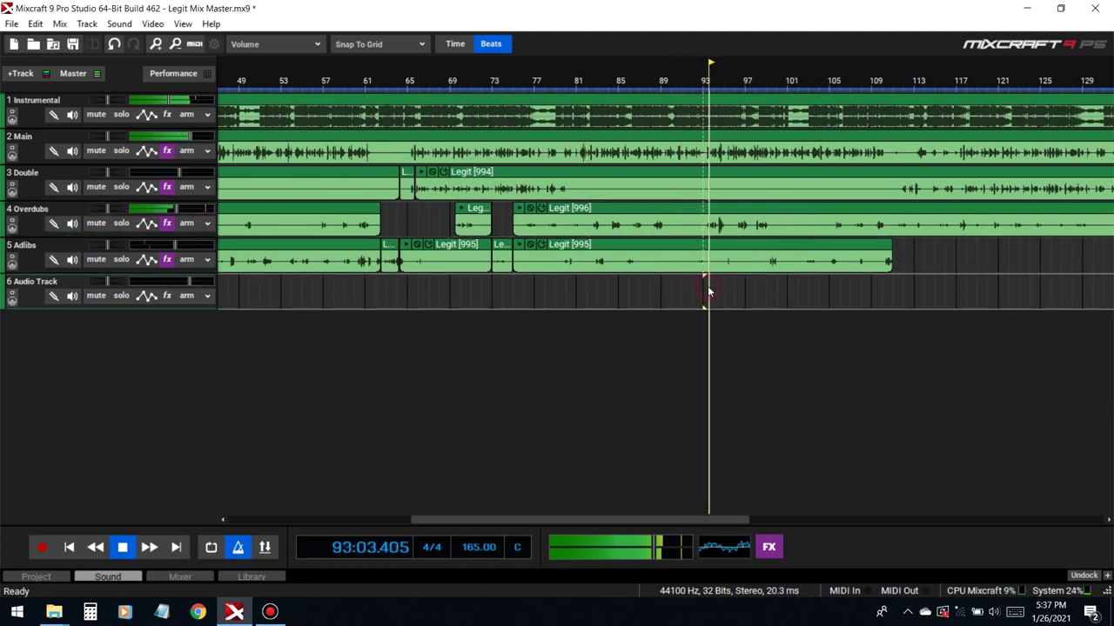
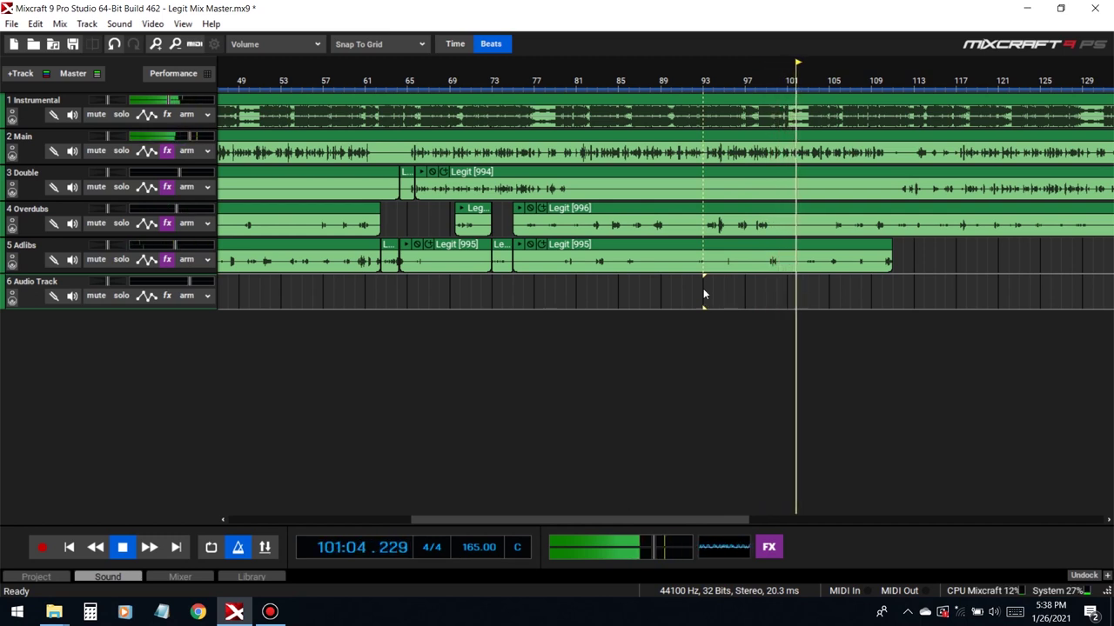
Add a FabFilter Pro-MB multiband compressor at the end of the Overdubs effect chain
left_click(167, 223)
scroll(412, 295, "down", 5)
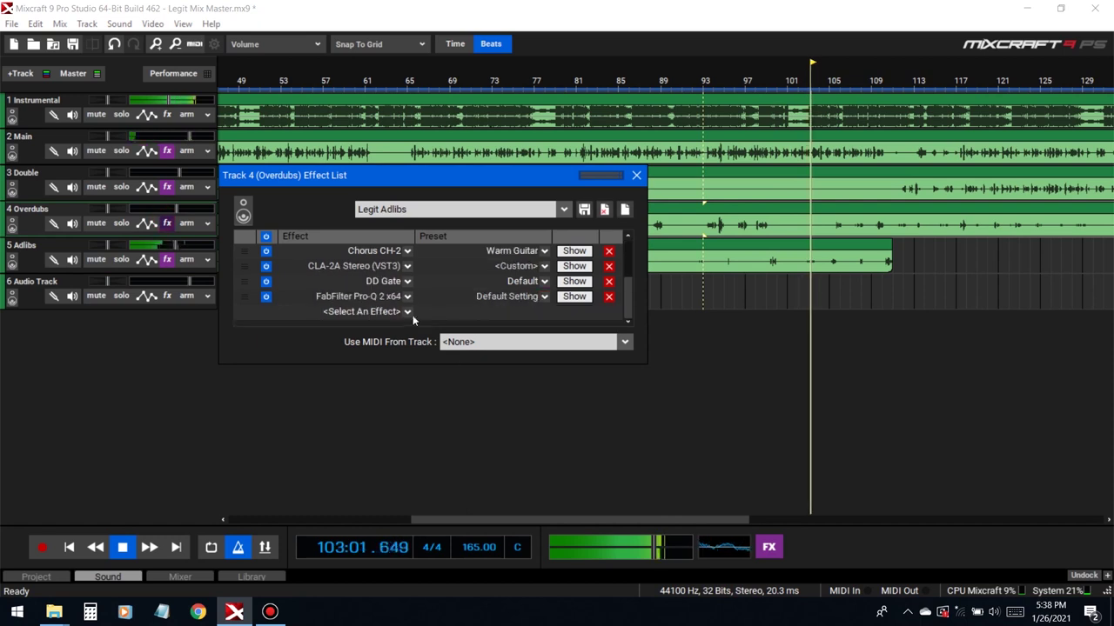
left_click(406, 311)
type(".")
key("BackSpace")
type("chamber")
left_click(365, 366)
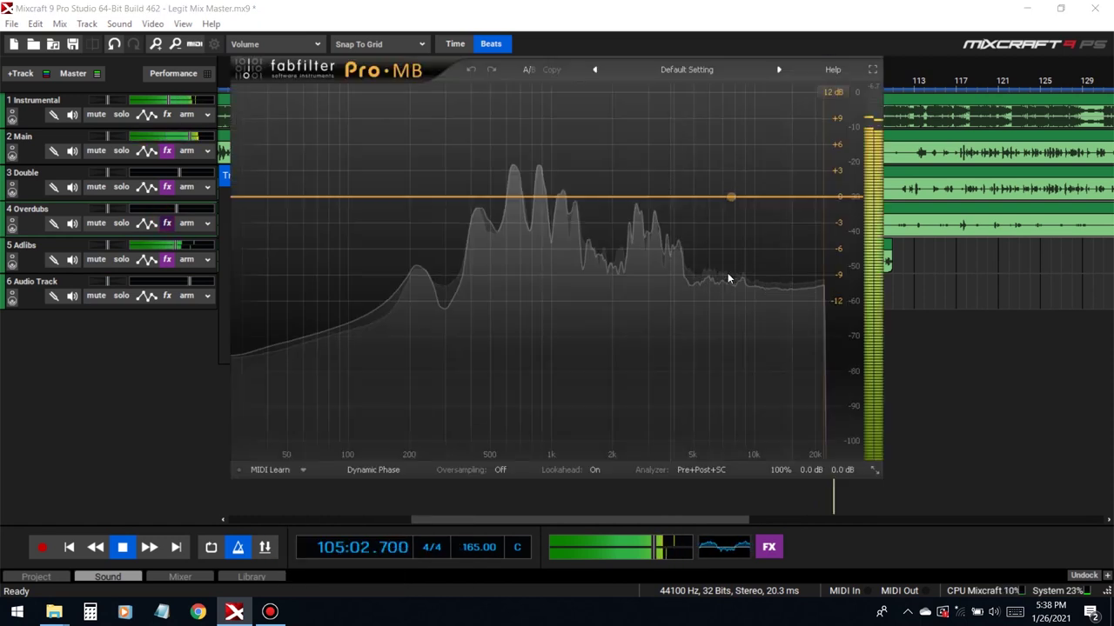
Create a compression band in Pro-MB on the Overdubs and widen it to span about 1 kHz to 11 kHz
left_click(584, 218)
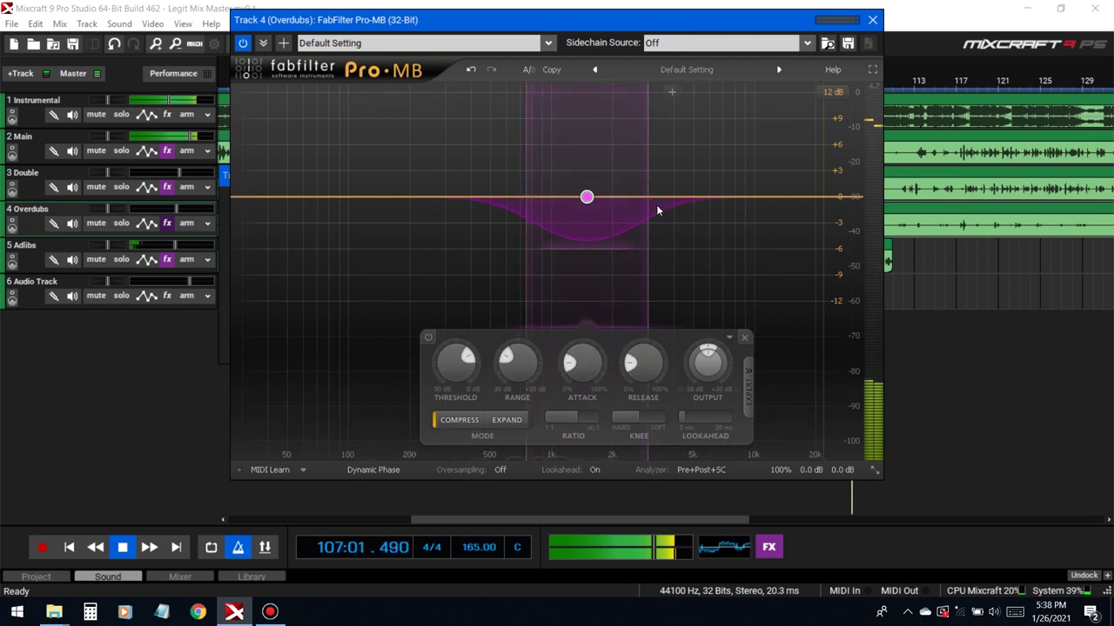
left_click_drag(646, 211, 738, 228)
left_click_drag(634, 200, 657, 205)
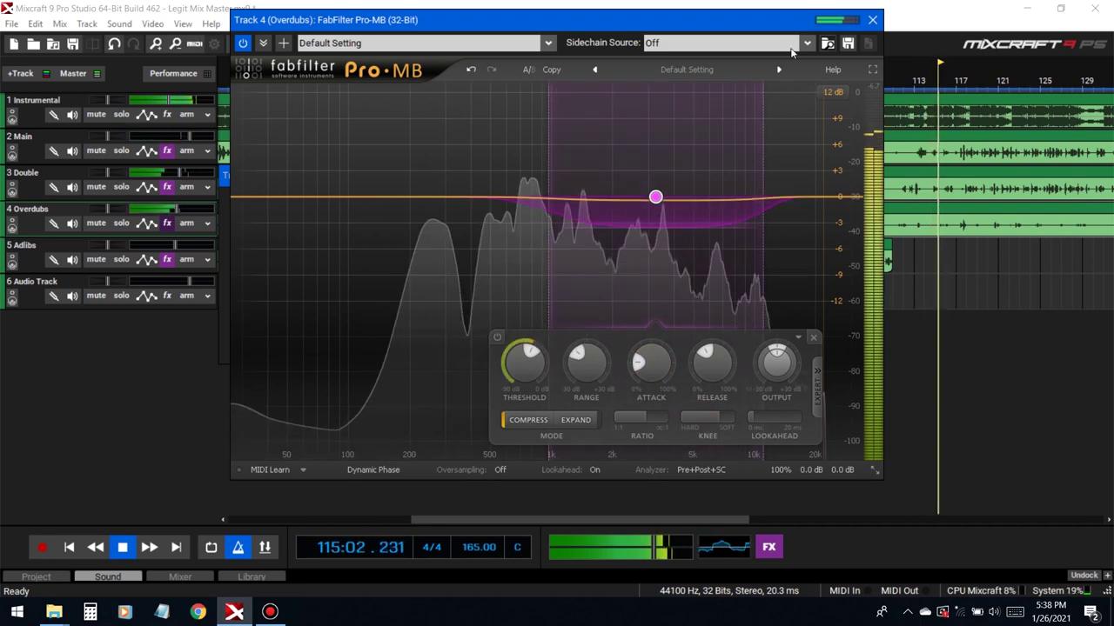
Solo the Overdubs, shift the compression band up to about 1.2–14 kHz, and lower its threshold slightly
key("s")
left_click_drag(655, 197, 674, 197)
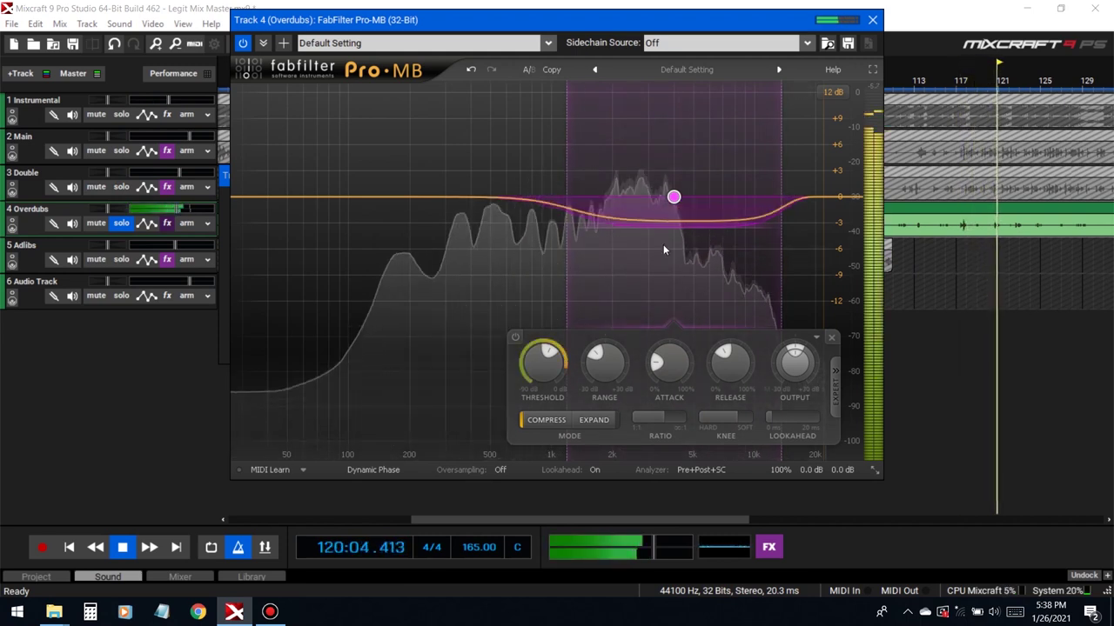
left_click_drag(542, 361, 542, 370)
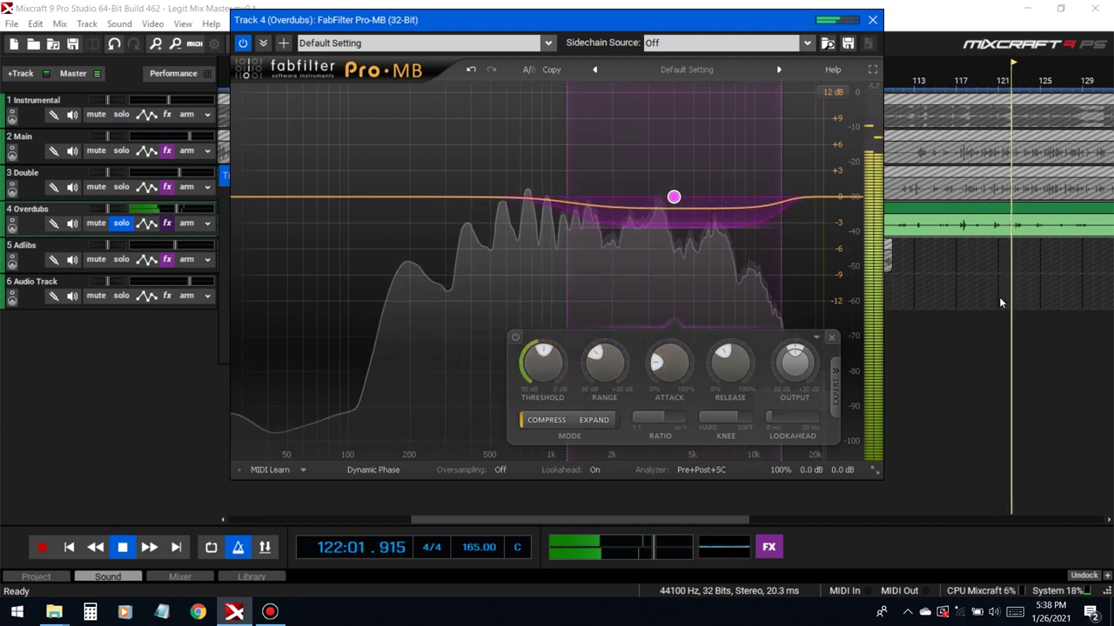
Unsolo the Overdubs and close both the multiband compressor and the track's effect list
left_click(120, 223)
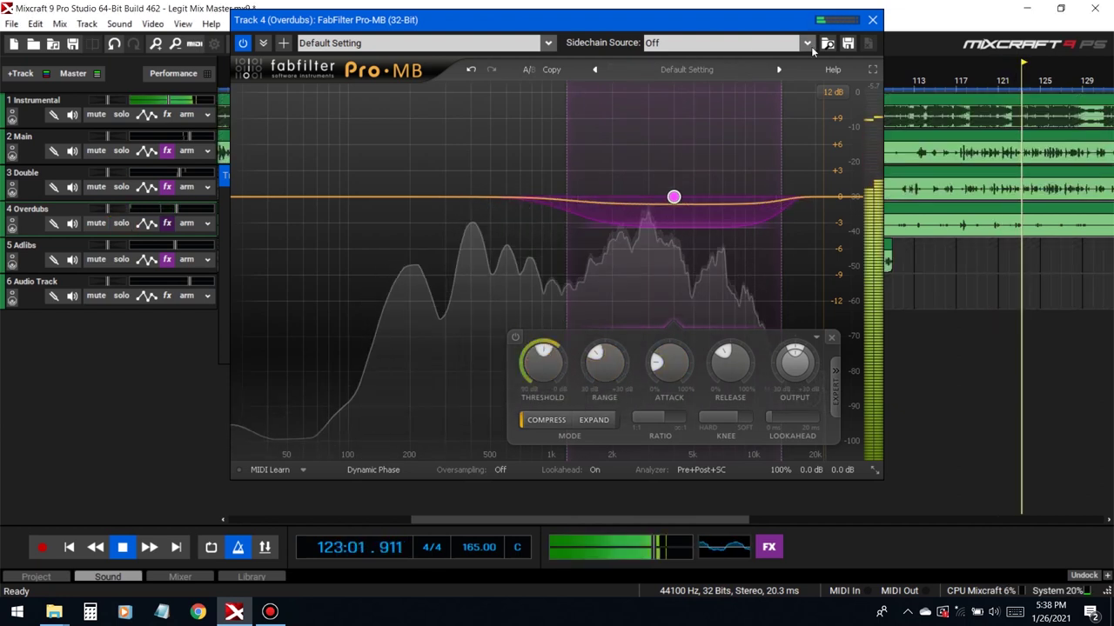
left_click(875, 24)
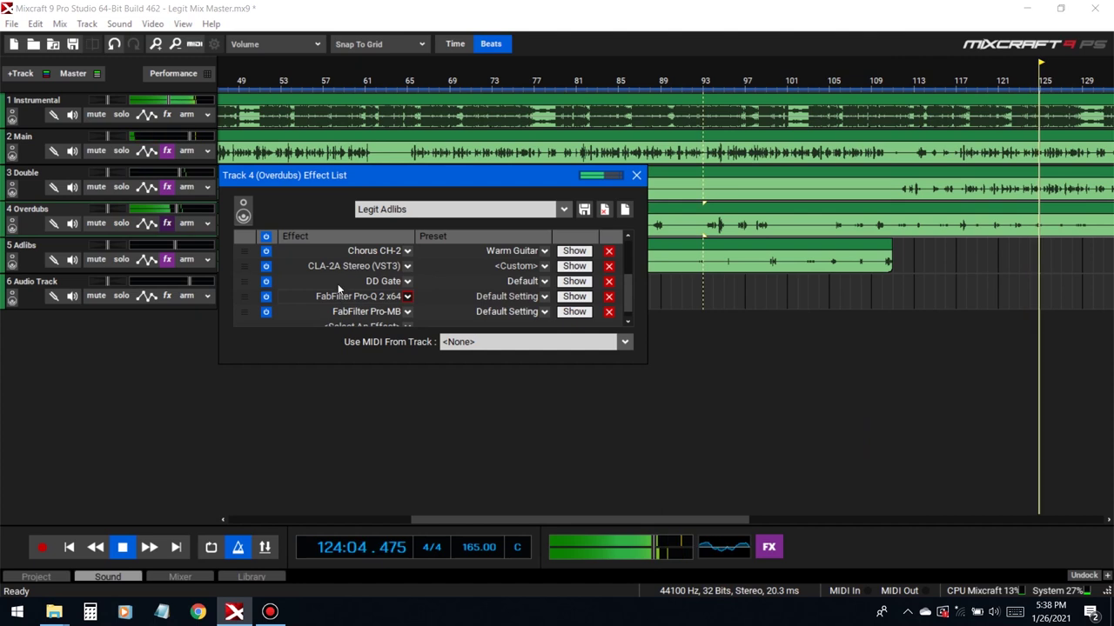
left_click(636, 175)
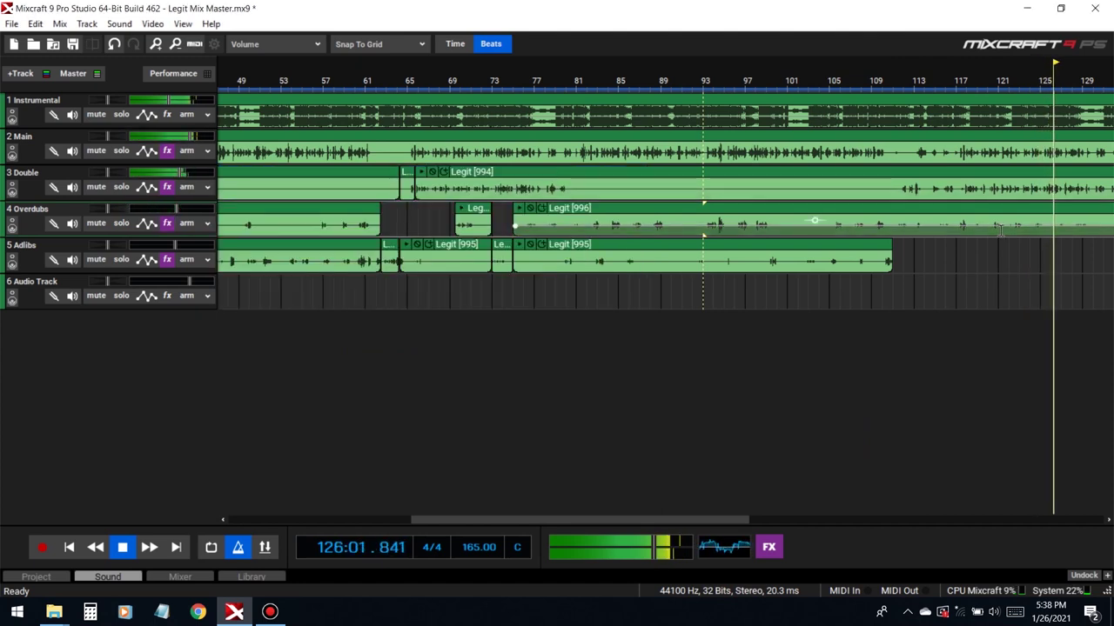
Solo the Main vocal and play it from around bar 122
scroll(1004, 224, "down", 3)
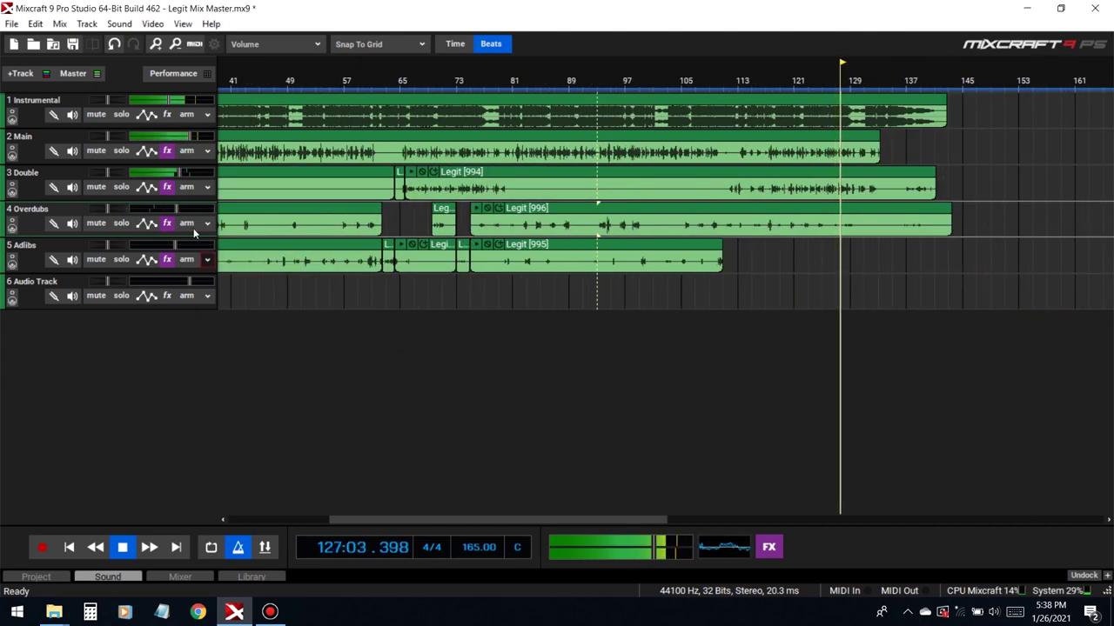
left_click(121, 187)
left_click(121, 187)
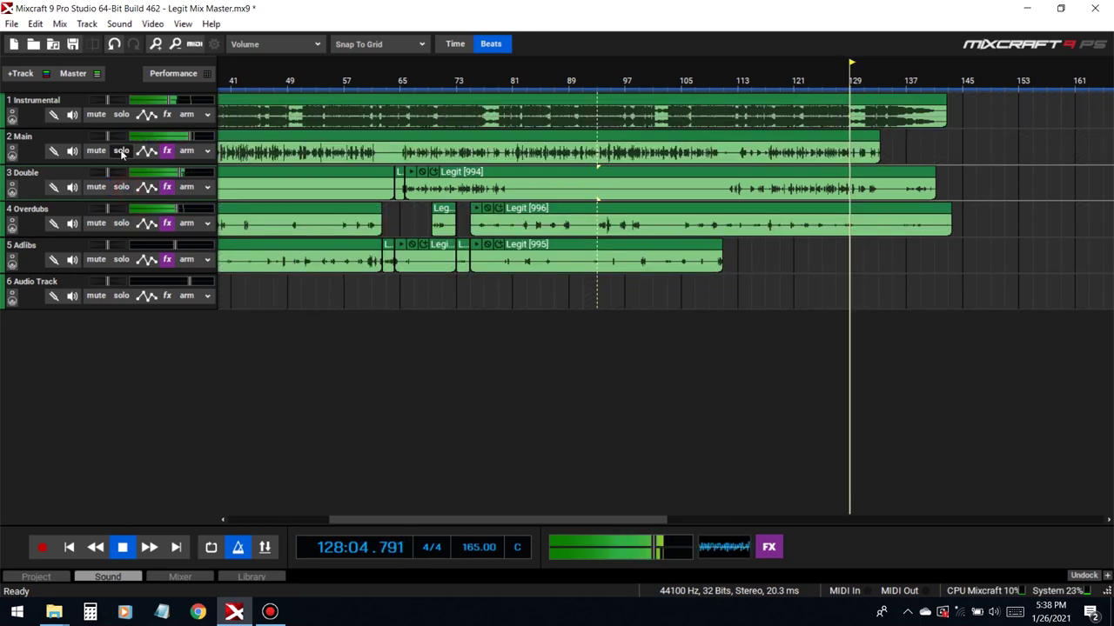
left_click(121, 152)
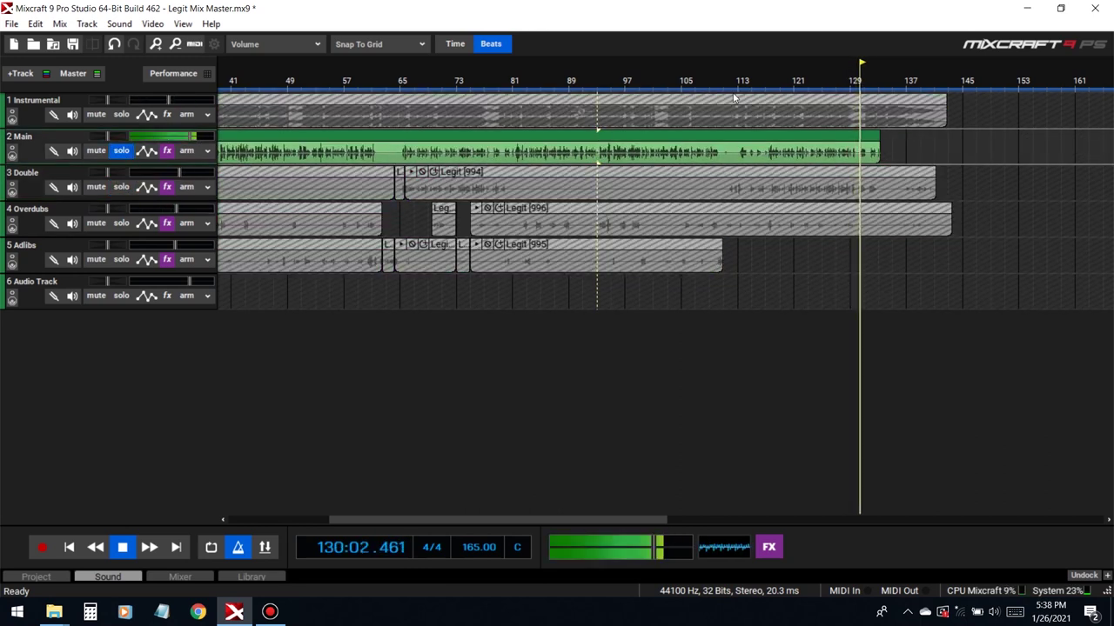
left_click(805, 78)
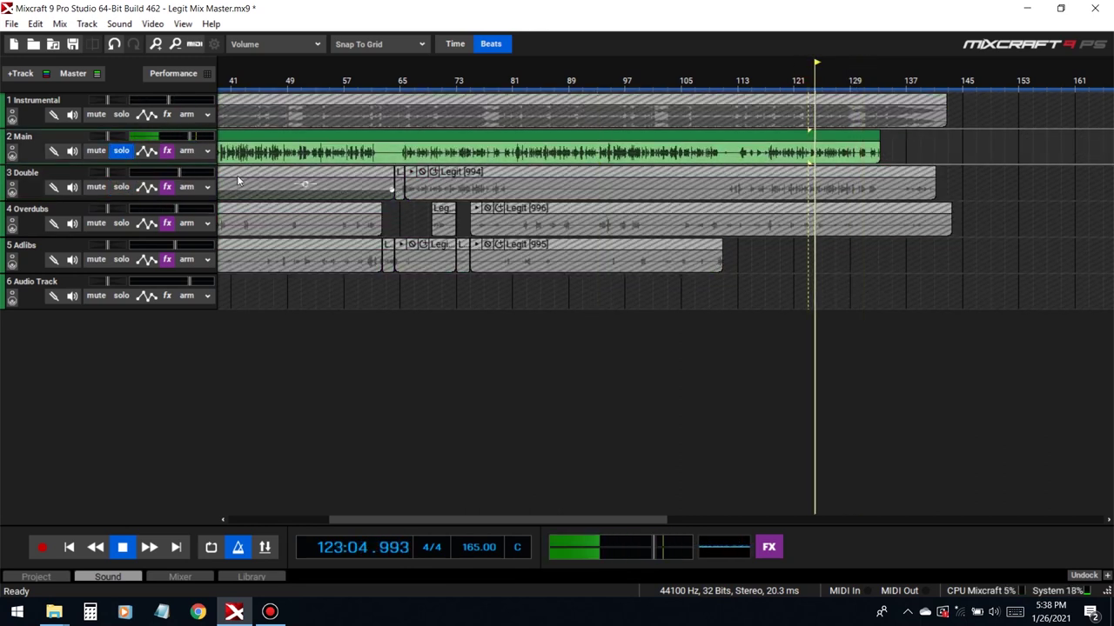
Open the DD Gate on the Main track and adjust its hold to about 24 ms
left_click(167, 151)
left_click(590, 319)
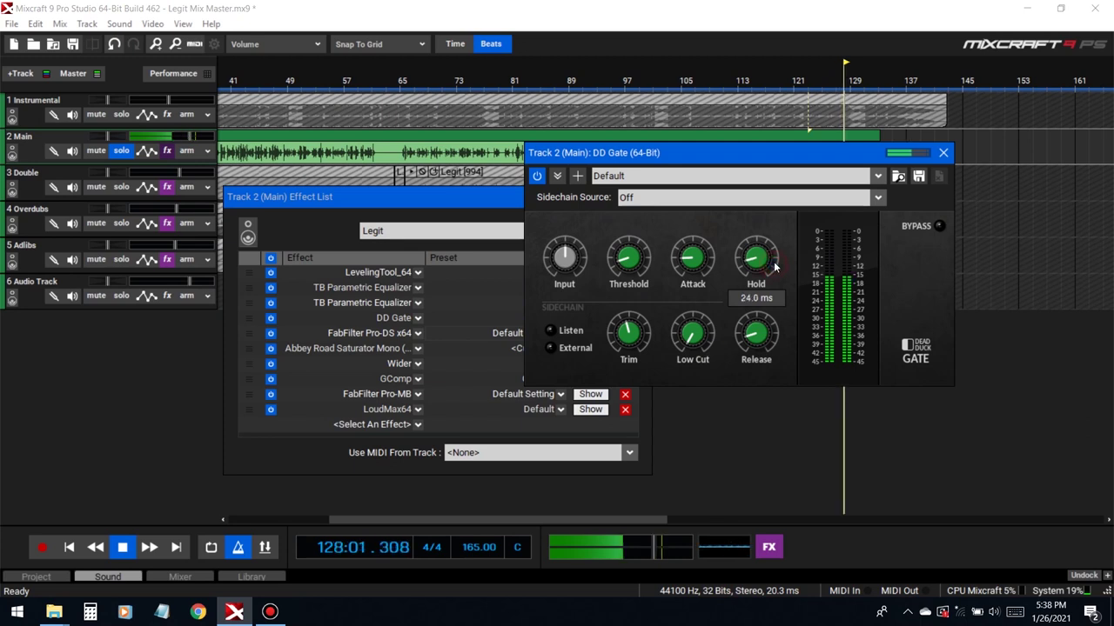
Unsolo the Main track, close the gate, and replay the full mix from bar 121
left_click(121, 150)
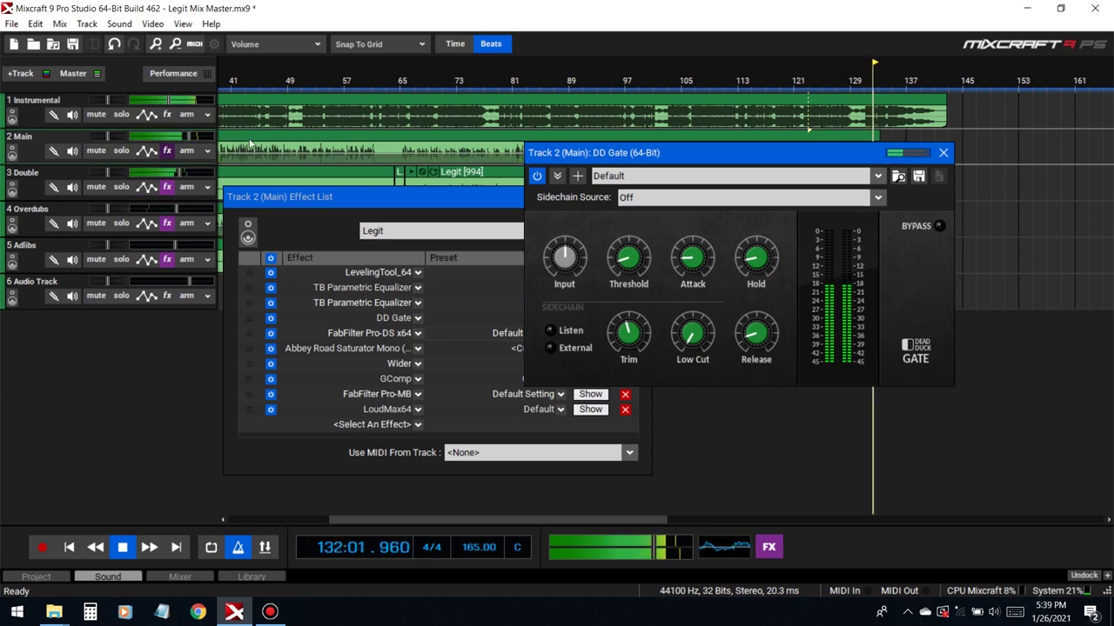
left_click(943, 152)
left_click(796, 61)
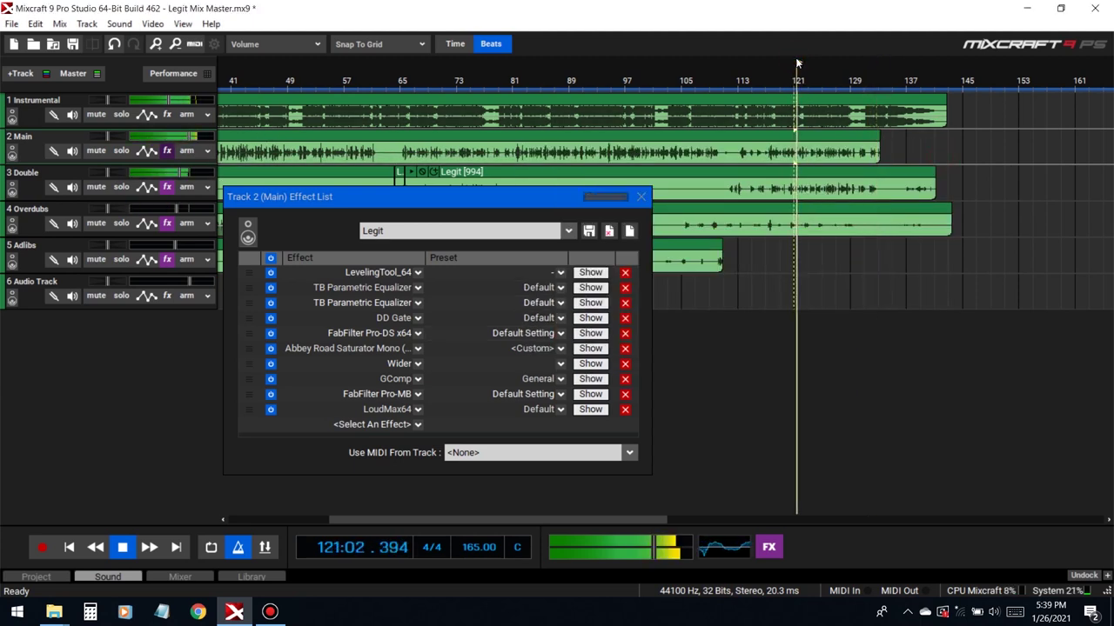
Insert the FabFilter Pro-Q 2 x64 equalizer at the end of the Double track's effect chain
left_click(640, 197)
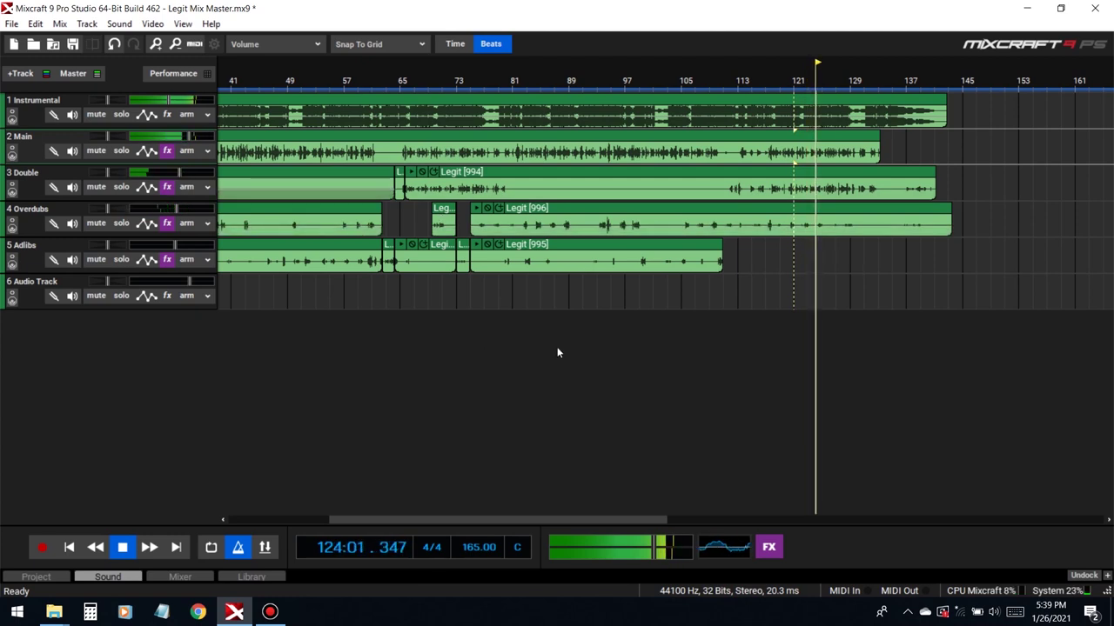
scroll(570, 303, "down", 2)
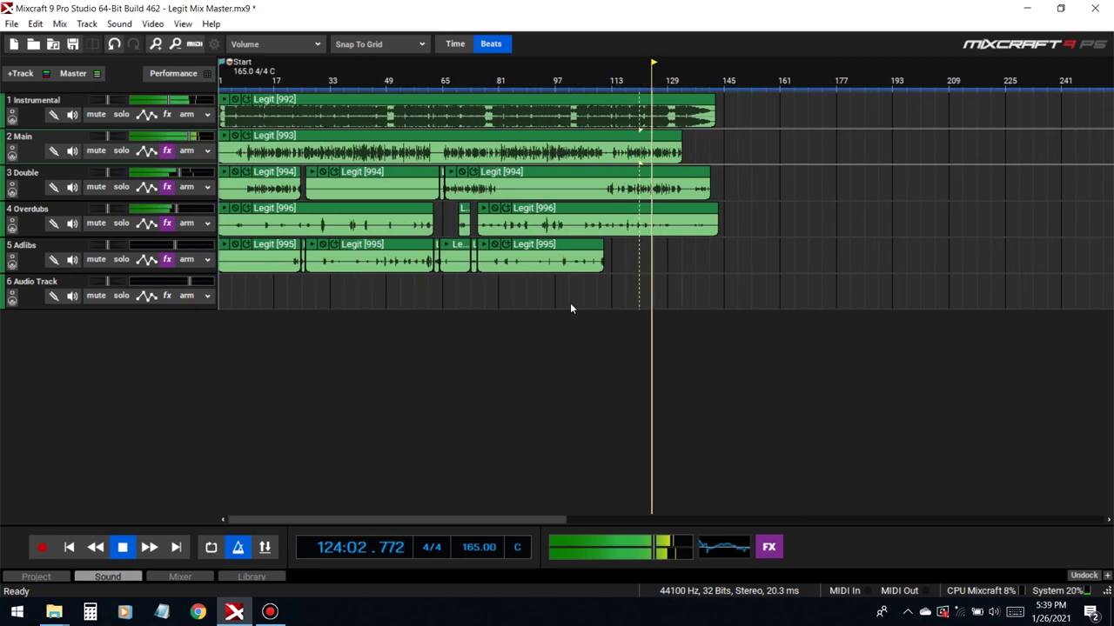
left_click(167, 187)
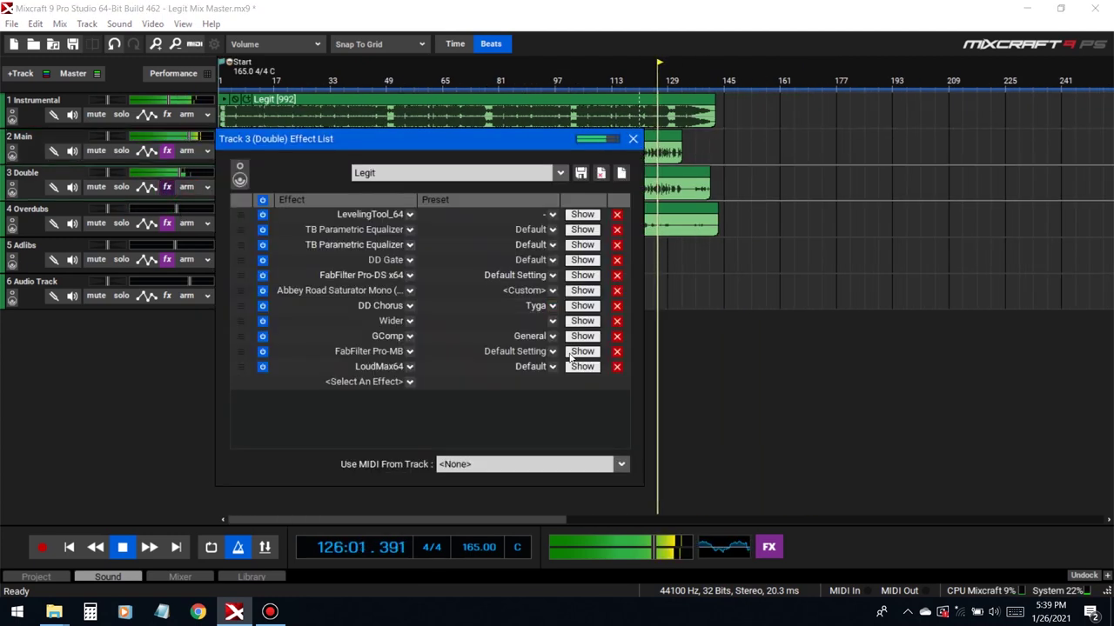
left_click(409, 381)
type("pro")
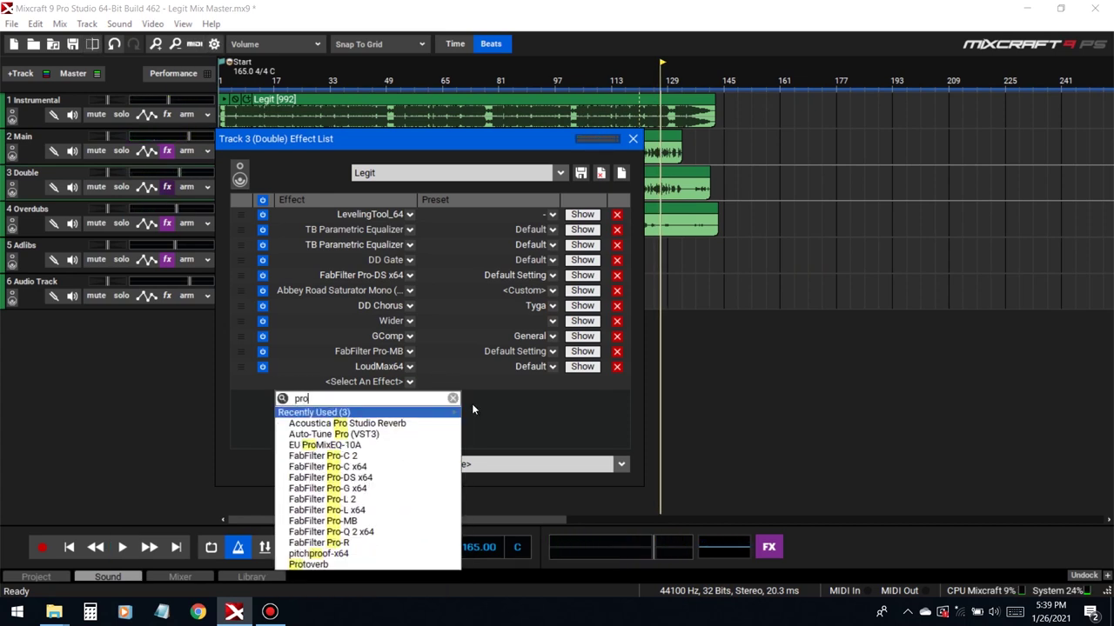
left_click(406, 532)
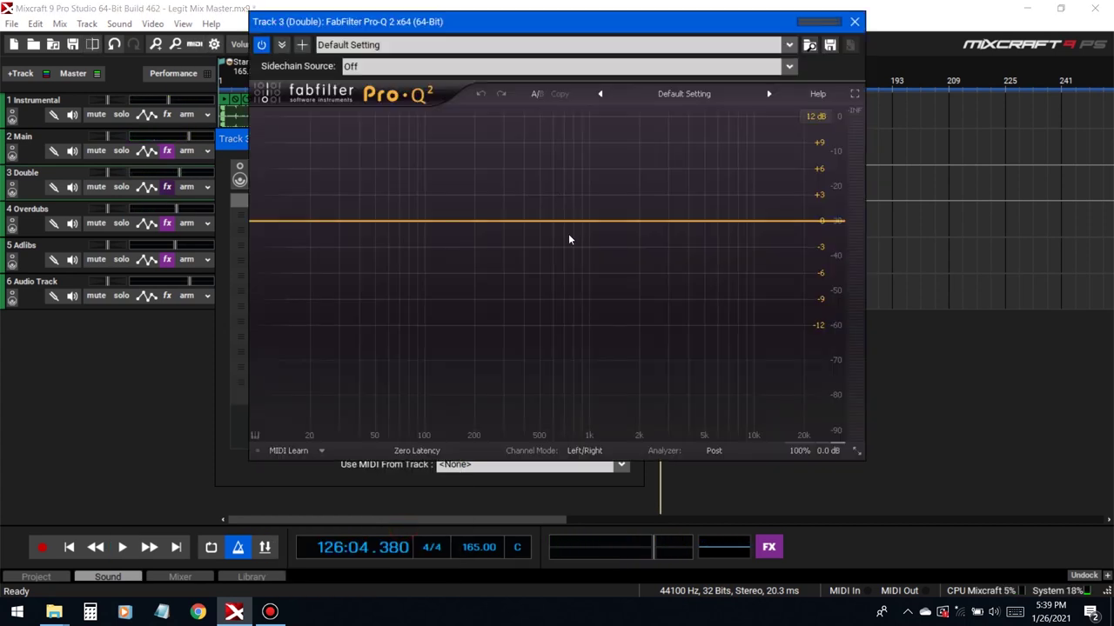
Set the equalizer to Mid/Side and add a bell cut of about 5.6 dB near 450 Hz, placed on the mid channel
left_click(585, 452)
left_click(596, 482)
double_click(540, 221)
left_click_drag(539, 221, 533, 270)
right_click(532, 269)
left_click(635, 331)
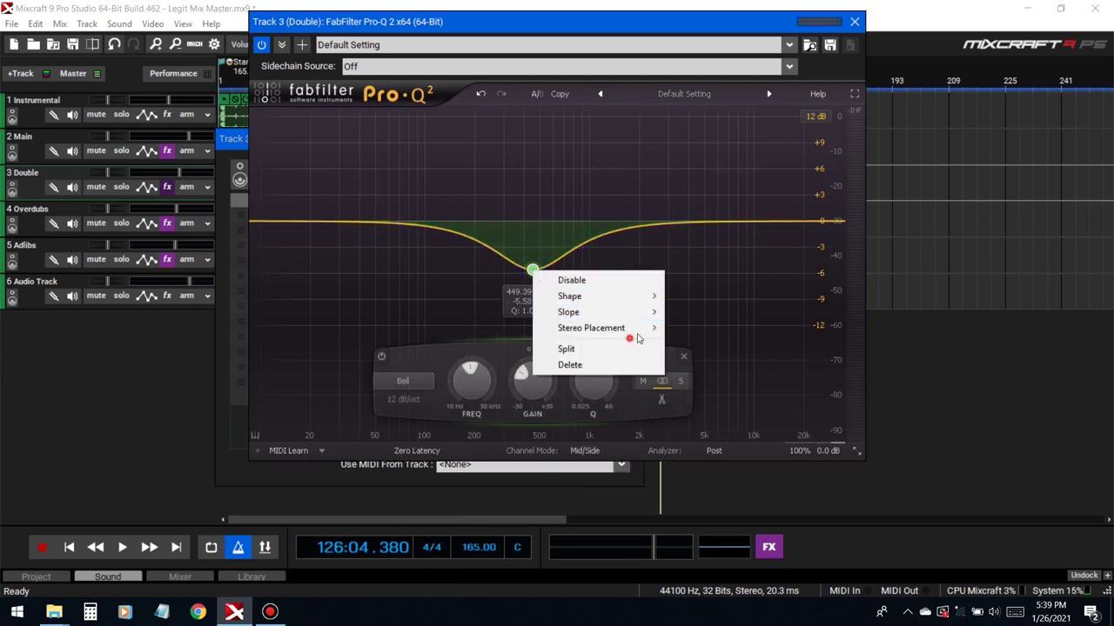
left_click(692, 328)
During playback from the final section, widen the mid cut to about Q 0.87 and set it to about -4.75 dB at 430 Hz
left_click_drag(655, 21, 707, 212)
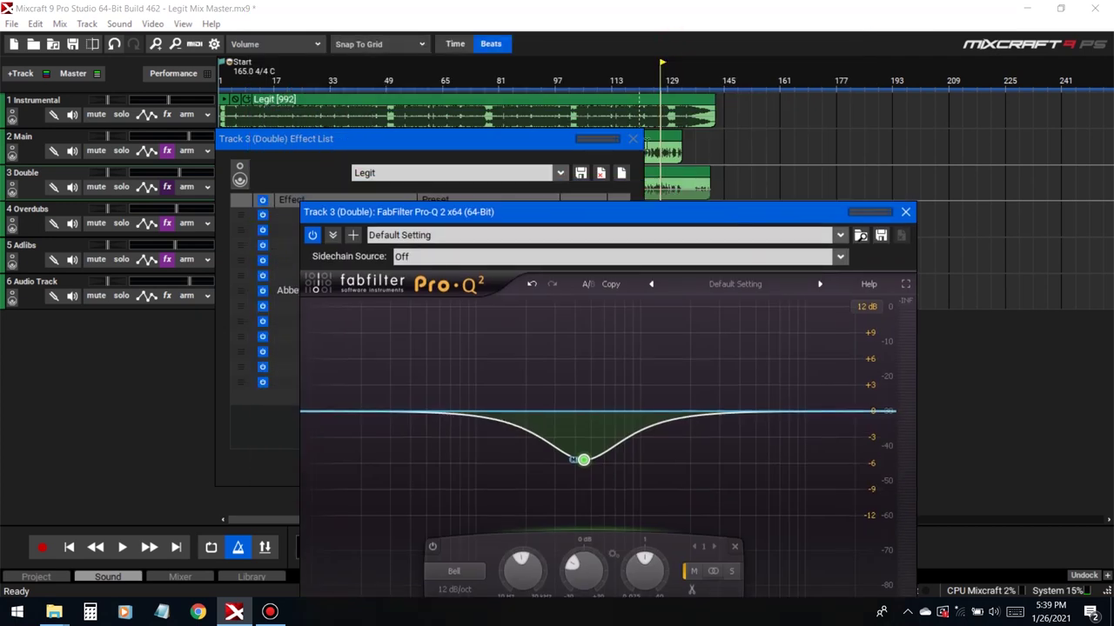
left_click(625, 68)
key("space")
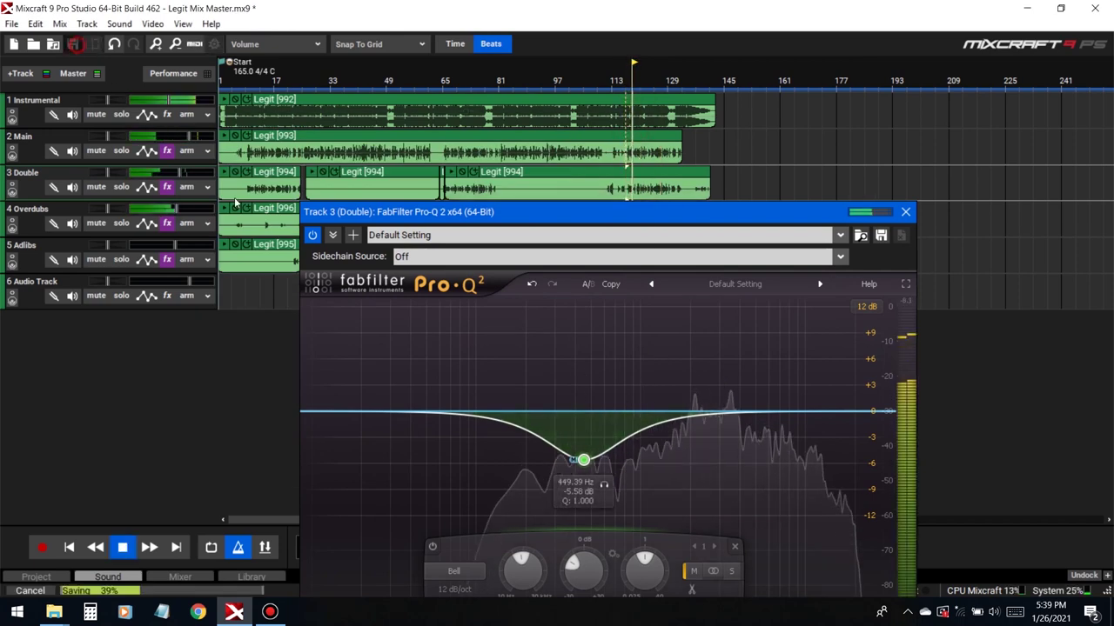
scroll(583, 461, "down", 2)
left_click_drag(583, 461, 580, 453)
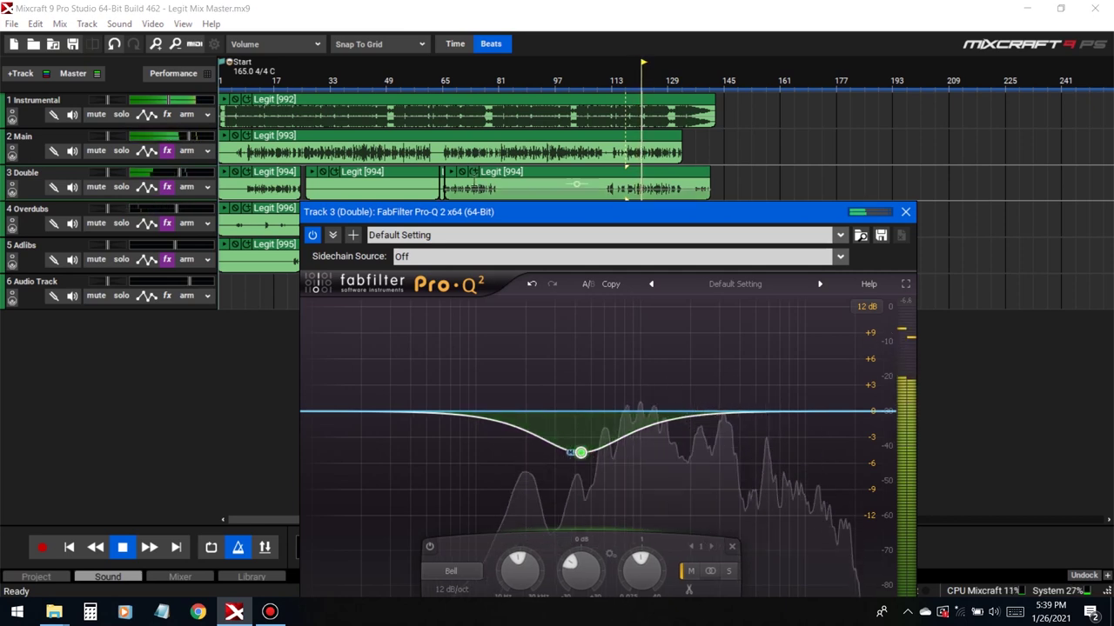
With the Double track temporarily soloed, widen the mid cut further and shift it lower in frequency, closing the equalizer when done
key("s")
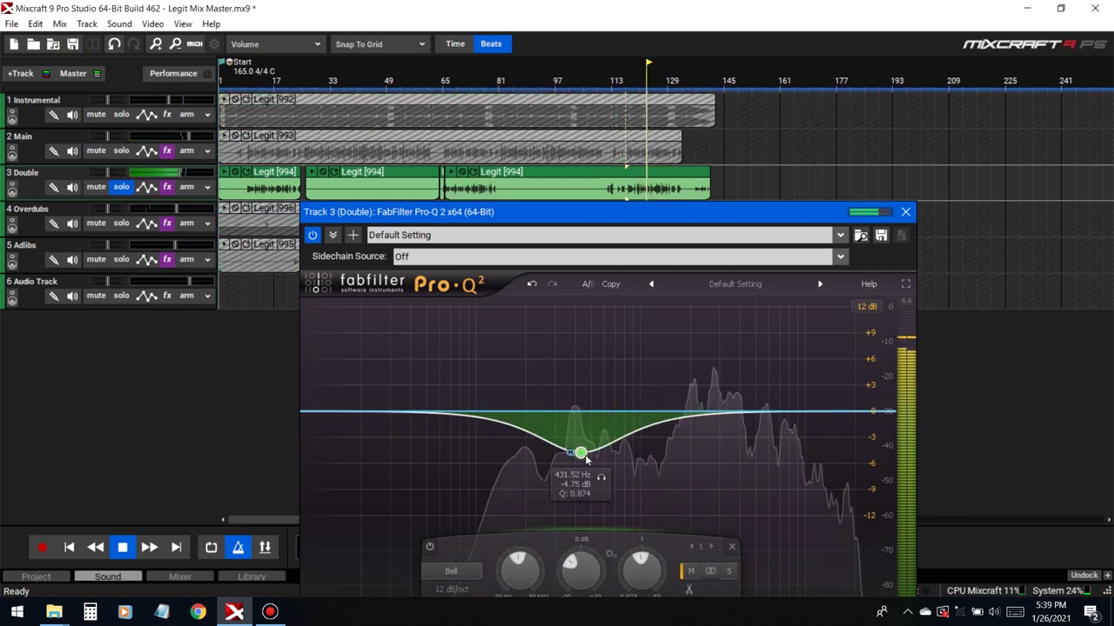
scroll(582, 454, "down", 2)
mouse_move(583, 455)
left_mouse_down()
mouse_move(591, 462)
mouse_move(566, 456)
left_mouse_up()
left_click(120, 187)
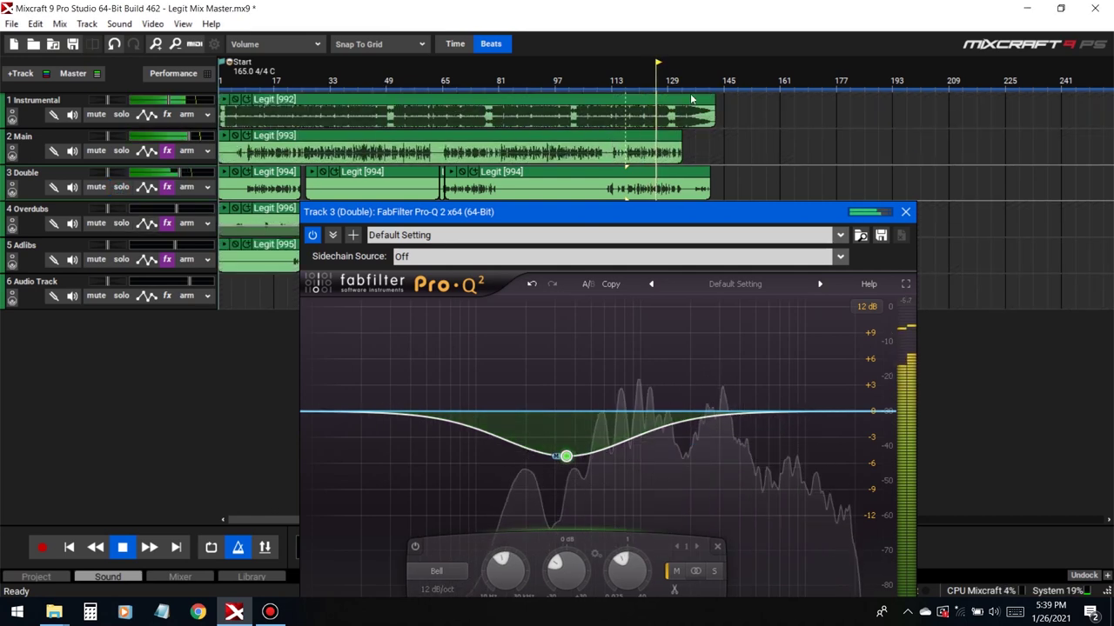
left_click(905, 212)
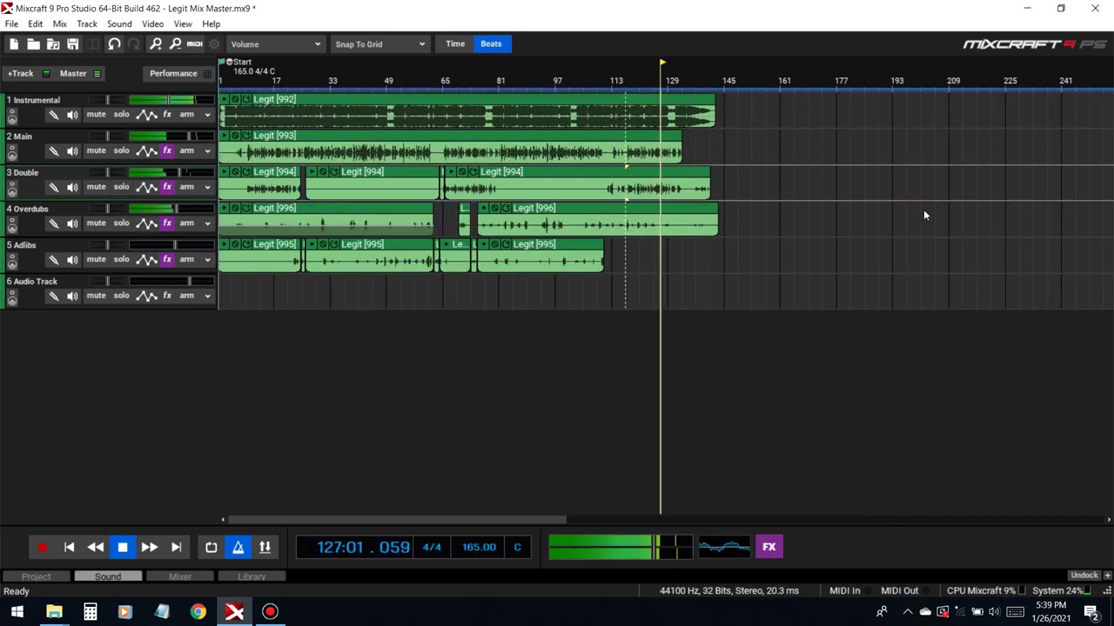
Compare the Double track with and without the Pro-Q 2 equalizer during playback from measure 121
key("space")
left_click(167, 187)
left_click_drag(477, 132, 768, 230)
left_click(637, 83)
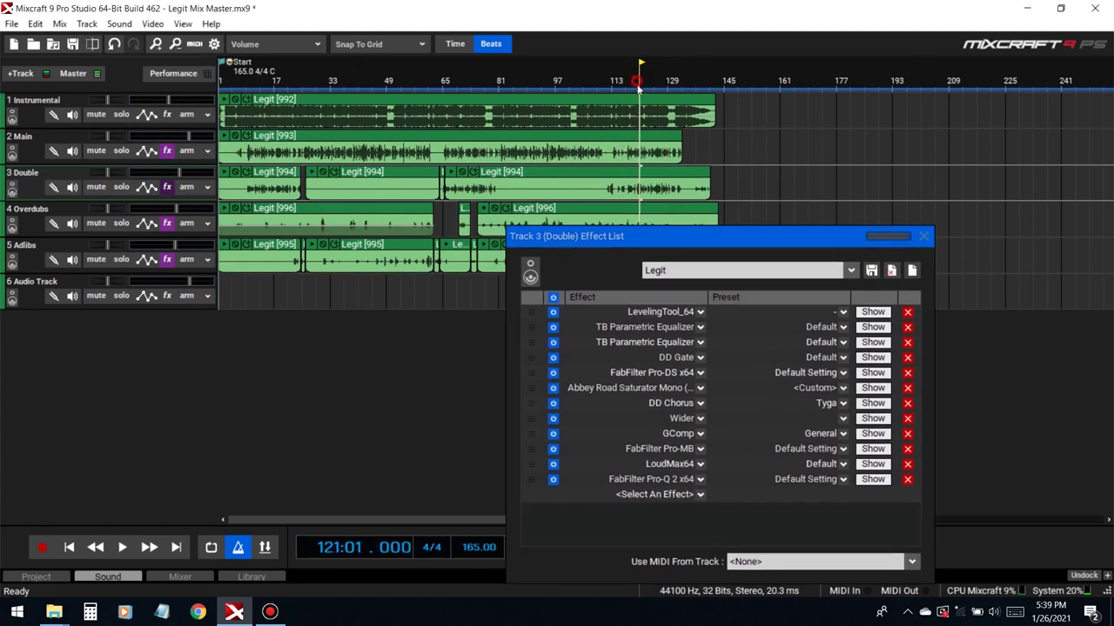
left_click(553, 481)
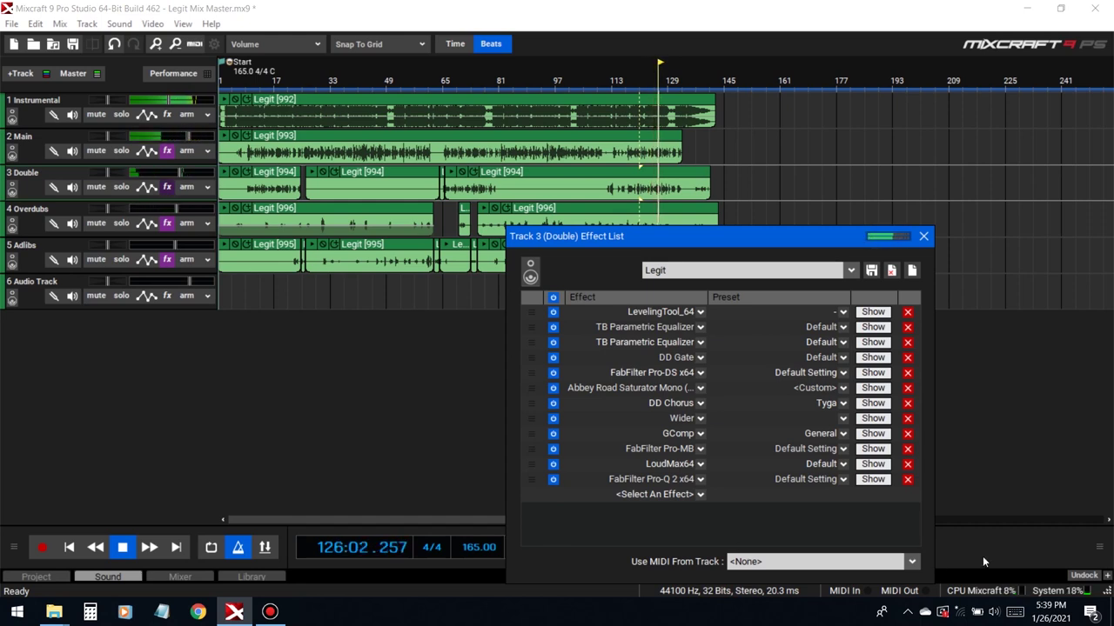
left_click(553, 480)
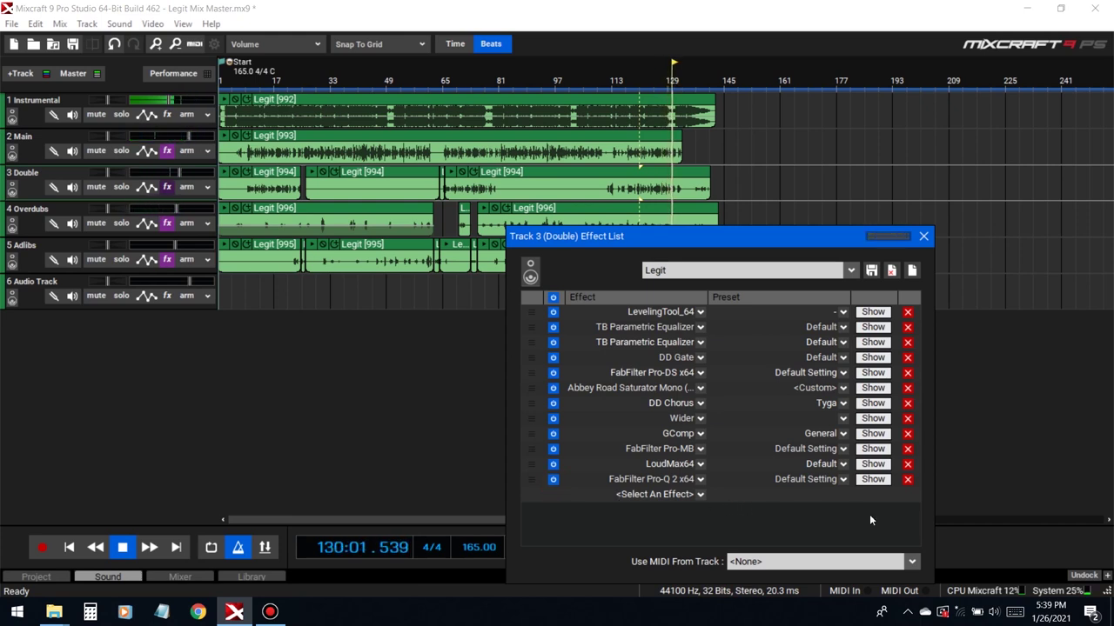
key("space")
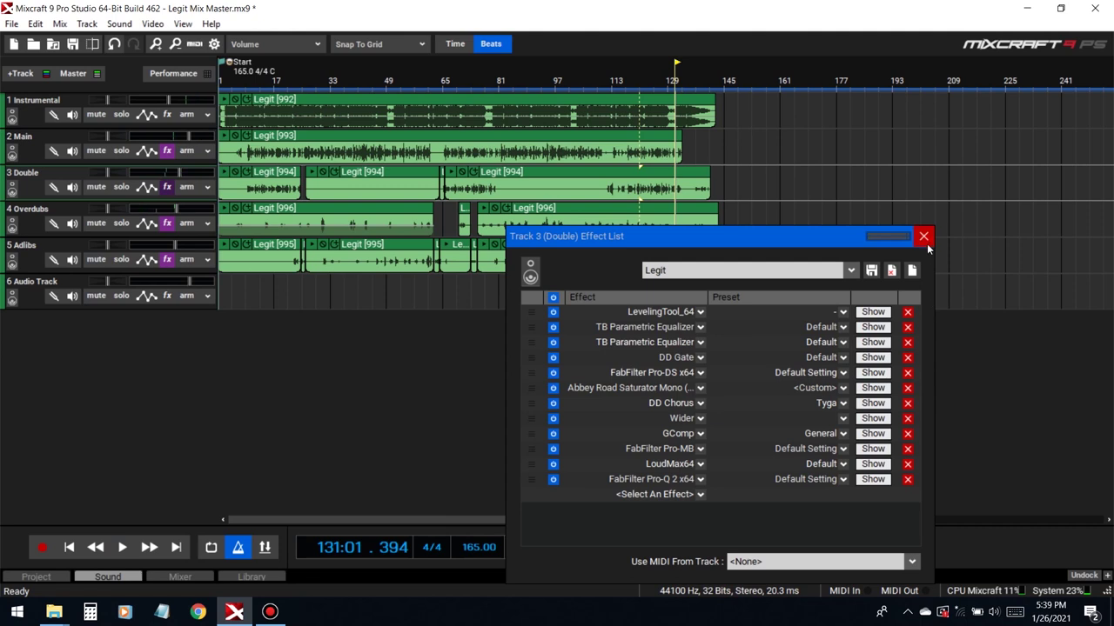
Close the Double track's effect list, return the playhead to the project start and save the project
left_click(923, 236)
scroll(350, 303, "down", 2)
scroll(351, 305, "up", 4)
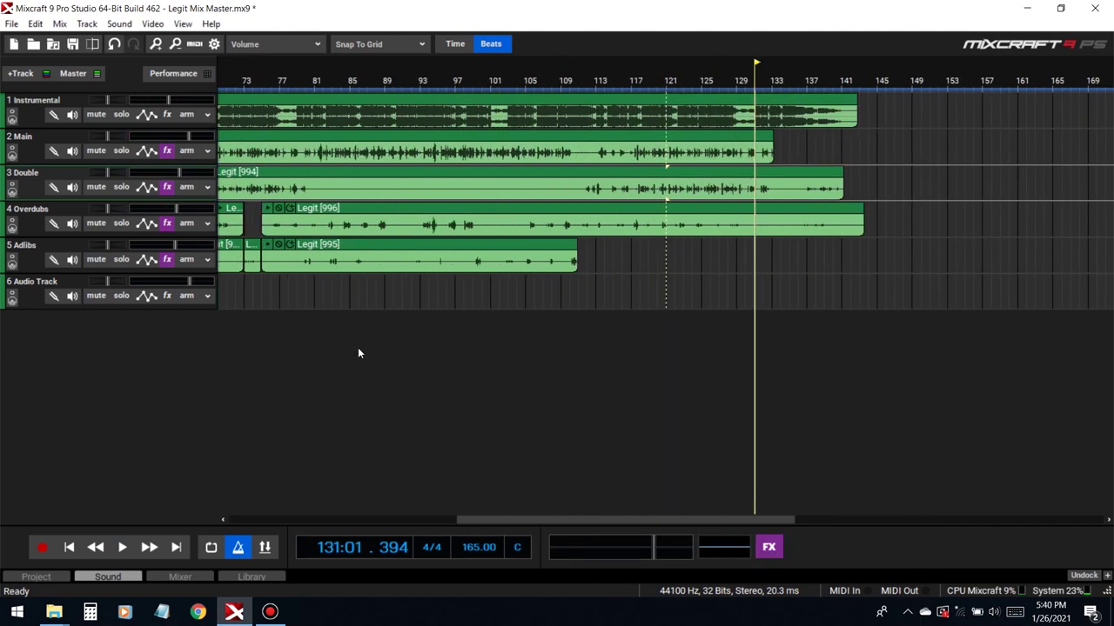
left_click(69, 547)
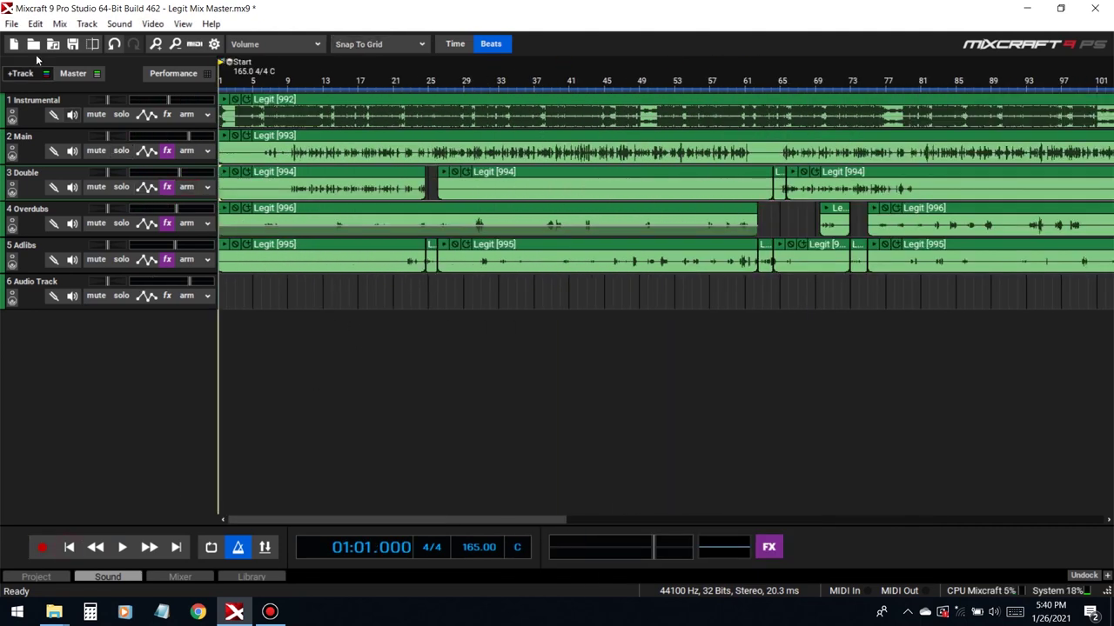
left_click(72, 44)
Add a send track and name it Reverb, with the mixer view hidden
left_click(23, 77)
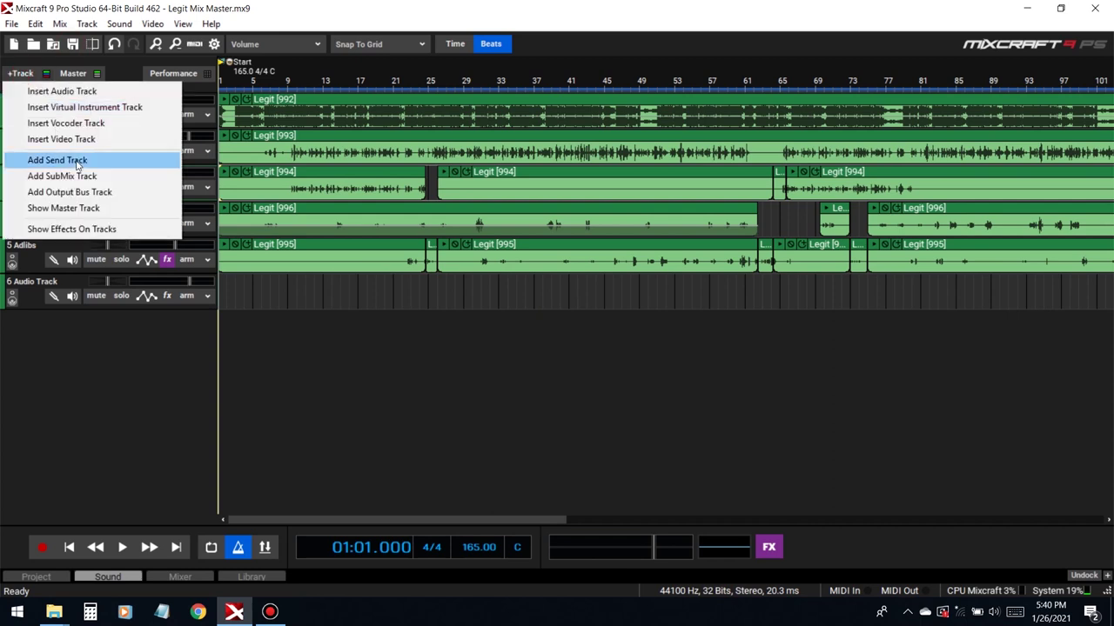
left_click(69, 162)
key("ctrl+m")
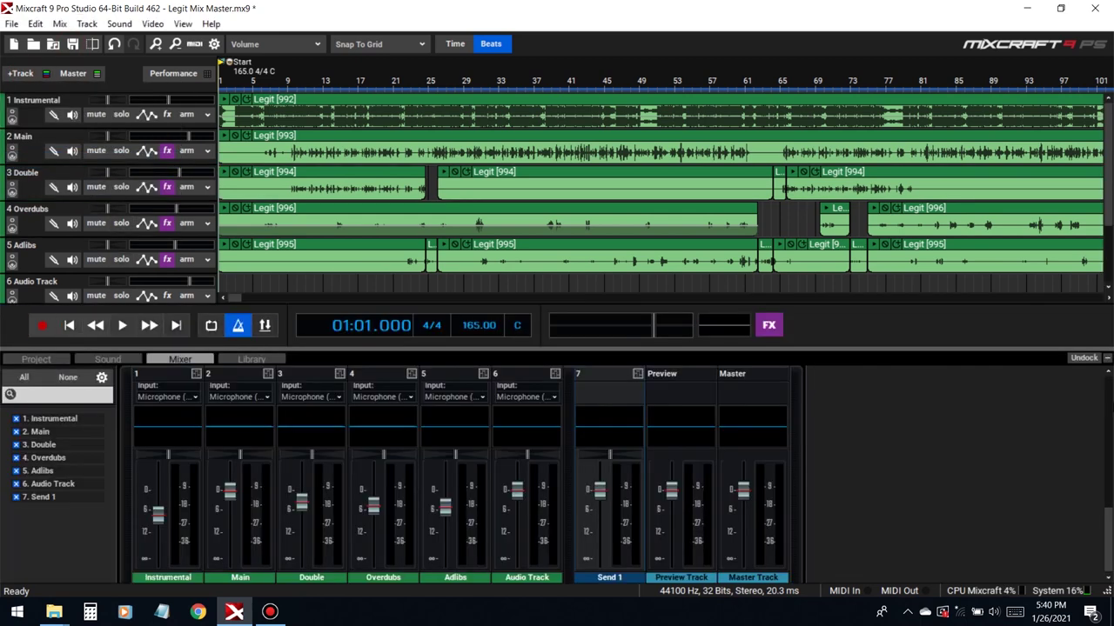
left_click(1106, 360)
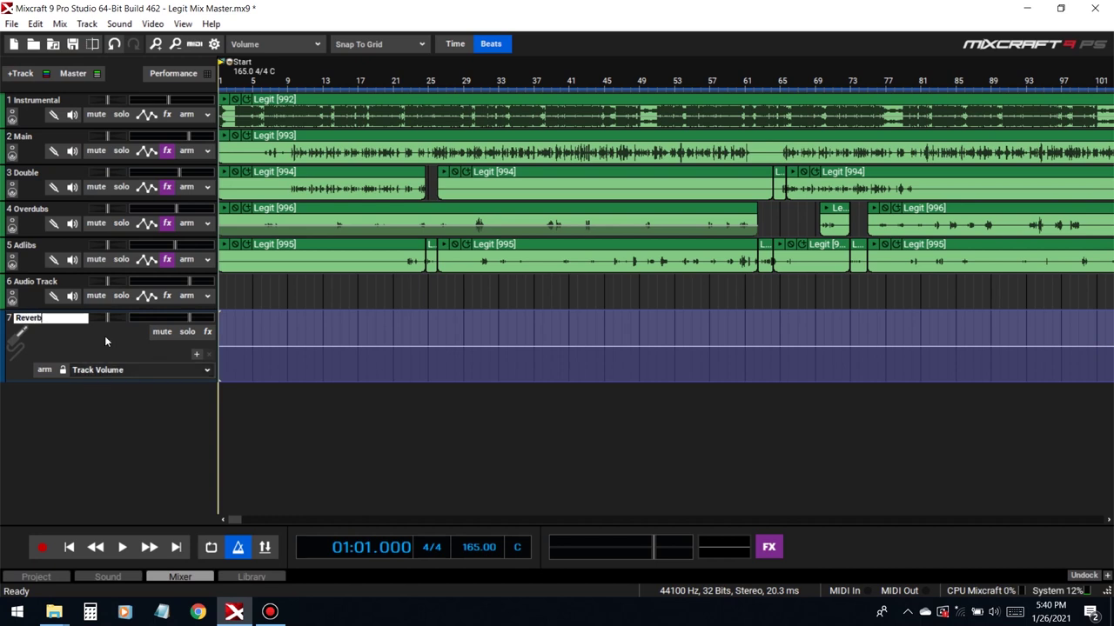
Load the Warm Reverb effect chain preset on the Reverb send track
left_click(207, 332)
left_click(455, 317)
type("war")
left_click(381, 244)
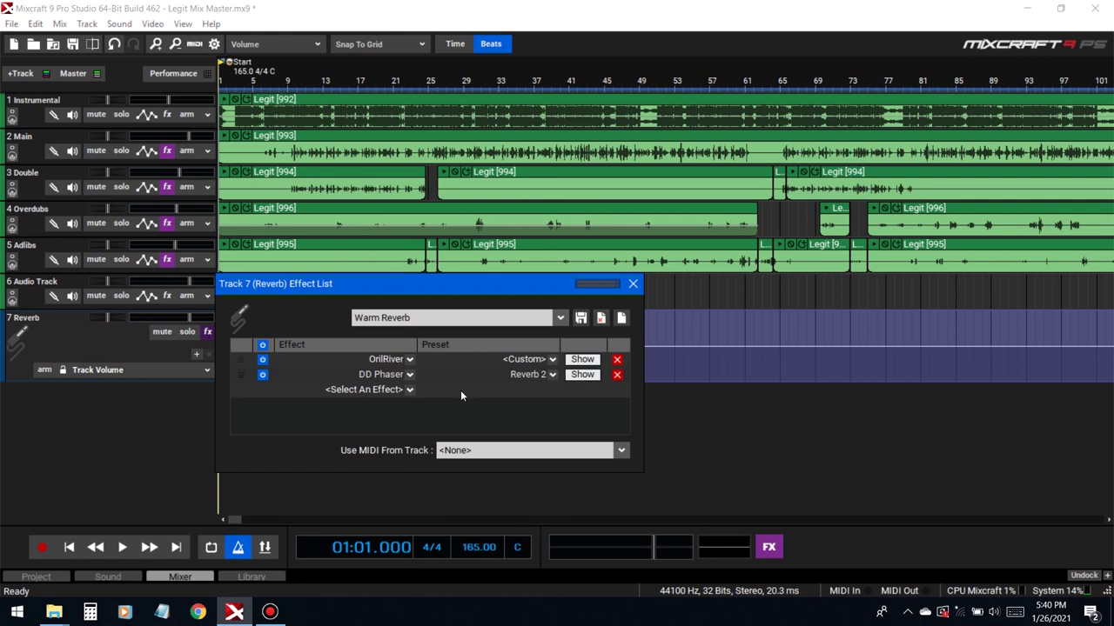
Examine the OrilRiver reverb settings on the Reverb track
left_click(582, 359)
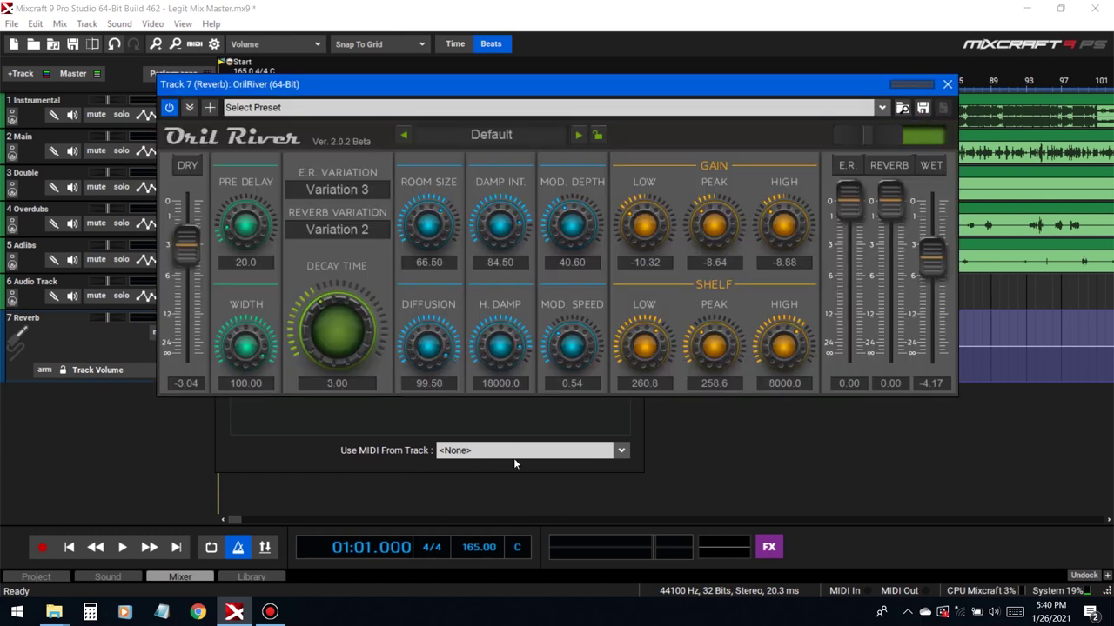
left_click(950, 85)
left_click(583, 359)
left_click(945, 88)
Place the playhead at measure 9 and show the Main track's send lane to the Reverb track
left_click(287, 81)
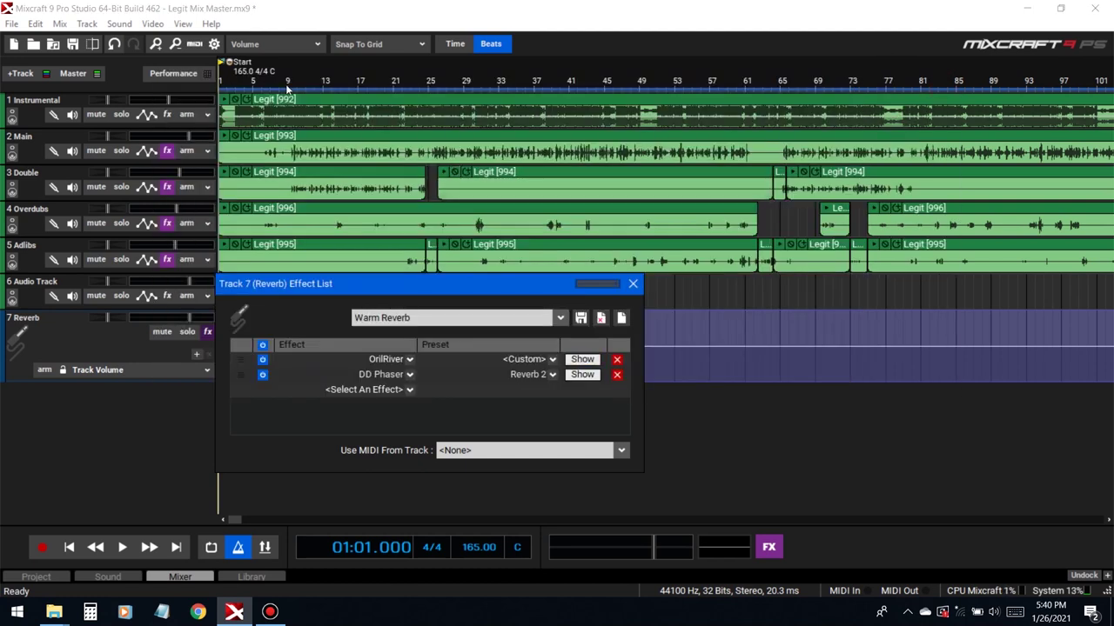
left_click(147, 152)
left_click(131, 188)
left_click(85, 233)
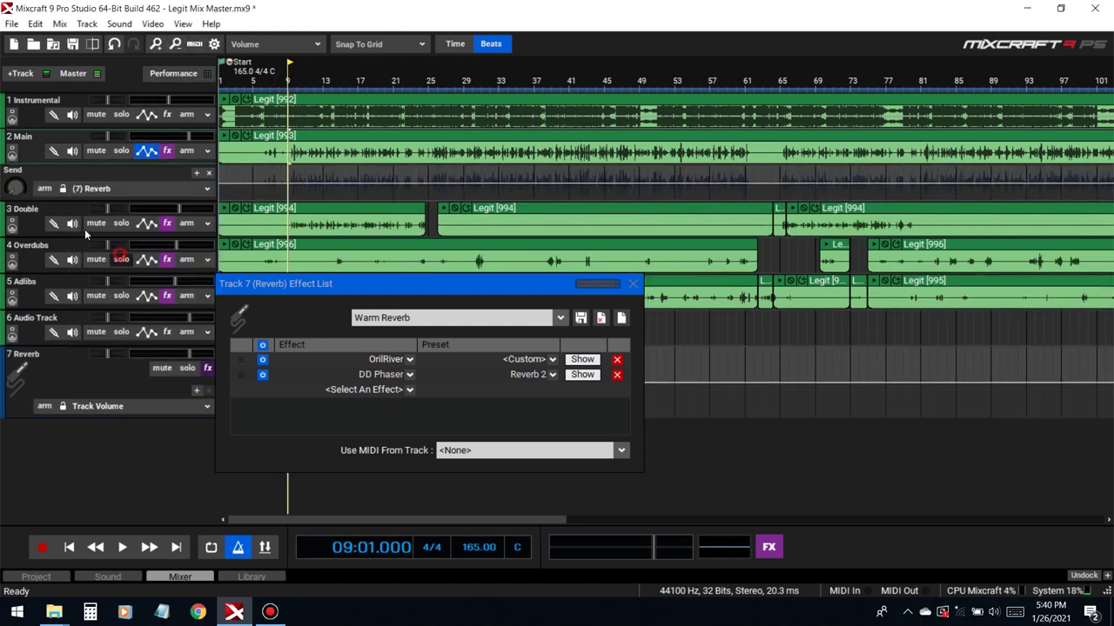
Solo the Main track and audition it through the Reverb send from measure 9
left_click(122, 153)
key("space")
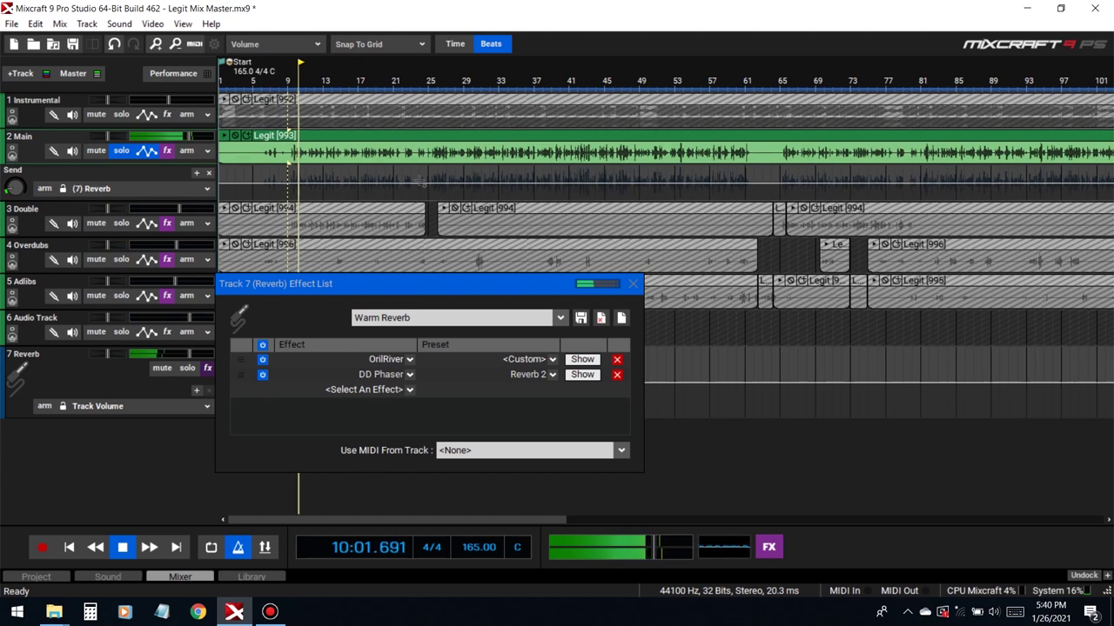
key("space")
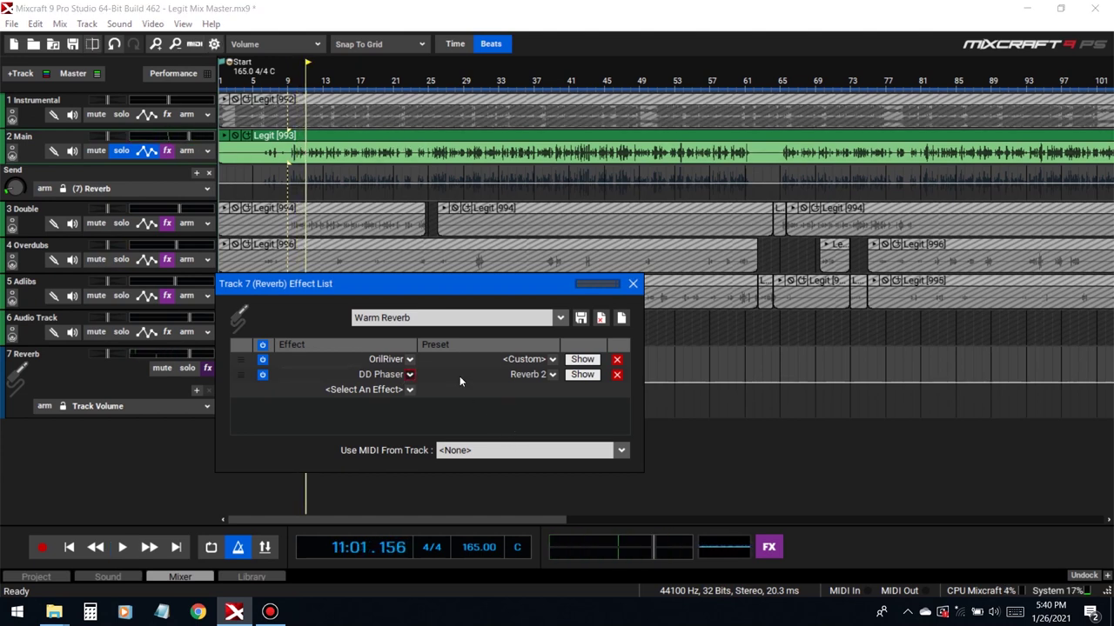
Lower the Range and Rate of the Reverb track's DD Phaser and fine-tune its Depth during playback from measure 9
left_click(581, 374)
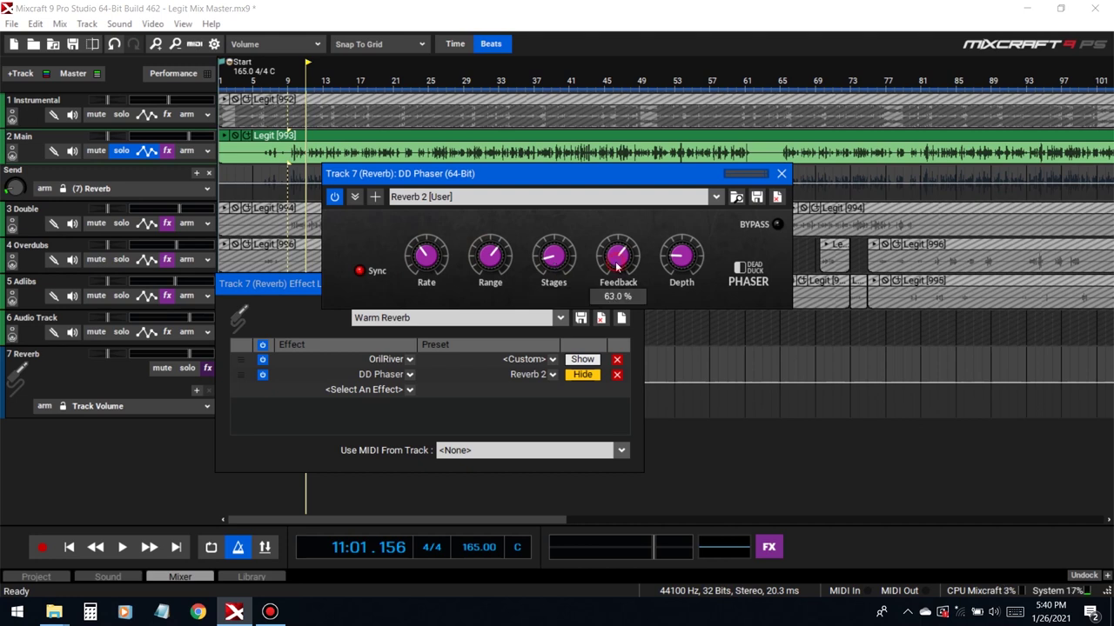
left_click(288, 84)
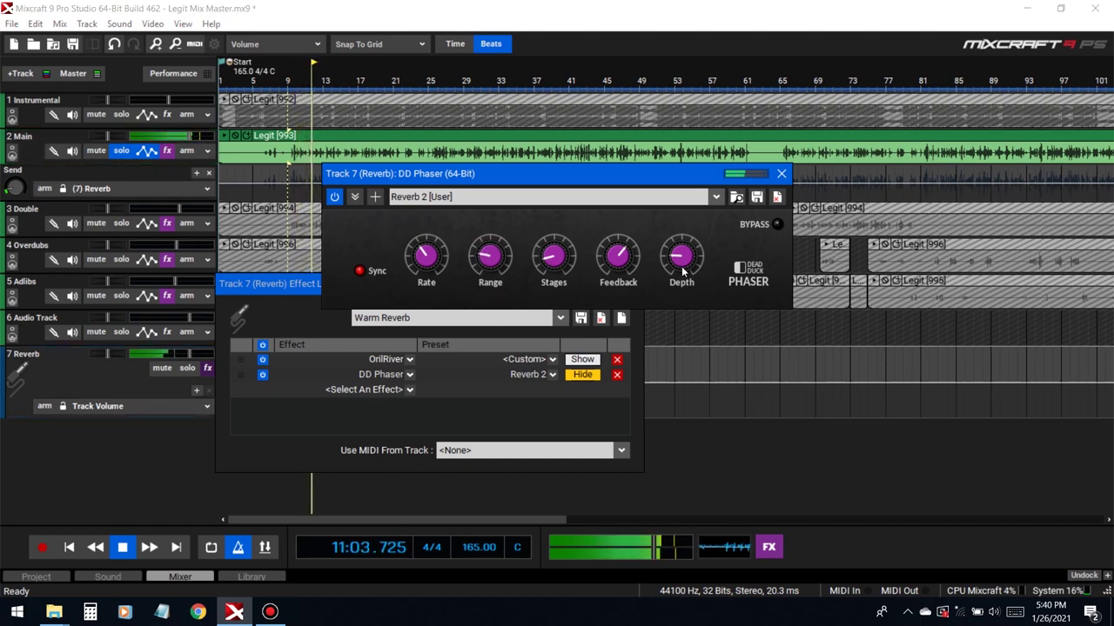
mouse_move(693, 259)
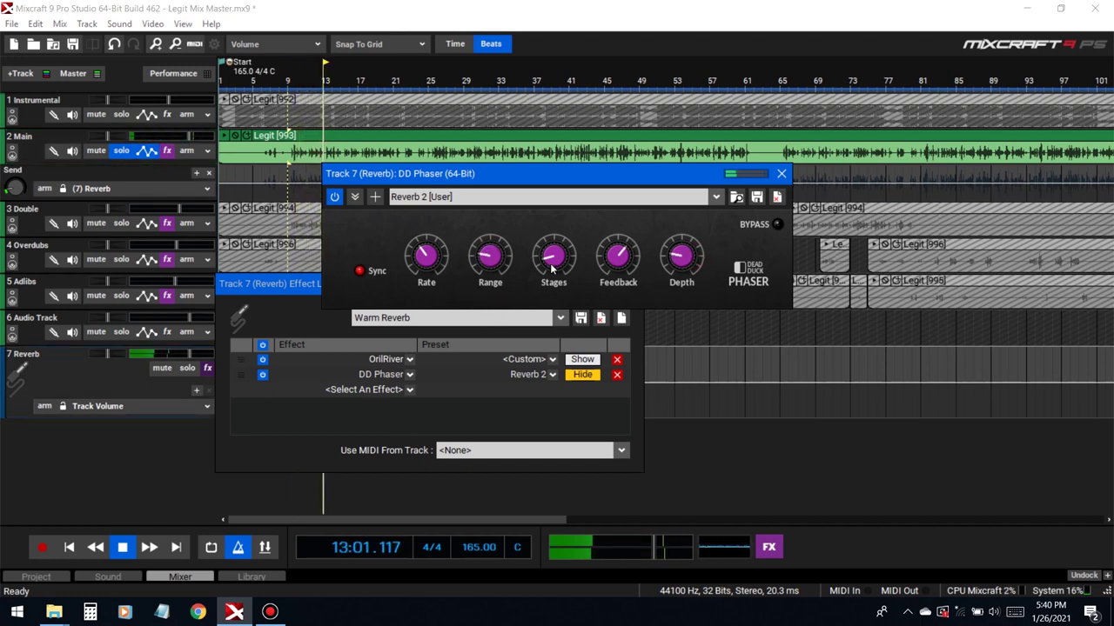
mouse_move(435, 259)
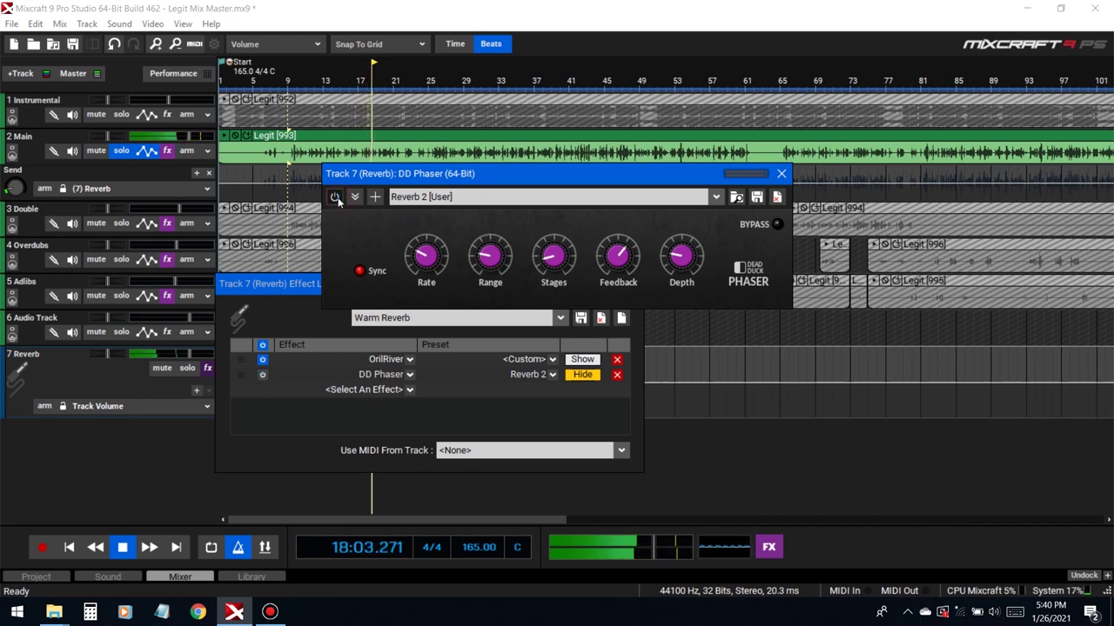
left_click(893, 546)
key("space")
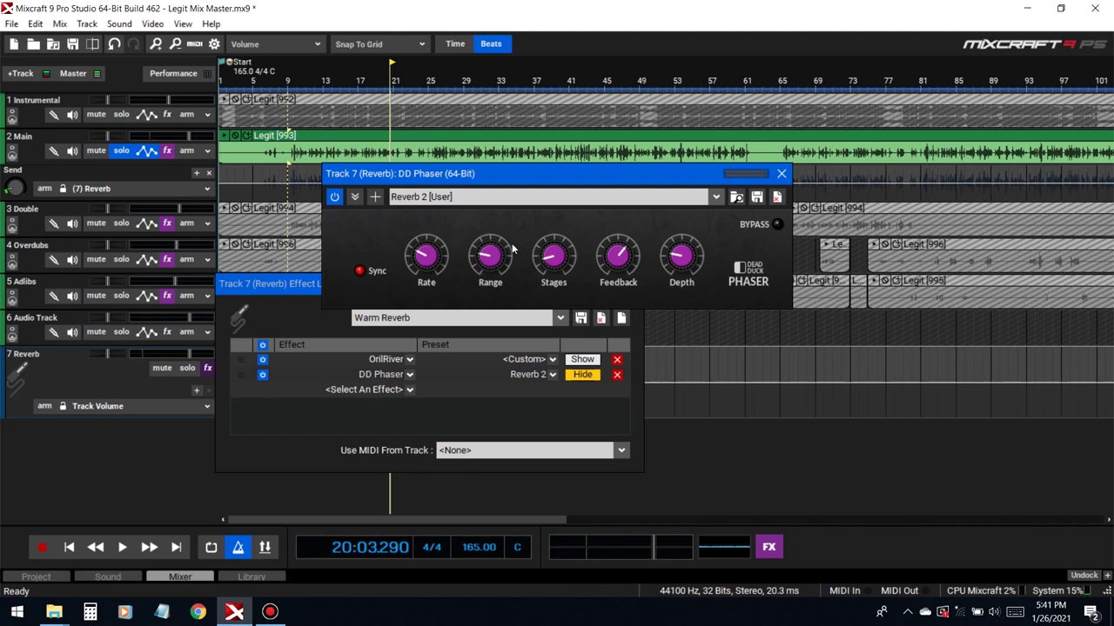
Compare the Main vocal's reverb with the DD Phaser bypassed and enabled during playback
left_click(334, 197)
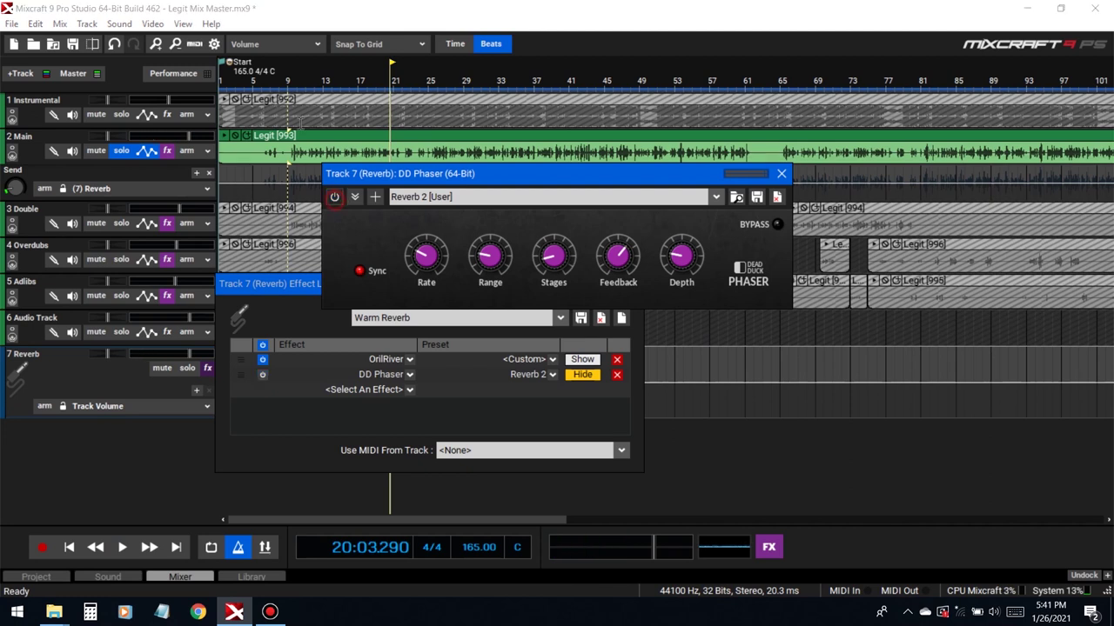
key("space")
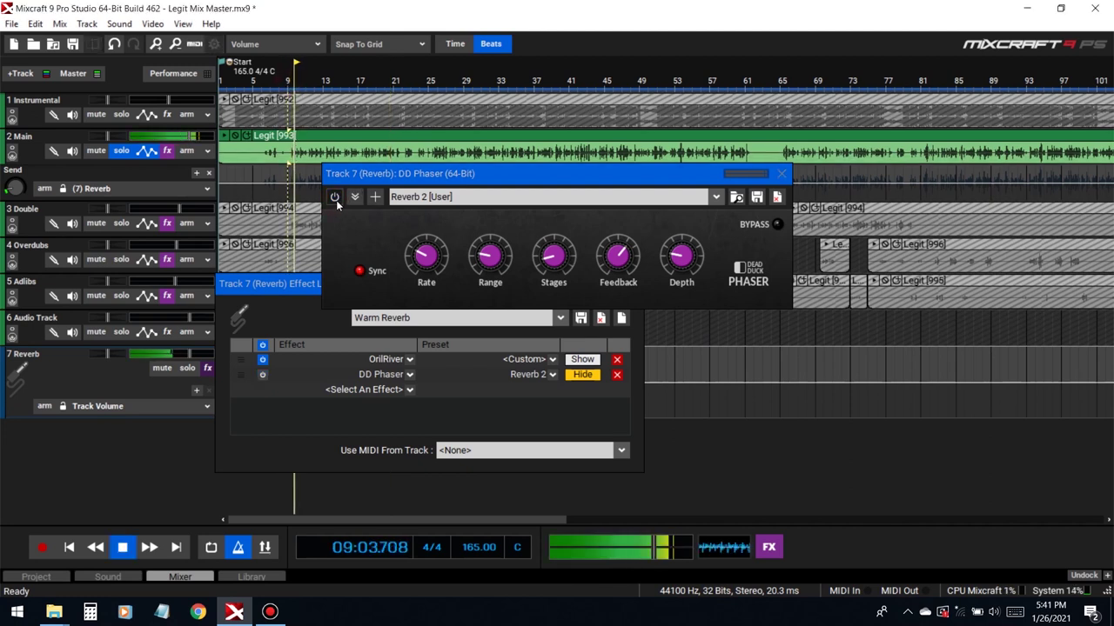
left_click(334, 198)
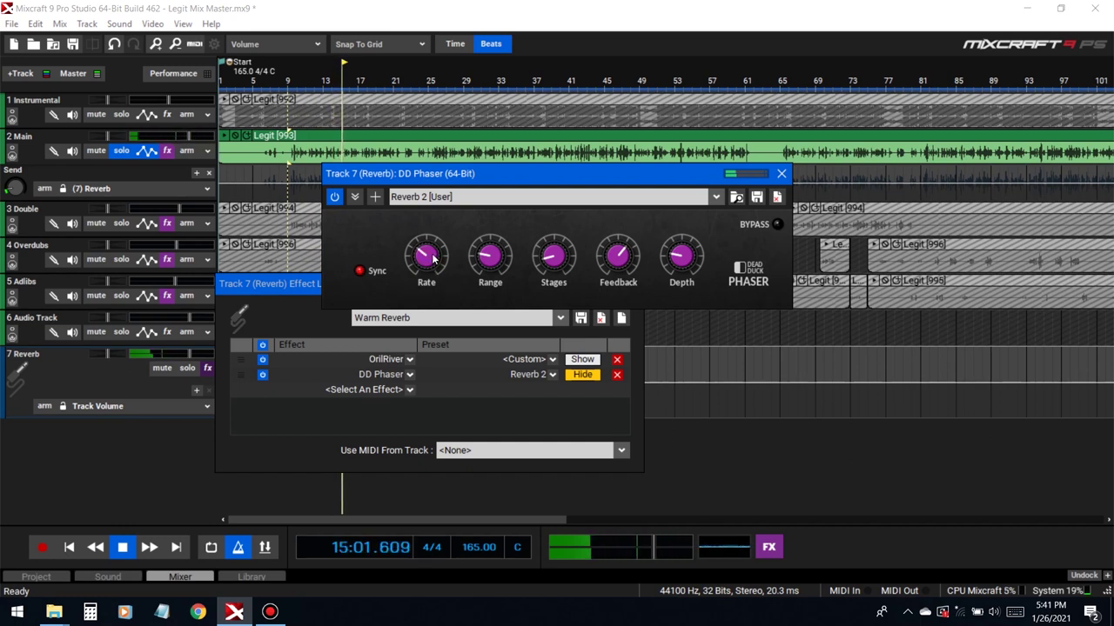
Close the DD Phaser, unsolo the Main track and replay the full mix from measure 9 with Main's send lane hidden
key("space")
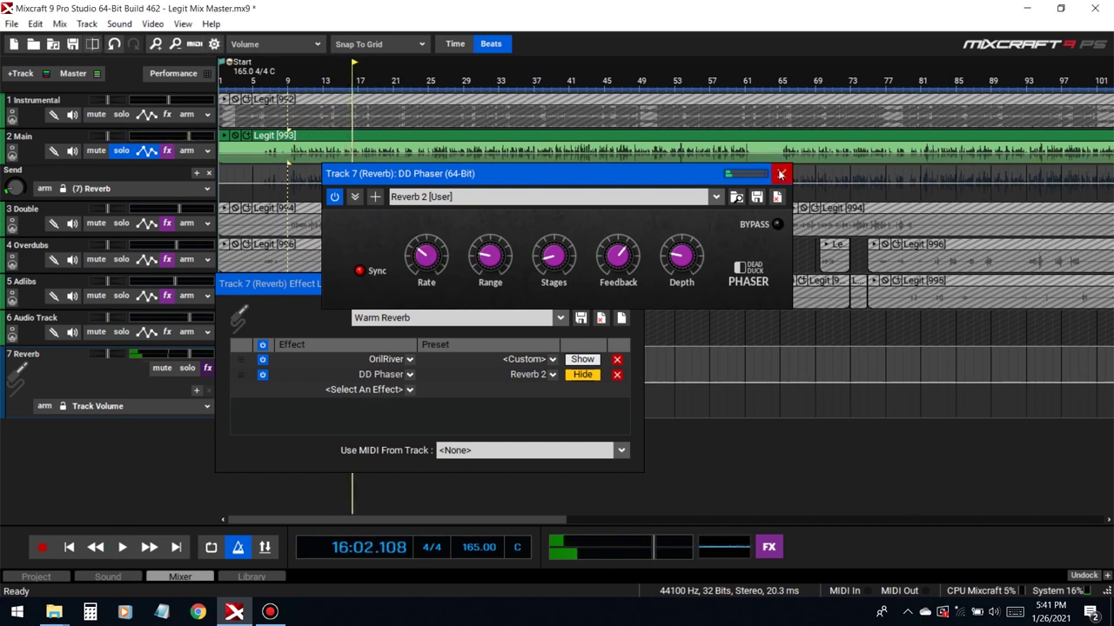
left_click(781, 173)
left_click(121, 153)
key("space")
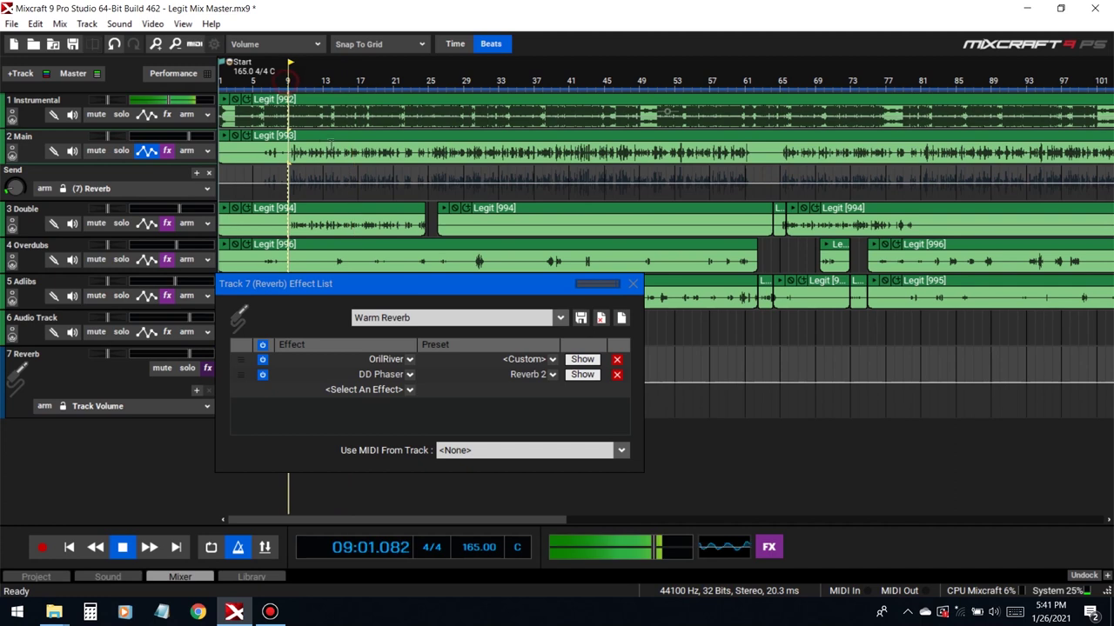
left_click(144, 157)
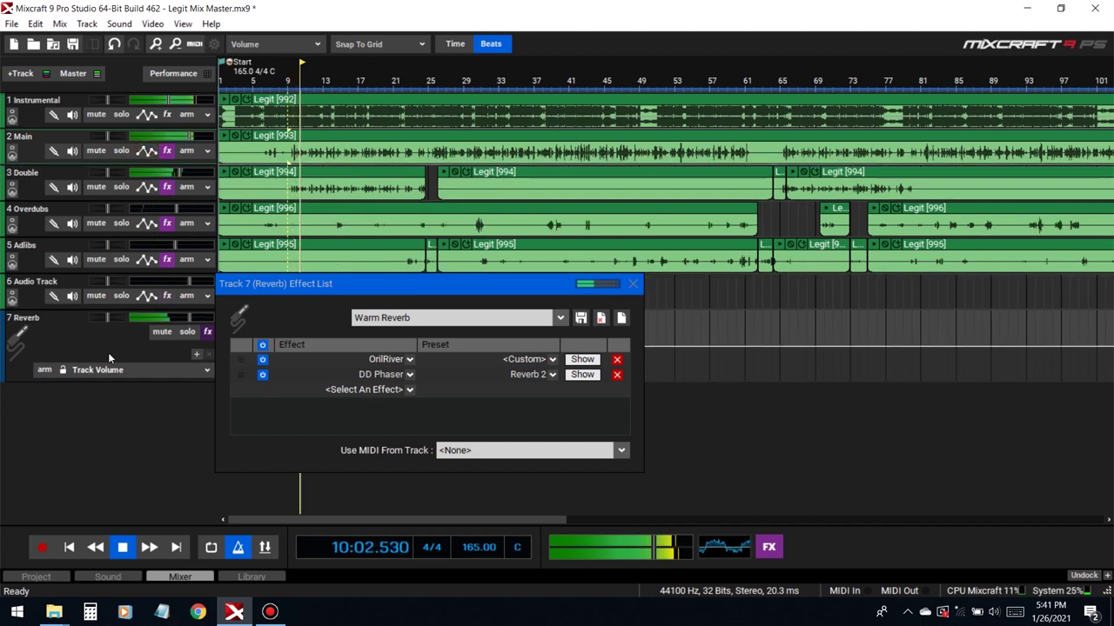
Hide the Reverb track's automation lane and lower the Double track's volume to -6.3 dB
left_click(120, 371)
left_click(69, 381)
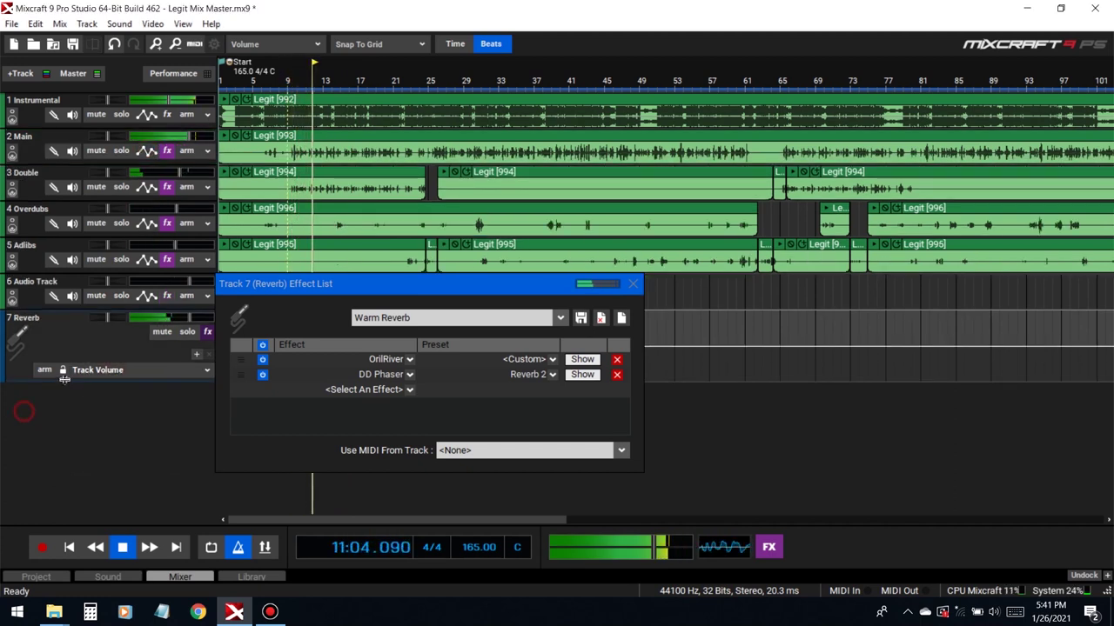
left_click_drag(70, 381, 72, 341)
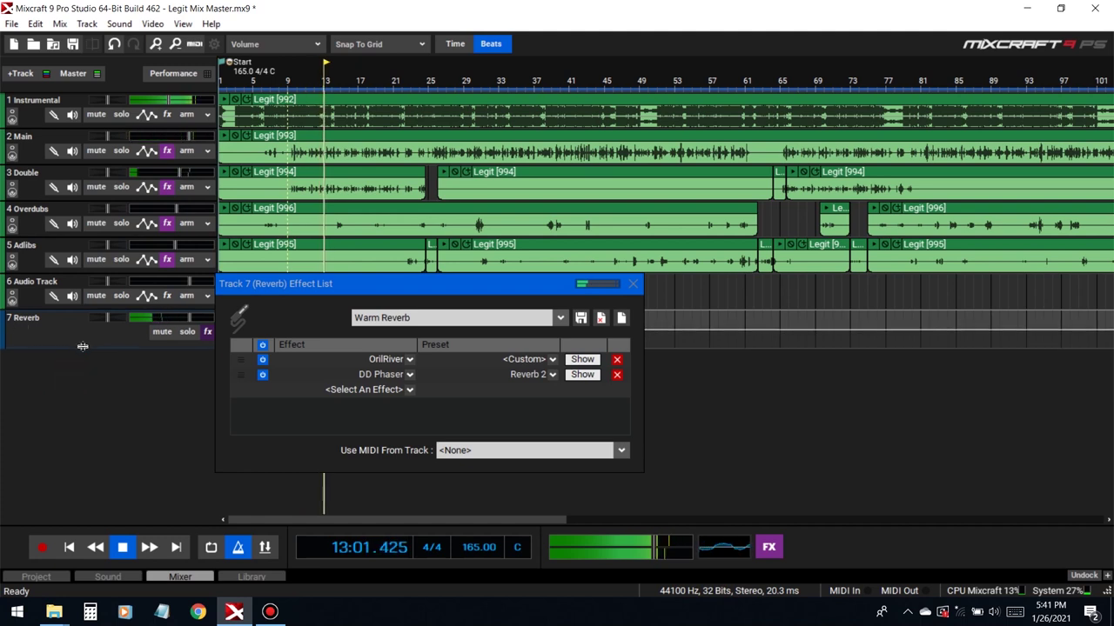
left_click_drag(180, 171, 173, 171)
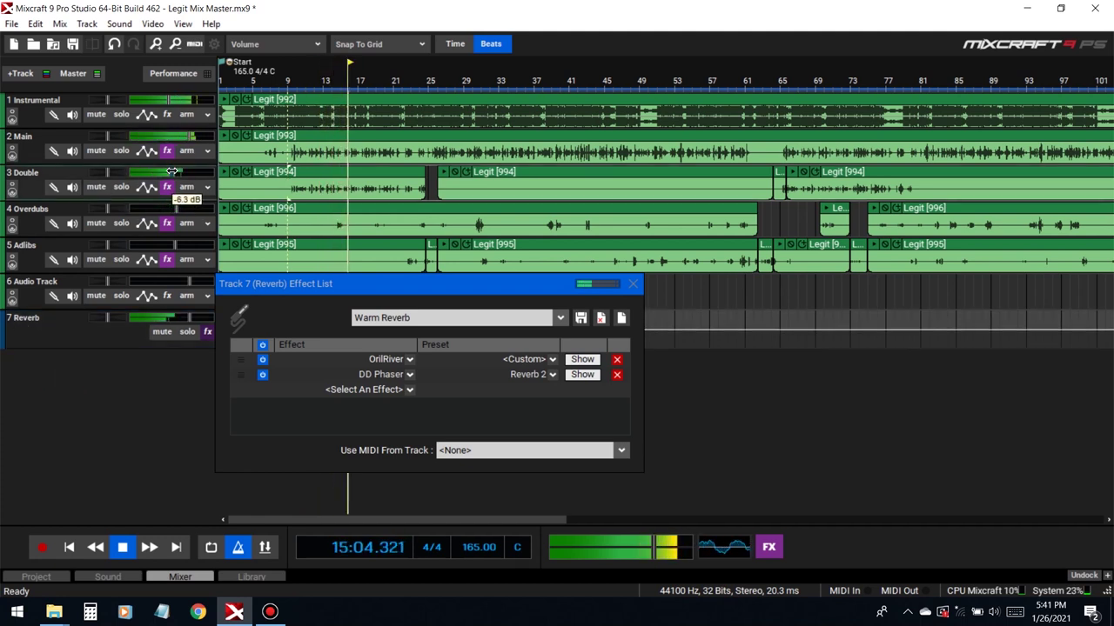
Show the Double track's send lane to the Reverb track, raise its send and solo the track
left_click(147, 191)
left_click(99, 228)
left_click(87, 293)
mouse_move(19, 226)
left_click_drag(19, 226, 20, 221)
left_click(121, 187)
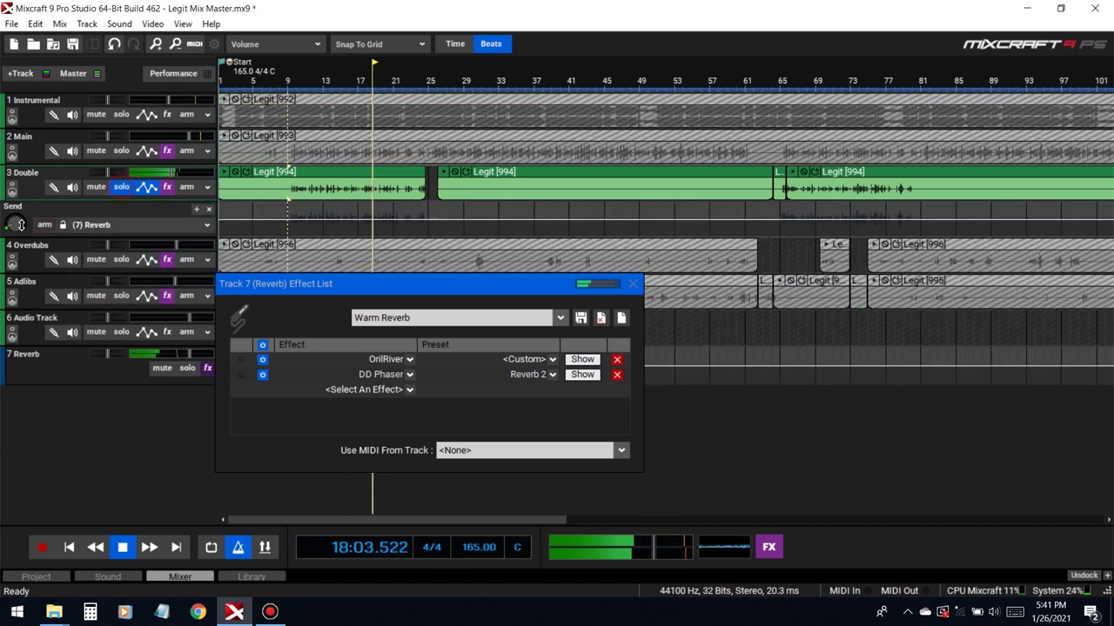
mouse_move(21, 224)
Examine the Double track's DD Gate and its Hold control during soloed playback
left_click(167, 188)
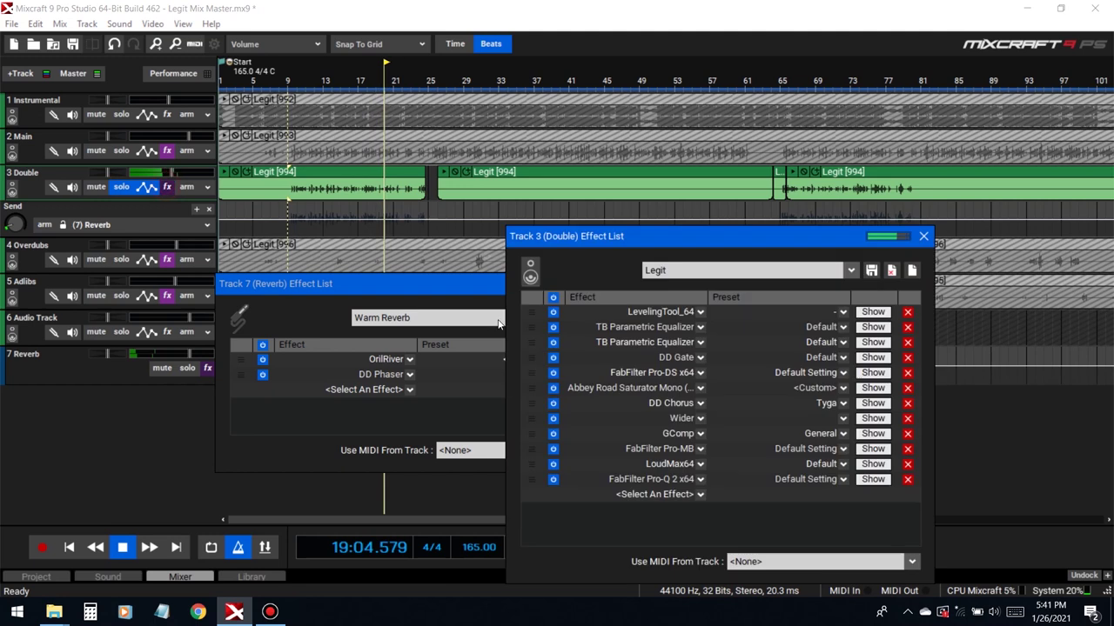
mouse_move(487, 334)
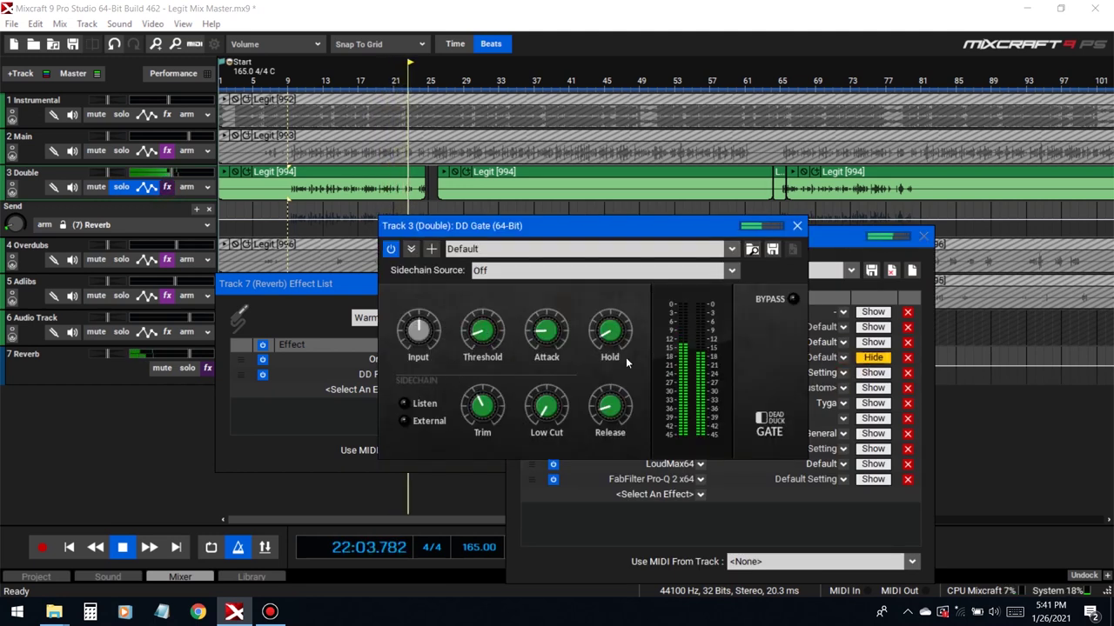
mouse_move(623, 341)
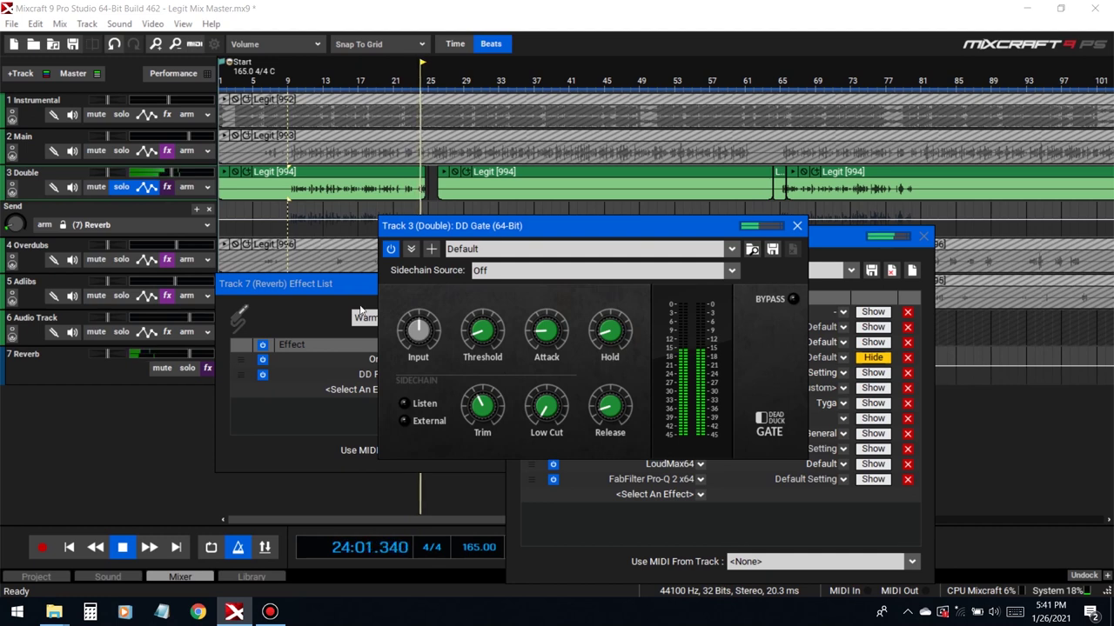
Unsolo the Double track, replay the full mix from measure 10 and close the effect windows and Double's send lane
left_click(121, 187)
left_click(296, 81)
left_click(797, 226)
left_click(923, 236)
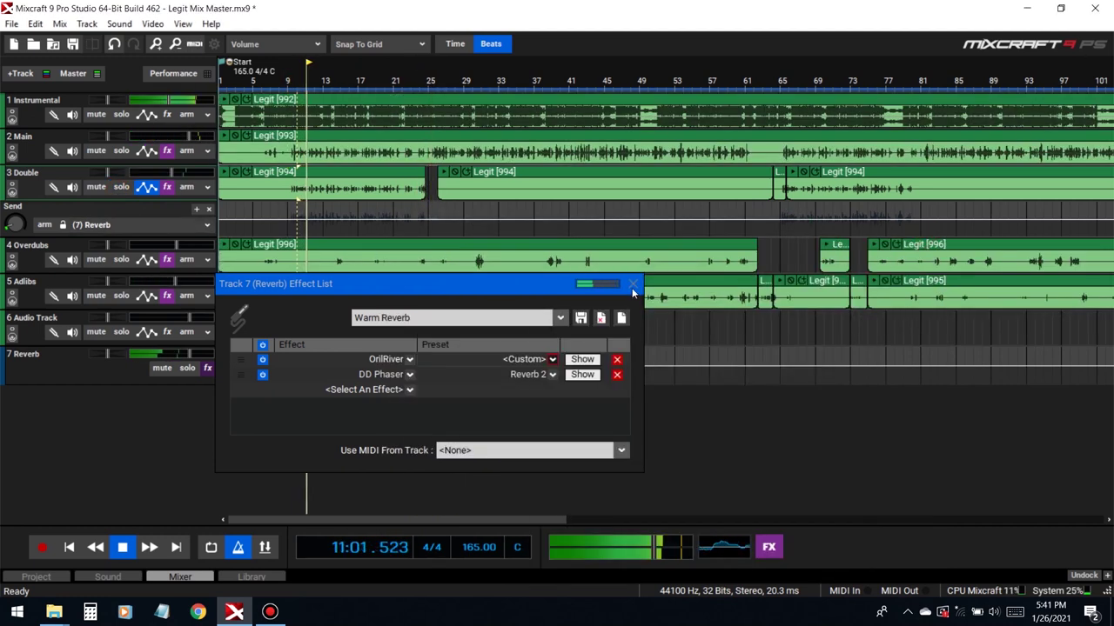
left_click(633, 284)
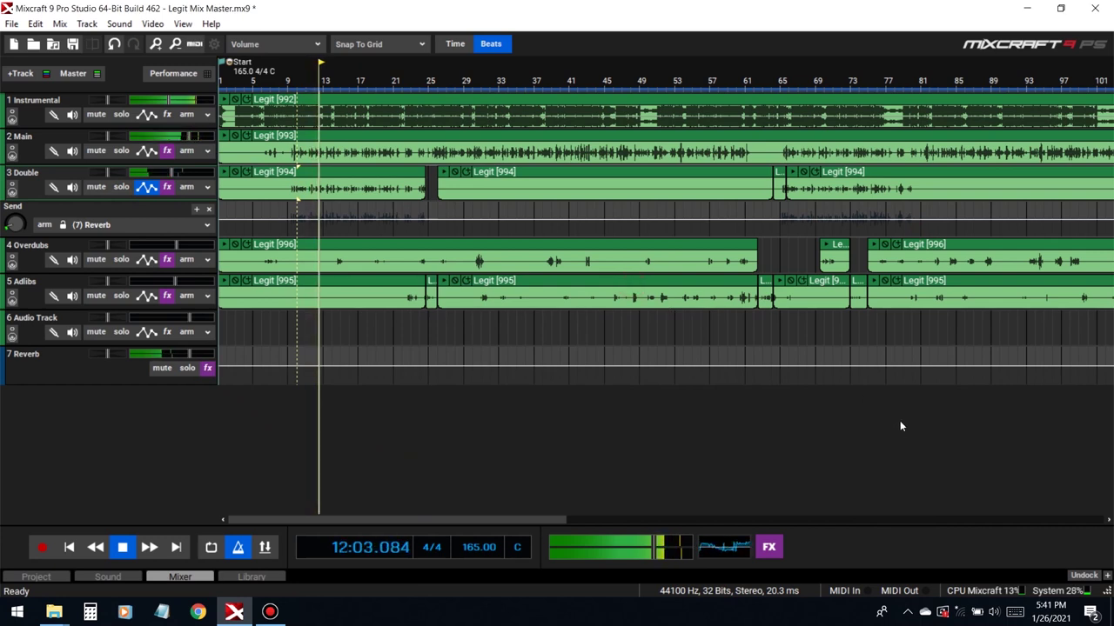
left_click(146, 191)
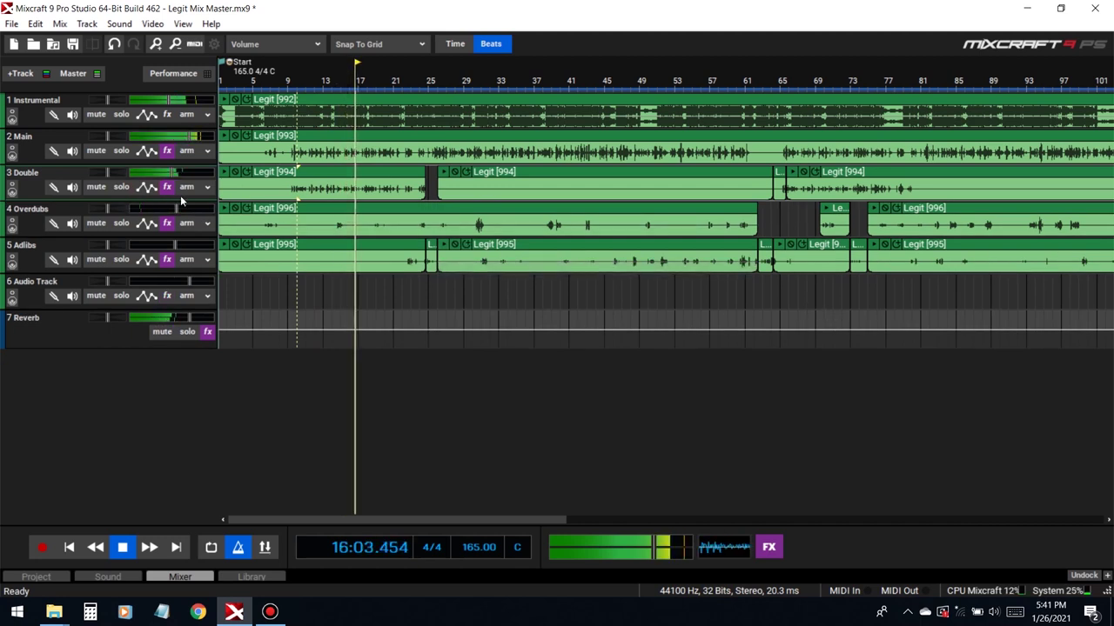
Show the Adlibs track's send lane to Reverb, raise its send and solo the track from measure 23
key("space")
left_click(147, 259)
left_click(93, 298)
left_click(96, 365)
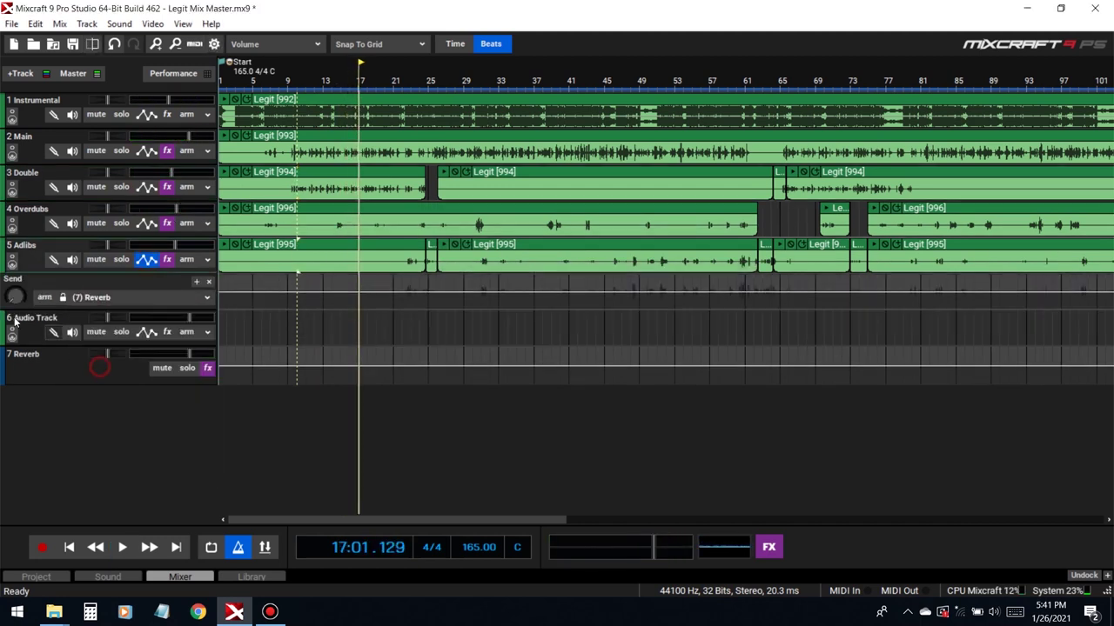
left_click(409, 306)
key("space")
left_click(121, 259)
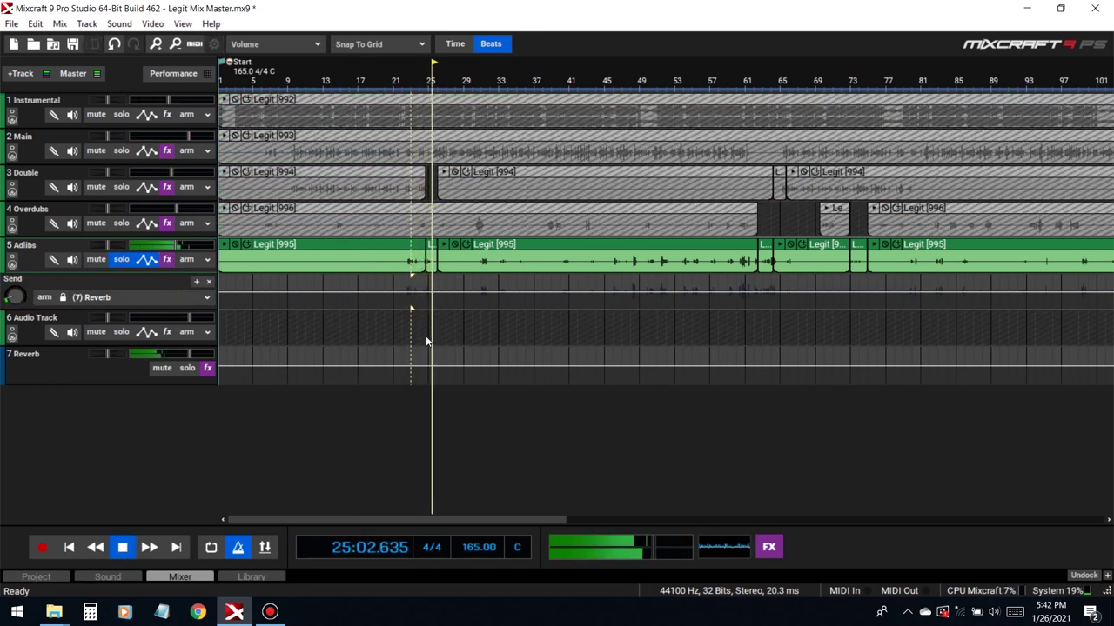
Audition the Adlibs from measure 31, hide their send lane and unsolo them to replay in the full mix
left_click(481, 322)
left_click(148, 260)
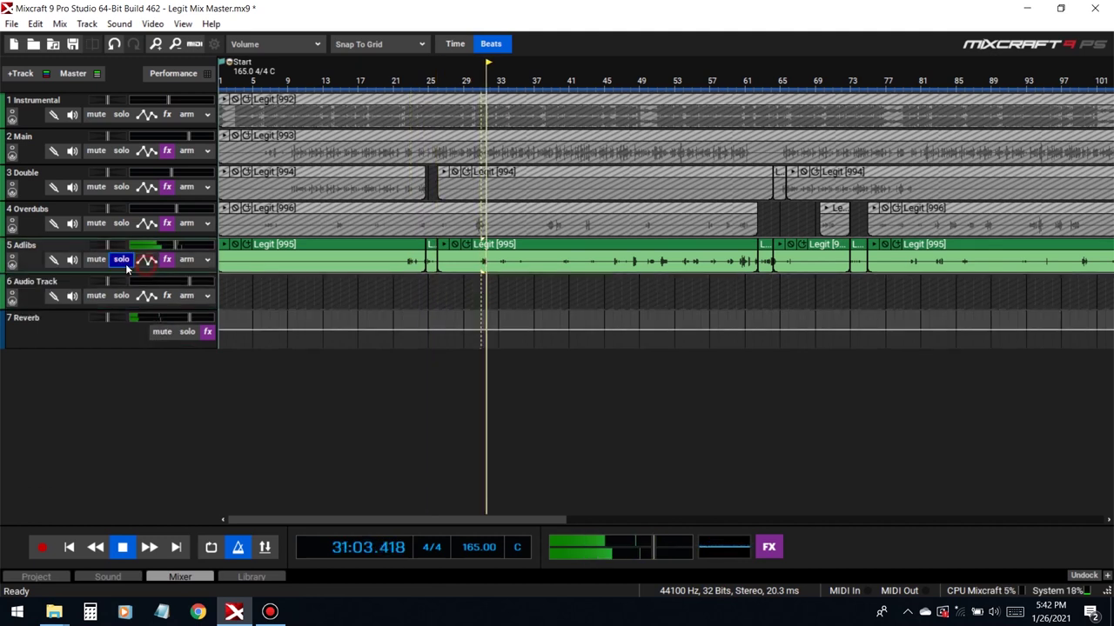
left_click(121, 260)
left_click(483, 295)
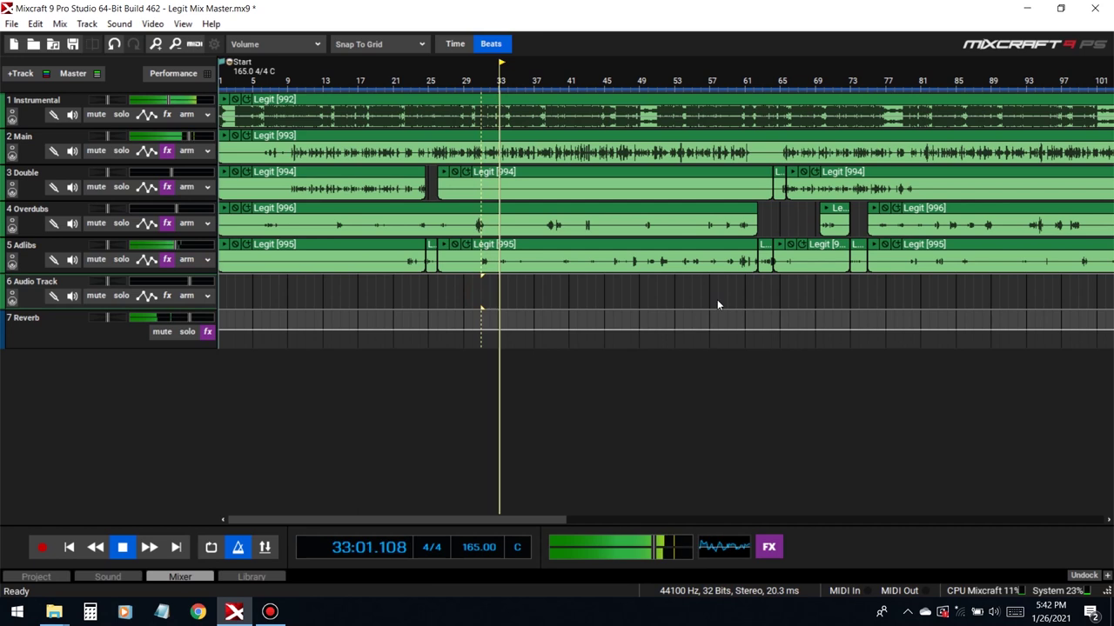
Send the Overdubs track to Reverb at 20, audition it soloed from measure 29 and return to the full mix
left_click(147, 223)
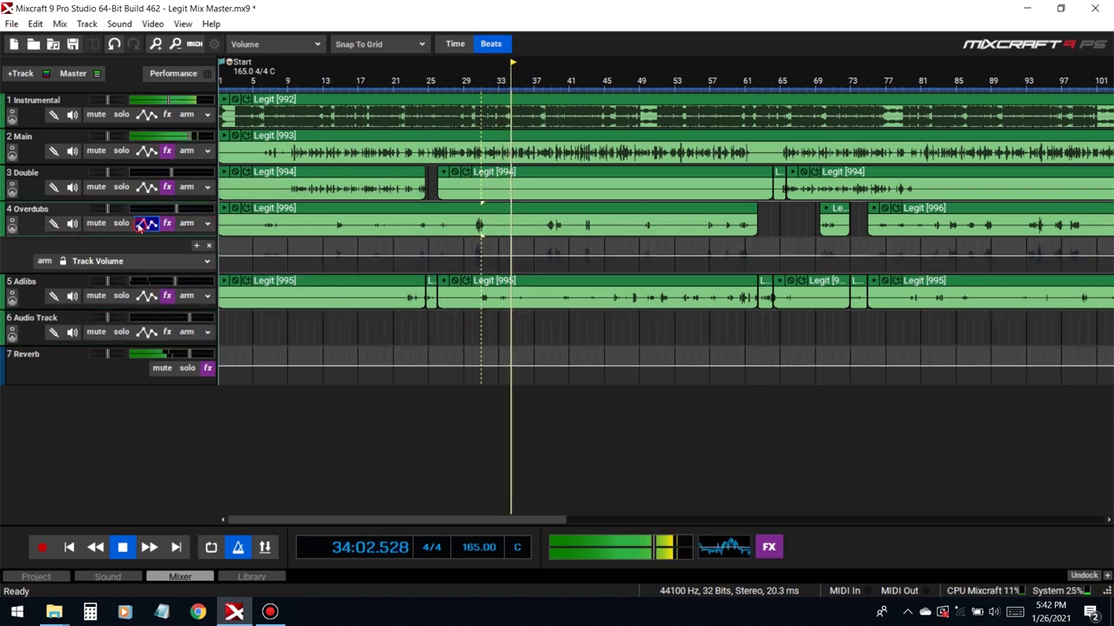
left_click(137, 264)
left_click(125, 326)
mouse_move(17, 263)
left_click(463, 345)
left_click(124, 226)
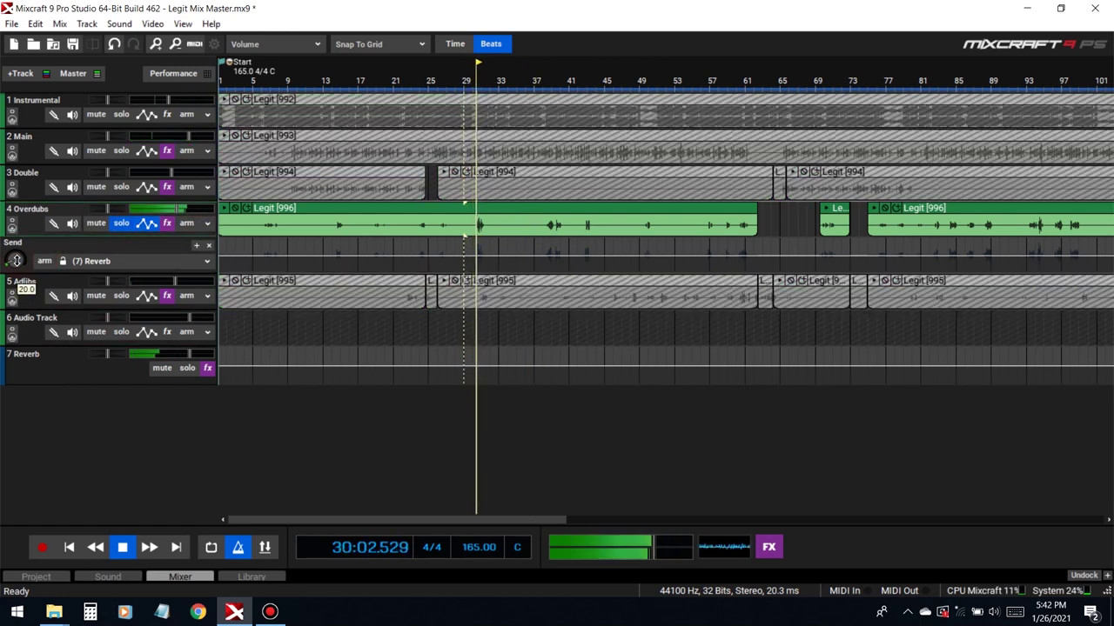
left_click(122, 224)
left_click(146, 224)
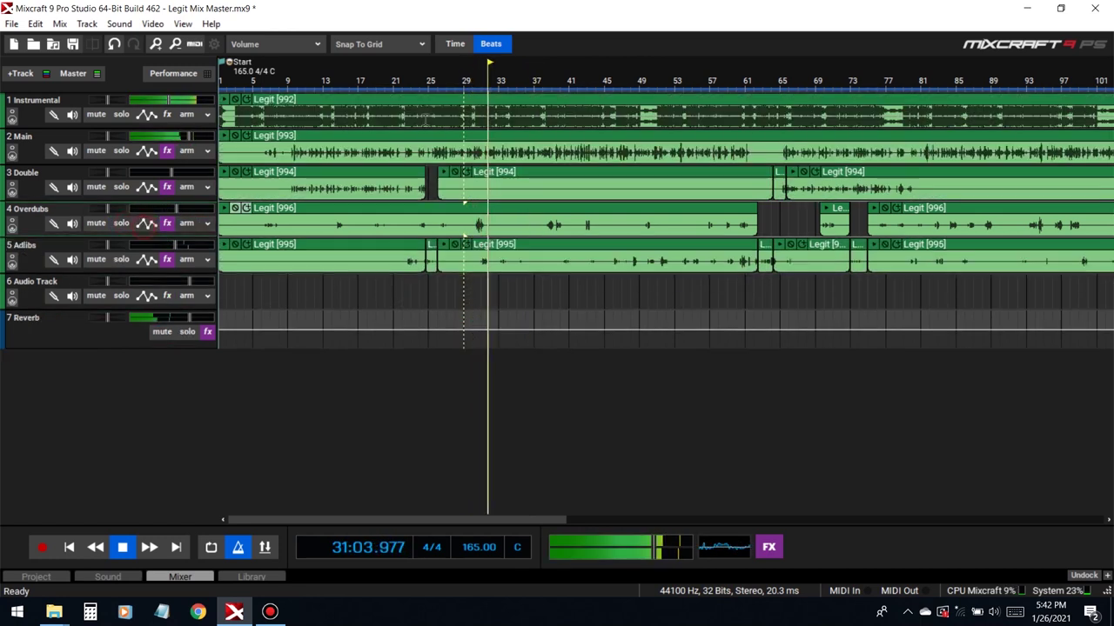
Replay the full mix from measure 30 and add a second send track
left_click(474, 83)
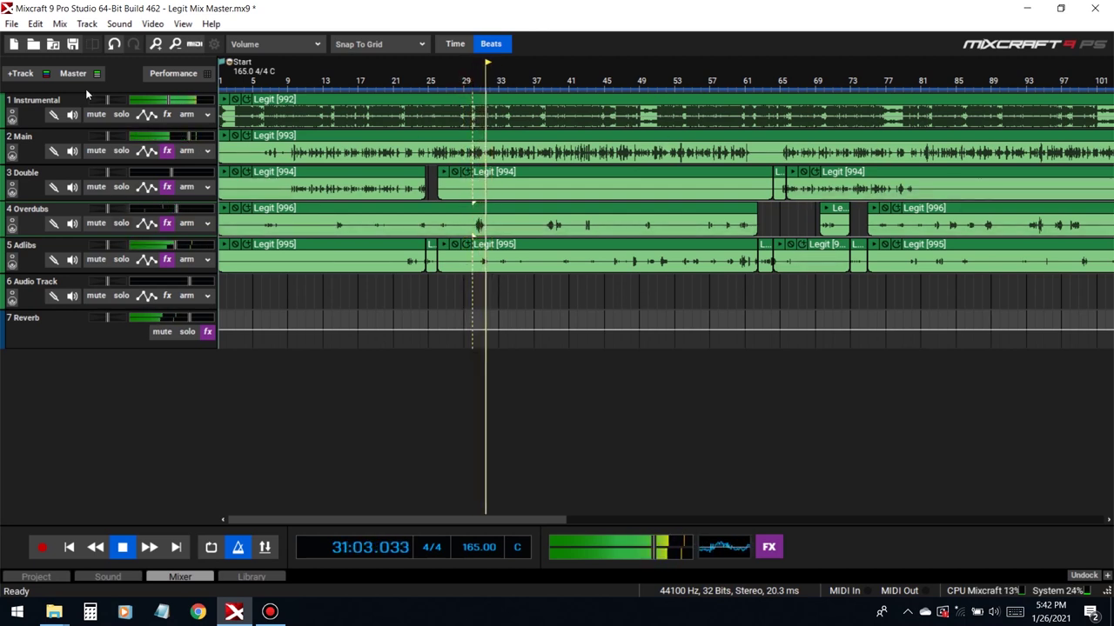
left_click(21, 73)
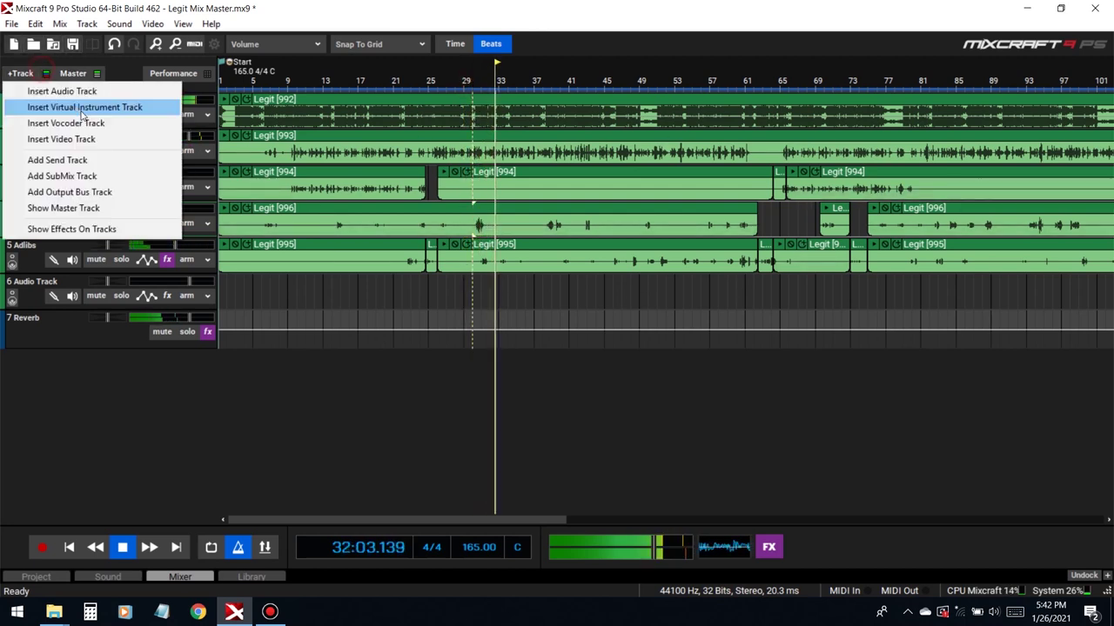
left_click(83, 160)
Compare the vocals and the beat by briefly muting and then soloing the Instrumental track
left_click(96, 114)
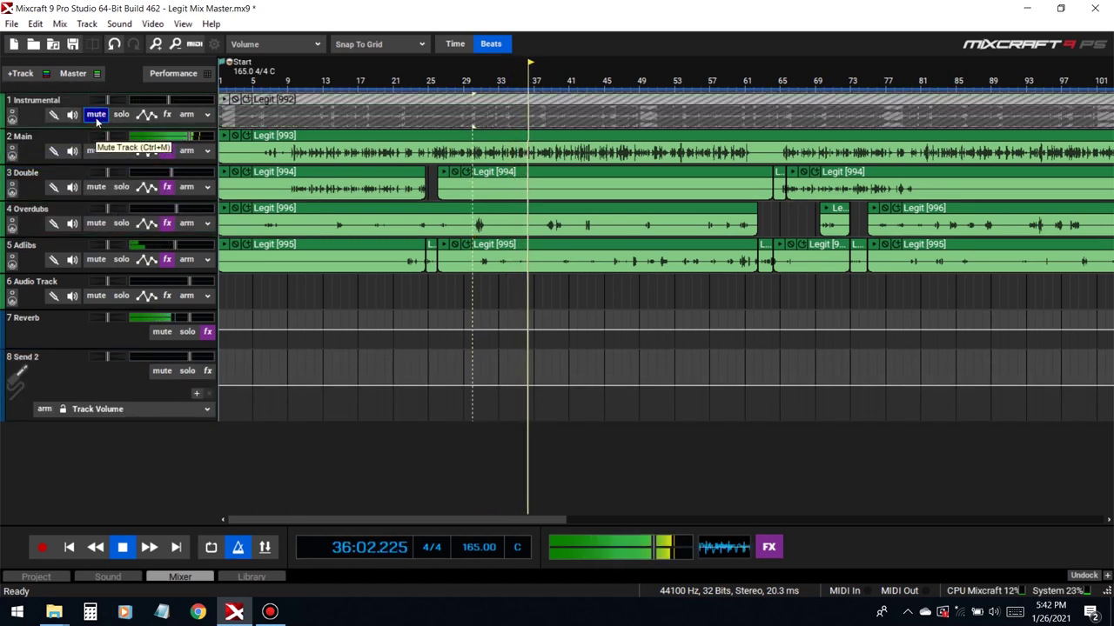
left_click(96, 114)
left_click(120, 114)
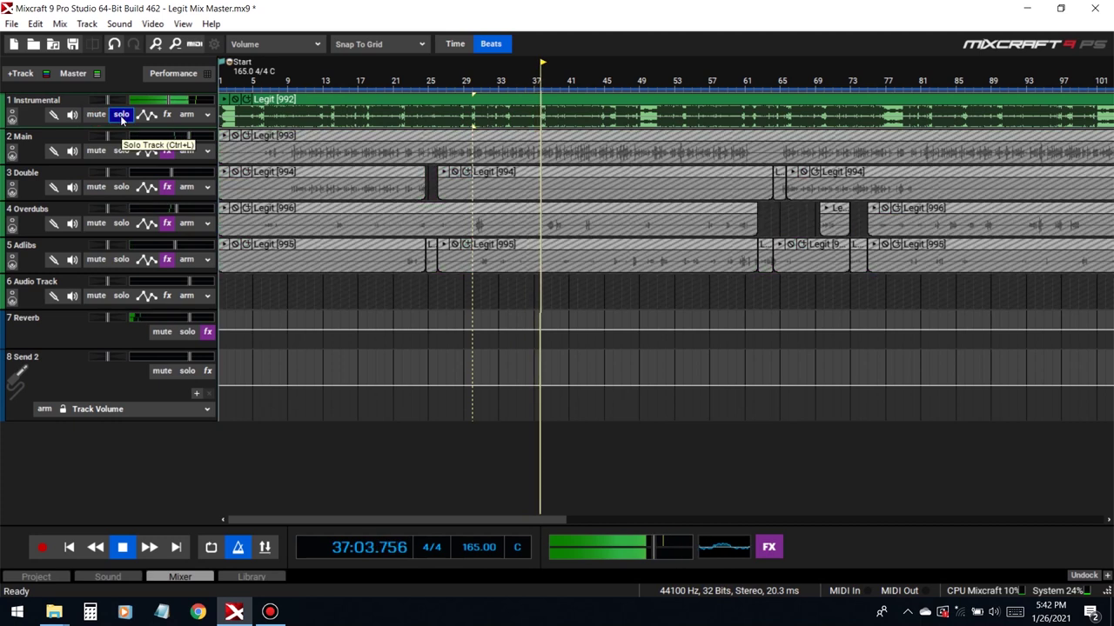
left_click(120, 115)
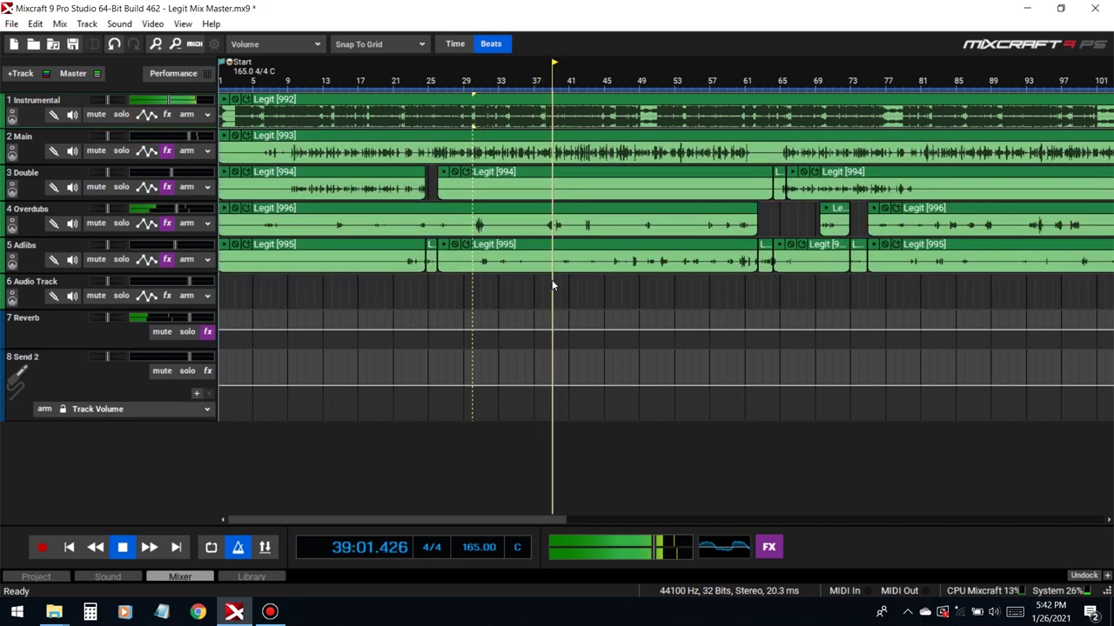
Collapse the Send 2 track's automation lane and stop playback
left_click(119, 415)
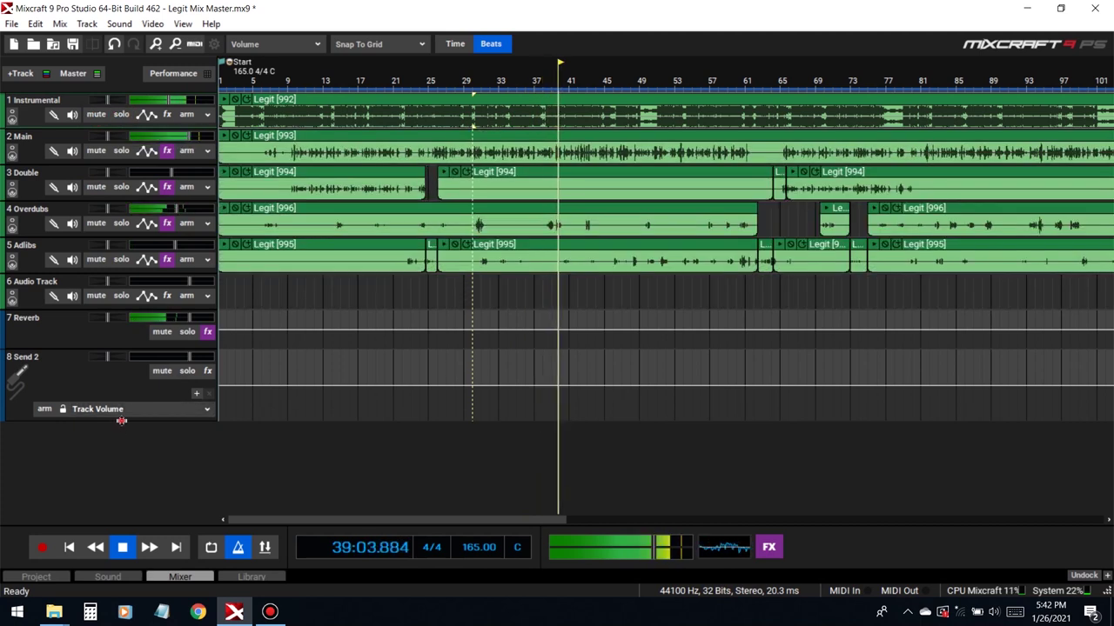
left_click(840, 553)
key("space")
Add the DD Delay effect to the Send 2 track with the 1/4 to 1/2 preset and close its windows
left_click(208, 371)
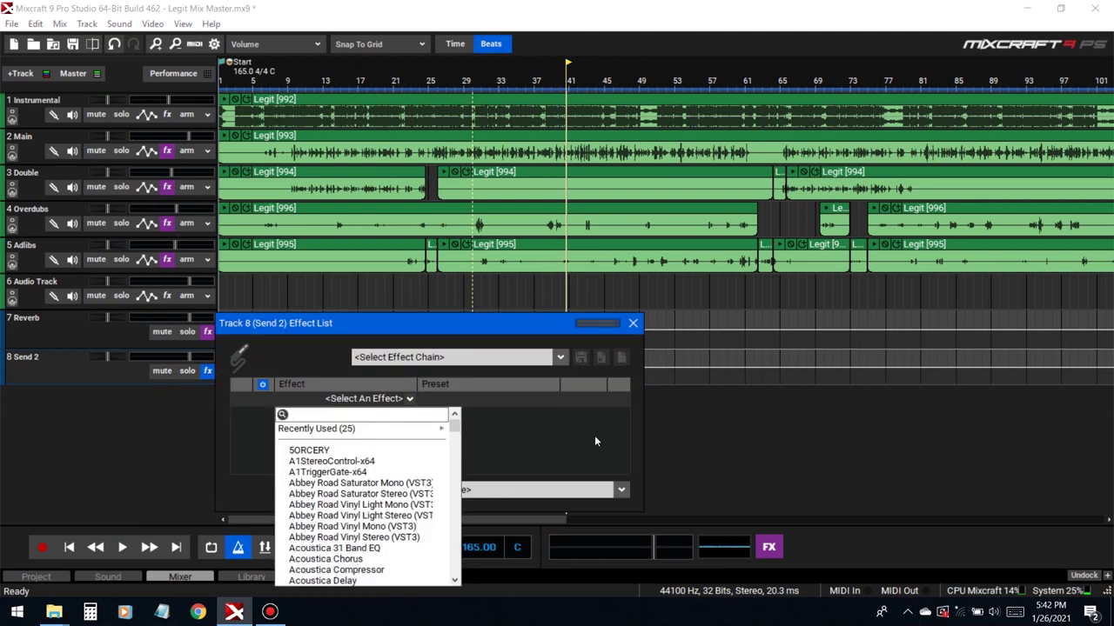
type("db")
key("Down")
key("Down")
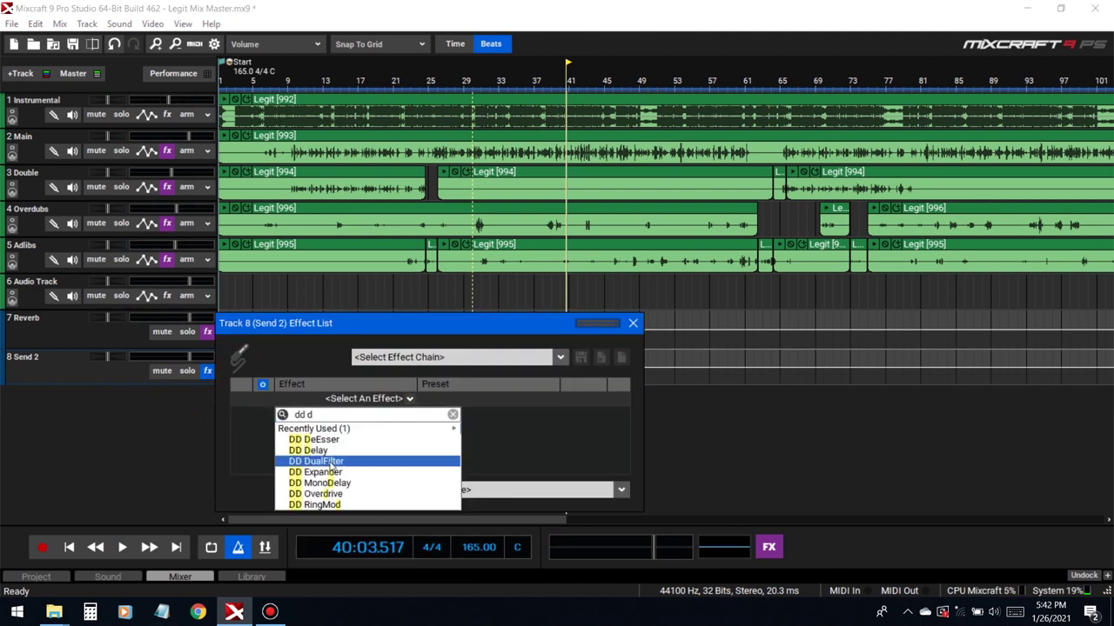
key("Return")
left_click(526, 399)
left_click(522, 437)
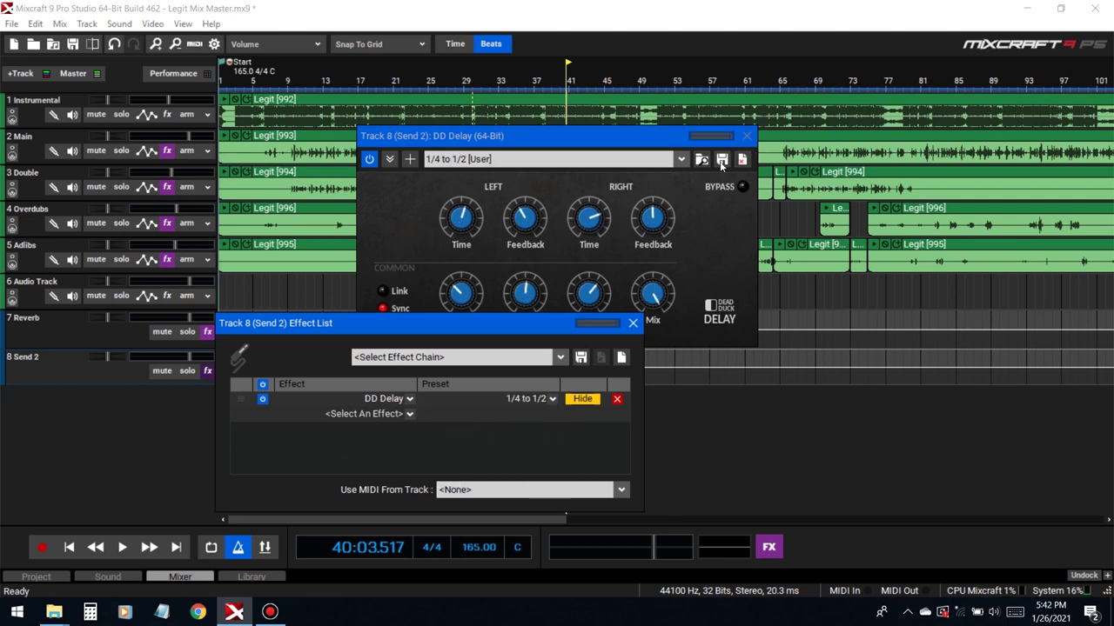
left_click(746, 136)
left_click(632, 323)
Show the Main track's send lane to track 8, raise its send and rename track 8 as Delay
left_click(325, 78)
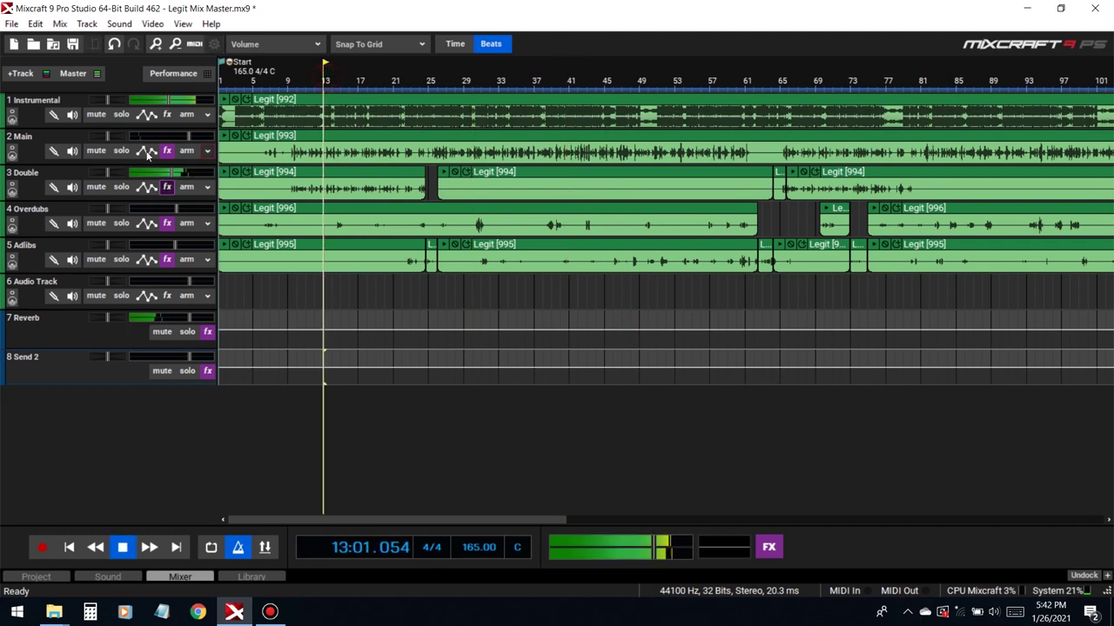
left_click(147, 151)
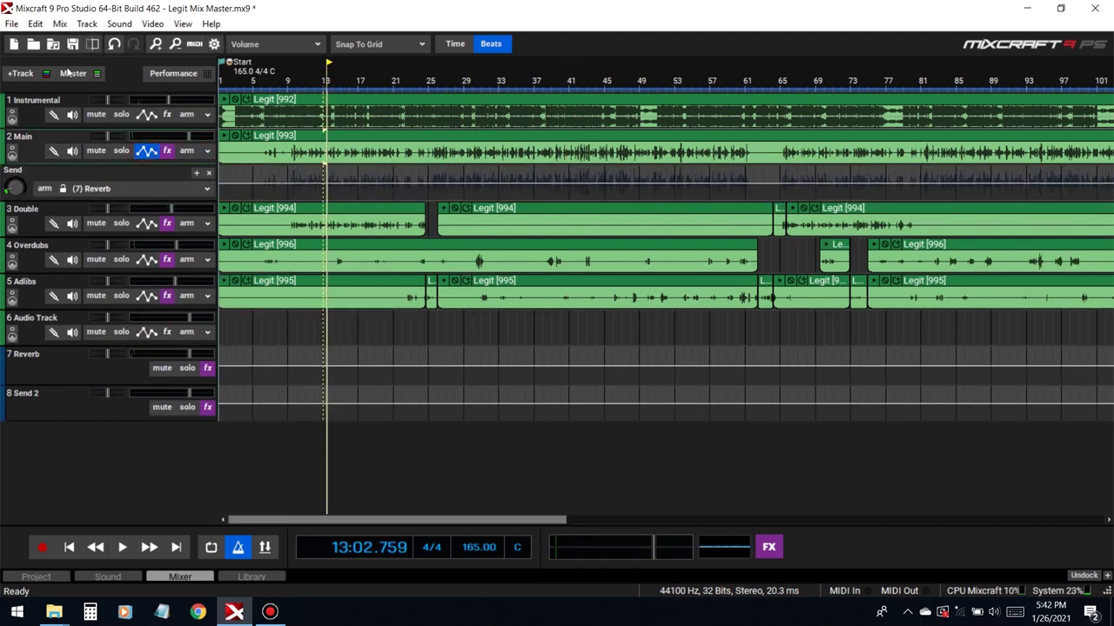
left_click(100, 188)
left_click(105, 264)
left_click(42, 395)
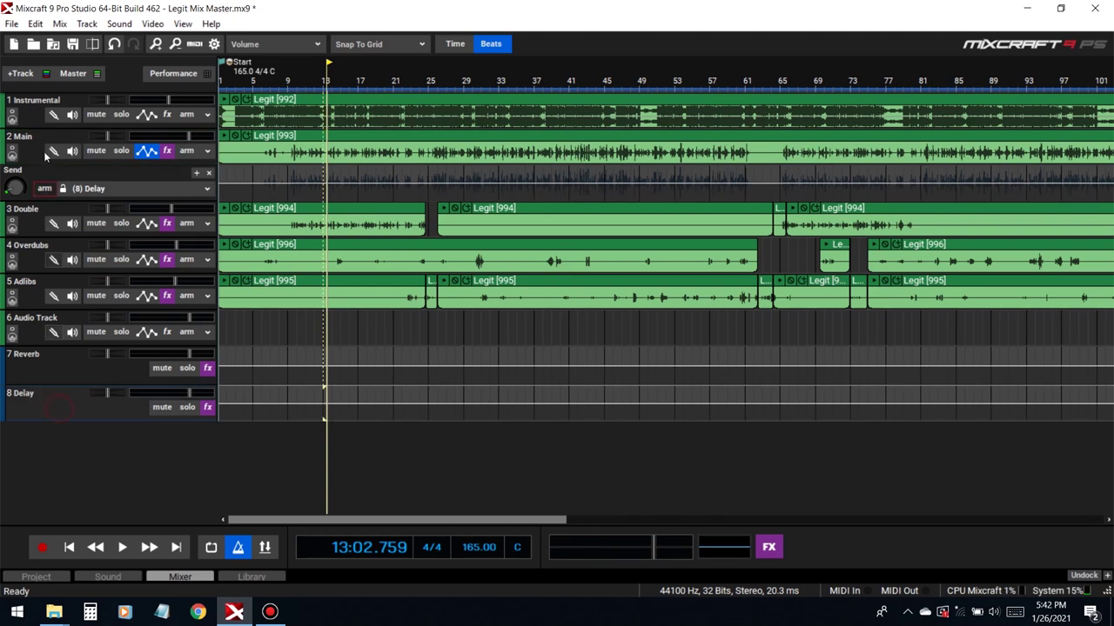
Resume playback of the mix and save the project
key("space")
left_click(53, 44)
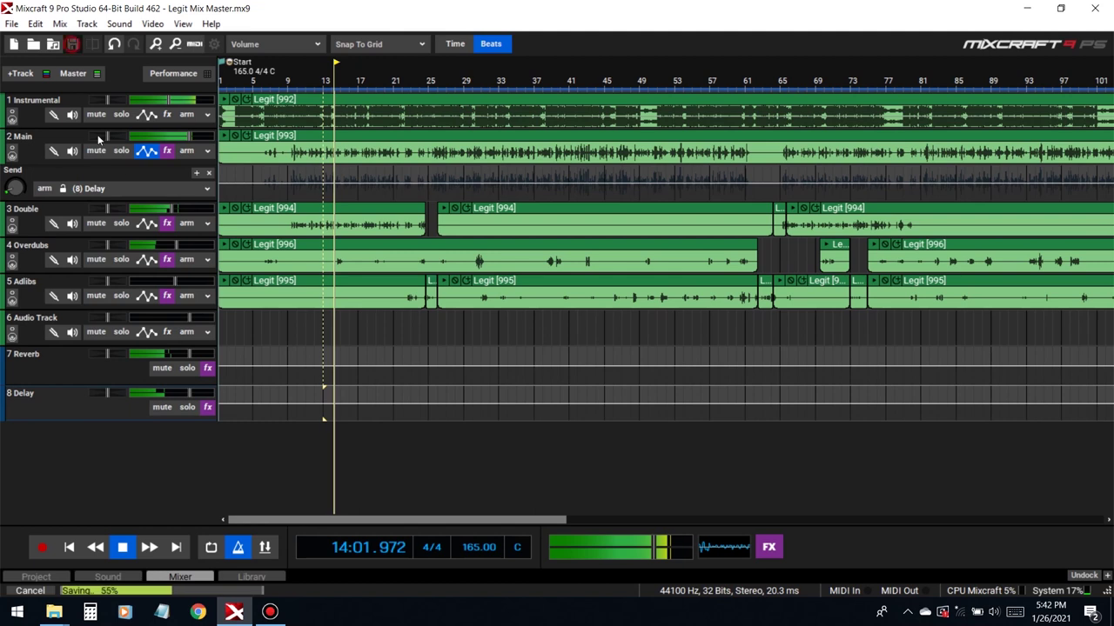
Solo the Main track and raise the Width of DD Delay on the Delay track while listening to playback
left_click(121, 150)
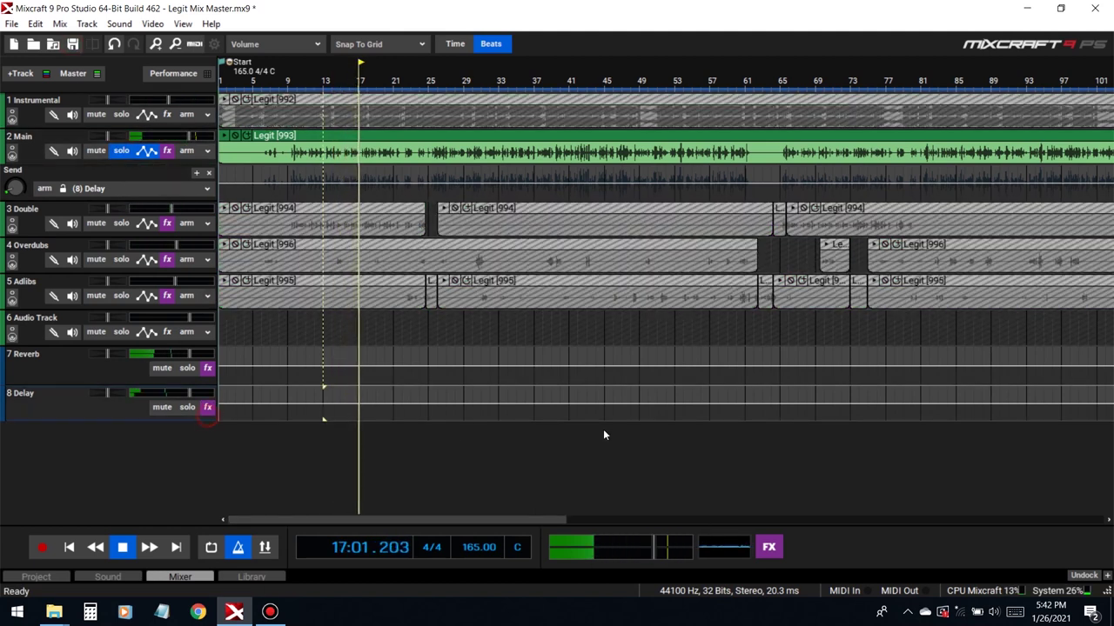
left_click(207, 406)
left_click(582, 399)
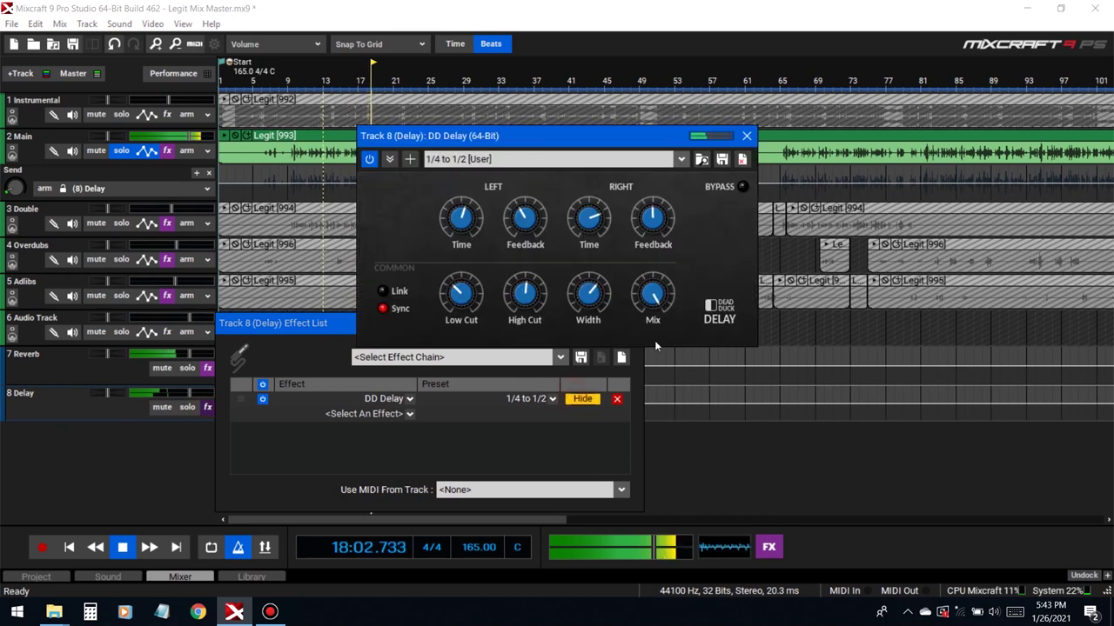
left_click_drag(589, 314, 580, 292)
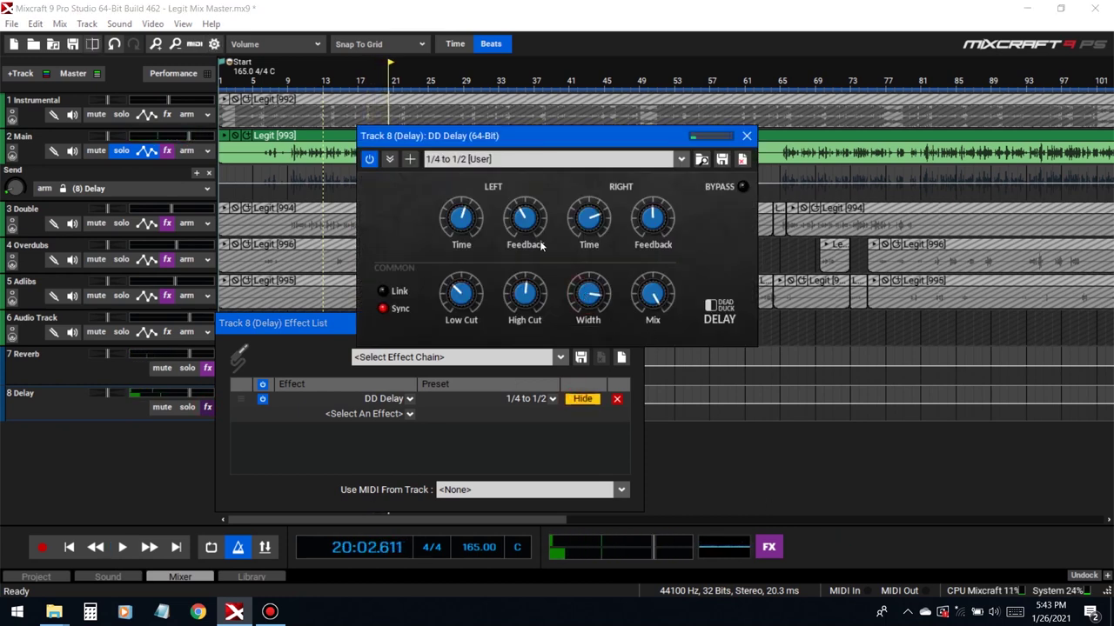
key("space")
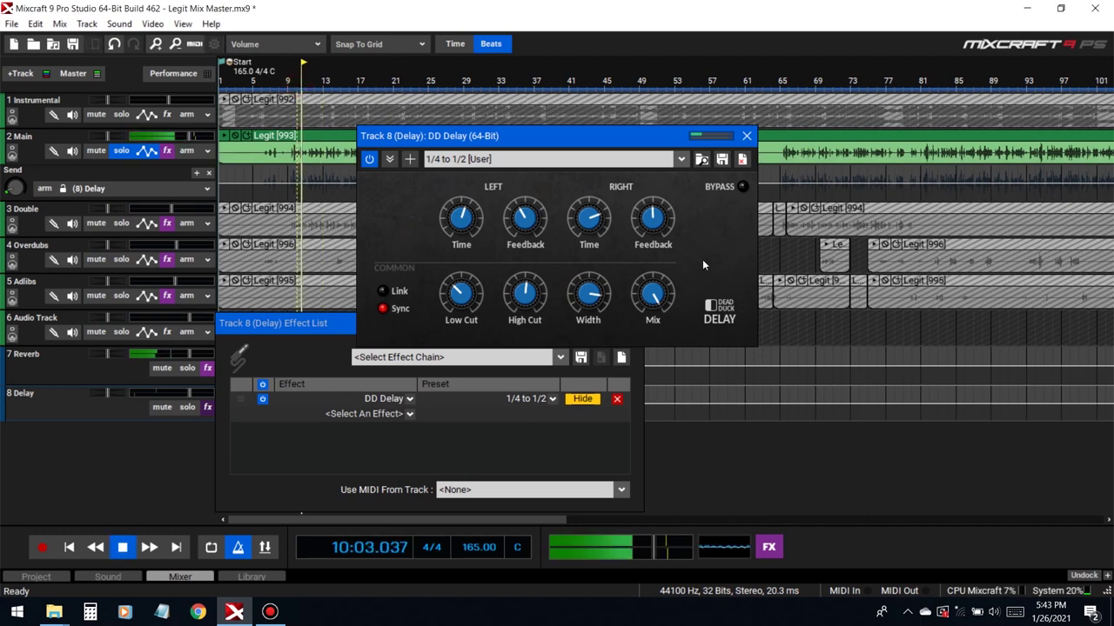
Add DD Flanger with the Delay Flanger preset to the Delay track and replay the vocal from about measure 10
left_click(393, 414)
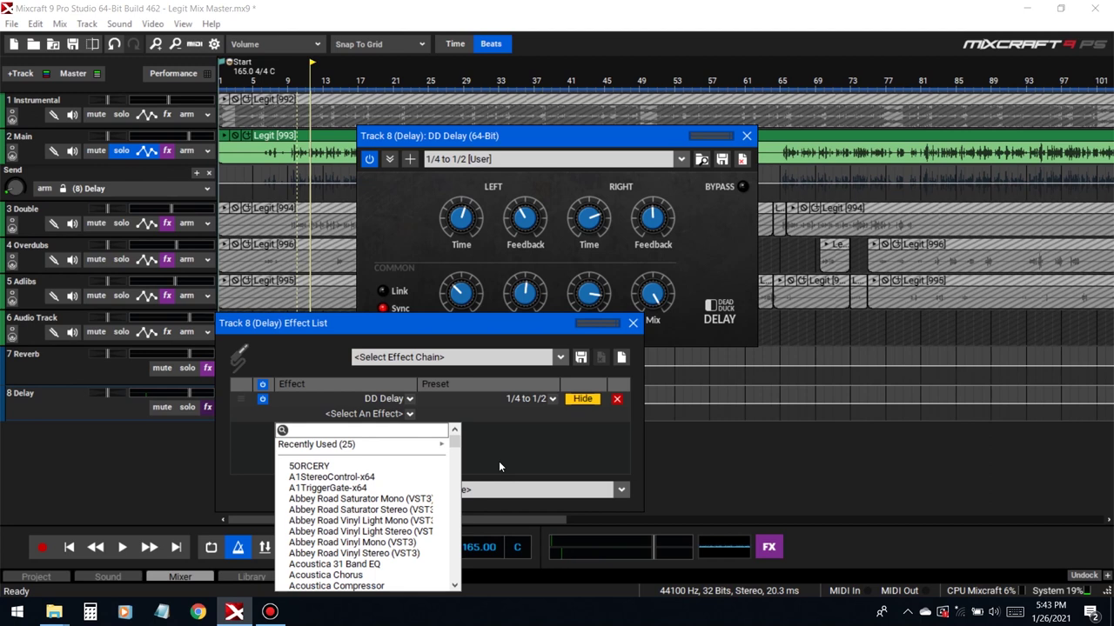
type("ddf")
left_click(313, 477)
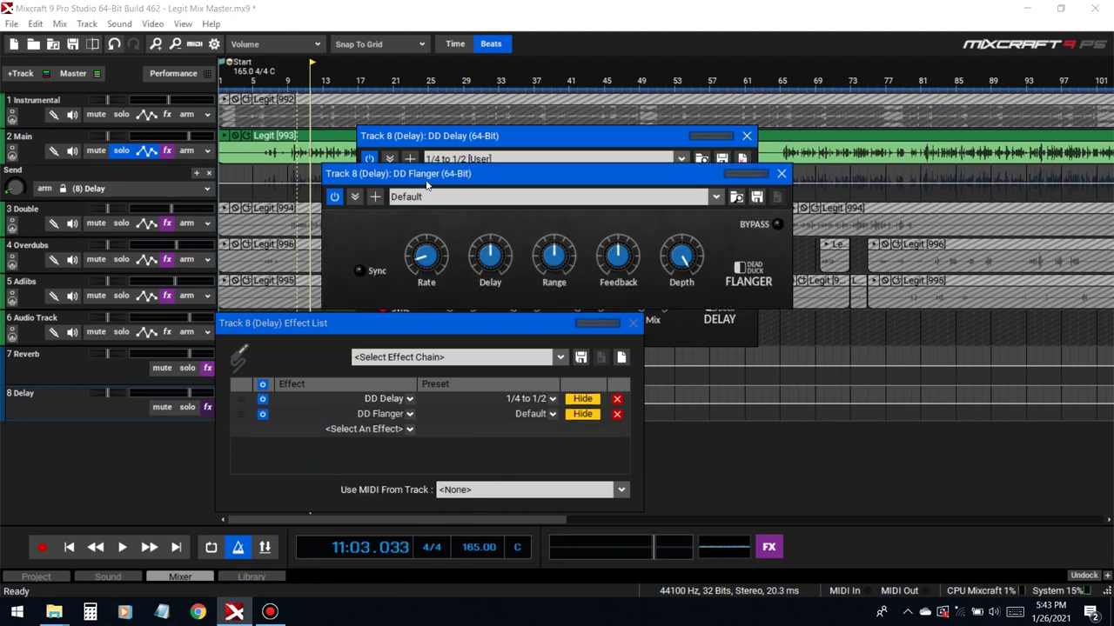
left_click(439, 199)
left_click(421, 249)
left_click(780, 173)
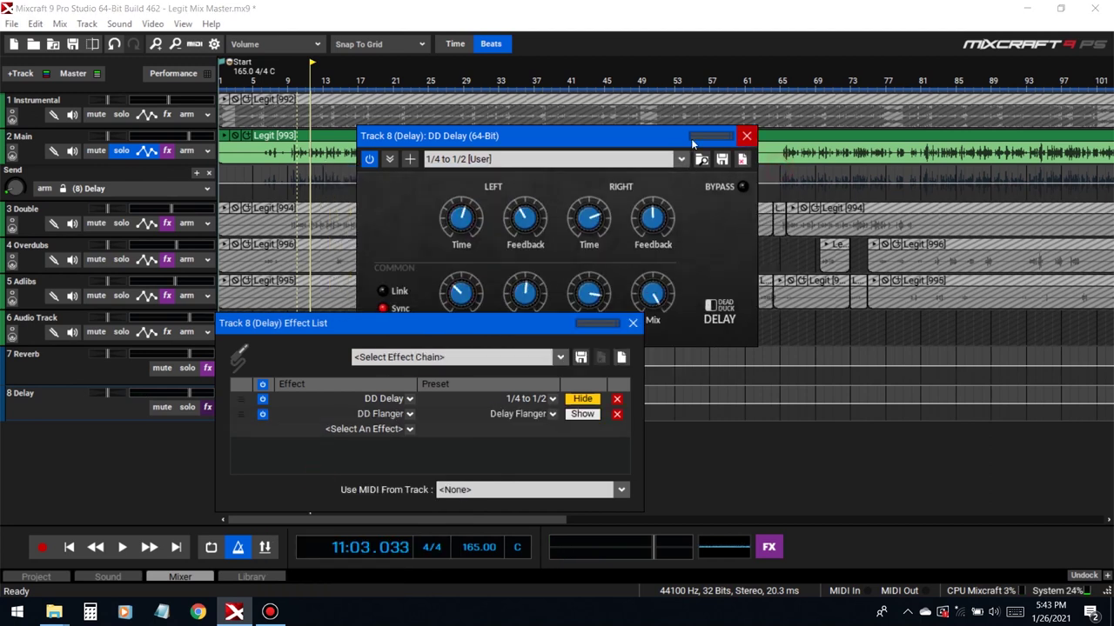
left_click(301, 80)
key("space")
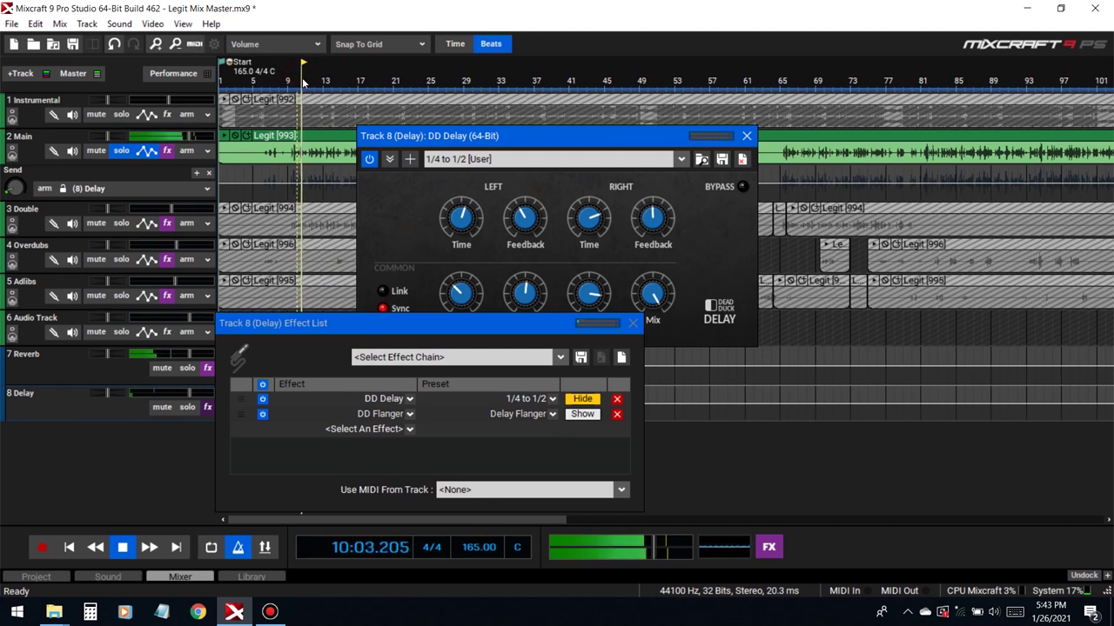
Add Acoustica EQ to the Delay track's effects with the Ultra Lofi preset and replay the soloed vocal
left_click(409, 429)
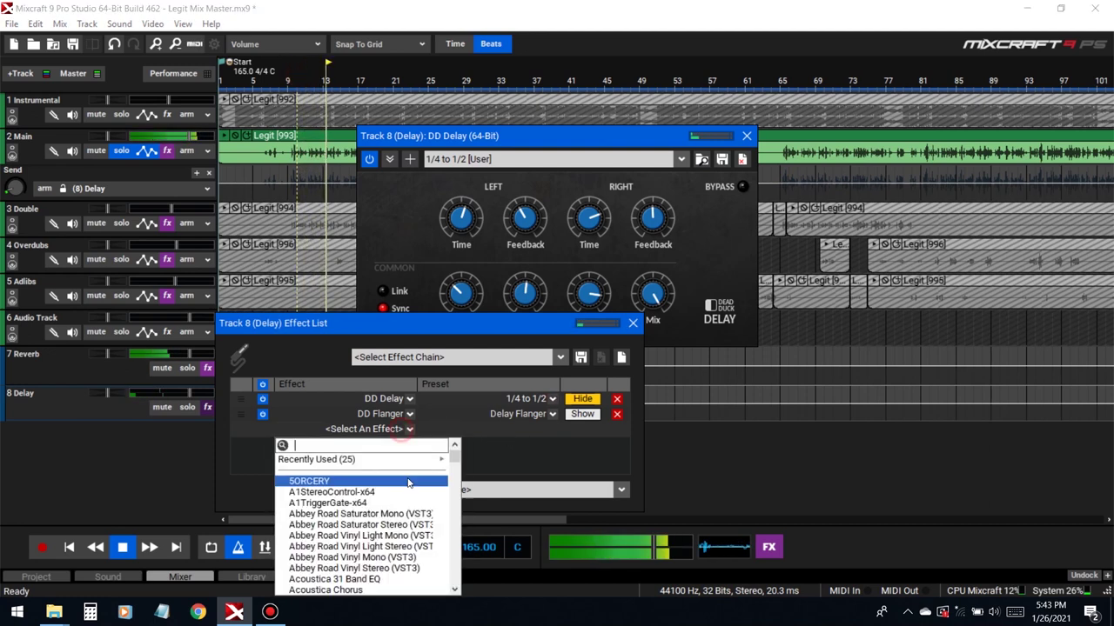
scroll(370, 553, "down", 3)
left_click(366, 530)
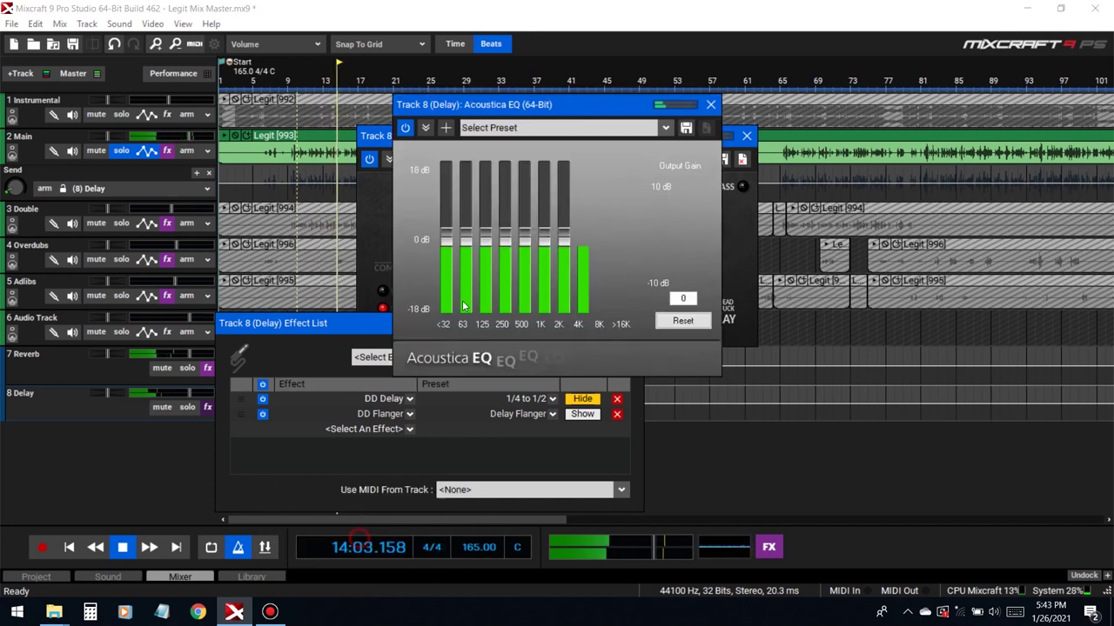
key("space")
left_click(665, 127)
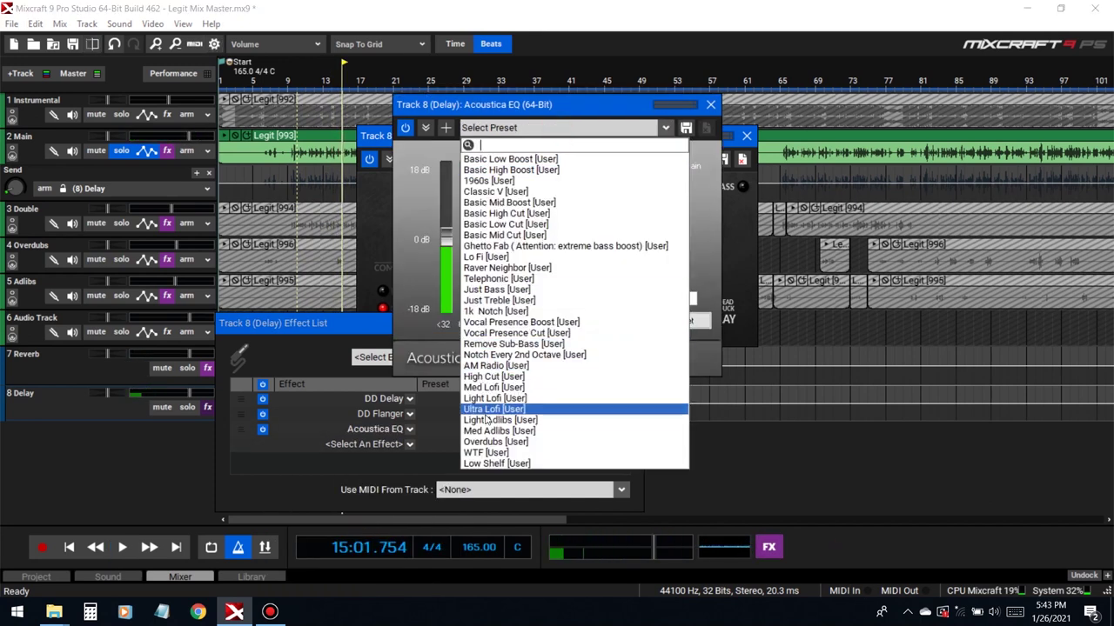
left_click(488, 412)
key("space")
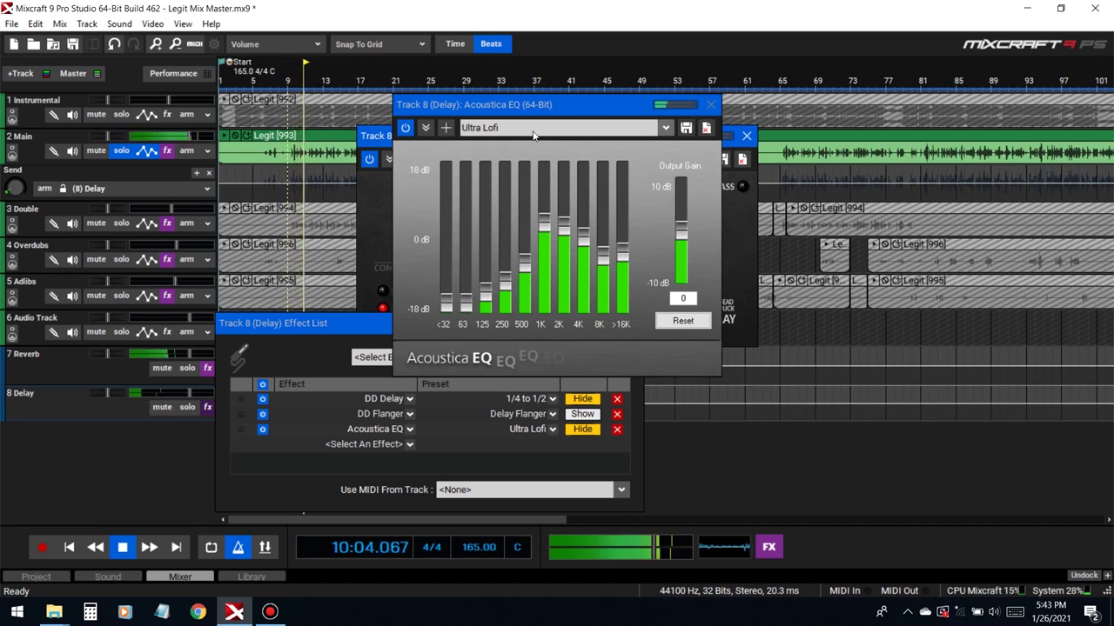
Switch Acoustica EQ to the Light Lofi preset, then unsolo the Main track and close the Delay track's effect windows
left_click(534, 131)
left_click(522, 398)
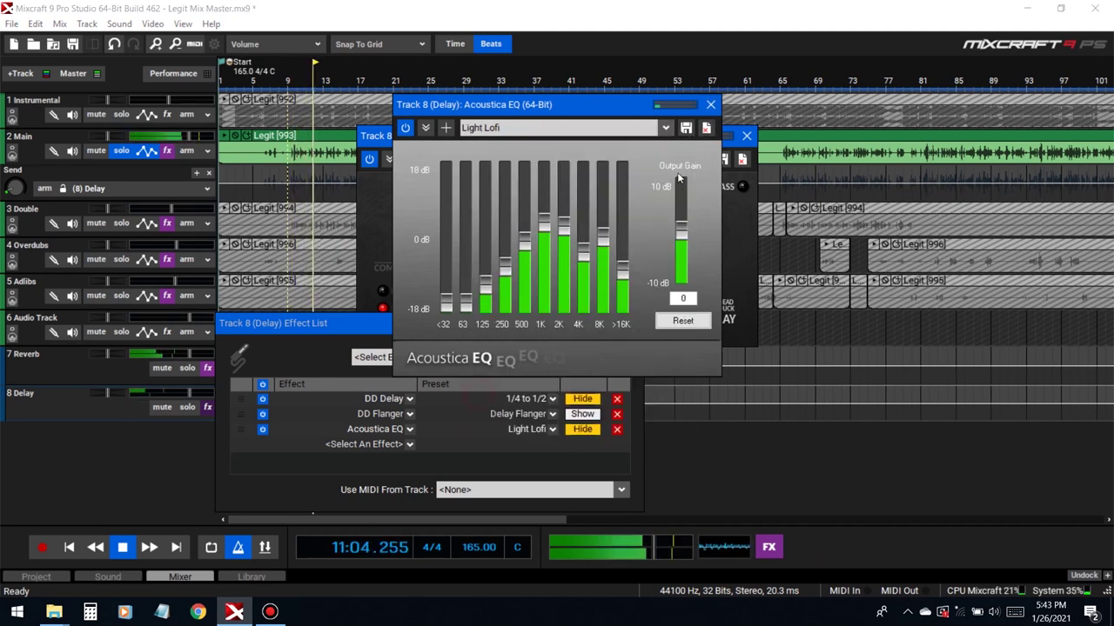
left_click(711, 105)
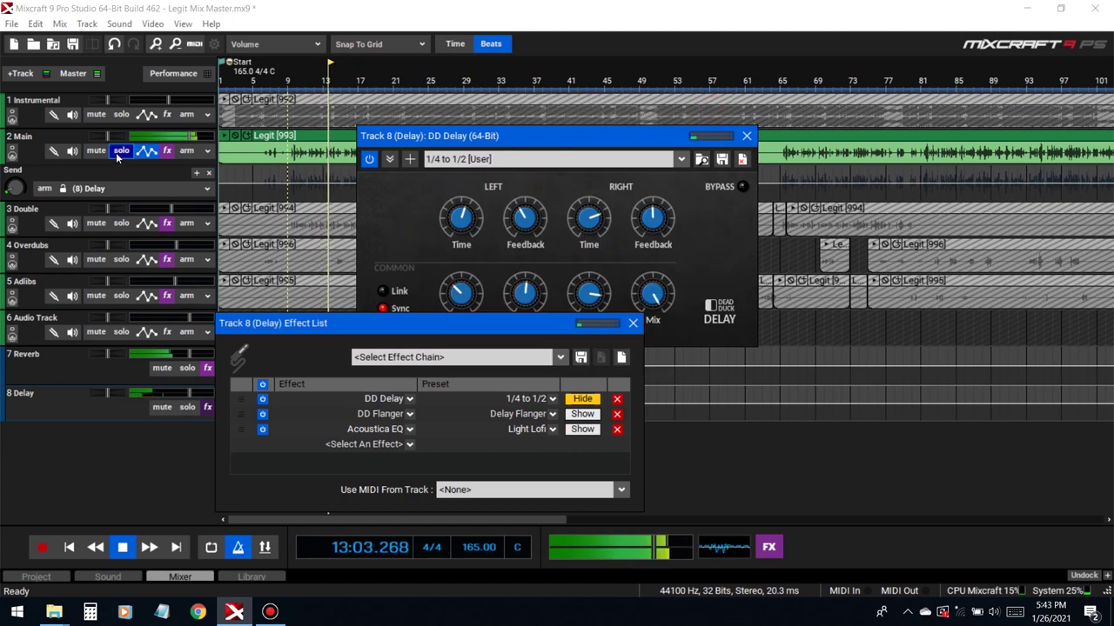
left_click(746, 135)
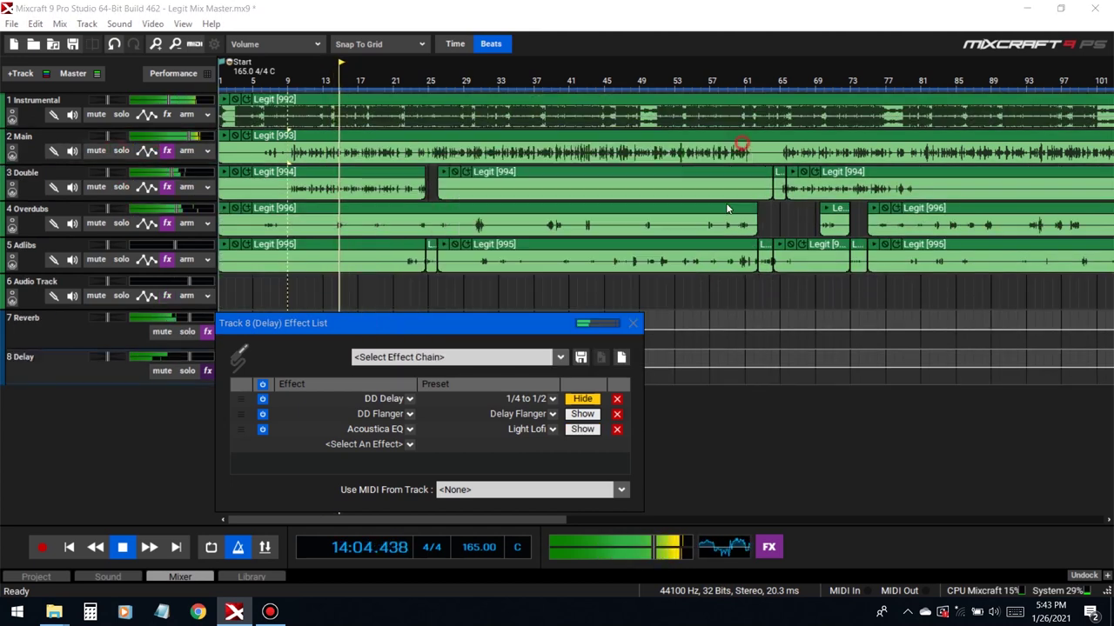
left_click(632, 323)
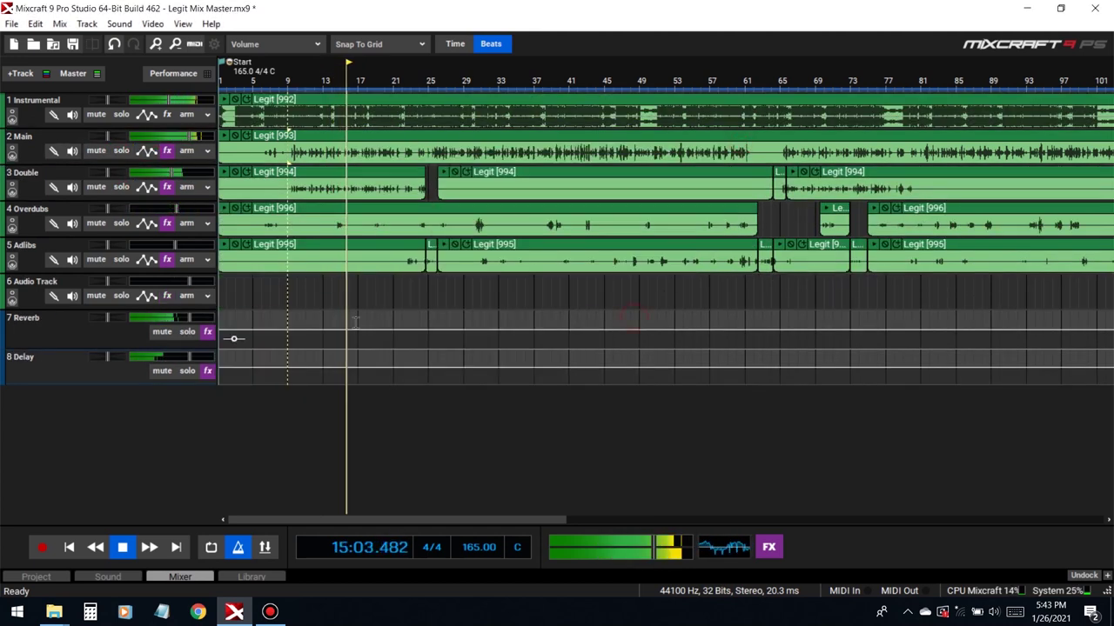
Check the Main track's send lane to Delay with playback stopped, hide the lane and resume playback
left_click(147, 151)
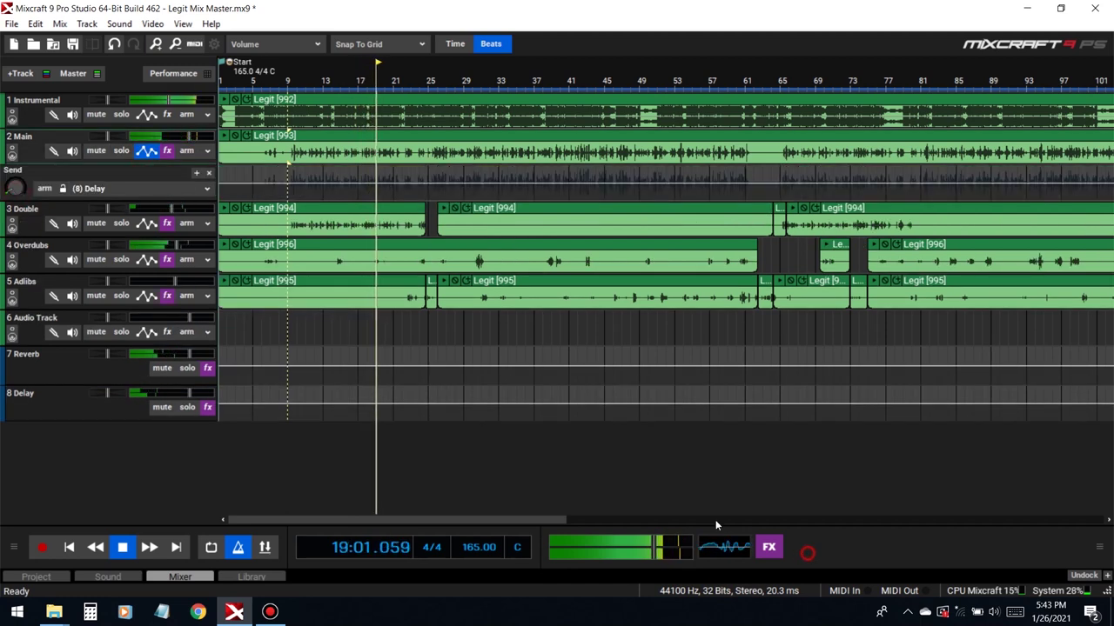
key("space")
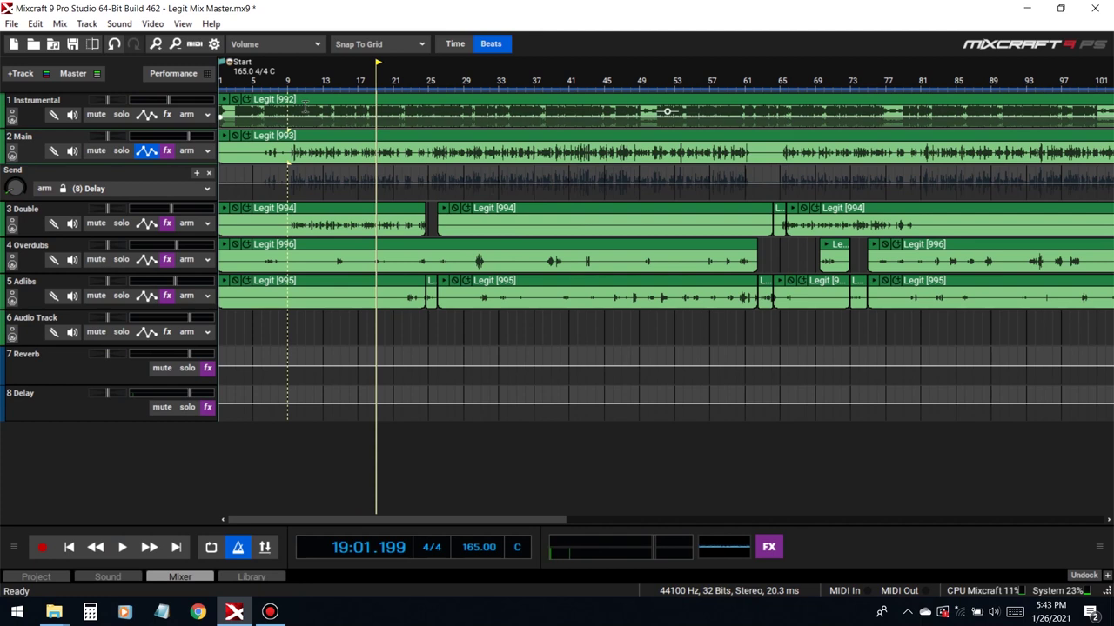
left_click(207, 173)
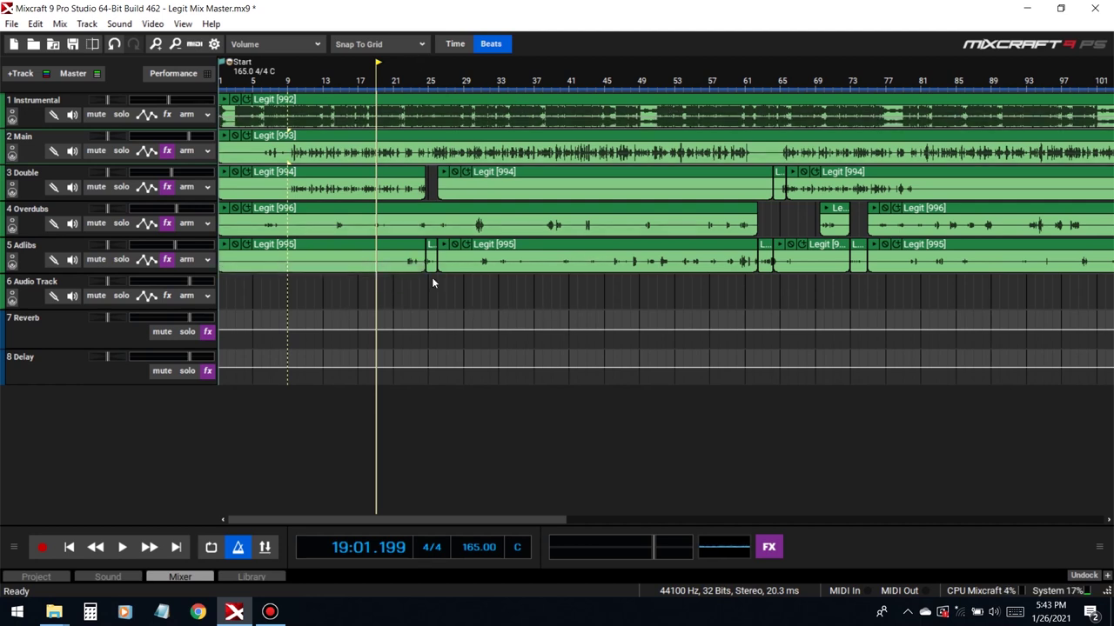
key("space")
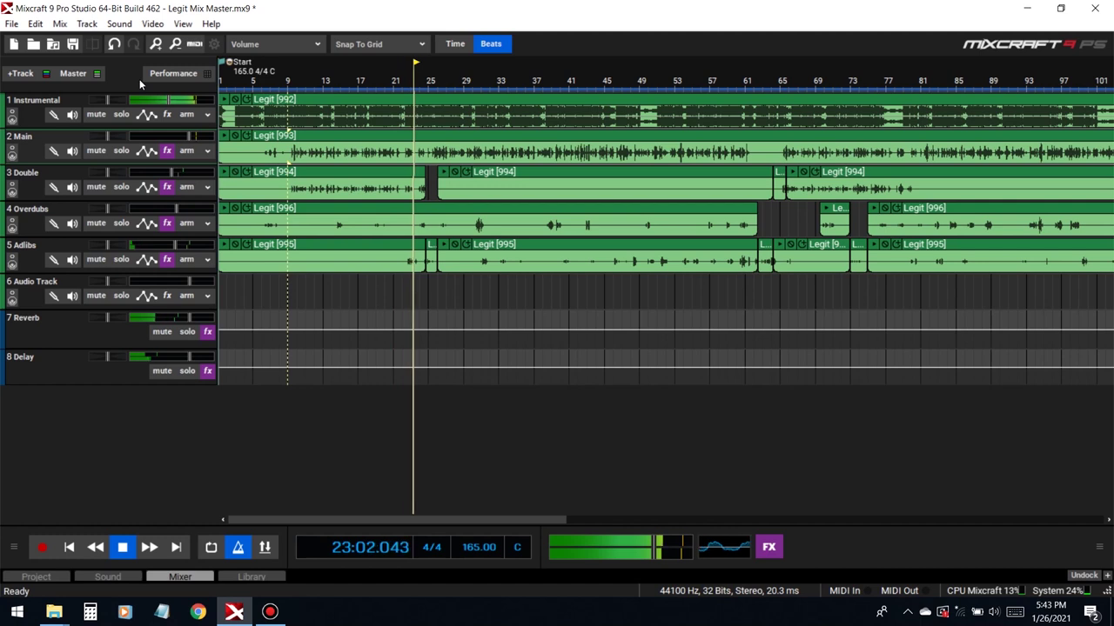
Set the Width of DD Delay on the Delay track to about 87% and close the effect windows
left_click(207, 370)
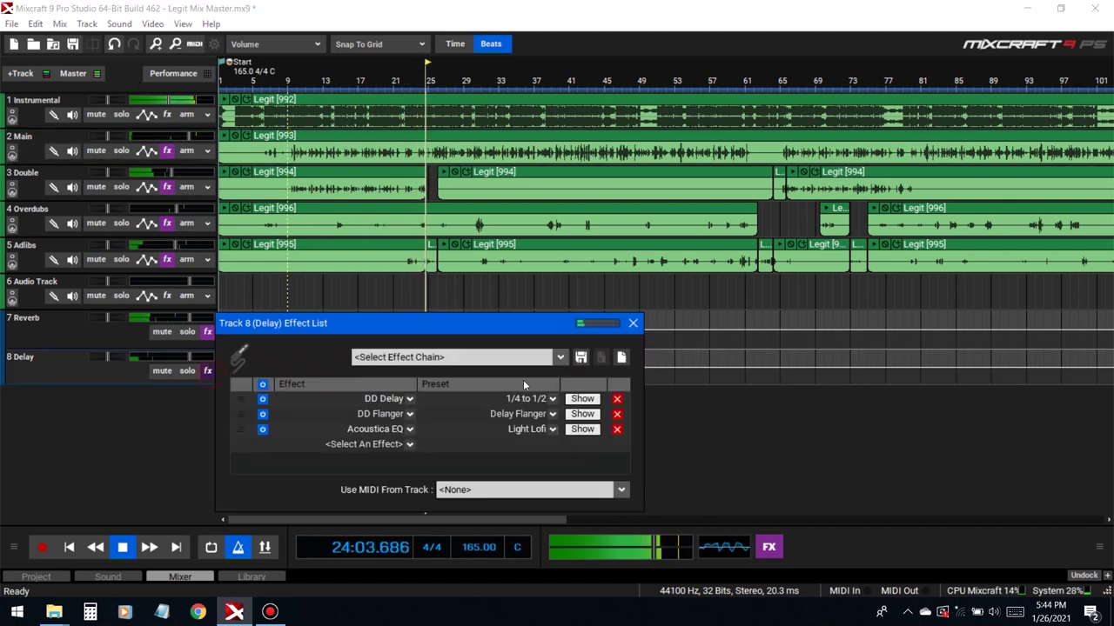
left_click(582, 398)
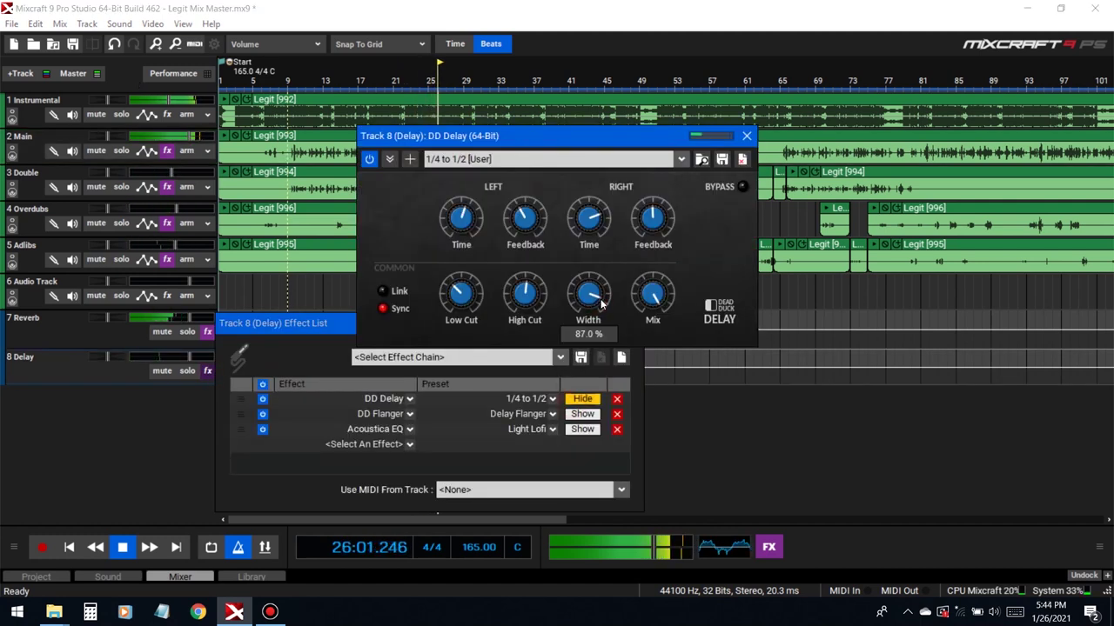
left_click(746, 137)
left_click(631, 327)
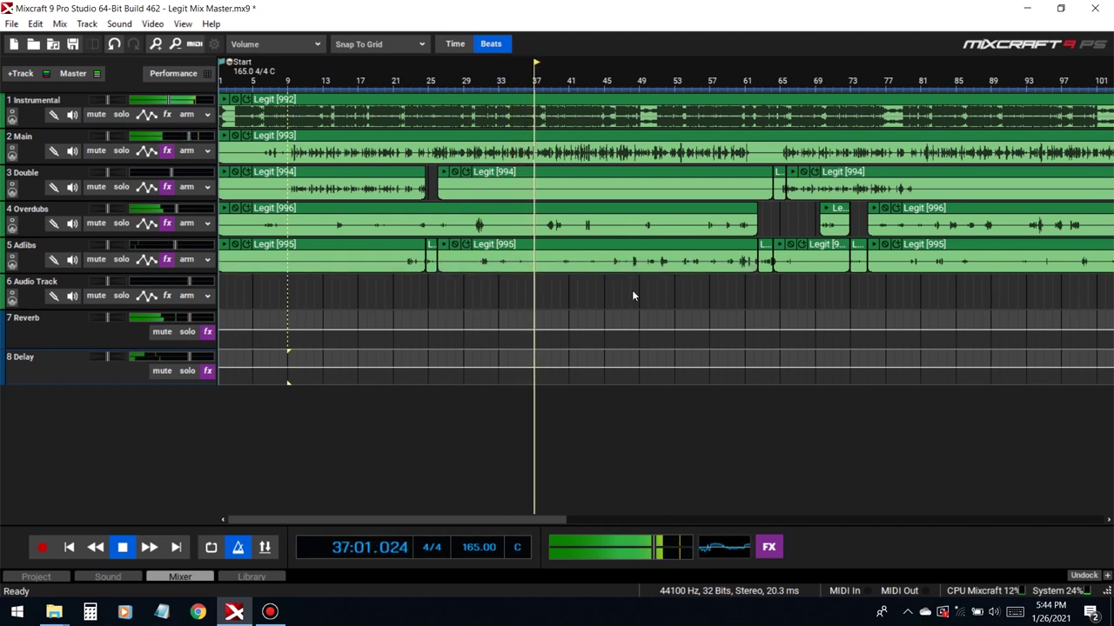
Stop playback and add FabFilter Pro-Q 2 to the Instrumental track with its channel mode set to Mid/Side
key("space")
left_click(167, 114)
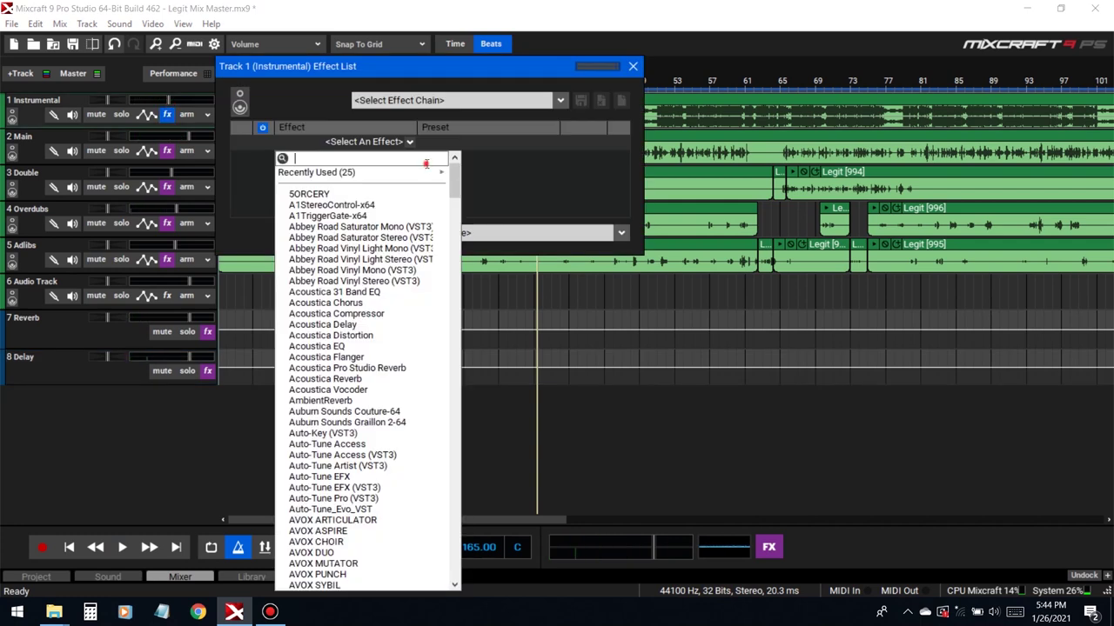
mouse_move(430, 172)
left_click(518, 237)
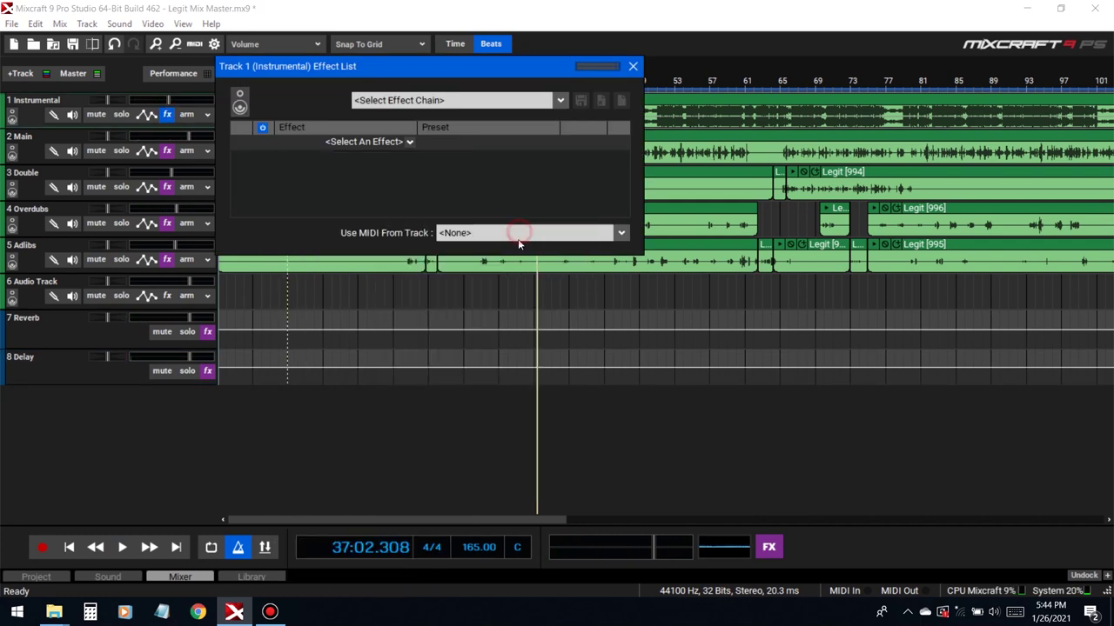
left_click(584, 450)
left_click(600, 482)
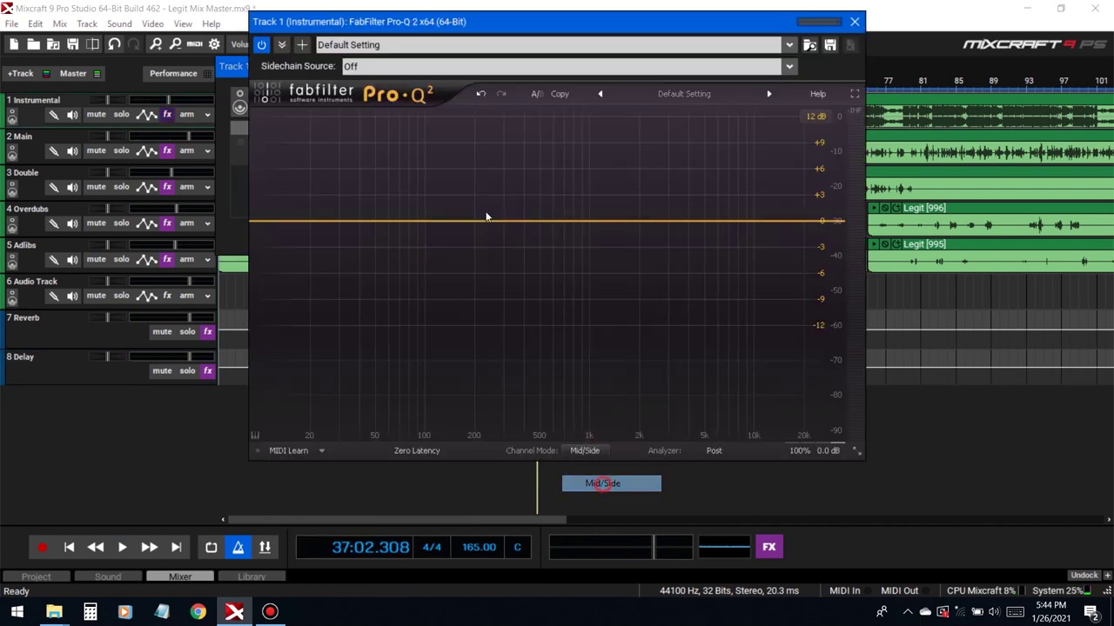
Add a bell cut of about -3.25 dB near 367 Hz on the Instrumental track and set its stereo placement to Mid
left_click_drag(527, 223, 521, 251)
right_click(520, 252)
mouse_move(609, 307)
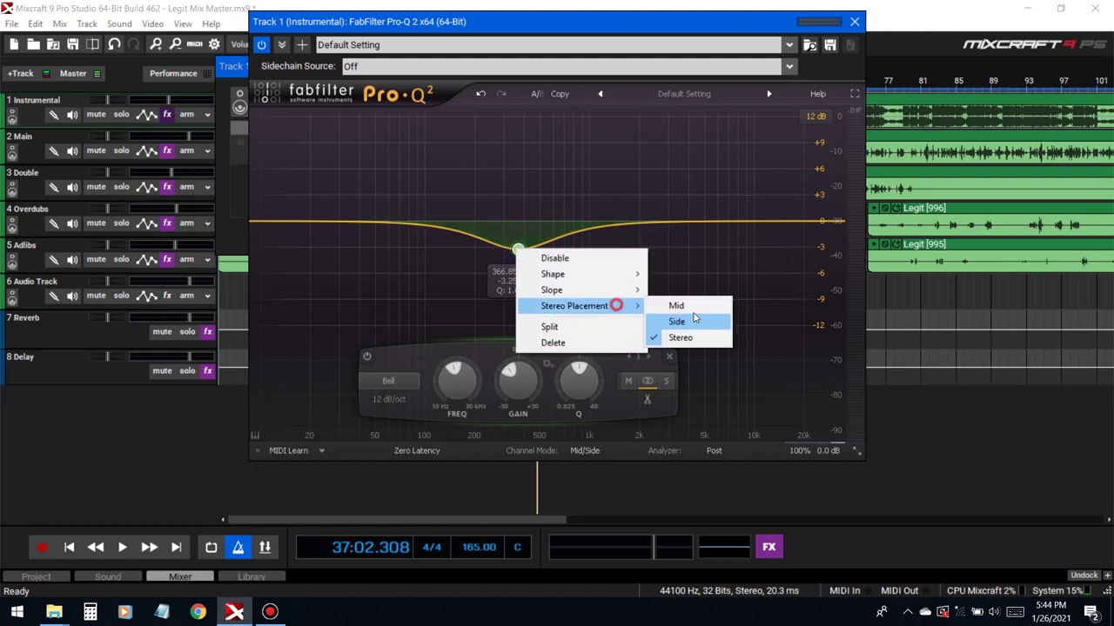
left_click(675, 304)
left_click_drag(562, 25, 591, 162)
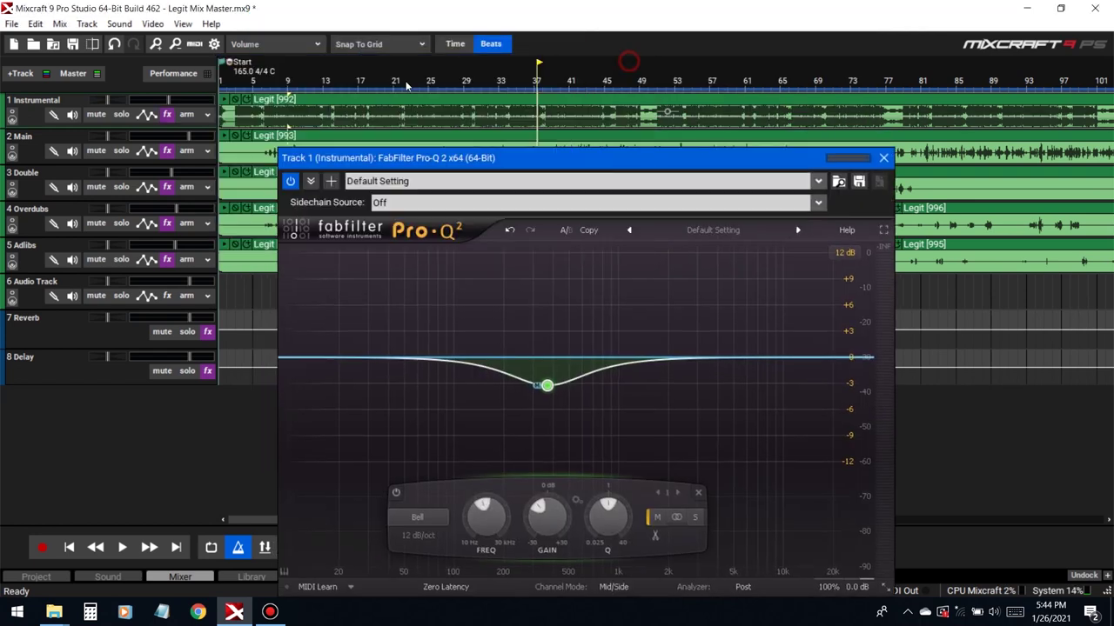
Adjust the mid band to about 398 Hz, -2.67 dB and Q 1.079 during playback, comparing with Pro-Q 2 bypassed and enabled
key("space")
mouse_move(557, 403)
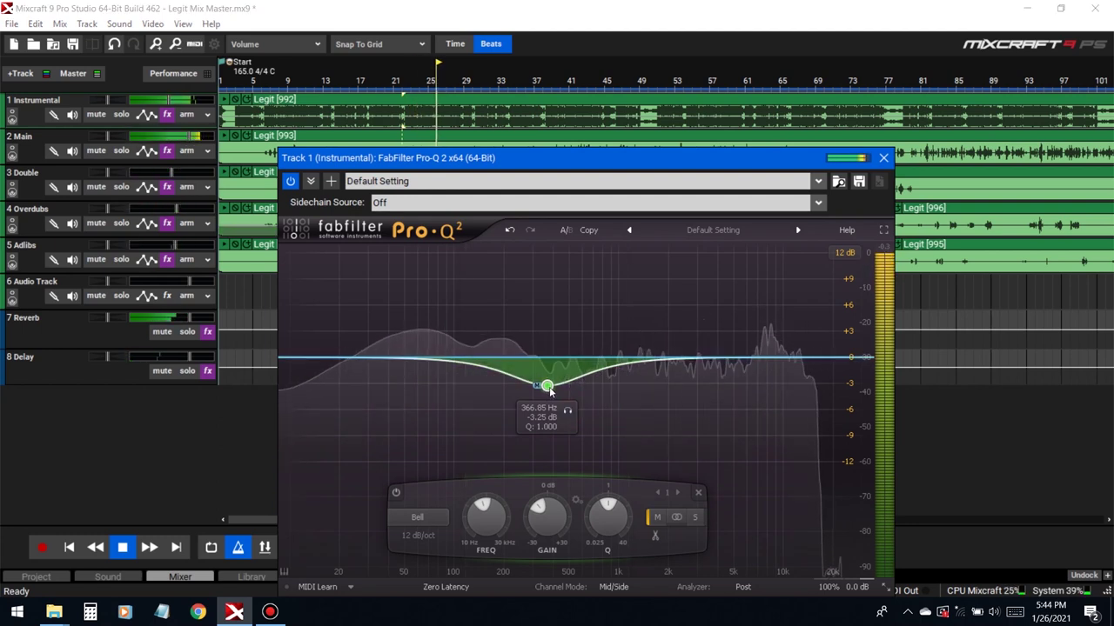
left_click_drag(546, 386, 556, 384)
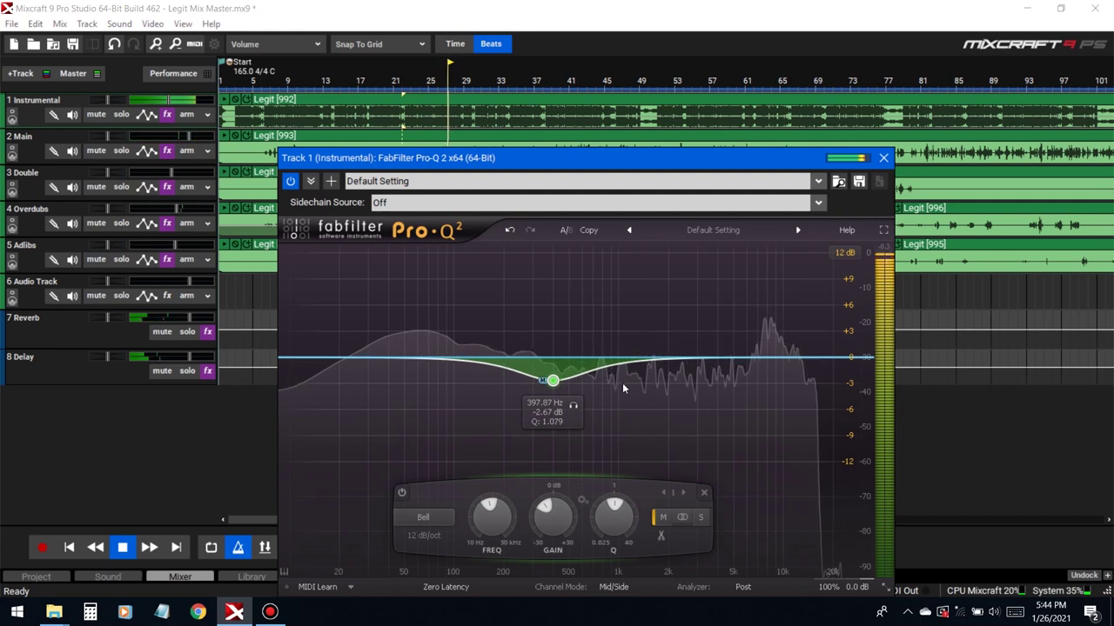
left_click(290, 181)
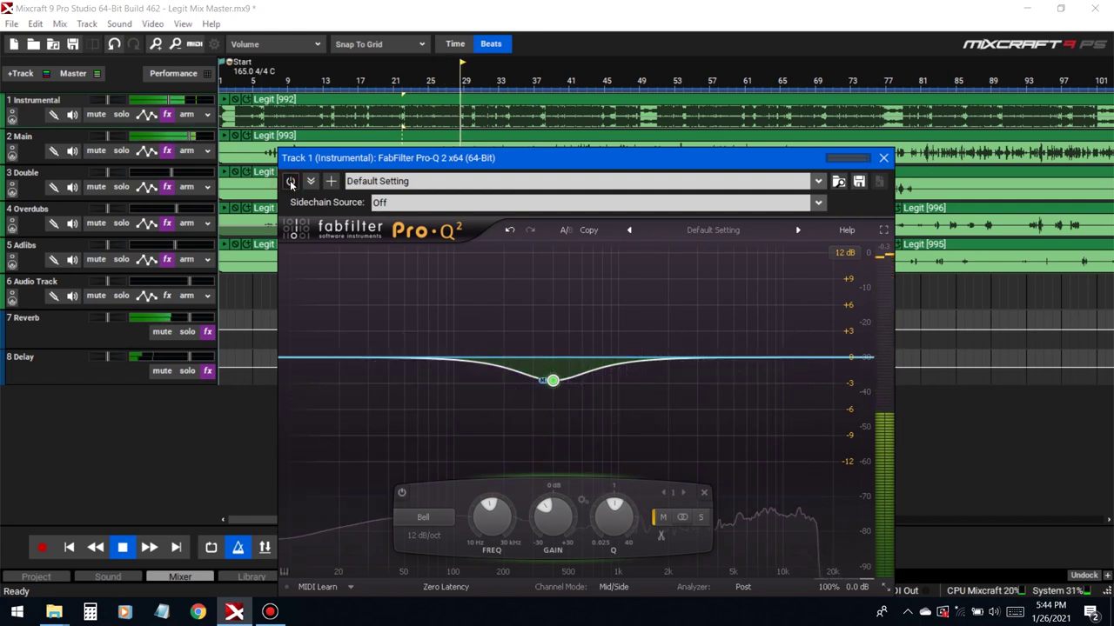
left_click(290, 181)
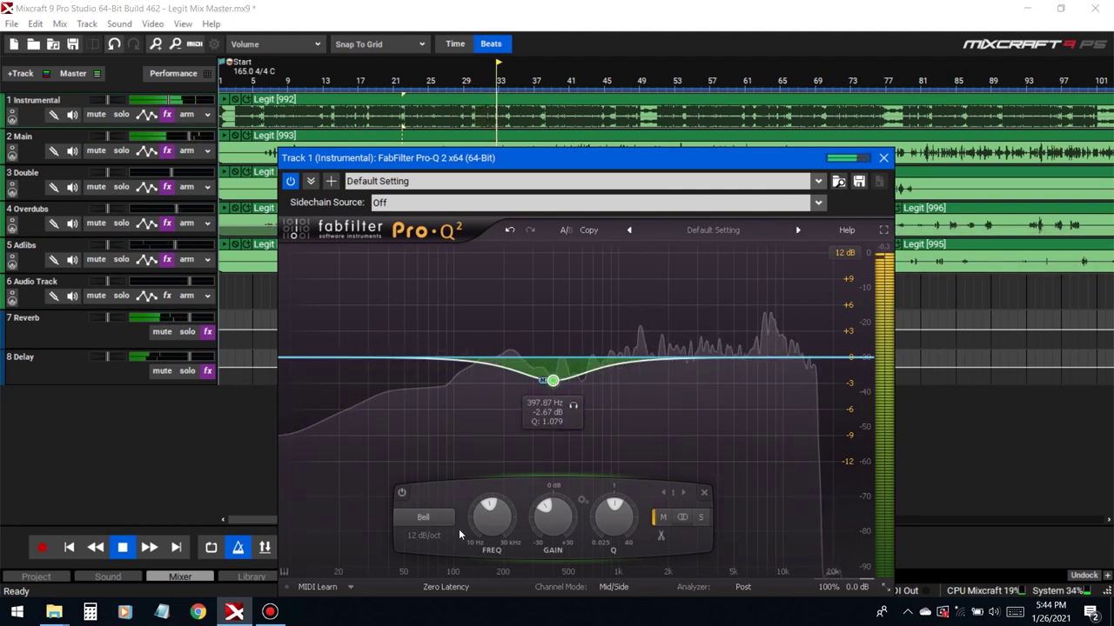
Close the Pro-Q 2 window and compare the Instrumental track with the equalizer off and on from its effect list
left_click_drag(485, 509, 472, 536)
left_click(883, 157)
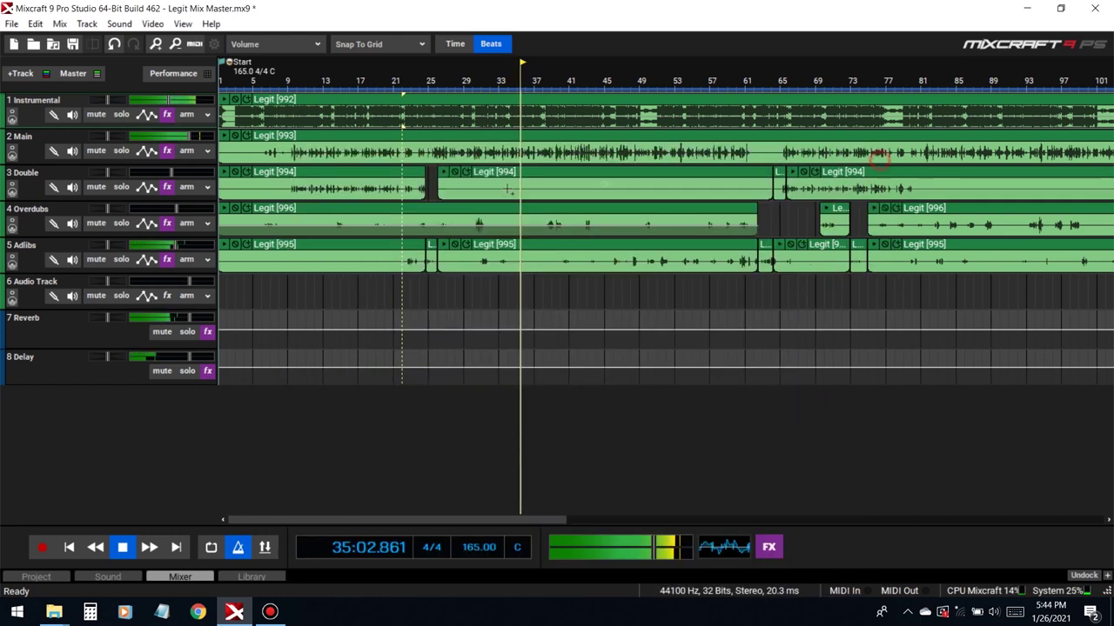
left_click(165, 114)
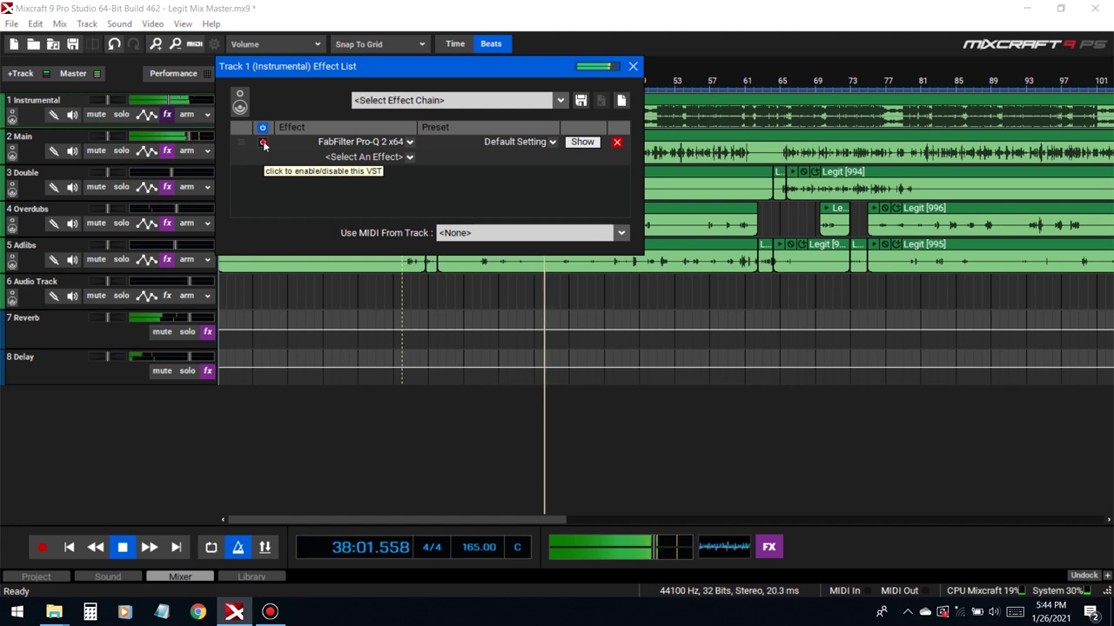
left_click(633, 67)
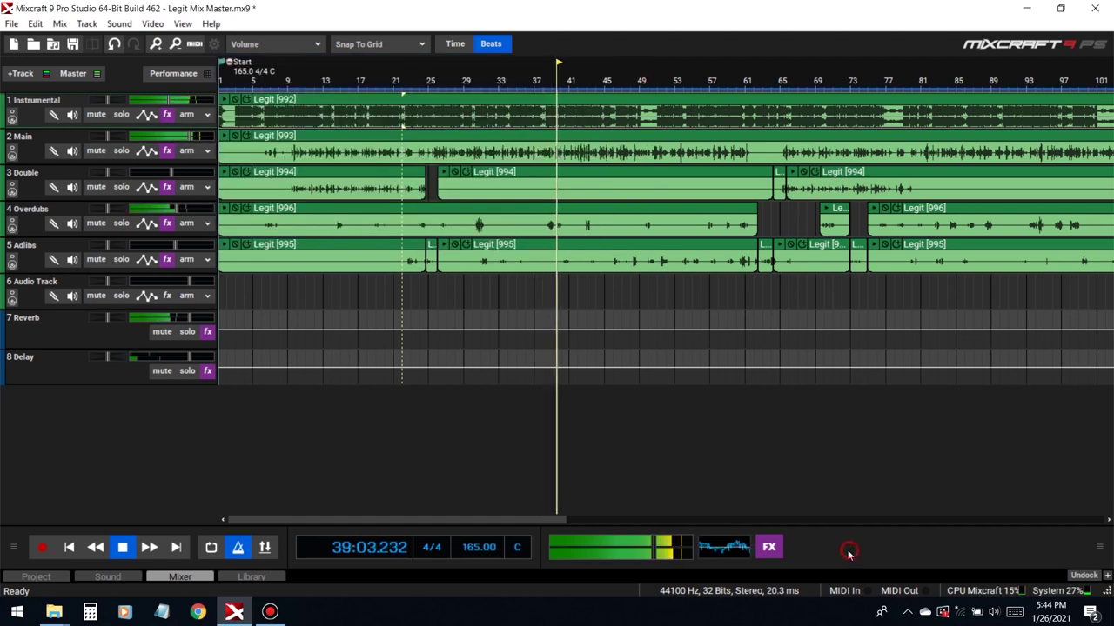
Stop playback, show the master track's effect list and save the project
key("space")
left_click(769, 548)
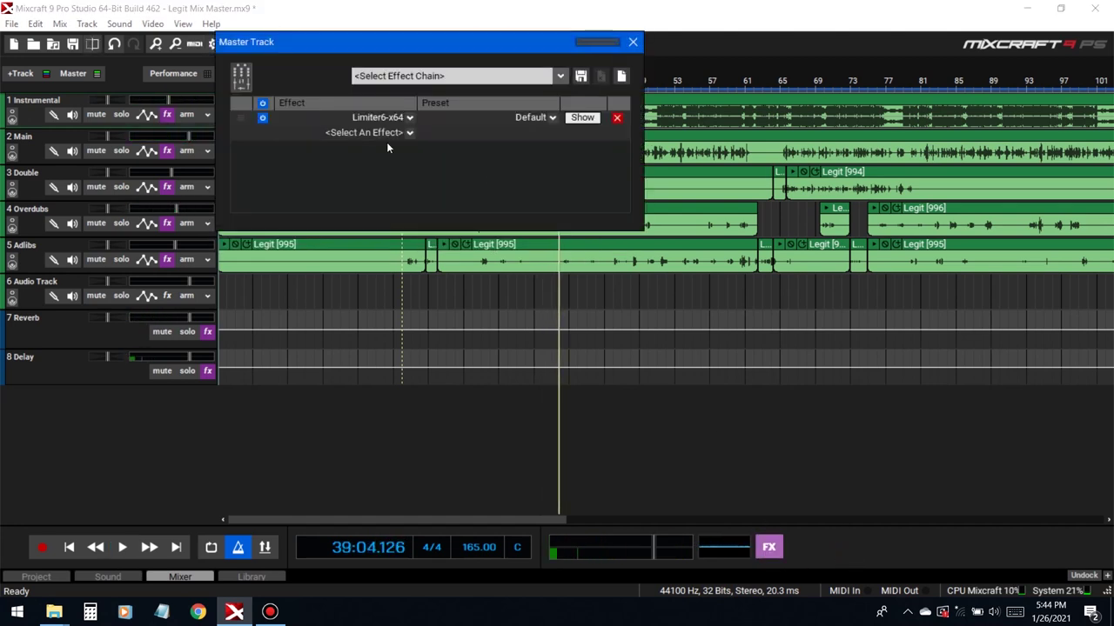
left_click(73, 43)
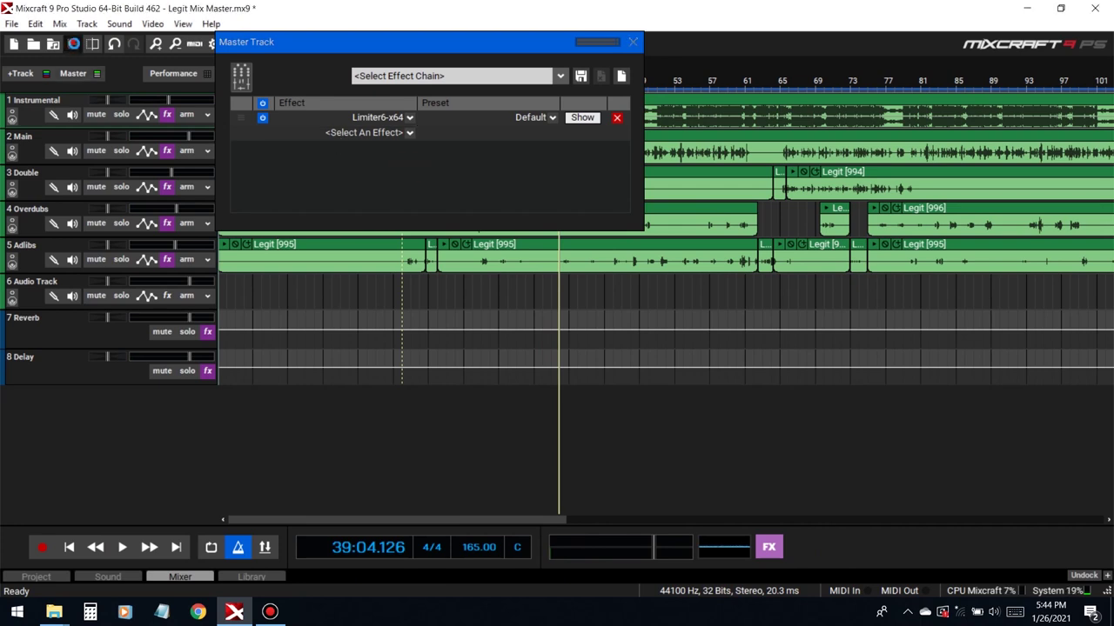
left_click(334, 135)
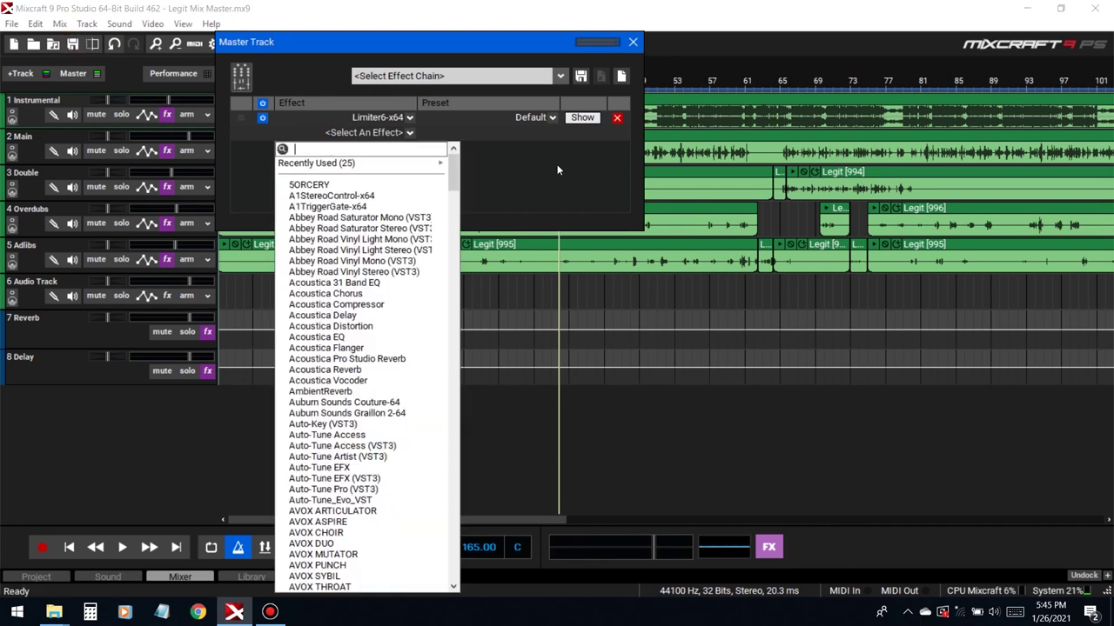
scroll(427, 308, "down", 7)
left_click(904, 561)
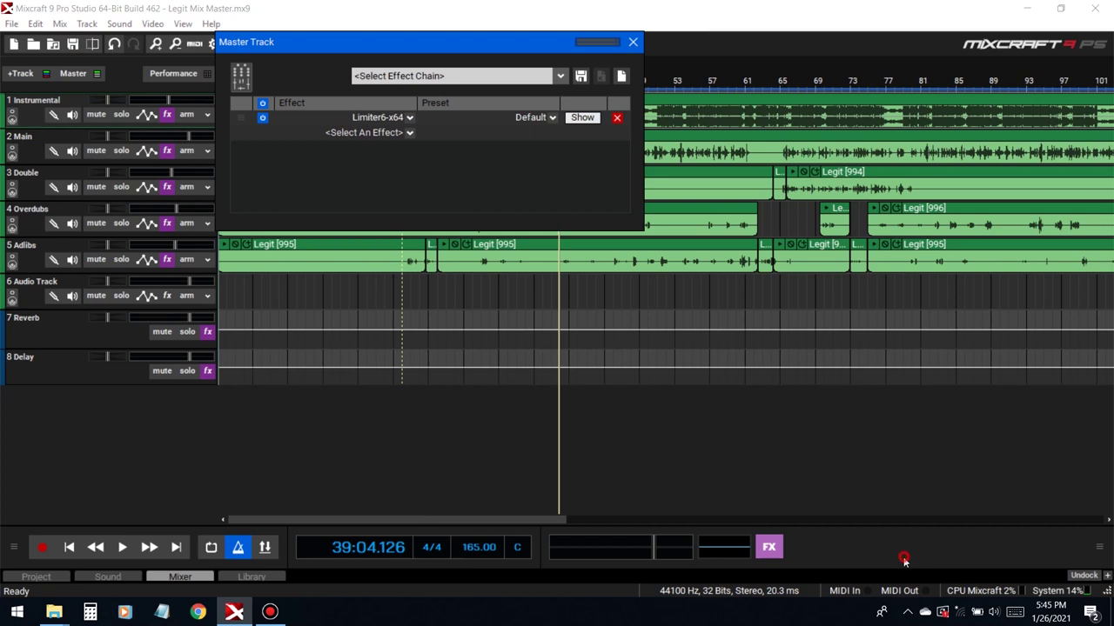
left_click(281, 617)
left_click(284, 618)
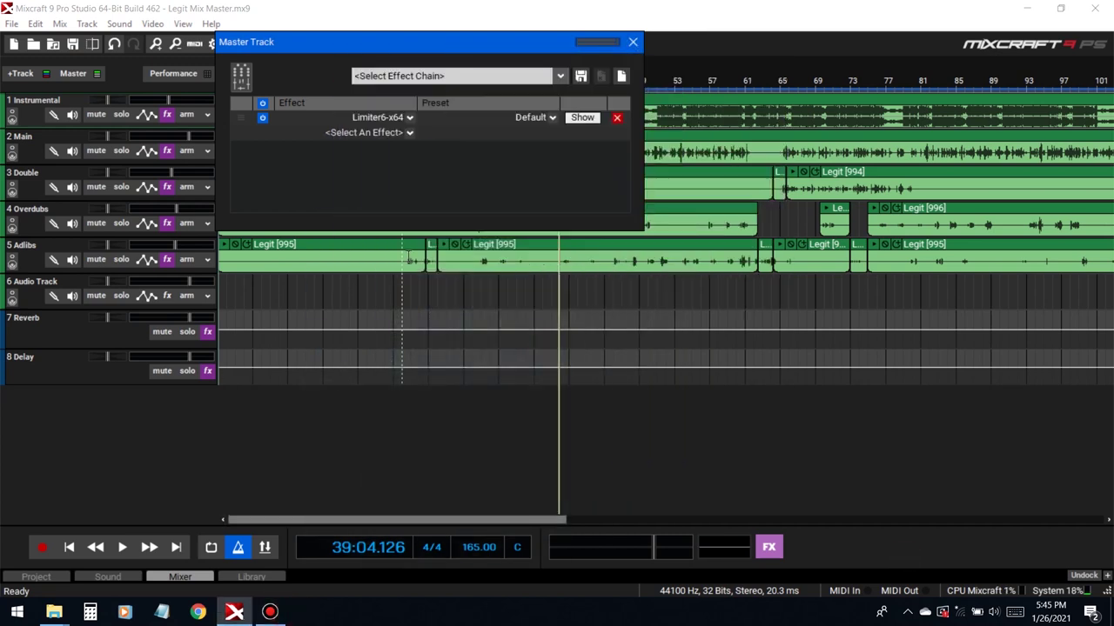
Search the available effects for "bus", add TB BusCompressor to the master track and close its window
left_click(365, 134)
scroll(346, 418, "down", 20)
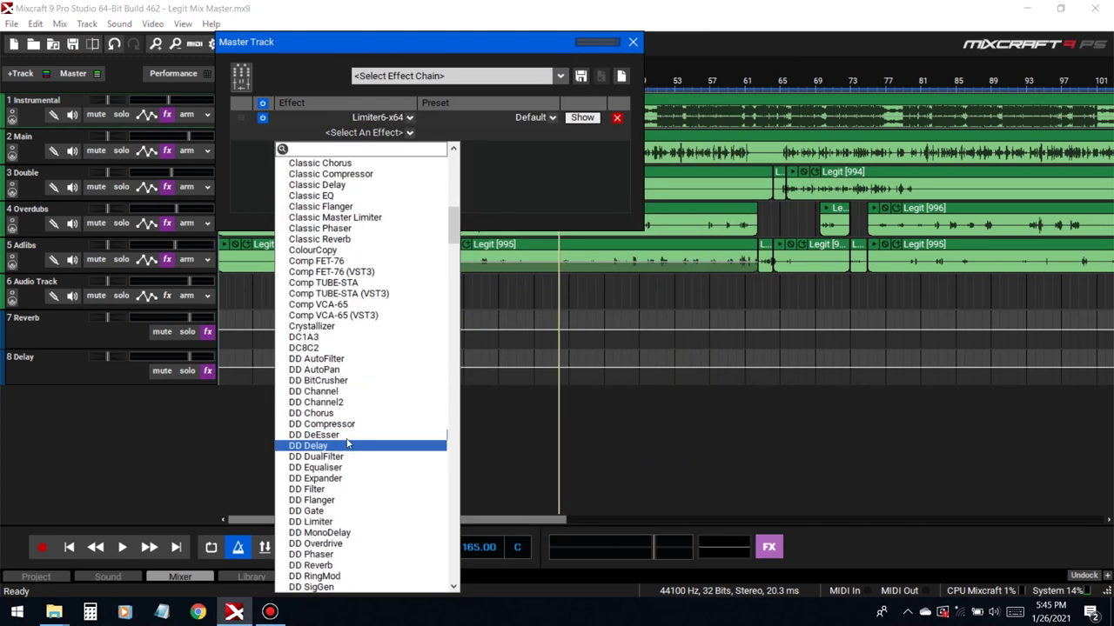
scroll(348, 435, "down", 20)
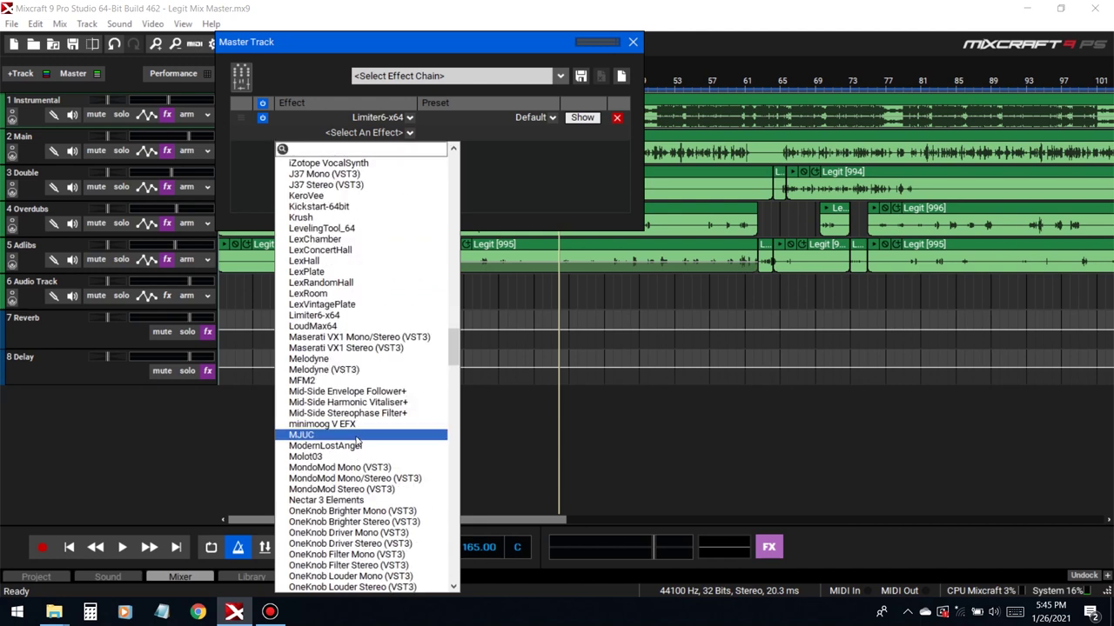
type("bus")
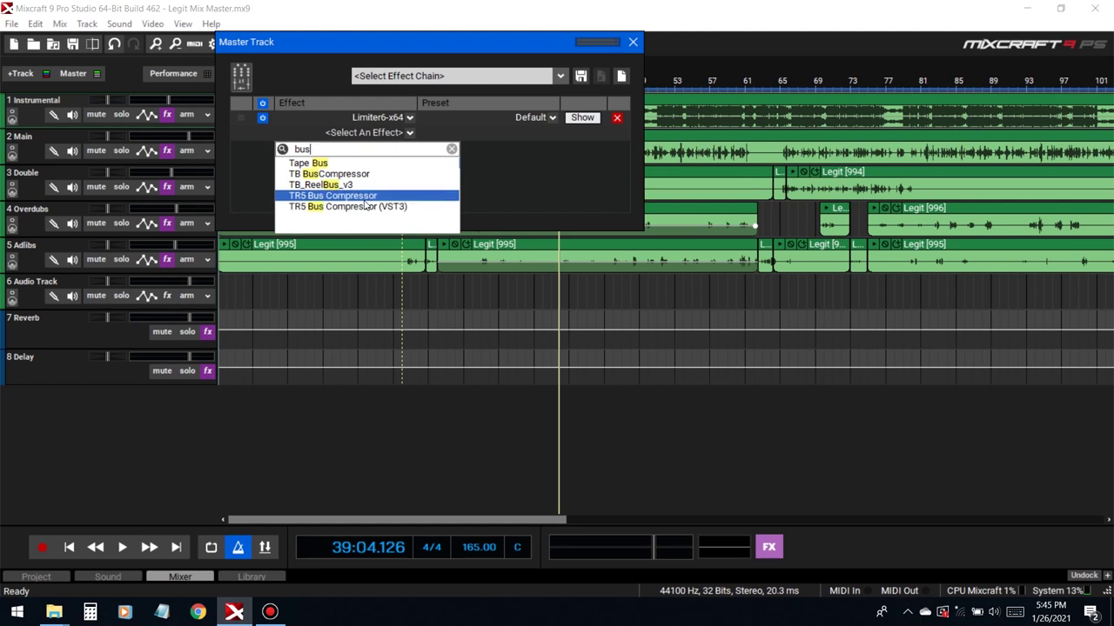
left_click(355, 175)
left_click(886, 65)
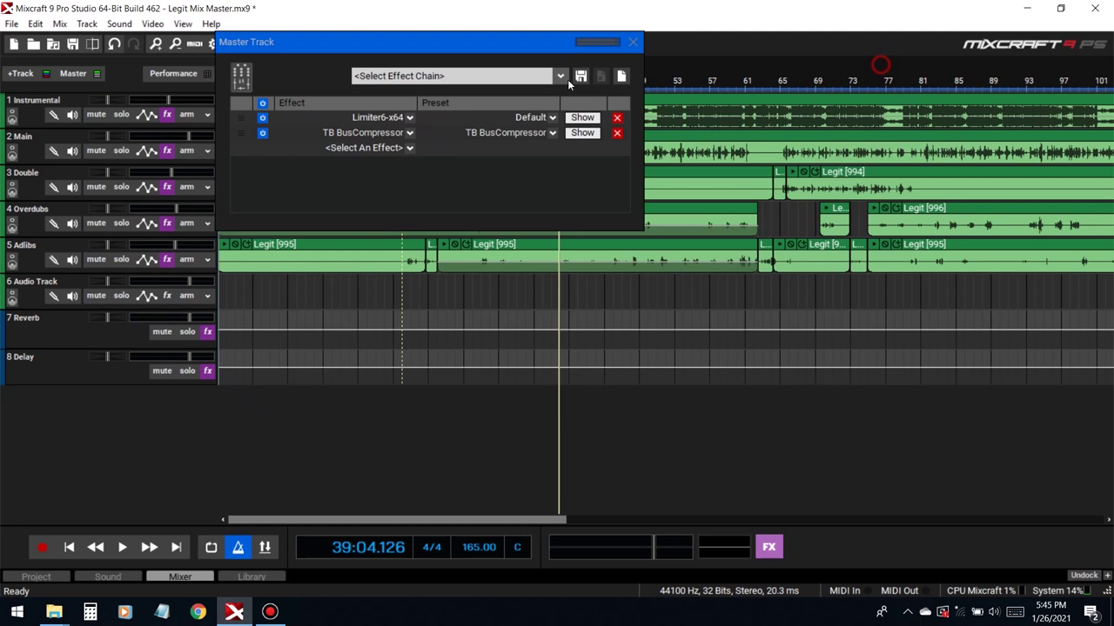
Replace TB BusCompressor on the master track with TR5 Bus Compressor, placed ahead of Limiter6-x64, and close the effect list
left_click(344, 144)
type("t")
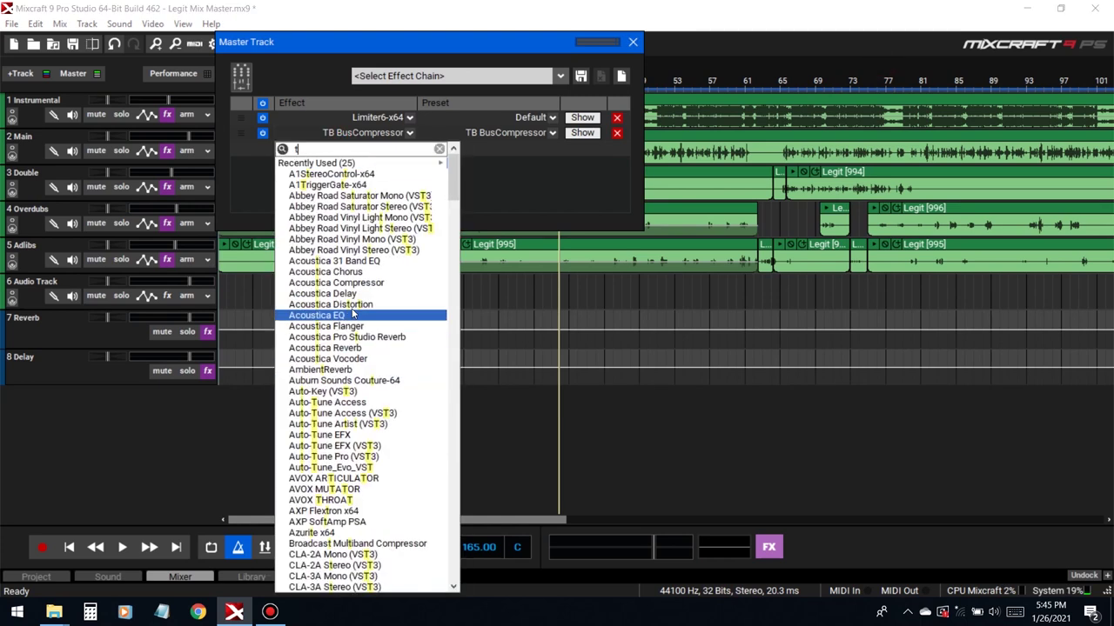
key("BackSpace")
type("bus")
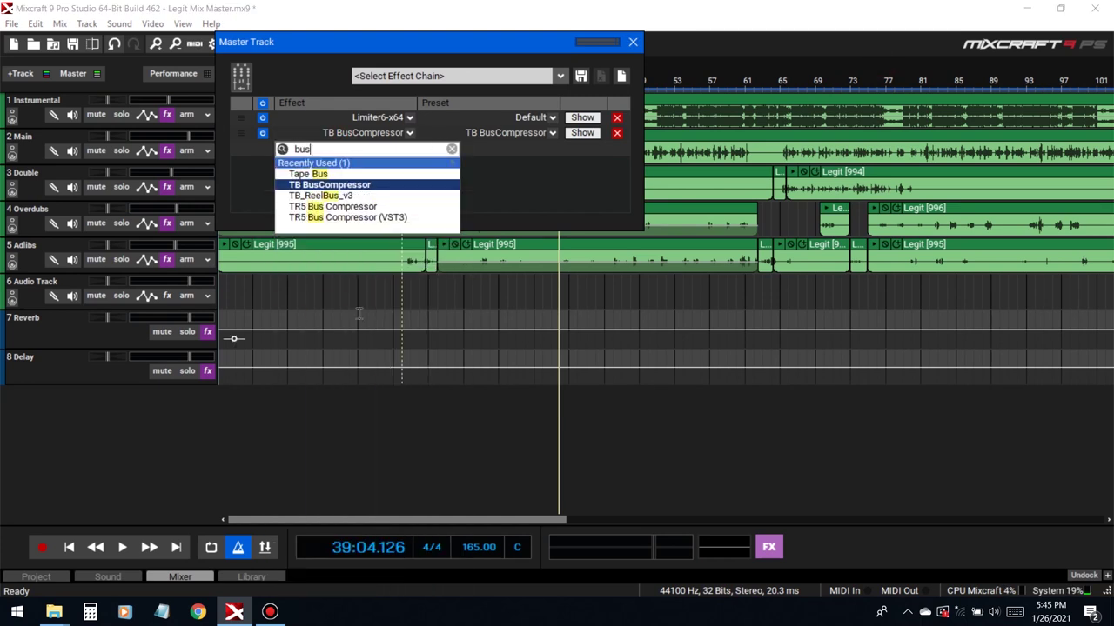
left_click(331, 218)
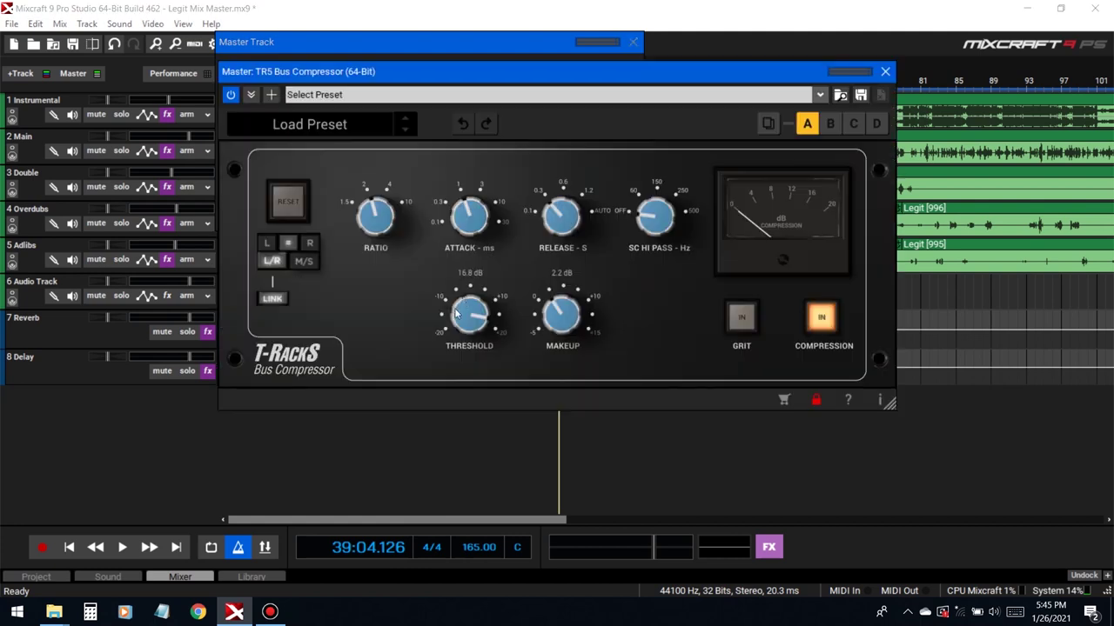
left_click_drag(451, 82, 490, 222)
left_click_drag(357, 127, 357, 111)
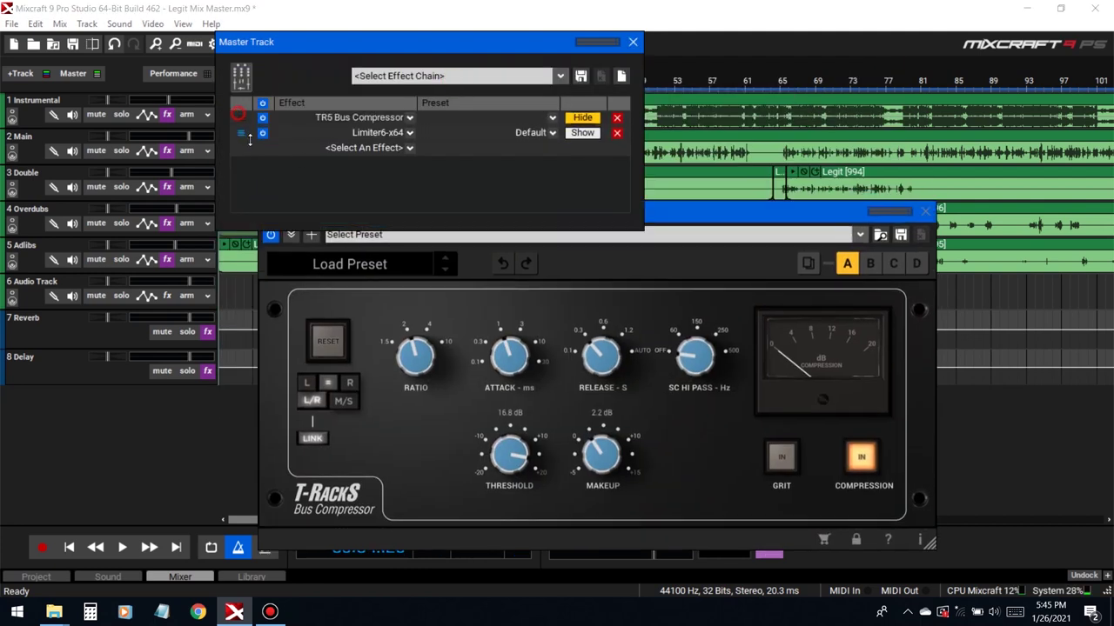
left_click(633, 42)
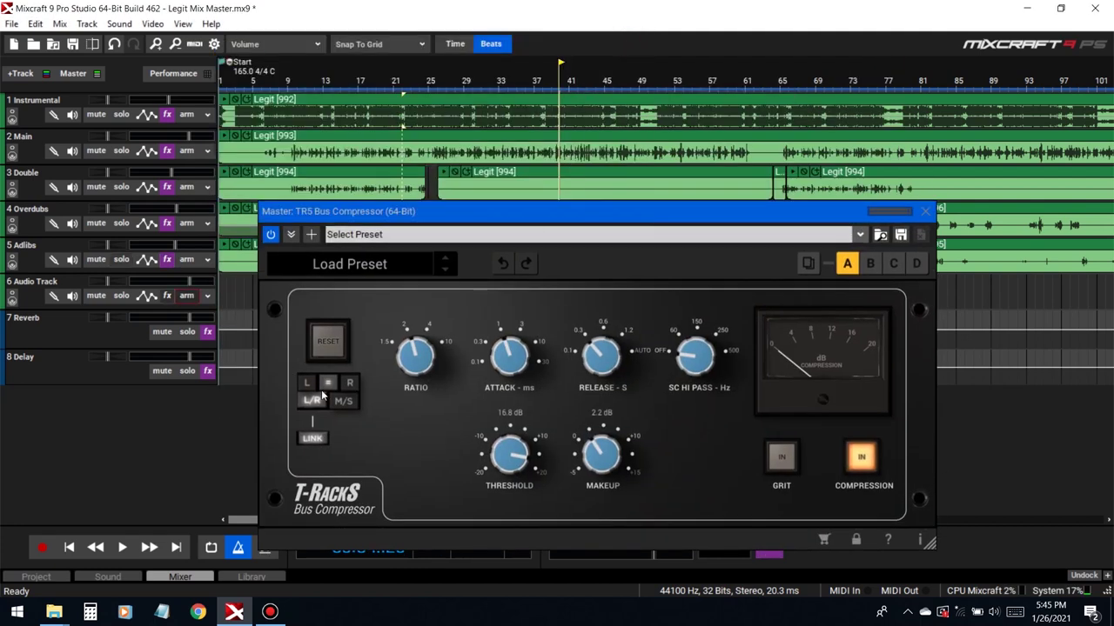
Add GTA_revC to the master track, remove it again and close the effect list
left_click(769, 553)
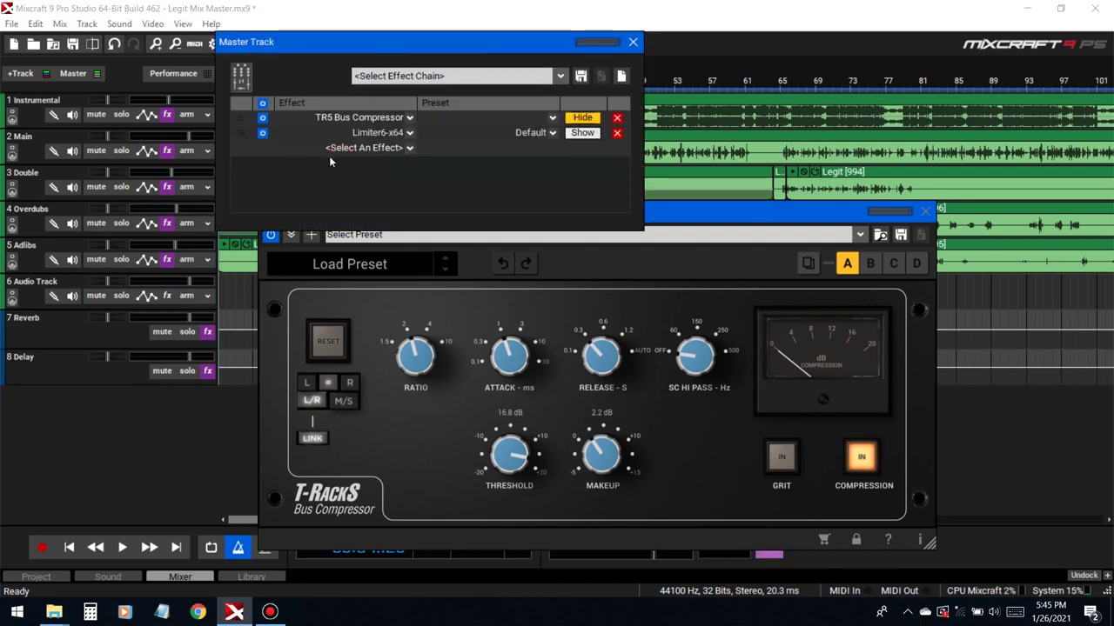
left_click(365, 148)
scroll(442, 490, "down", 10)
scroll(442, 490, "down", 20)
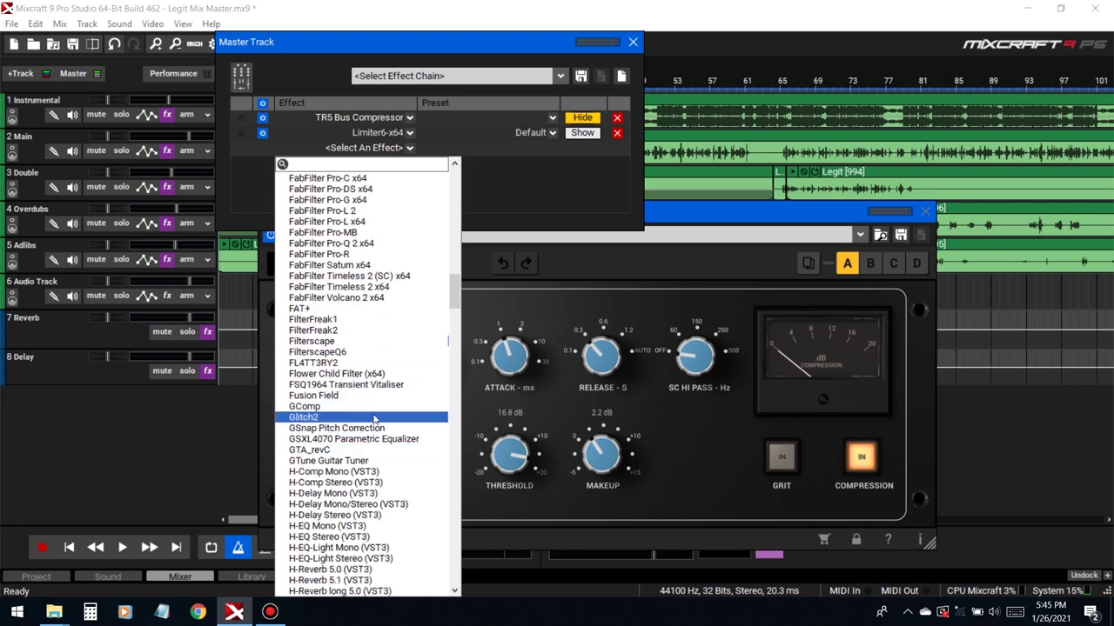
left_click(351, 450)
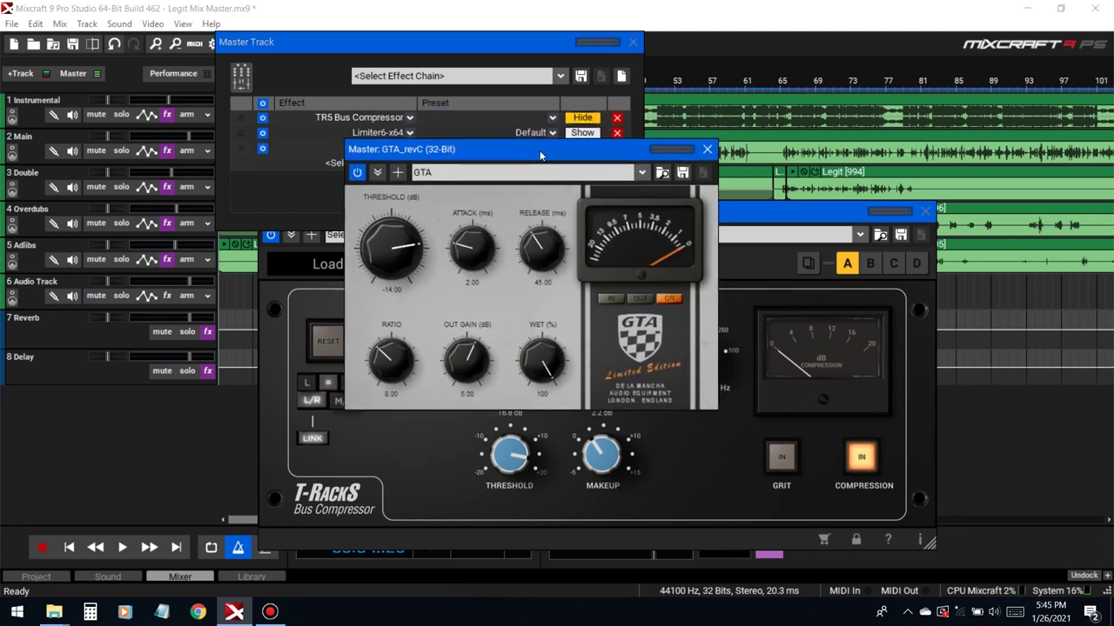
left_click(692, 178)
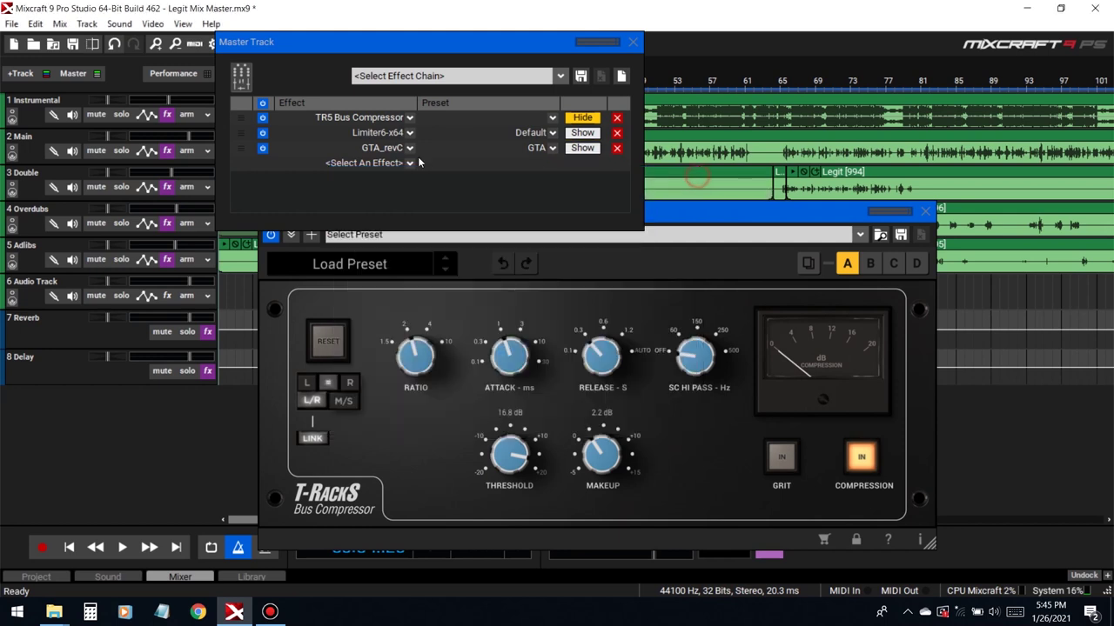
left_click(616, 150)
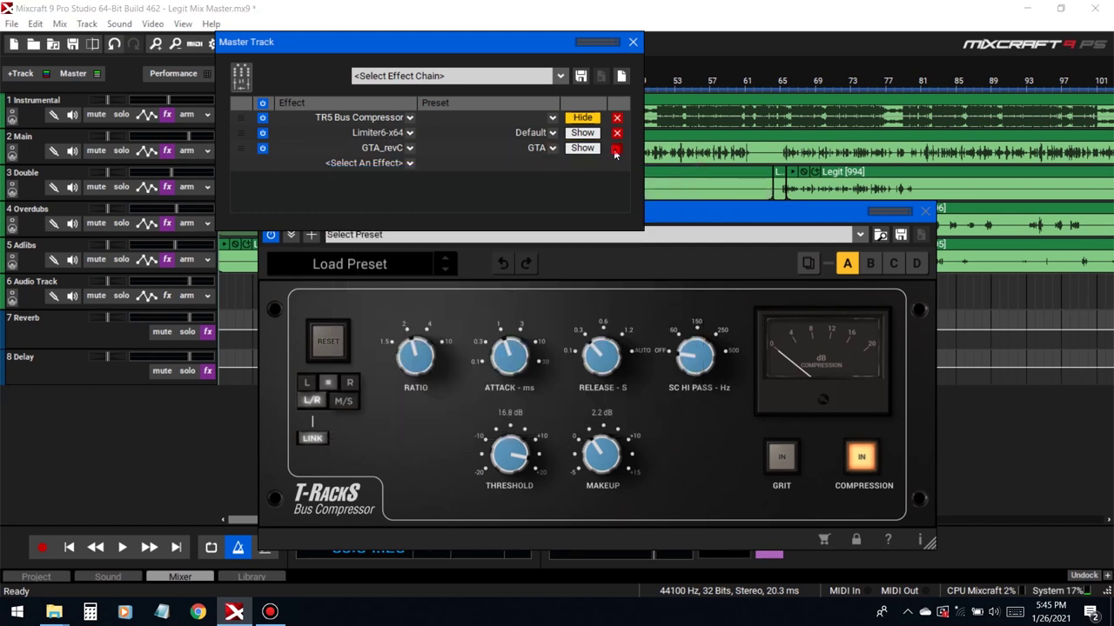
left_click(632, 43)
Set the bus compressor's sidechain high-pass to about 150 Hz, playing the song before and after the change
key("space")
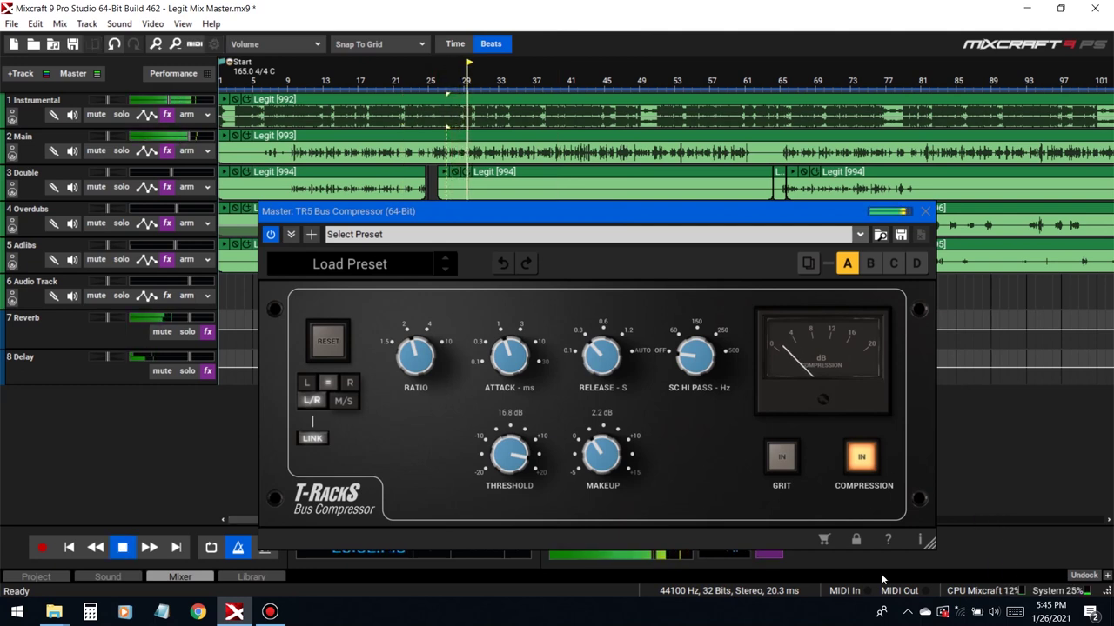
key("space")
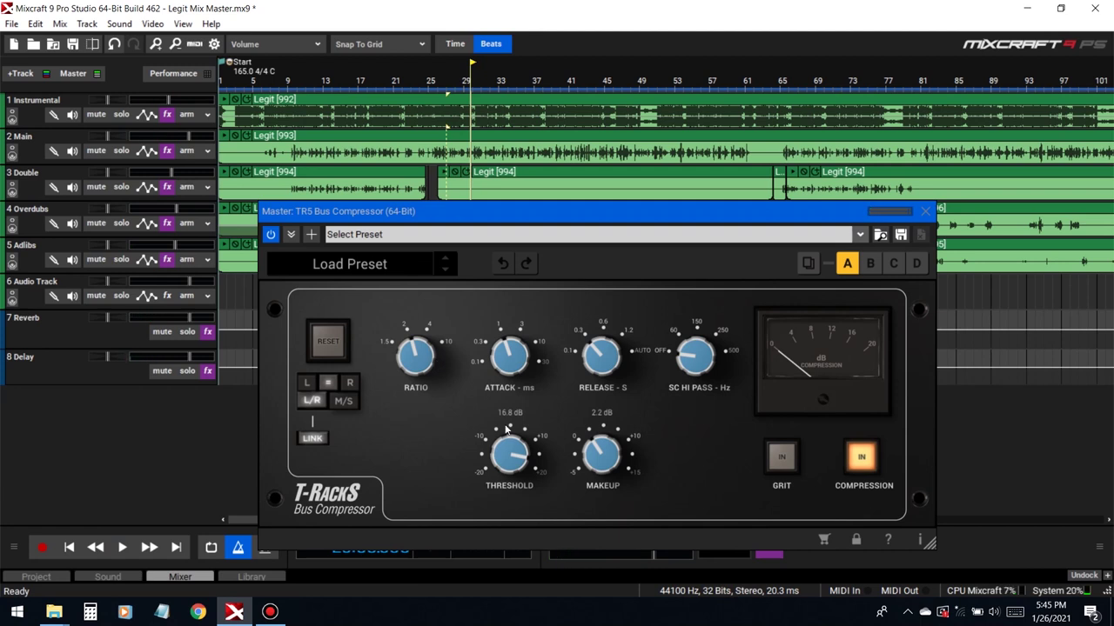
left_click(695, 360)
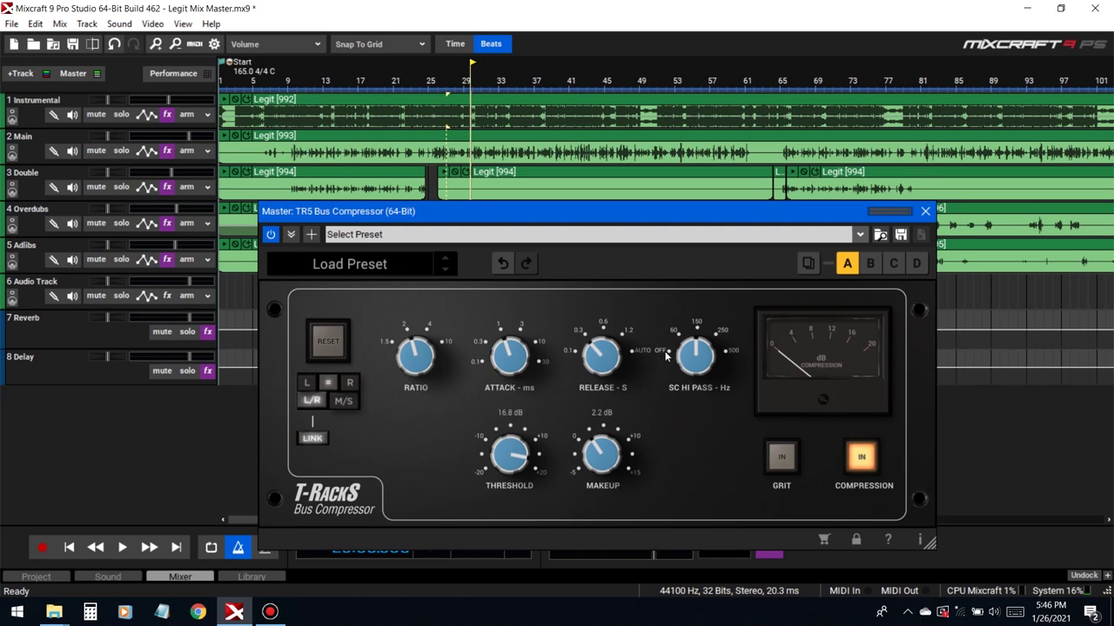
left_click(365, 79)
key("space")
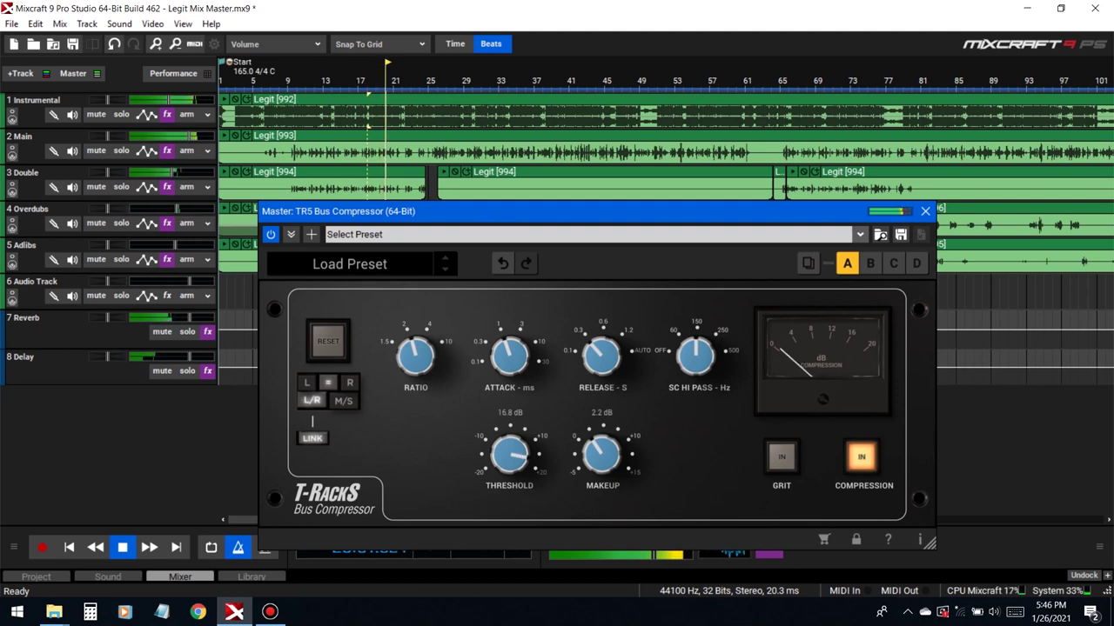
key("space")
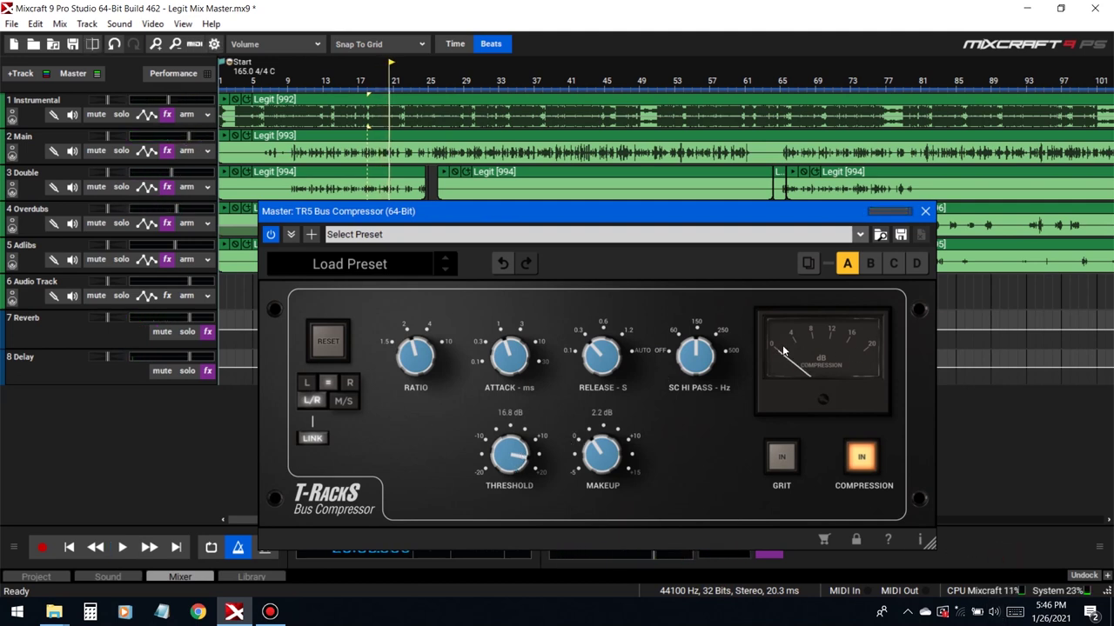
Lower the bus compressor's threshold to 9.6 dB during playback, and set its attack to about 3 ms and release to about 0.1 s
key("space")
mouse_move(510, 452)
left_mouse_down()
mouse_move(526, 494)
mouse_move(511, 469)
left_mouse_up()
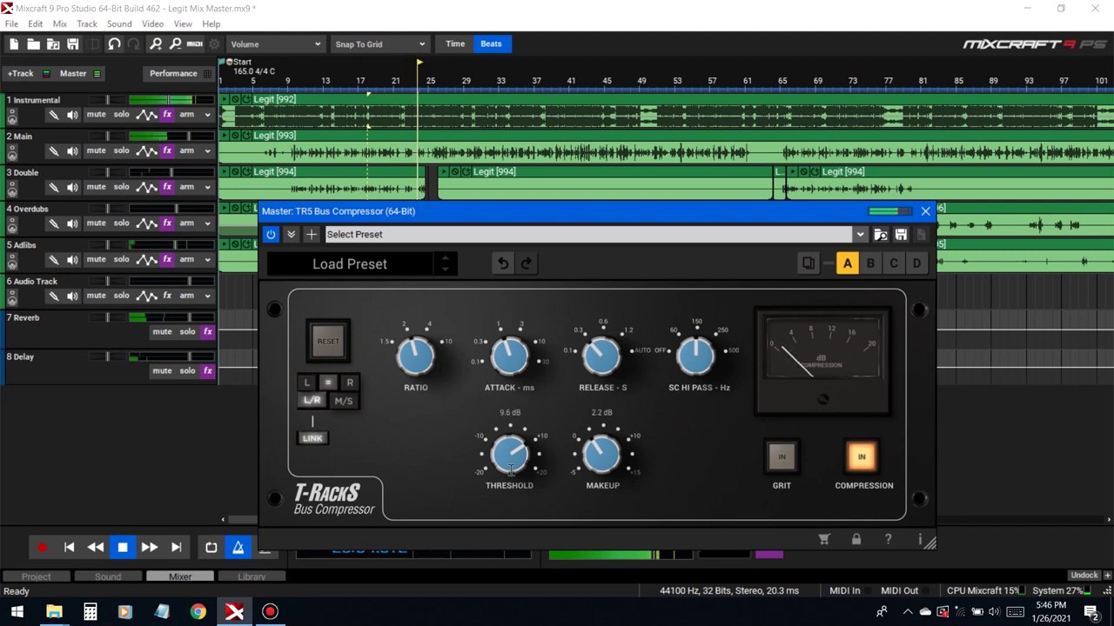
key("space")
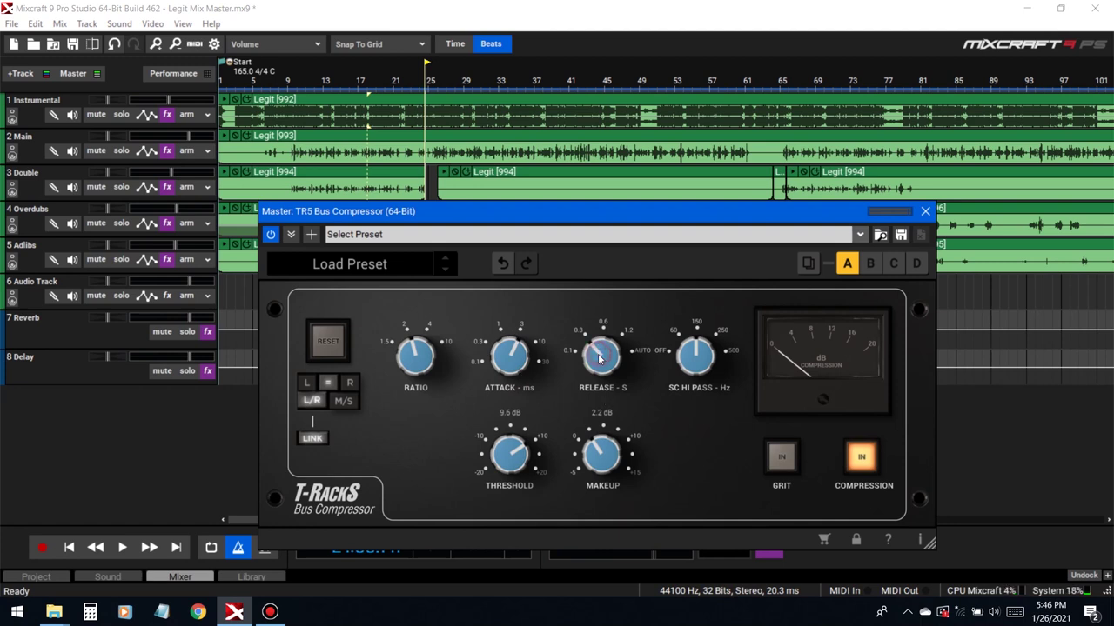
Replay from about bar 18, lower the threshold to 6.6 dB and compare the mix with compression off and on
left_click(372, 79)
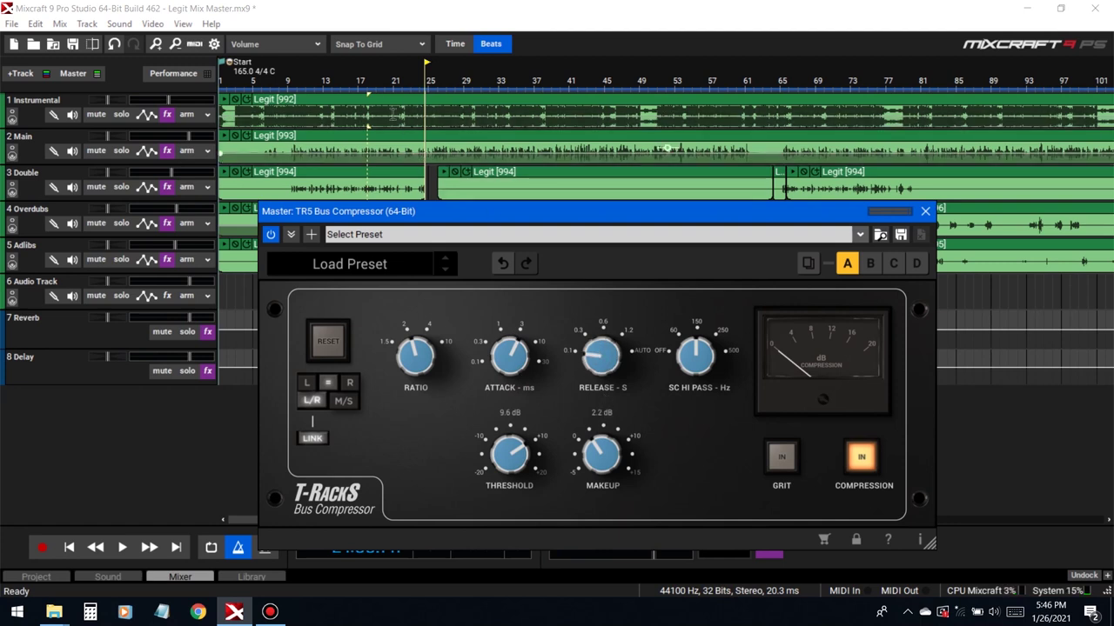
key("space")
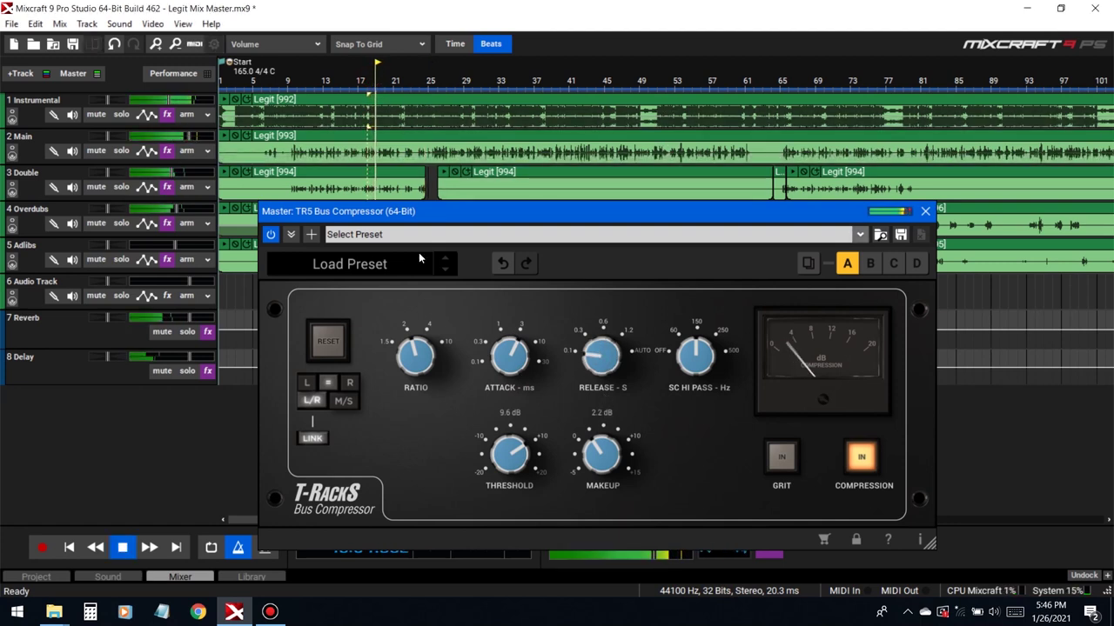
left_click_drag(520, 468, 531, 483)
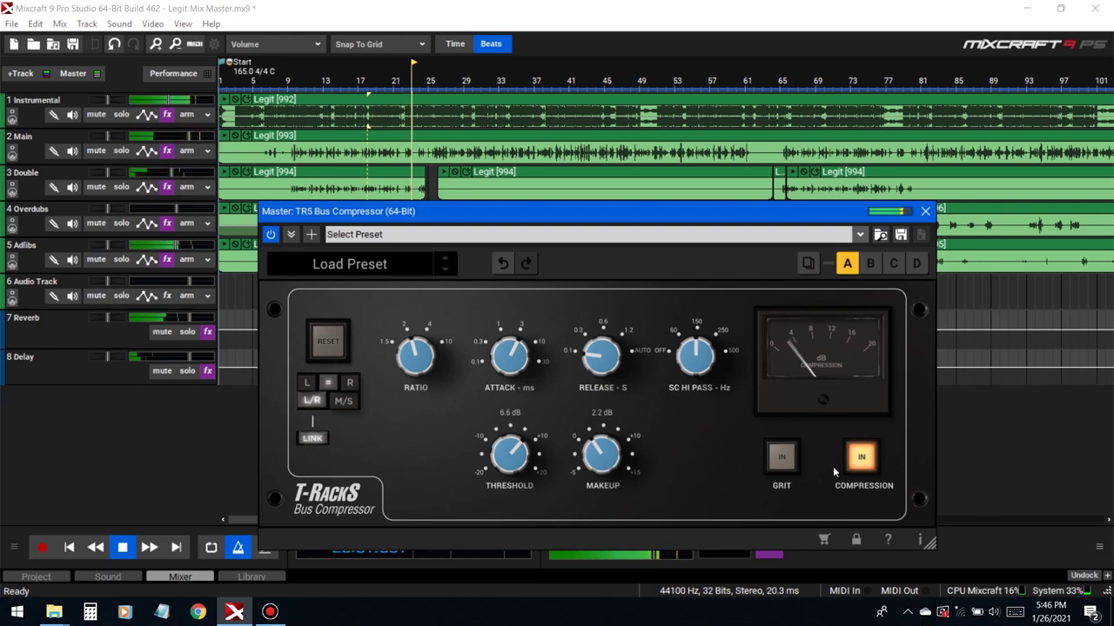
left_click(861, 458)
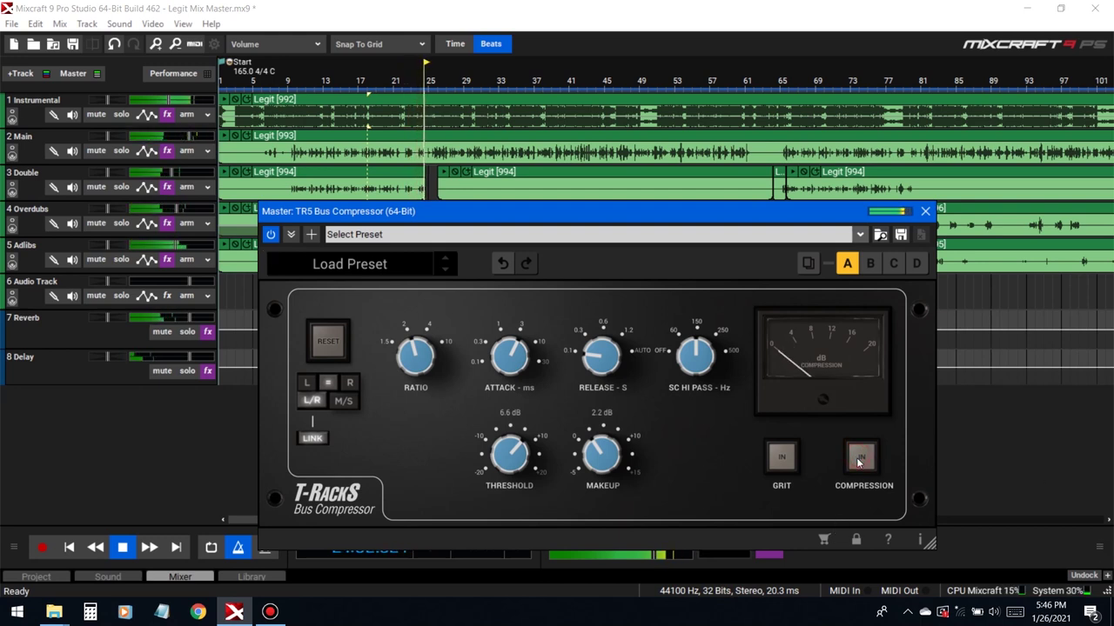
left_click(860, 460)
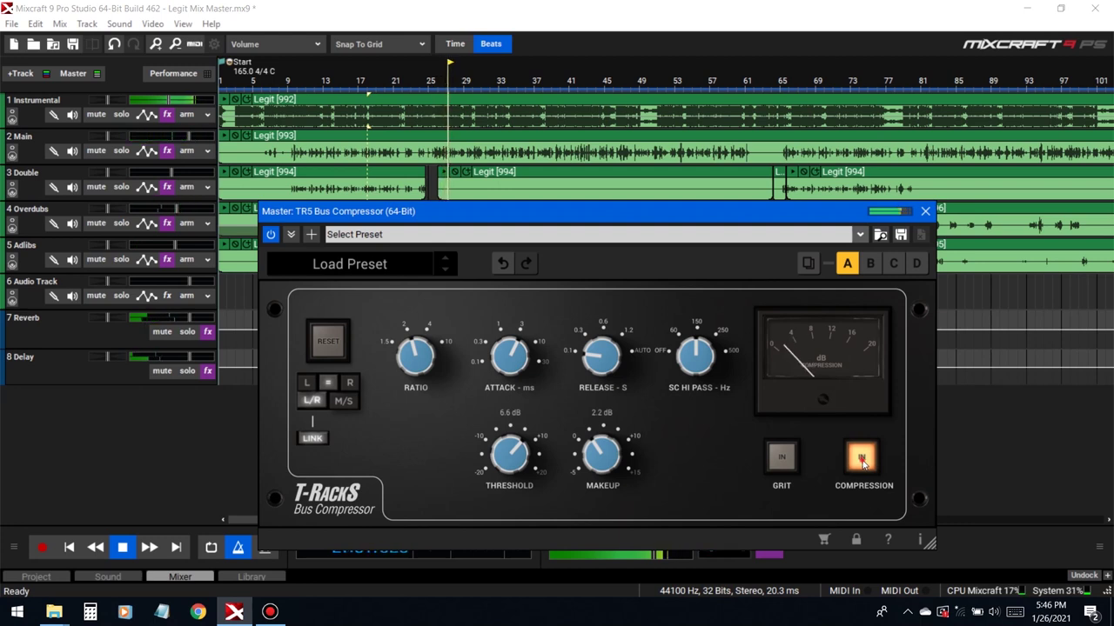
left_click(862, 463)
left_click(862, 459)
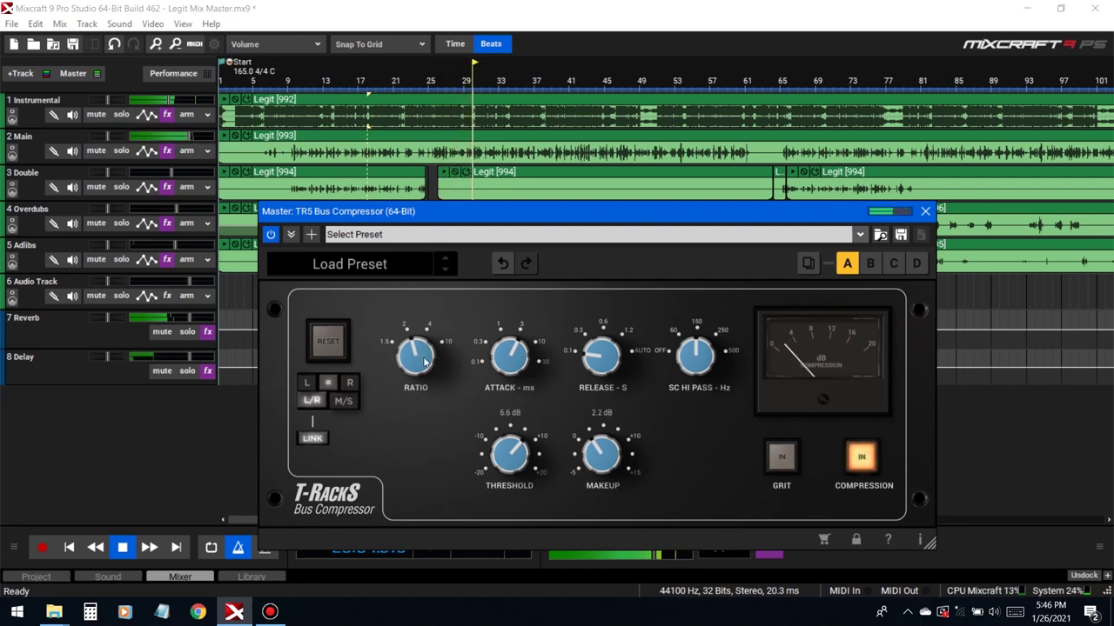
Set the ratio to about 1.5, compare compression off and on again, and lower the threshold to 3.2 dB
left_click(862, 462)
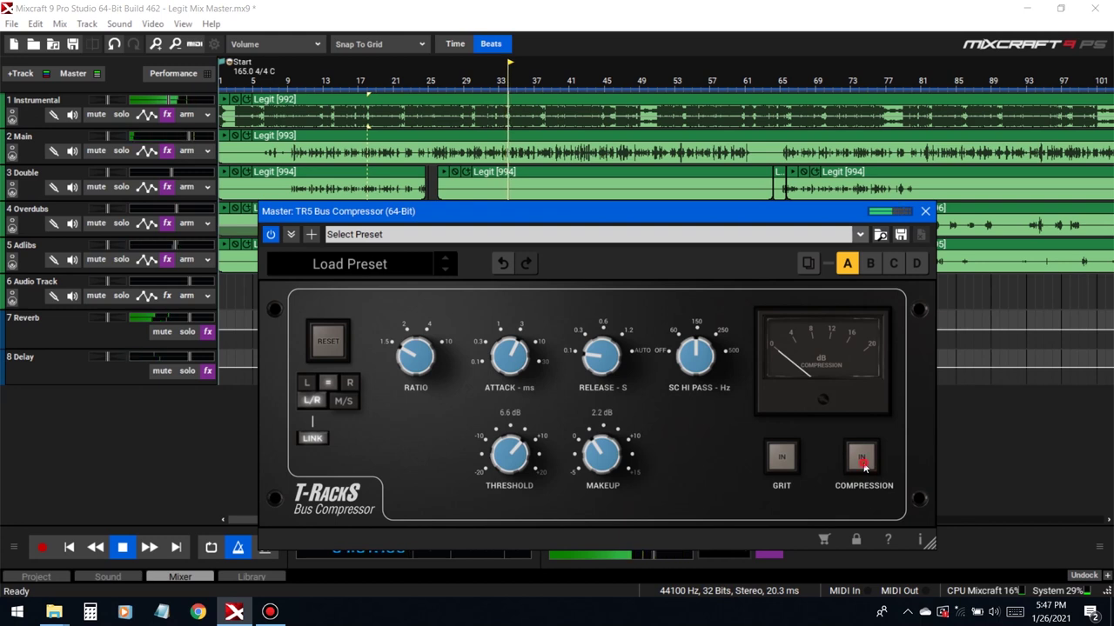
left_click(862, 462)
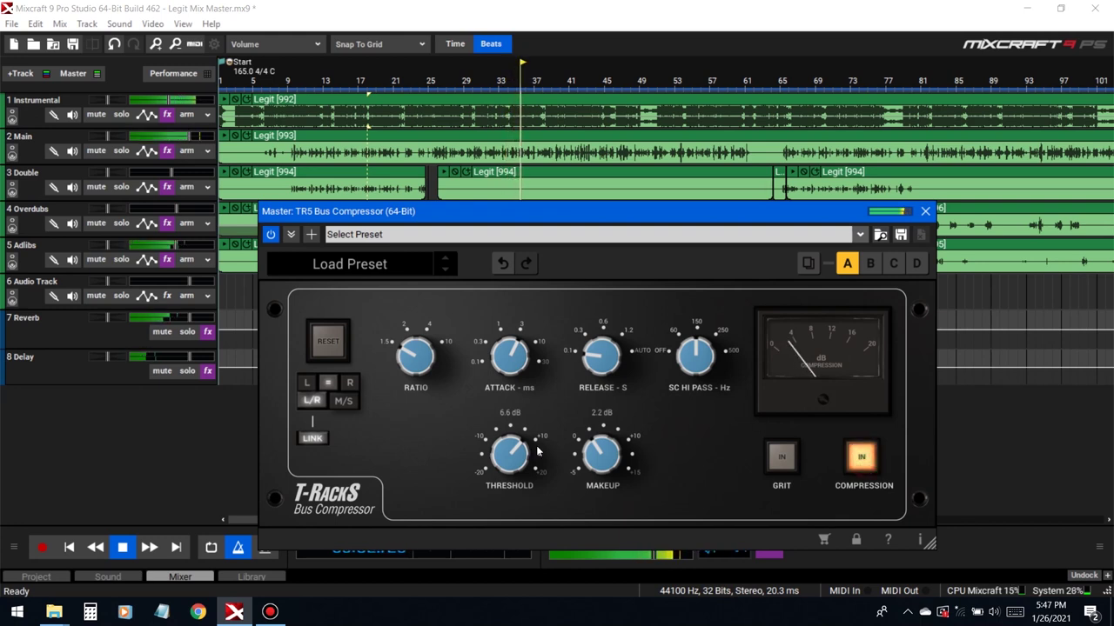
left_click_drag(522, 466, 534, 484)
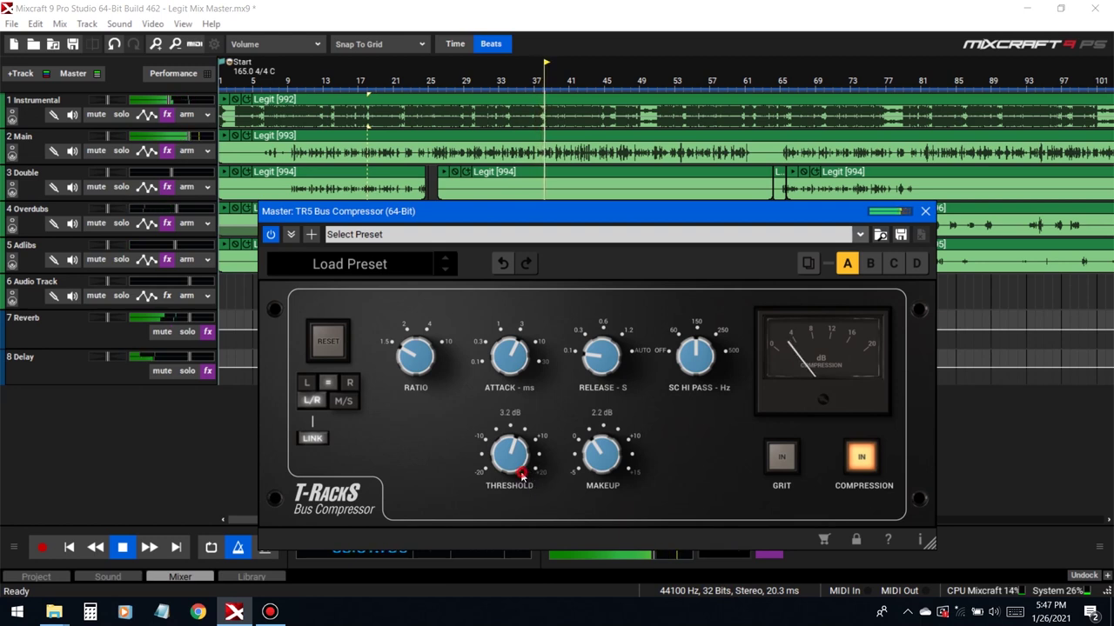
Set the bus compressor's threshold to 5.1 dB, switch Grit in, and compare compression off and on before stopping playback
left_click_drag(522, 474, 512, 463)
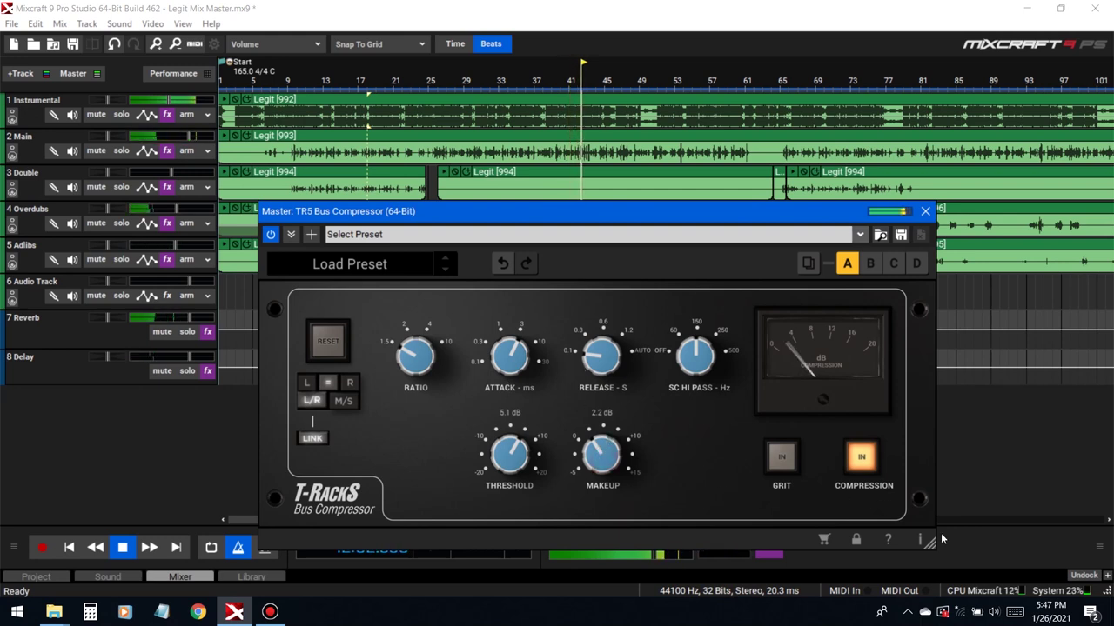
left_click(782, 459)
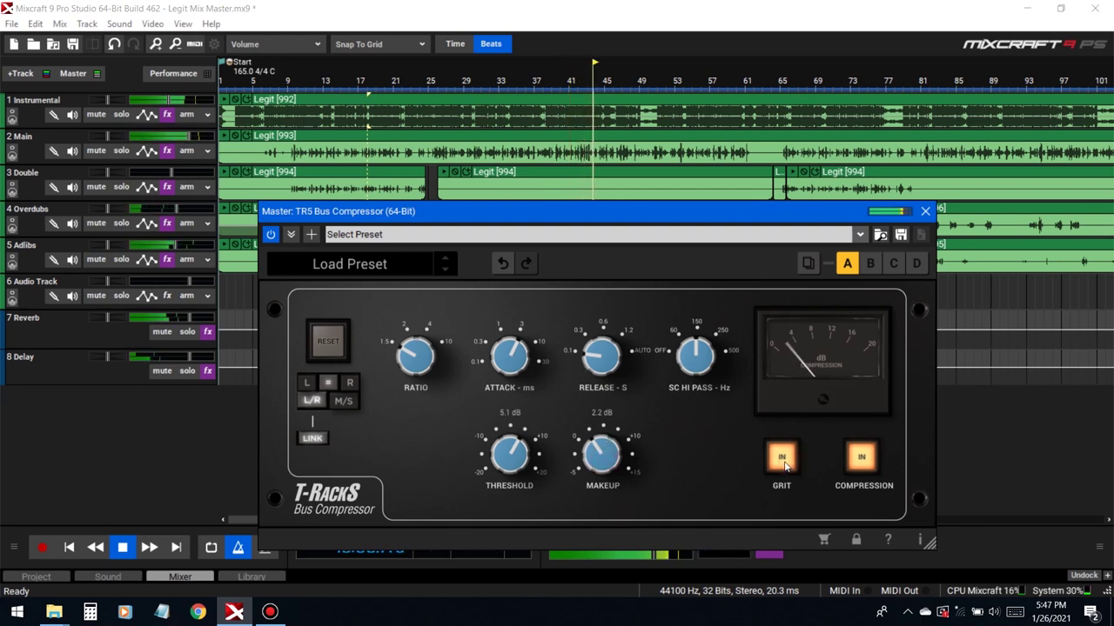
left_click(862, 459)
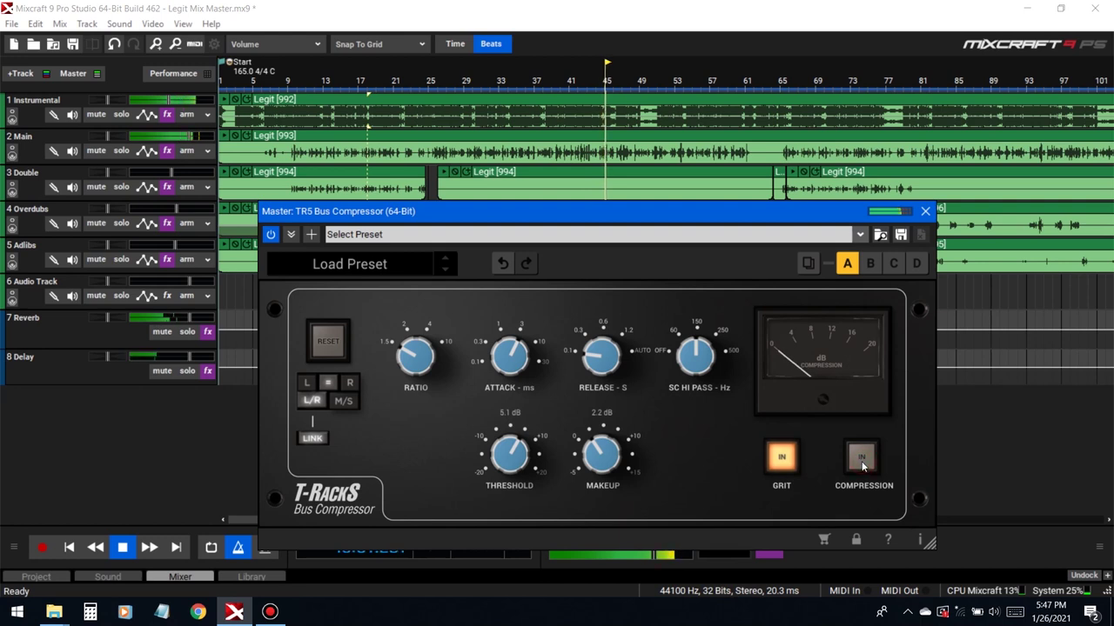
left_click(861, 461)
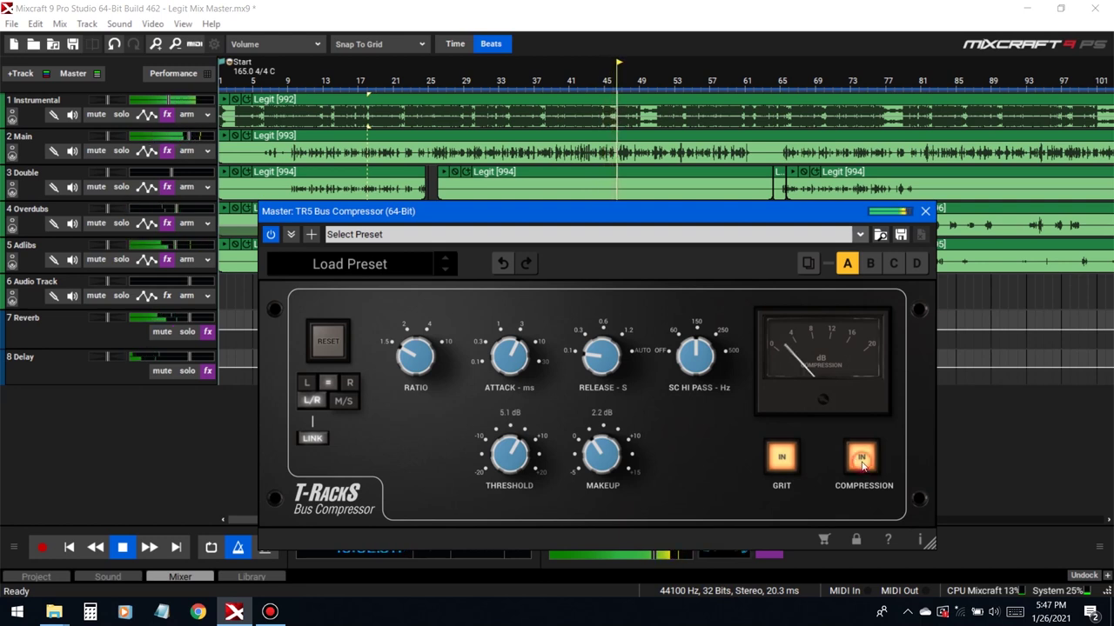
left_click(981, 548)
key("space")
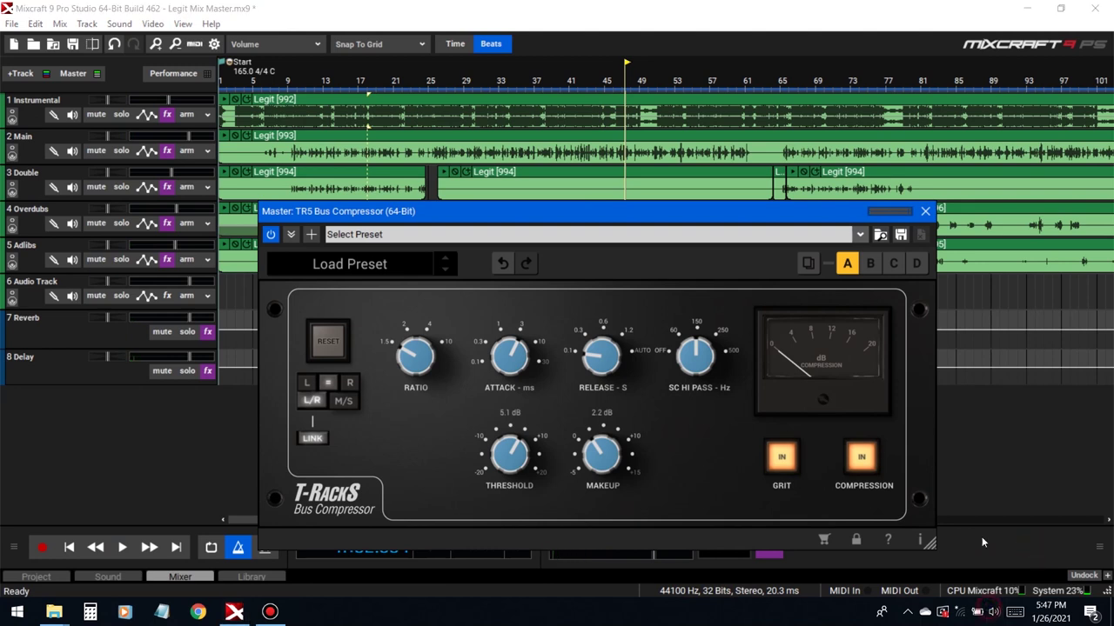
Adjust the speaker volume, resume playback and compare the mix with compression off and on while Grit is active
left_click(993, 612)
left_click(833, 559)
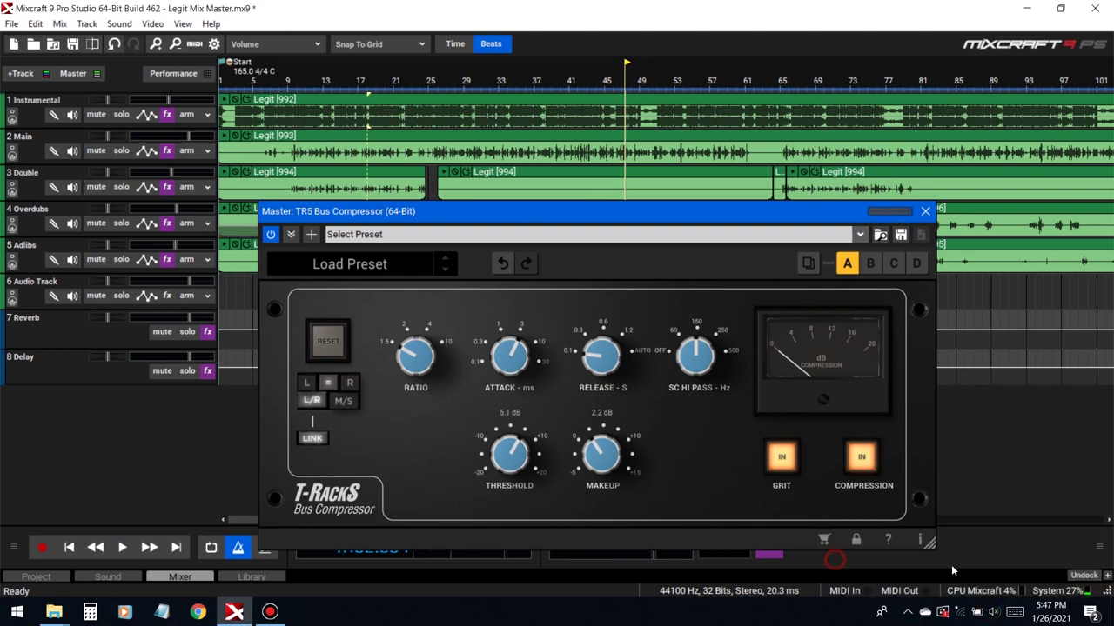
key("space")
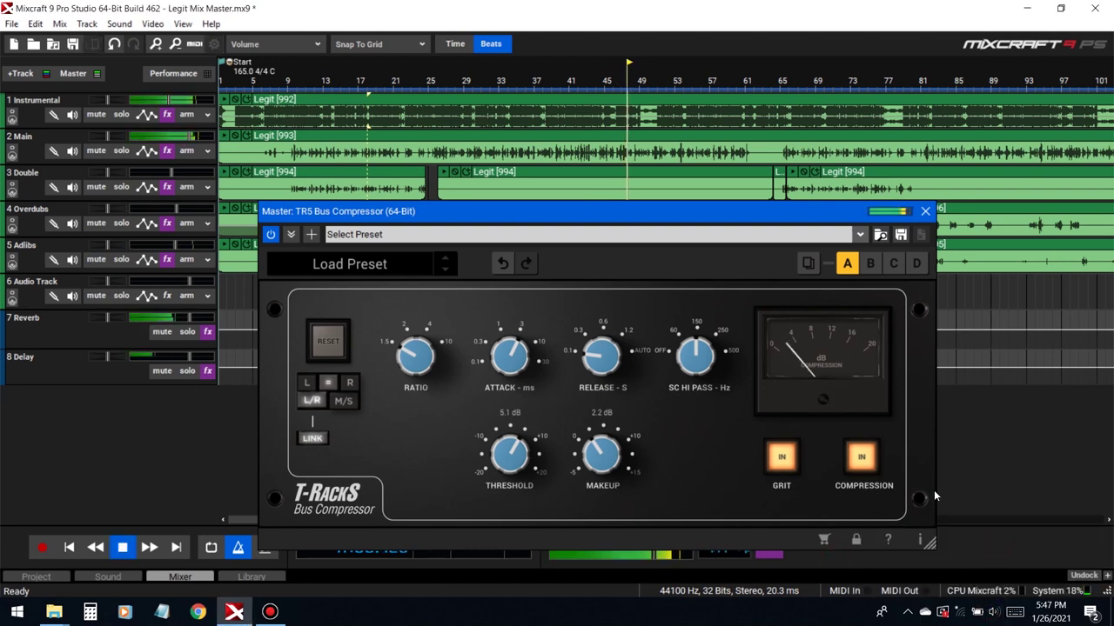
left_click(861, 458)
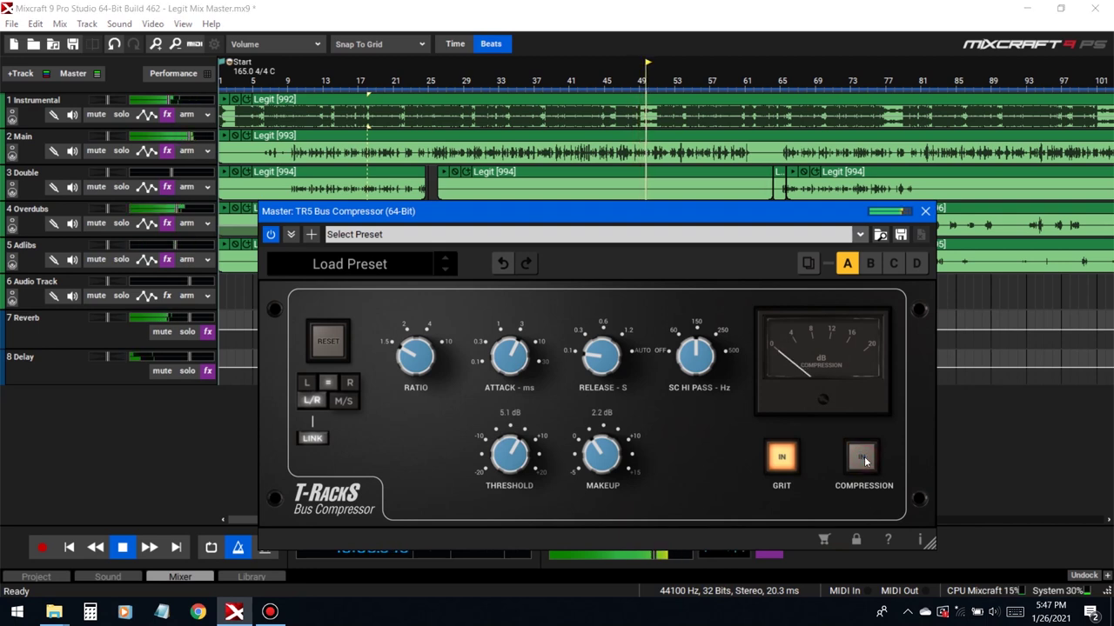
left_click(862, 458)
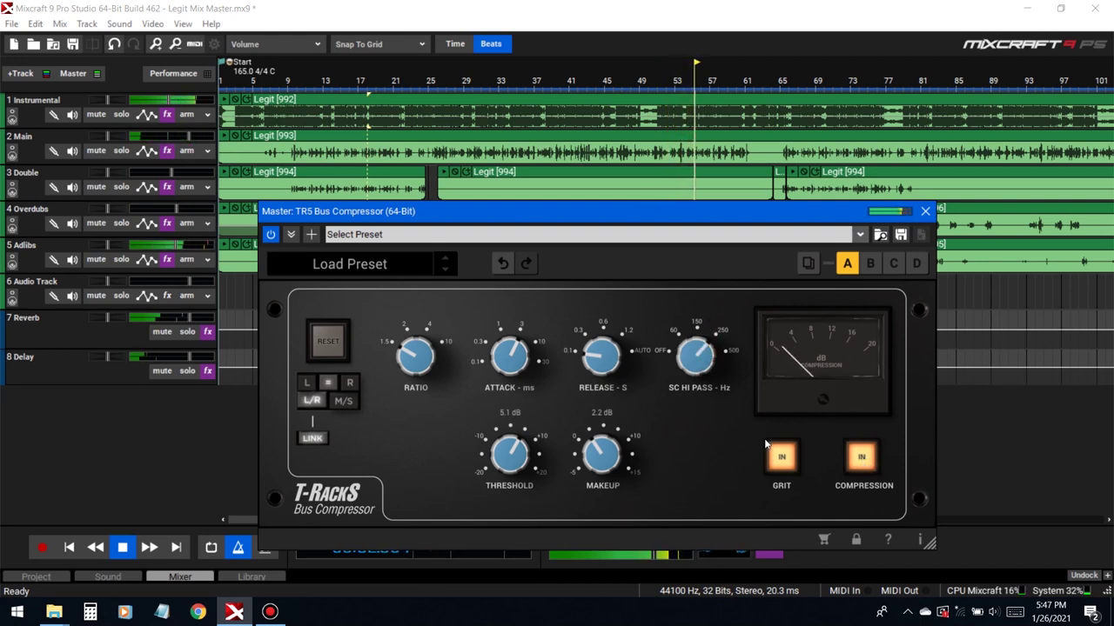
Raise the sidechain high-pass slightly above 150 Hz, set threshold and makeup to 4.0 dB, and compare compression off and on from about bar 41
left_click_drag(522, 469, 522, 470)
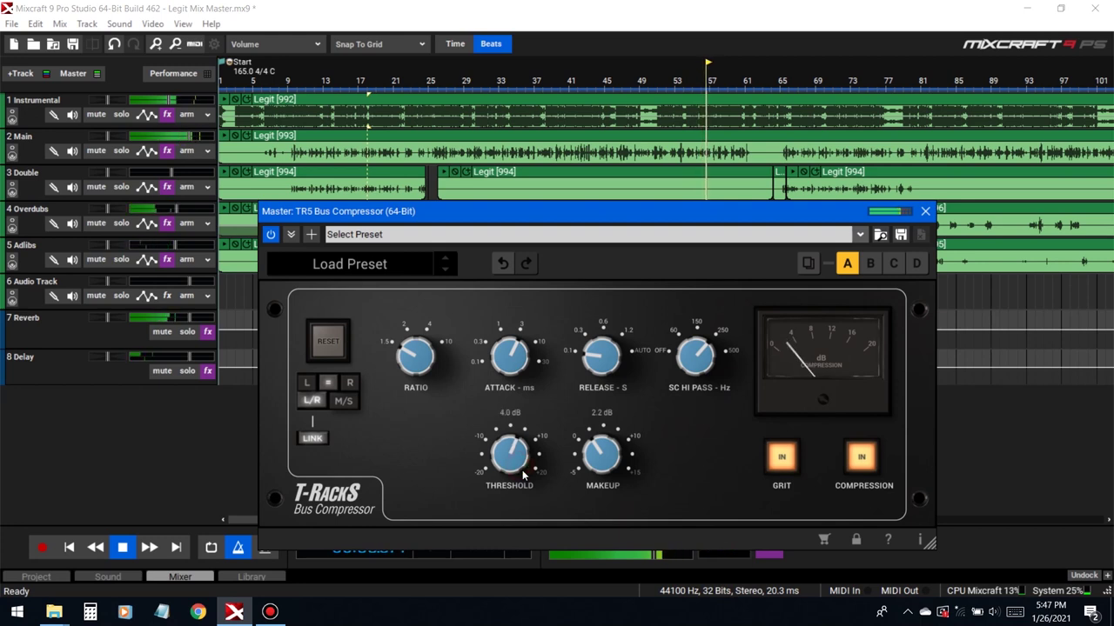
left_click(860, 457)
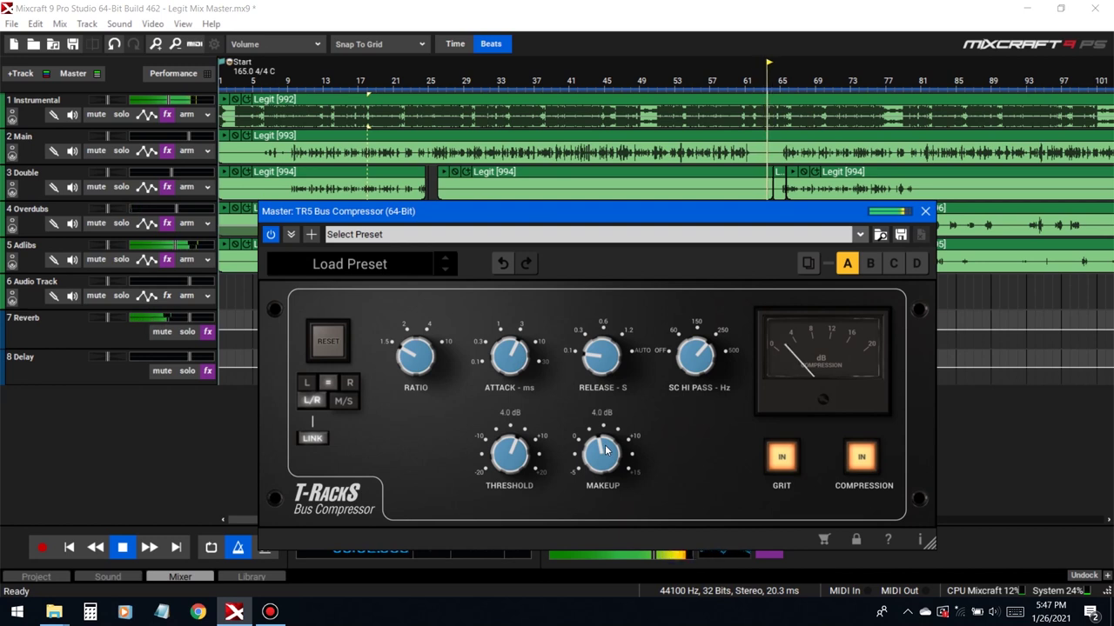
left_click(566, 71)
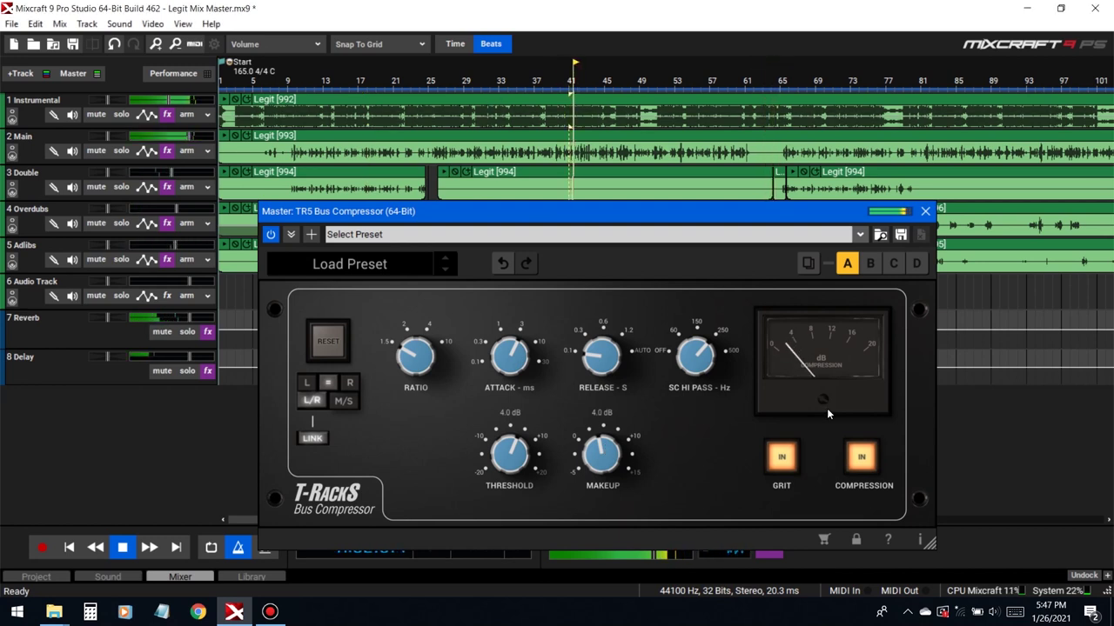
left_click(866, 466)
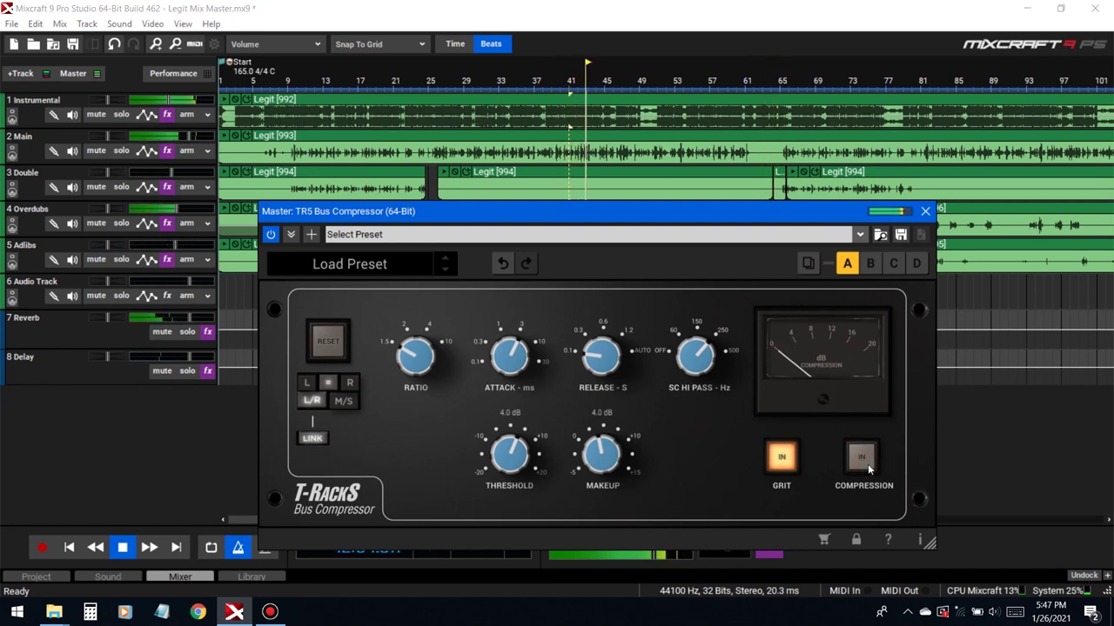
left_click(861, 458)
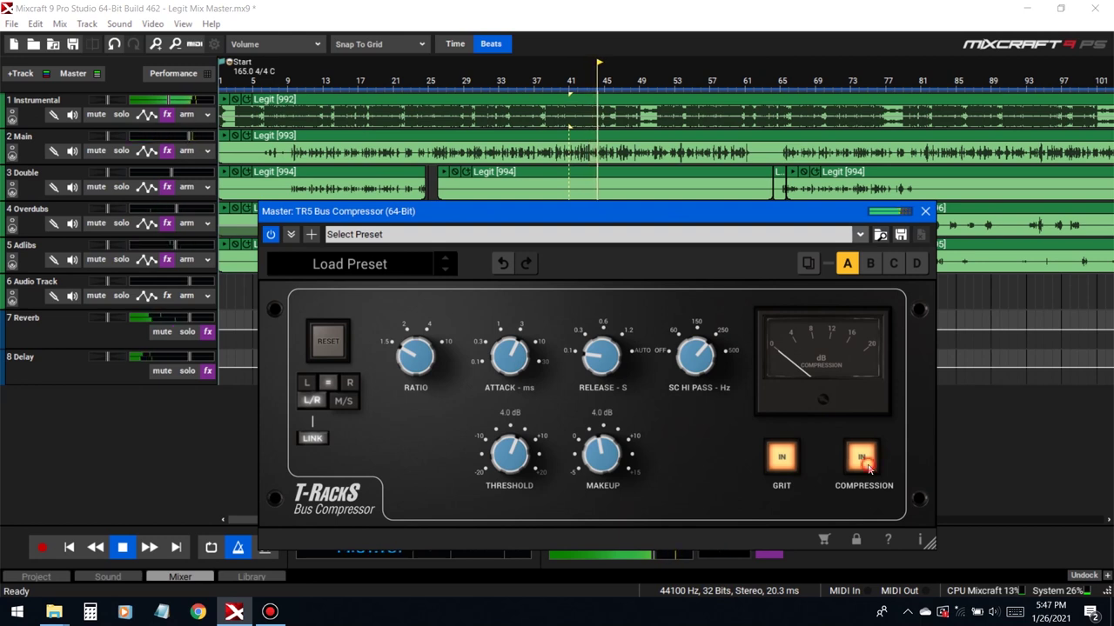
left_click(988, 554)
key("space")
Readjust the speaker volume, replay from about bar 38 and compare compression off and on, then stop playback
left_click(999, 611)
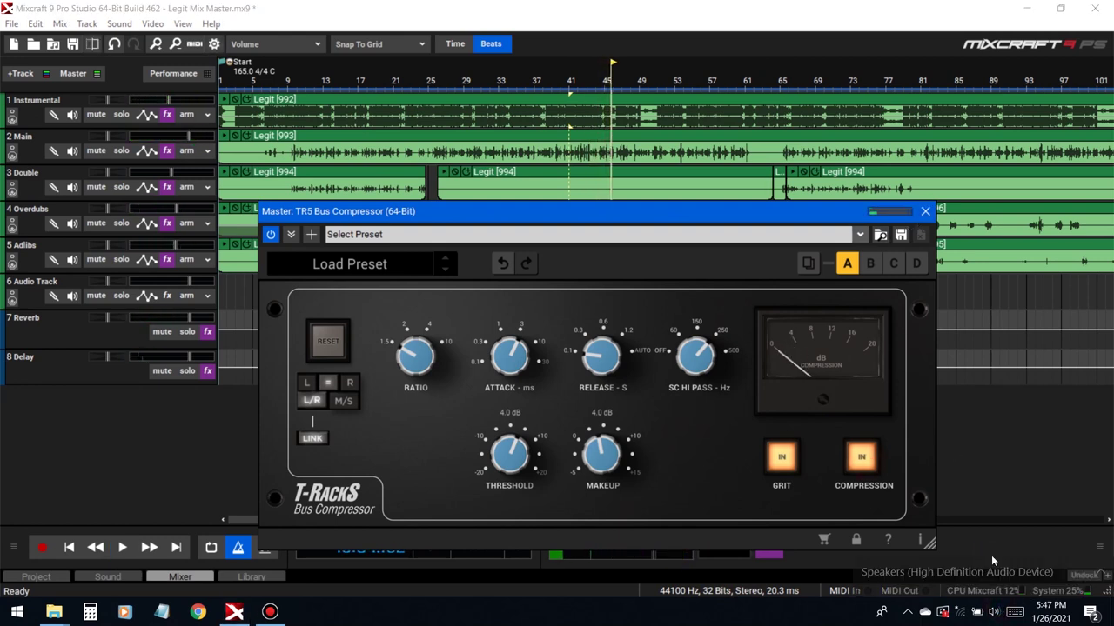
scroll(995, 557, "up", 2)
left_click(825, 566)
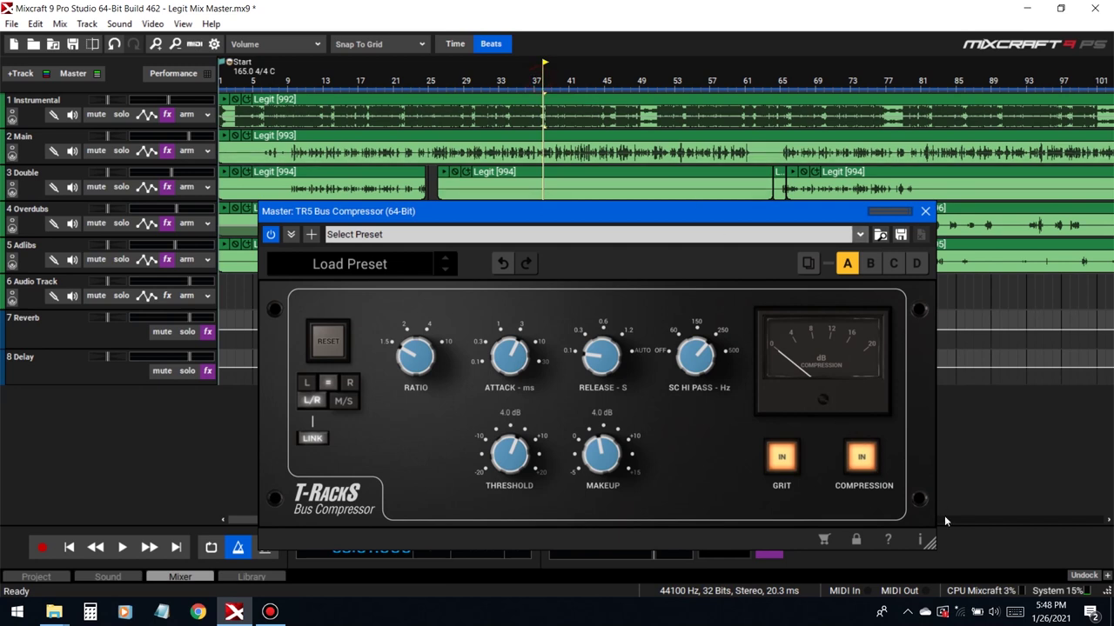
key("space")
left_click(865, 467)
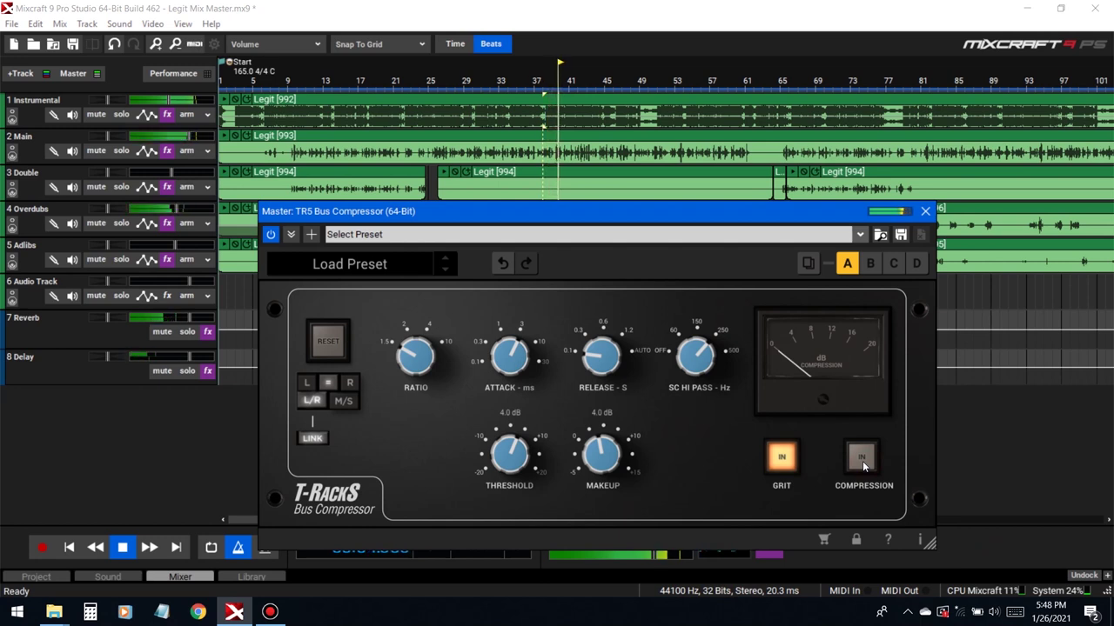
left_click(863, 461)
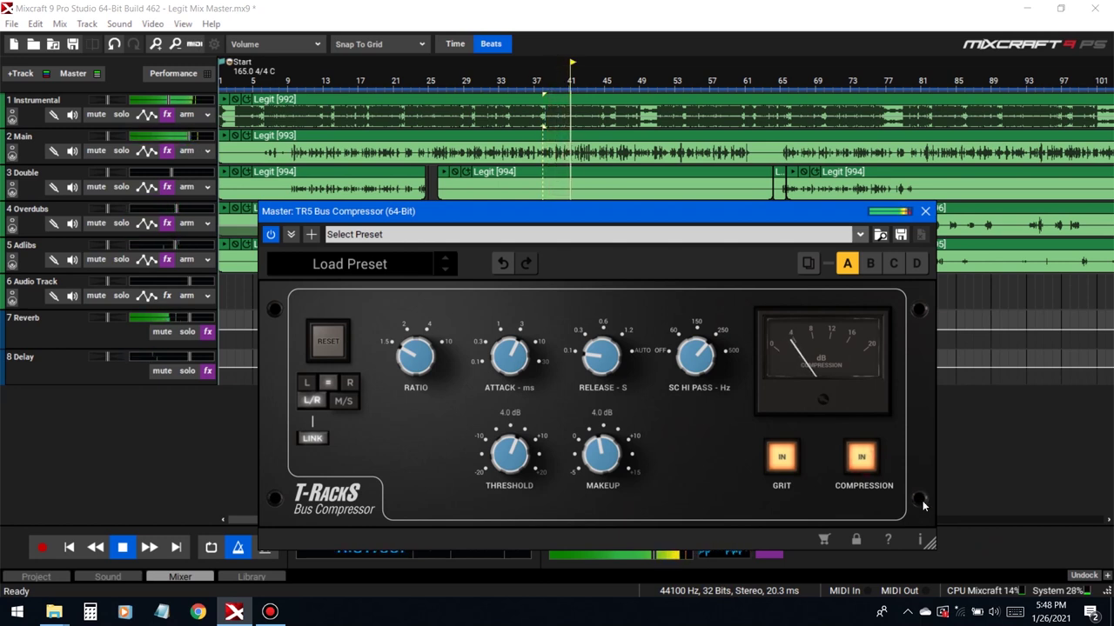
left_click(970, 556)
key("space")
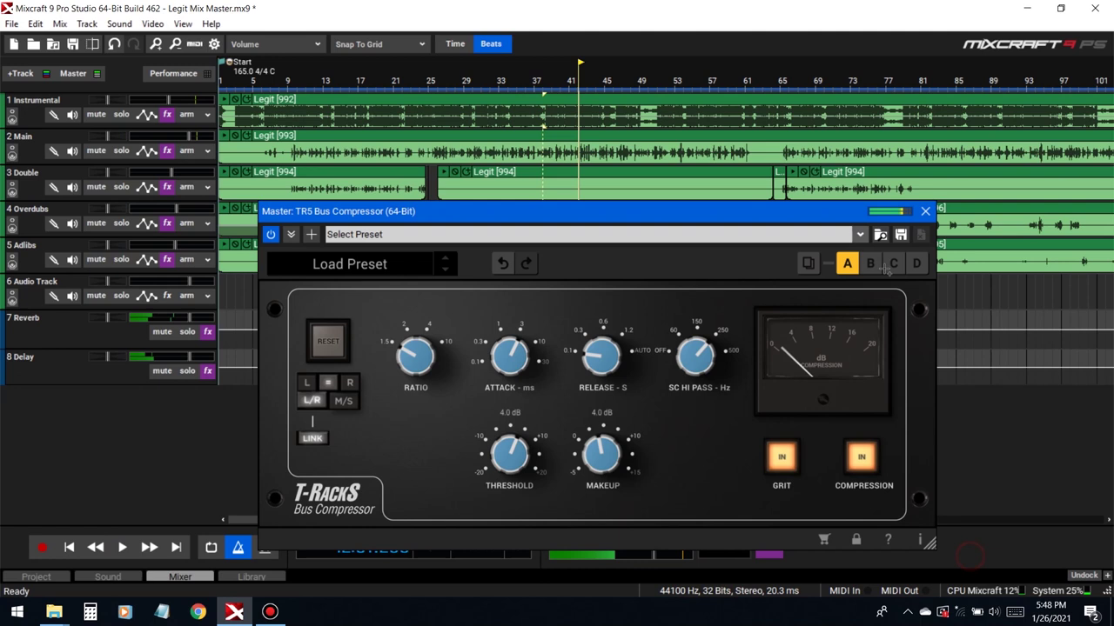
Close the bus compressor and insert FabFilter Pro-Q 2 x64 on the master between TR5 Bus Compressor and Limiter6-x64
left_click(924, 212)
left_click(771, 536)
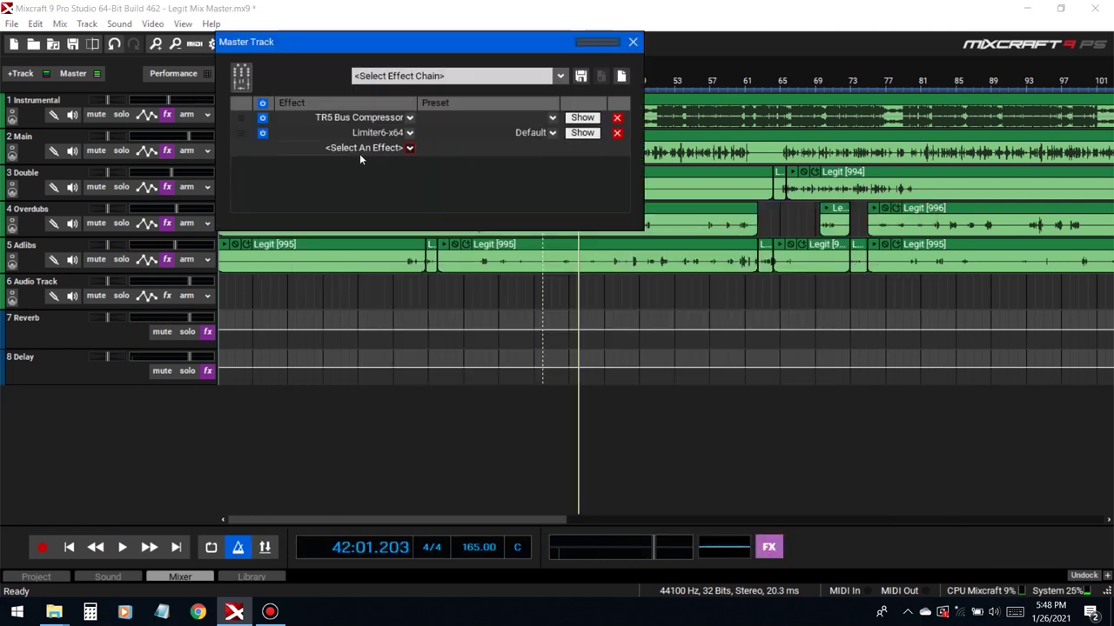
left_click(361, 151)
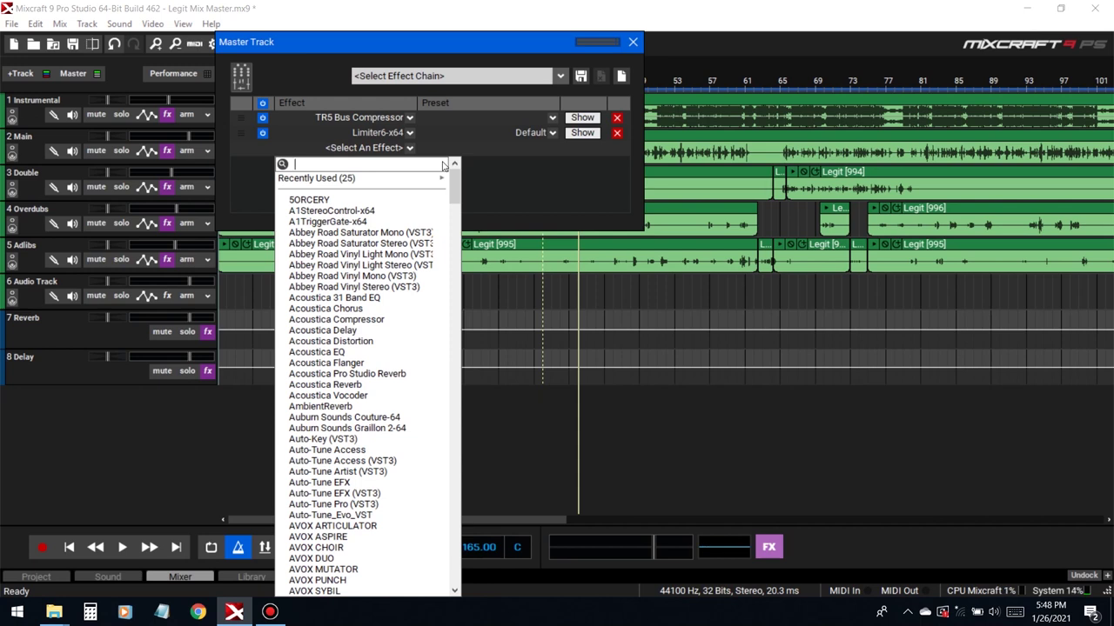
type("pro")
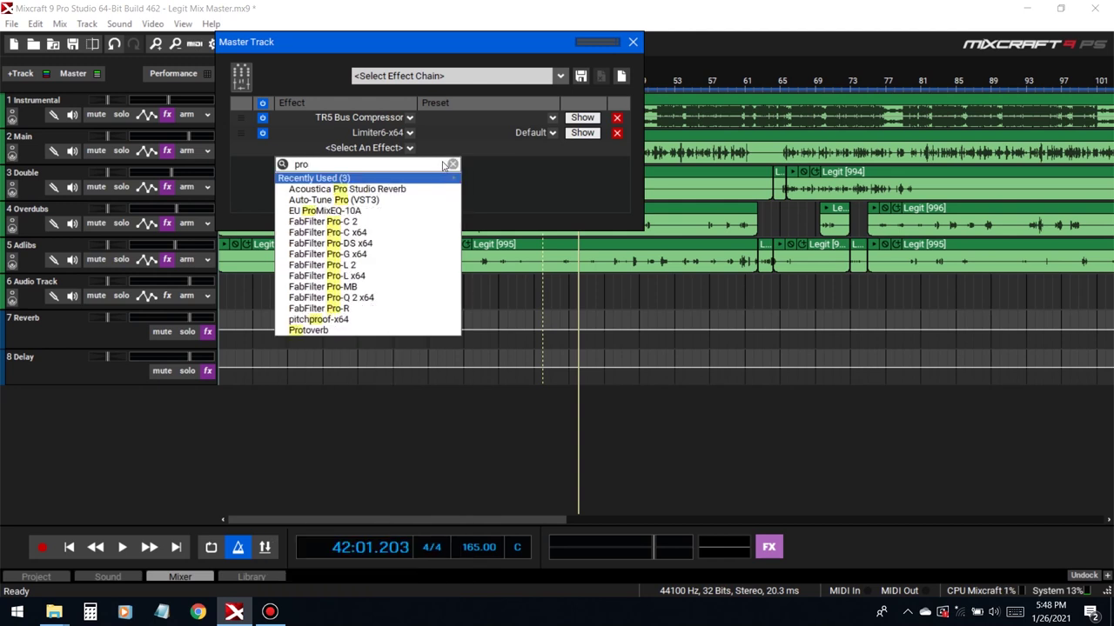
left_click(339, 297)
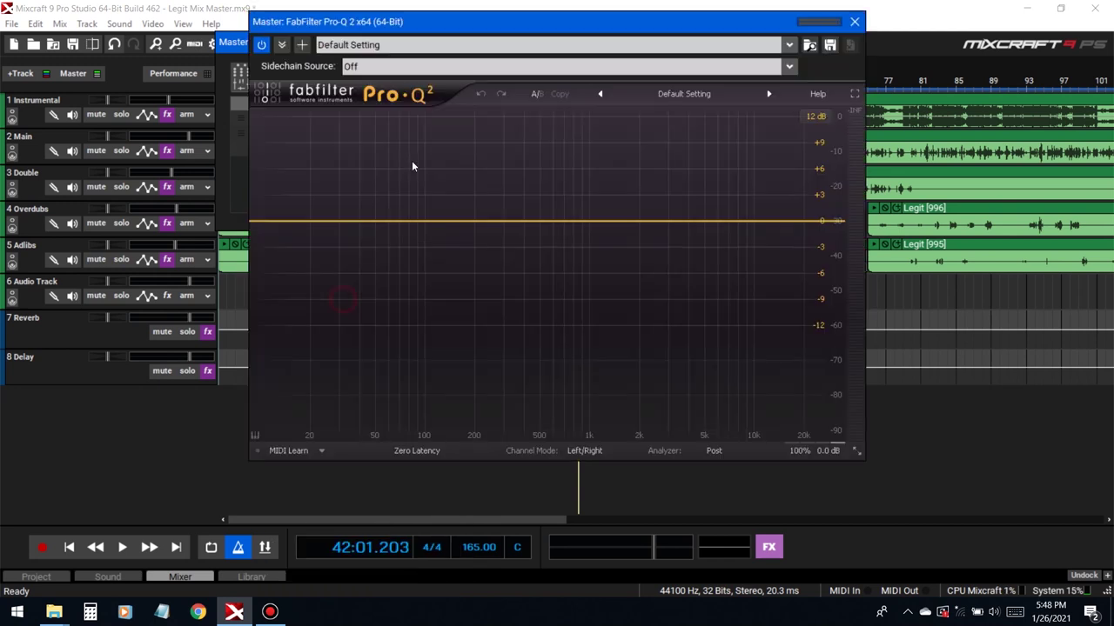
left_click(234, 174)
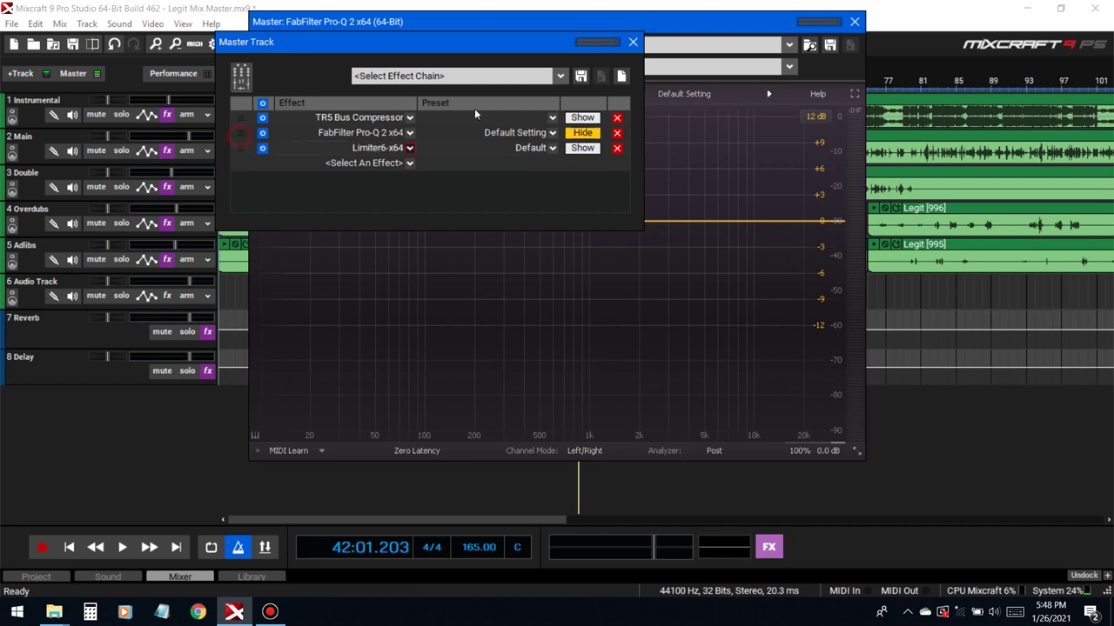
left_click(634, 42)
Set the master EQ's processing mode to Linear Phase and its channel mode to Mid/Side
left_click(585, 451)
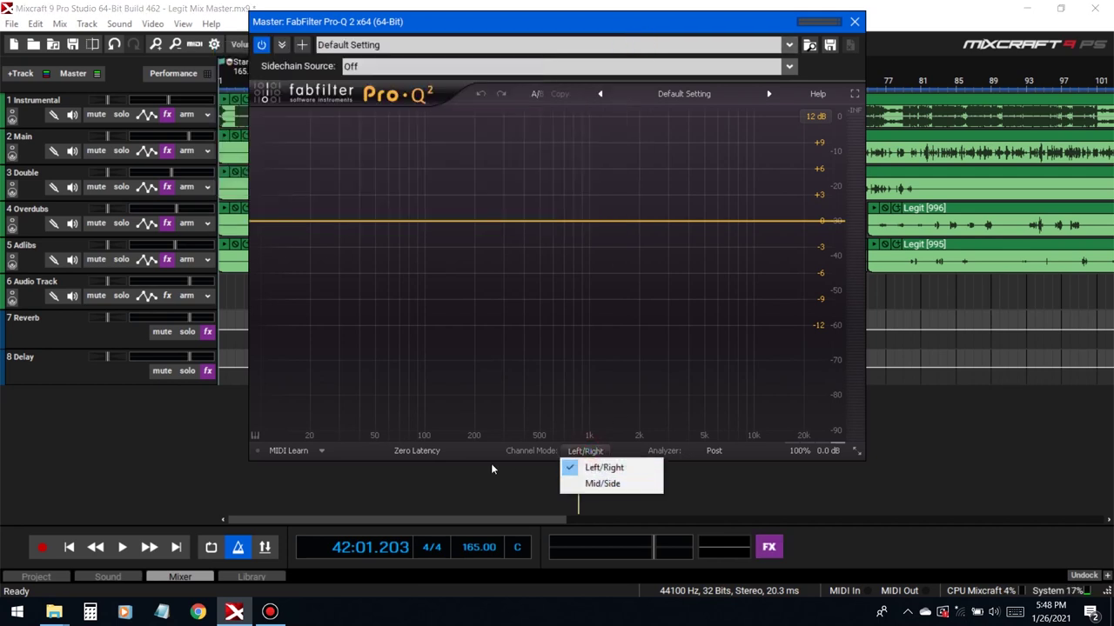
left_click(417, 451)
left_click(444, 499)
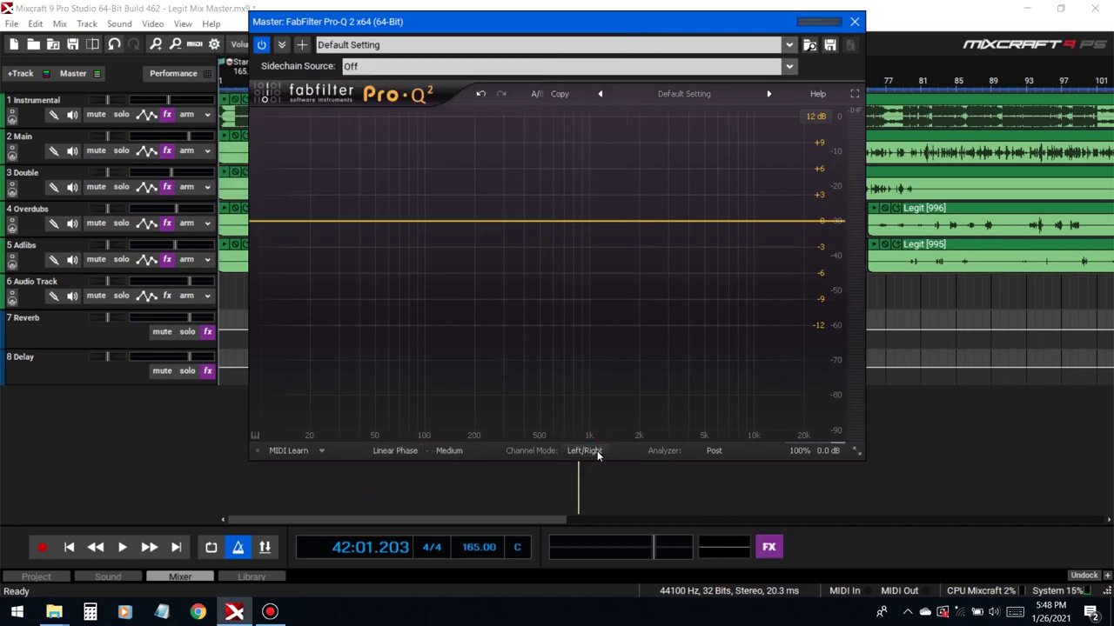
left_click(609, 484)
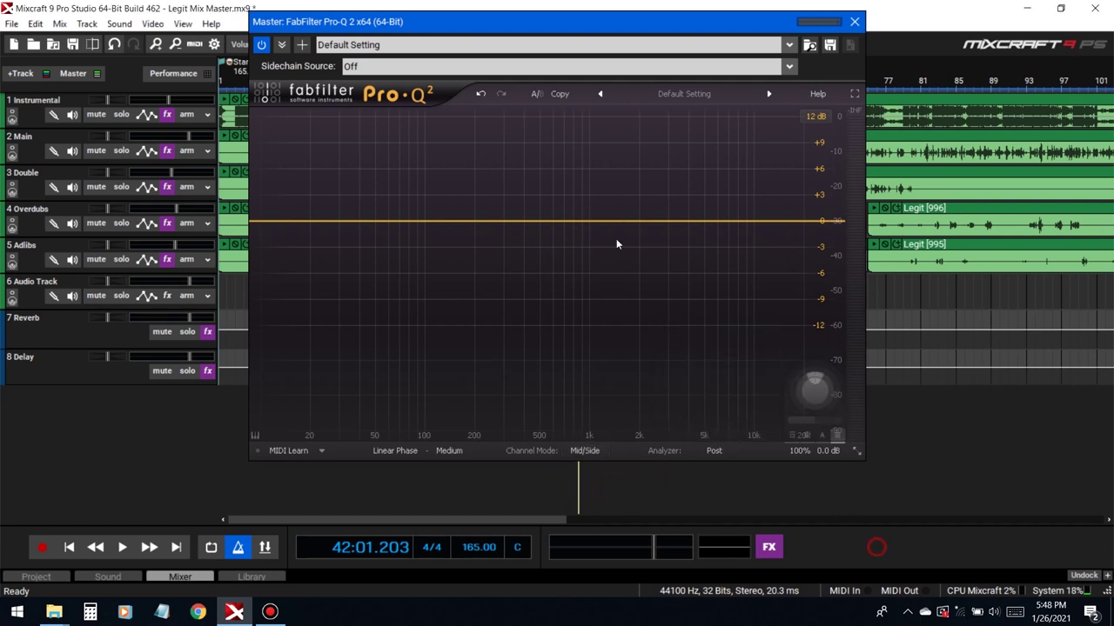
Add a narrow bell band near 1 kHz with a Q of about 4.9 and restrict it to the mid channel
left_click_drag(618, 222, 597, 196)
scroll(596, 195, "up", 3)
right_click(595, 197)
left_click(761, 257)
scroll(592, 209, "down", 1)
left_click_drag(594, 205, 591, 230)
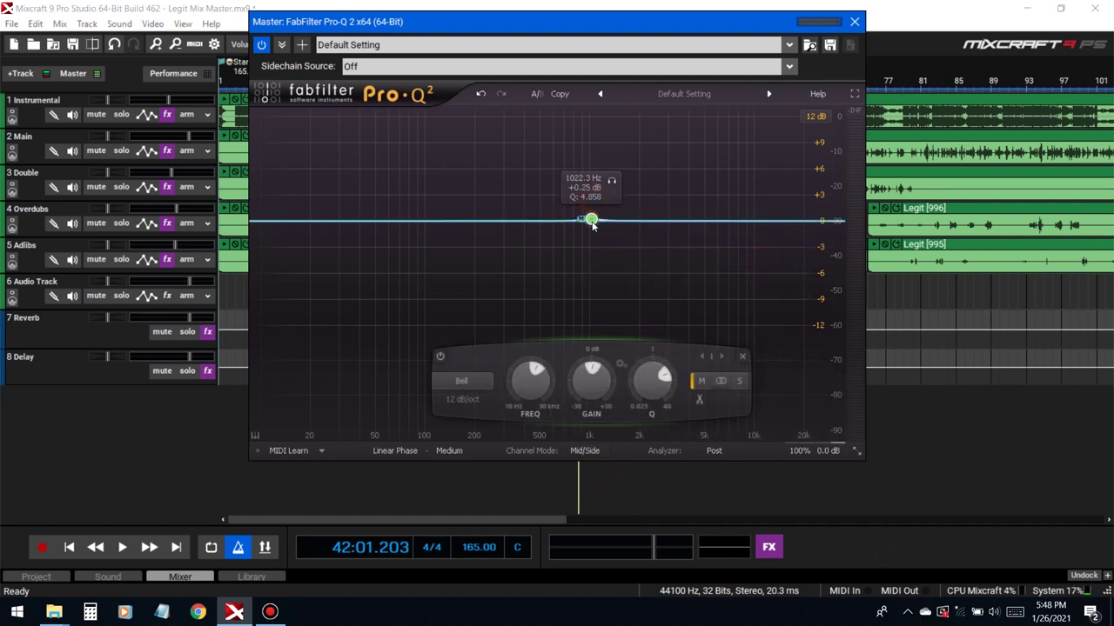
Play from about bar 25, move the mid bell band to about 432 Hz and set its gain to about -1.8 dB
left_click_drag(577, 29, 666, 220)
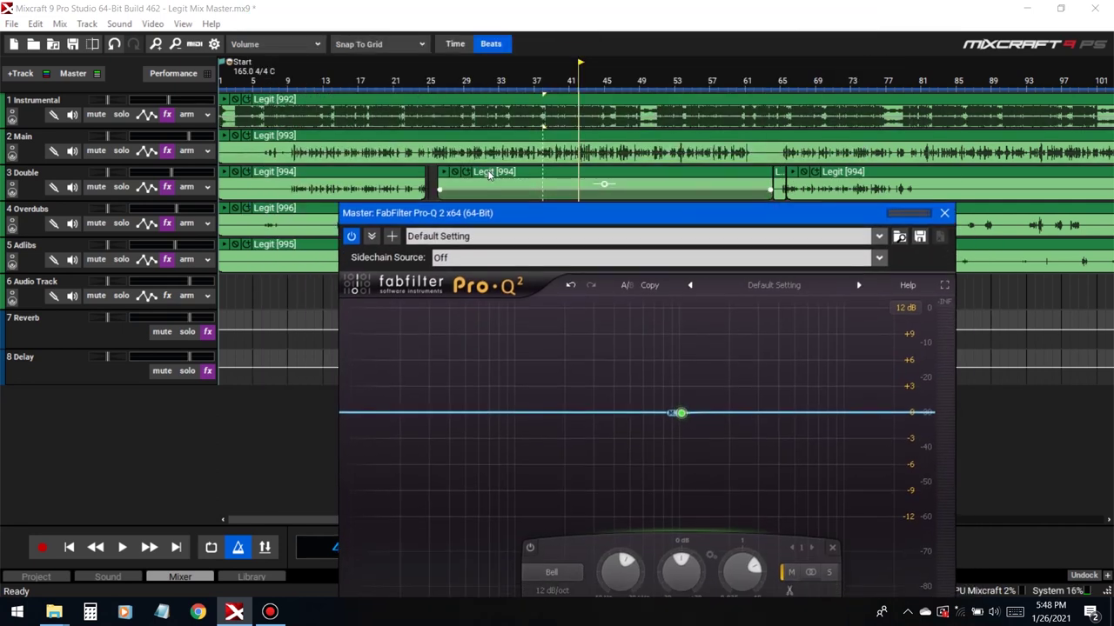
left_click_drag(680, 415, 628, 350)
left_click(431, 81)
key("space")
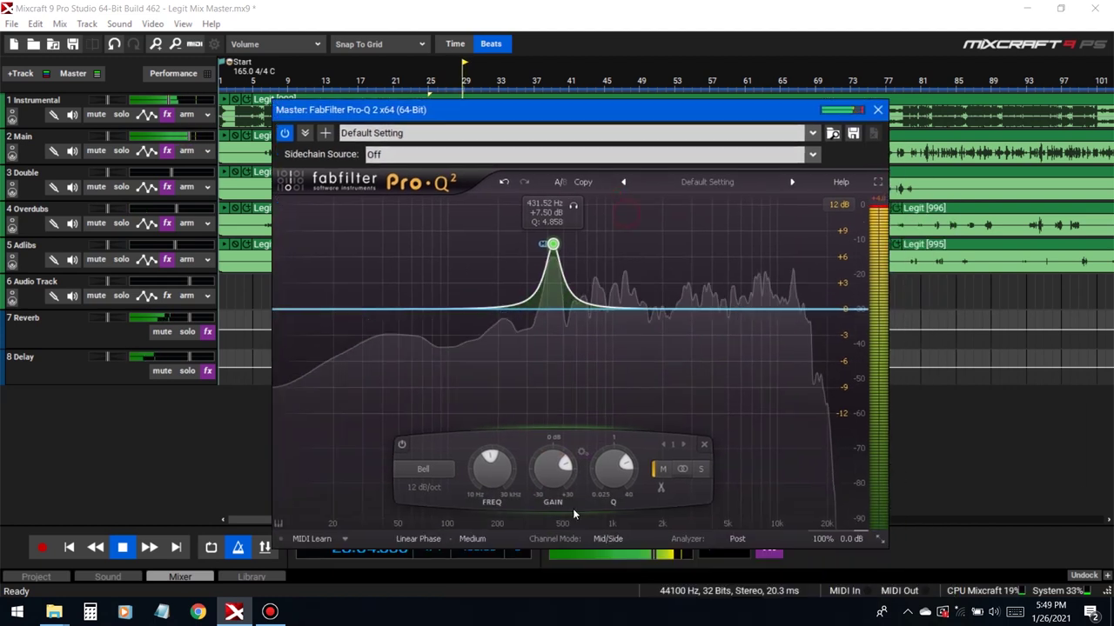
left_click_drag(553, 470, 554, 515)
Add a second mid-only bell band just below 3 kHz, narrow it and set its gain to about +0.5 dB
left_click_drag(666, 312, 668, 298)
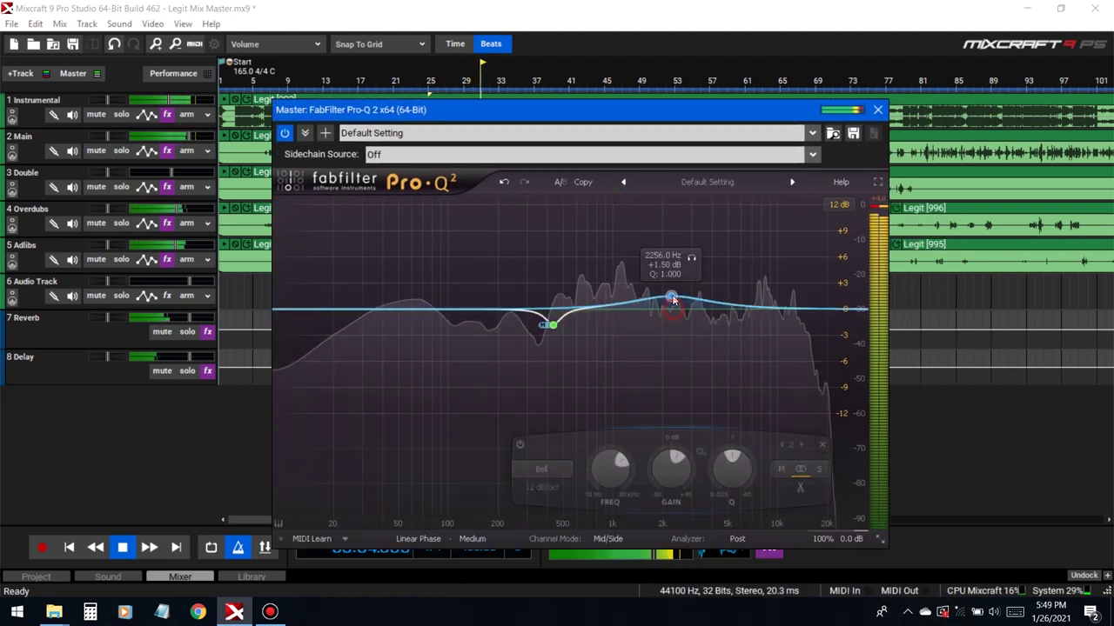
right_click(670, 297)
mouse_move(775, 354)
left_click(830, 353)
left_click_drag(670, 296, 701, 264)
mouse_move(689, 470)
left_mouse_down()
mouse_move(689, 489)
mouse_move(689, 448)
left_mouse_up()
left_click_drag(619, 481, 682, 495)
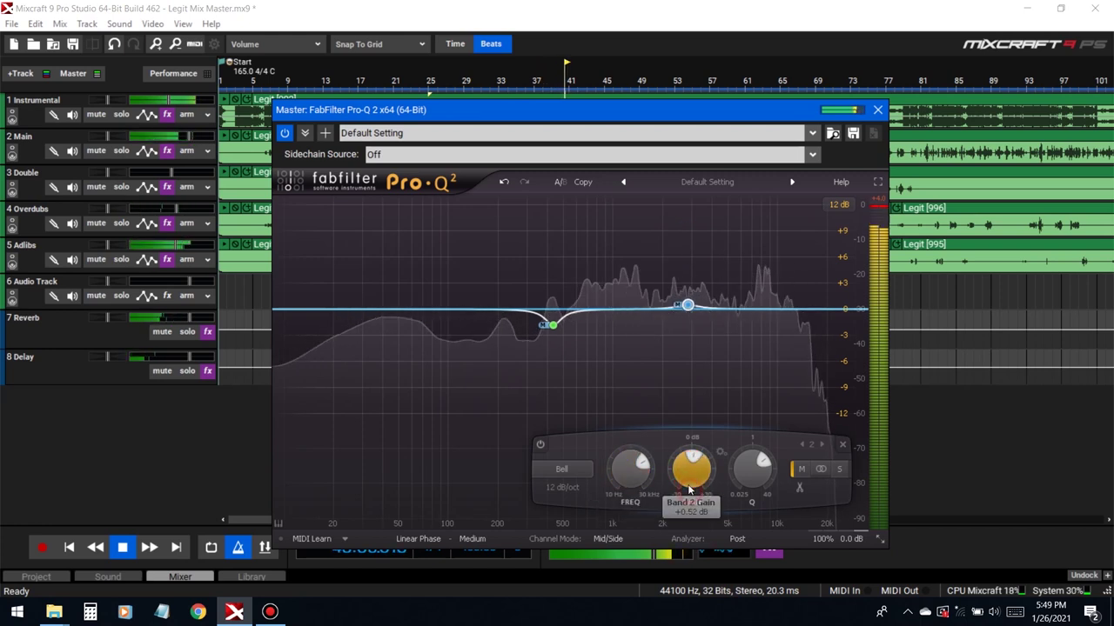
Add a third mid-only bell band around 200 Hz with a Q of about 2.8 and a gain of about +0.75 dB
left_click_drag(503, 313, 500, 254)
right_click(485, 292)
left_click(577, 345)
left_click(640, 346)
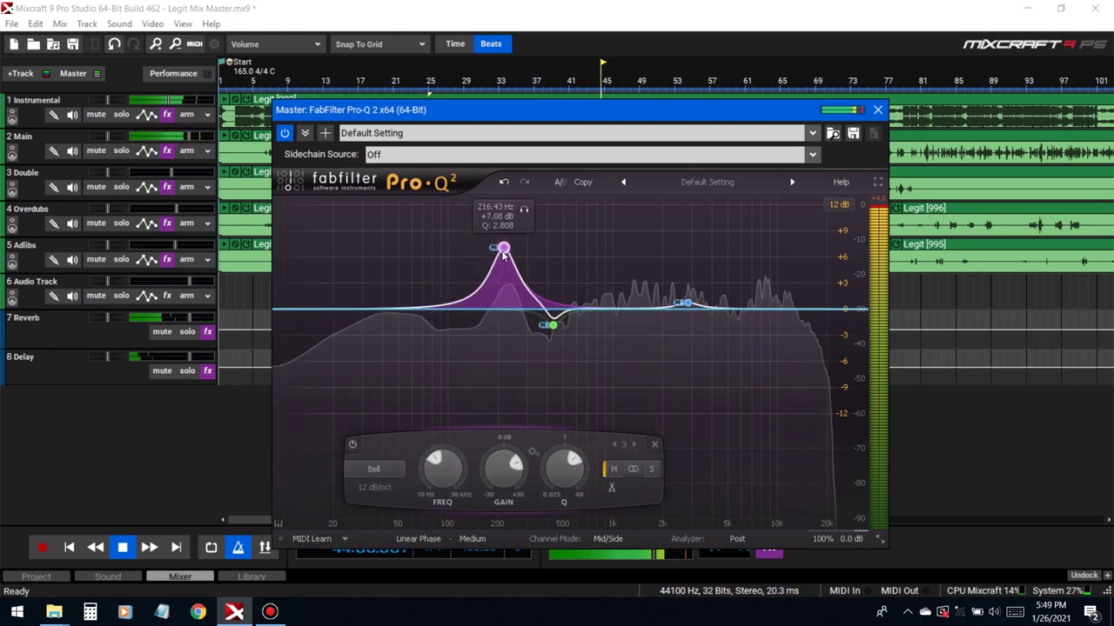
scroll(499, 284, "up", 2)
scroll(494, 481, "down", 10)
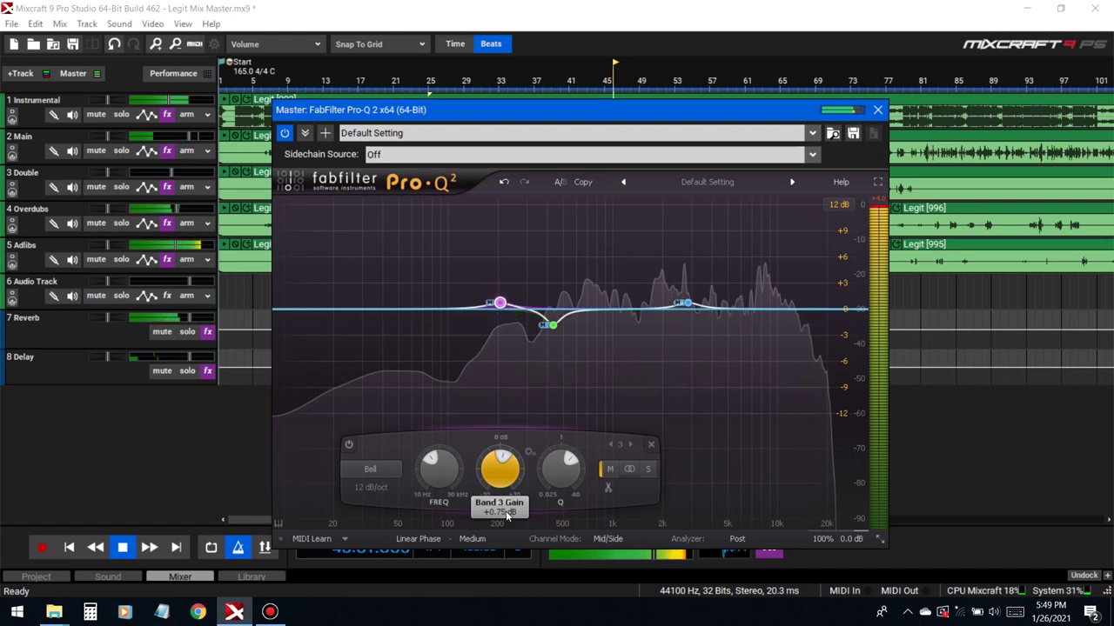
scroll(439, 469, "down", 2)
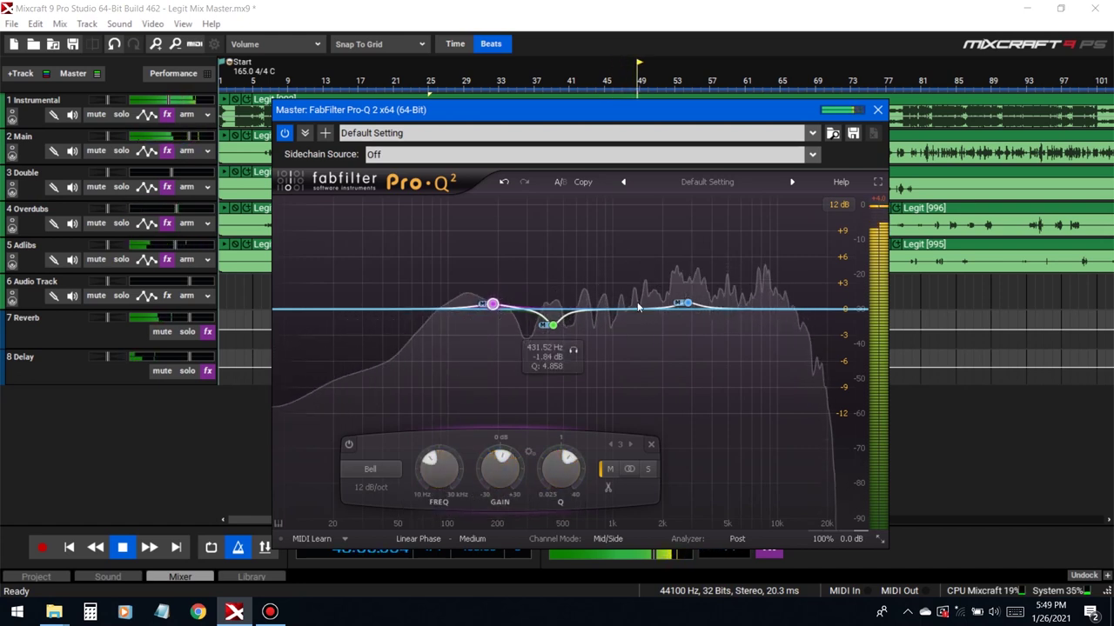
Move the mid bell cut down to about 320 Hz, deepen it to about -2.3 dB and lower its Q to about 3.3
left_click(554, 326)
left_click_drag(553, 327, 530, 240)
left_click_drag(530, 470, 569, 524)
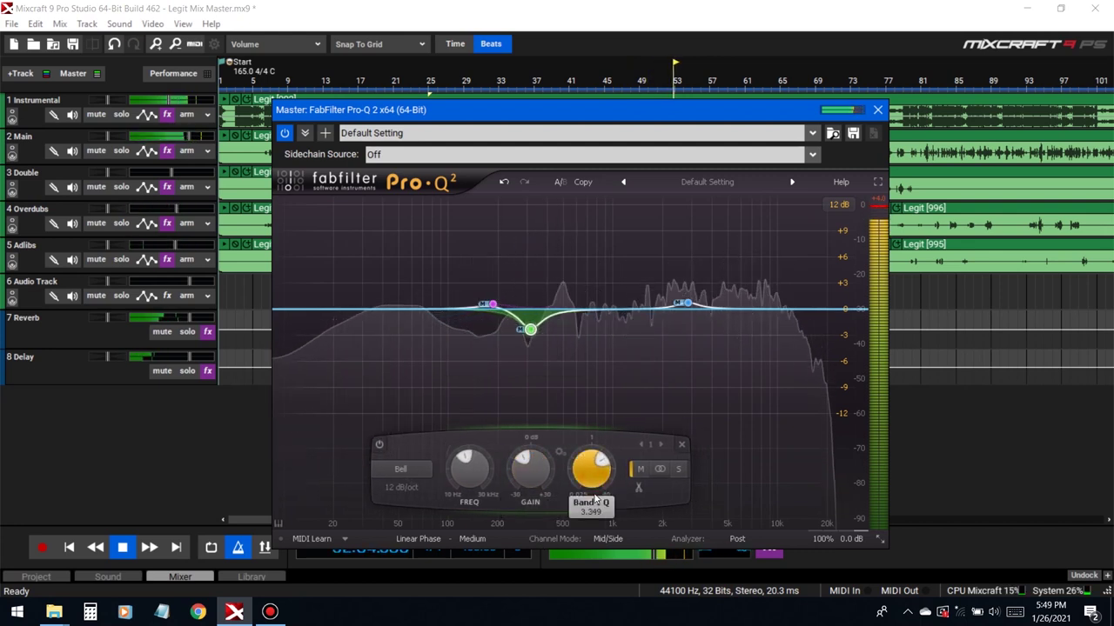
Add a mid-only bell band at about 6160 Hz with a gain of about +0.87 dB and a Q of about 2.06
left_click(750, 302)
right_click(751, 302)
mouse_move(840, 359)
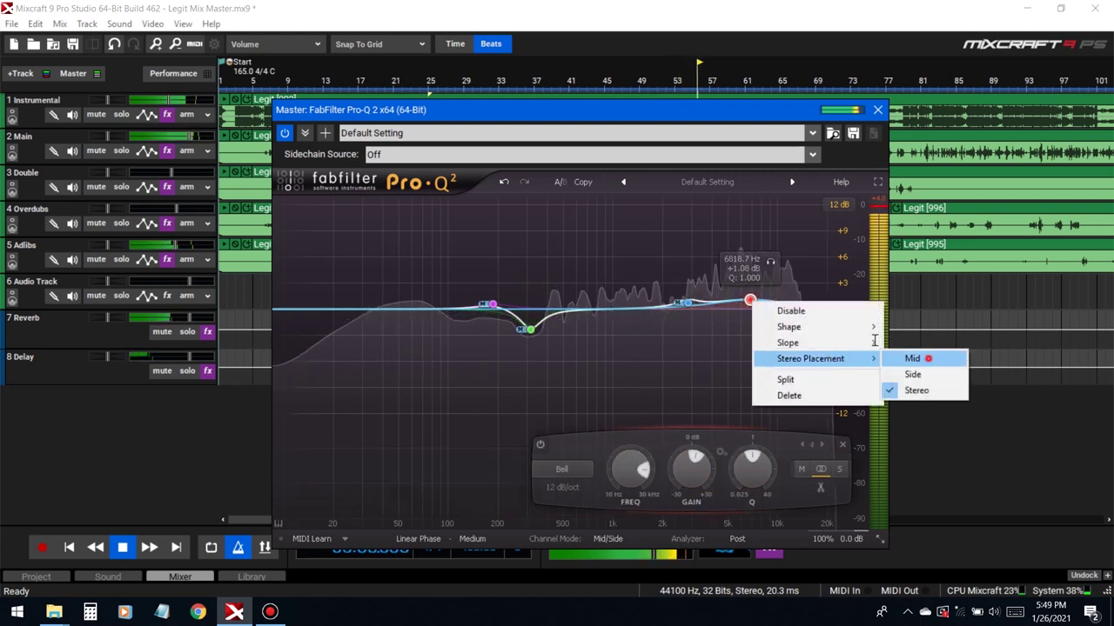
left_click(920, 358)
left_click_drag(751, 302, 742, 276)
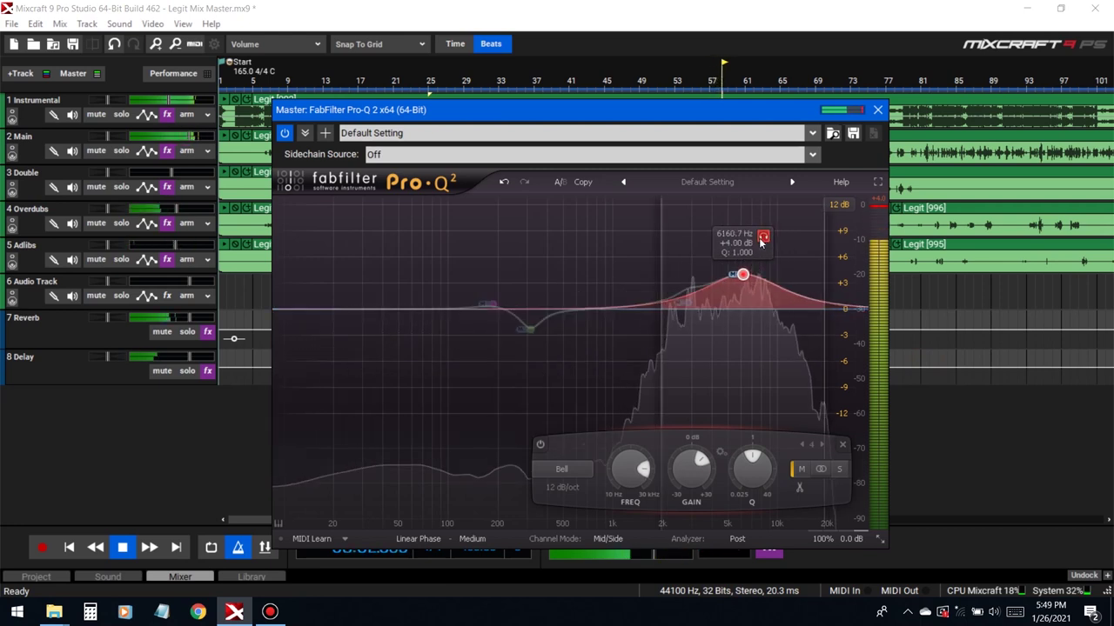
scroll(692, 468, "down", 5)
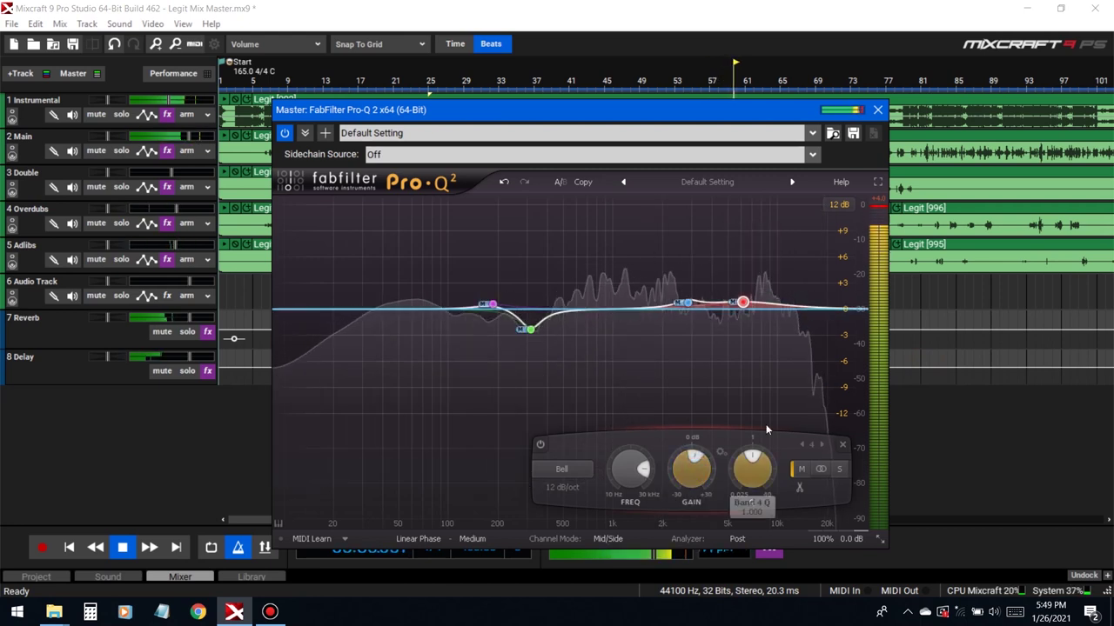
Add a mid-only bell band at about 628 Hz with a Q of about 3.9 and a gain of about -0.96 dB
left_click_drag(574, 307, 577, 271)
right_click(577, 270)
mouse_move(661, 330)
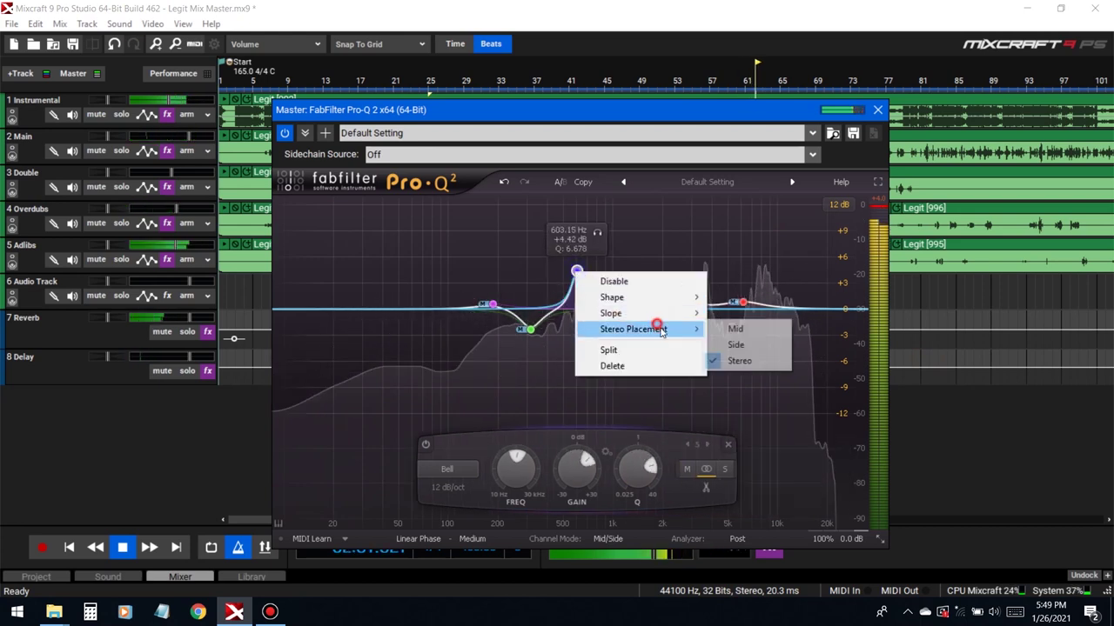
left_click(738, 329)
left_click_drag(557, 110, 573, 238)
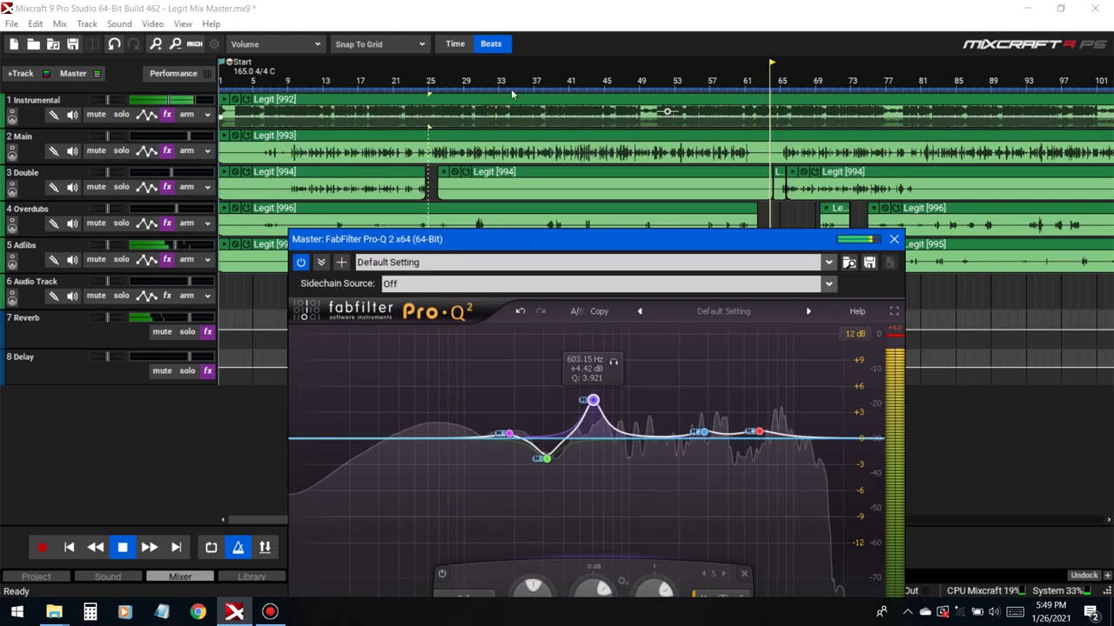
left_click_drag(593, 401, 595, 391)
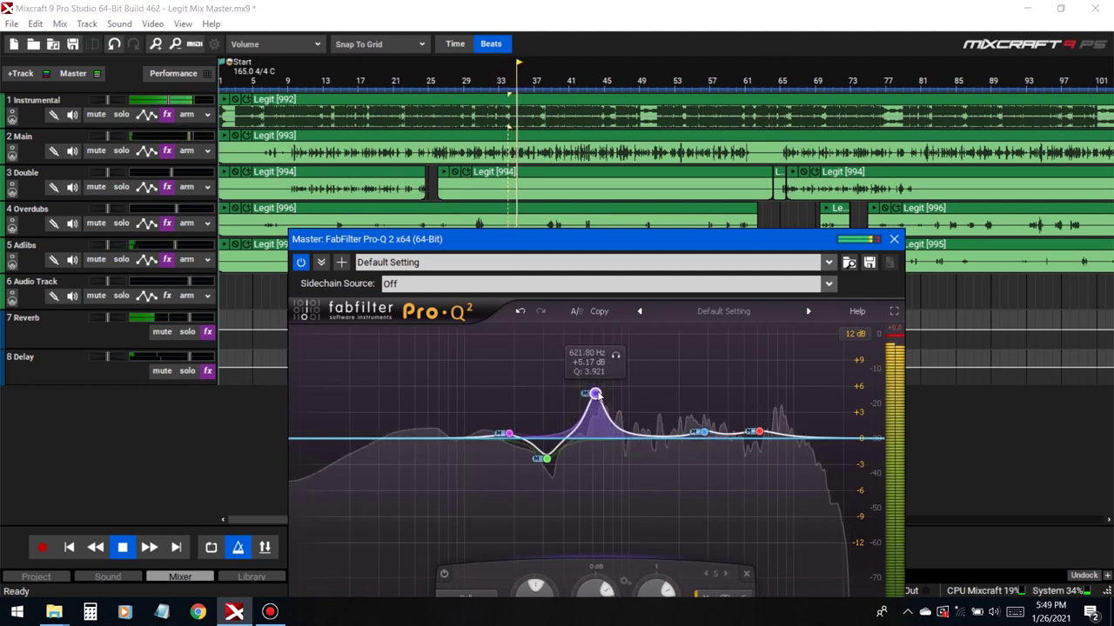
left_click_drag(547, 238, 515, 154)
left_click_drag(562, 512, 581, 580)
mouse_move(565, 366)
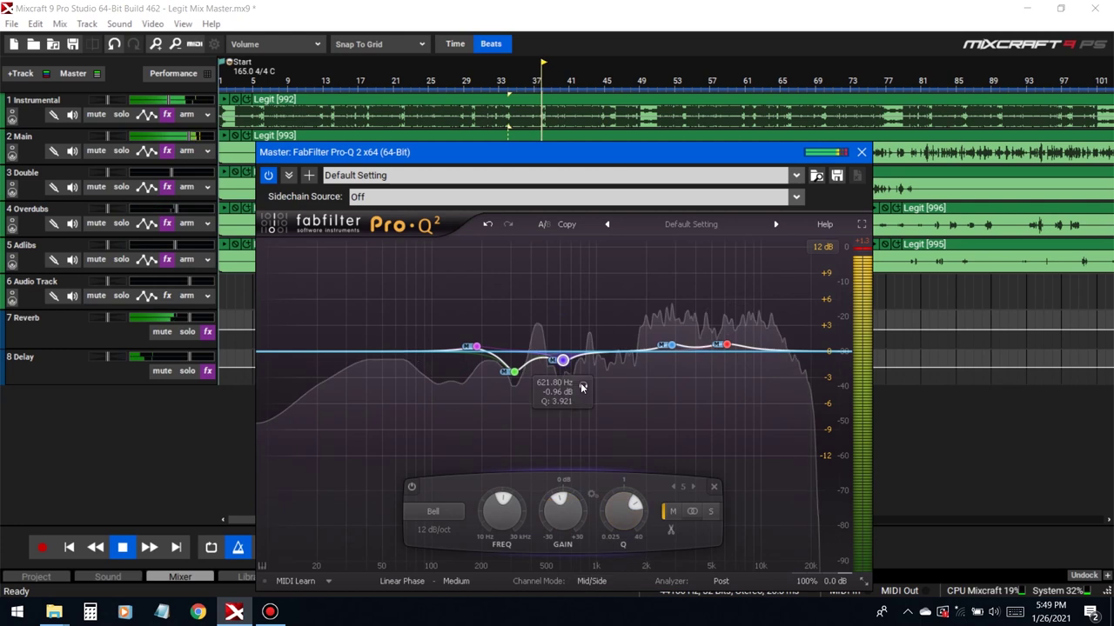
left_click_drag(586, 393, 582, 393)
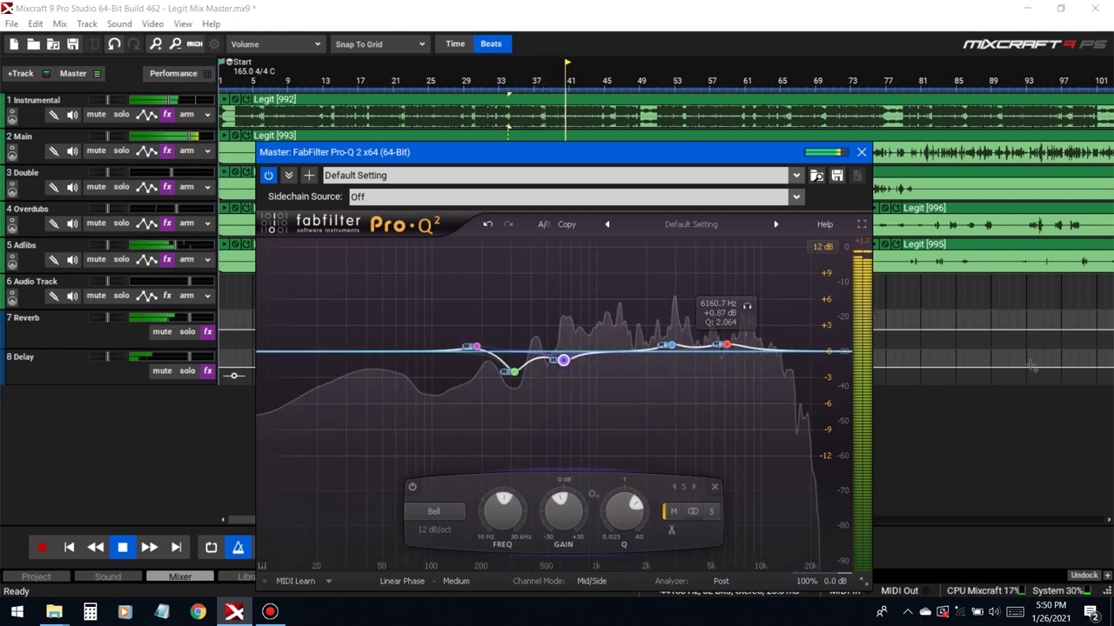
Compare the master with the Pro-Q 2 EQ bypassed and active several times during playback, and stop playback
left_click(267, 178)
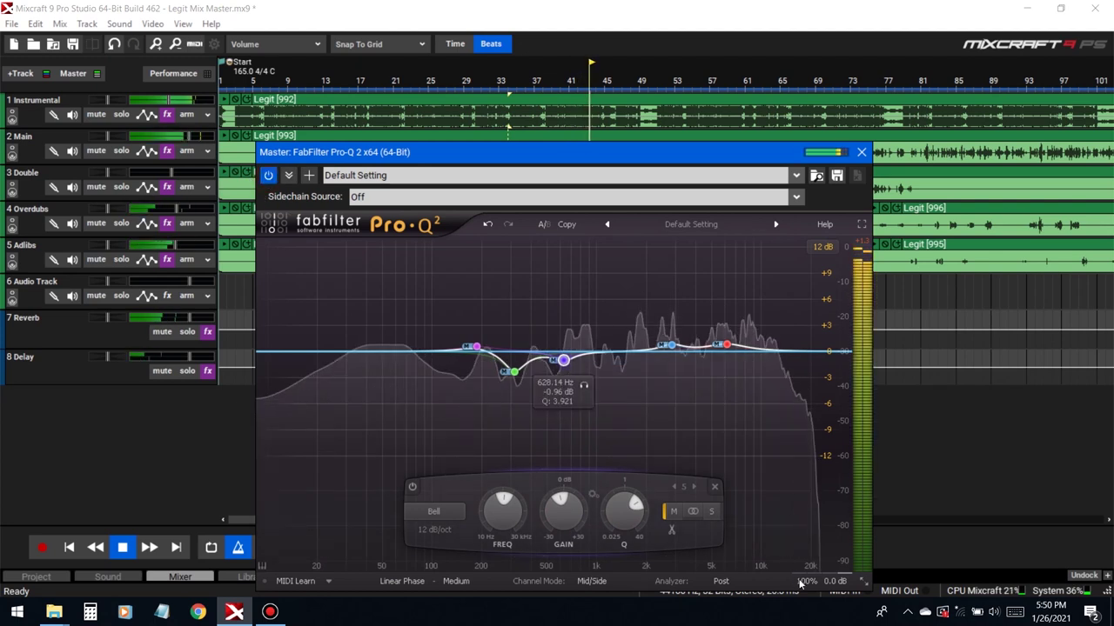
mouse_move(848, 570)
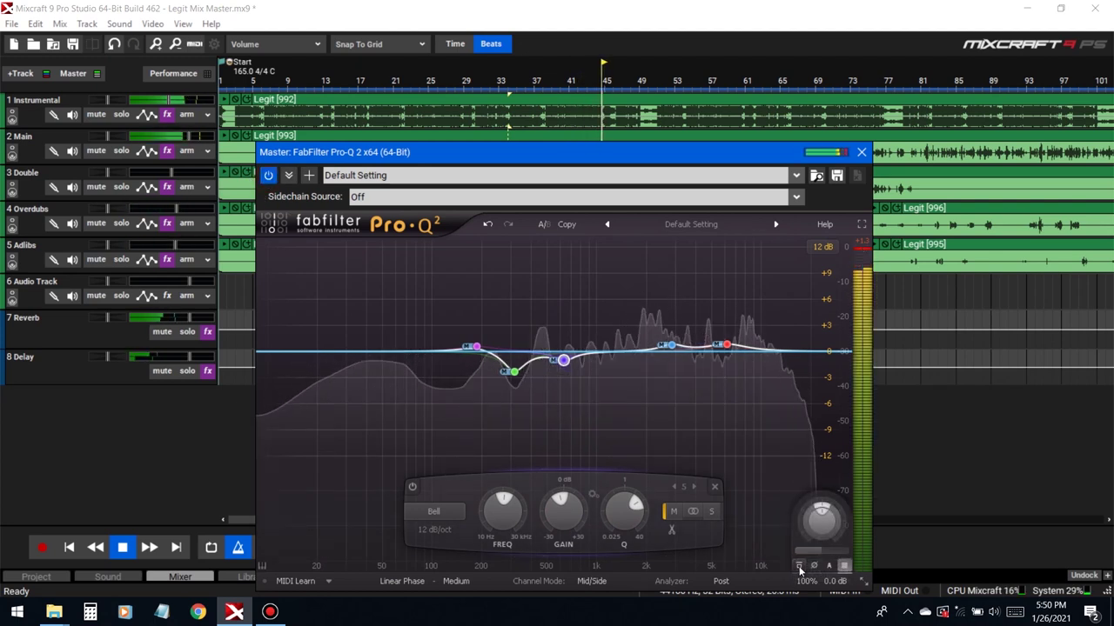
left_click(798, 566)
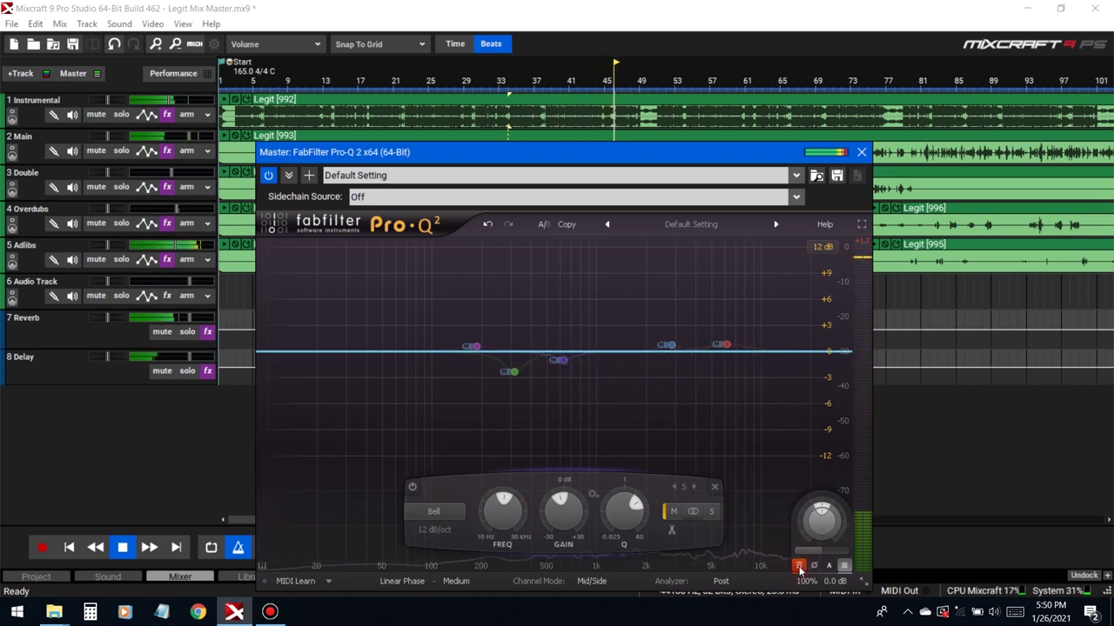
left_click(799, 566)
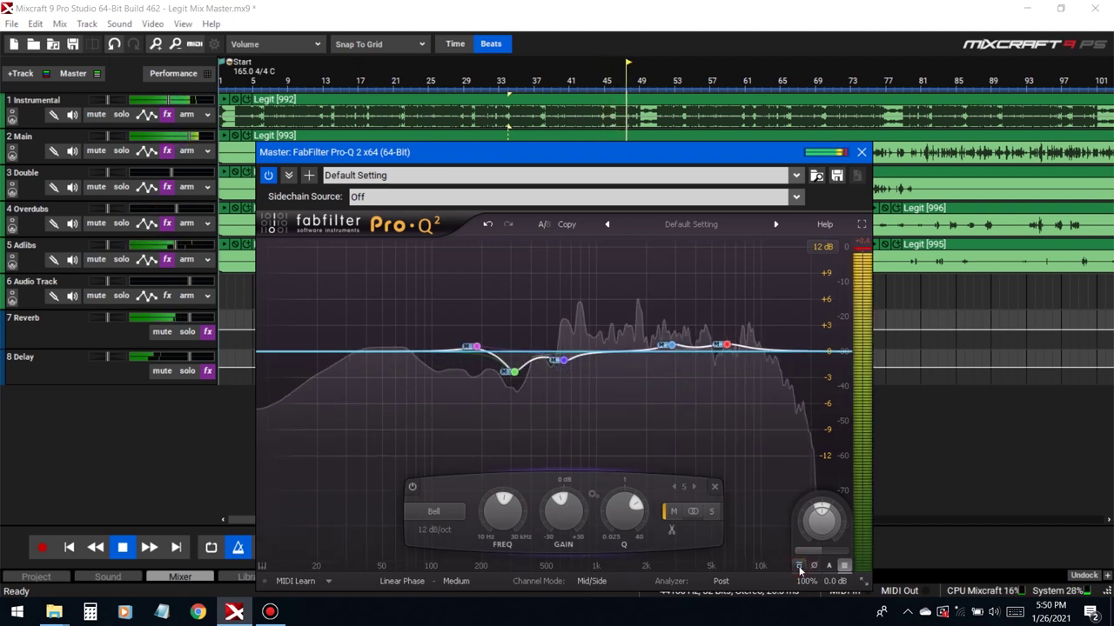
left_click(799, 567)
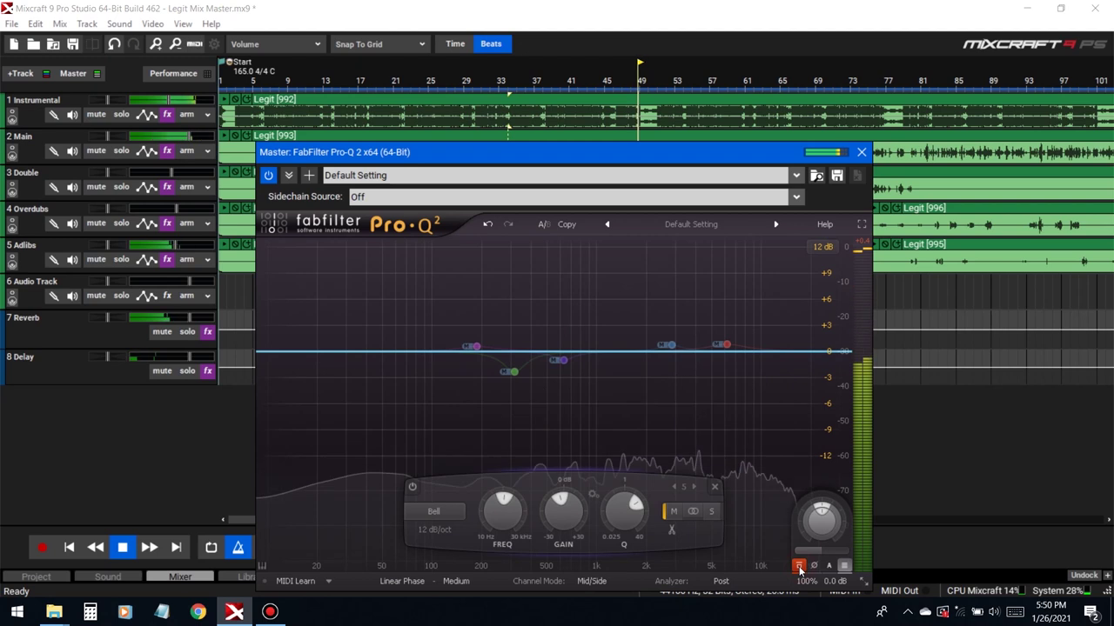
left_click(798, 567)
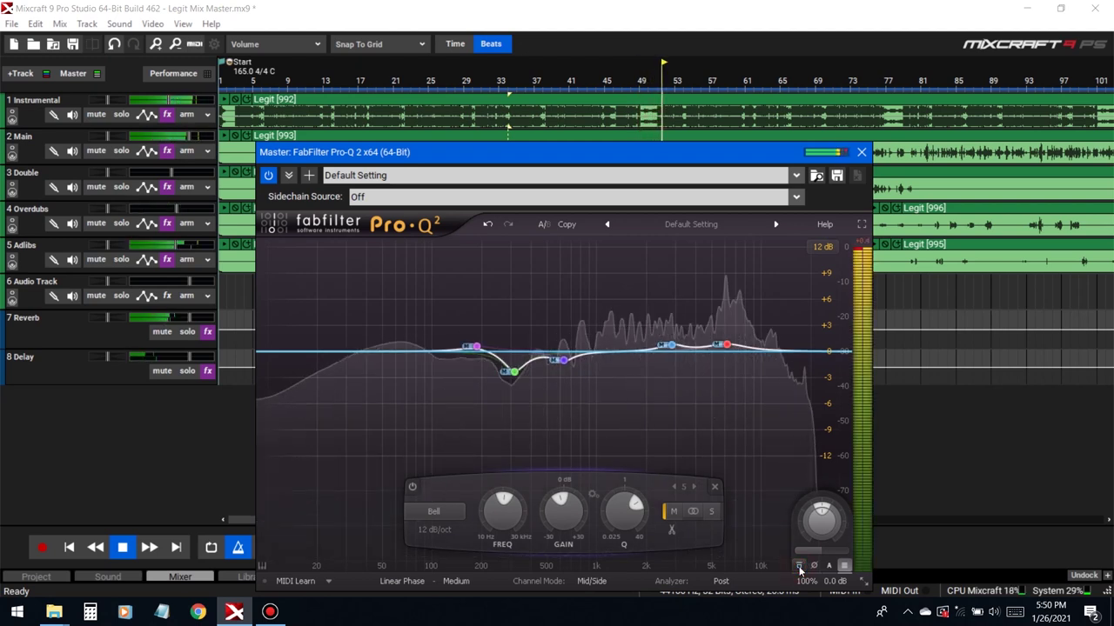
left_click(799, 566)
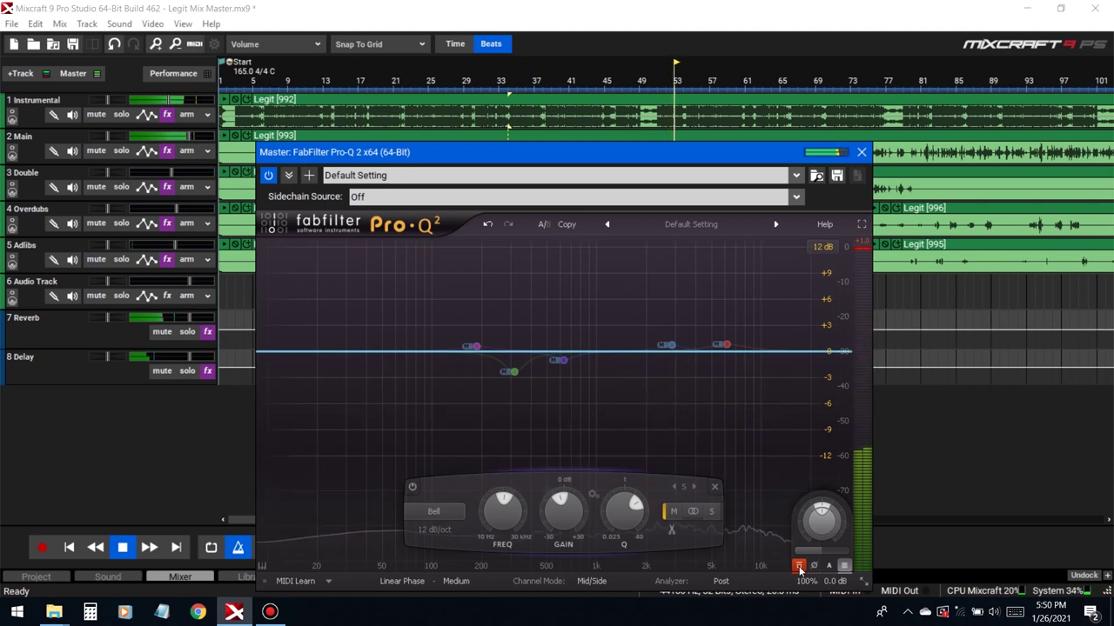
left_click(799, 567)
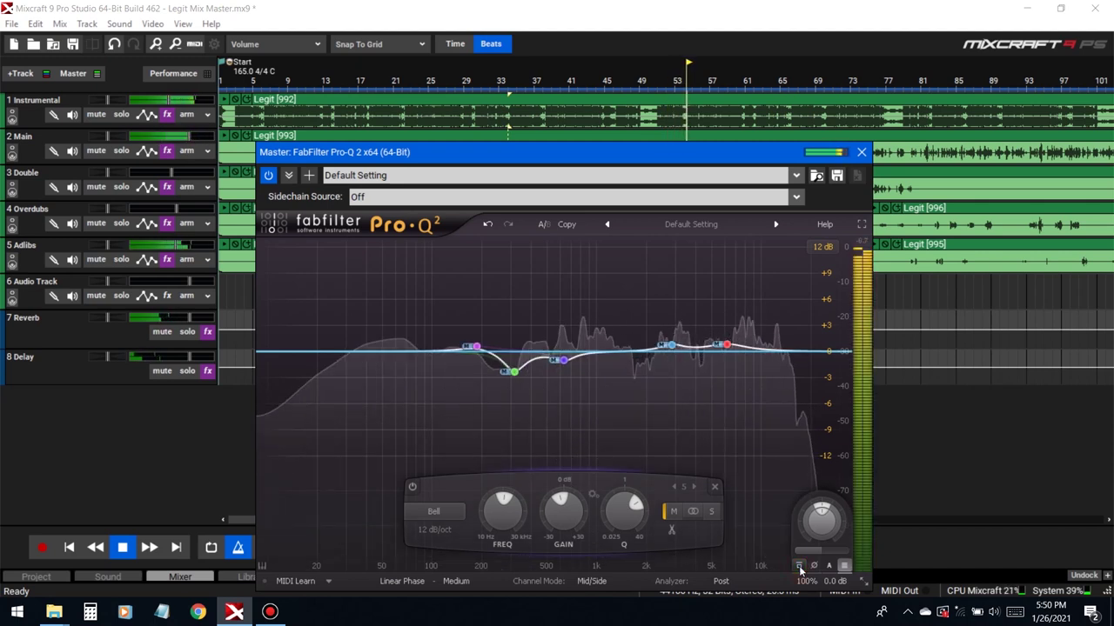
key("space")
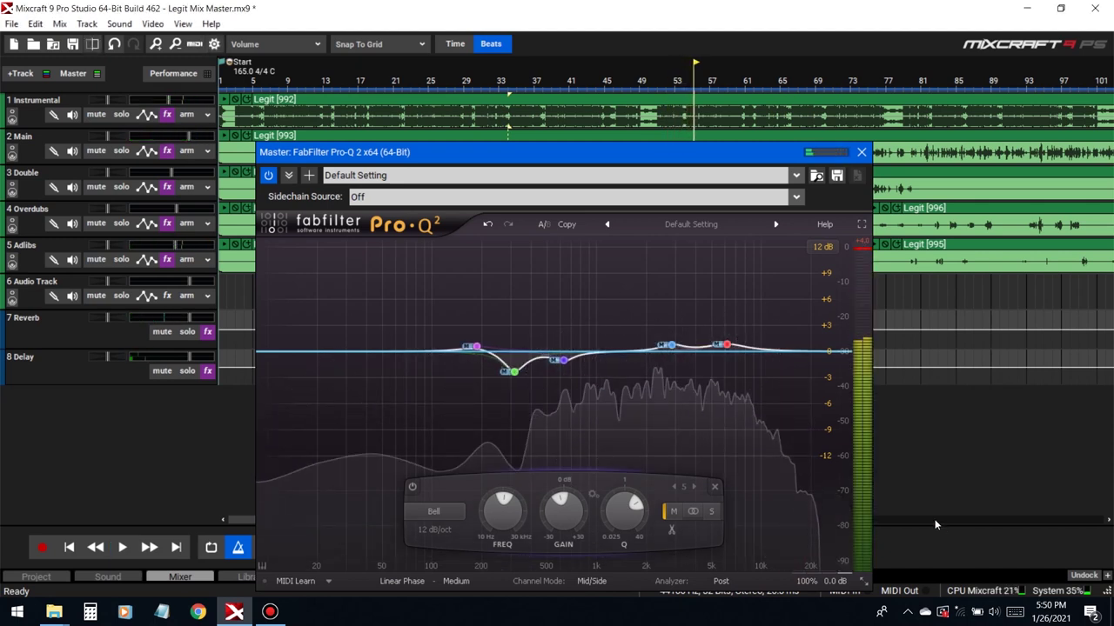
Close the EQ window and add Ozone 9 Imager to the master track's effects
mouse_move(567, 363)
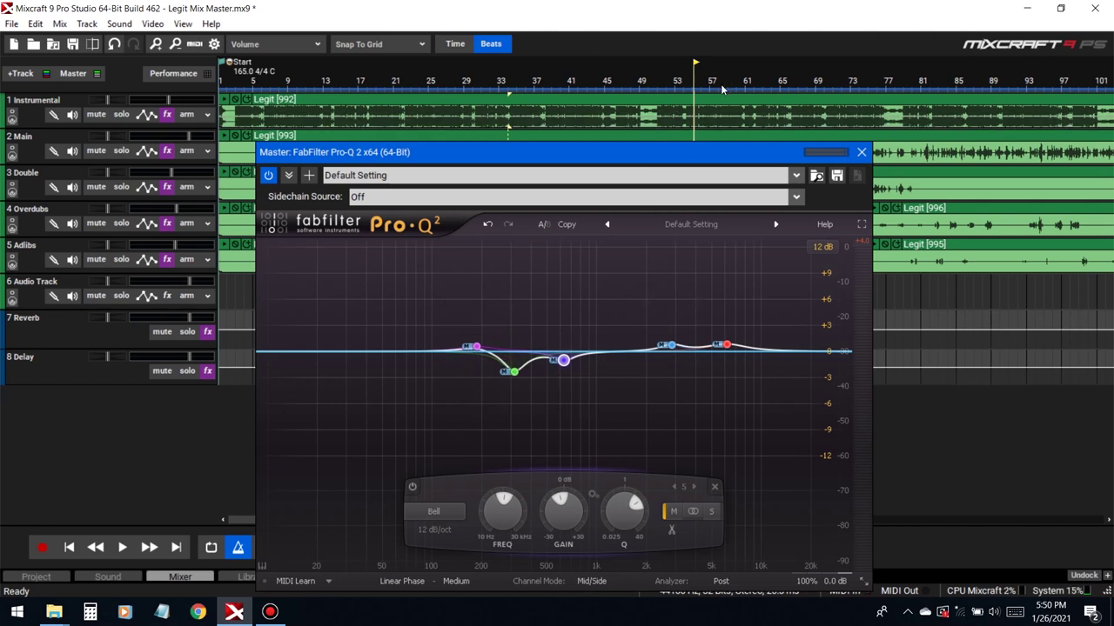
left_click(861, 151)
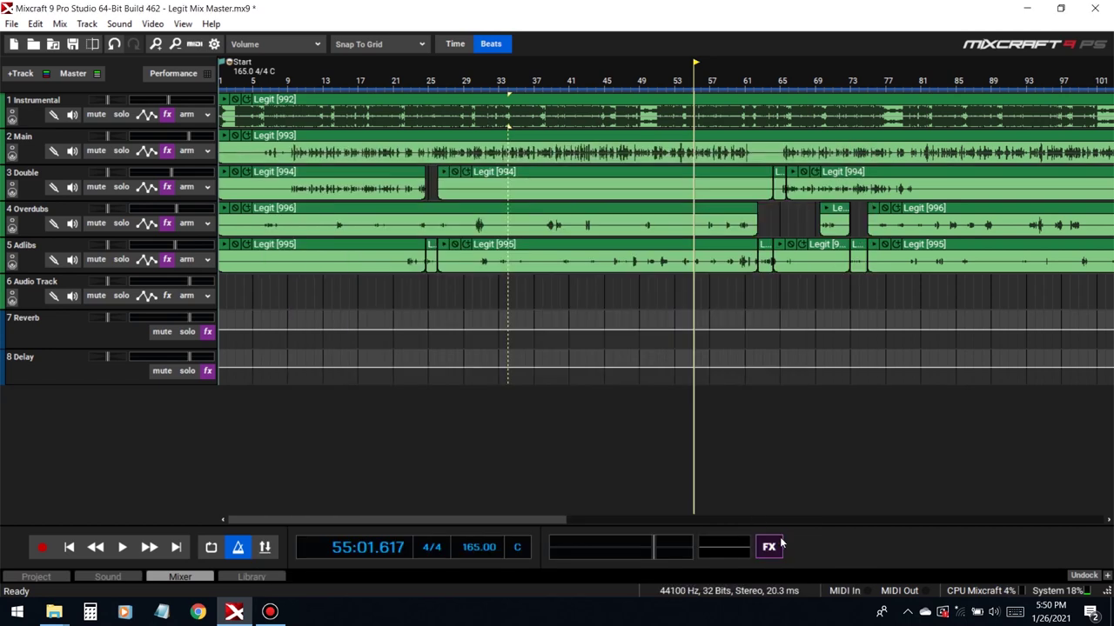
left_click(771, 545)
left_click(369, 163)
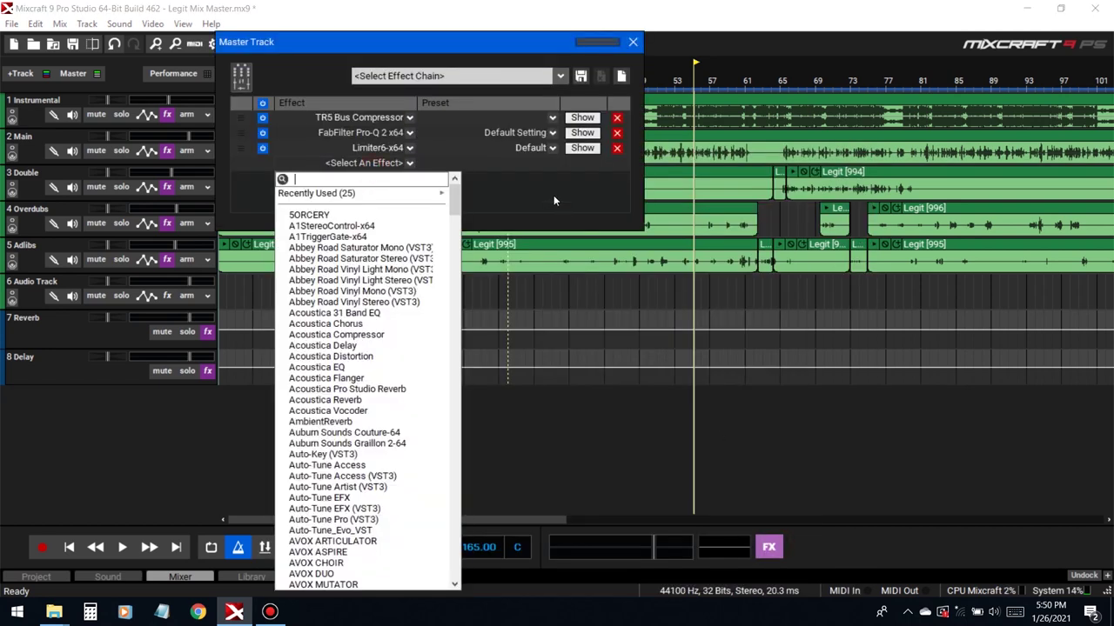
type("imag")
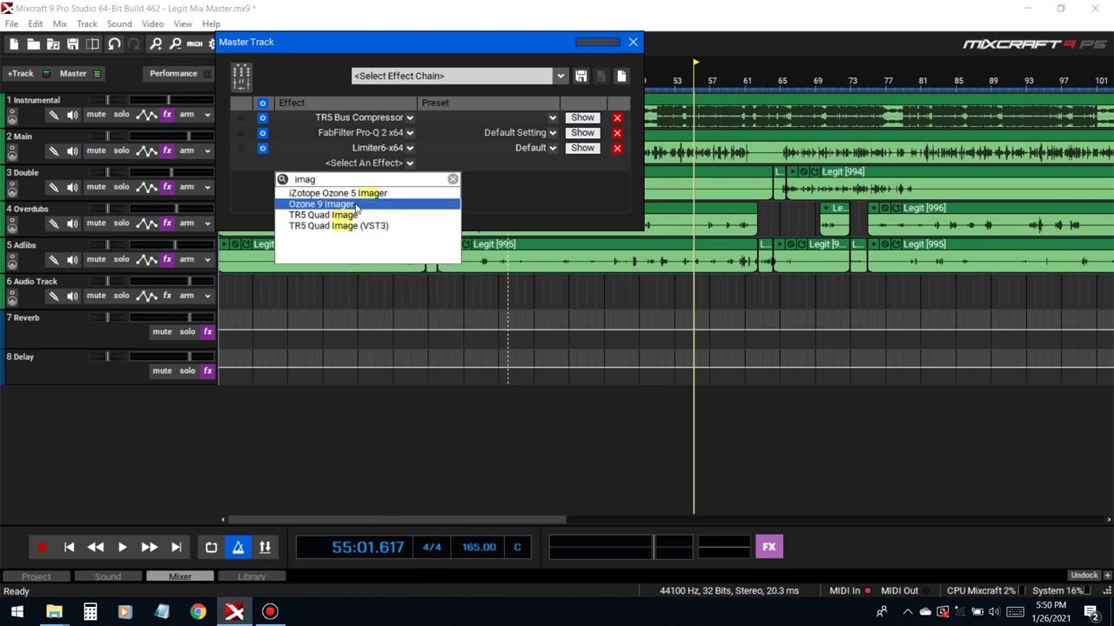
left_click(356, 206)
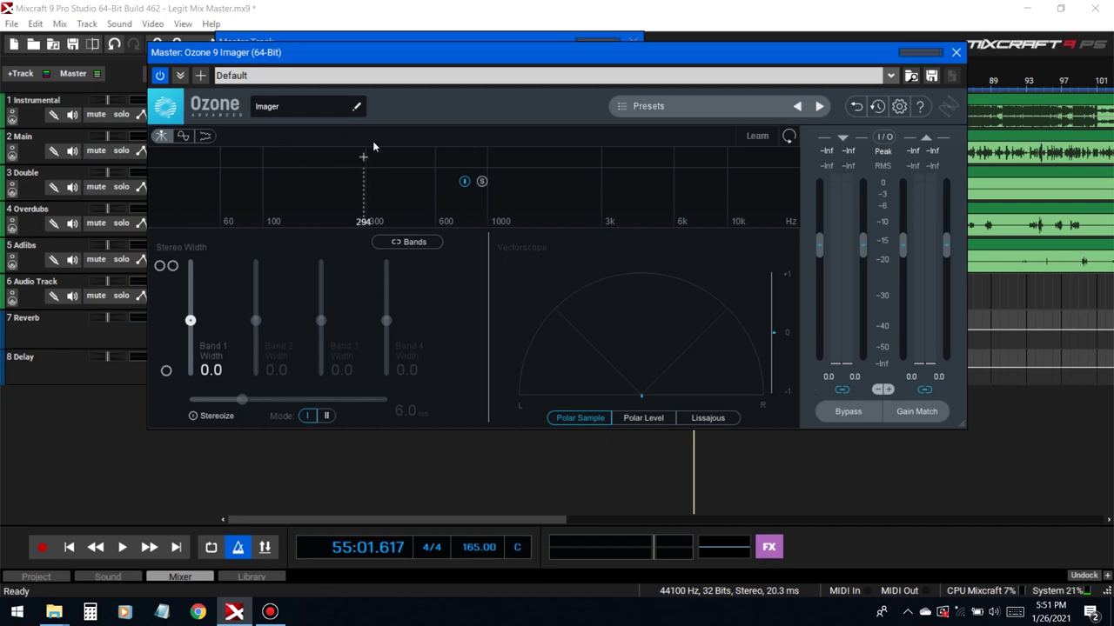
Place Ozone 9 Imager before Limiter6 in the master effects order and close the effects list
left_click_drag(590, 54, 656, 237)
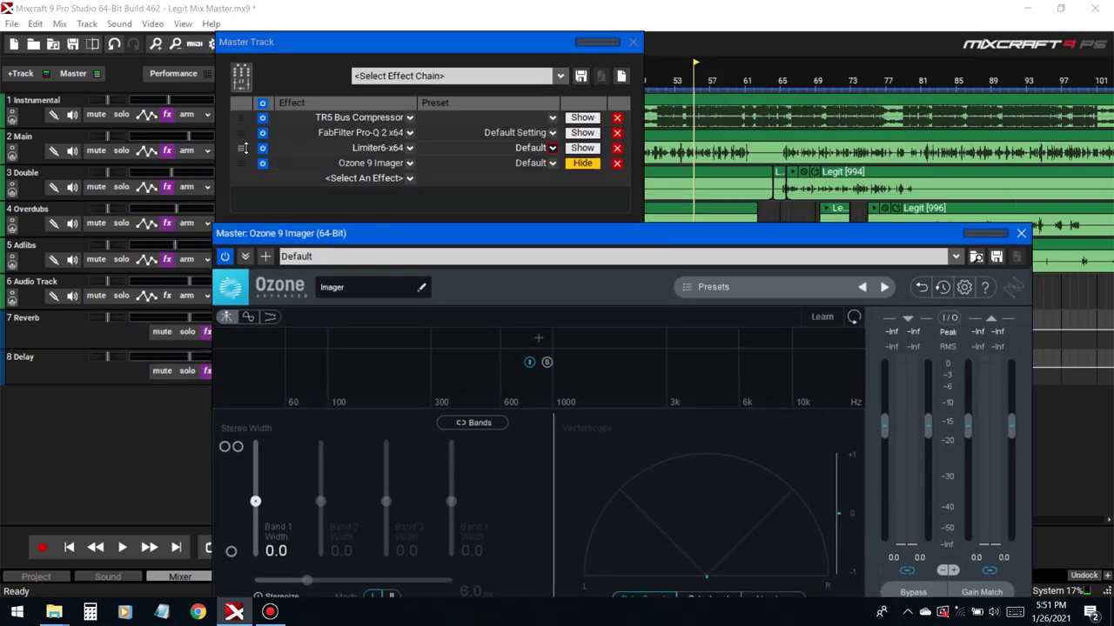
left_click_drag(246, 148, 247, 162)
left_click_drag(546, 46, 434, 46)
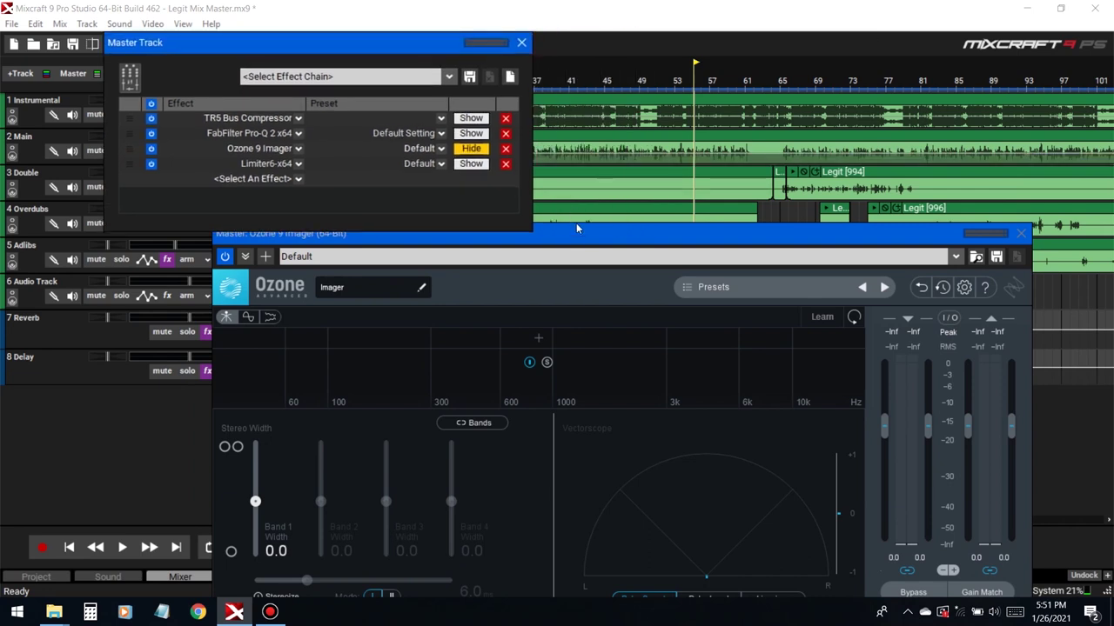
left_click_drag(582, 235, 579, 219)
left_click(521, 43)
Split the imager just above 100 Hz, set the Band 1 width to -100 and audition that band soloed from about bar 32
left_click(553, 78)
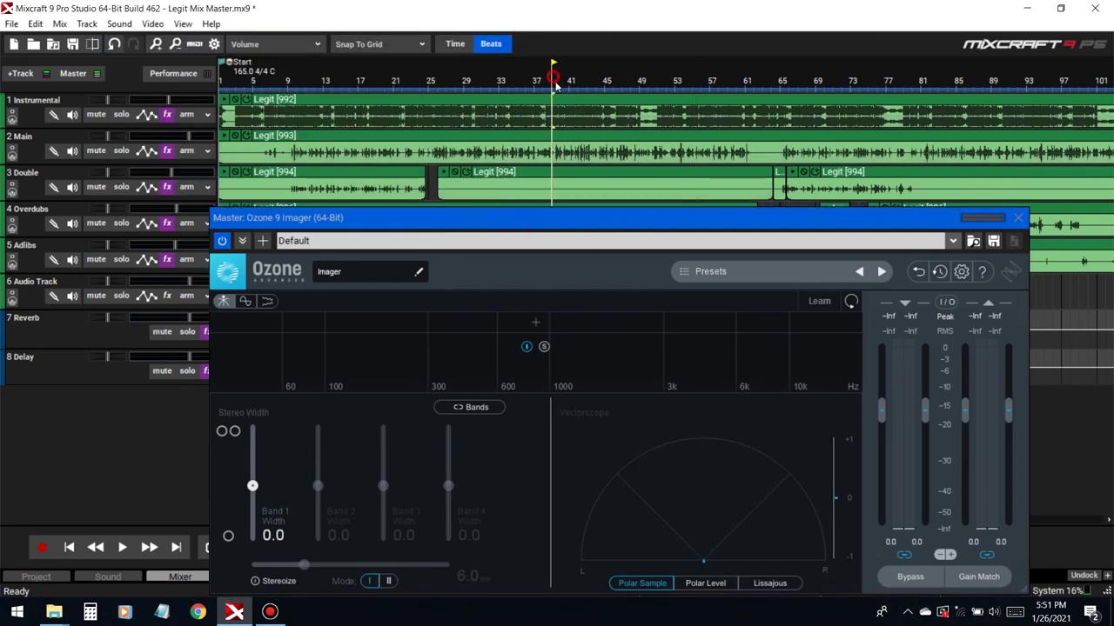
left_click(338, 323)
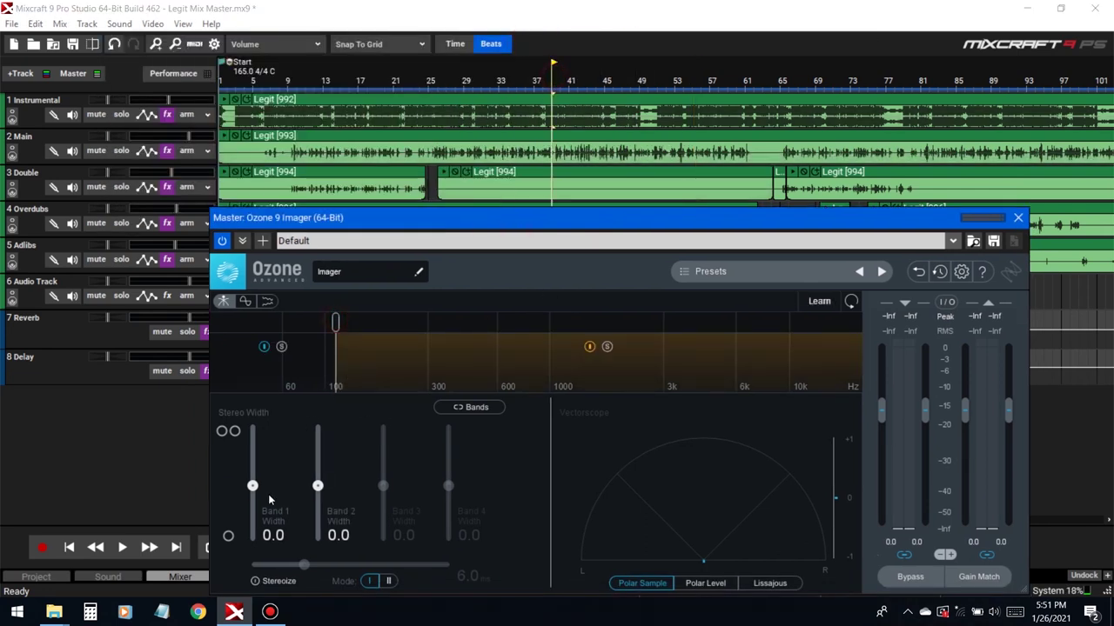
left_click_drag(252, 484, 266, 558)
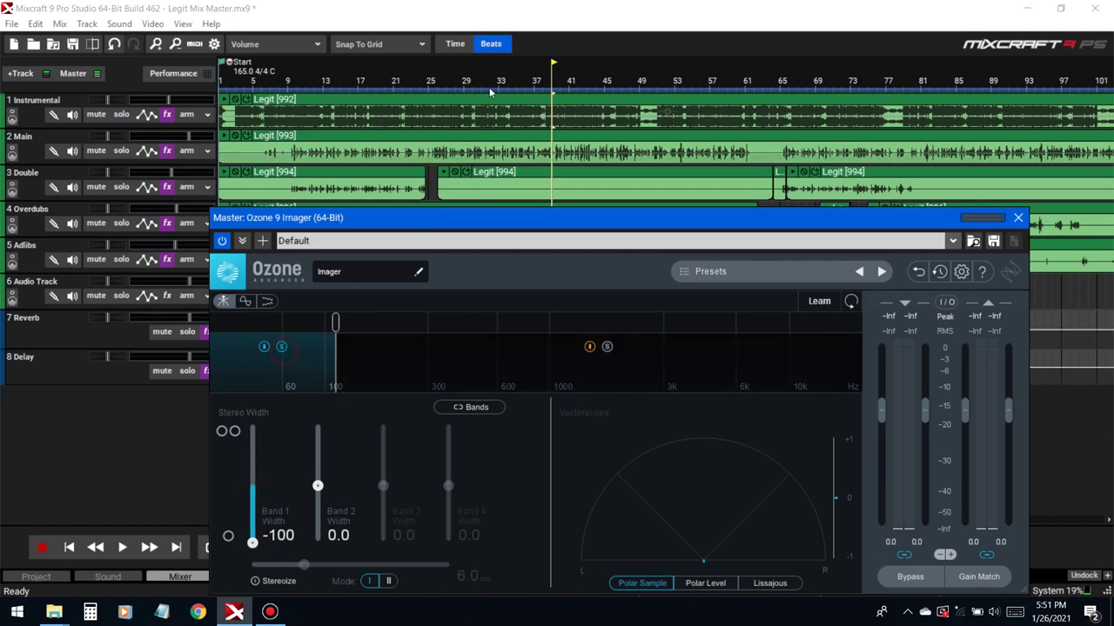
key("space")
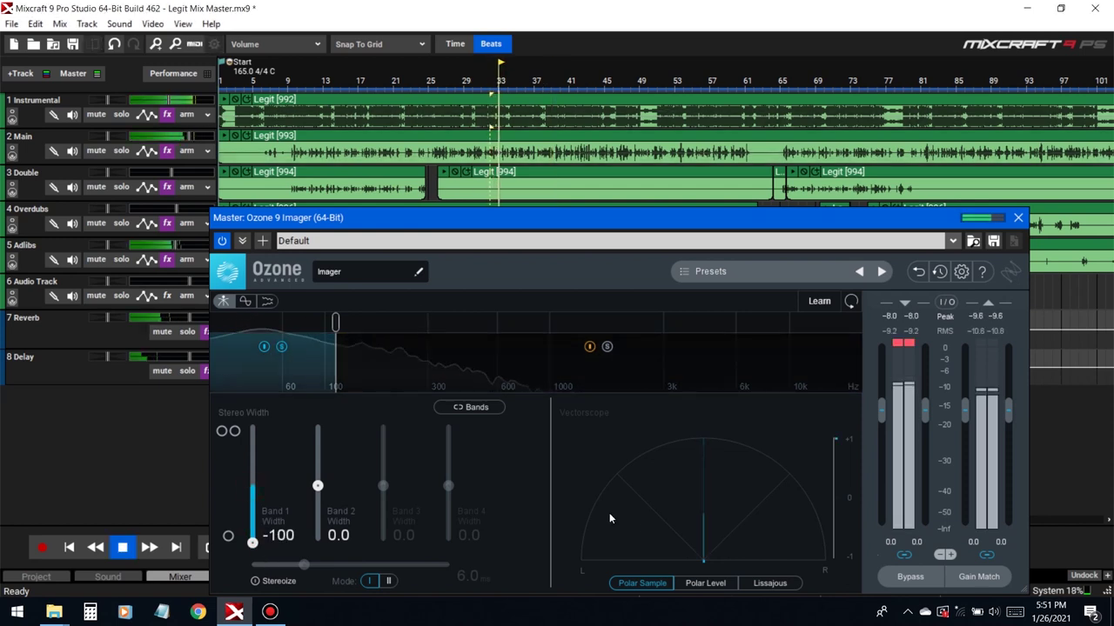
left_click_drag(366, 218, 296, 159)
key("space")
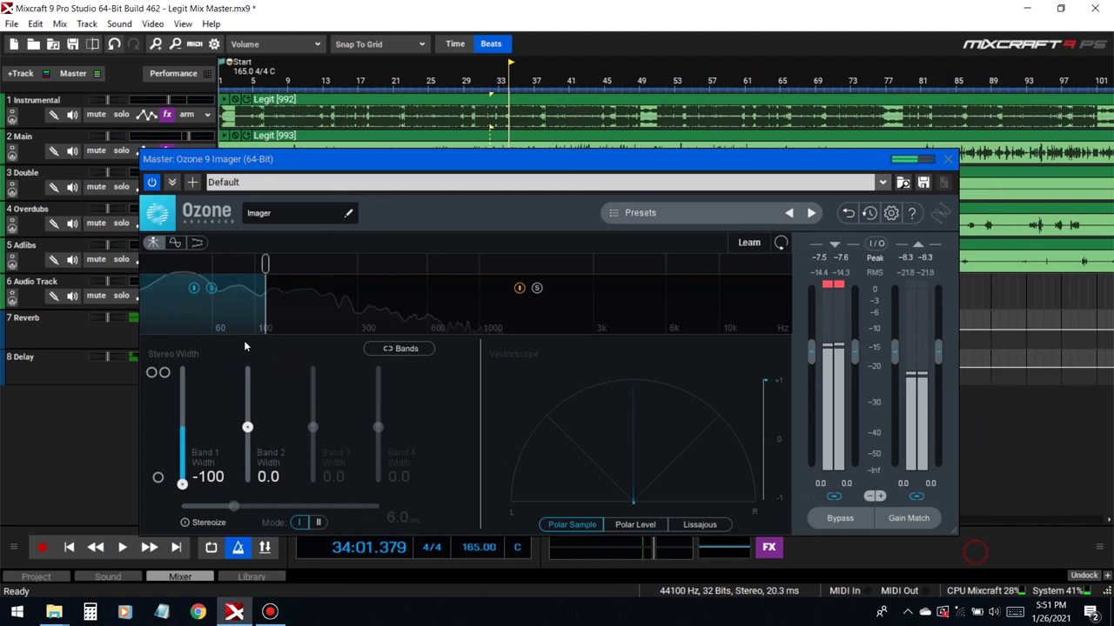
Add a second imager crossover and, playing from bar 33 with Band 2 soloed, place the crossovers at roughly 150 Hz and 1.5 kHz
left_click(453, 270)
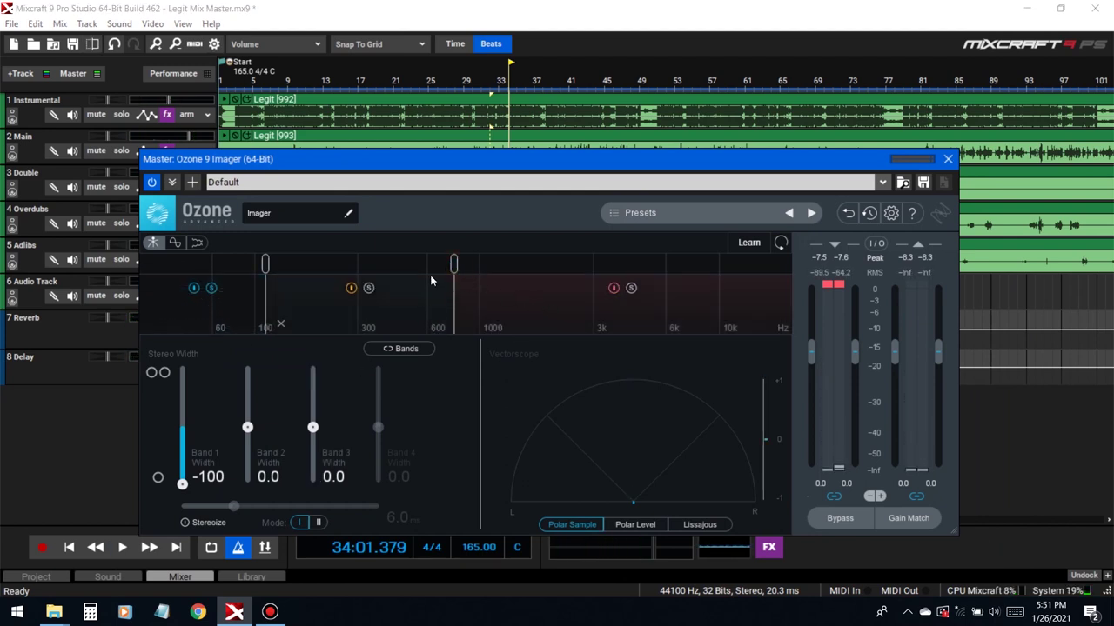
left_click_drag(453, 276, 474, 287)
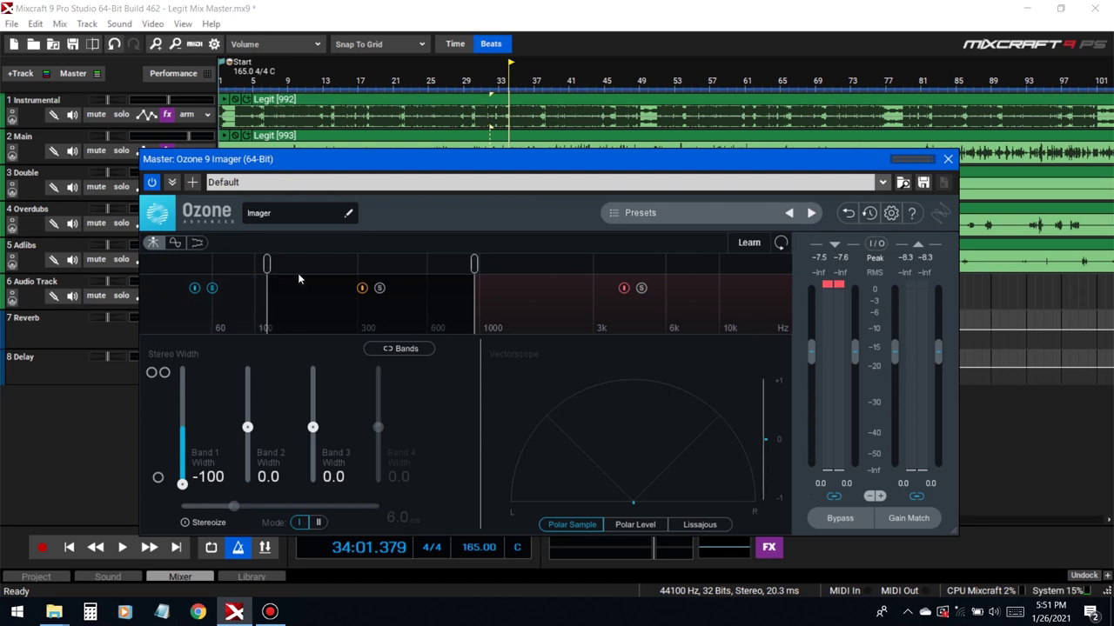
key("space")
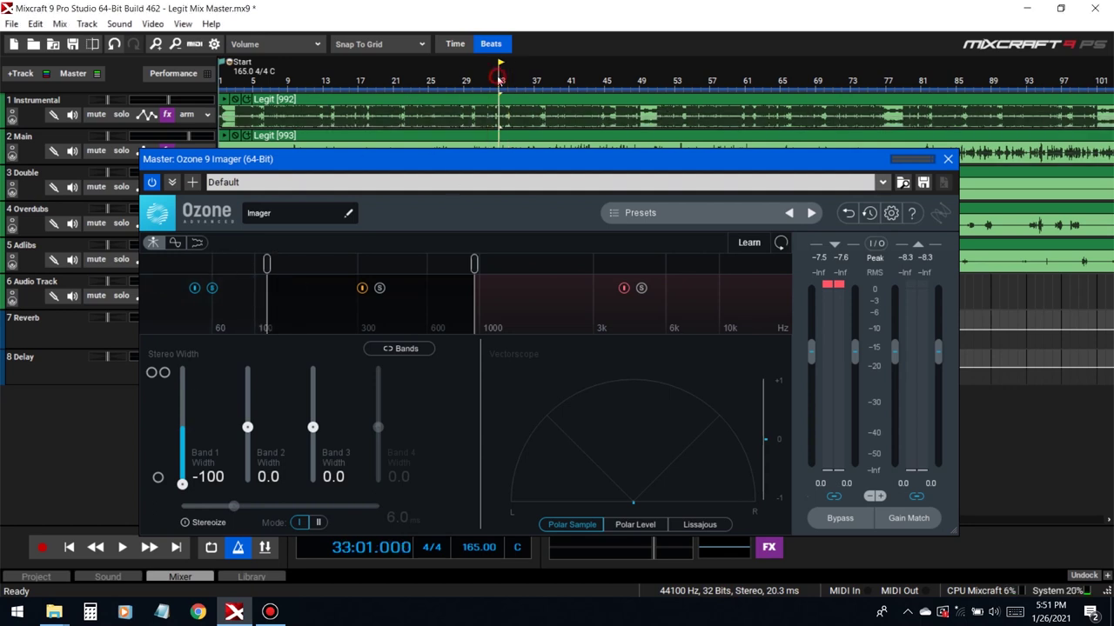
left_click_drag(267, 264, 296, 298)
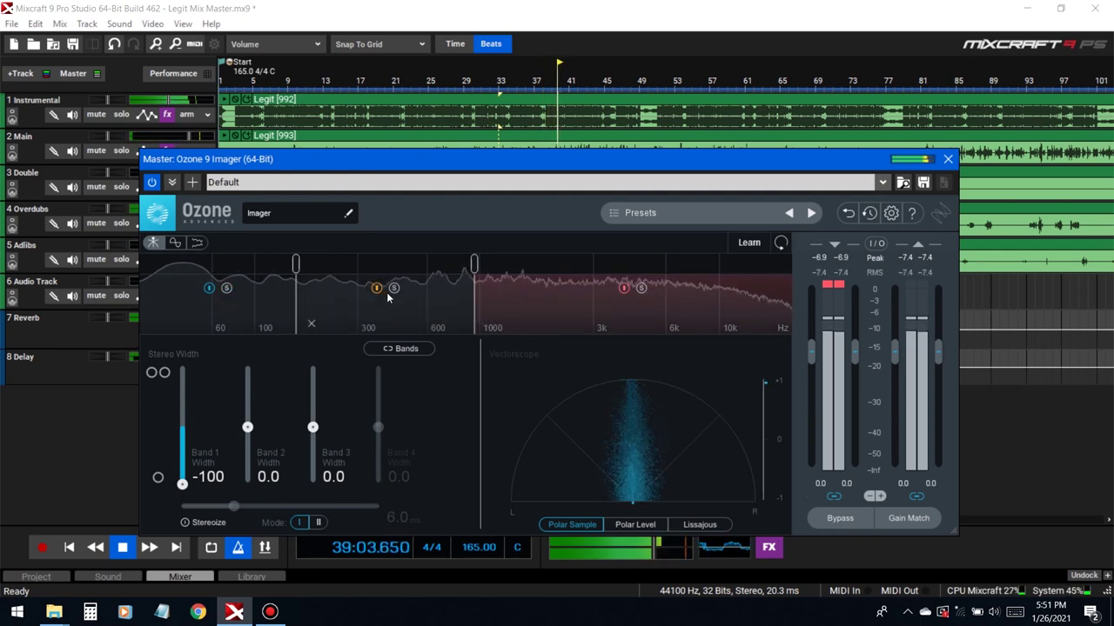
left_click_drag(295, 287, 290, 287)
left_click_drag(481, 289, 520, 289)
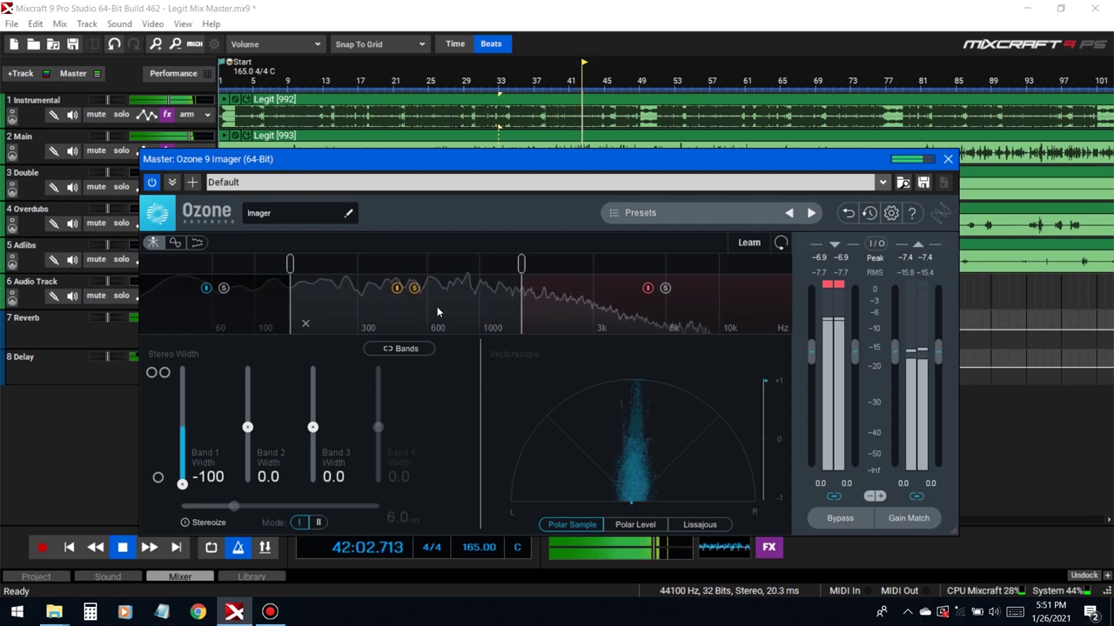
Move the imager's upper crossover down to about 1 kHz, stop playback and set Band 2 width to -8.9 and Band 3 width to 17.7
left_click_drag(520, 279, 478, 279)
key("space")
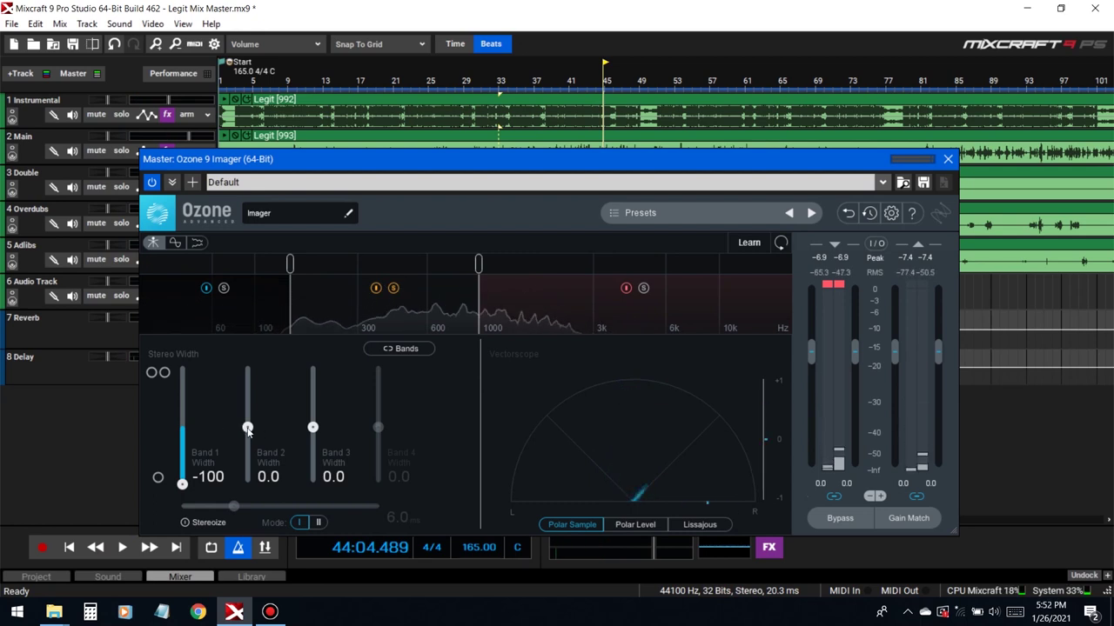
left_click_drag(248, 428, 249, 433)
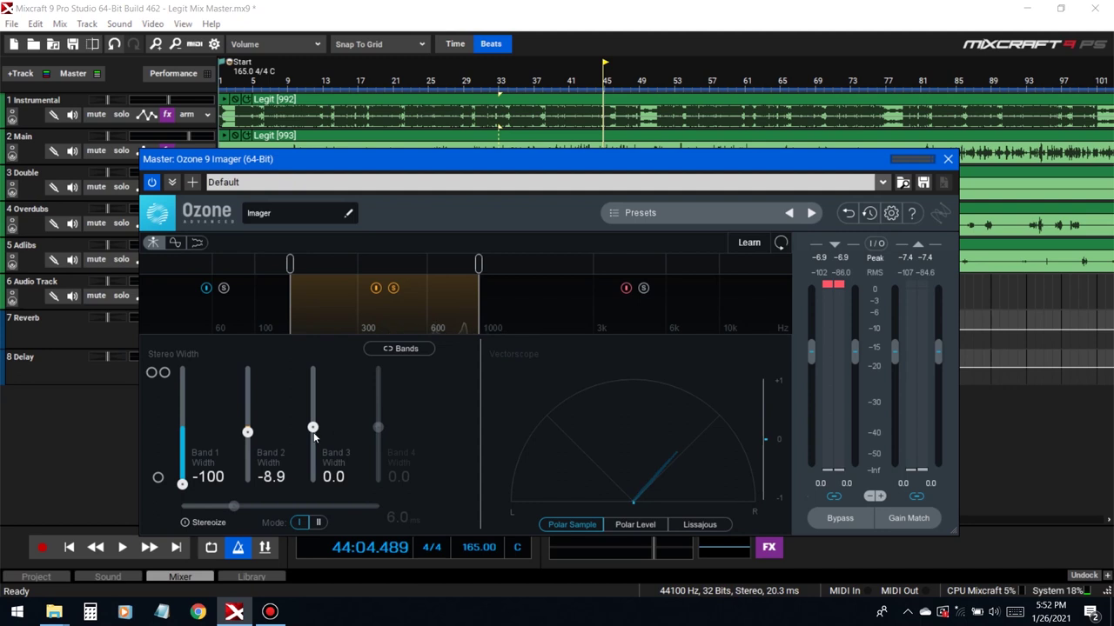
left_click_drag(312, 429, 313, 420)
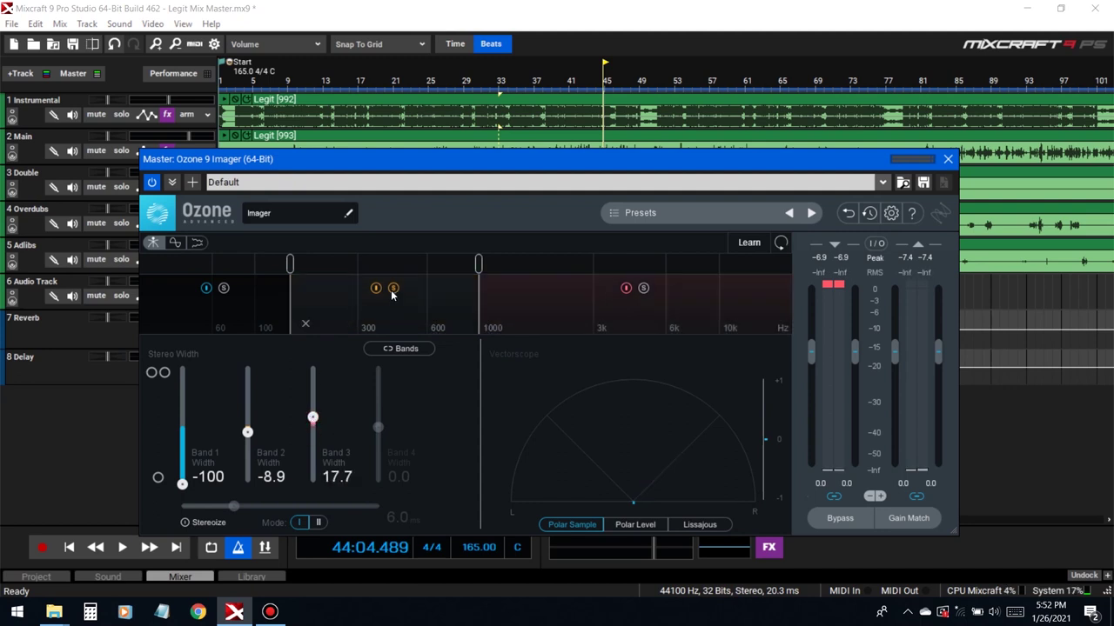
Playing from about bar 31 with bands soloed in turn, refine Band 2 width to -12.7 and Band 3 width to 21.5
key("space")
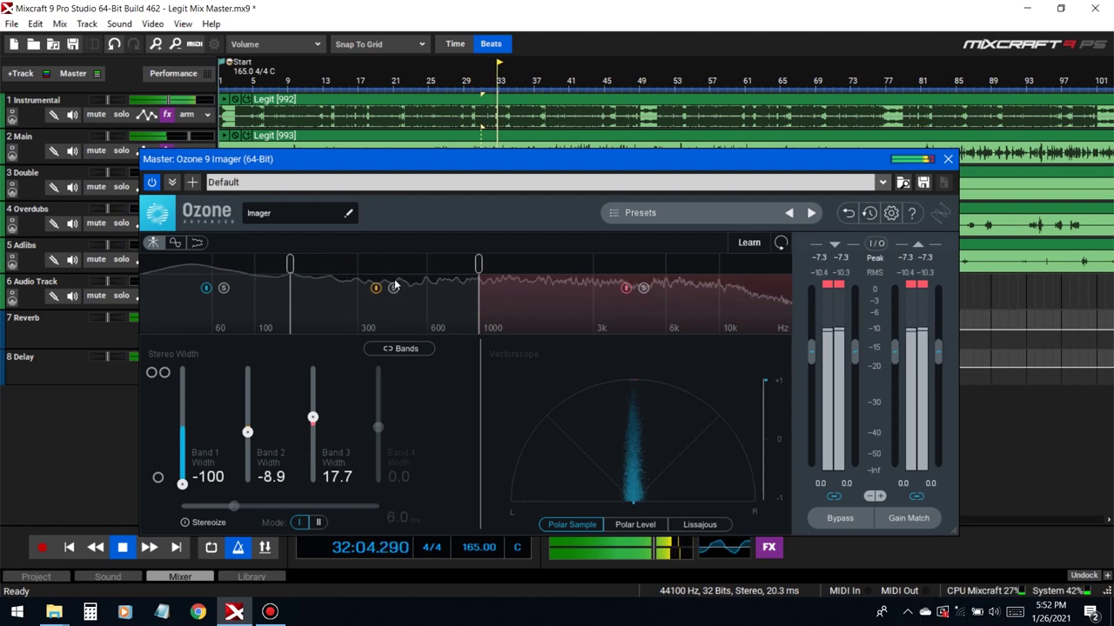
scroll(248, 430, "down", 3)
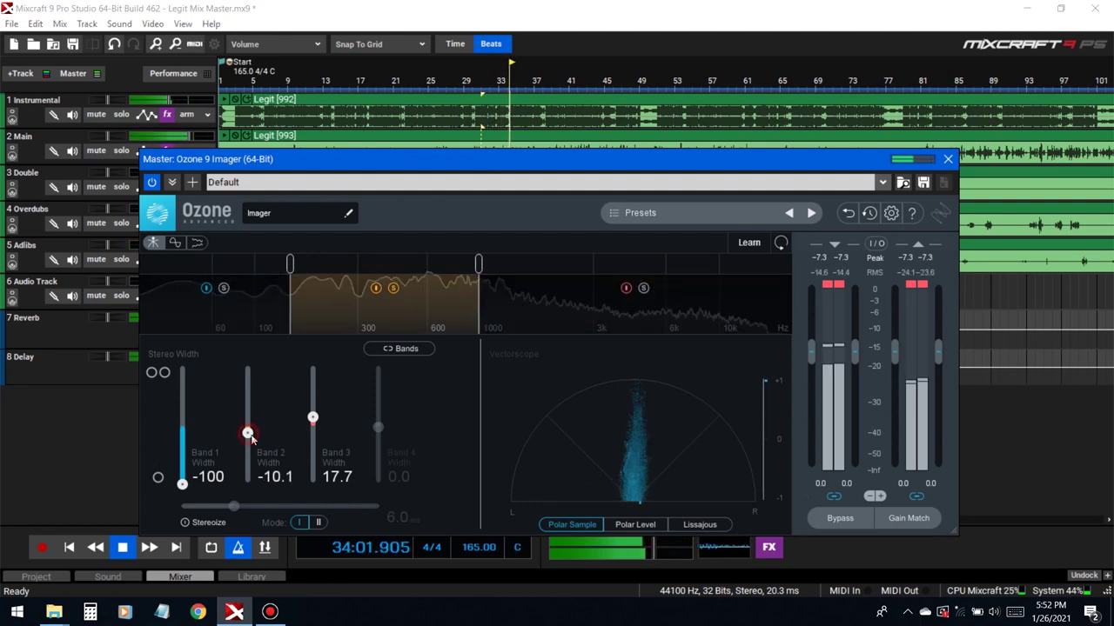
scroll(314, 418, "up", 4)
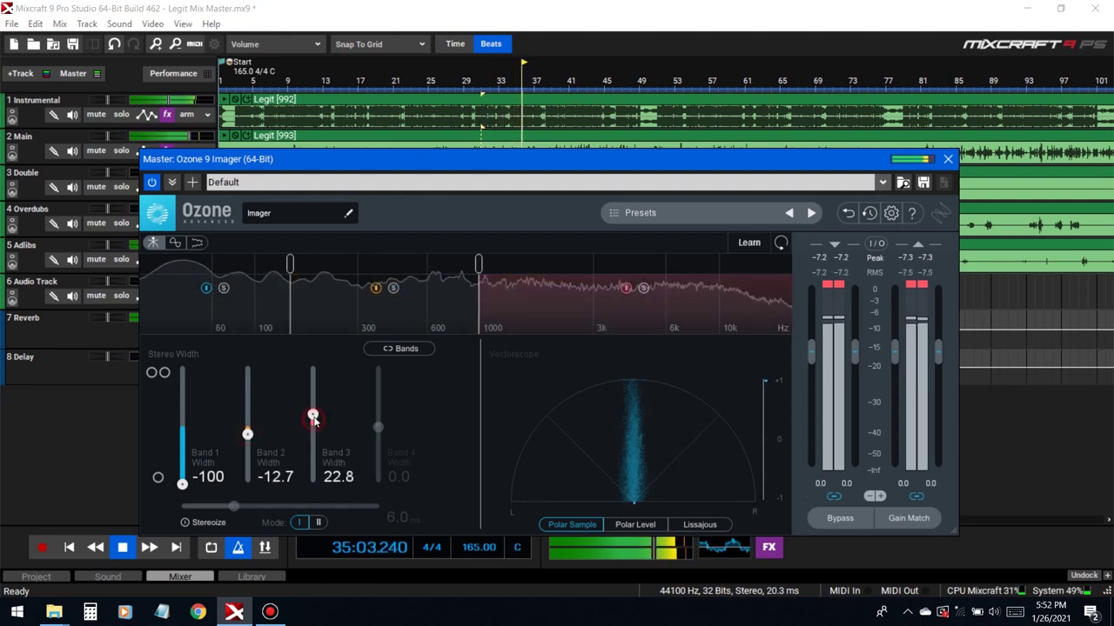
scroll(313, 417, "down", 1)
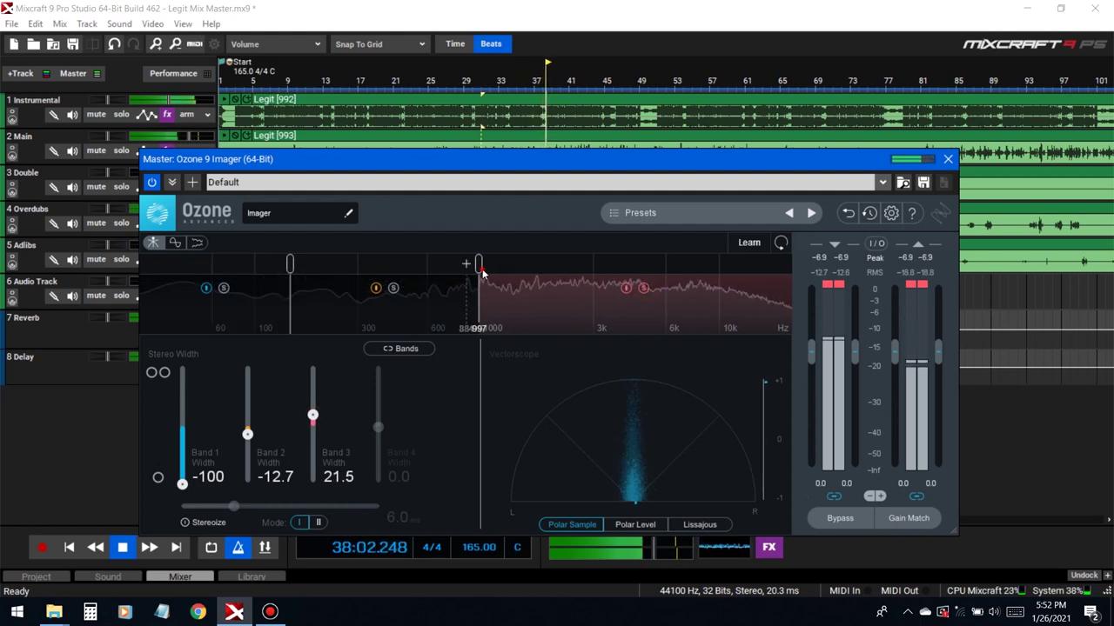
Add a third imager crossover at about 10 kHz, set Band 4 width to -5.1 while soloed, and unsolo it
left_click(722, 266)
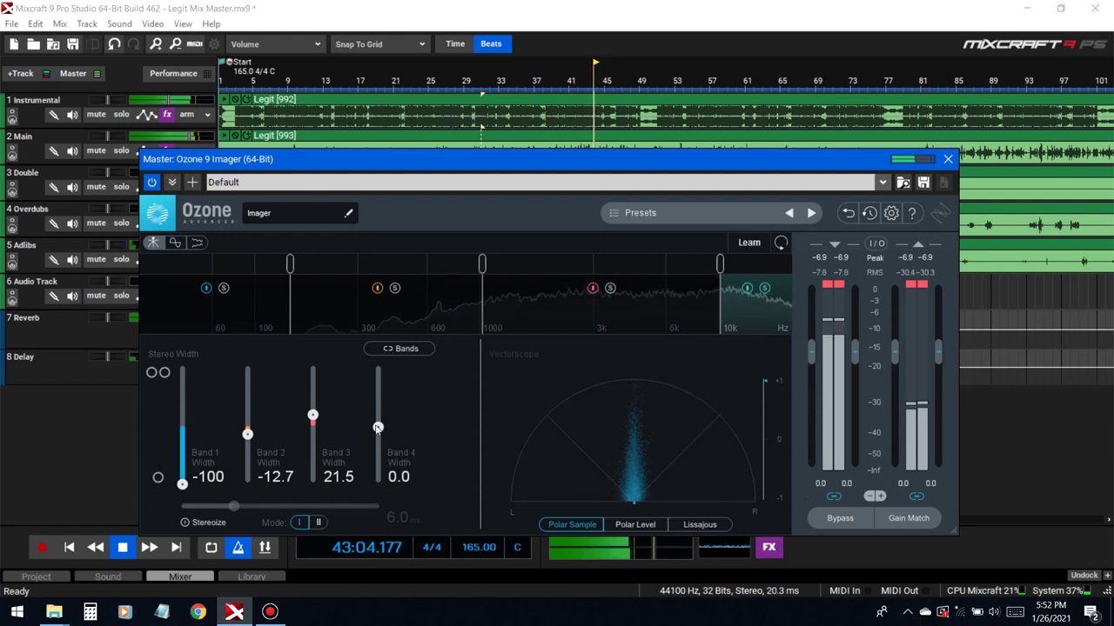
left_click_drag(377, 427, 378, 431)
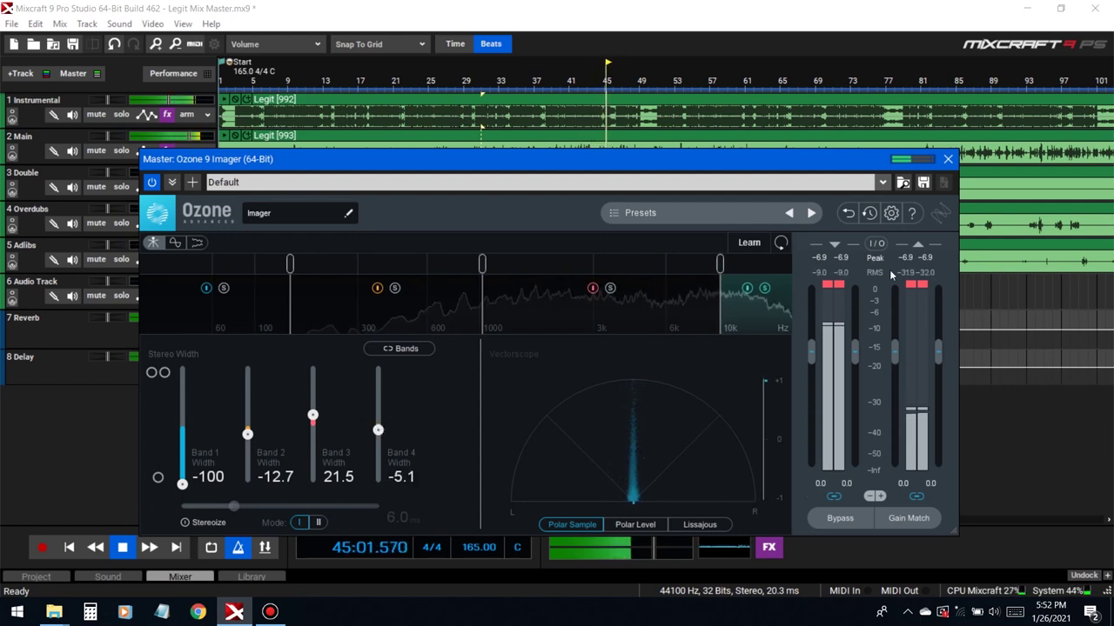
left_click(764, 290)
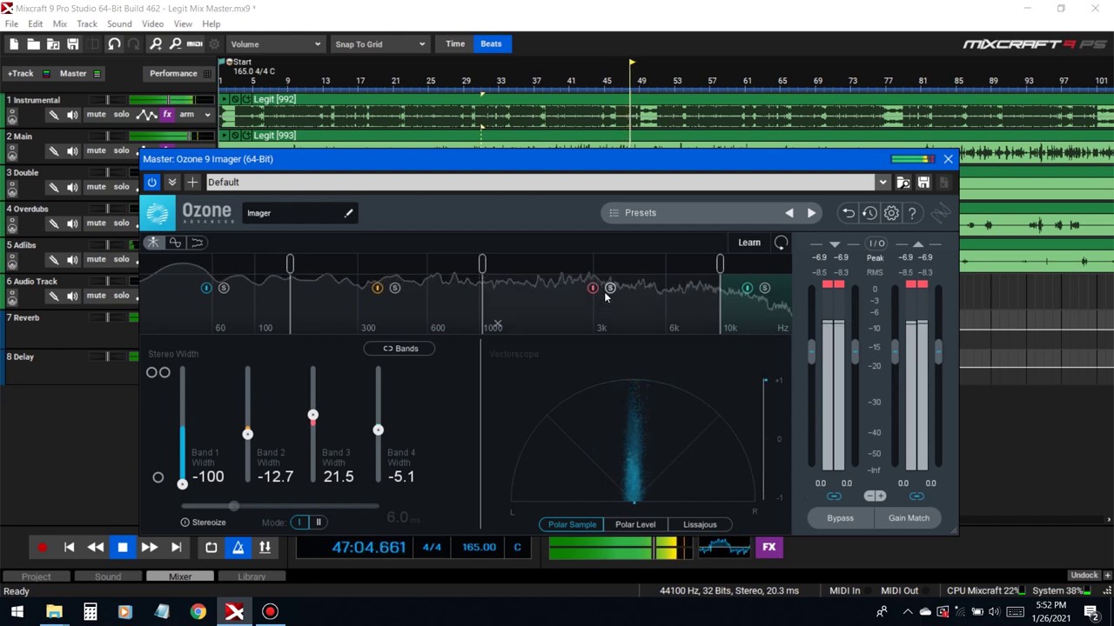
Auditioning each band soloed, set Band 3 width to 25.3 and Band 2 width to -22.8, leaving both unsoloed
left_click_drag(313, 417, 315, 414)
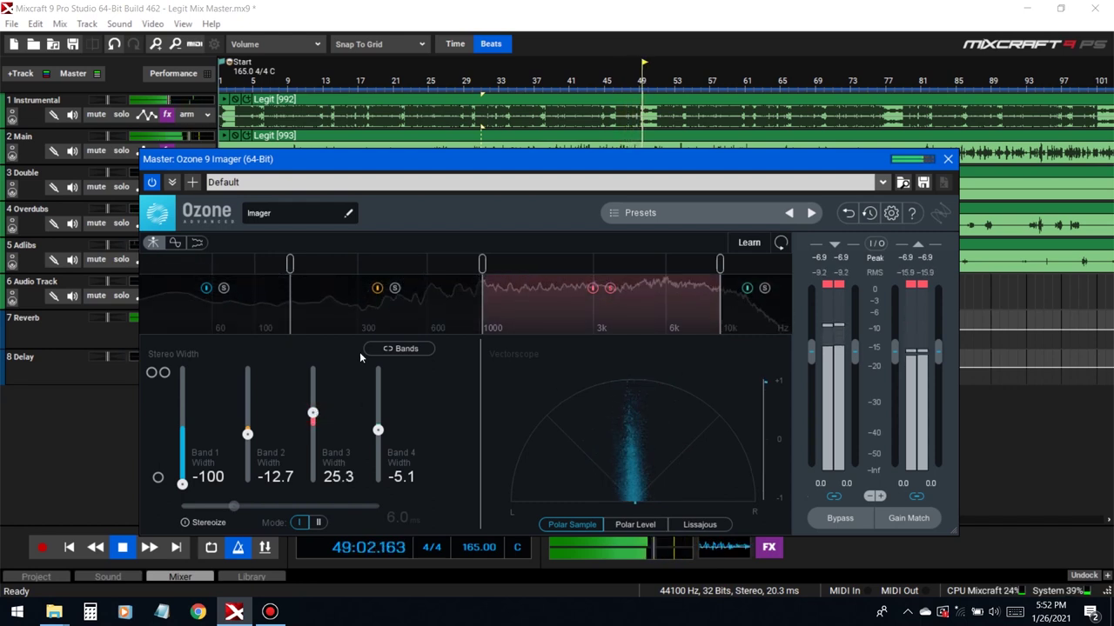
left_click(609, 289)
left_click(394, 288)
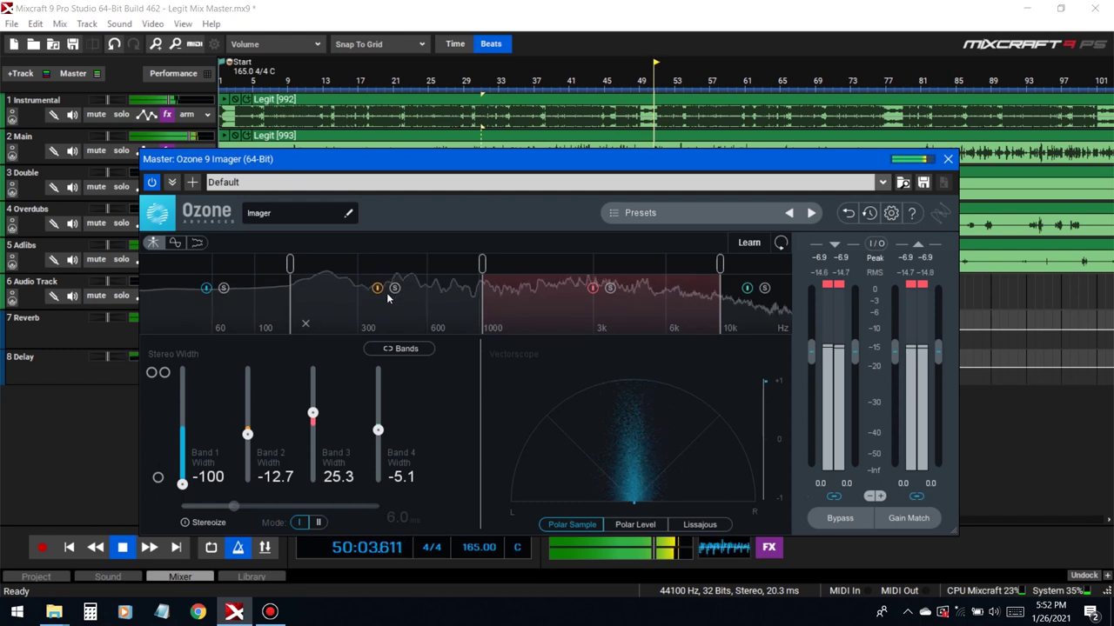
left_click_drag(252, 436, 248, 440)
left_click(394, 288)
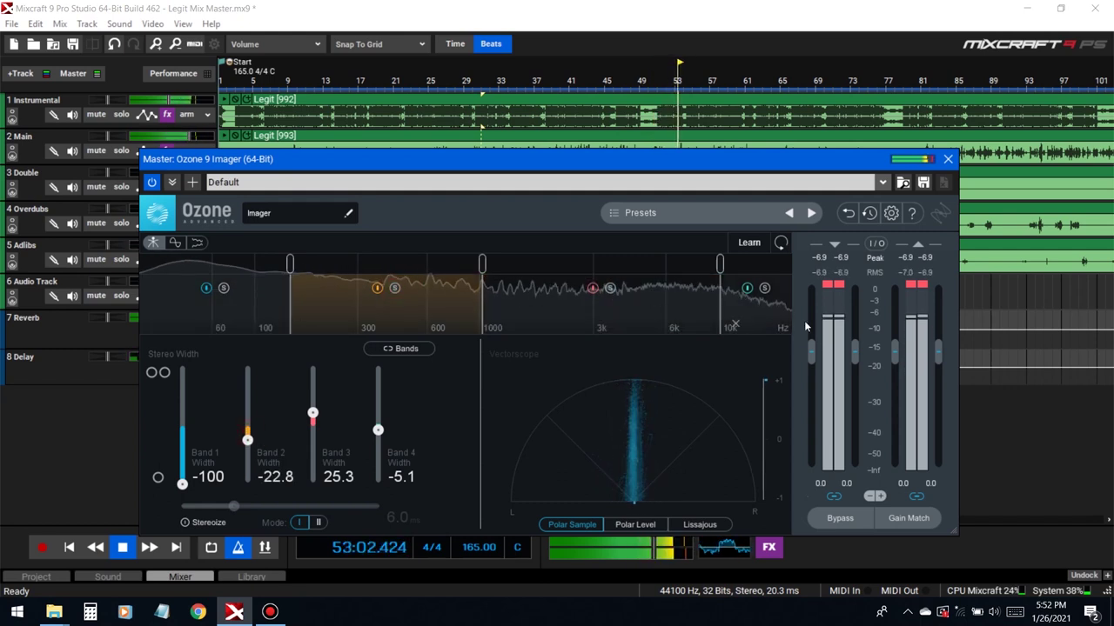
Switch the Stereoize mode to II and compare the mix with the imager bypassed and active during playback
left_click(318, 523)
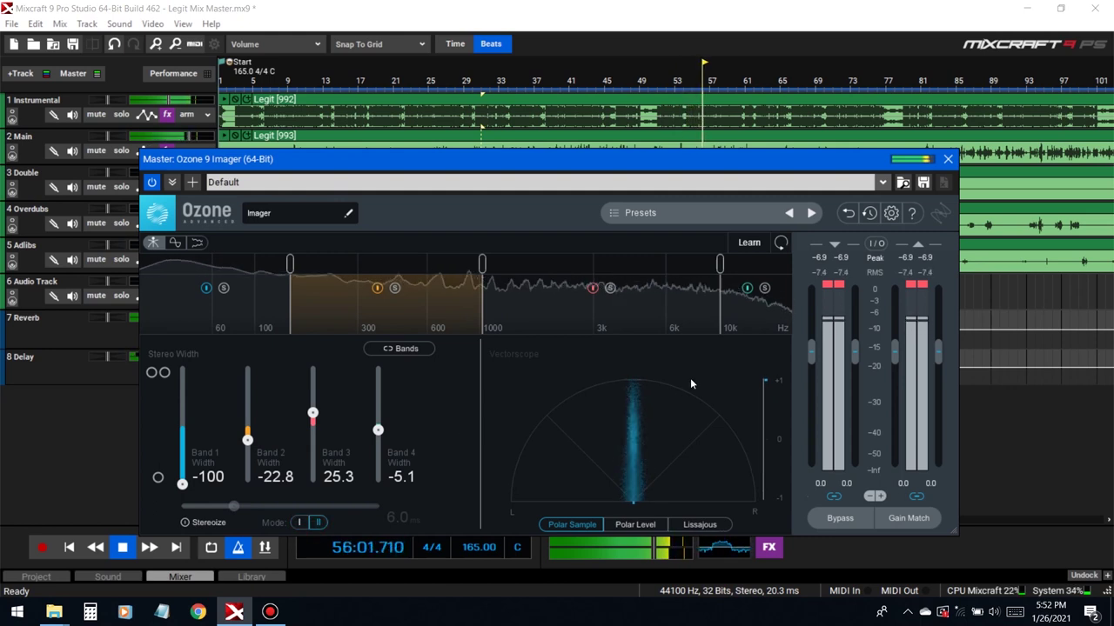
left_click(835, 519)
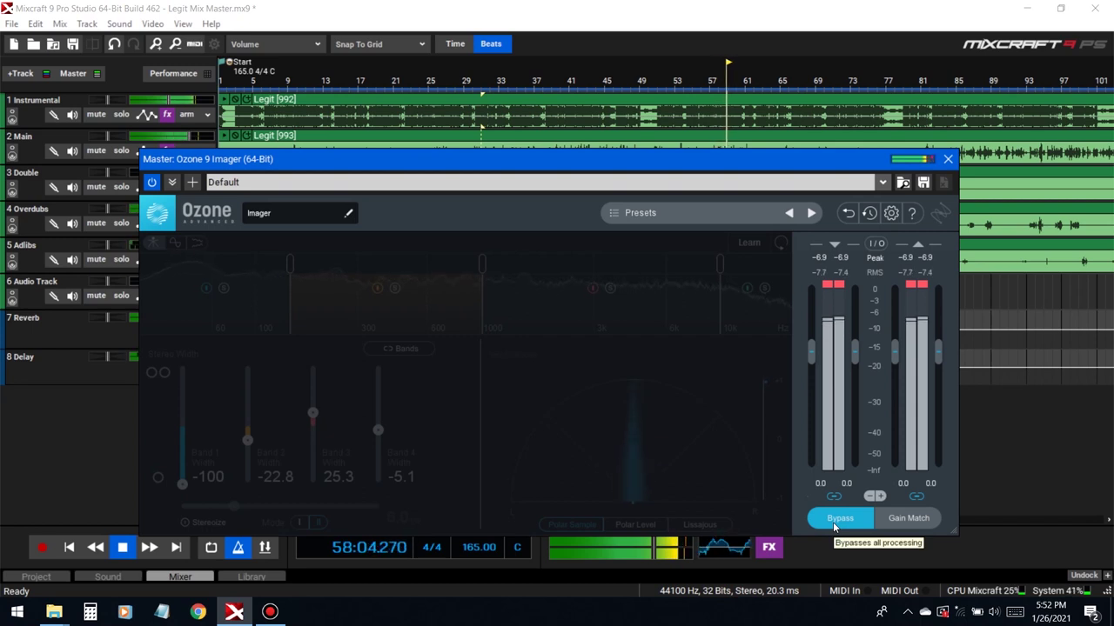
left_click(833, 522)
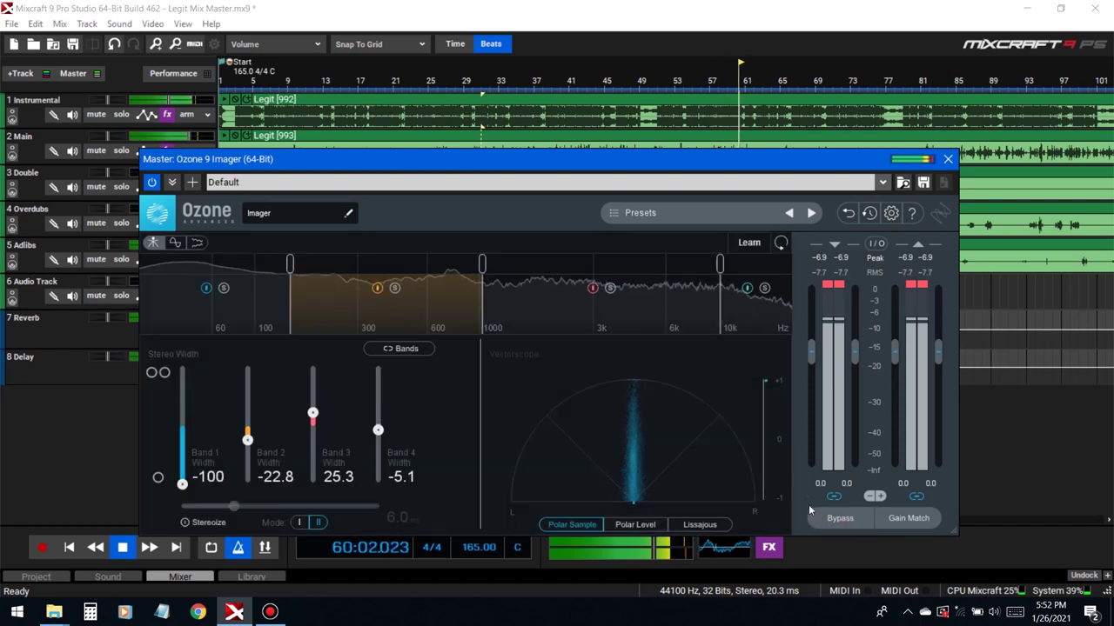
left_click(828, 519)
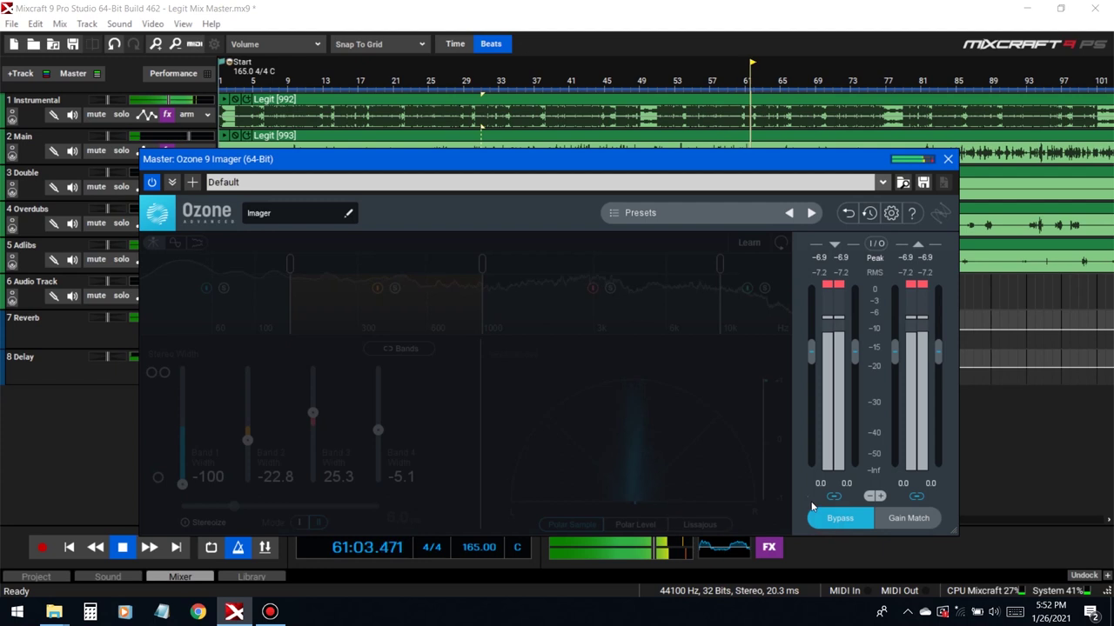
left_click(829, 522)
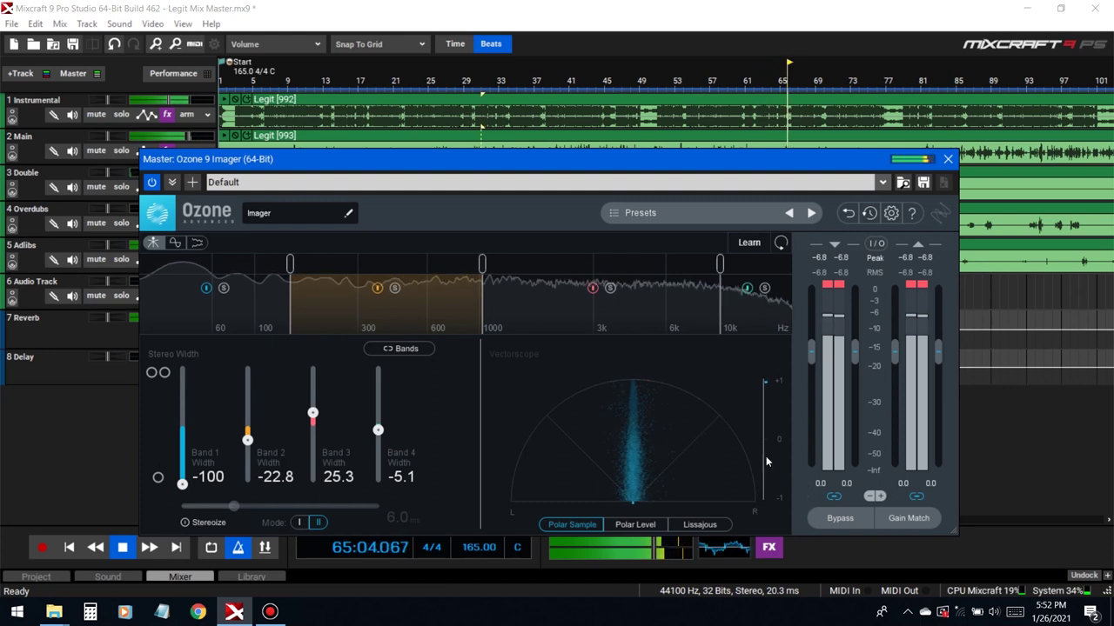
left_click(609, 288)
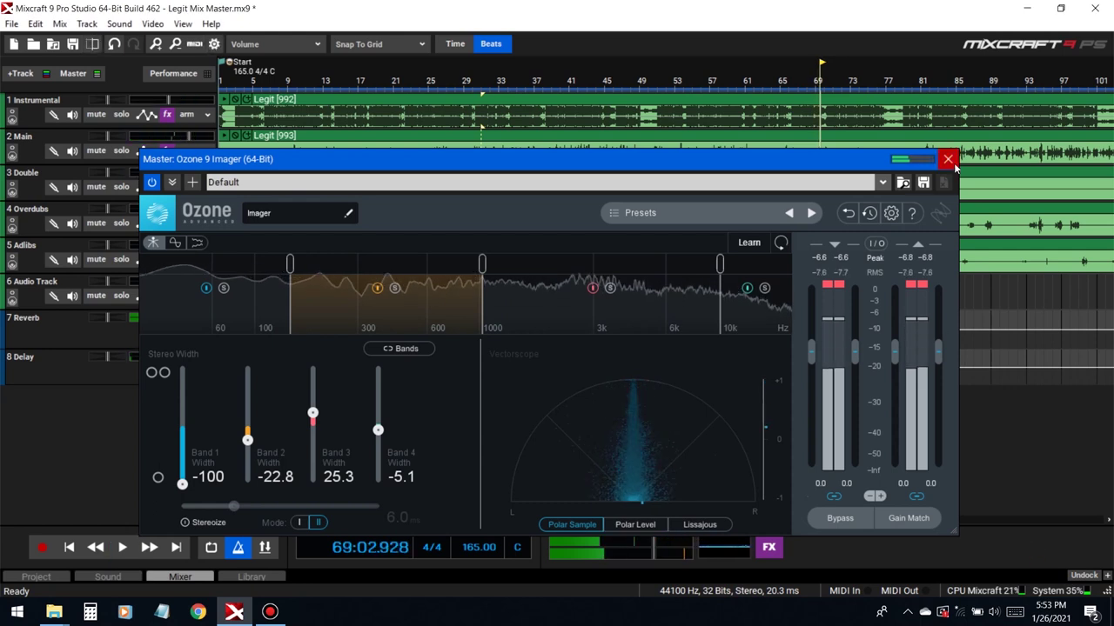
Close the imager window, add Ozone 9 Exciter to the master track's effects and move its window clear of the timeline
left_click(557, 573)
left_click(768, 547)
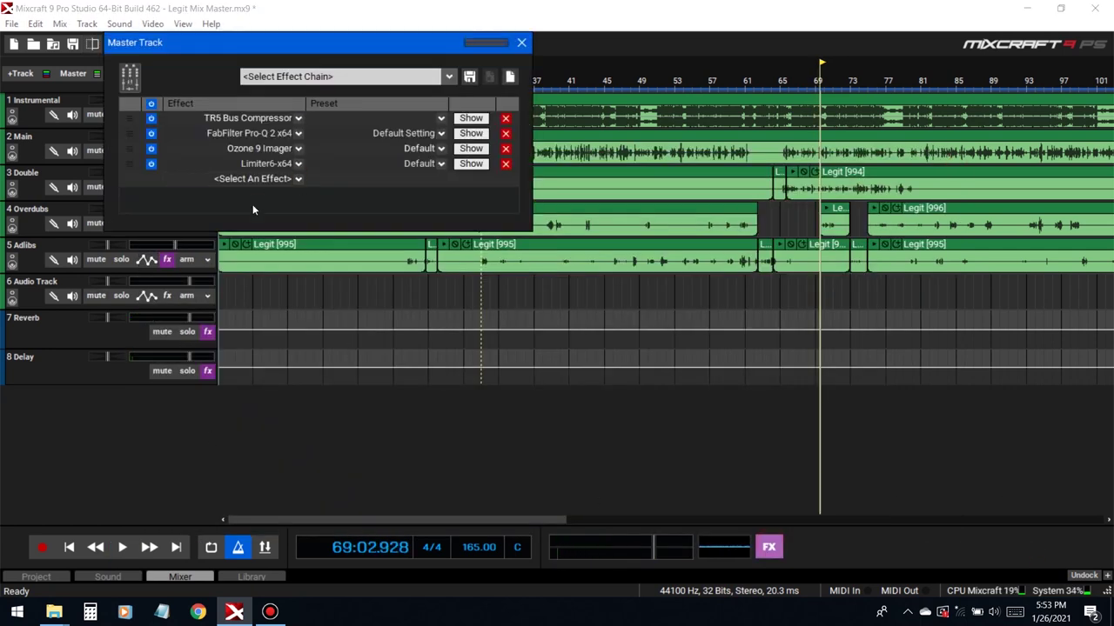
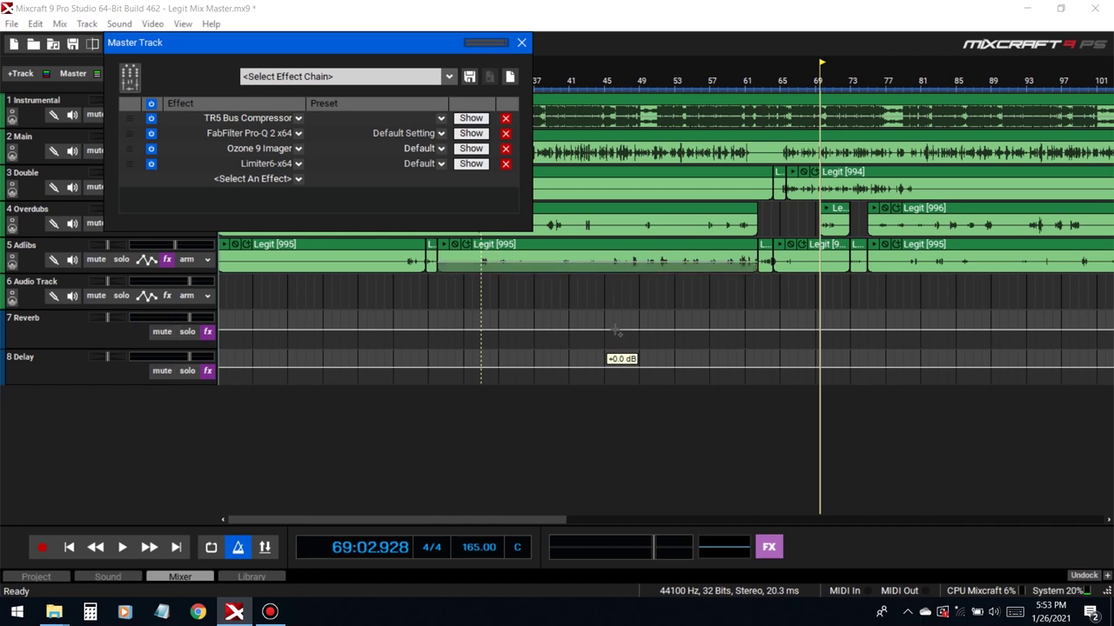
left_click(299, 179)
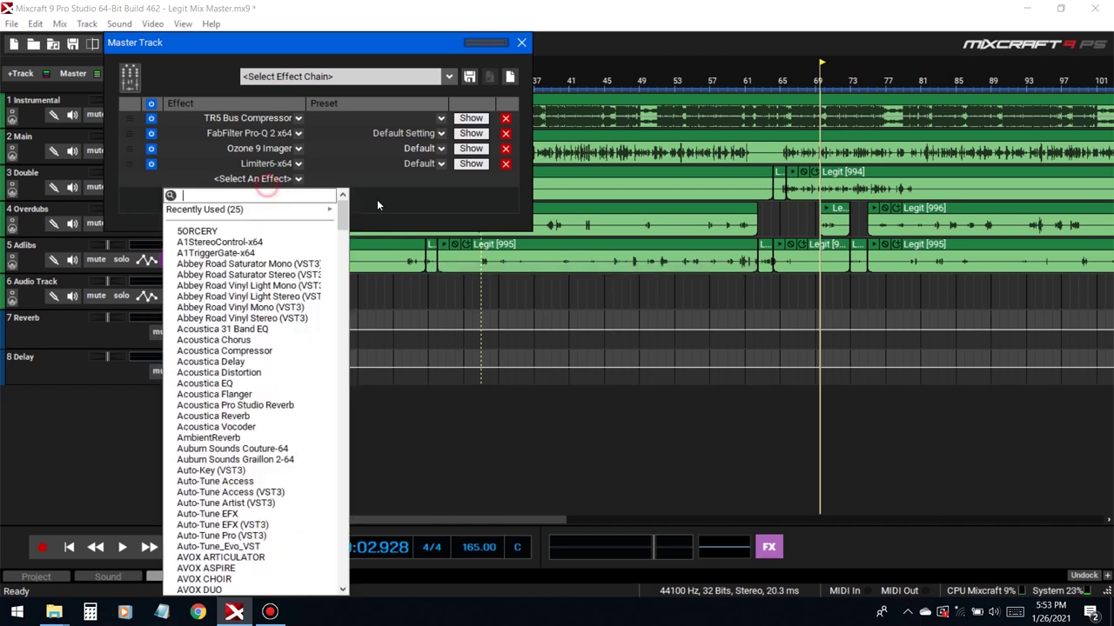
type("exc")
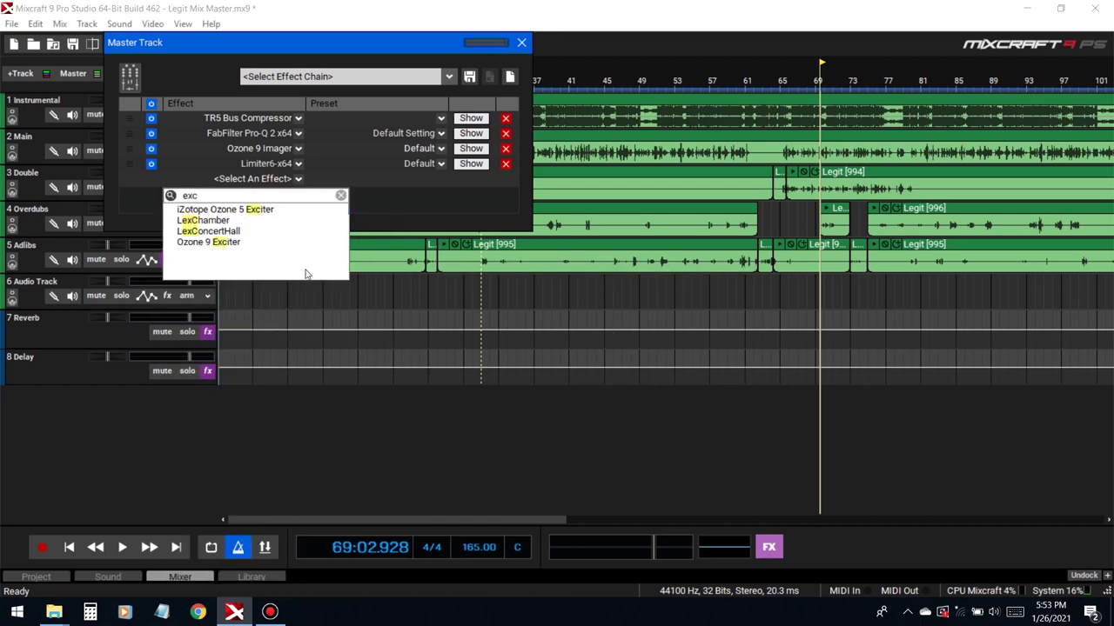
left_click(257, 243)
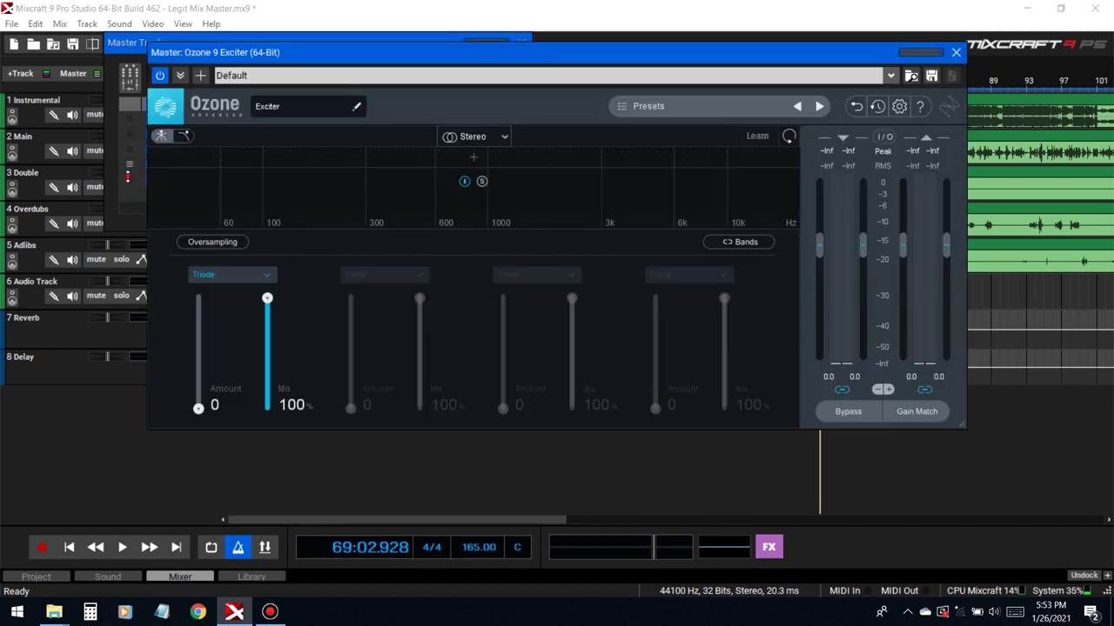
left_click_drag(711, 49, 752, 183)
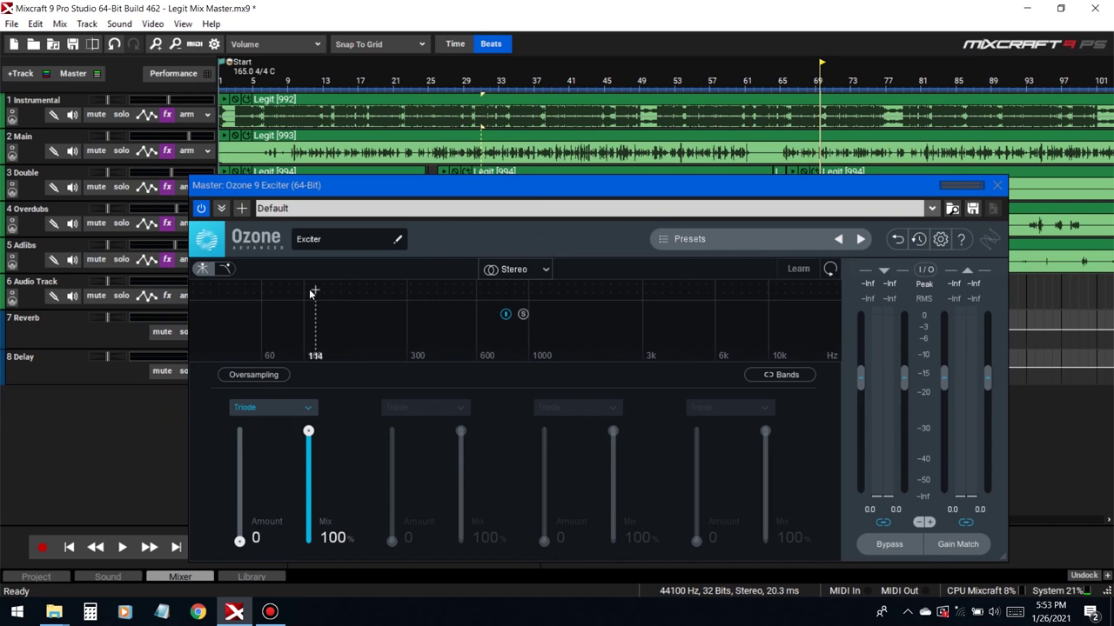
Split the exciter into four bands with crossovers at about 100 Hz, 1 kHz and just above 10 kHz
left_click(311, 292)
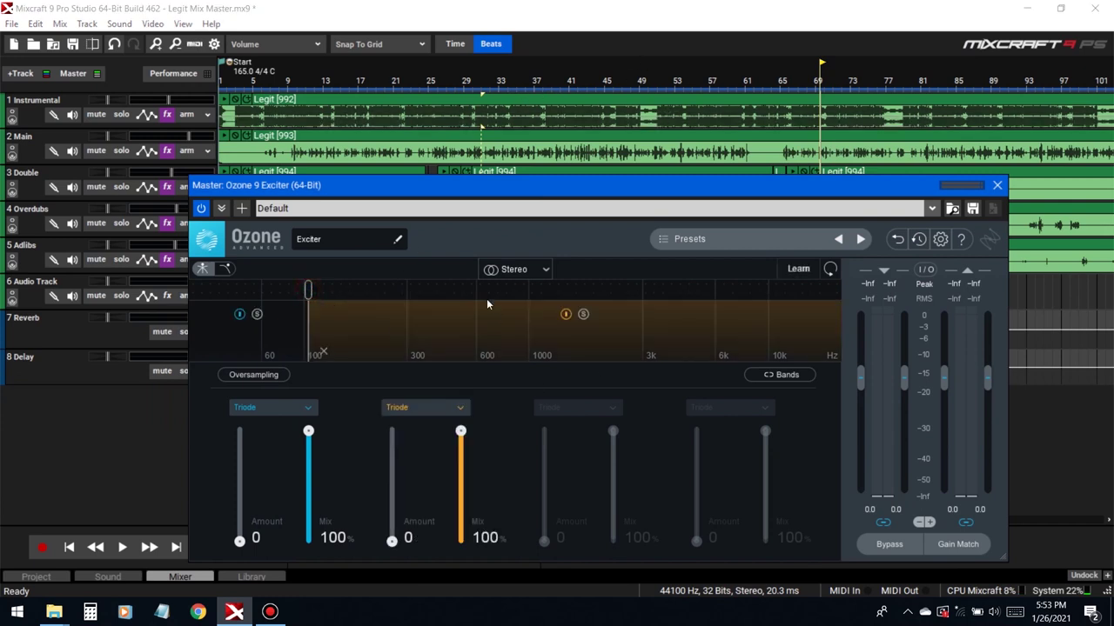
left_click(514, 293)
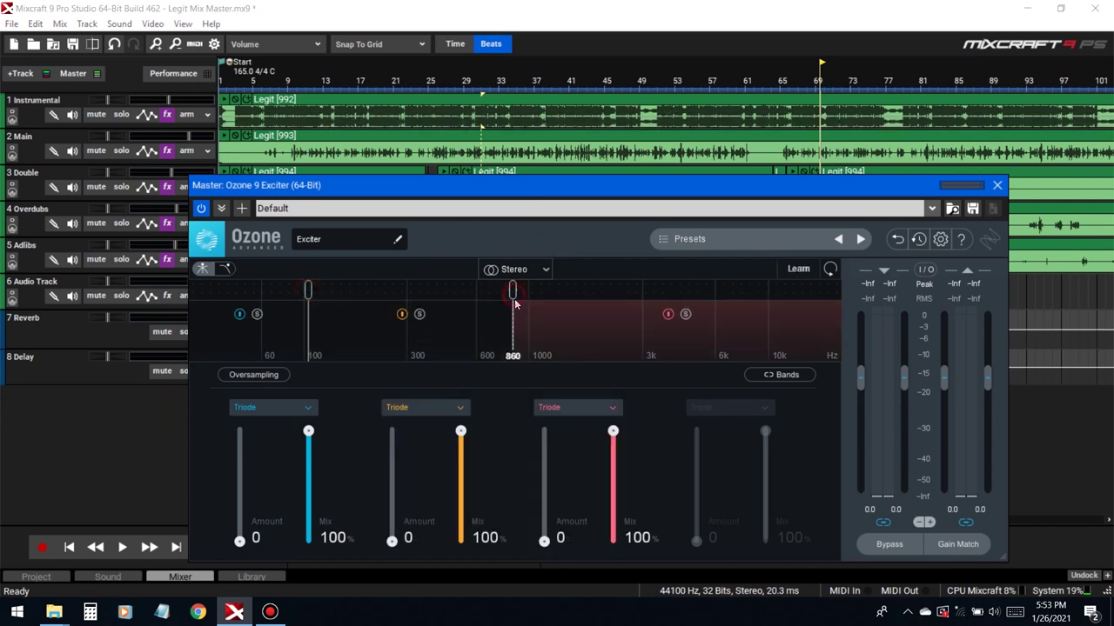
left_click_drag(520, 300, 533, 301)
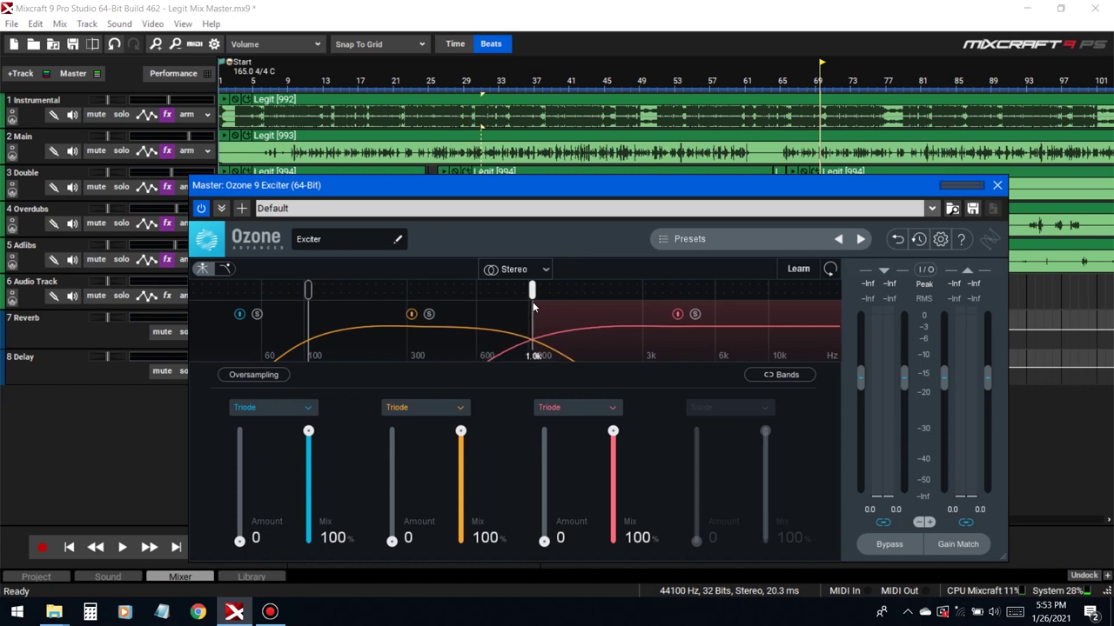
left_click(793, 293)
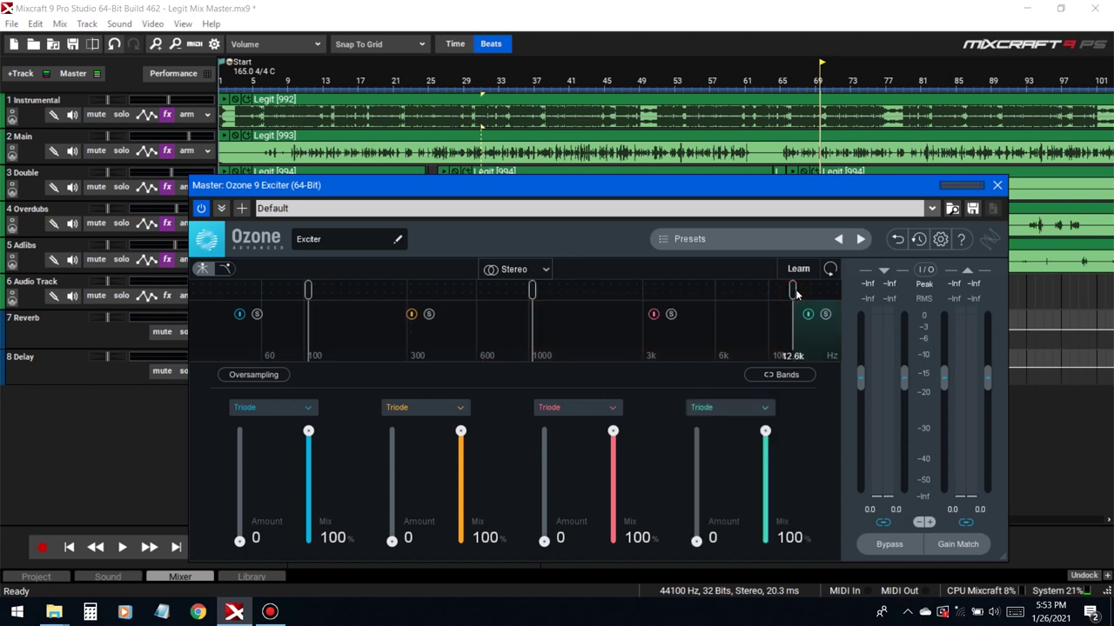
left_click_drag(778, 293, 774, 294)
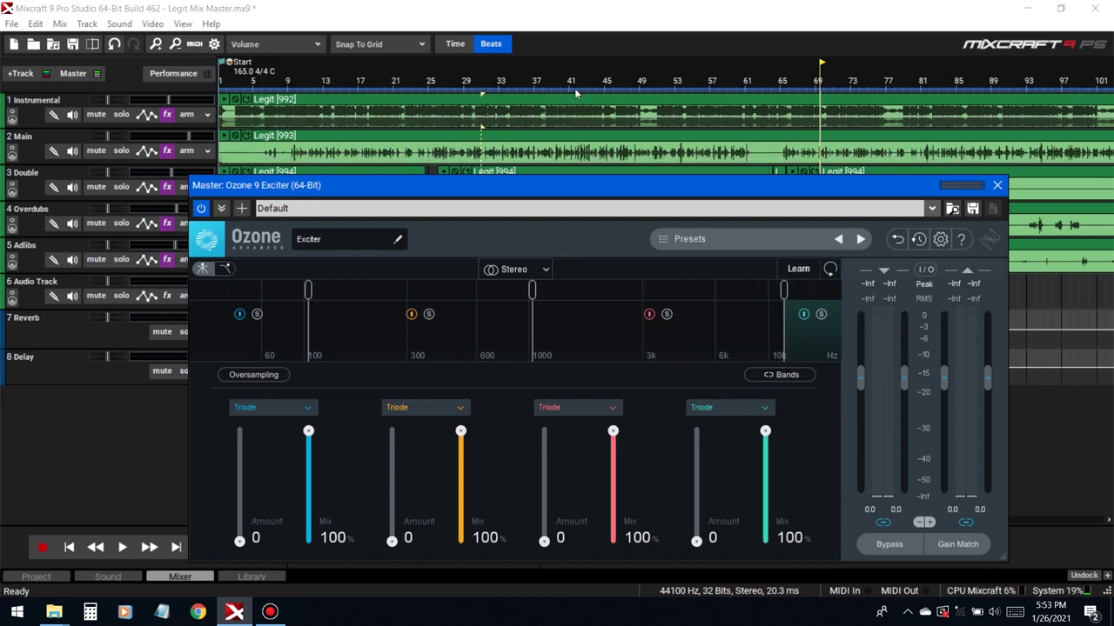
Playing from about bar 42 with the exciter's second band soloed, try Analog mode and return the band to Triode
key("space")
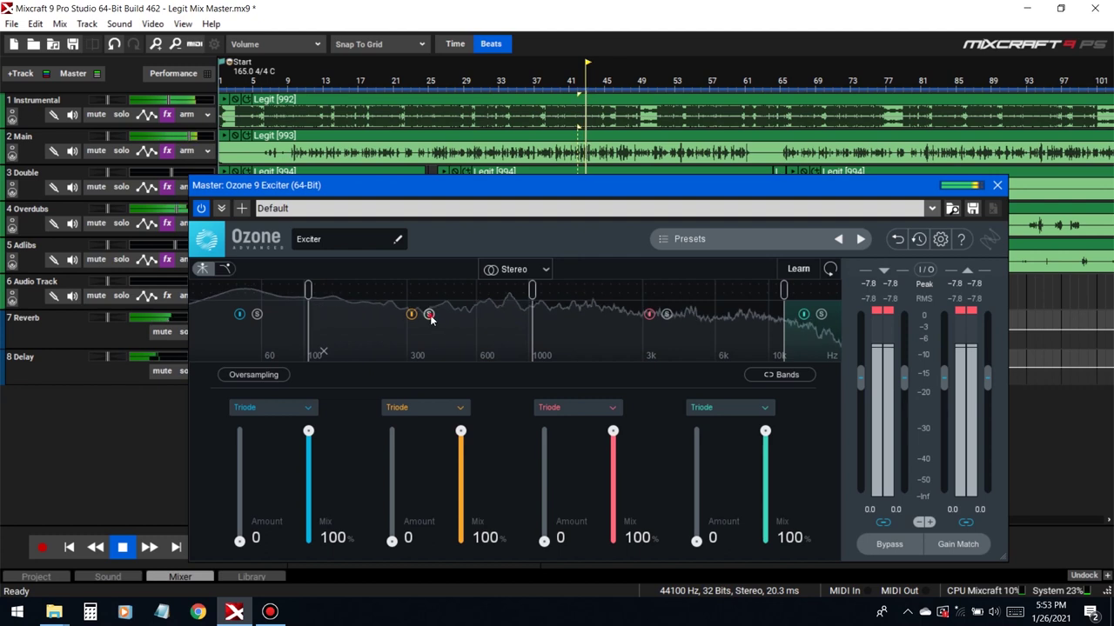
left_click(424, 408)
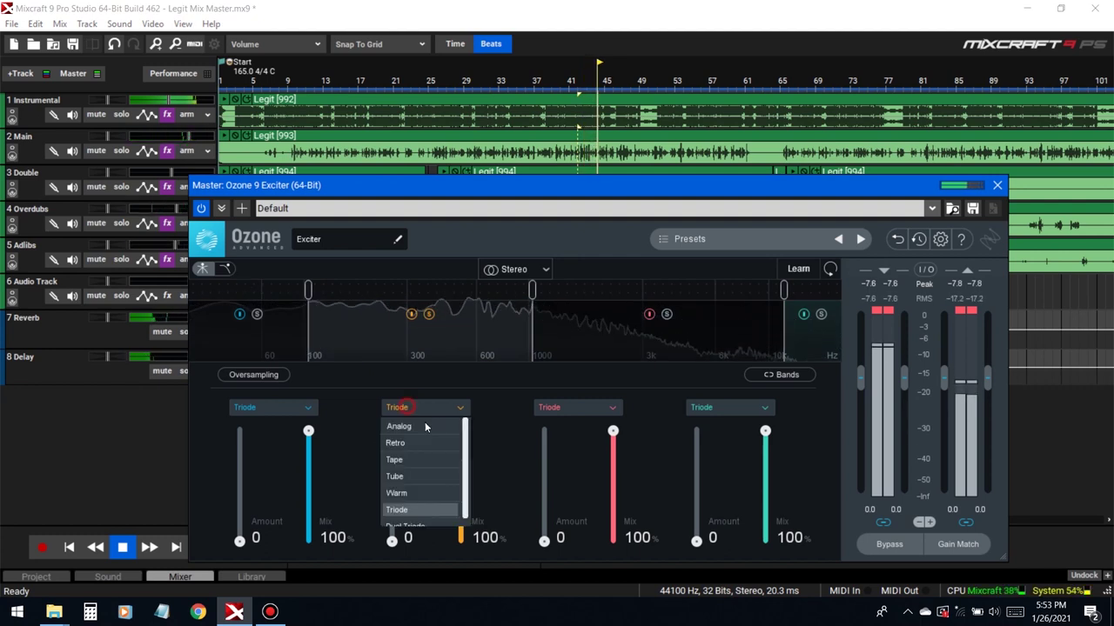
left_click(423, 426)
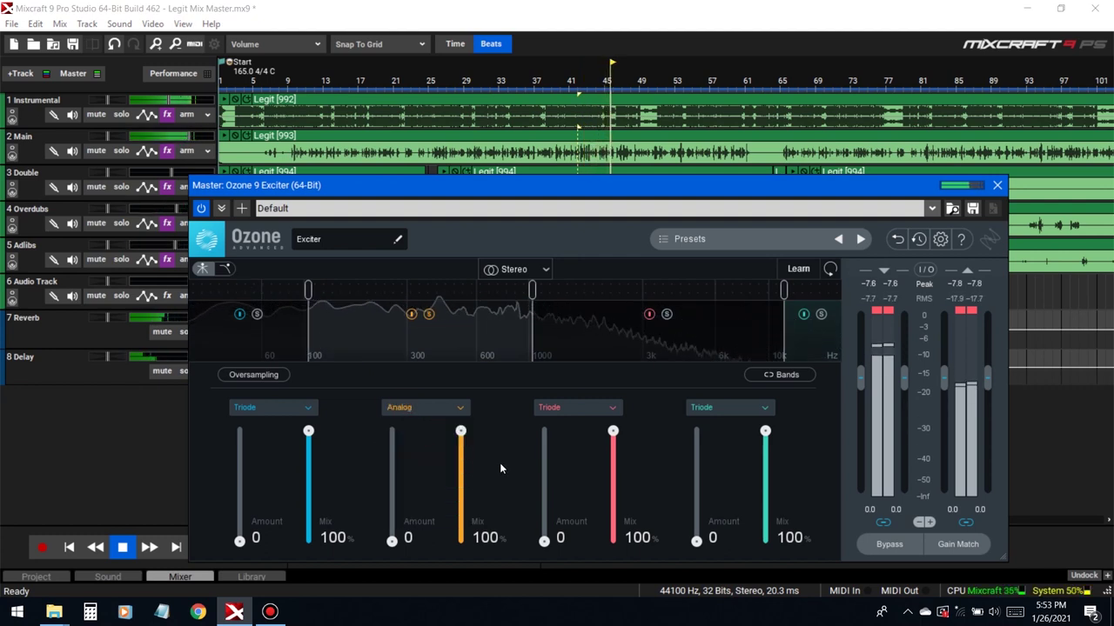
left_click(426, 407)
left_click(423, 511)
Raise the exciter's lowest crossover to roughly 150 Hz and set the second band's Amount to 5.9
left_click_drag(391, 541, 391, 496)
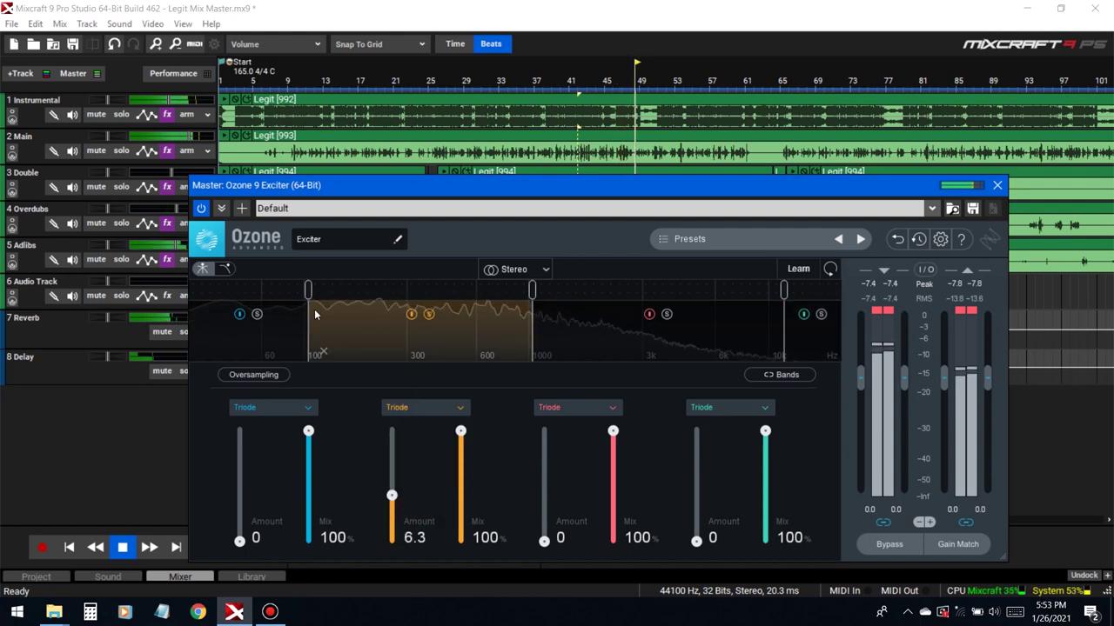
left_click_drag(309, 315, 339, 315)
left_click_drag(391, 495, 392, 498)
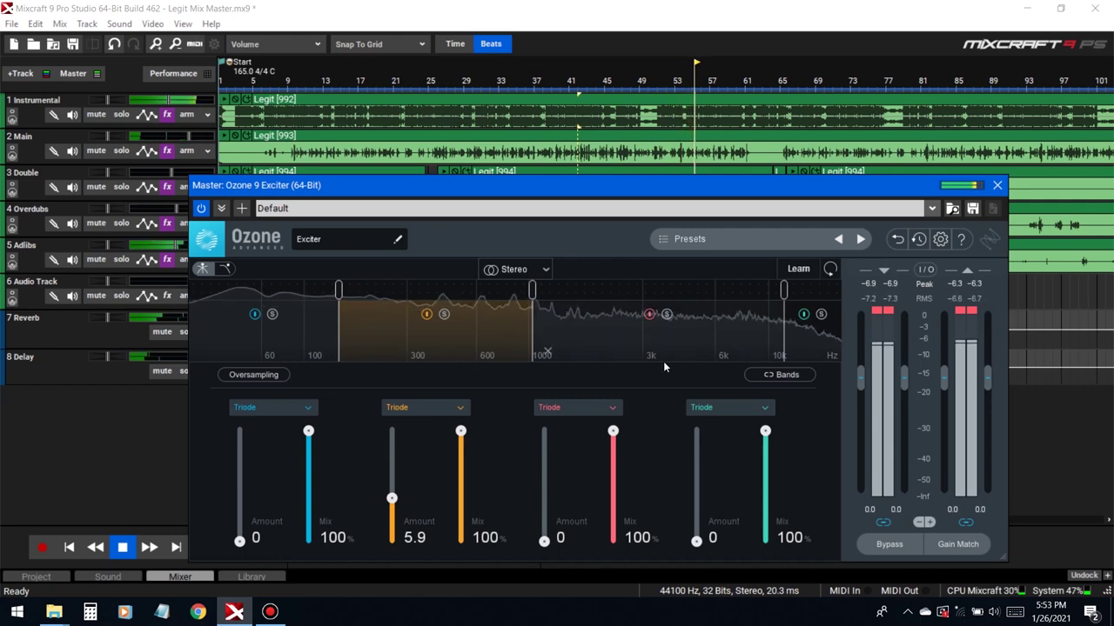
Set the exciter's third band to Warm mode with Amount 2.9 and Mix 29.4%
left_click_drag(544, 541, 544, 536)
left_click(568, 406)
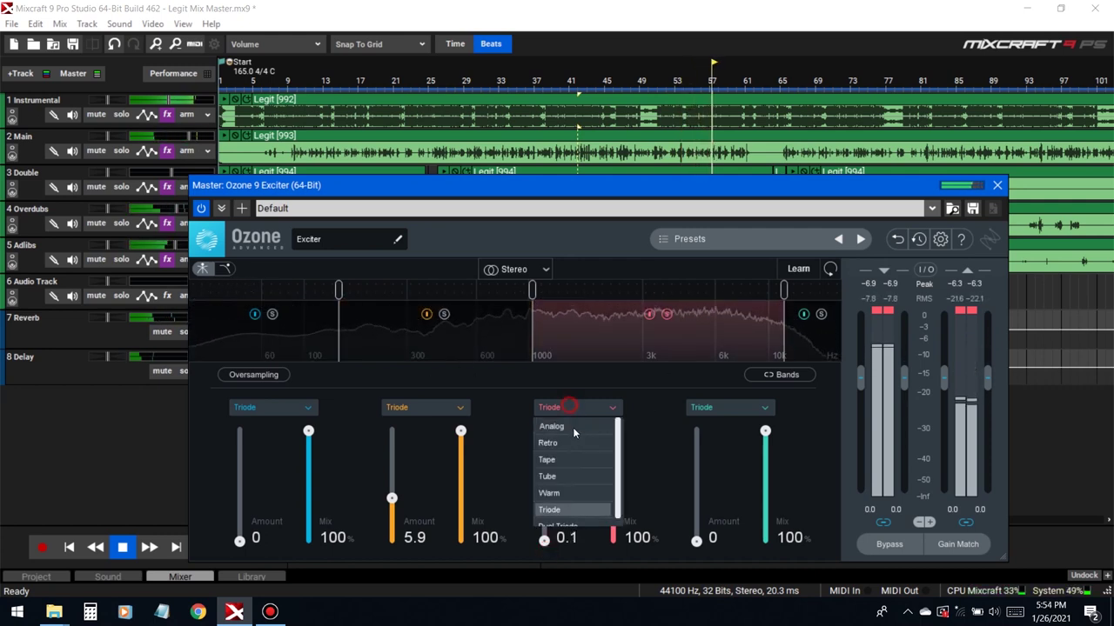
left_click(561, 494)
left_click_drag(544, 541, 545, 515)
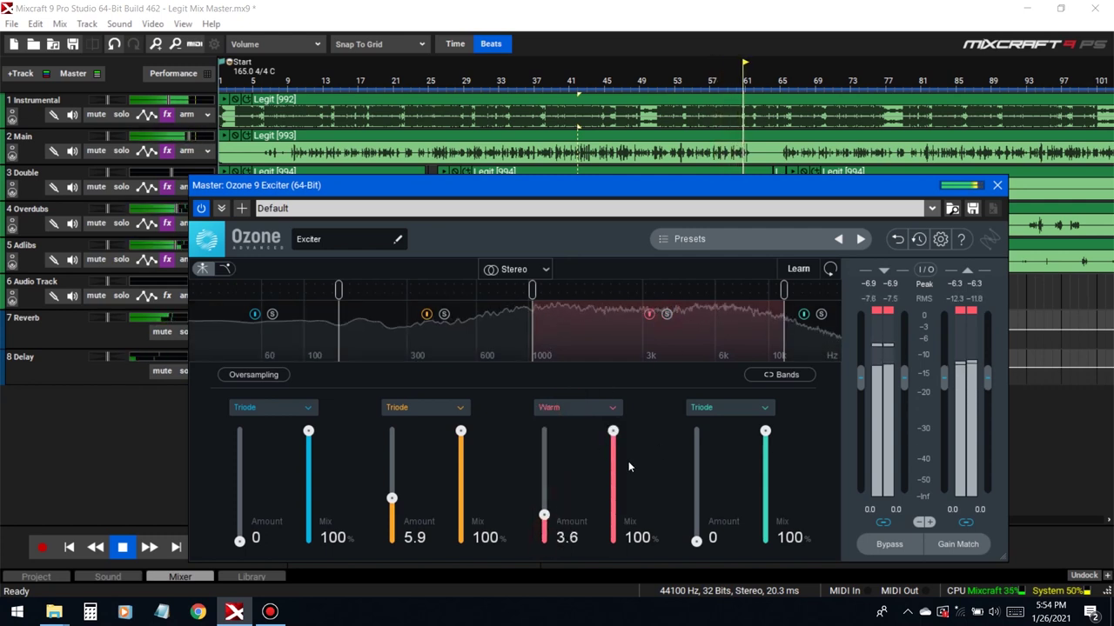
left_click_drag(544, 515, 545, 519)
left_click_drag(613, 431, 613, 509)
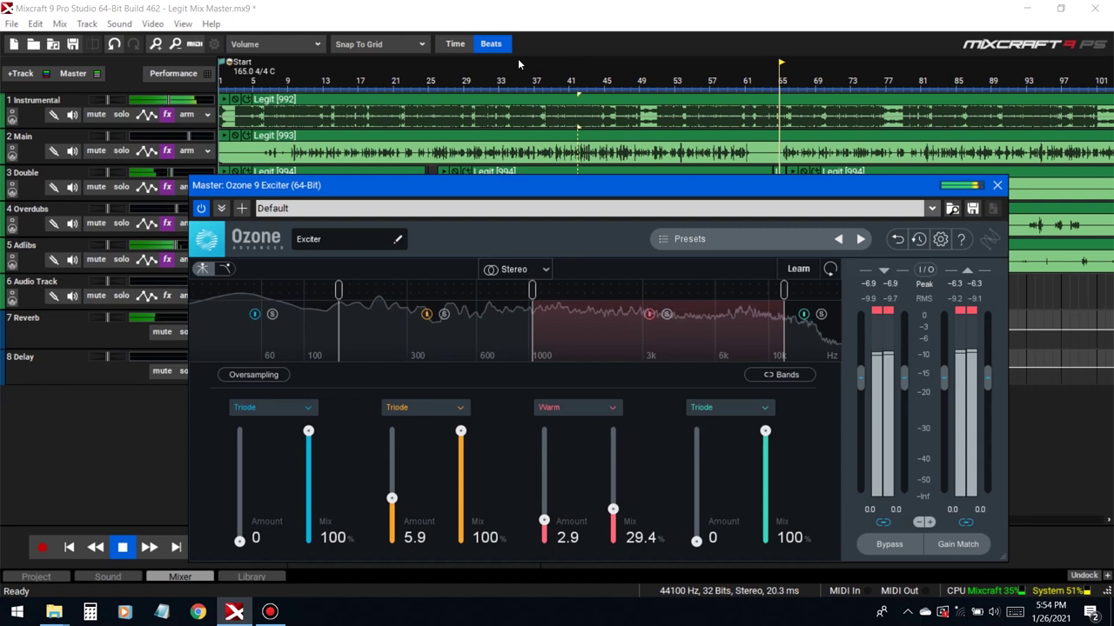
Play from about bar 35, audition the second band in solo and lower its Mix to 85%
left_click(522, 159)
left_click(445, 314)
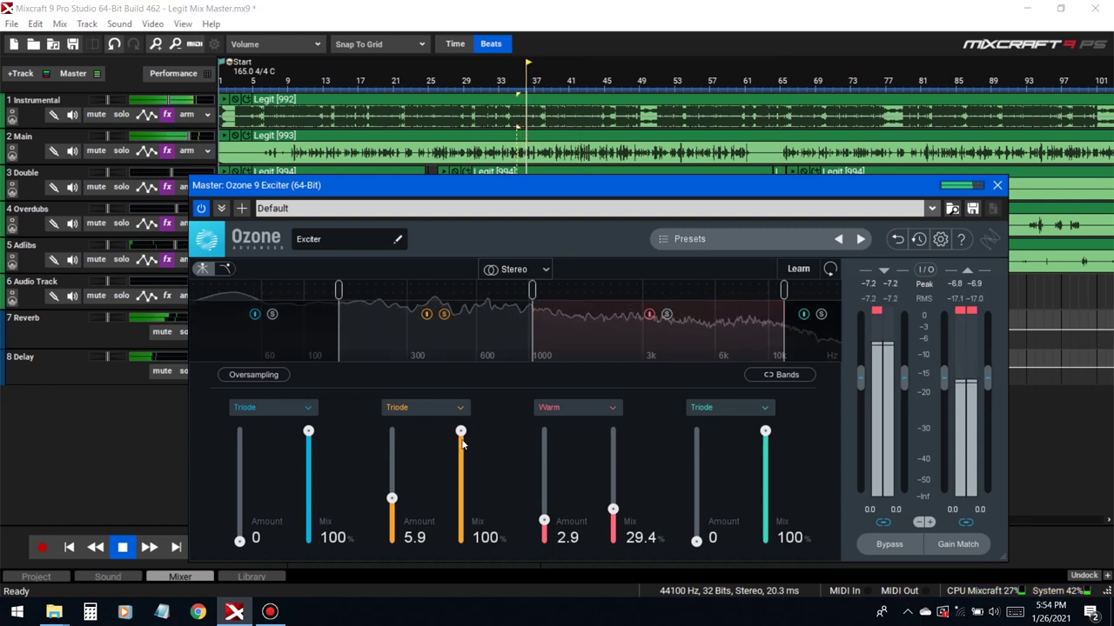
left_click_drag(461, 431, 468, 453)
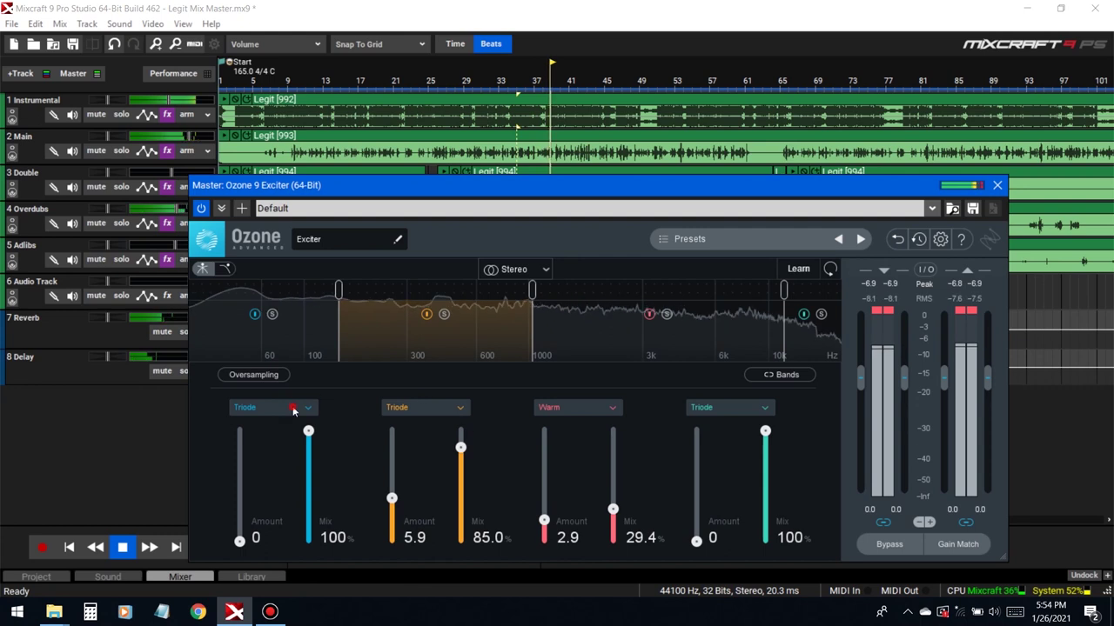
Switch the lowest band to Dual Triode with Amount 4.0 and Mix 77.8%, checking it in solo
left_click(293, 409)
left_click(267, 515)
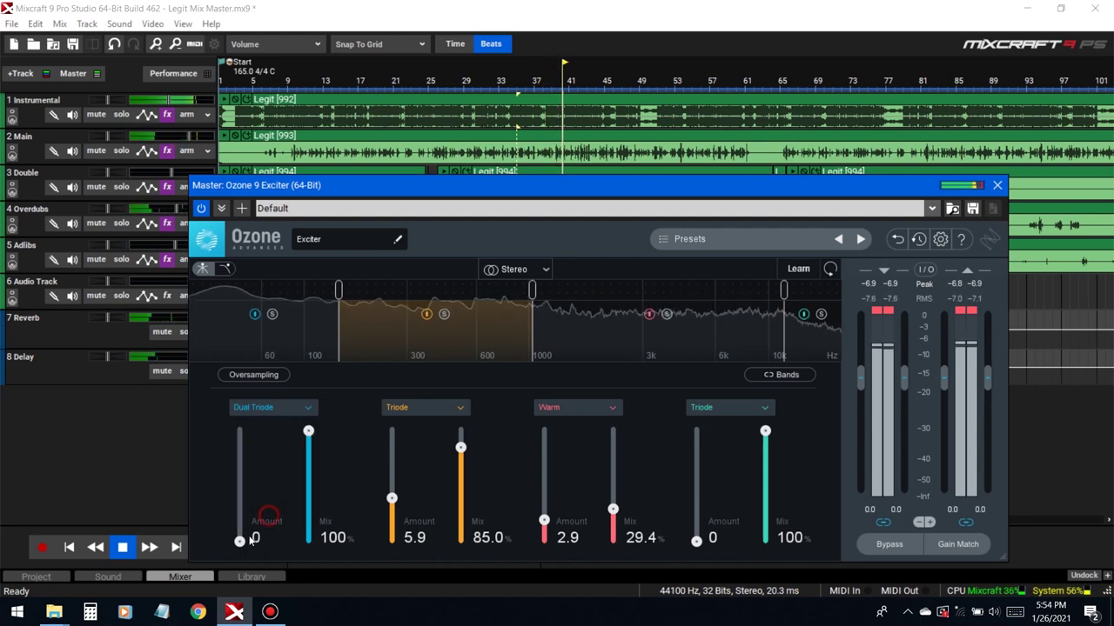
left_click_drag(241, 540, 251, 504)
left_click_drag(308, 431, 312, 456)
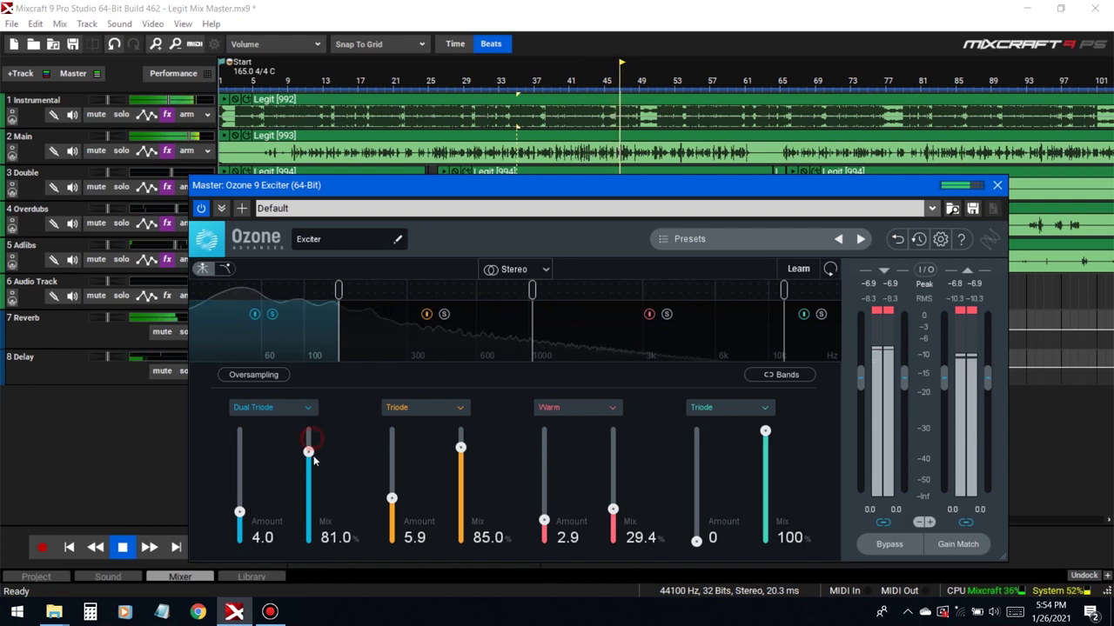
left_click(273, 316)
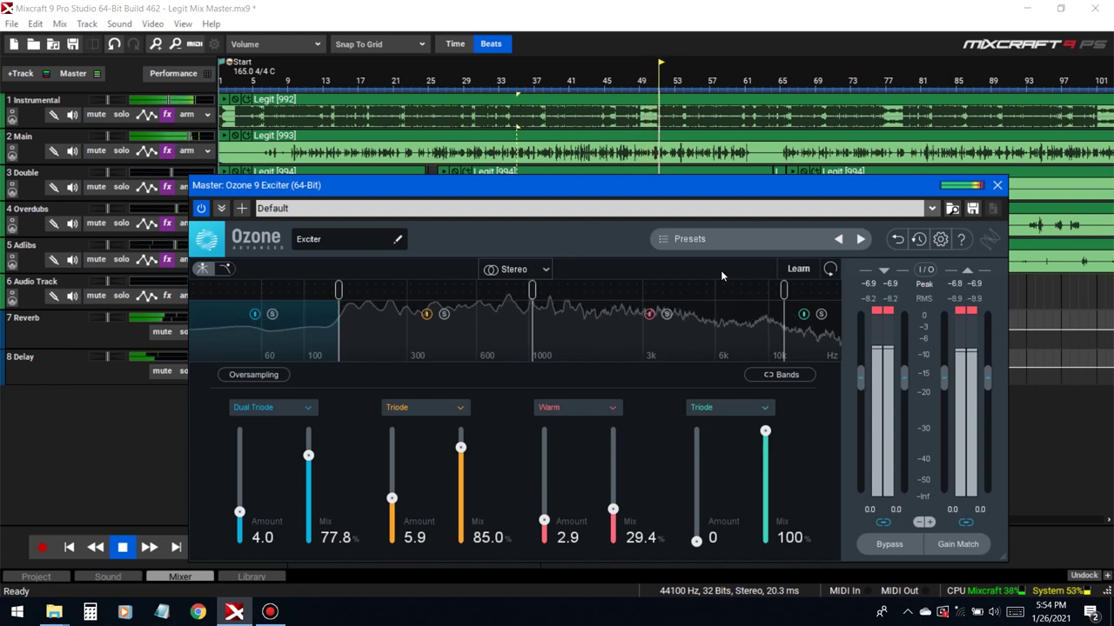
Audition the third band in solo and remove the top crossover so its range extends to the highs
left_click(666, 314)
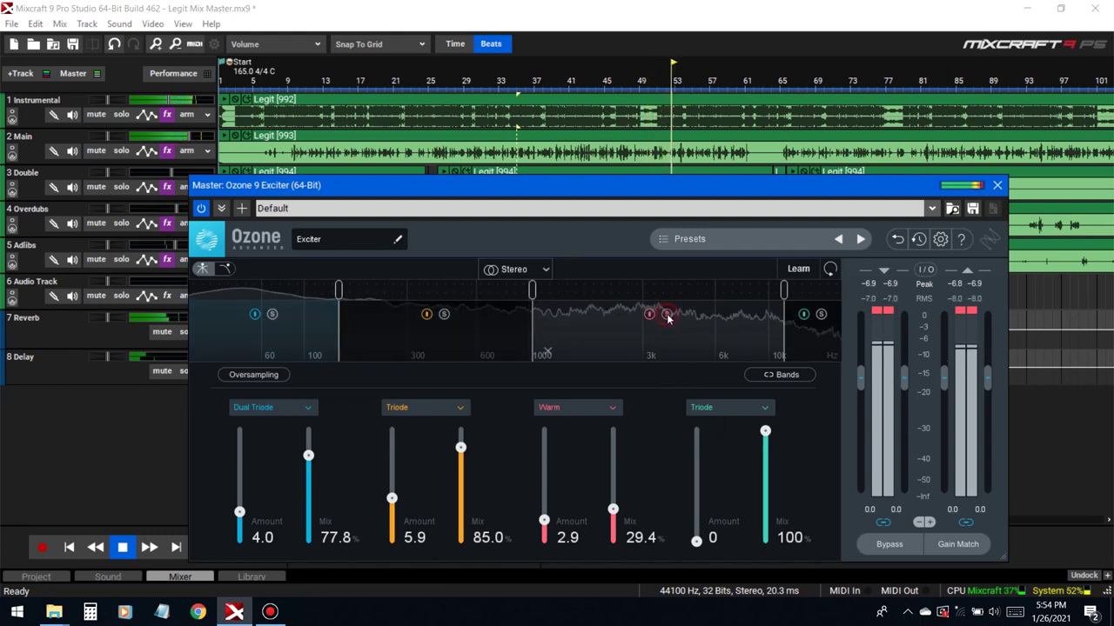
left_click(783, 352)
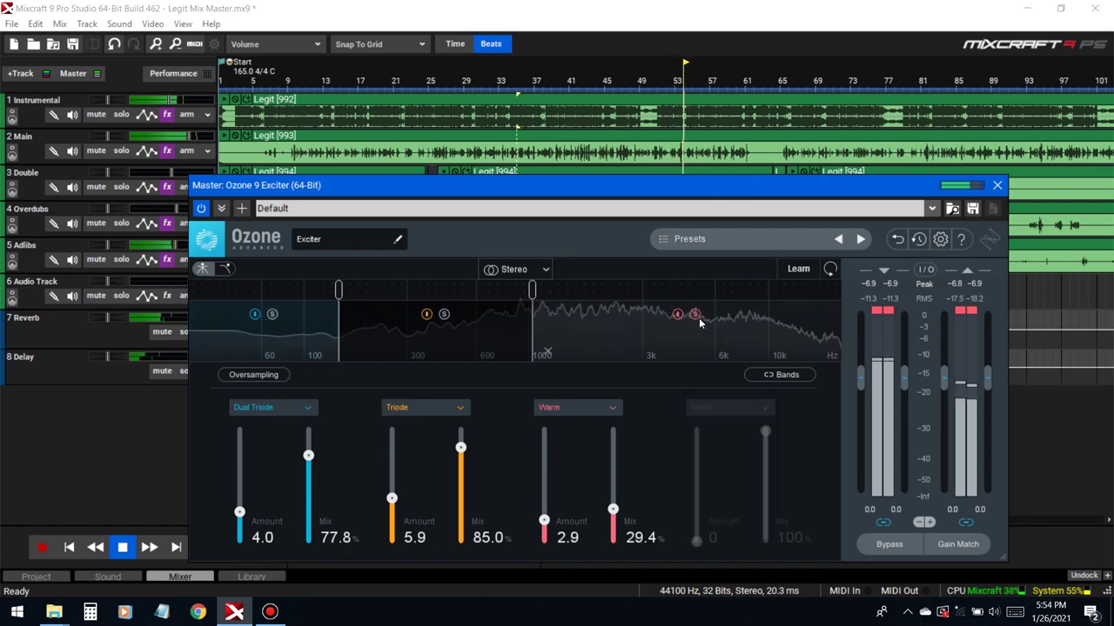
left_click(695, 315)
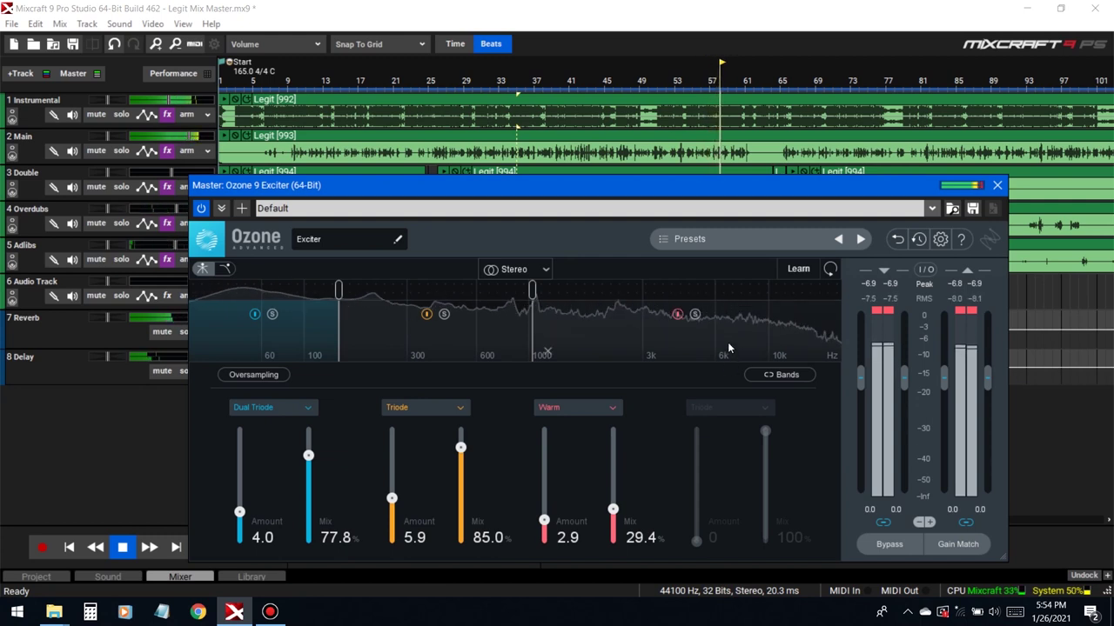
Reset the exciter, stop playback and split it into four bands at about 180 Hz, 1 kHz and just above 10 kHz
left_click(830, 270)
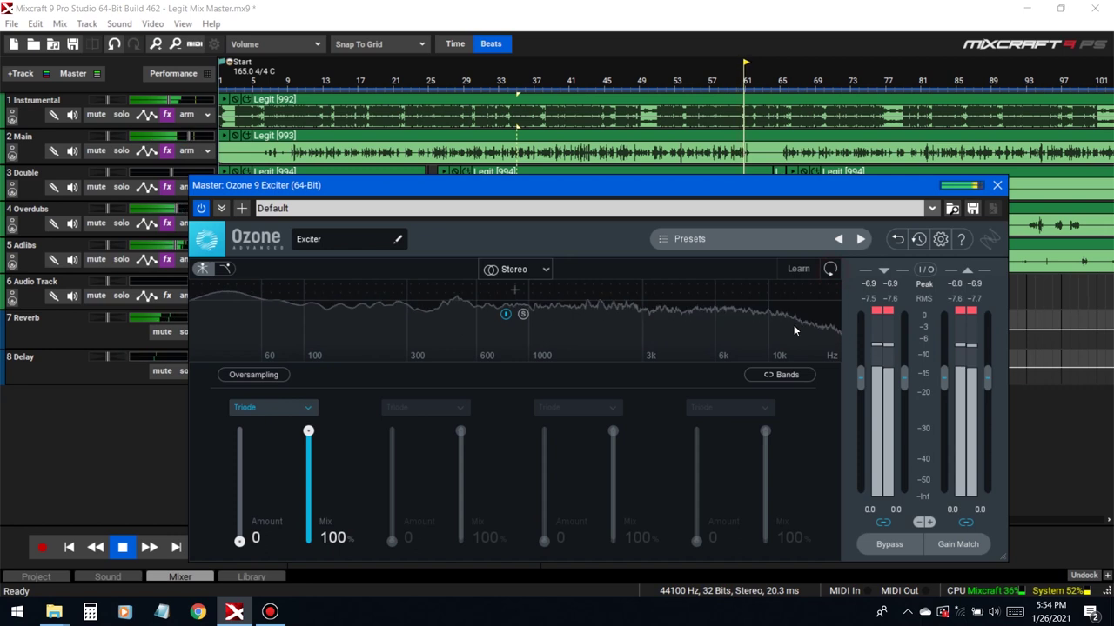
key("space")
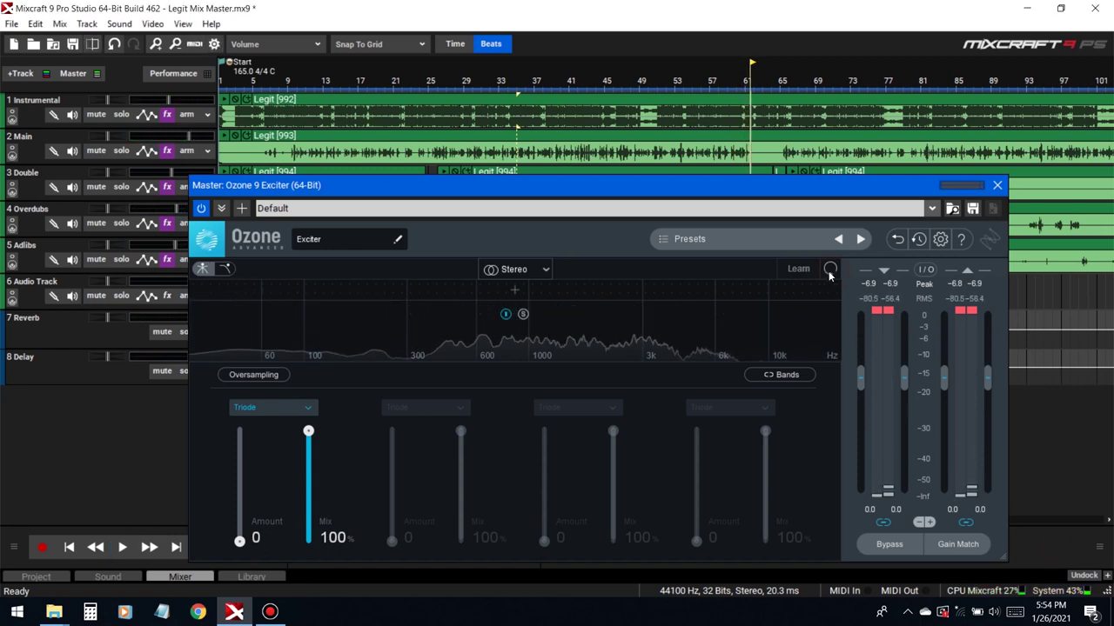
left_click(397, 292)
left_click_drag(398, 292, 363, 302)
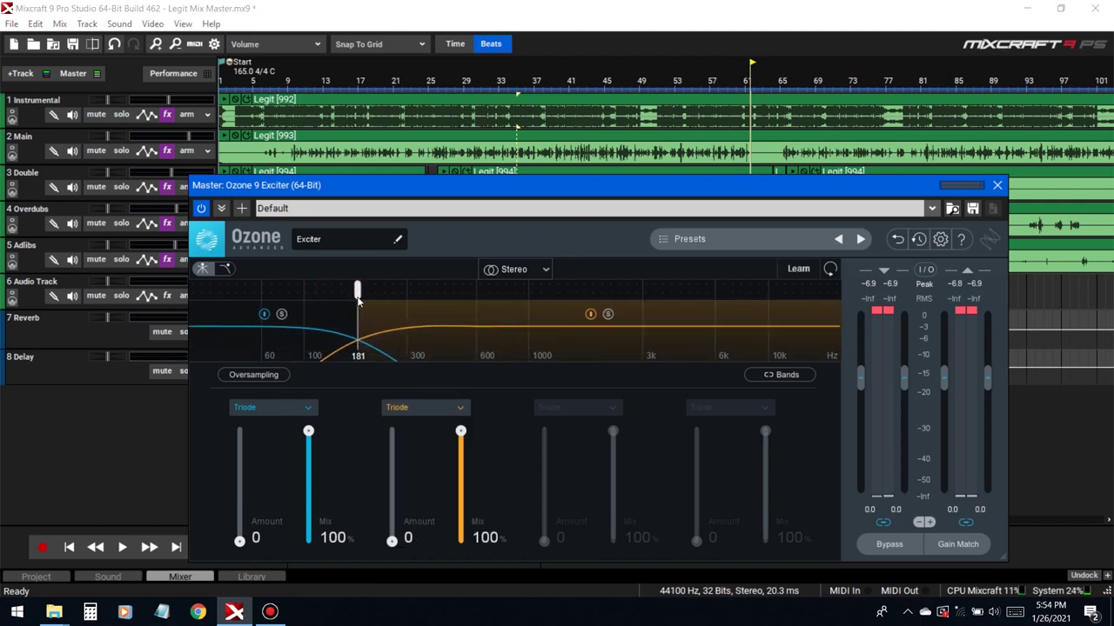
left_click(554, 291)
left_click_drag(553, 291, 534, 298)
left_click(785, 289)
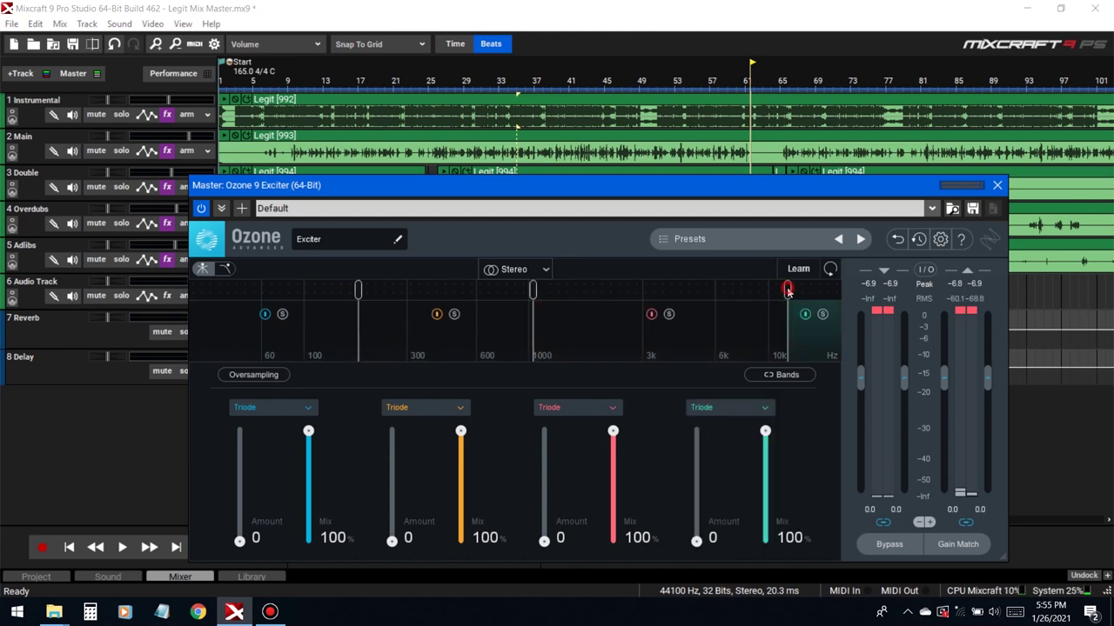
Set the second band to Triode with Amount 4.6 and replay from about bar 35 with that band soloed
left_click(565, 407)
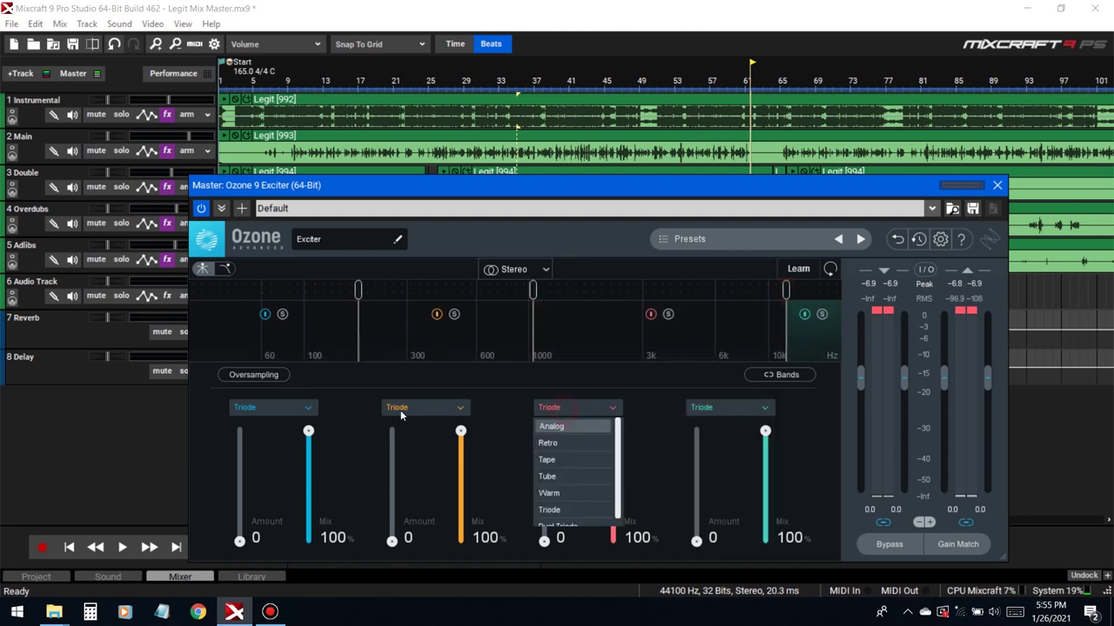
left_click(397, 407)
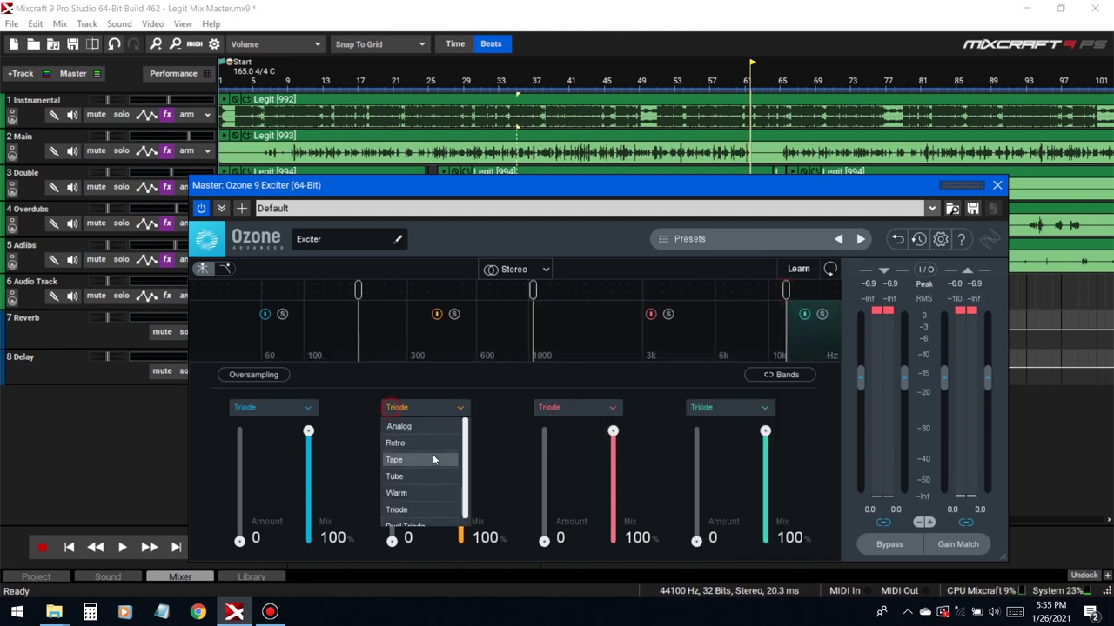
left_click(414, 510)
left_click_drag(392, 539, 392, 507)
key("space")
key("space")
Refine the second band to span about 158 Hz to just above 1 kHz, with Amount 5.5 and Mix 85%
left_click_drag(357, 290, 352, 290)
left_click_drag(533, 300, 537, 300)
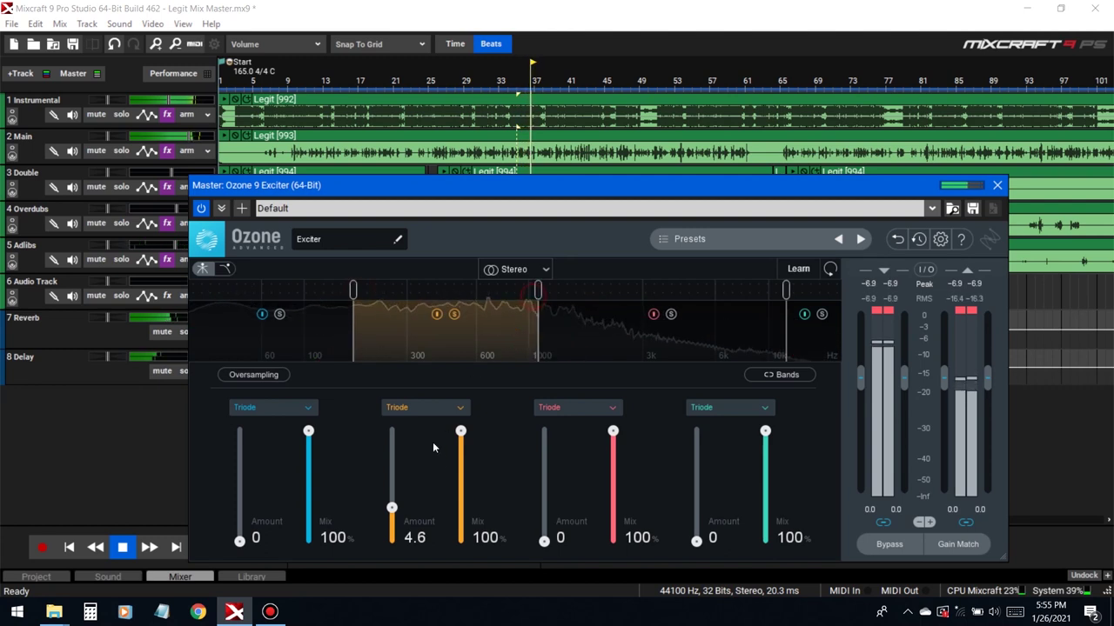
left_click_drag(392, 507, 391, 502)
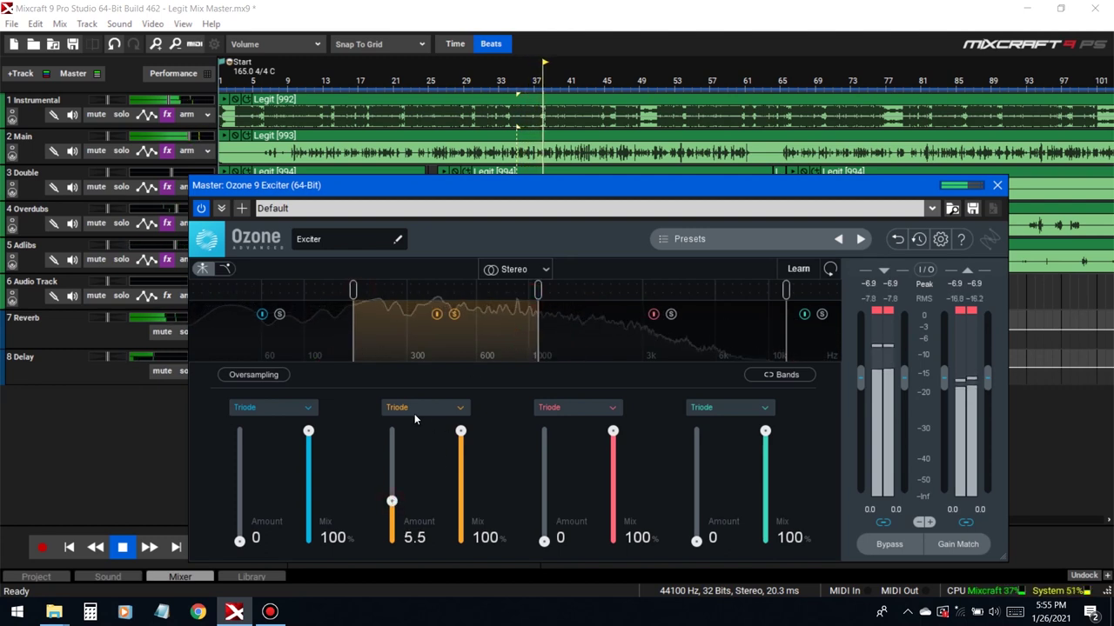
left_click(415, 409)
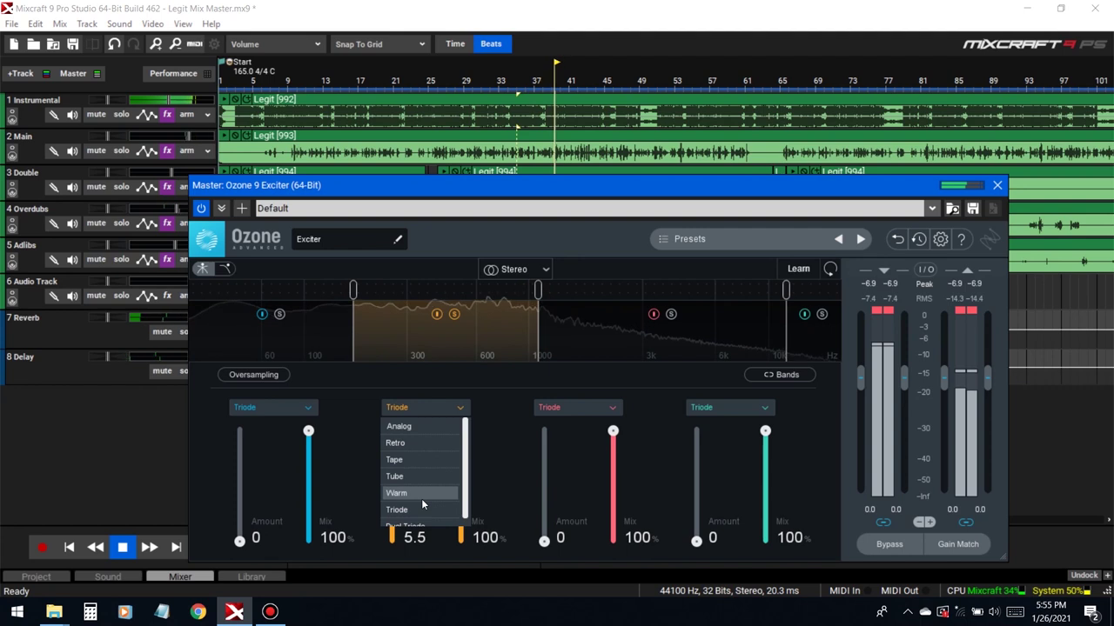
left_click(515, 455)
mouse_move(460, 431)
left_mouse_down()
mouse_move(460, 469)
mouse_move(462, 434)
left_mouse_up()
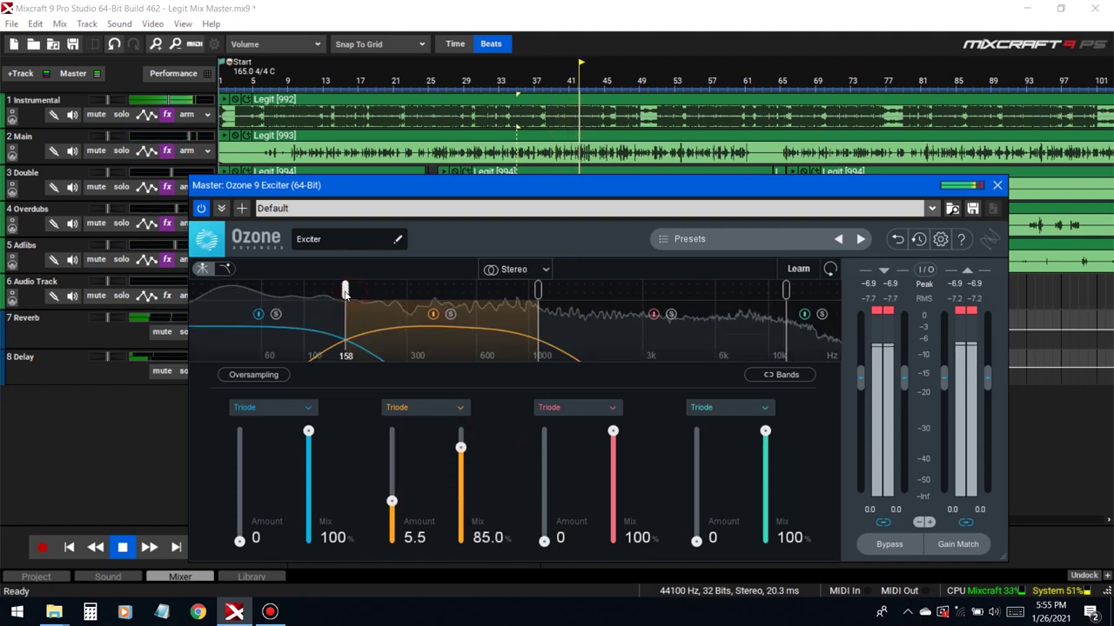
Switch the exciter's lowest band to Dual Triode mode and set its Amount to 4.2
left_click(270, 409)
left_click(252, 519)
left_click_drag(240, 539, 240, 513)
Set the exciter's third band to Warm mode with Amount 2.7 and Mix 62.1%
left_click(575, 407)
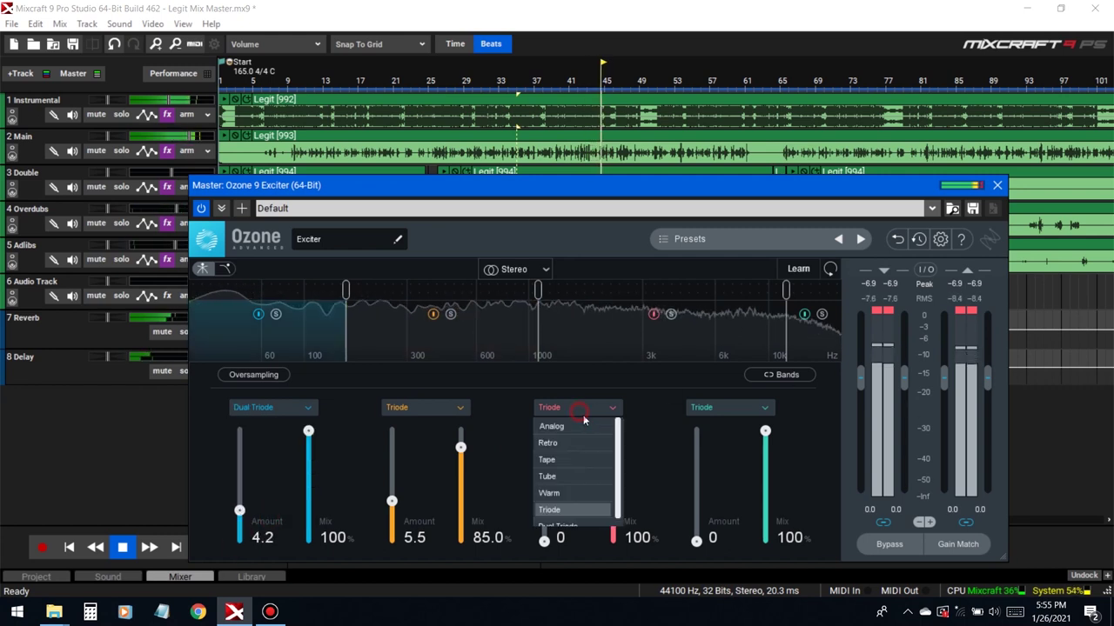
left_click(567, 493)
left_click_drag(544, 539, 545, 521)
left_click_drag(612, 433, 613, 474)
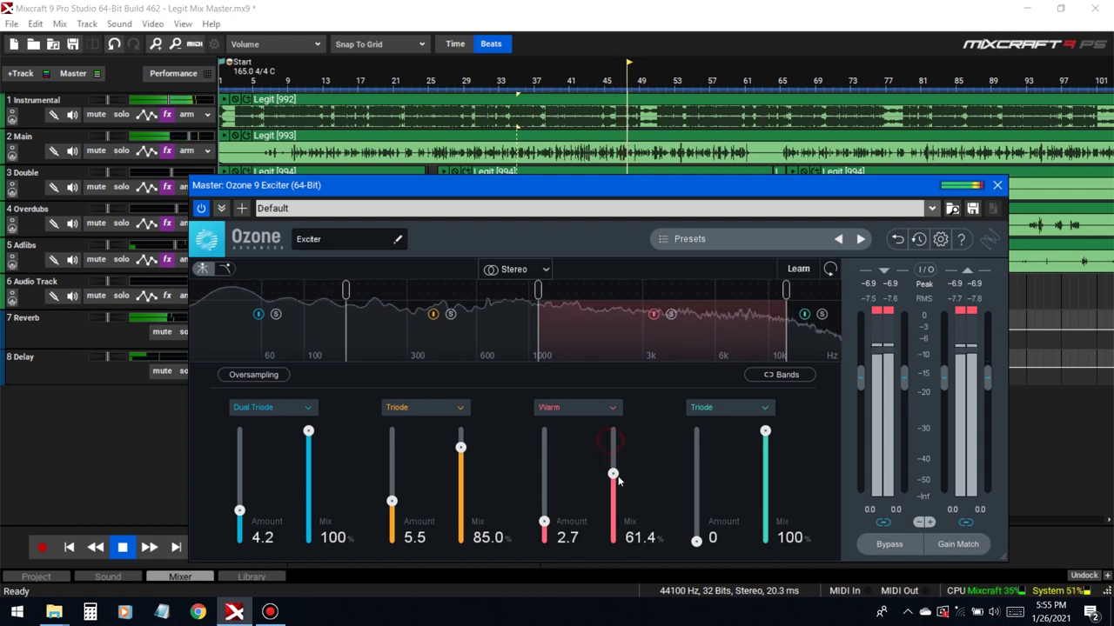
Briefly solo the second band to check it, and lower the lowest crossover to slightly below 150 Hz
left_click(451, 315)
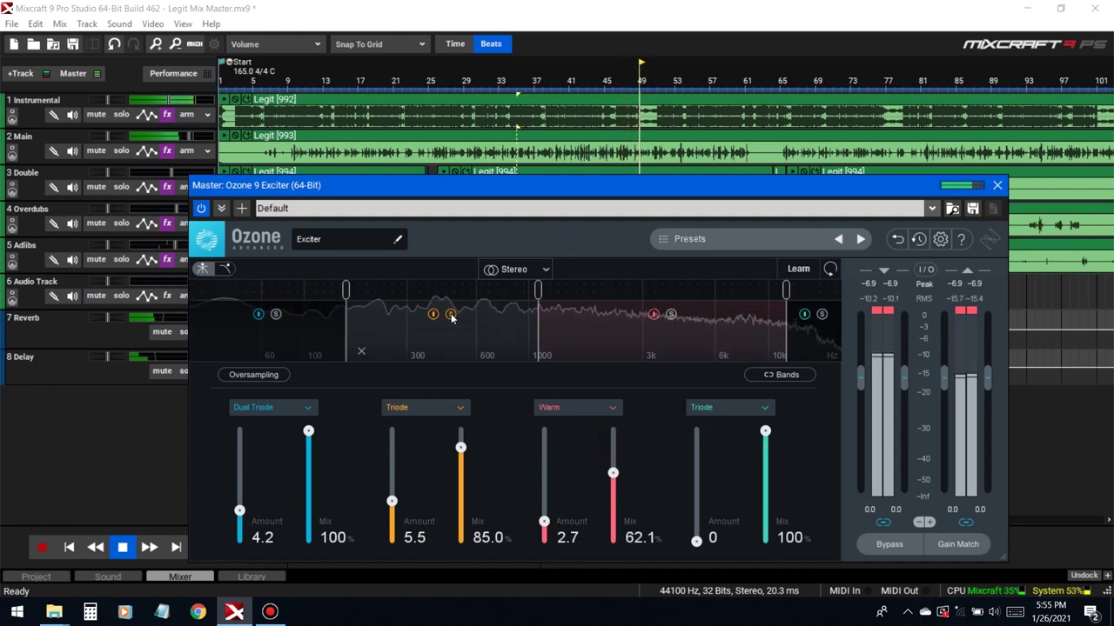
left_click(451, 315)
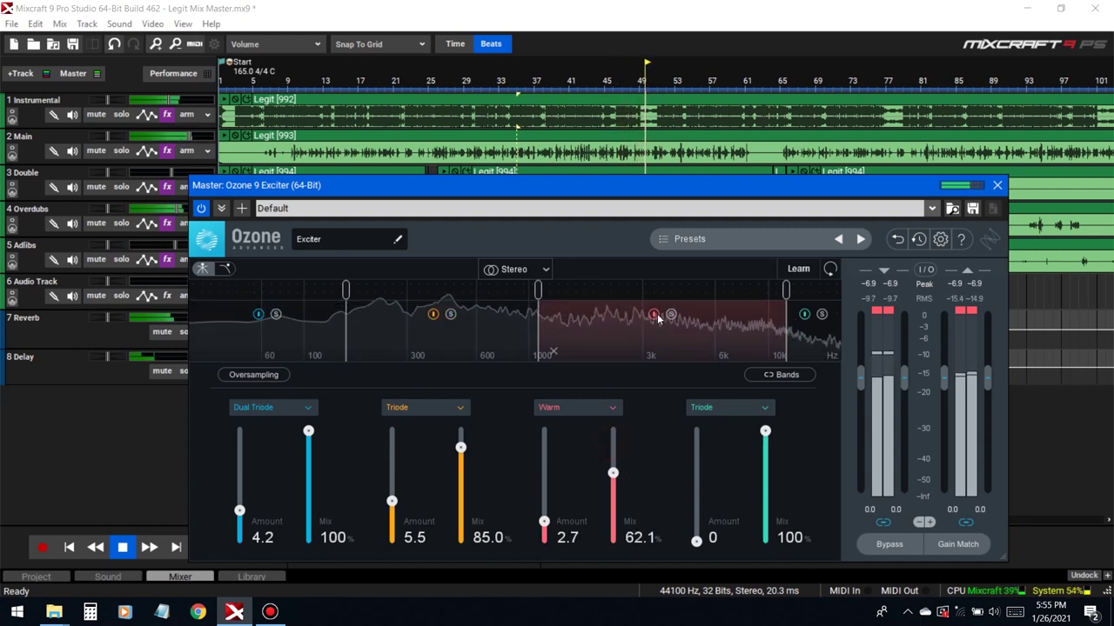
left_click(324, 313)
mouse_move(345, 290)
left_mouse_down()
mouse_move(331, 293)
mouse_move(338, 300)
left_mouse_up()
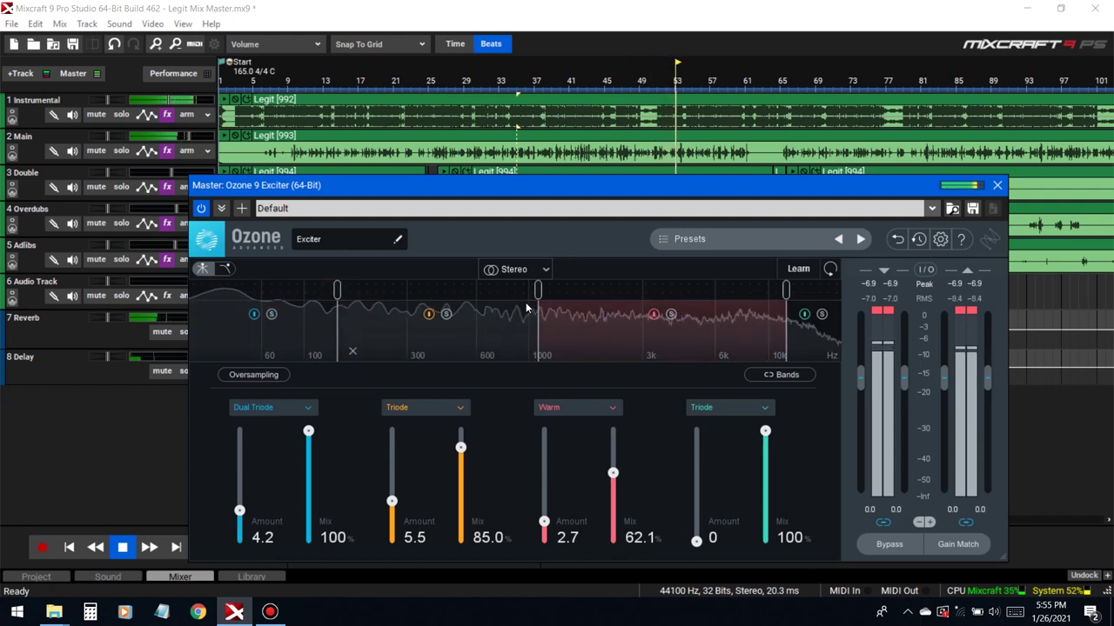
Compare the sound with the exciter bypassed and re-enabled, then close its window and save the project
left_click(884, 545)
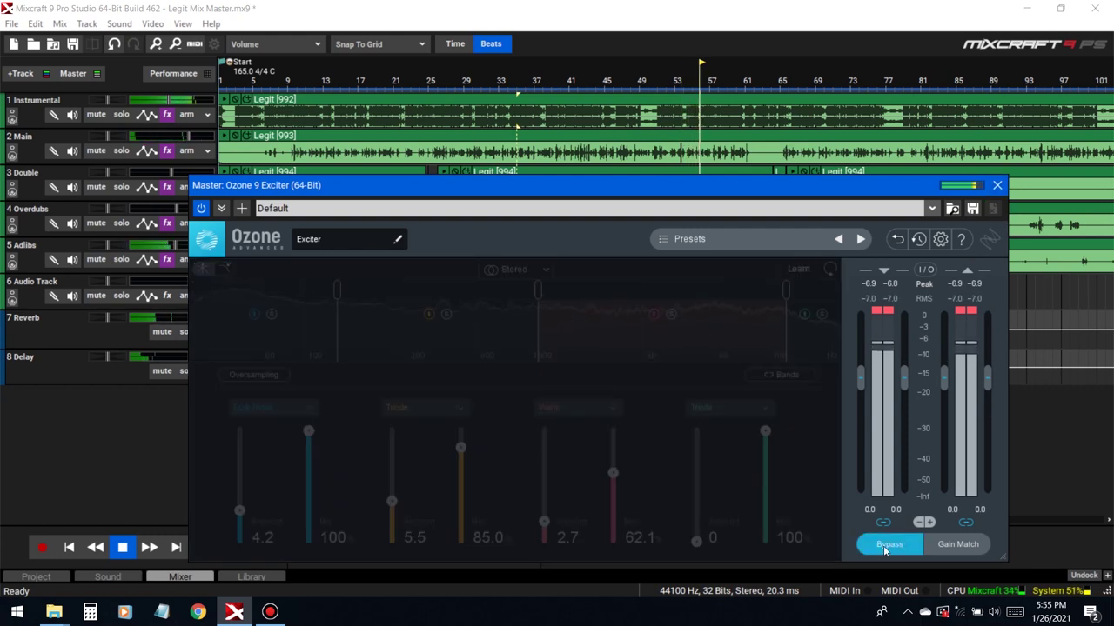
left_click(885, 546)
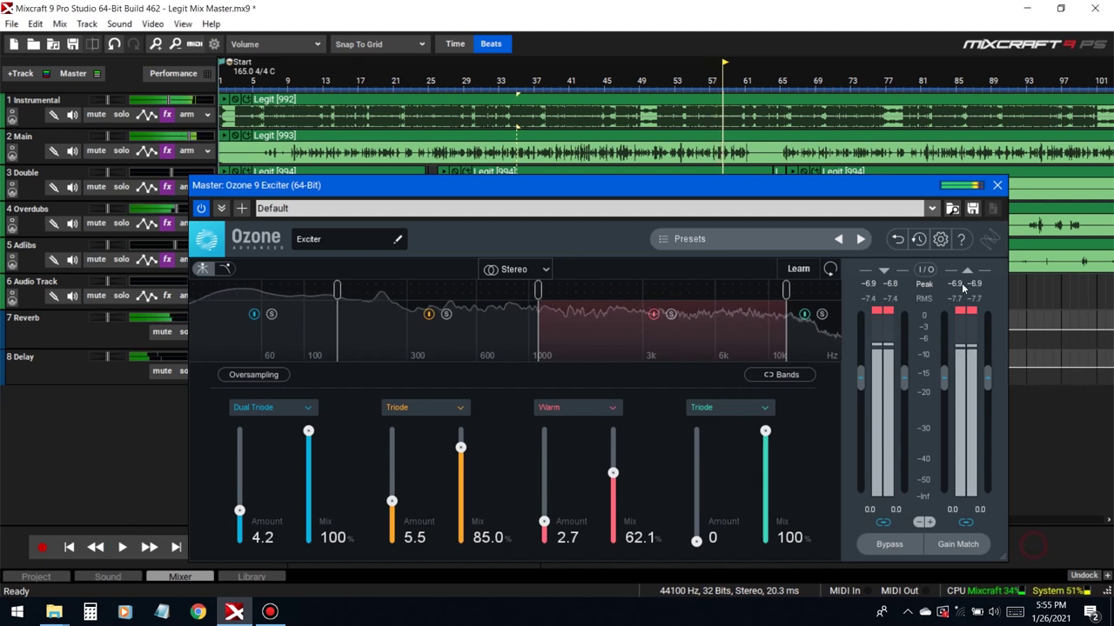
left_click(997, 184)
key("ctrl+s")
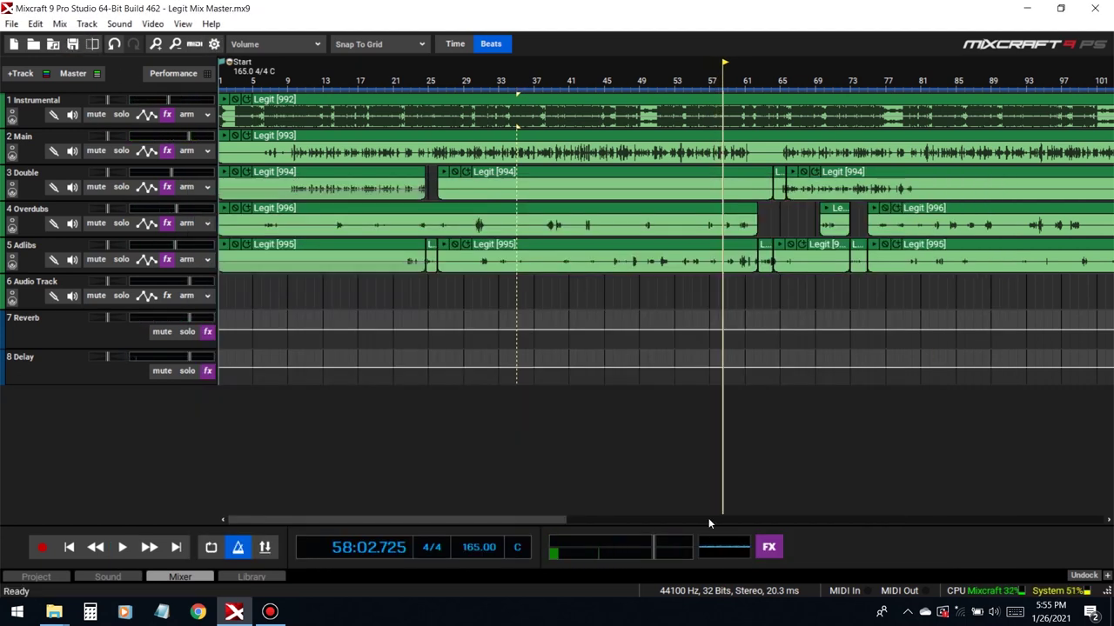
Add the FabFilter Pro-L 2 limiter to the master track's effects, searching the effect list for "pro"
left_click(765, 547)
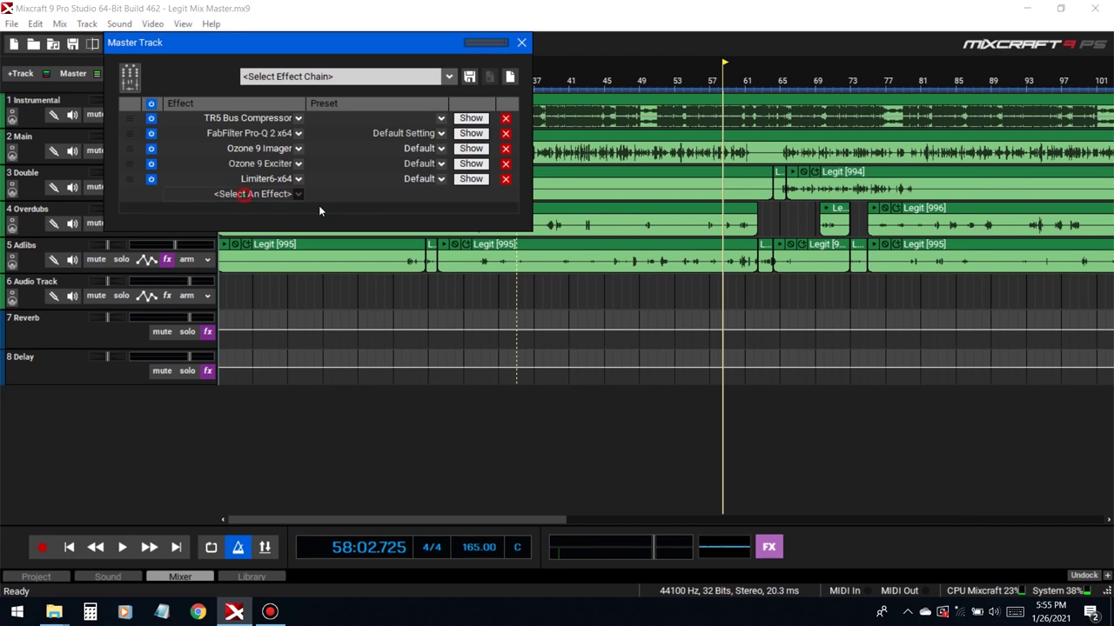
left_click(247, 194)
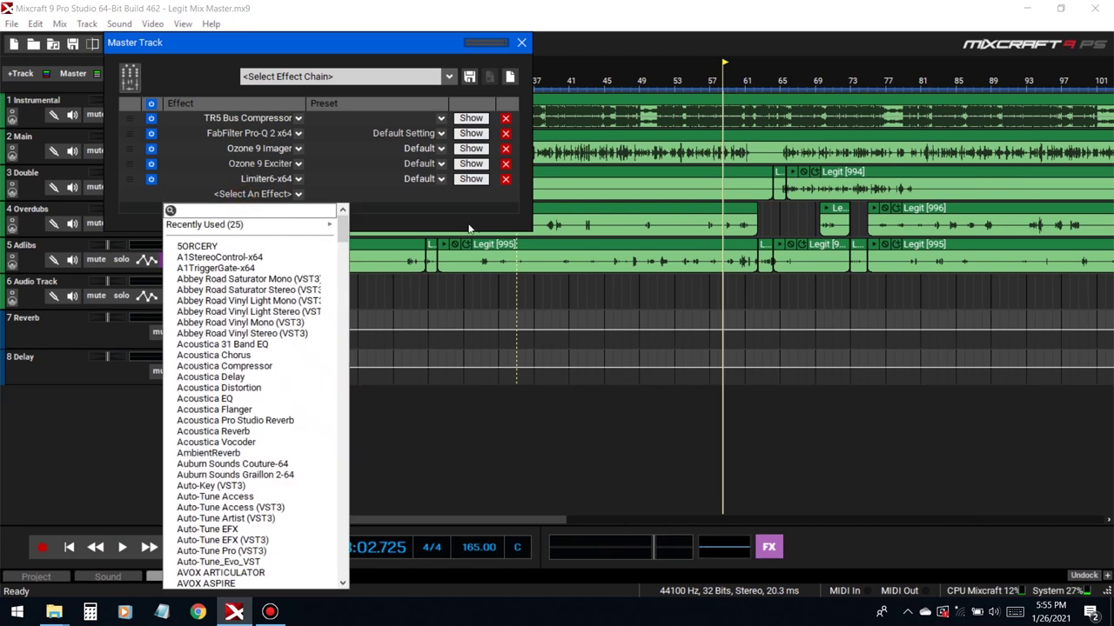
type("pro")
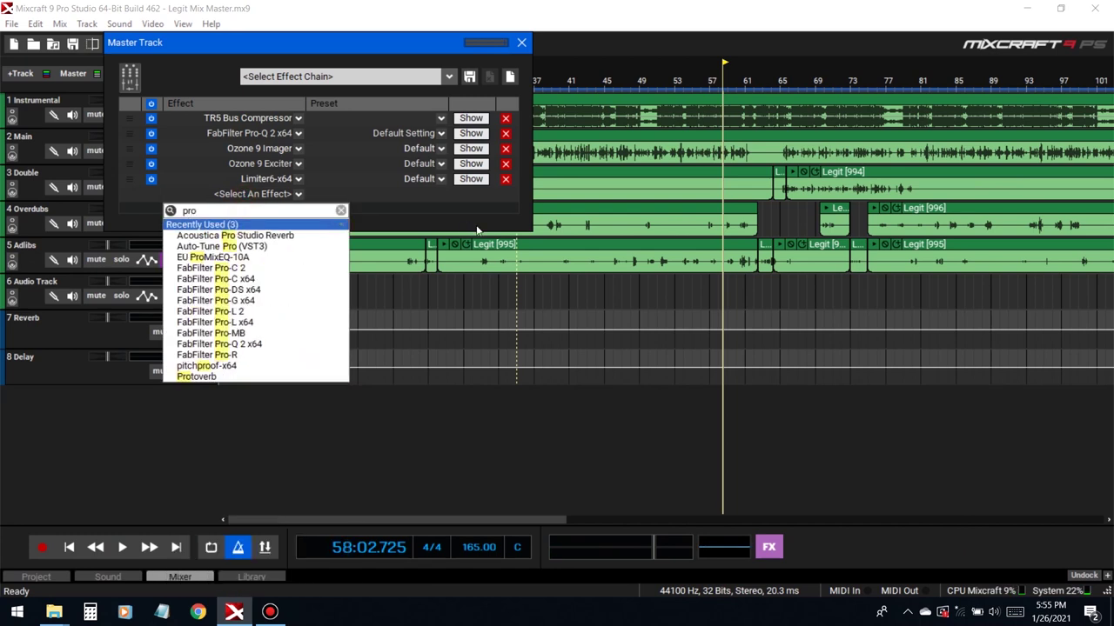
left_click(237, 310)
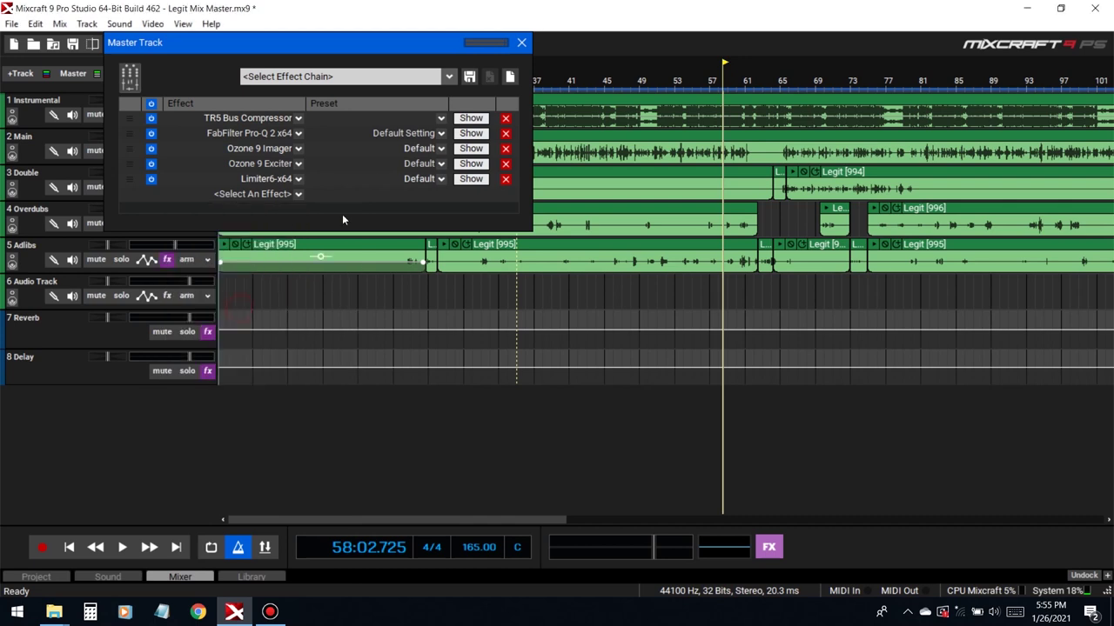
Load the Hip Hop - Mastering RS preset in Pro-L 2 and bring up its output level control
left_click(676, 73)
mouse_move(653, 103)
left_click(796, 215)
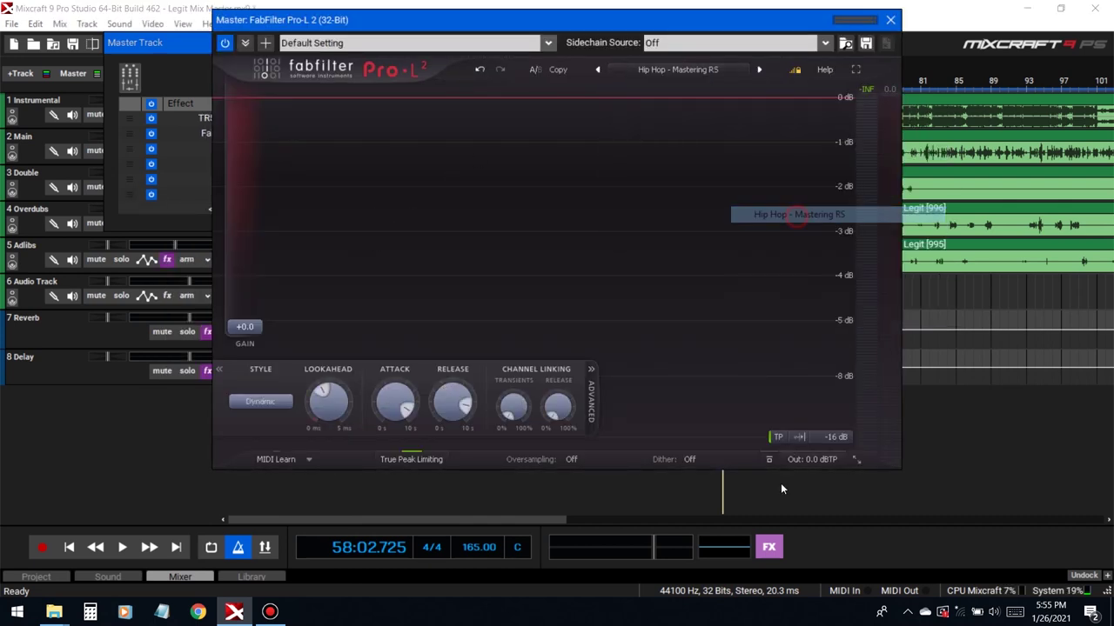
left_click(800, 425)
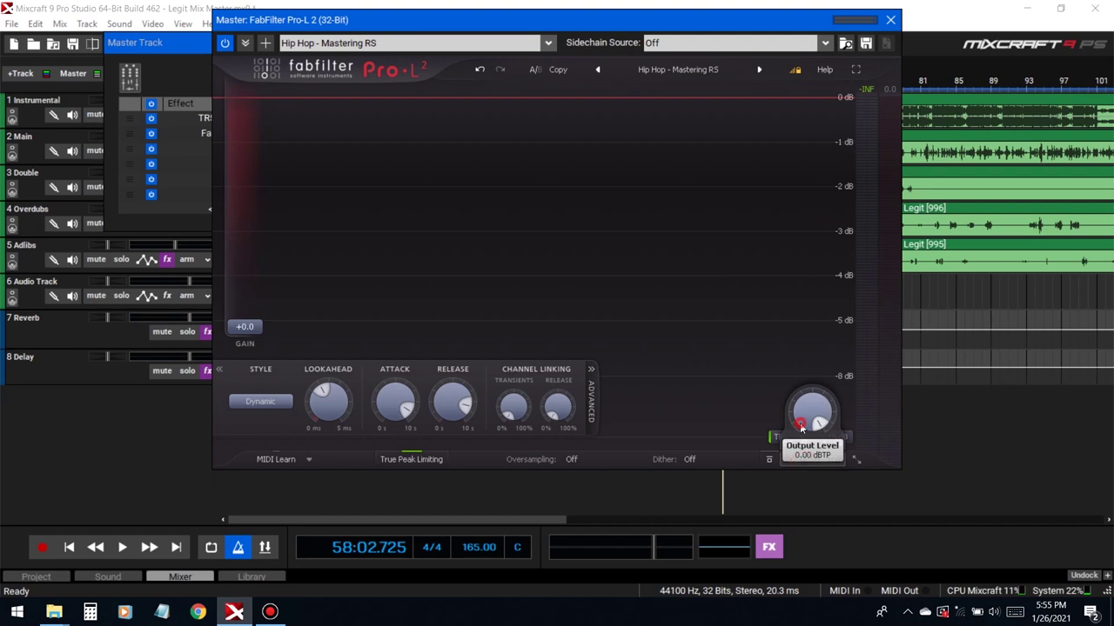
Try adding the LoudMax64 limiter to the master track with the search "loud", remove it again and close the effects window
left_click(176, 228)
left_click(223, 210)
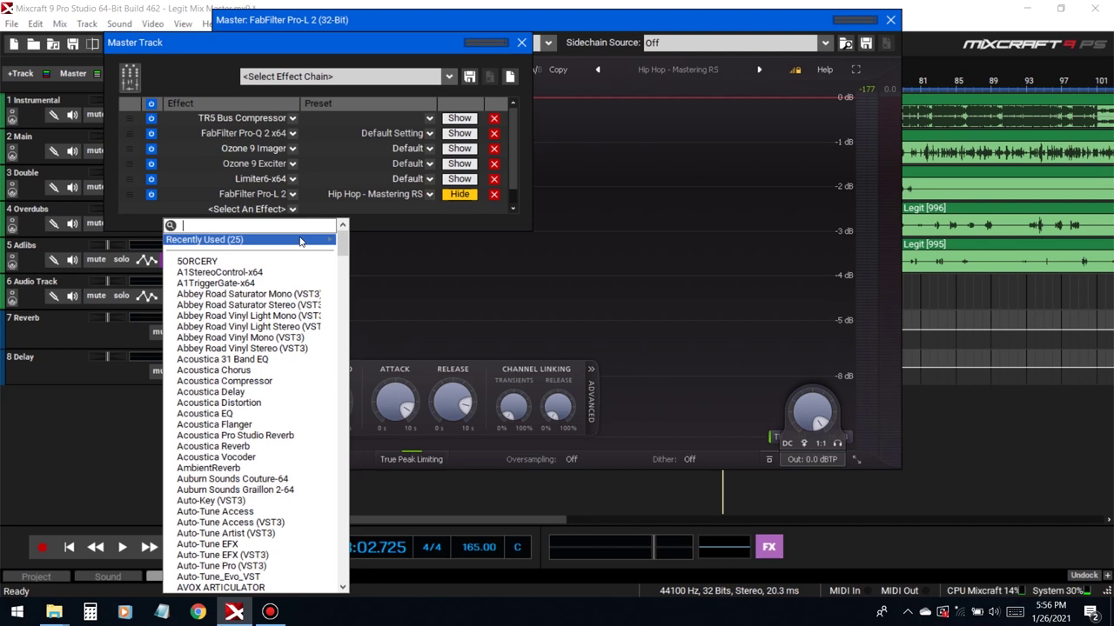
left_click(265, 225)
type("l")
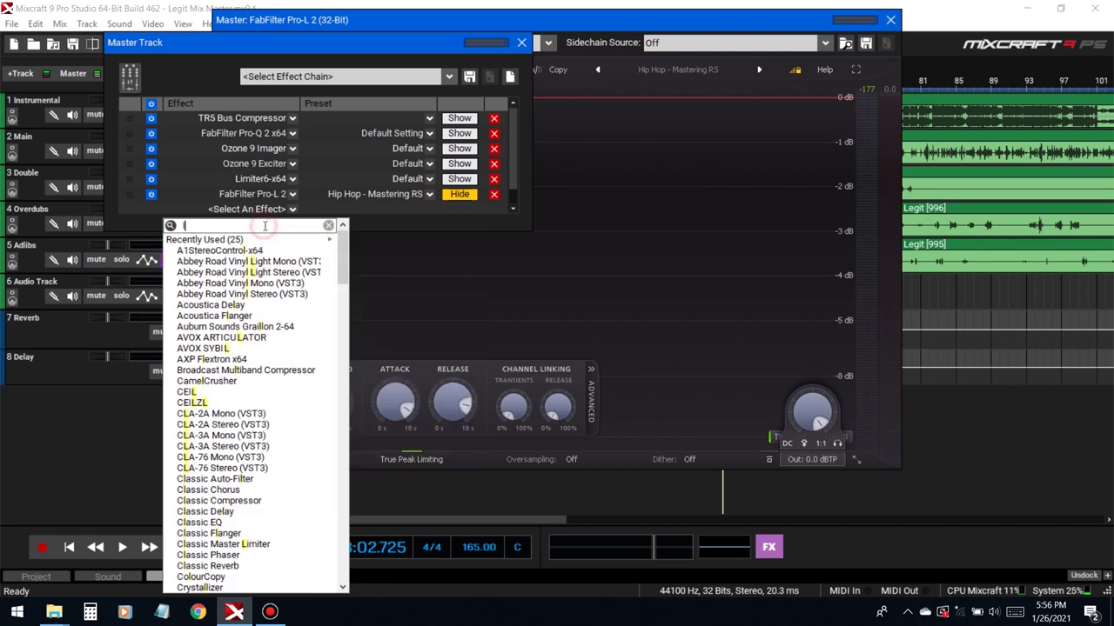
type("oud")
left_click(272, 253)
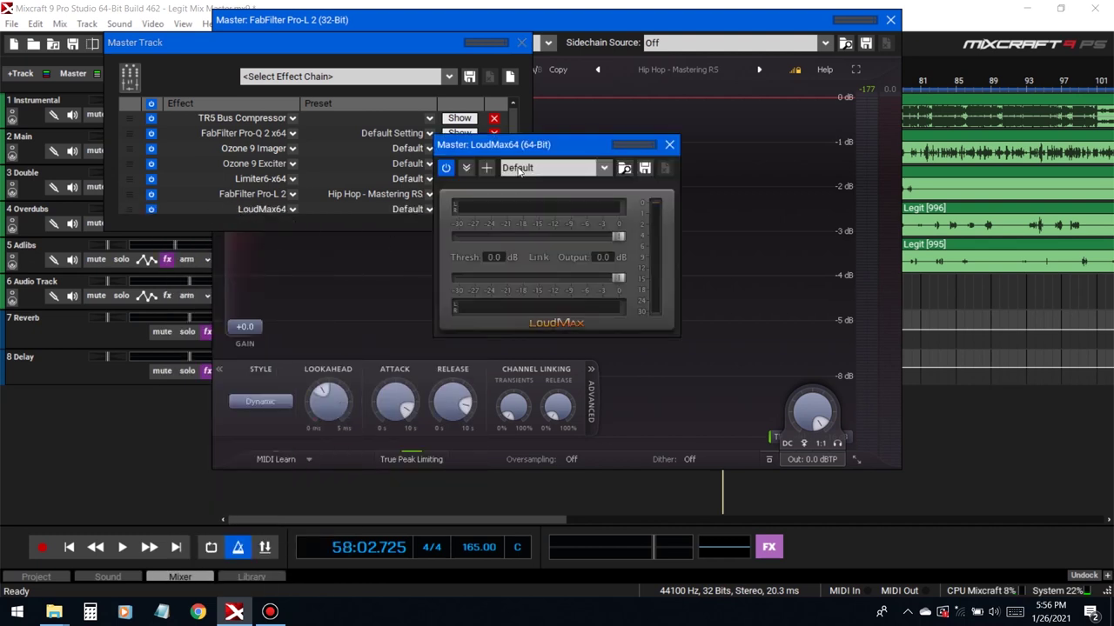
left_click(670, 146)
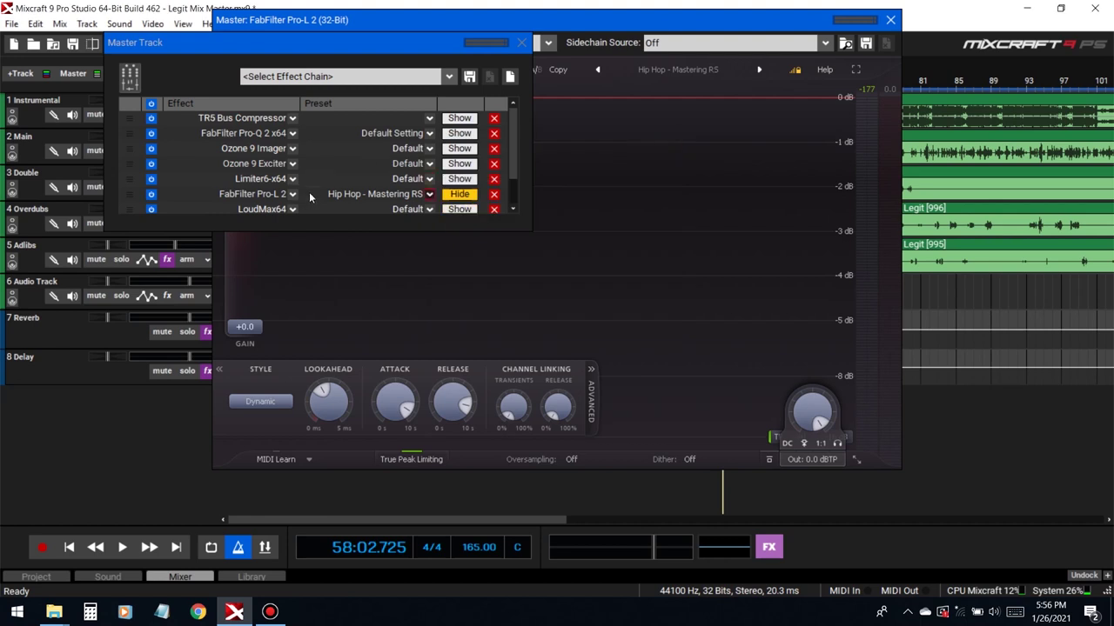
scroll(505, 193, "down", 1)
left_click(493, 181)
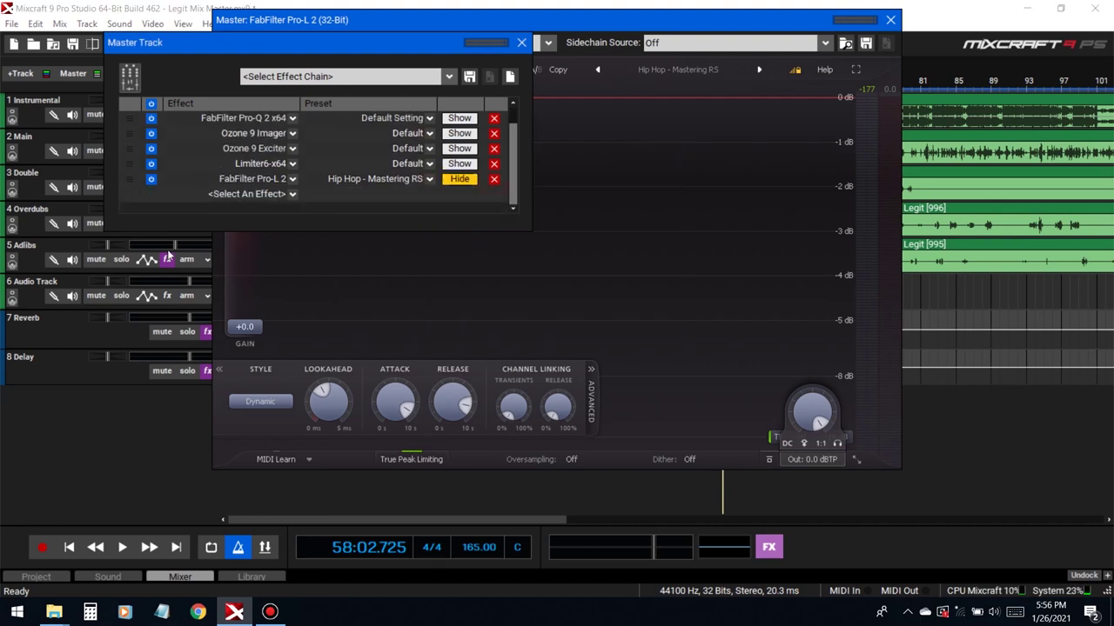
left_click(521, 43)
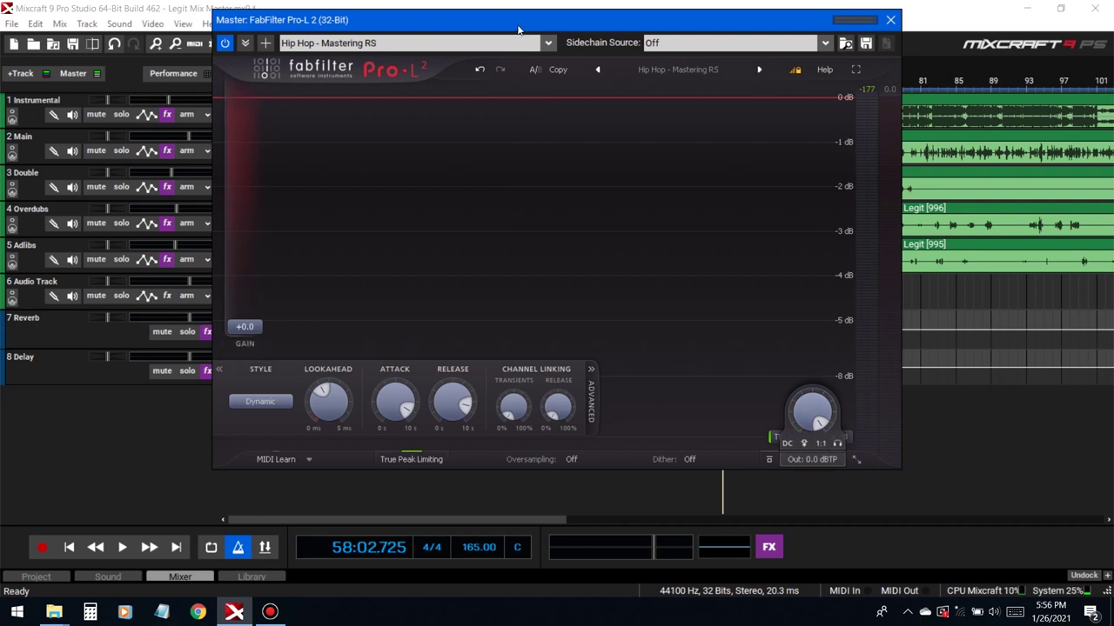
Play the song from about measure 26 and raise the Pro-L 2 gain to about +2.0 dB
left_click_drag(517, 30, 563, 171)
left_click(440, 86)
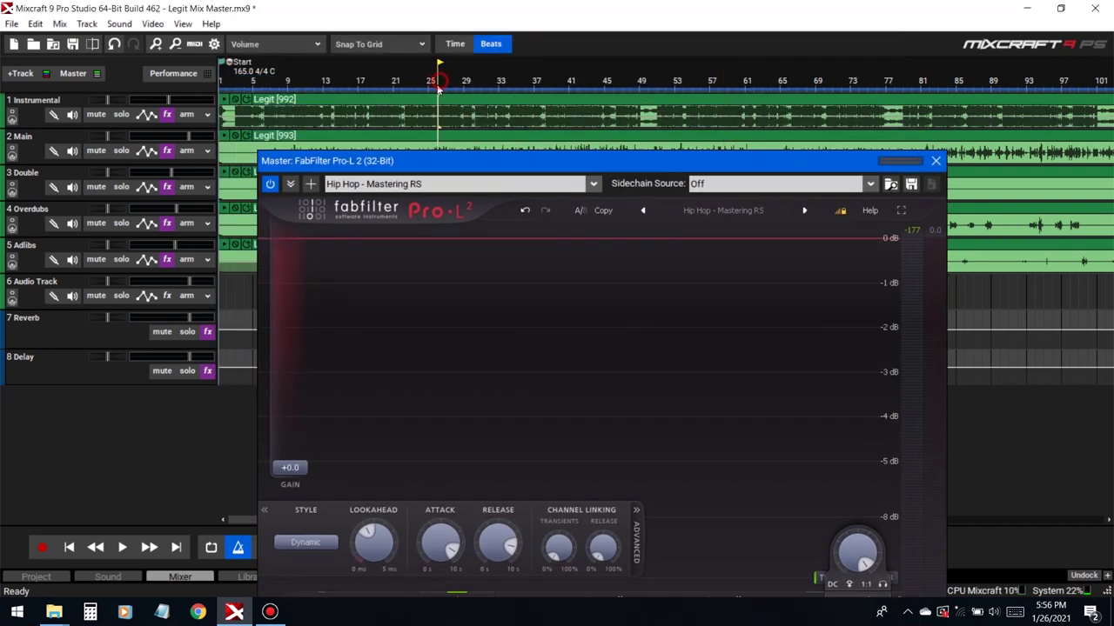
key("space")
left_click_drag(305, 476, 307, 460)
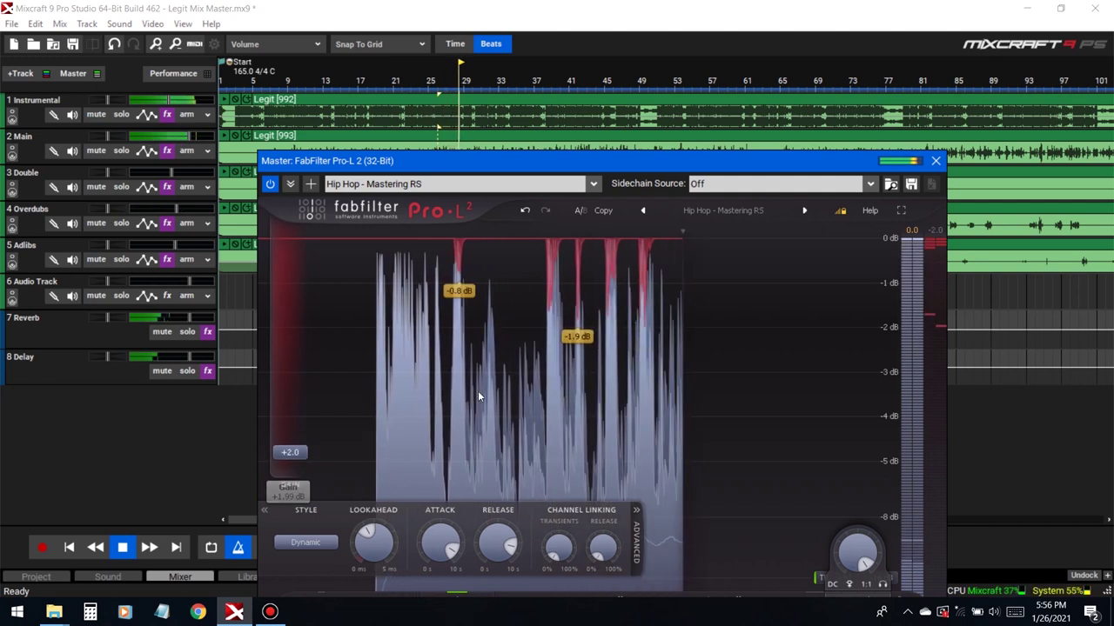
Compare the mix with Pro-L 2 bypassed and re-enabled, close its window and stop playback
left_click(270, 184)
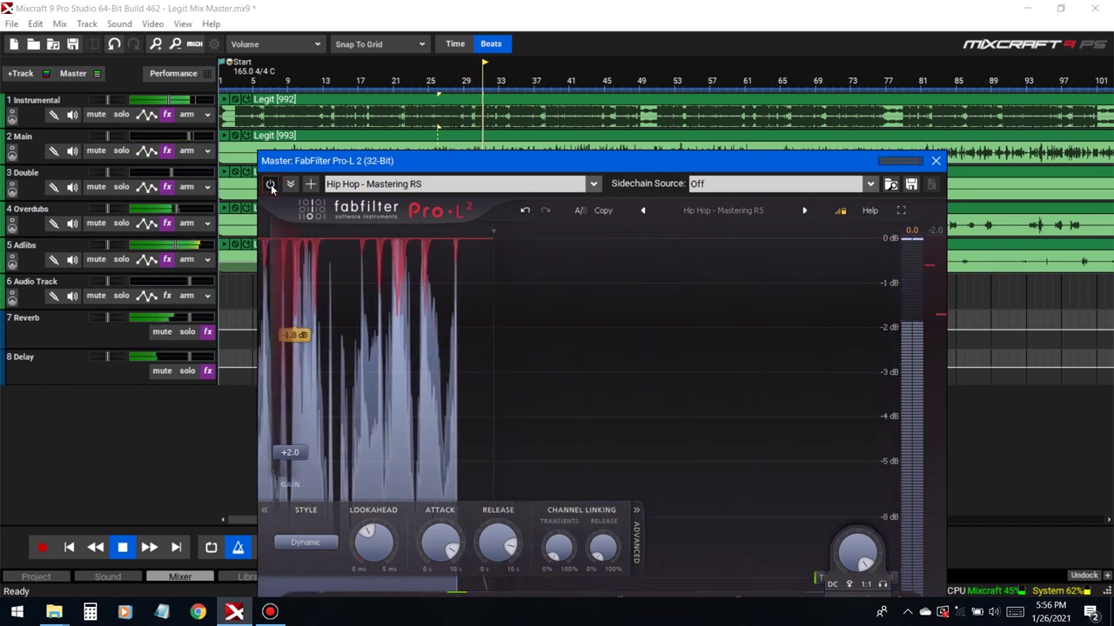
left_click(270, 184)
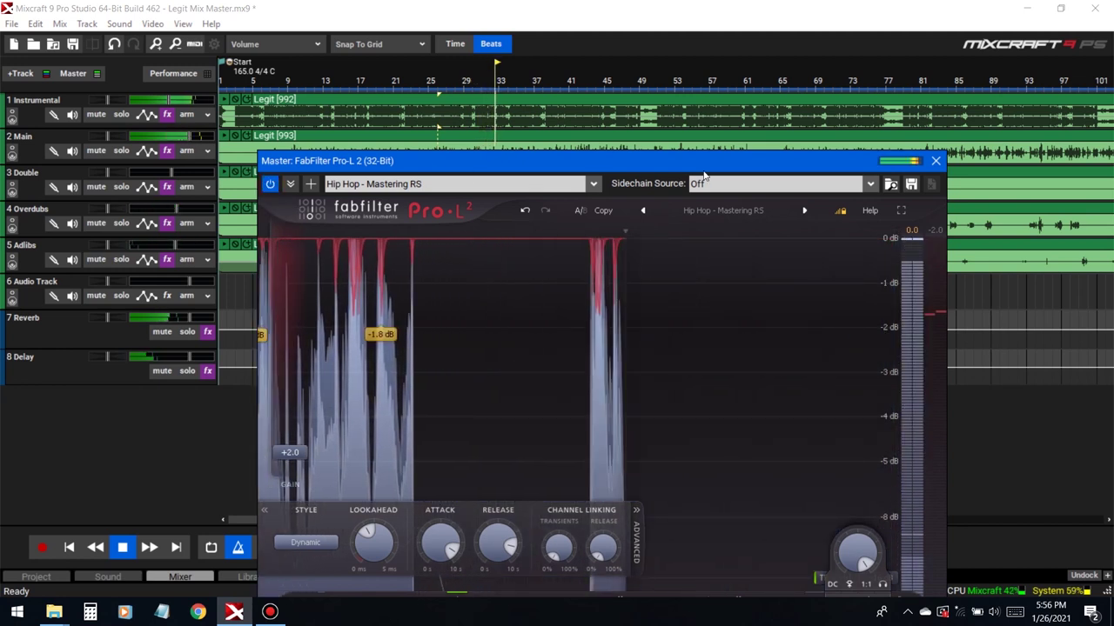
left_click(936, 163)
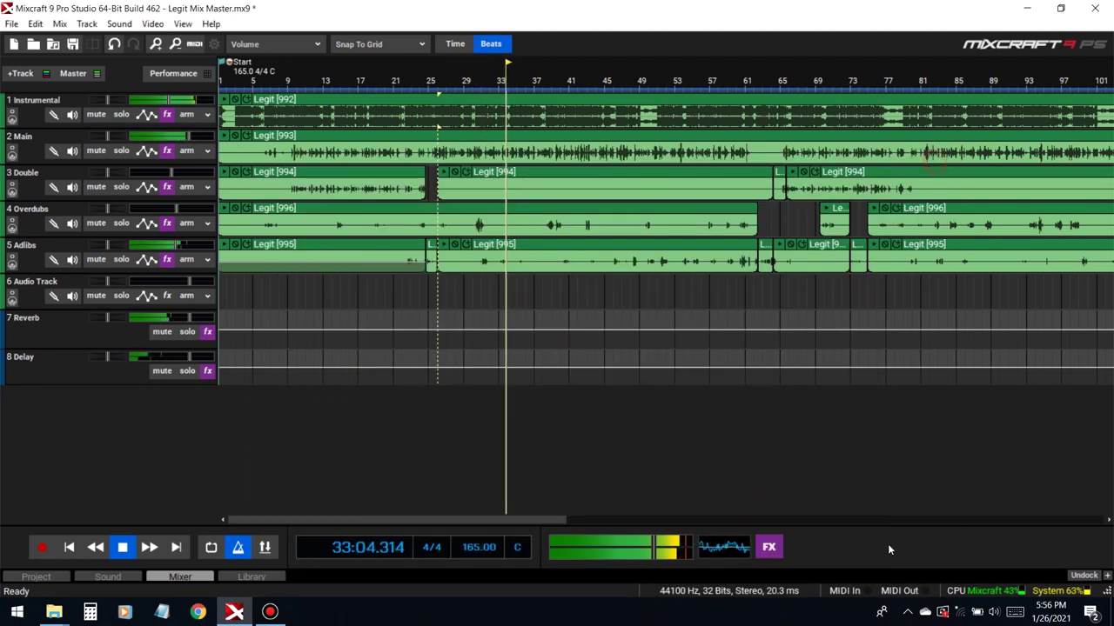
key("space")
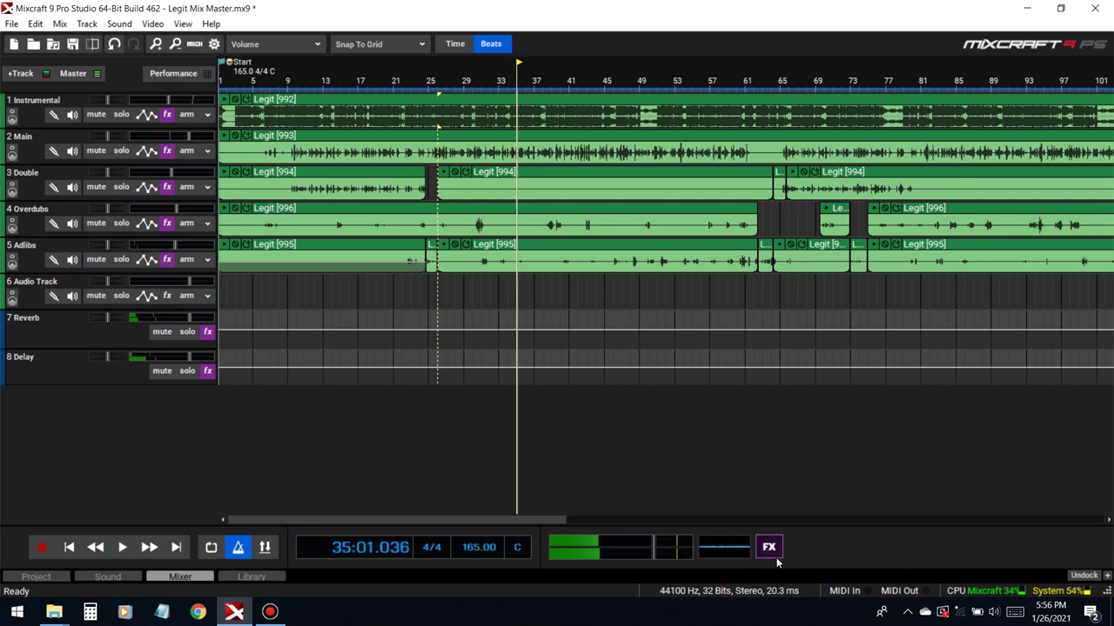
Move FabFilter Pro-L 2 above Limiter6-x64 in the master track's effect chain and close the effects window
left_click(769, 546)
left_click_drag(128, 195, 127, 180)
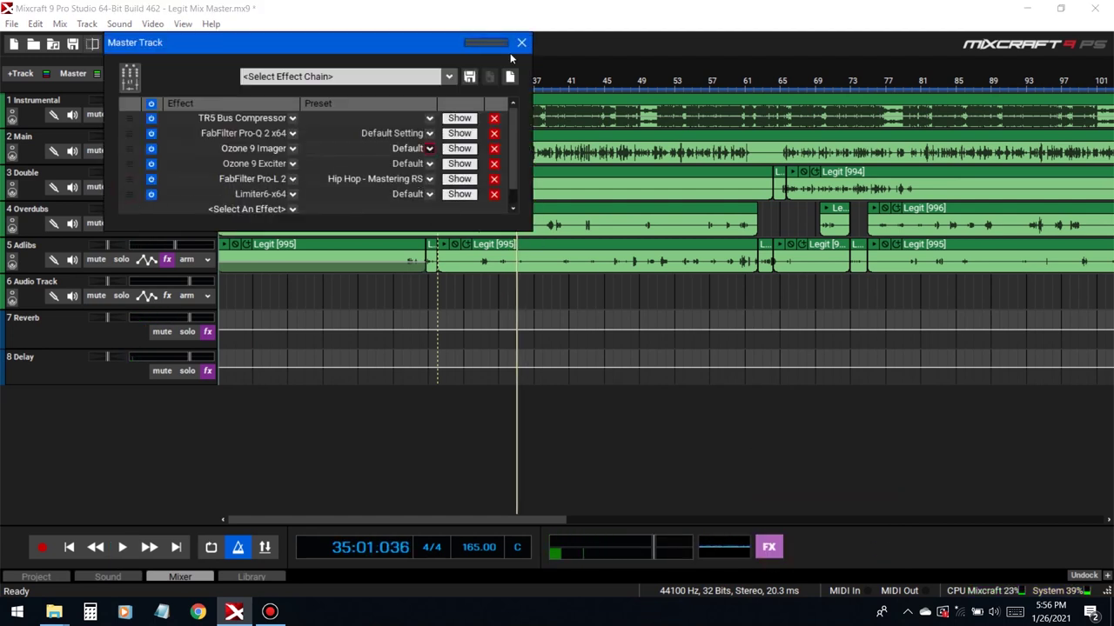
left_click(522, 42)
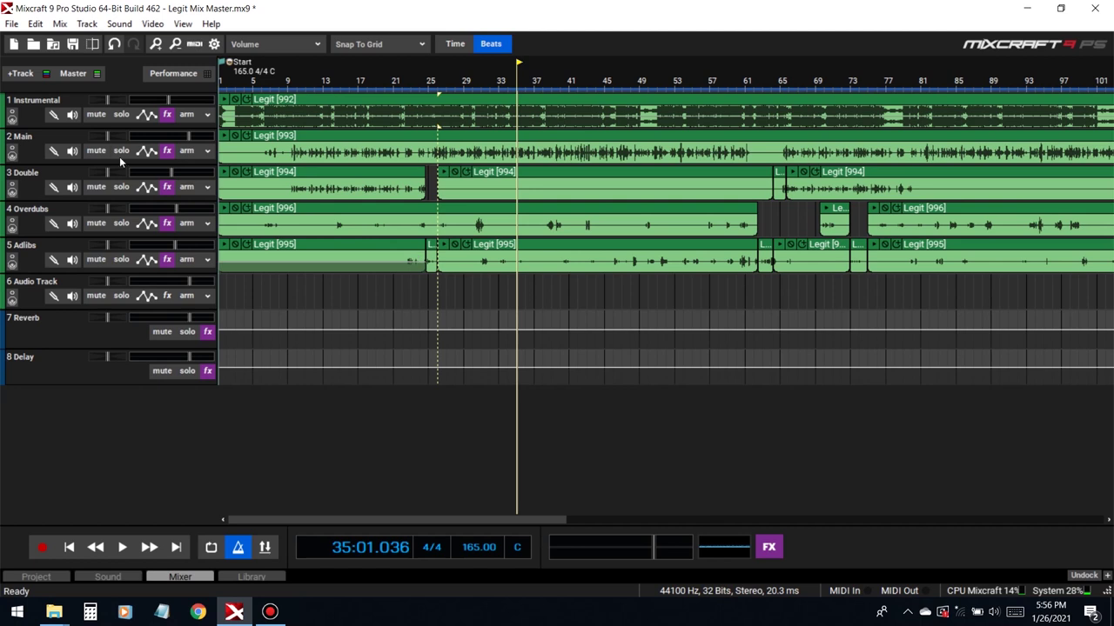